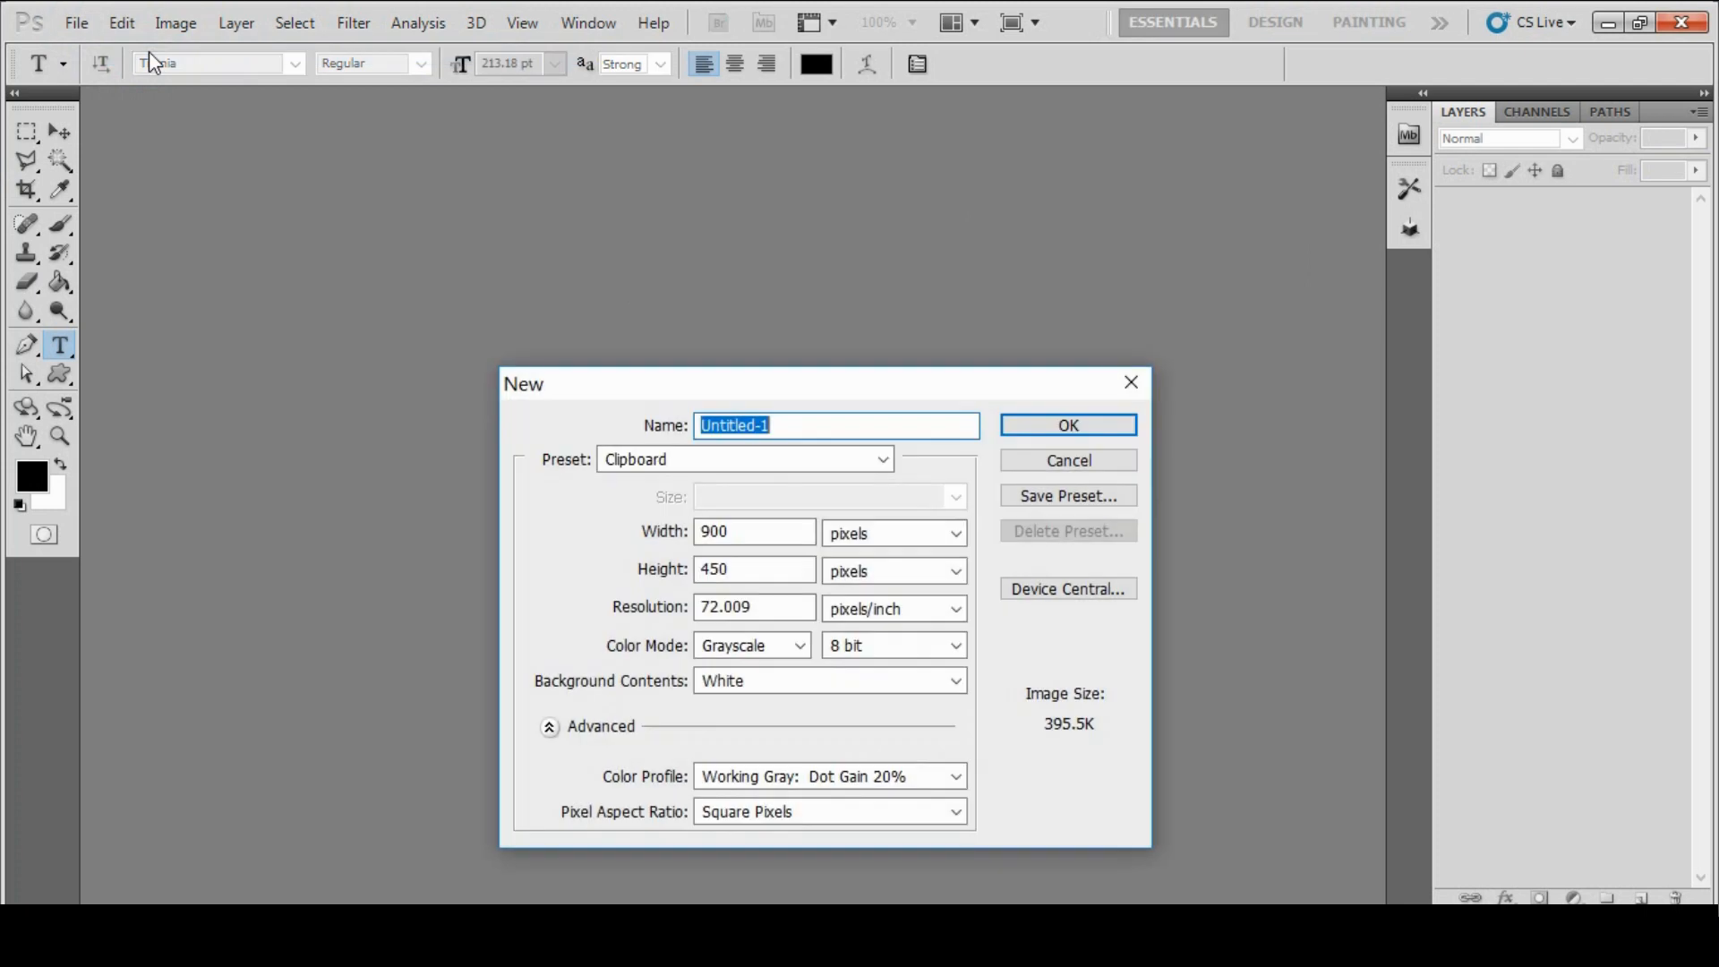
Create a new 550 × 450 pixel document at 72 pixels/inch in RGB Color with a white background.
drag(873, 385, 846, 195)
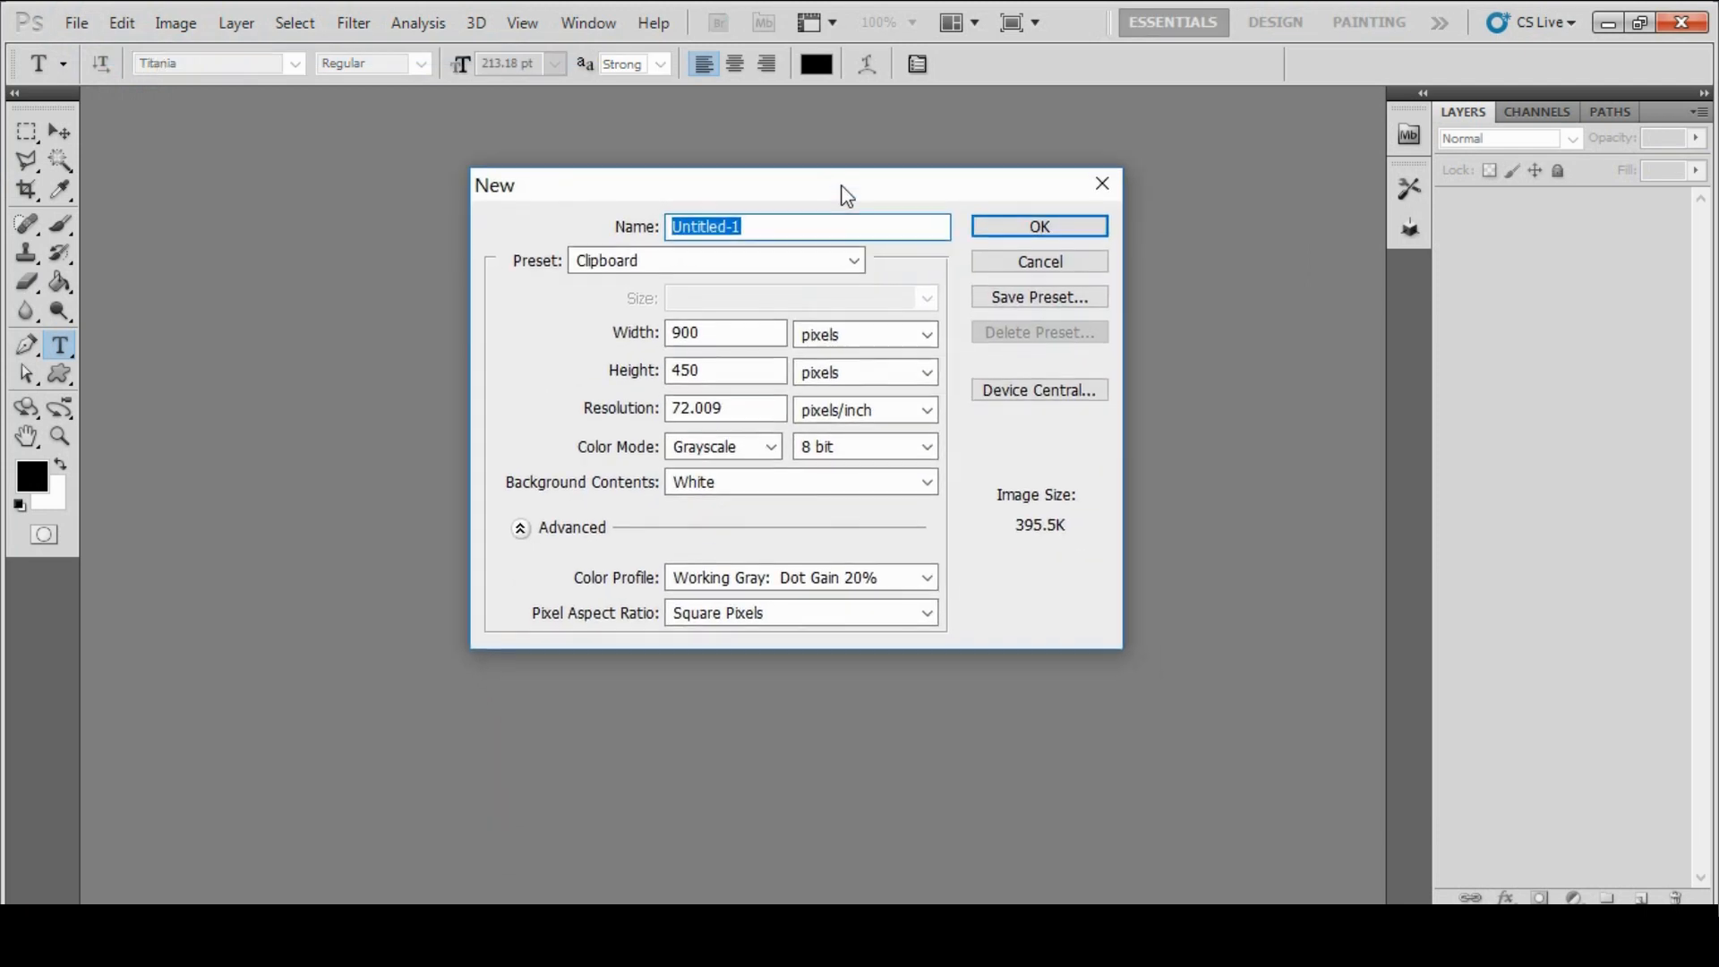
double_click(713, 328)
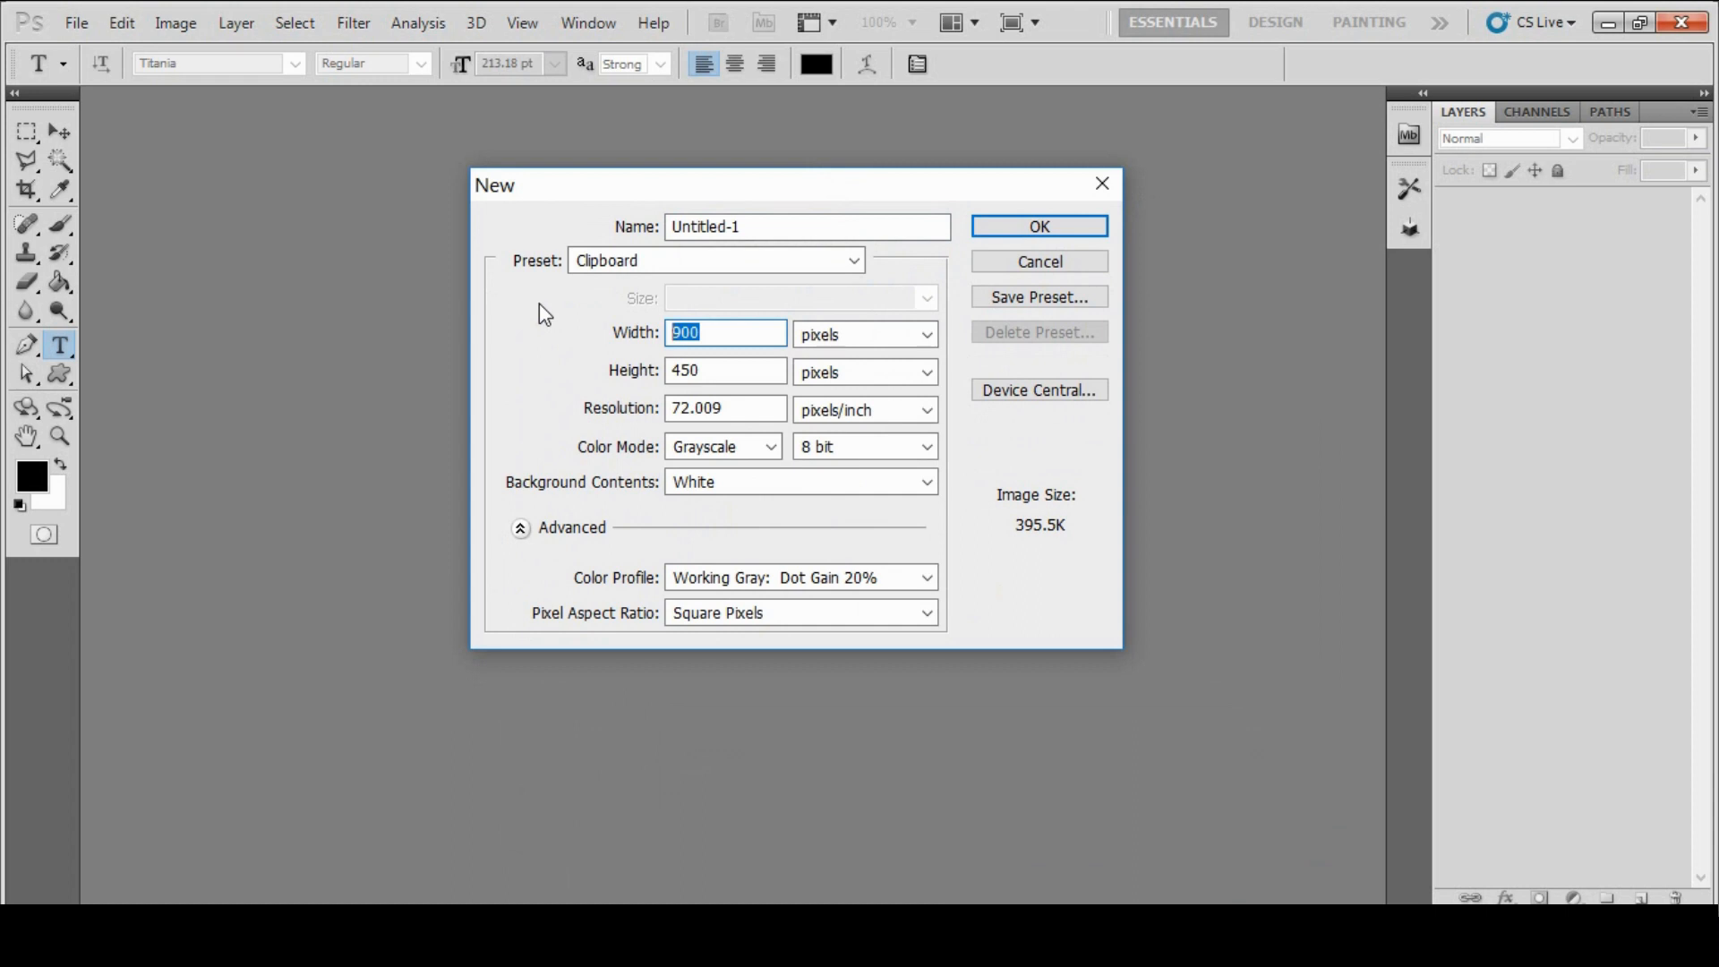
text(550)
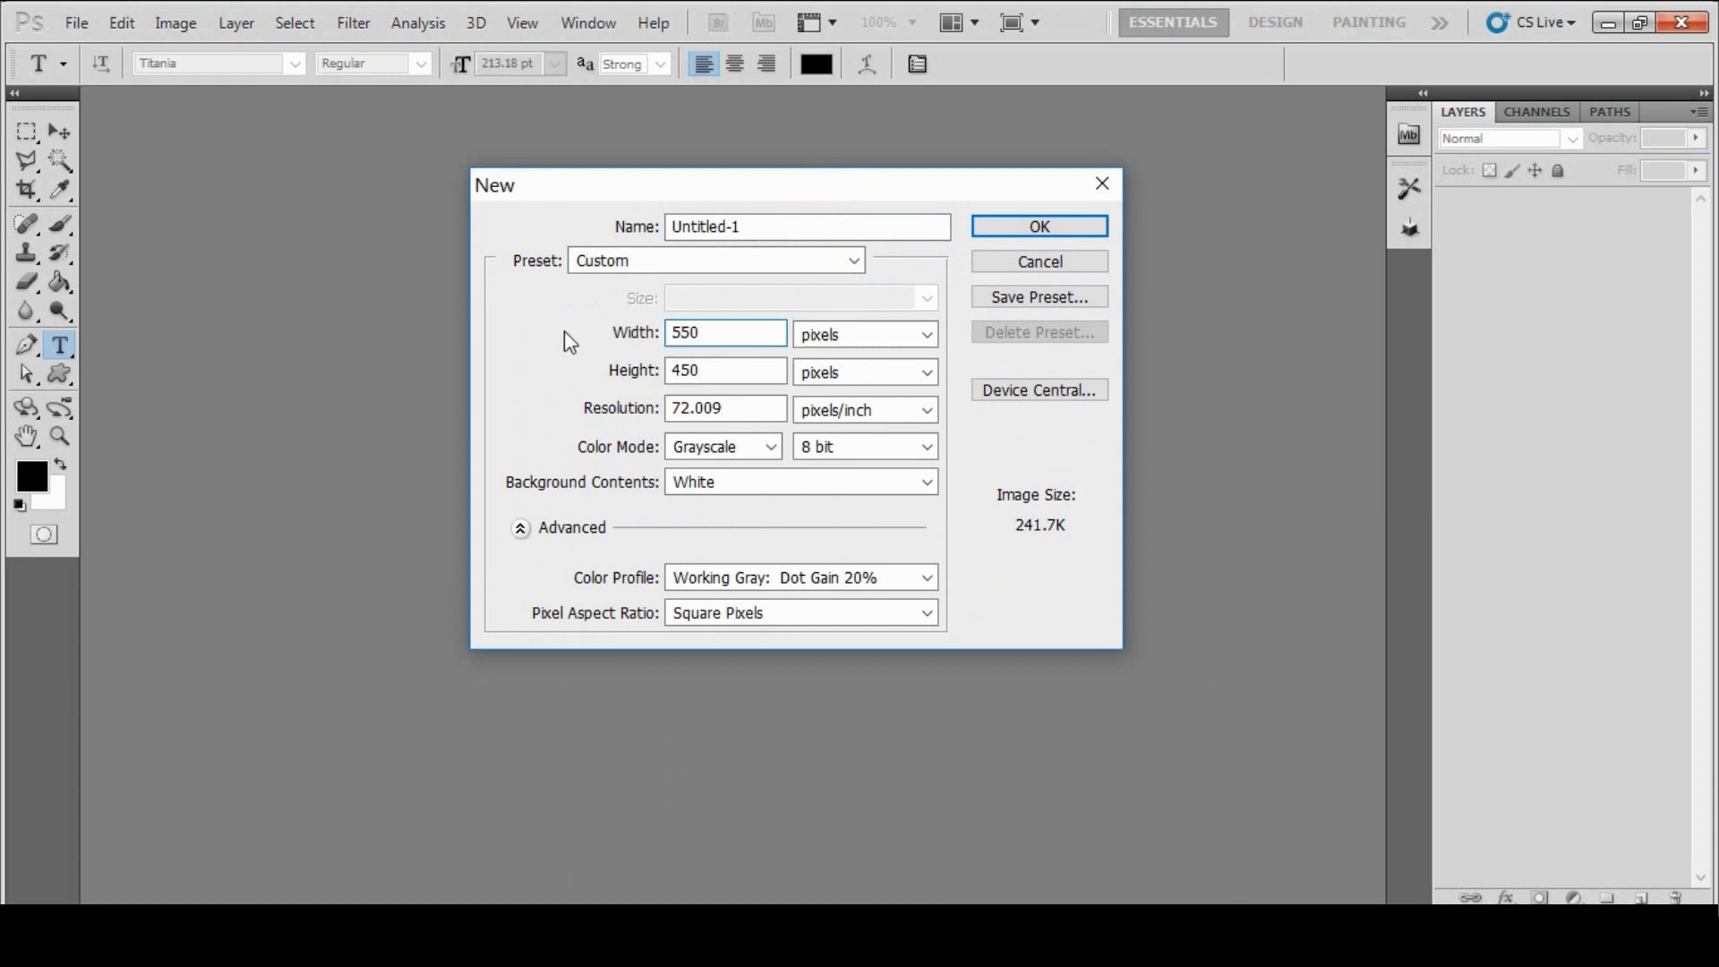
click(729, 405)
double_click(728, 407)
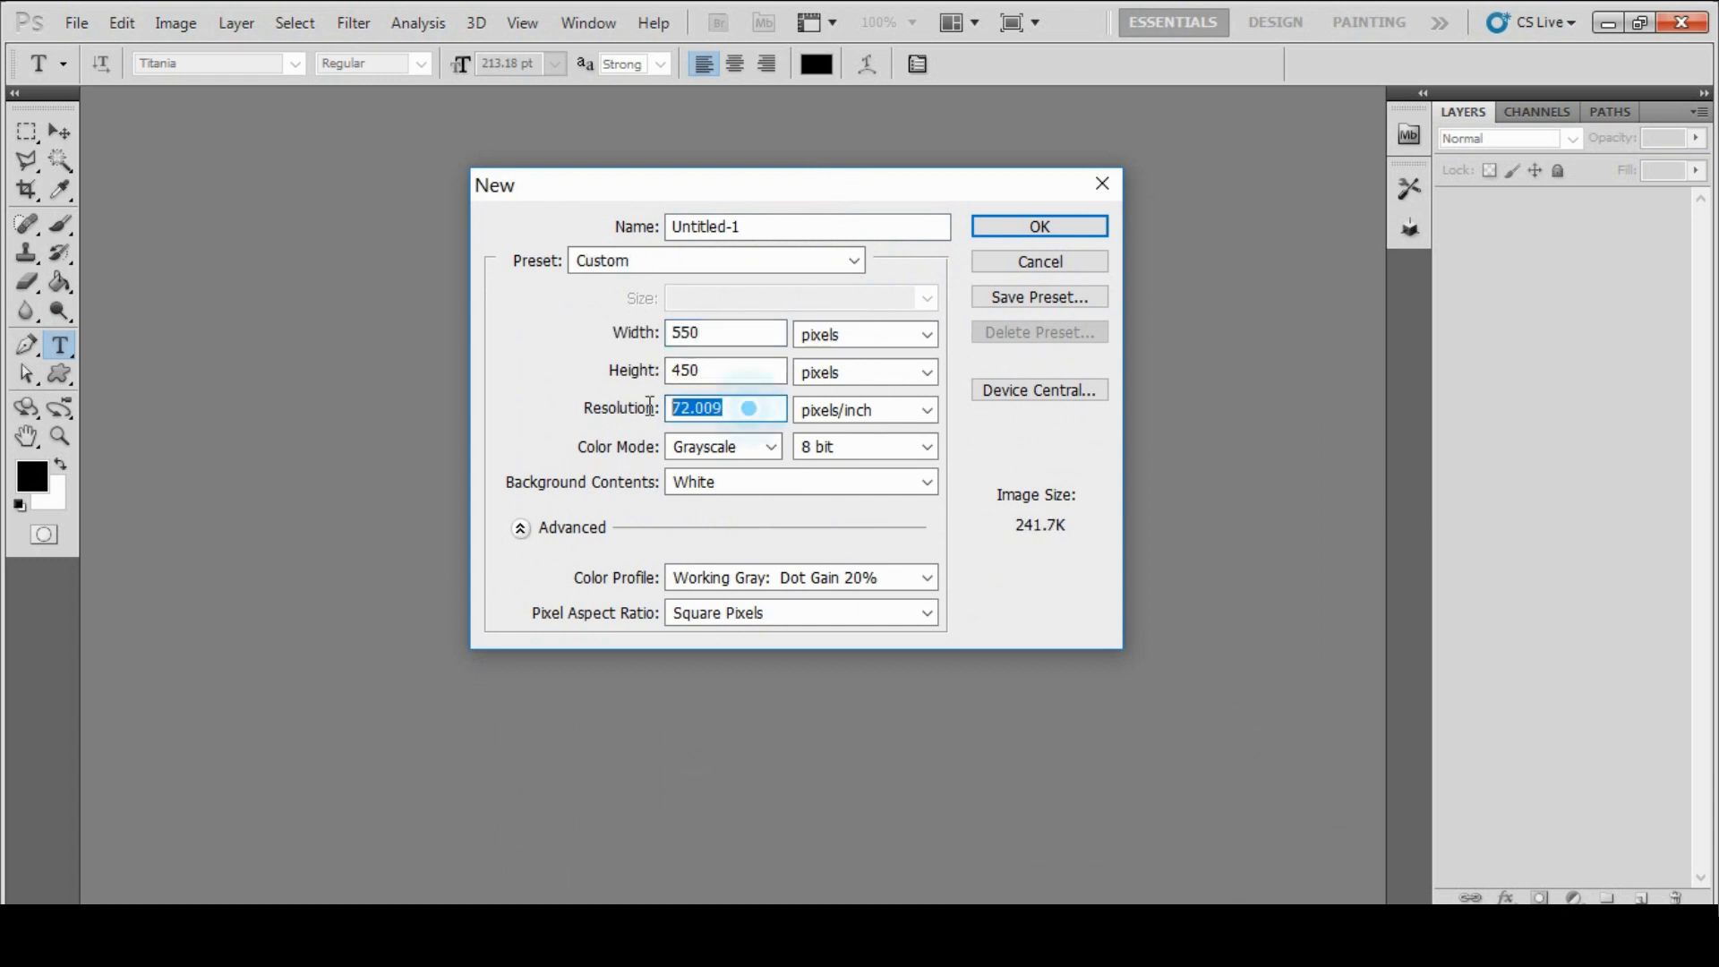
text(72)
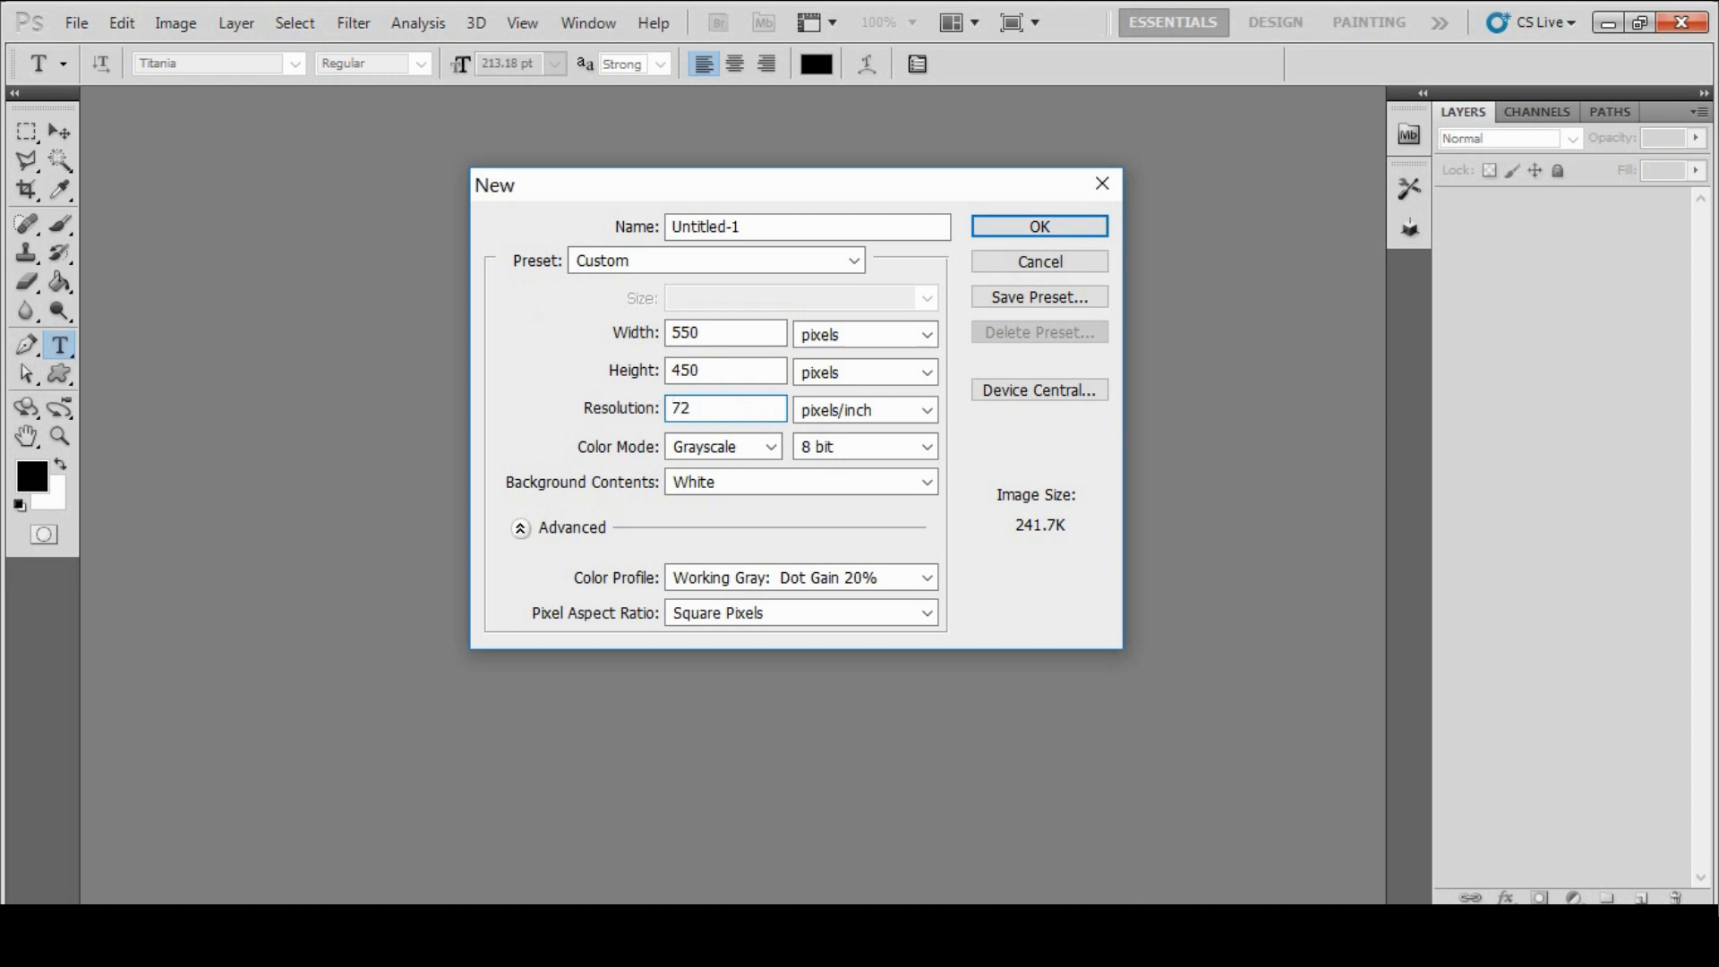
click(770, 447)
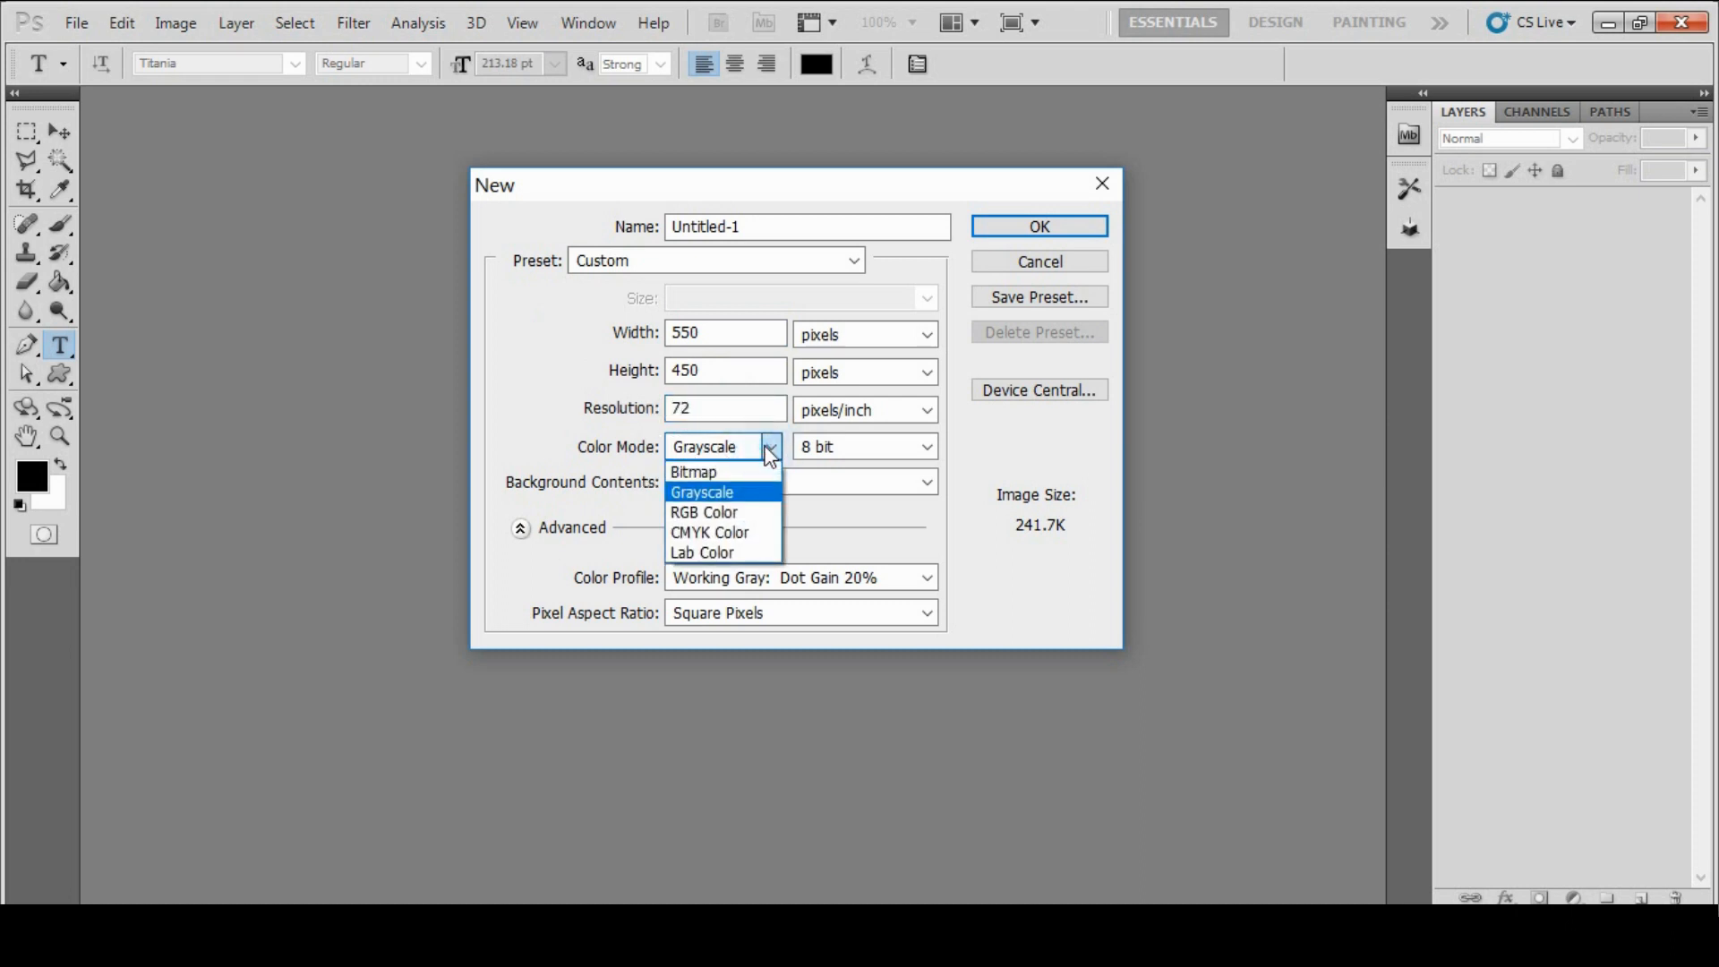
click(760, 512)
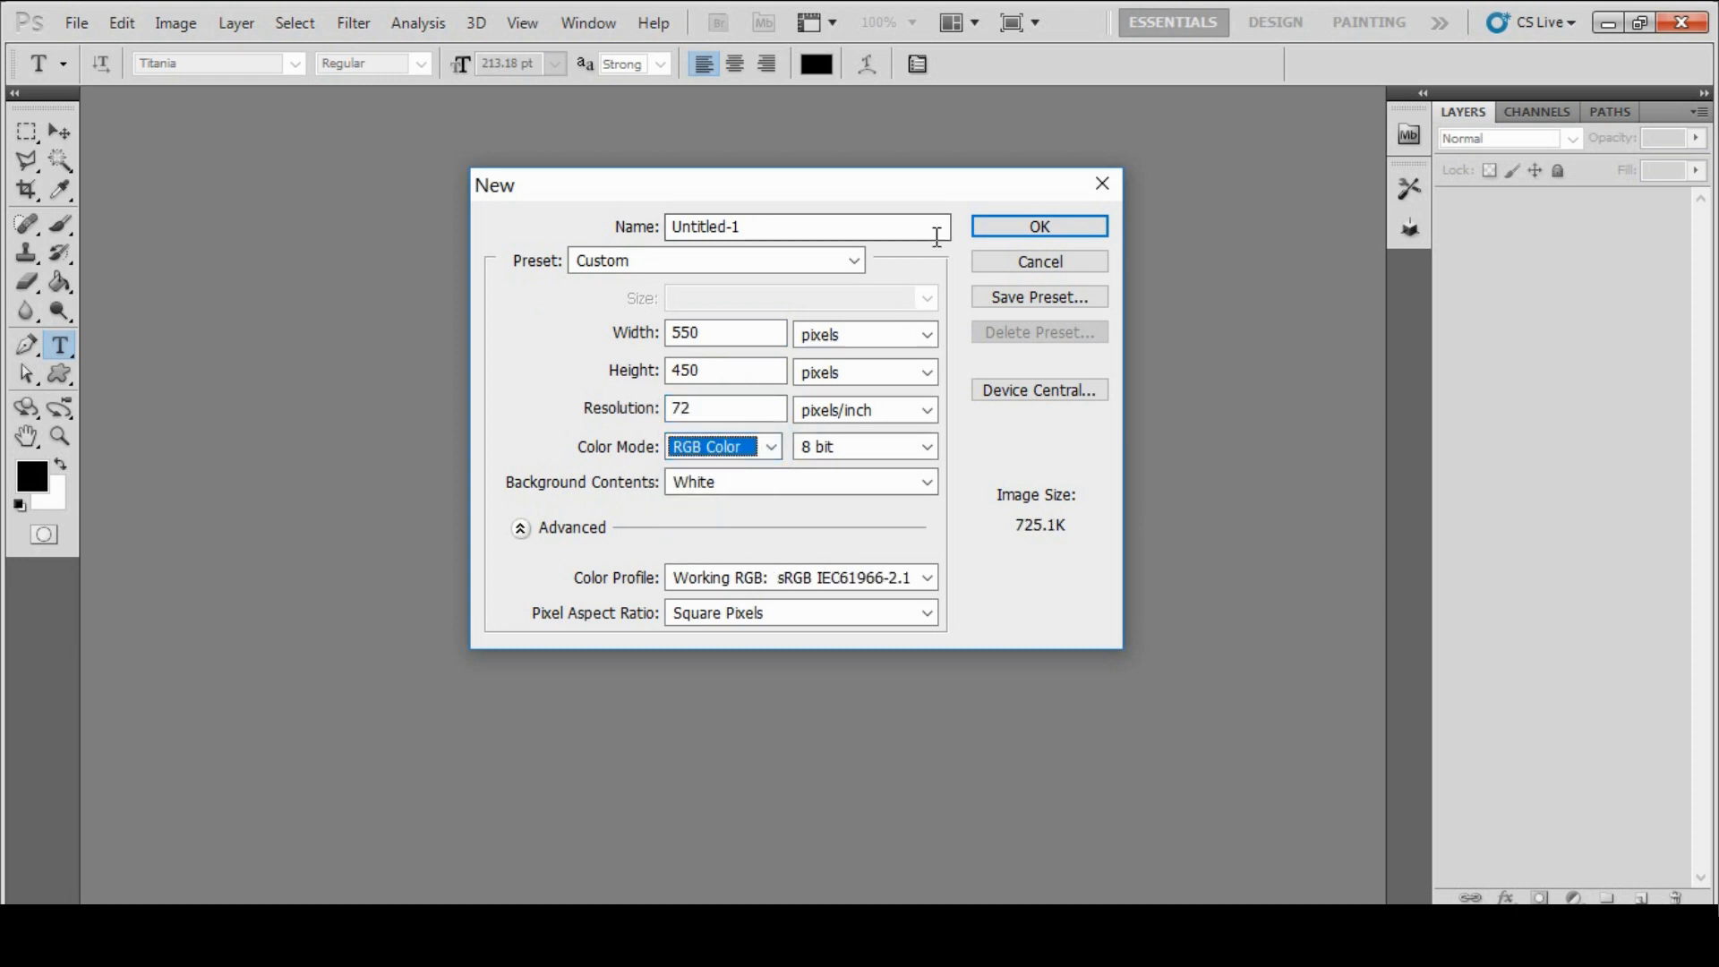
click(1068, 228)
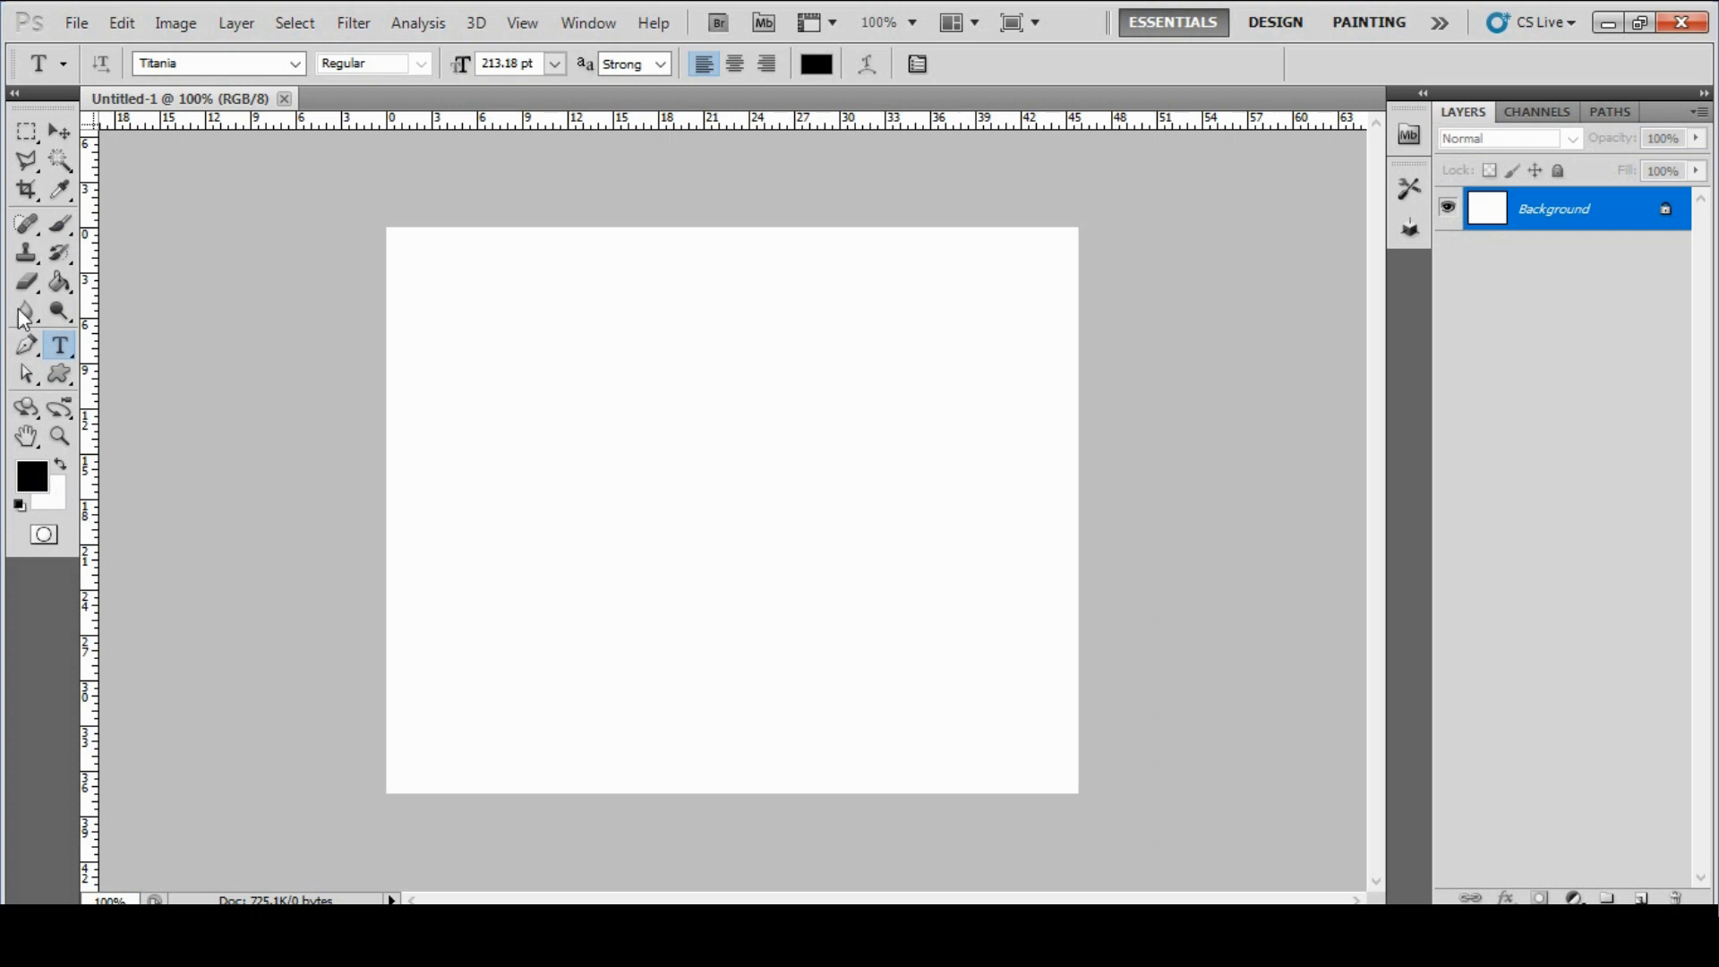
Fill the Background layer with the black foreground color using the Paint Bucket.
click(57, 283)
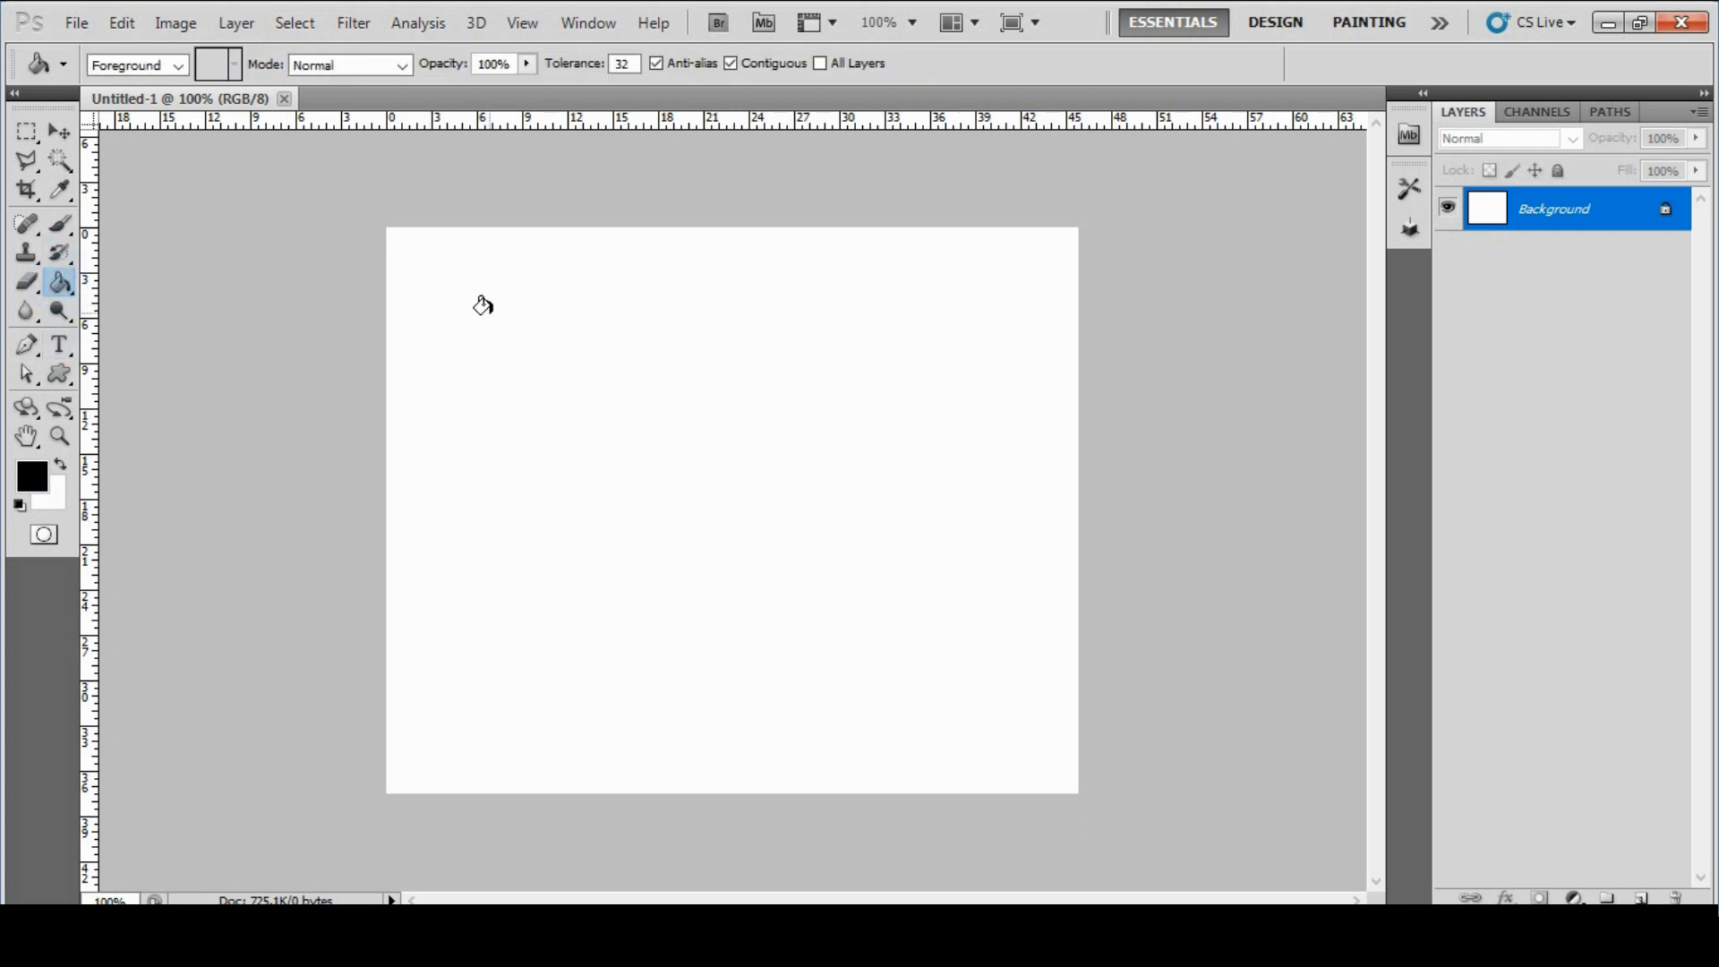
click(487, 311)
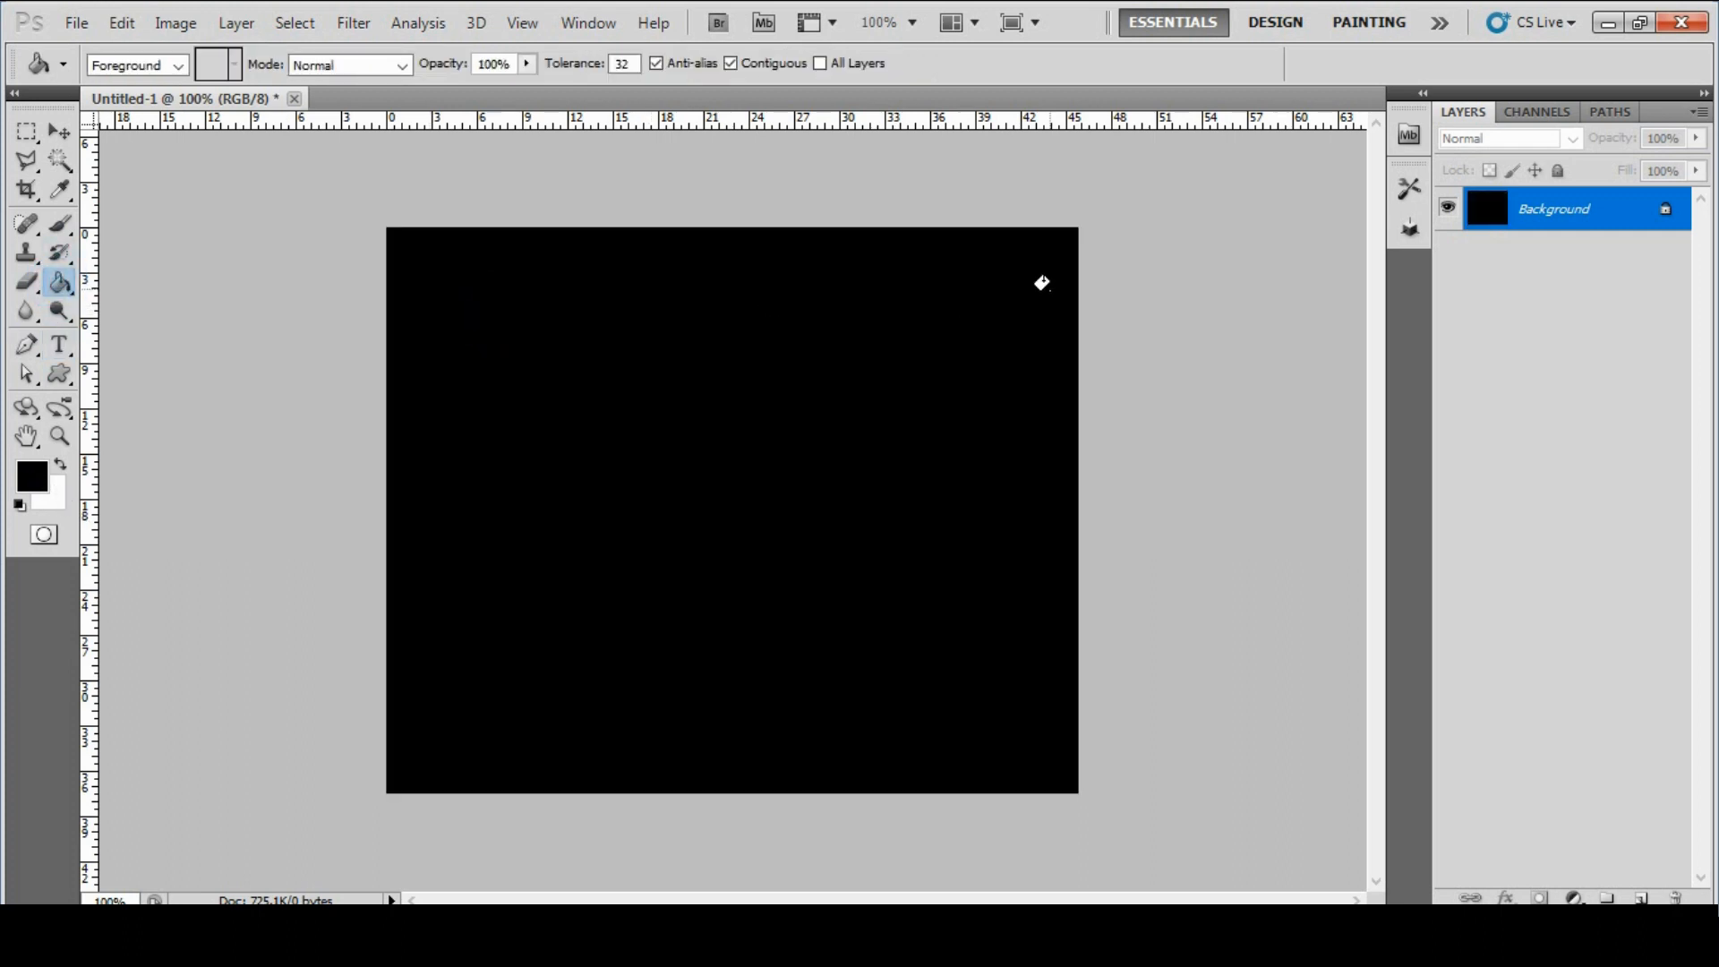
click(59, 132)
Add a text layer reading "2020" in the upper half of the canvas.
click(59, 345)
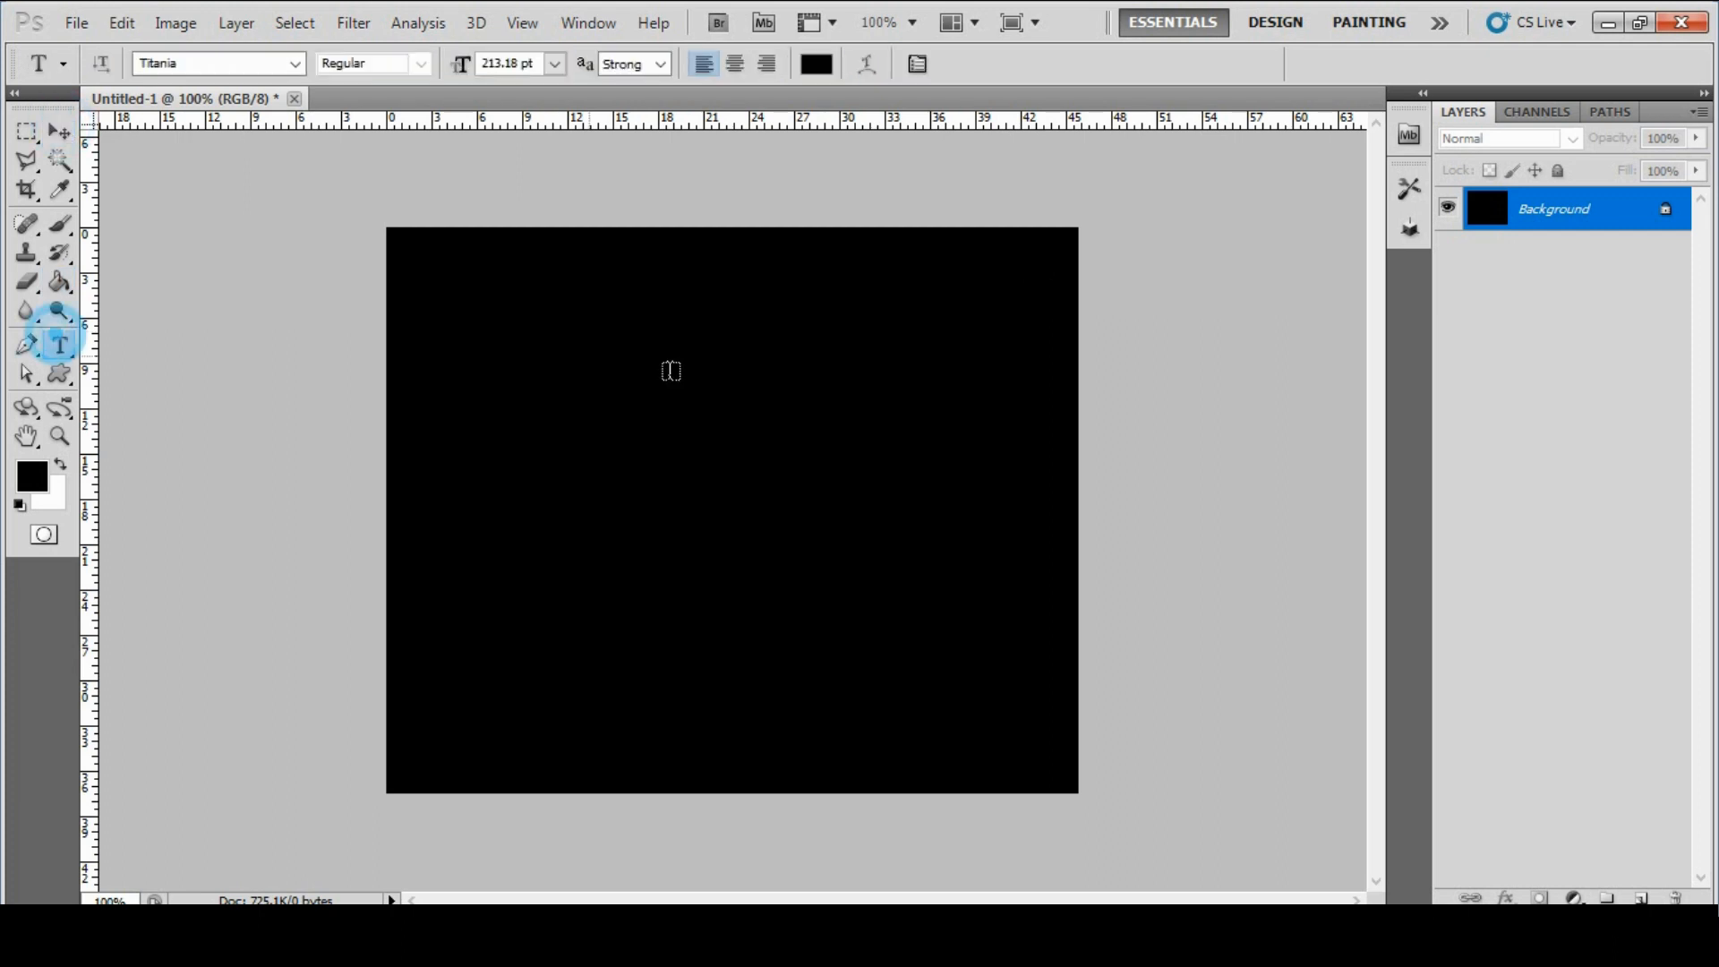
click(604, 390)
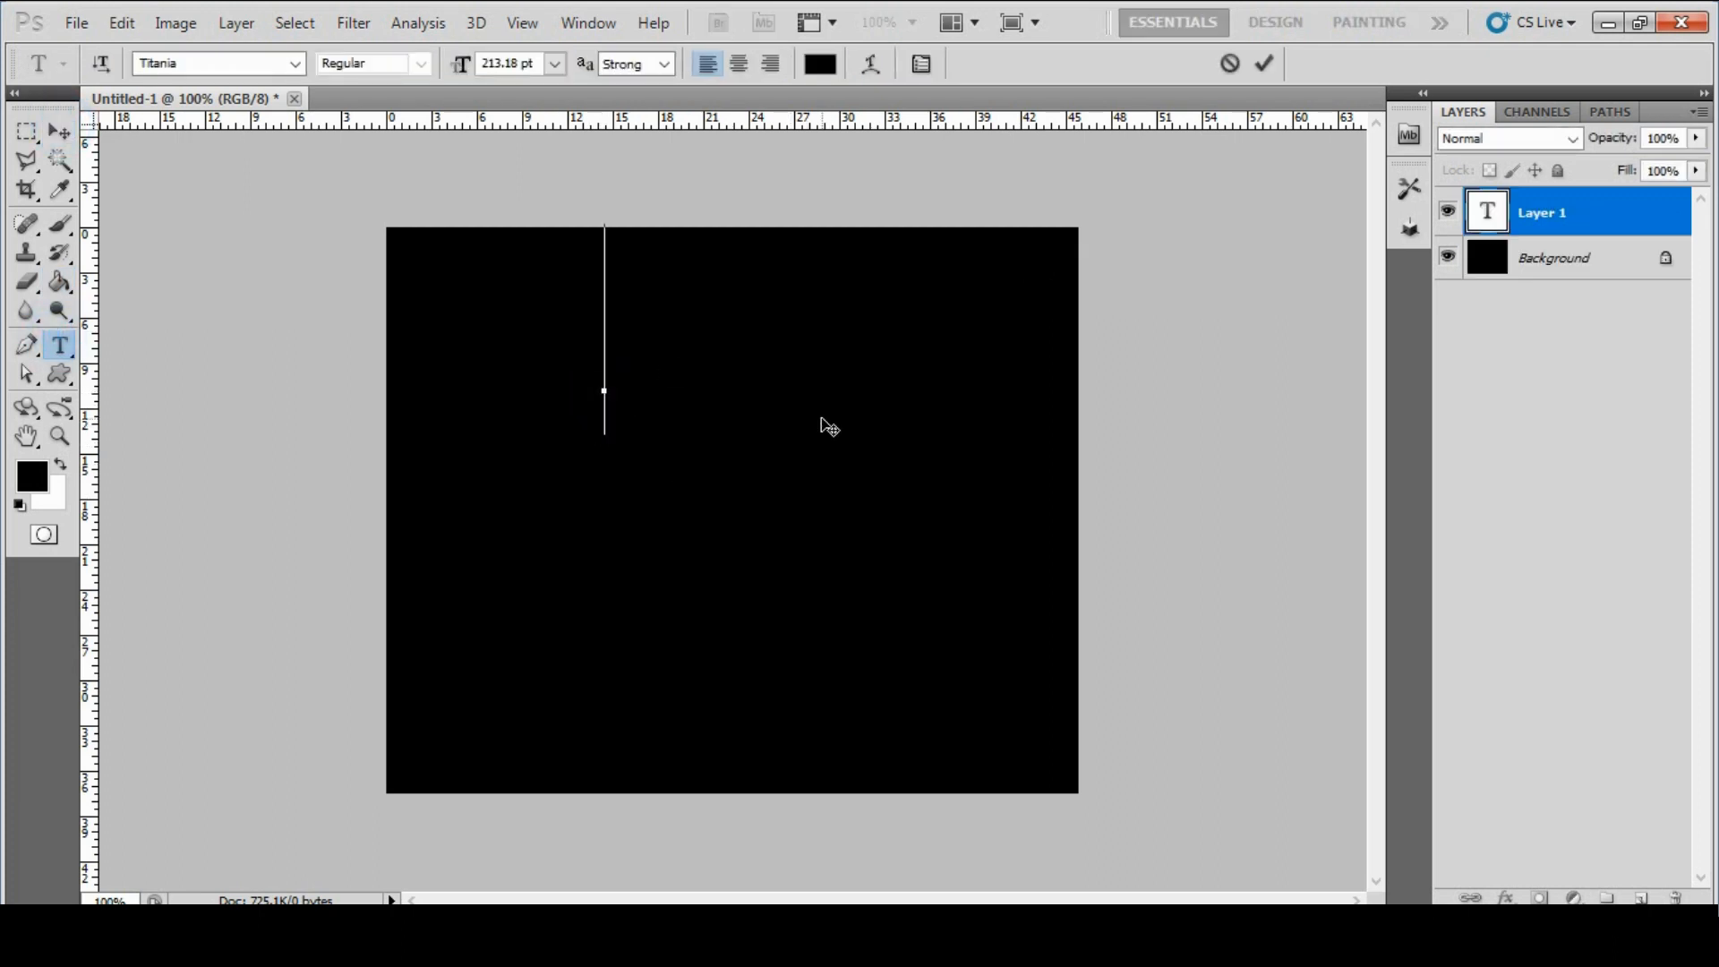
text(????)
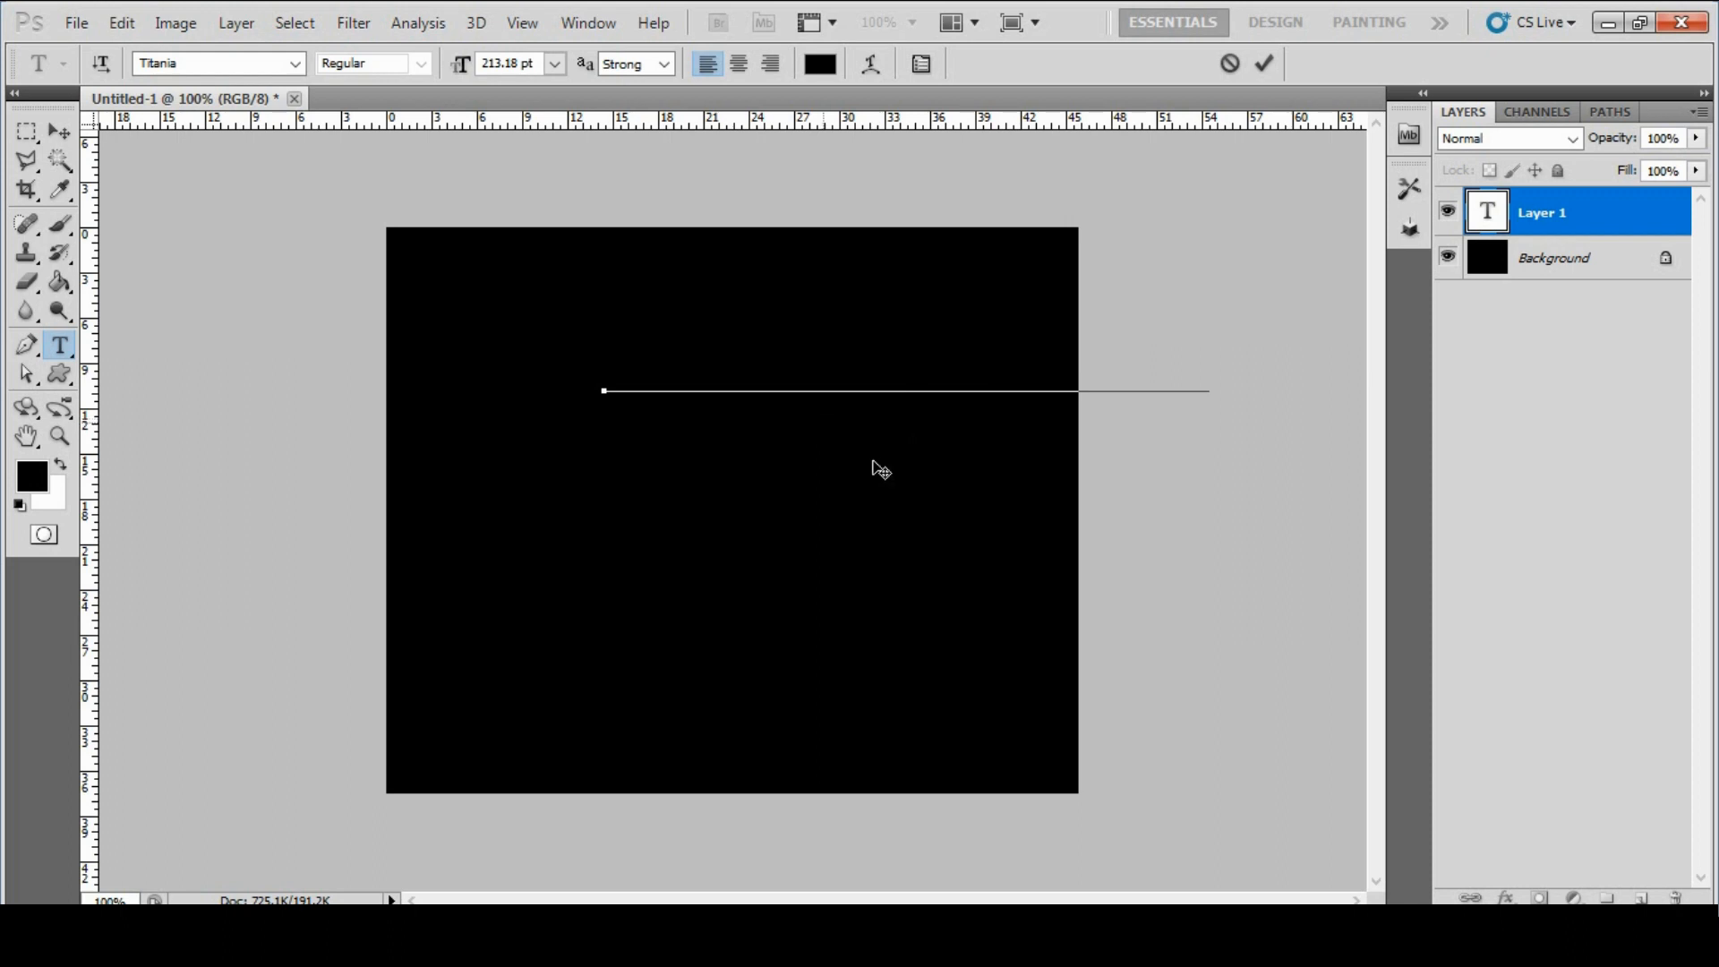
click(59, 133)
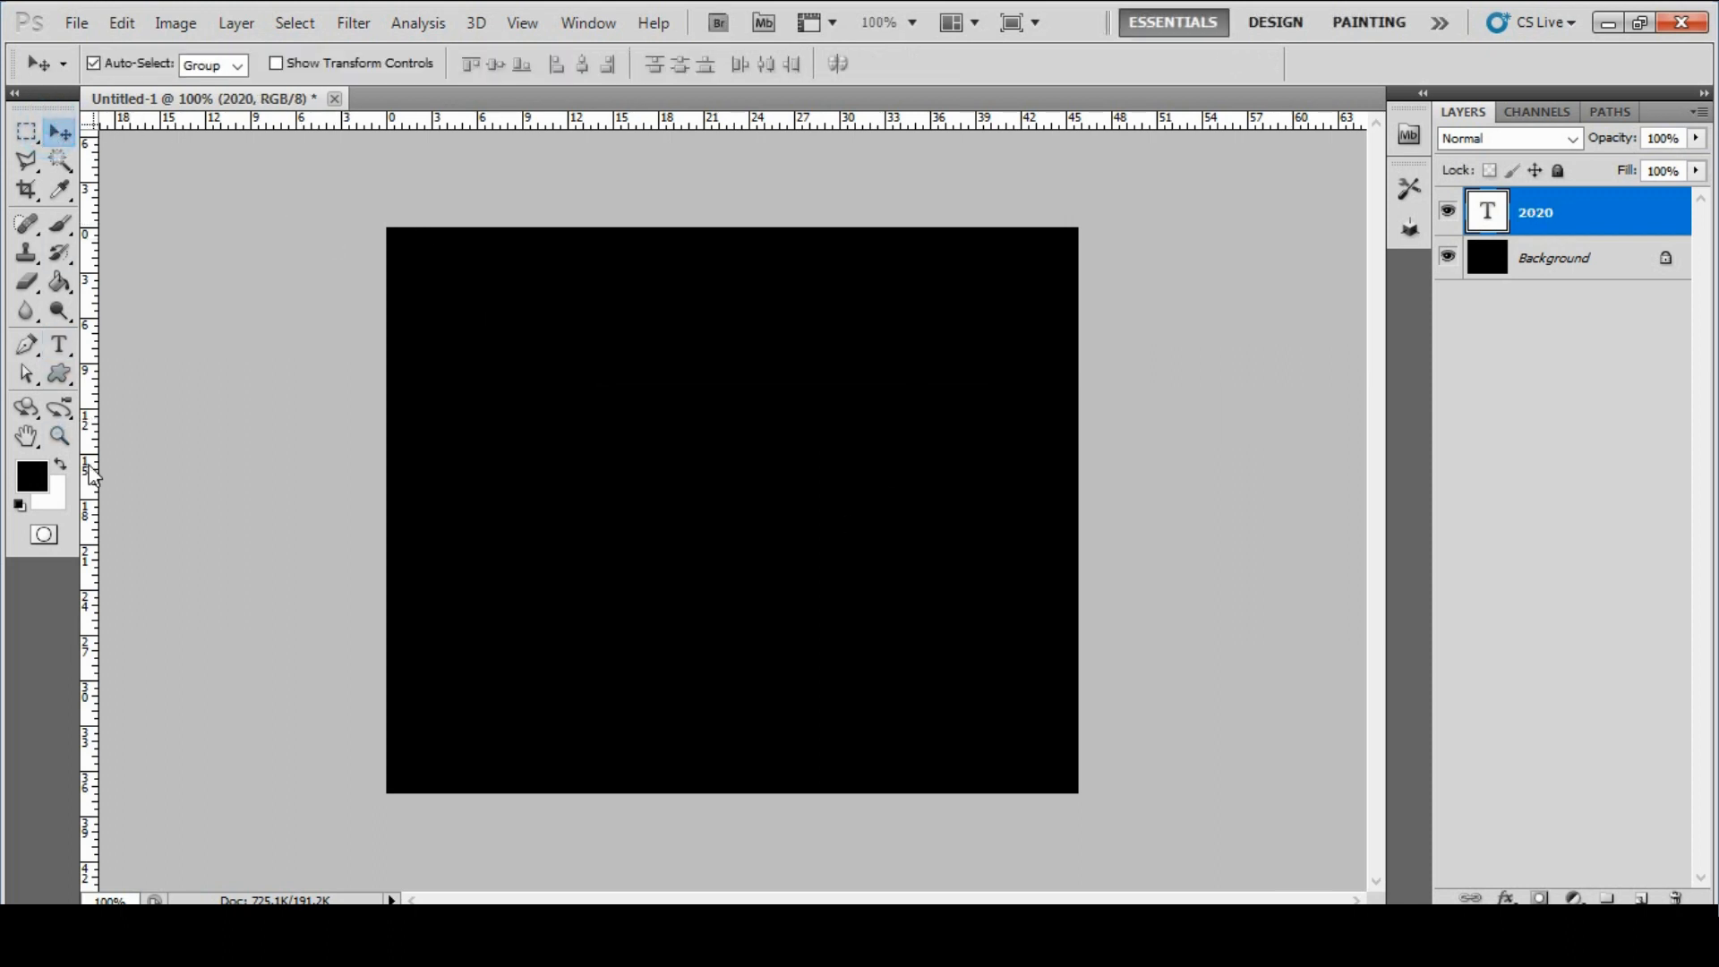
Change the 2020 text color to white (ffffff) and make white the foreground color.
click(57, 461)
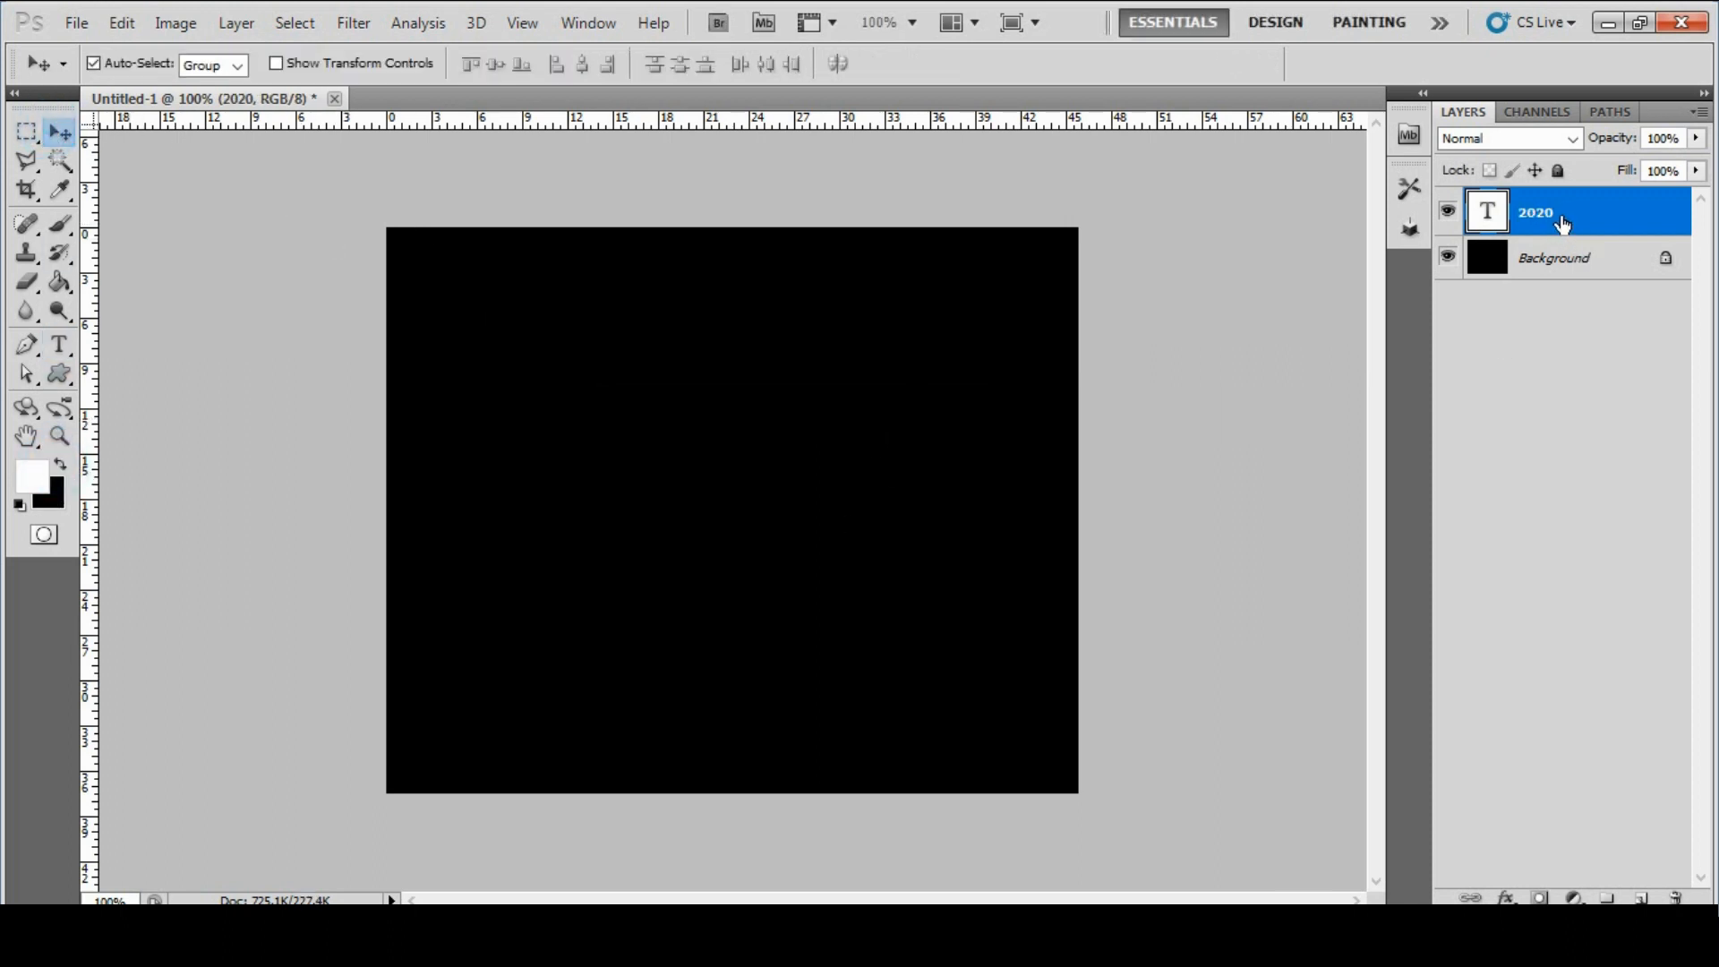
click(56, 347)
click(918, 62)
click(1407, 589)
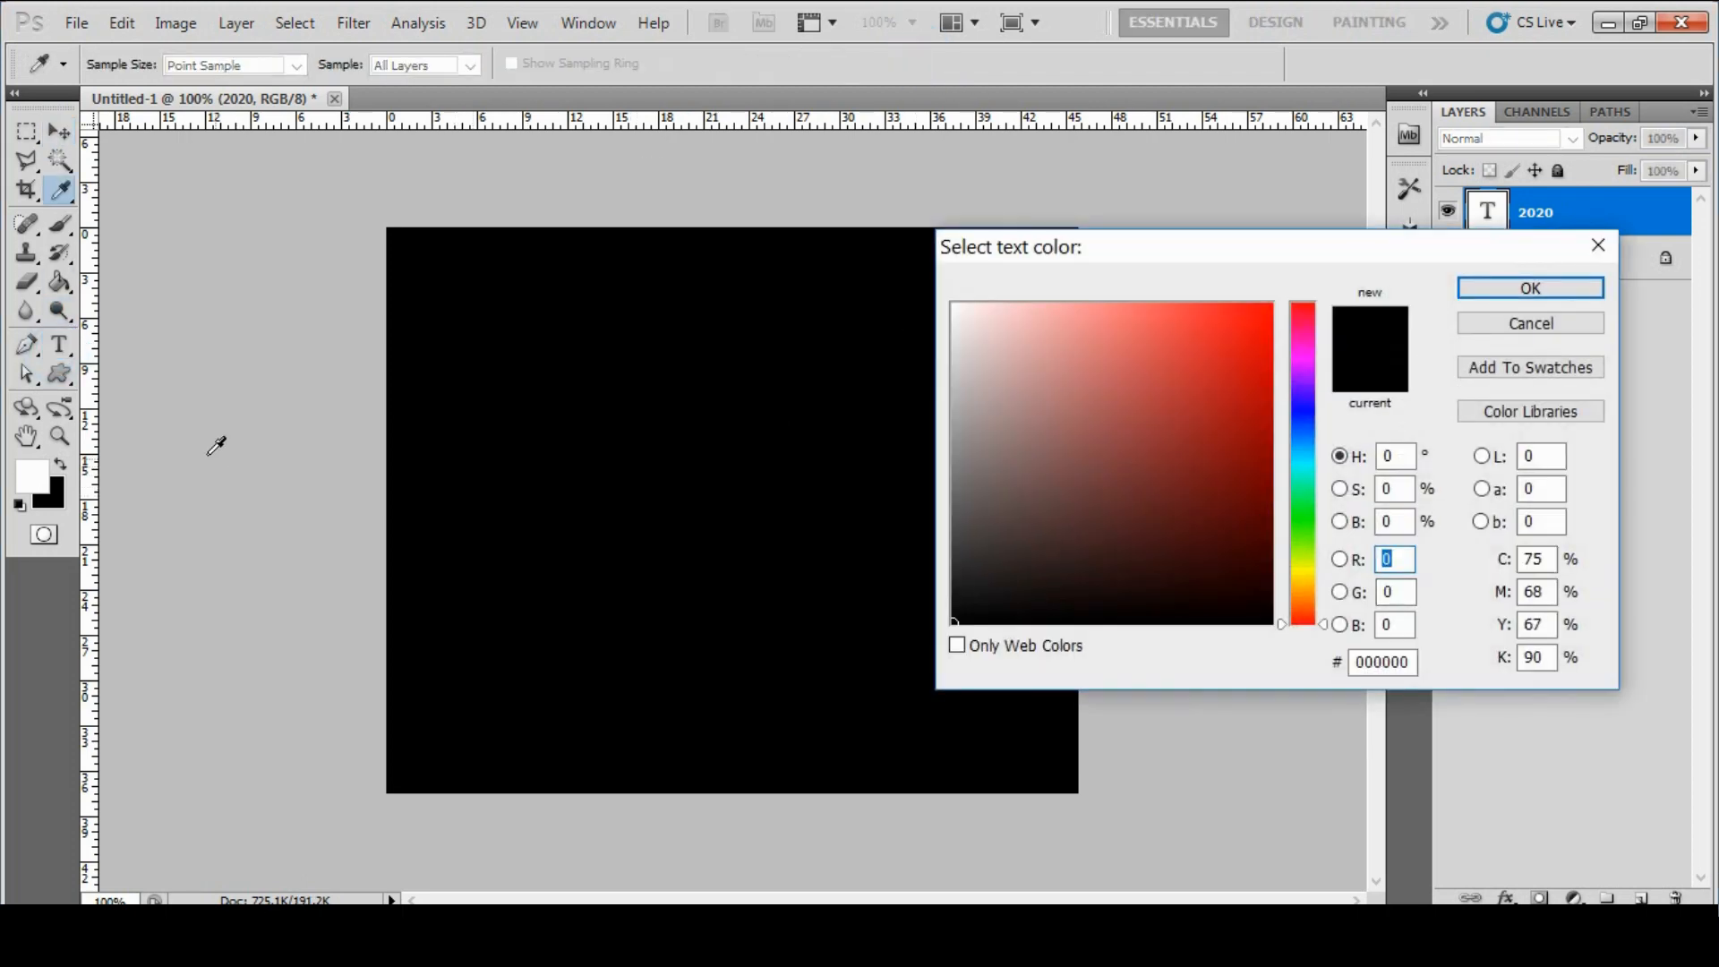
click(47, 471)
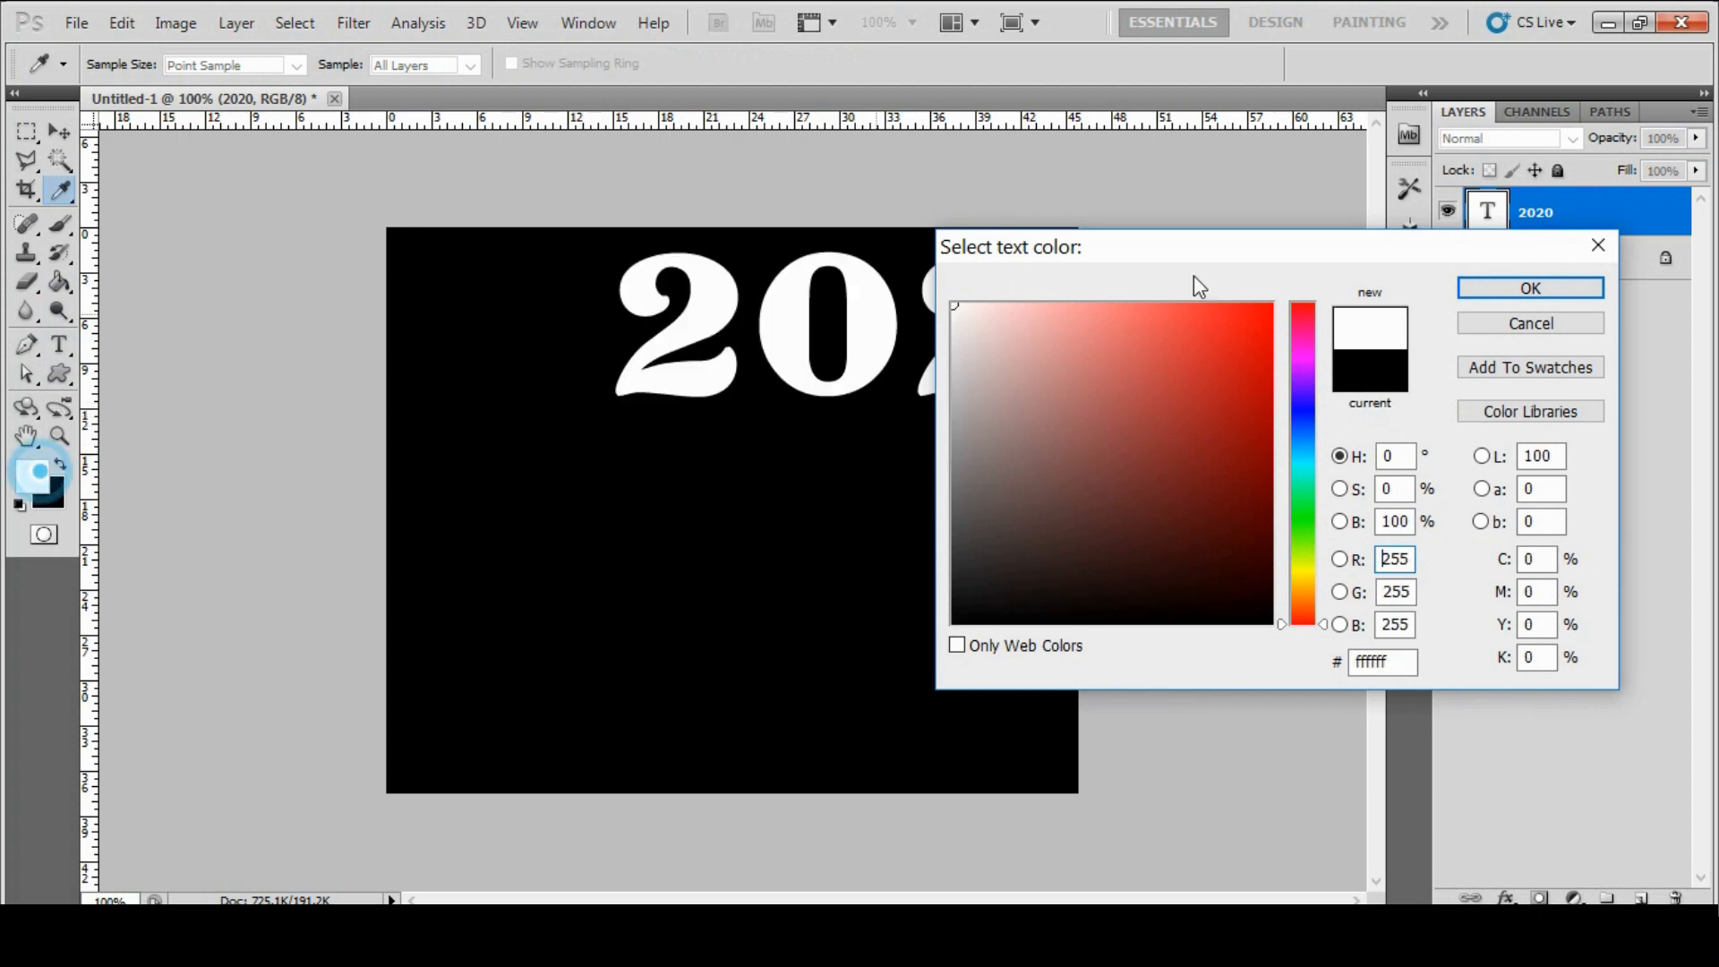
click(1500, 284)
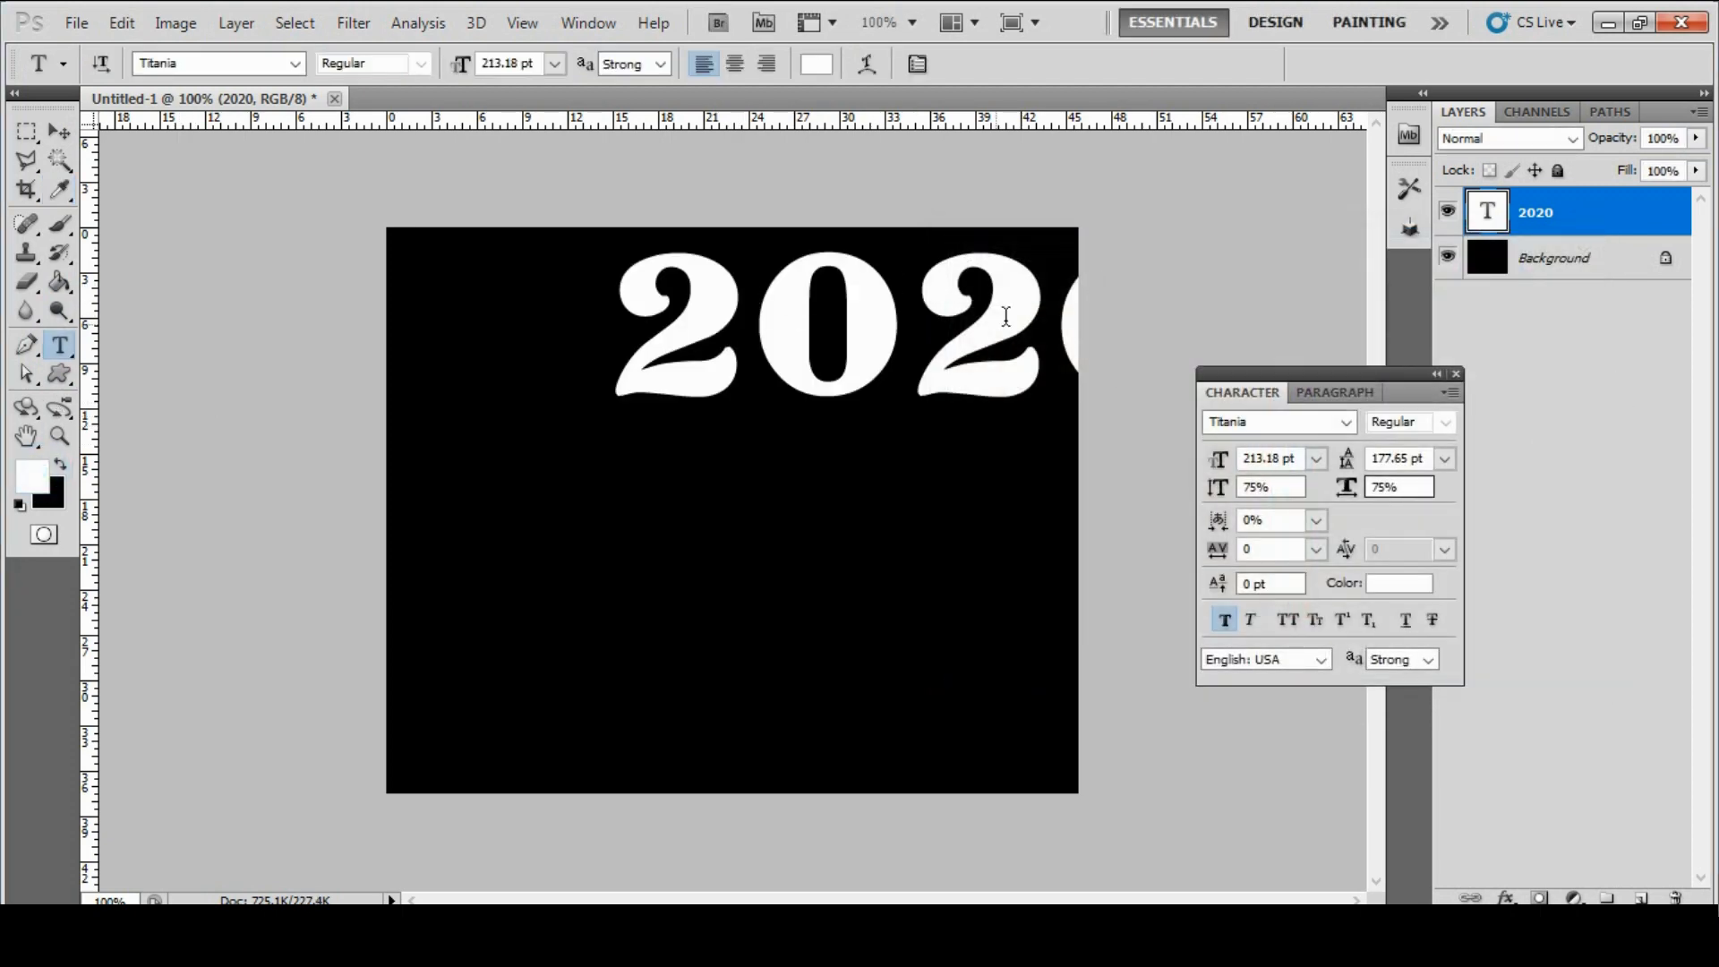
Add a second text layer reading "Happy New Year" below the 2020 text.
click(59, 131)
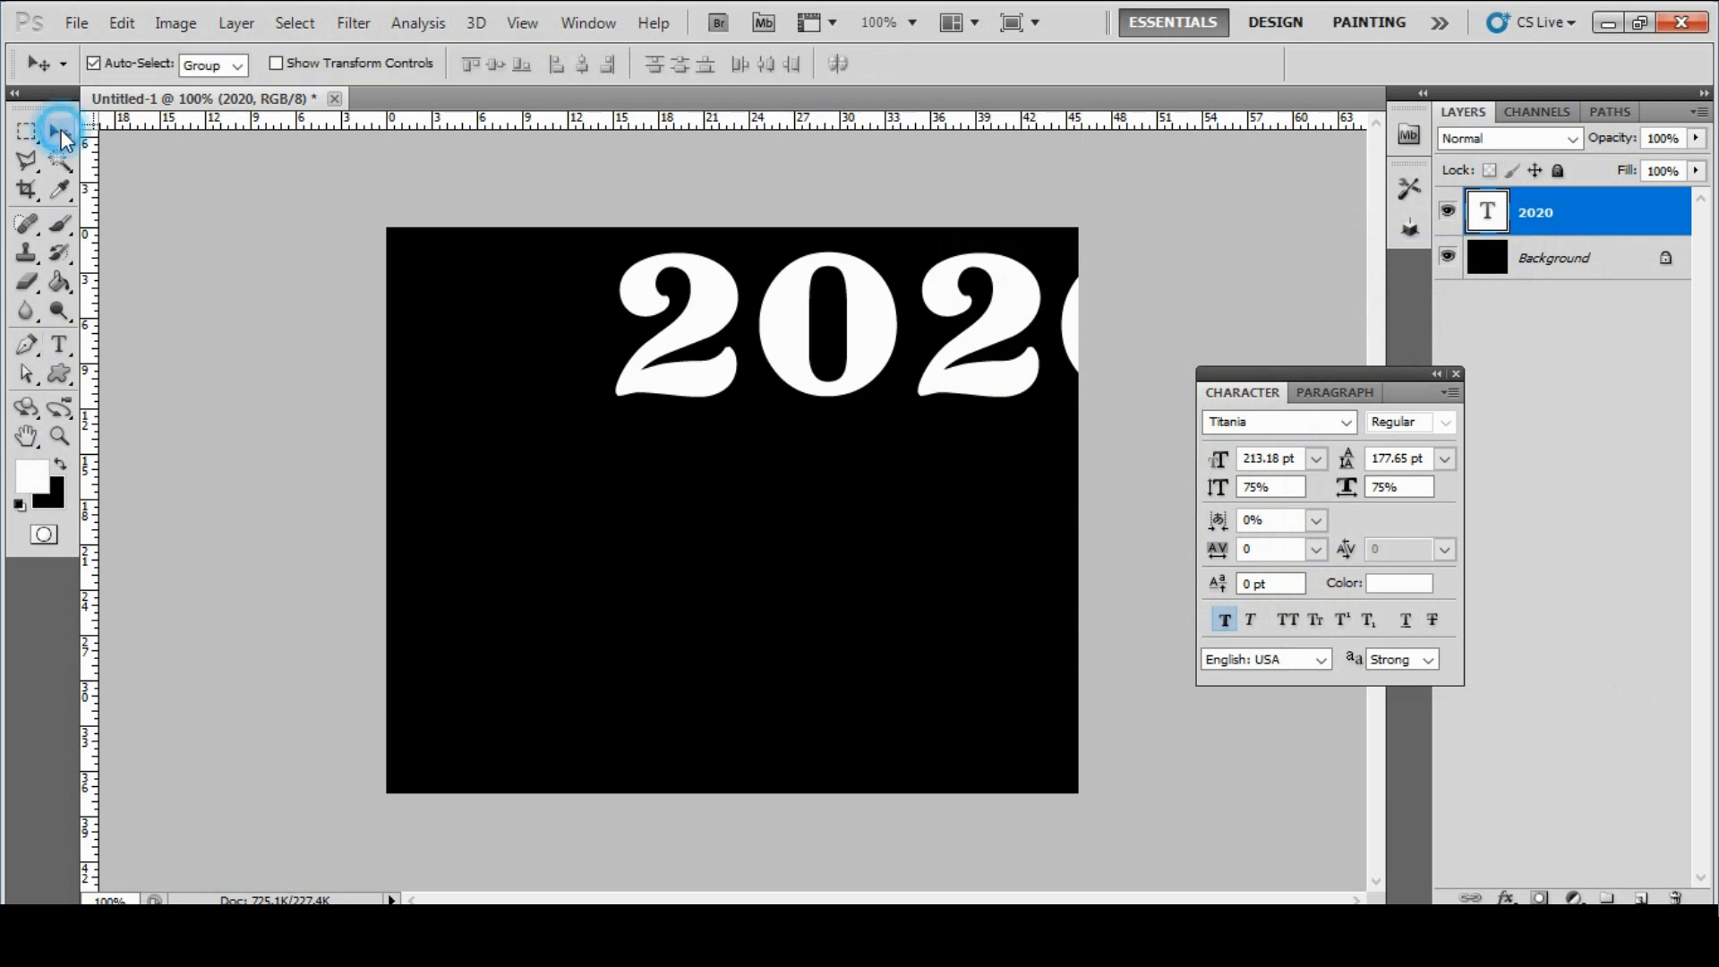
click(59, 345)
click(479, 607)
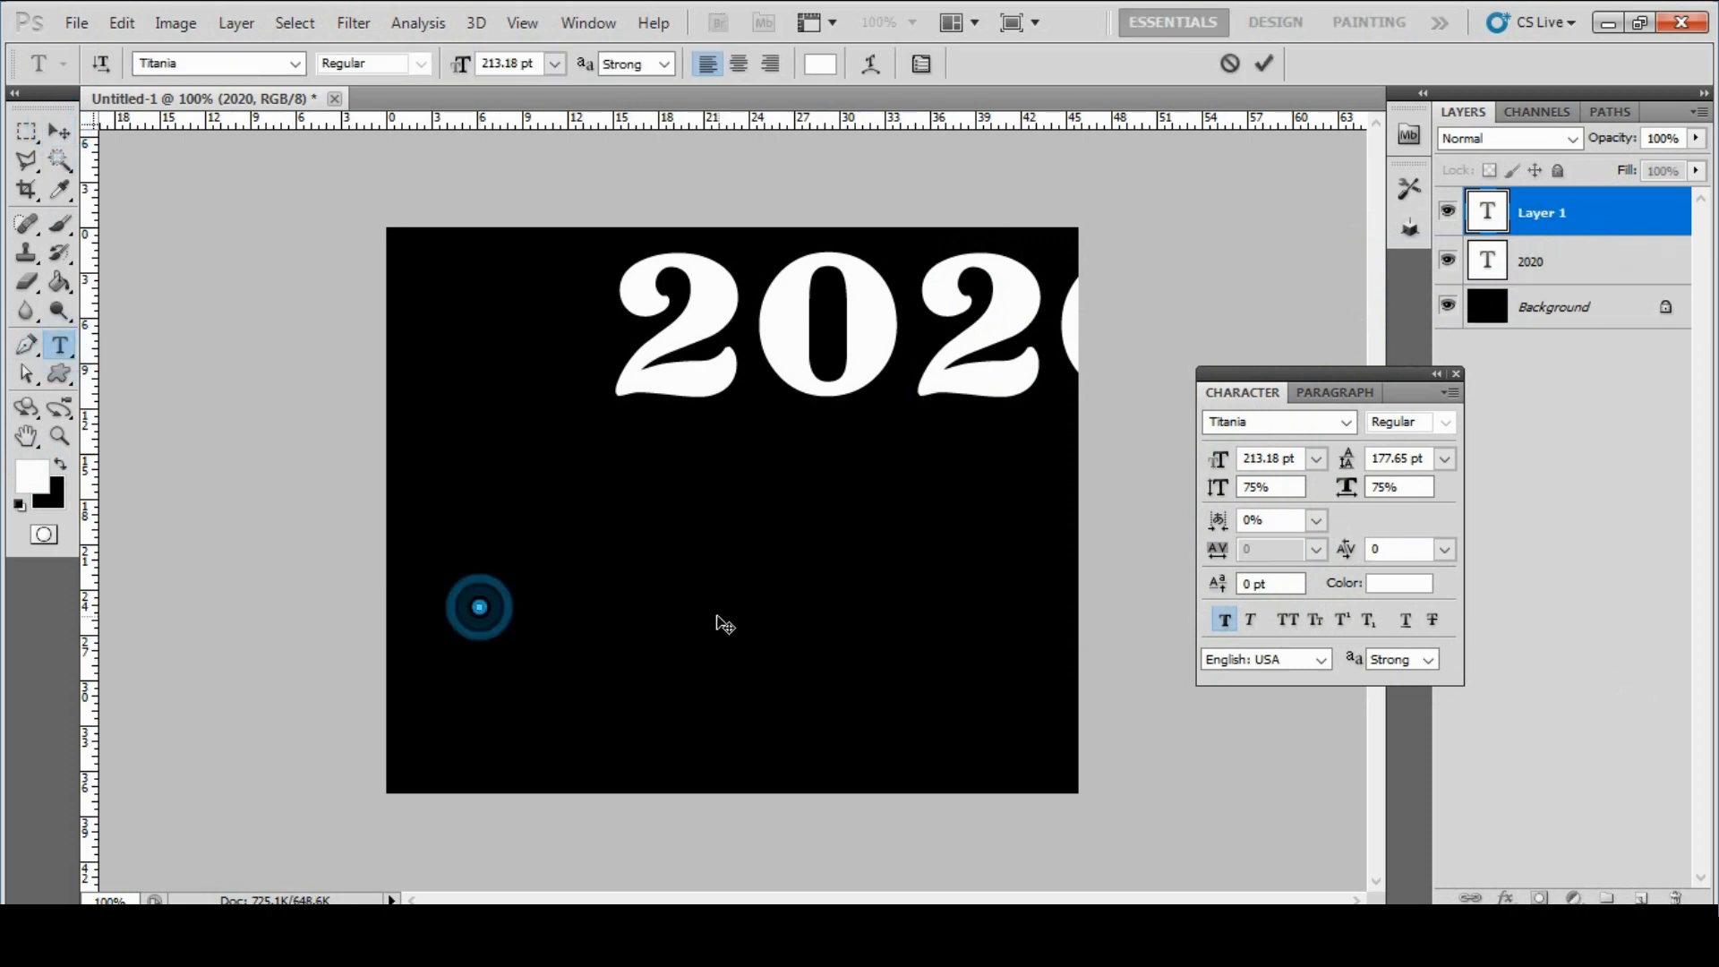
text(Ha)
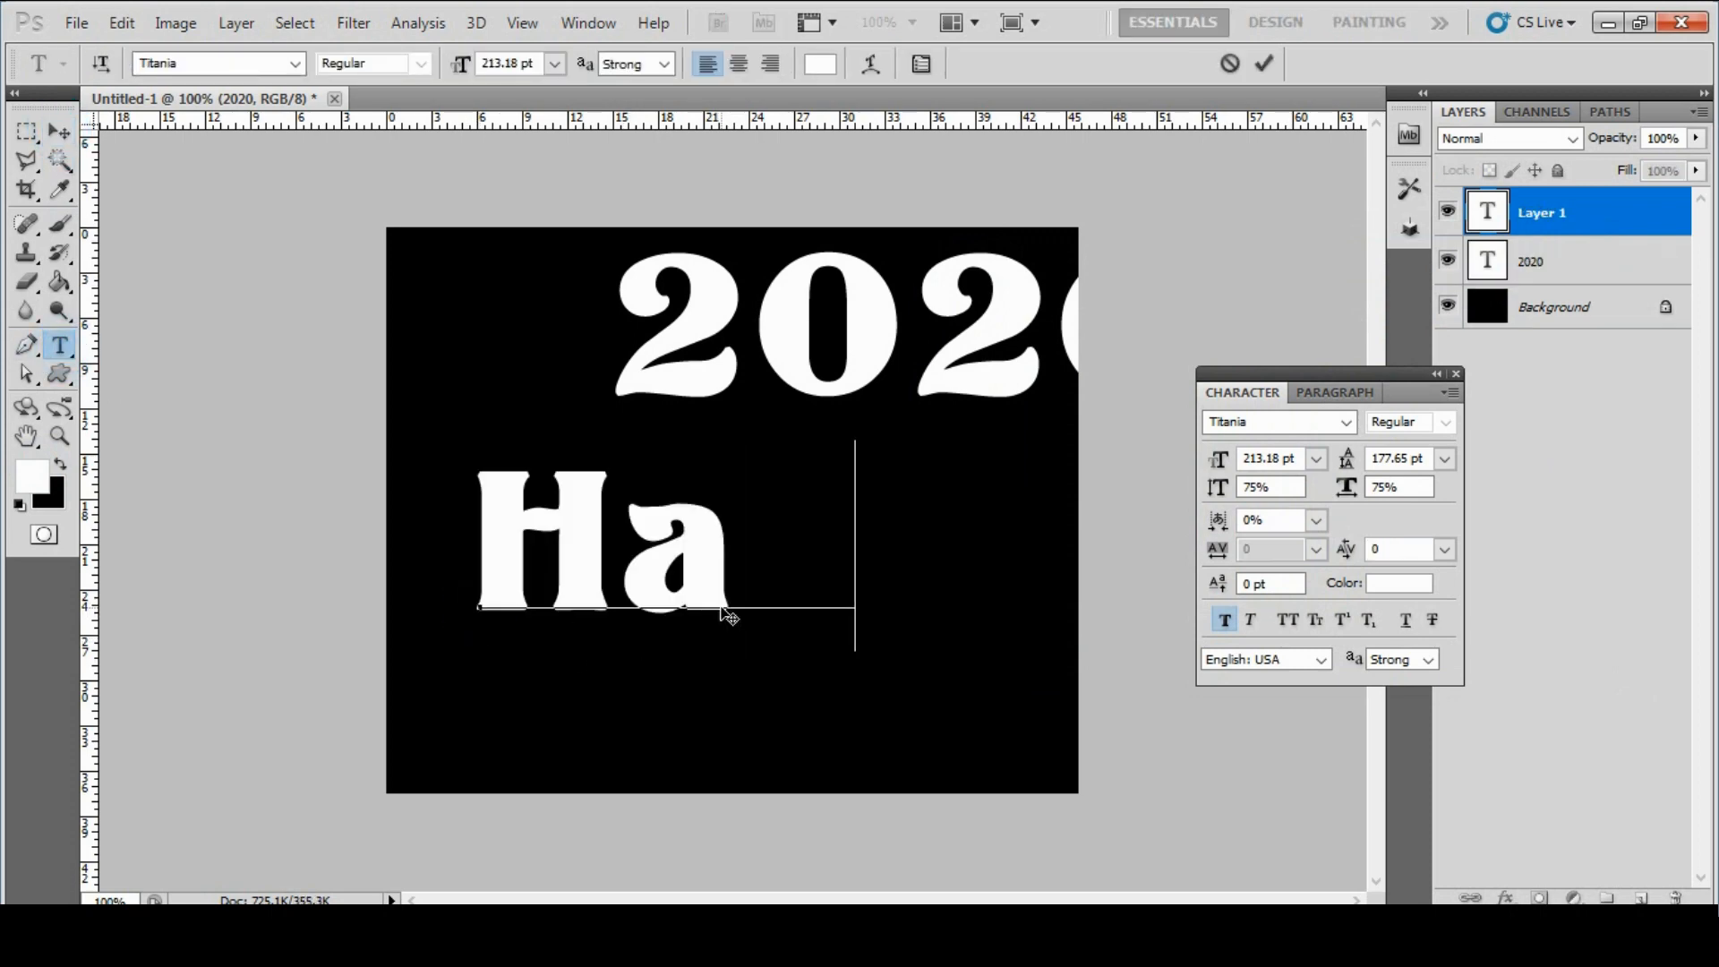
text(ppy N)
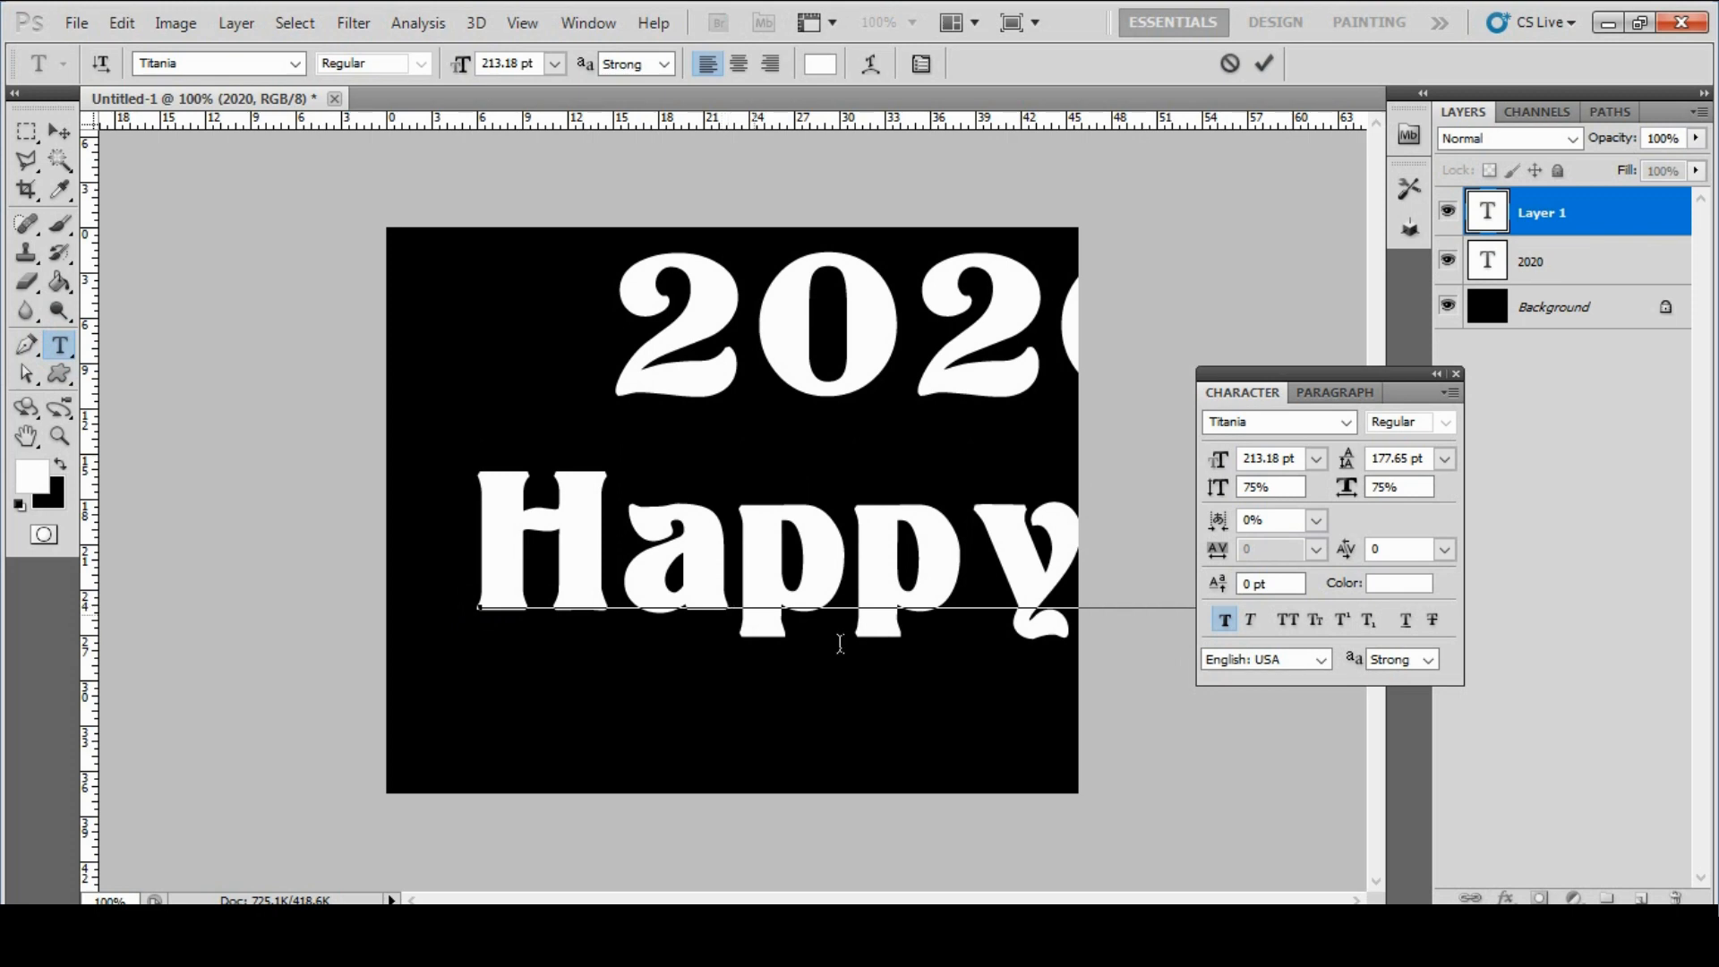
click(59, 131)
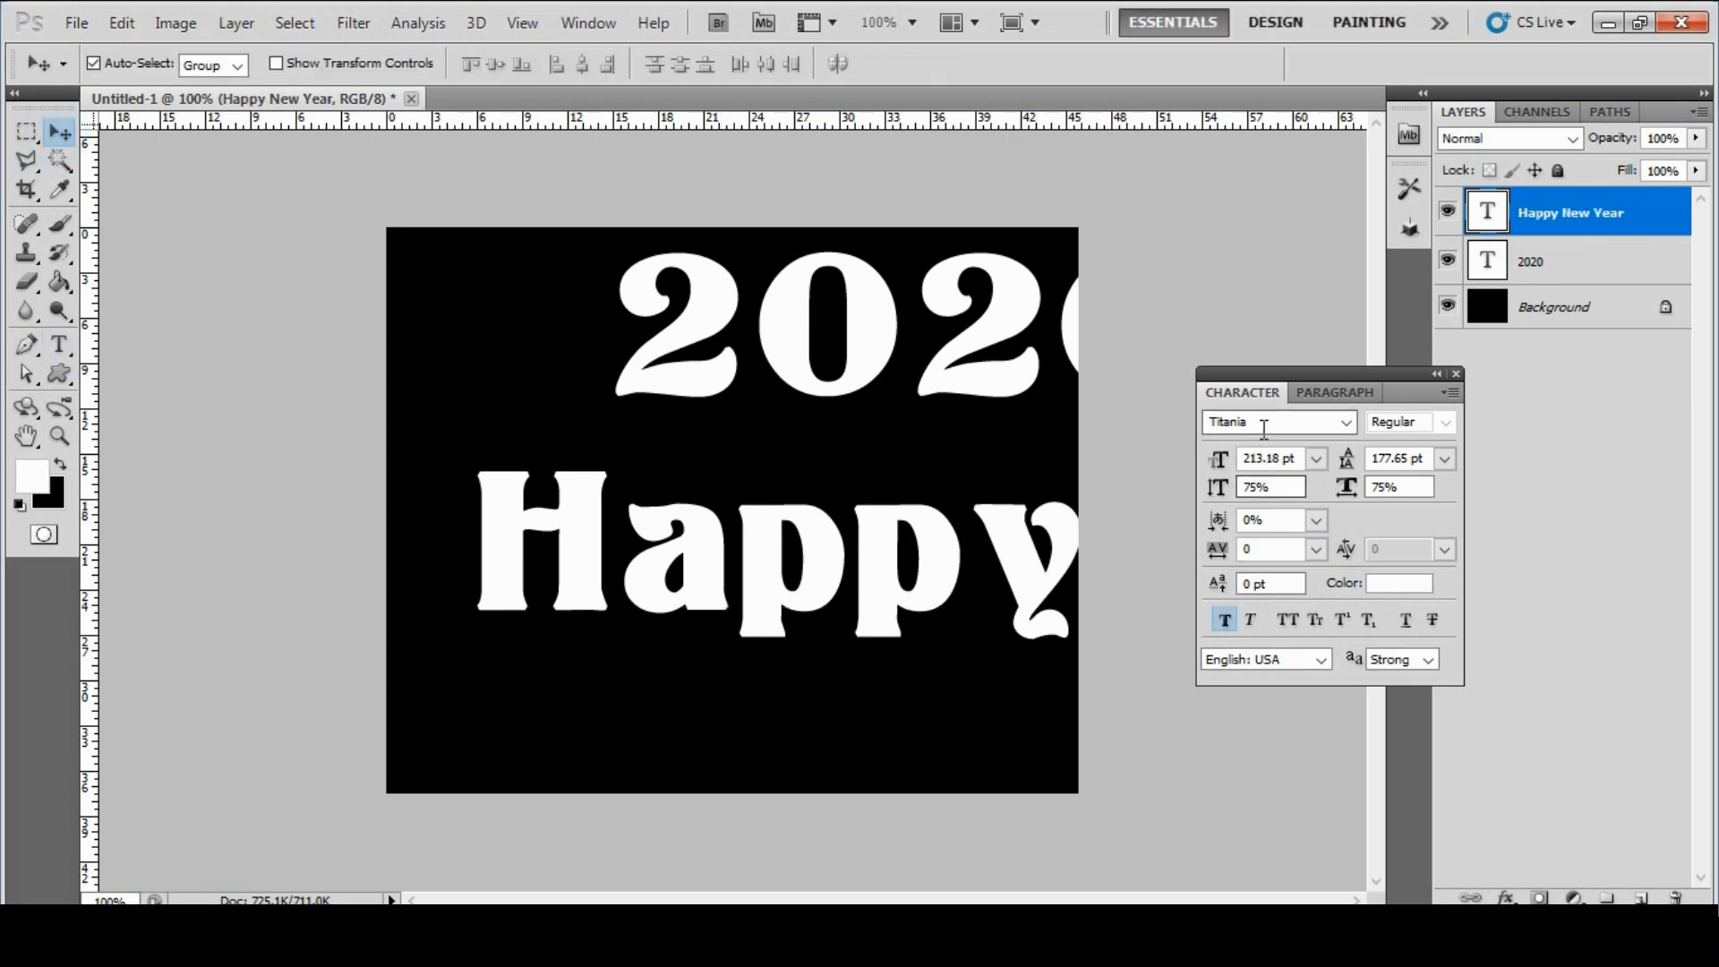
Change the font of the Happy New Year text to Times New Roman and close the character settings.
click(1263, 428)
text(Times New Rom)
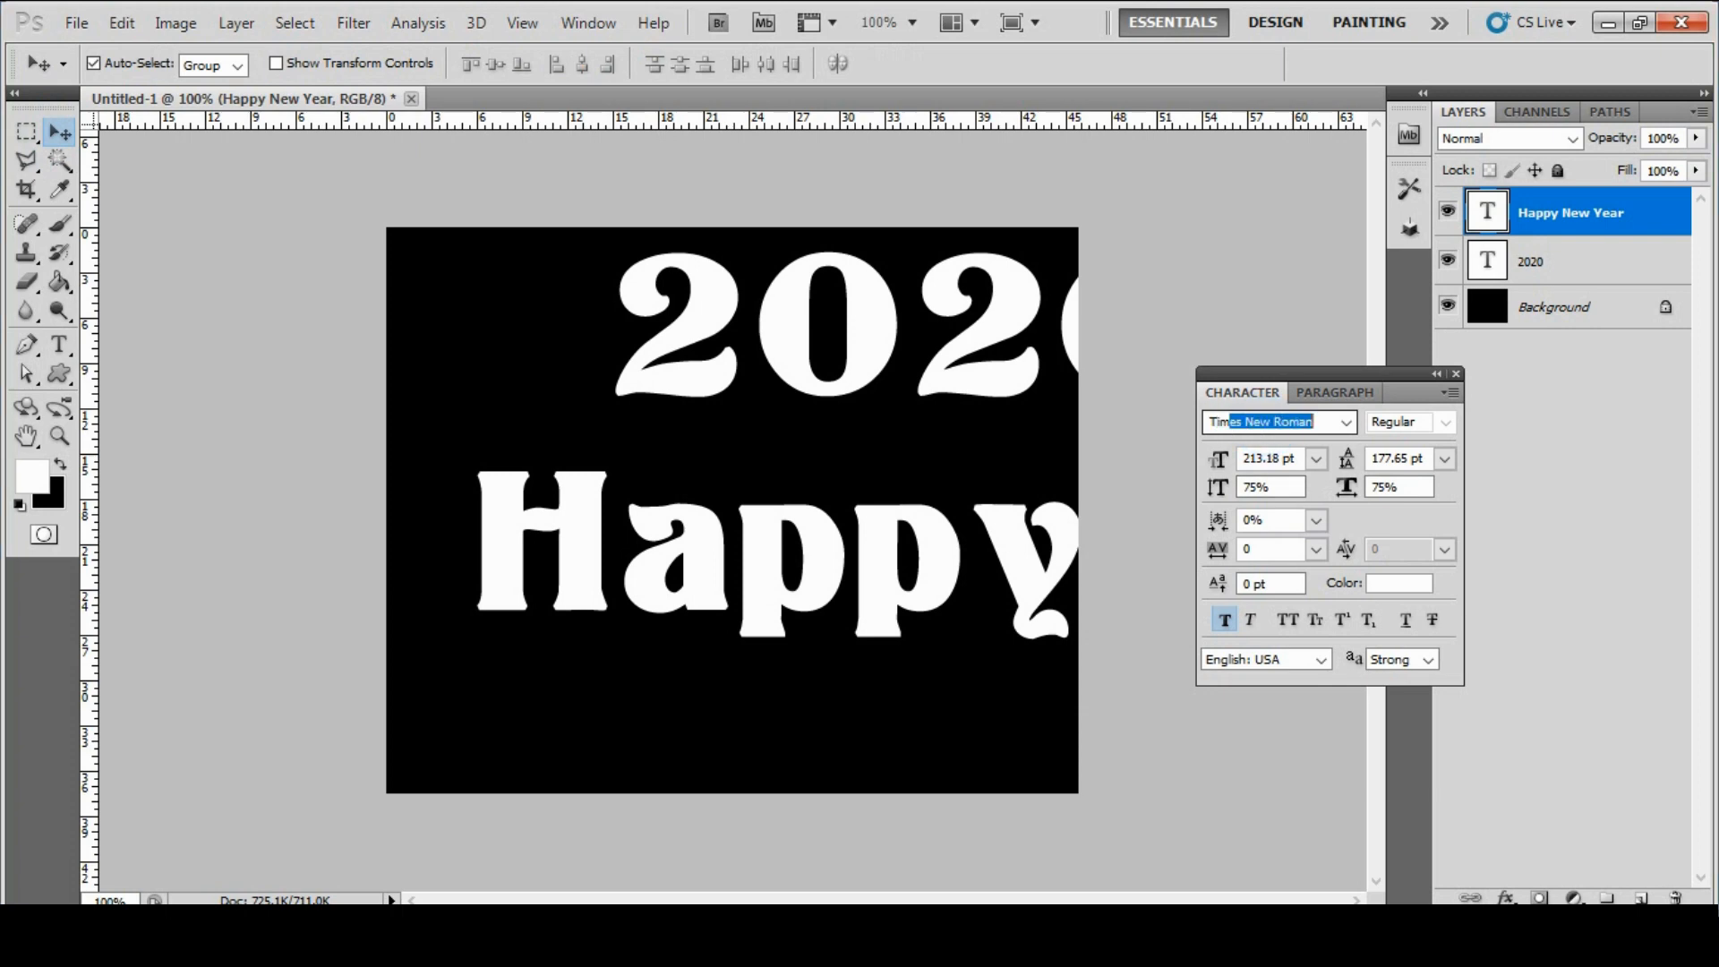
click(1346, 422)
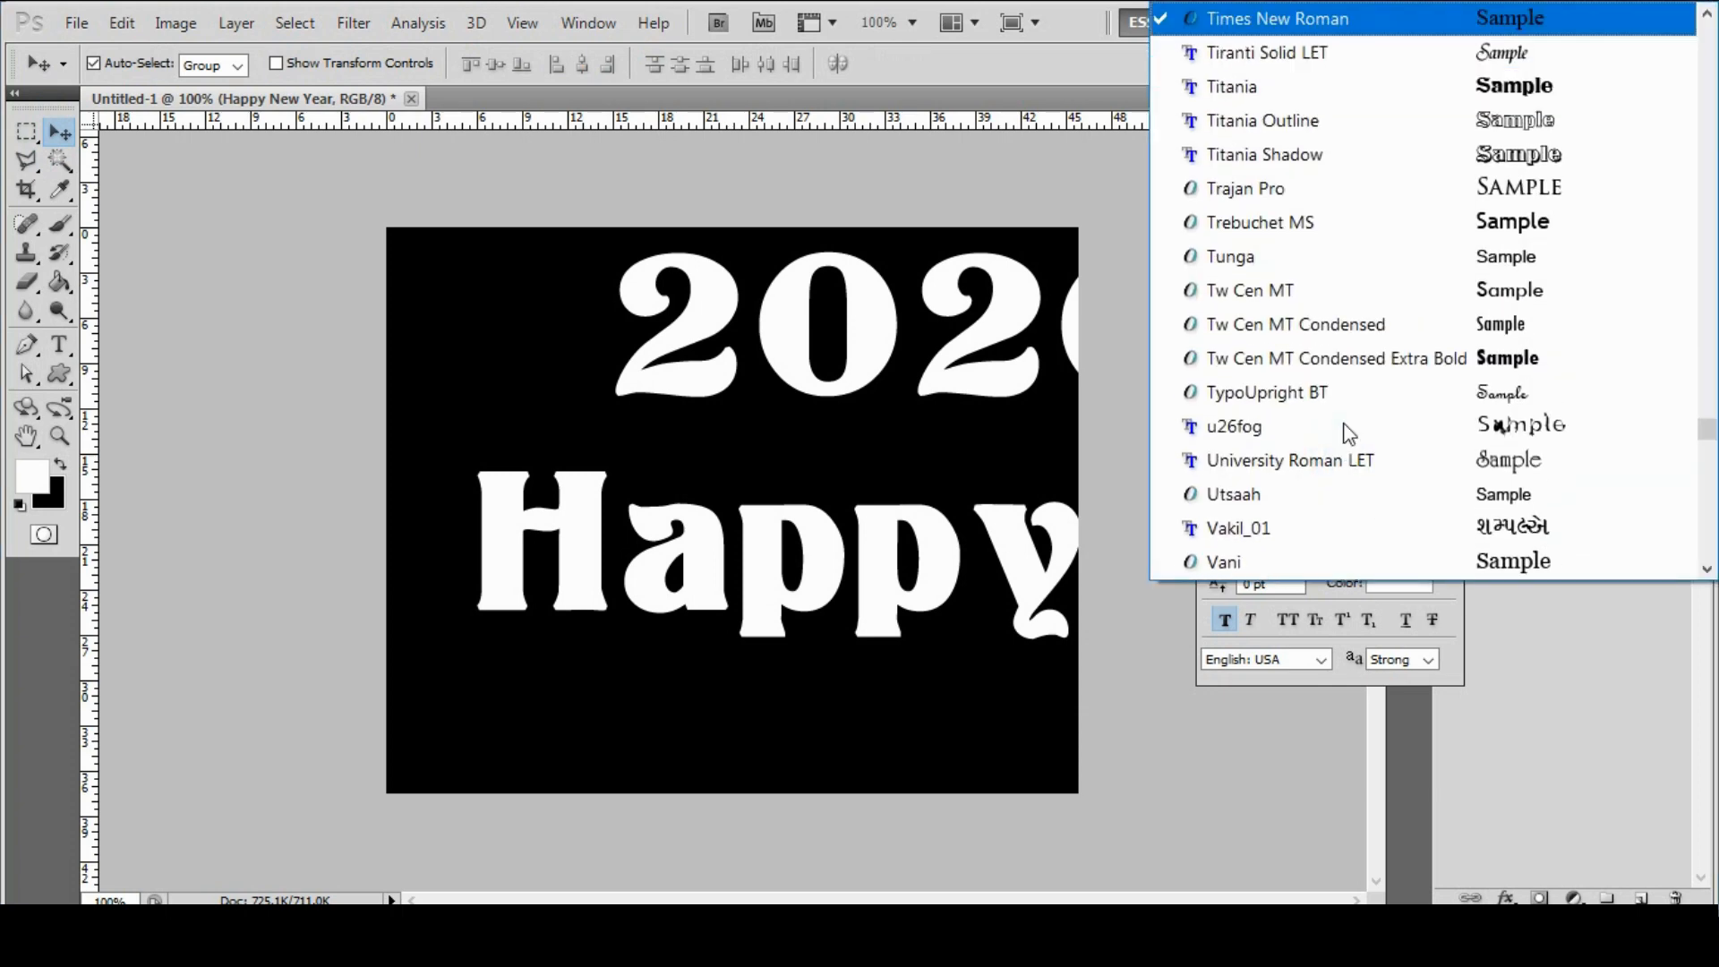
click(1326, 26)
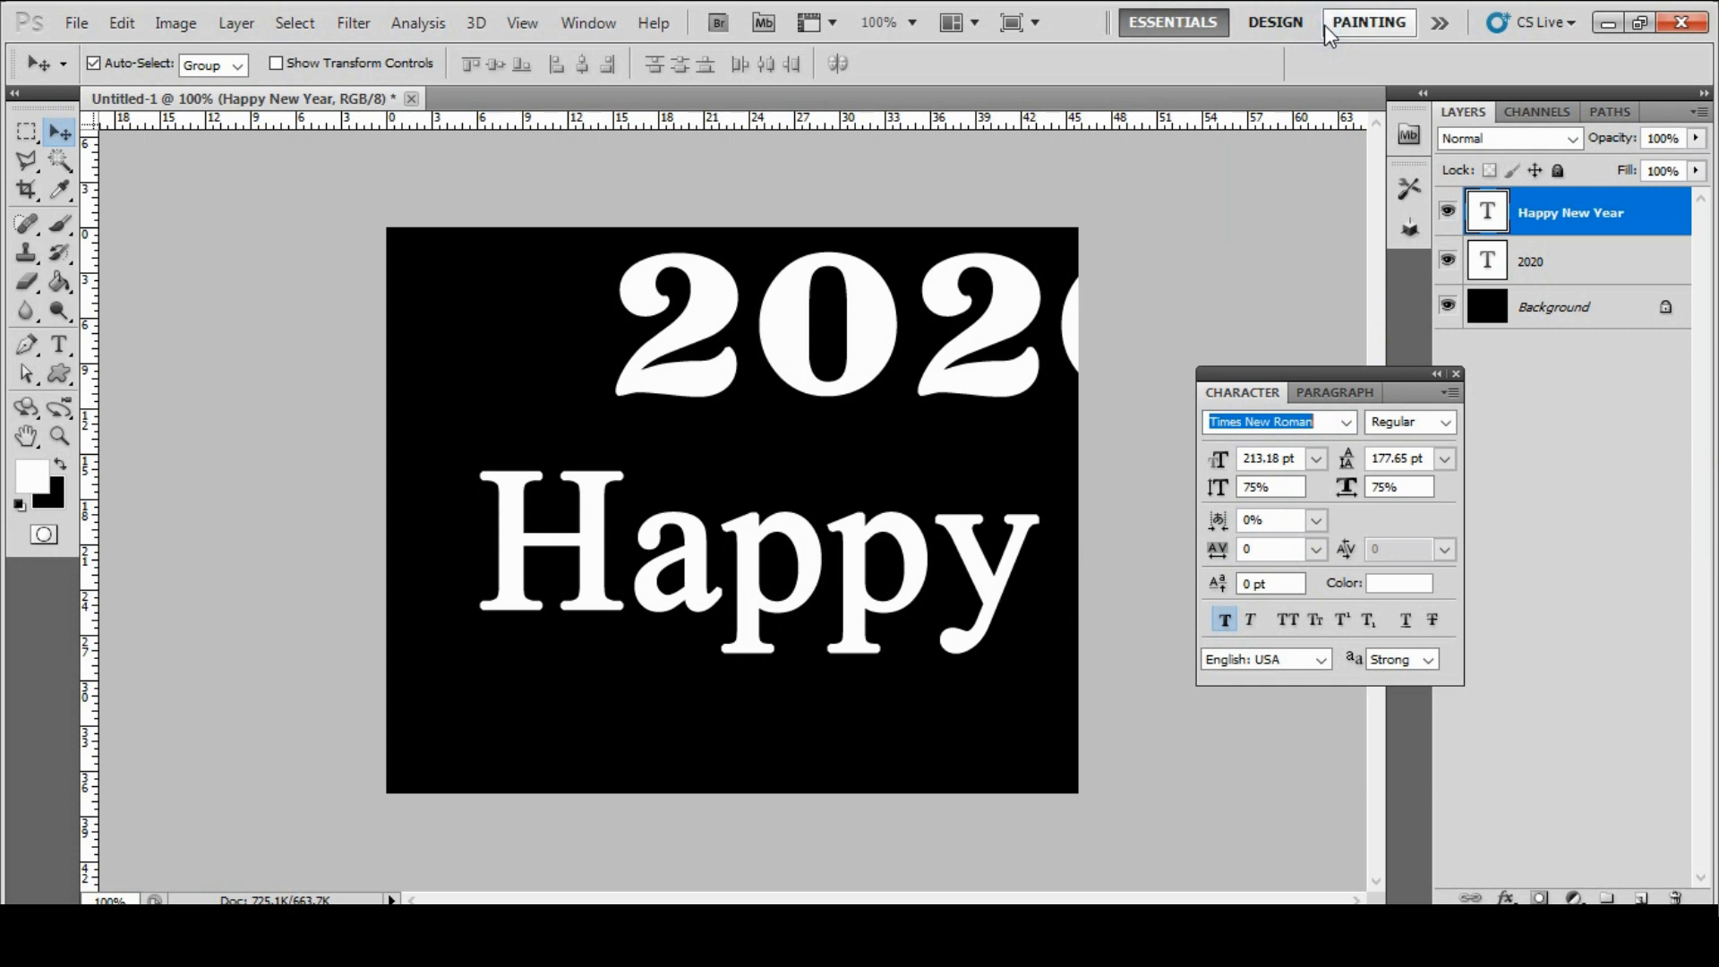
click(1456, 373)
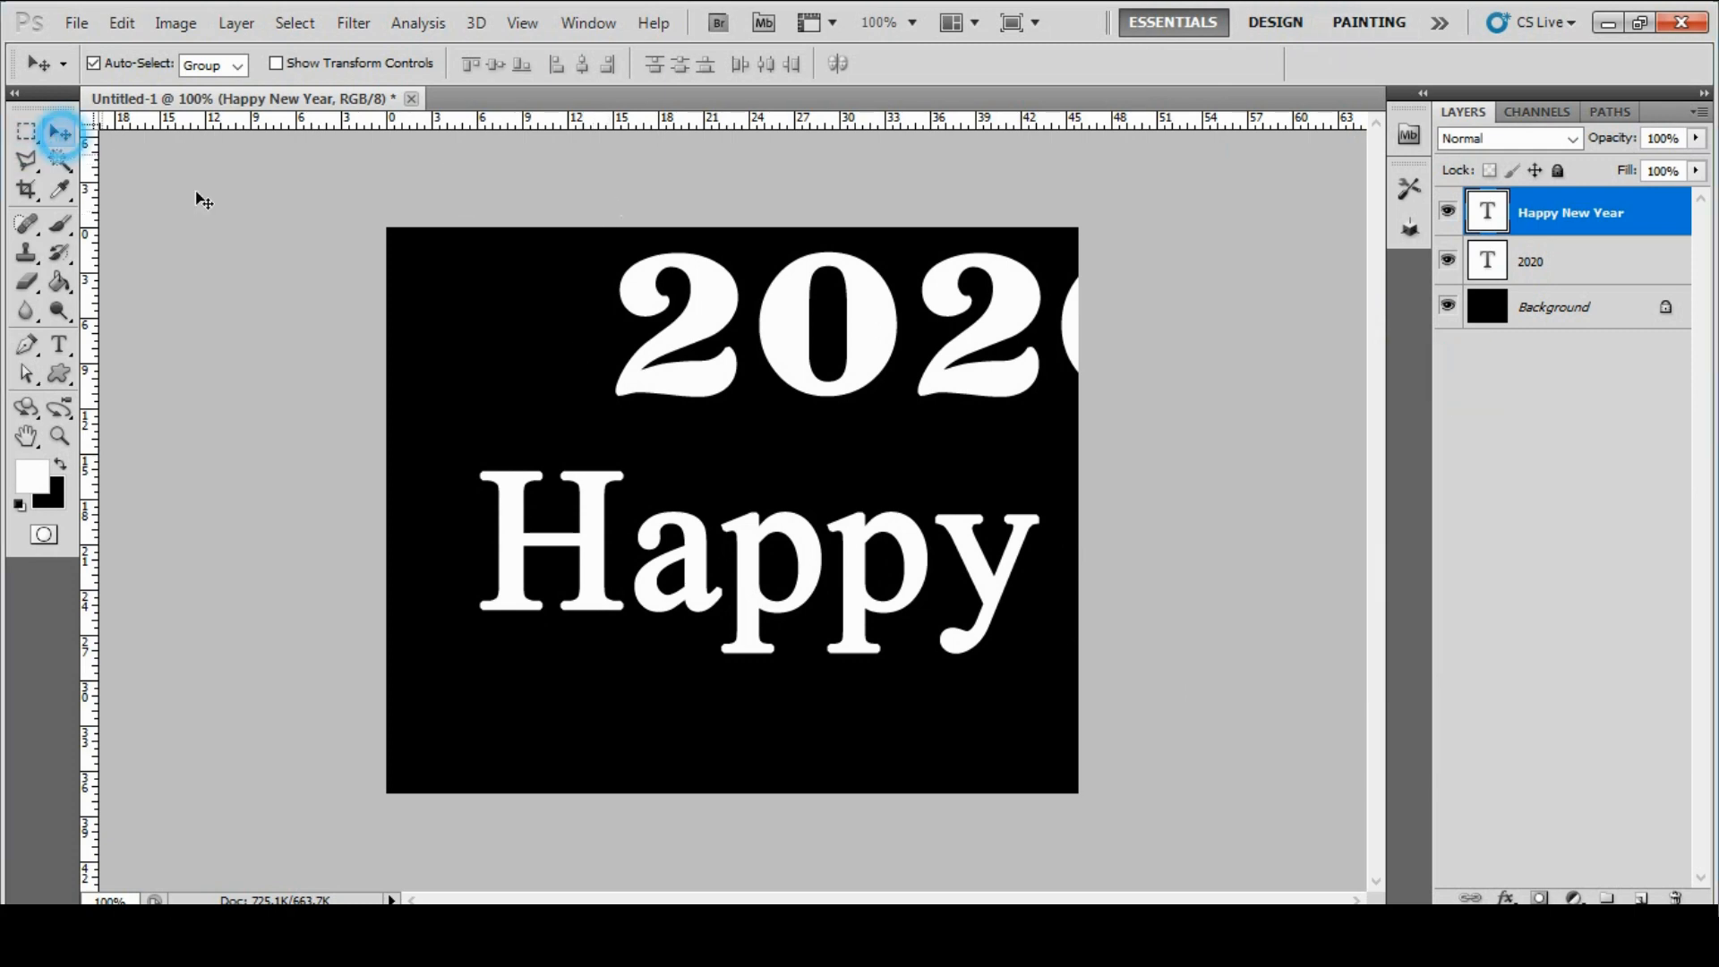
Scale the Happy New Year text to about 42.6% width and 45.3% height and position it inside the canvas below 2020.
click(883, 536)
key(ctrl+t)
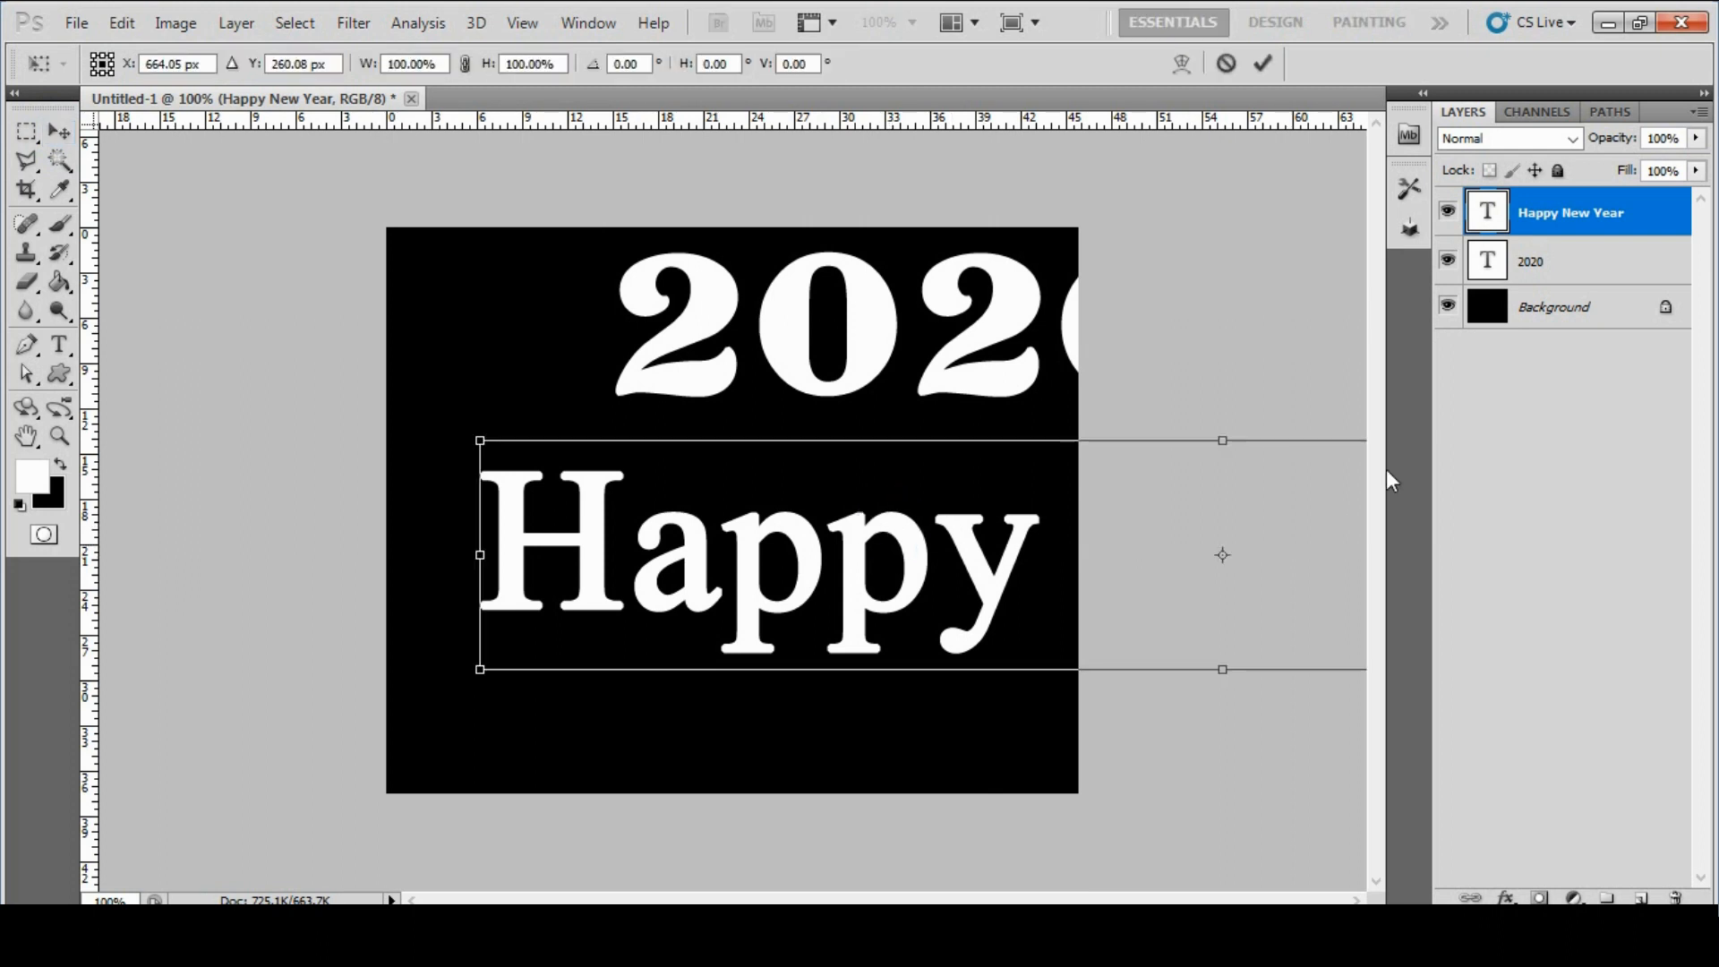
drag(479, 441, 1121, 541)
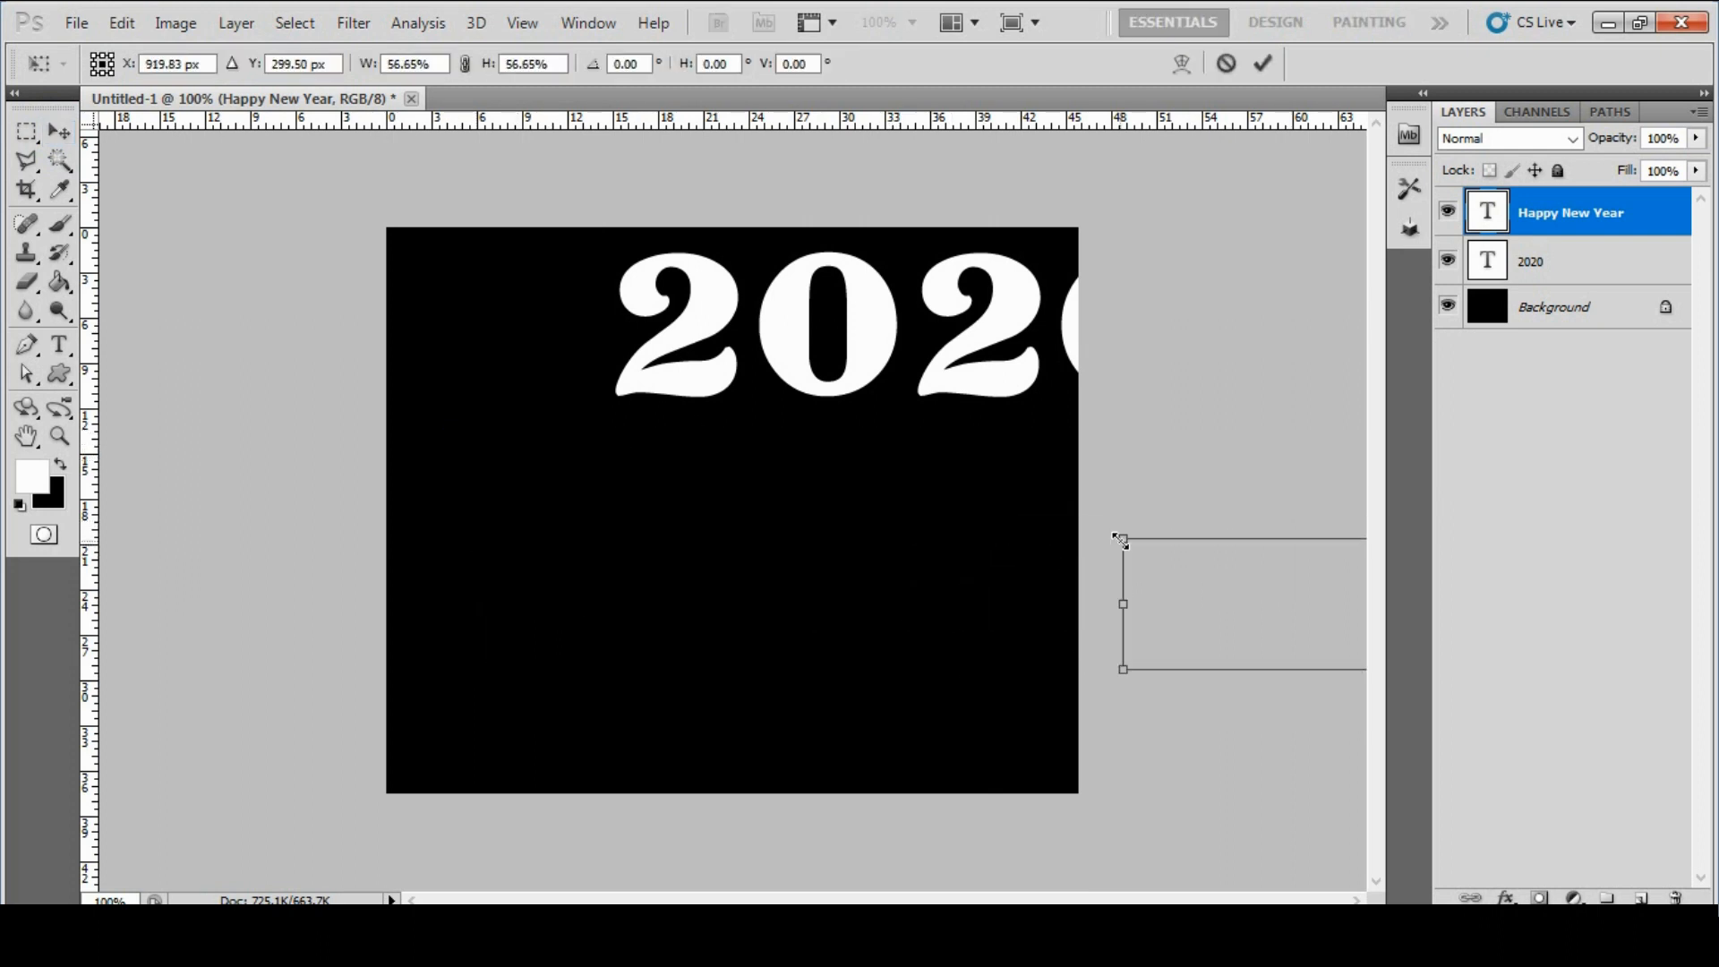
drag(1316, 562, 607, 540)
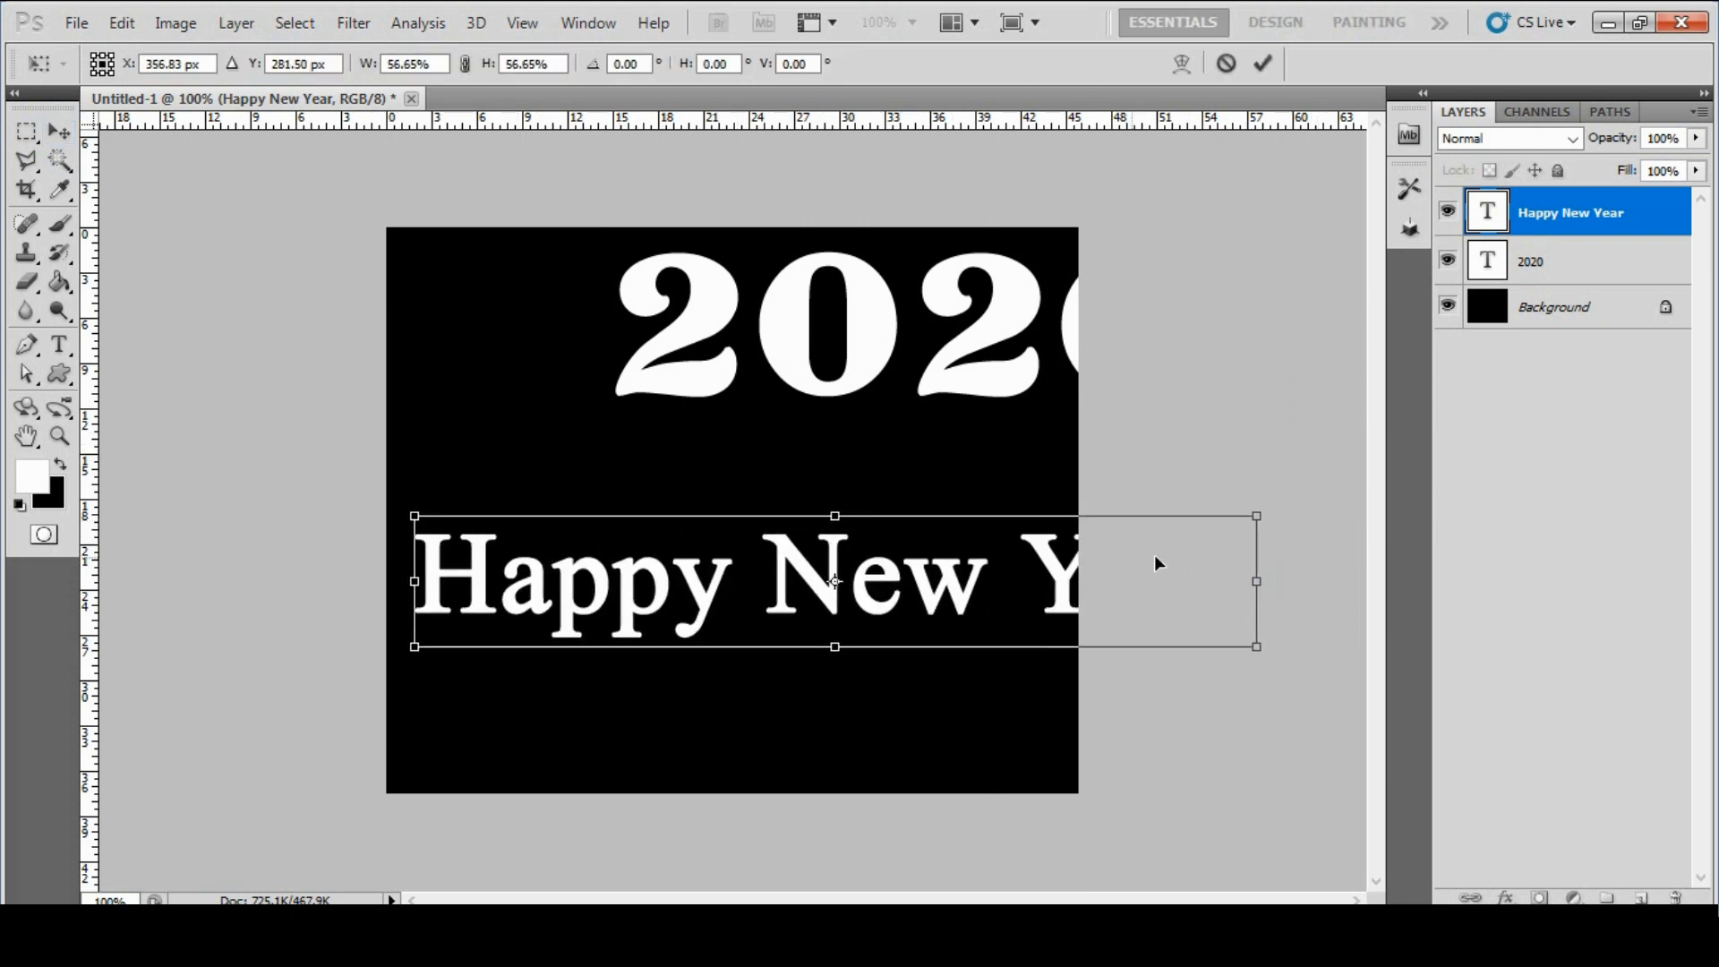
drag(1258, 516, 1077, 538)
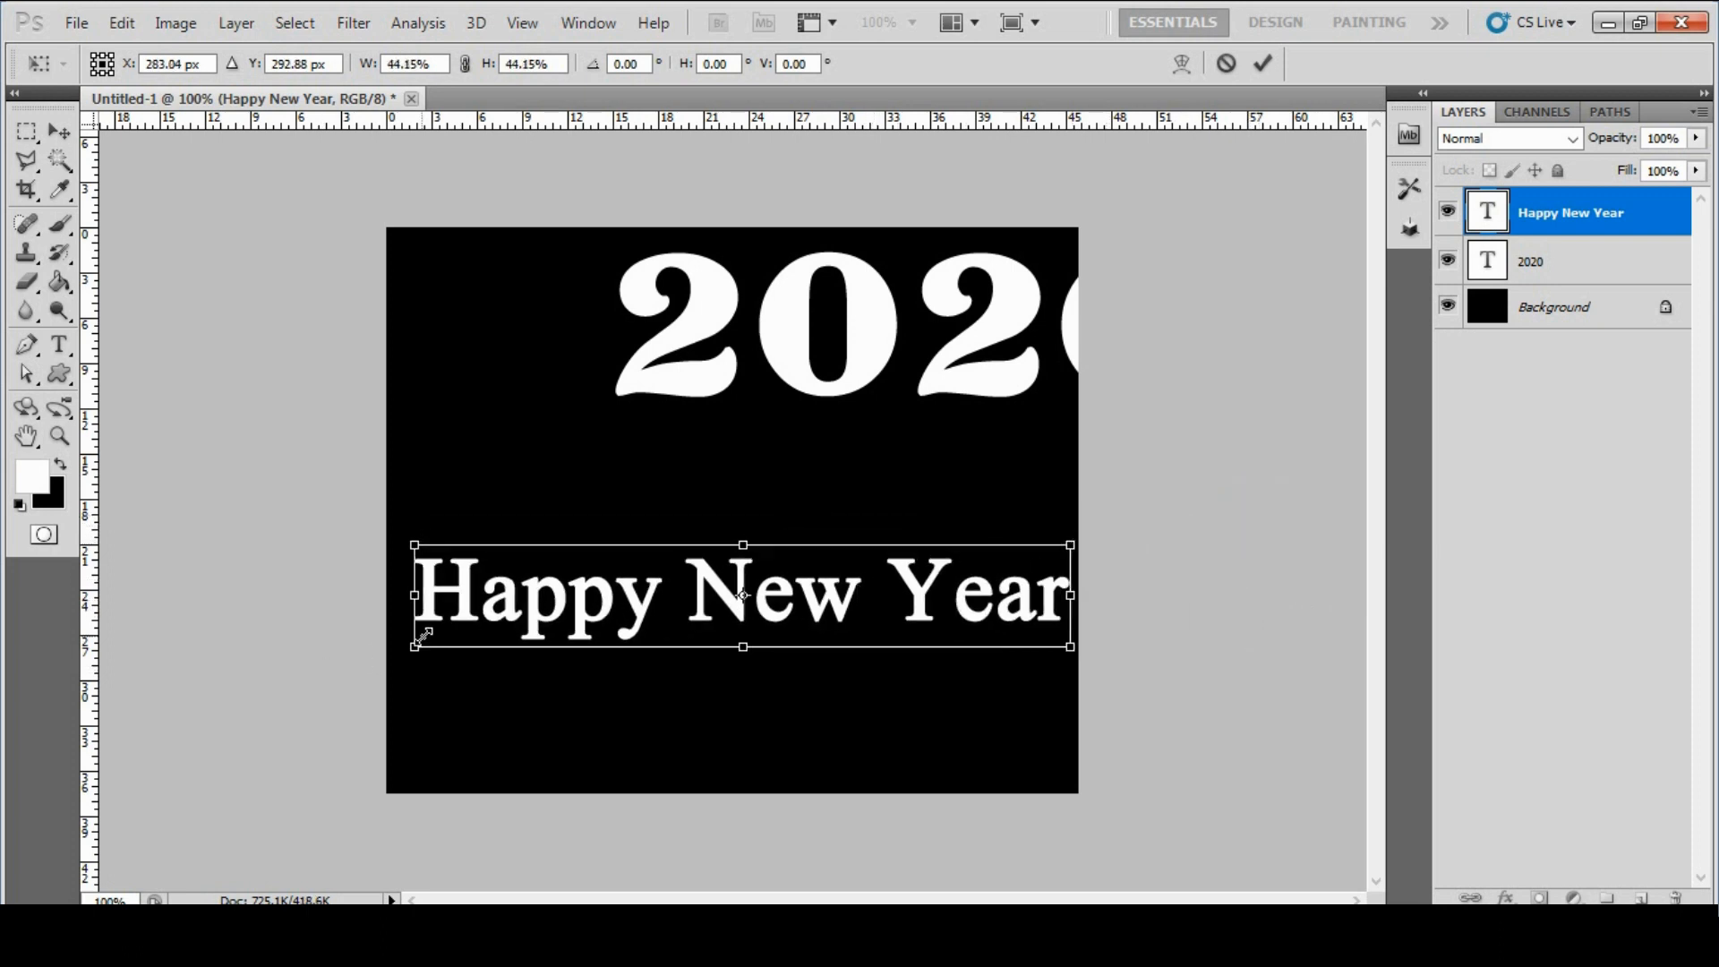
drag(423, 636, 439, 629)
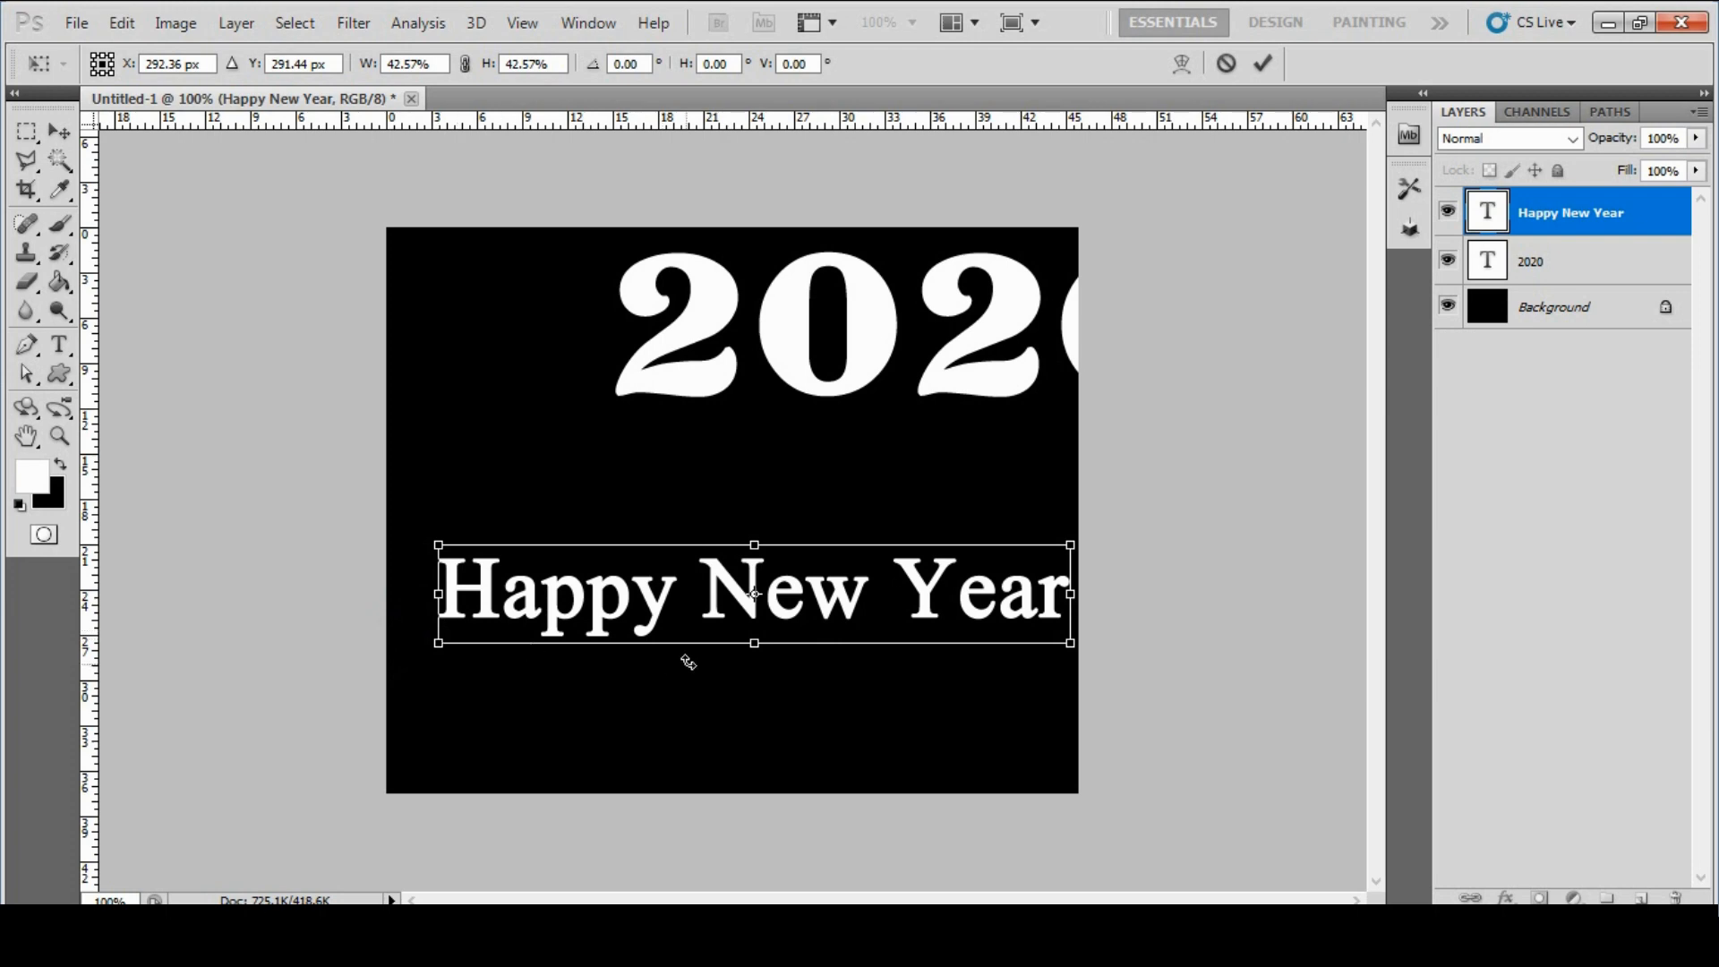
drag(747, 648, 746, 655)
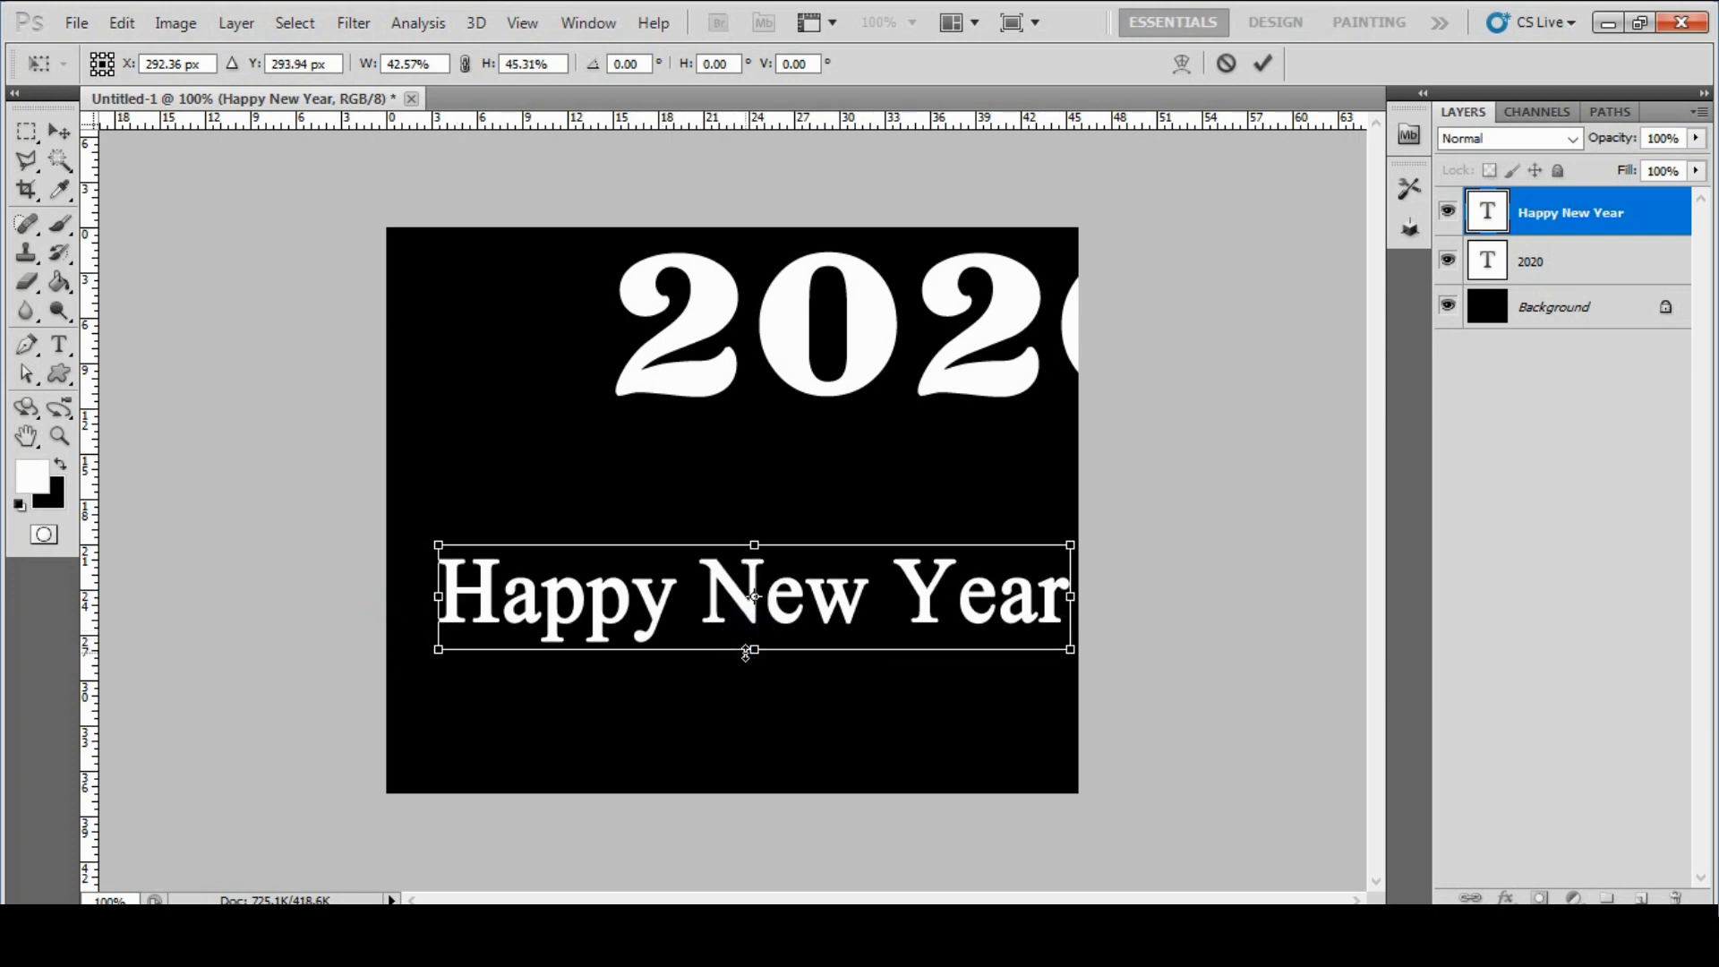
key(Return)
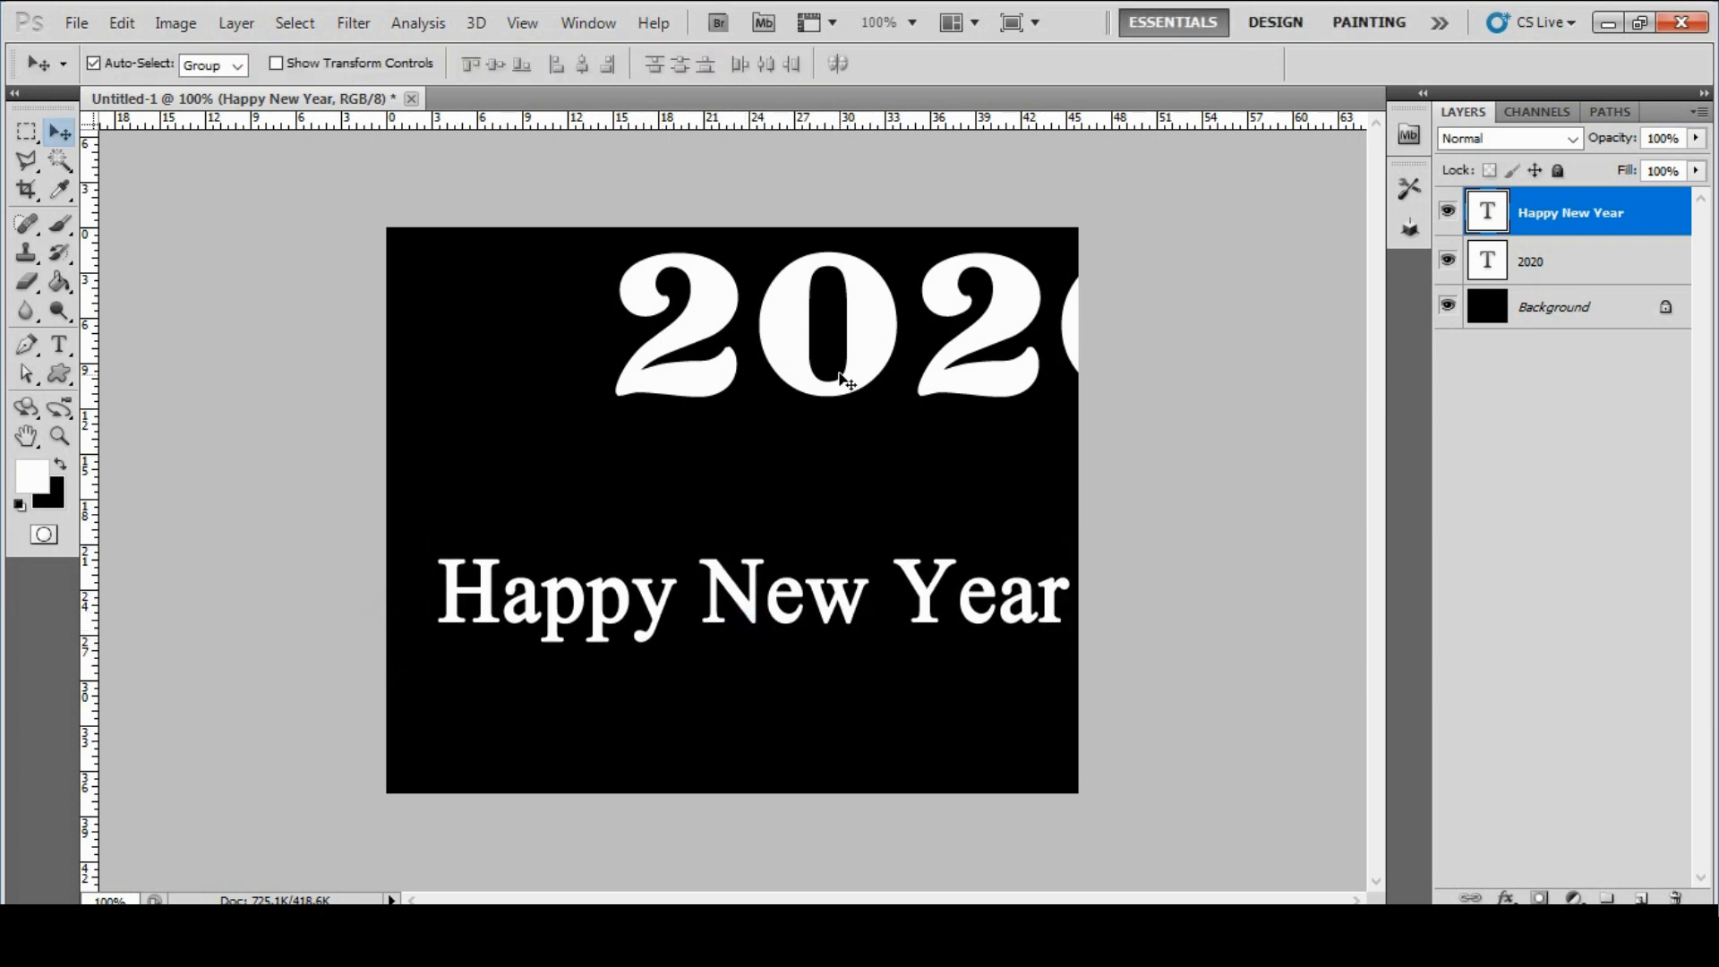
Move the 2020 text so that all of it sits inside the canvas directly above Happy New Year.
drag(868, 332, 721, 423)
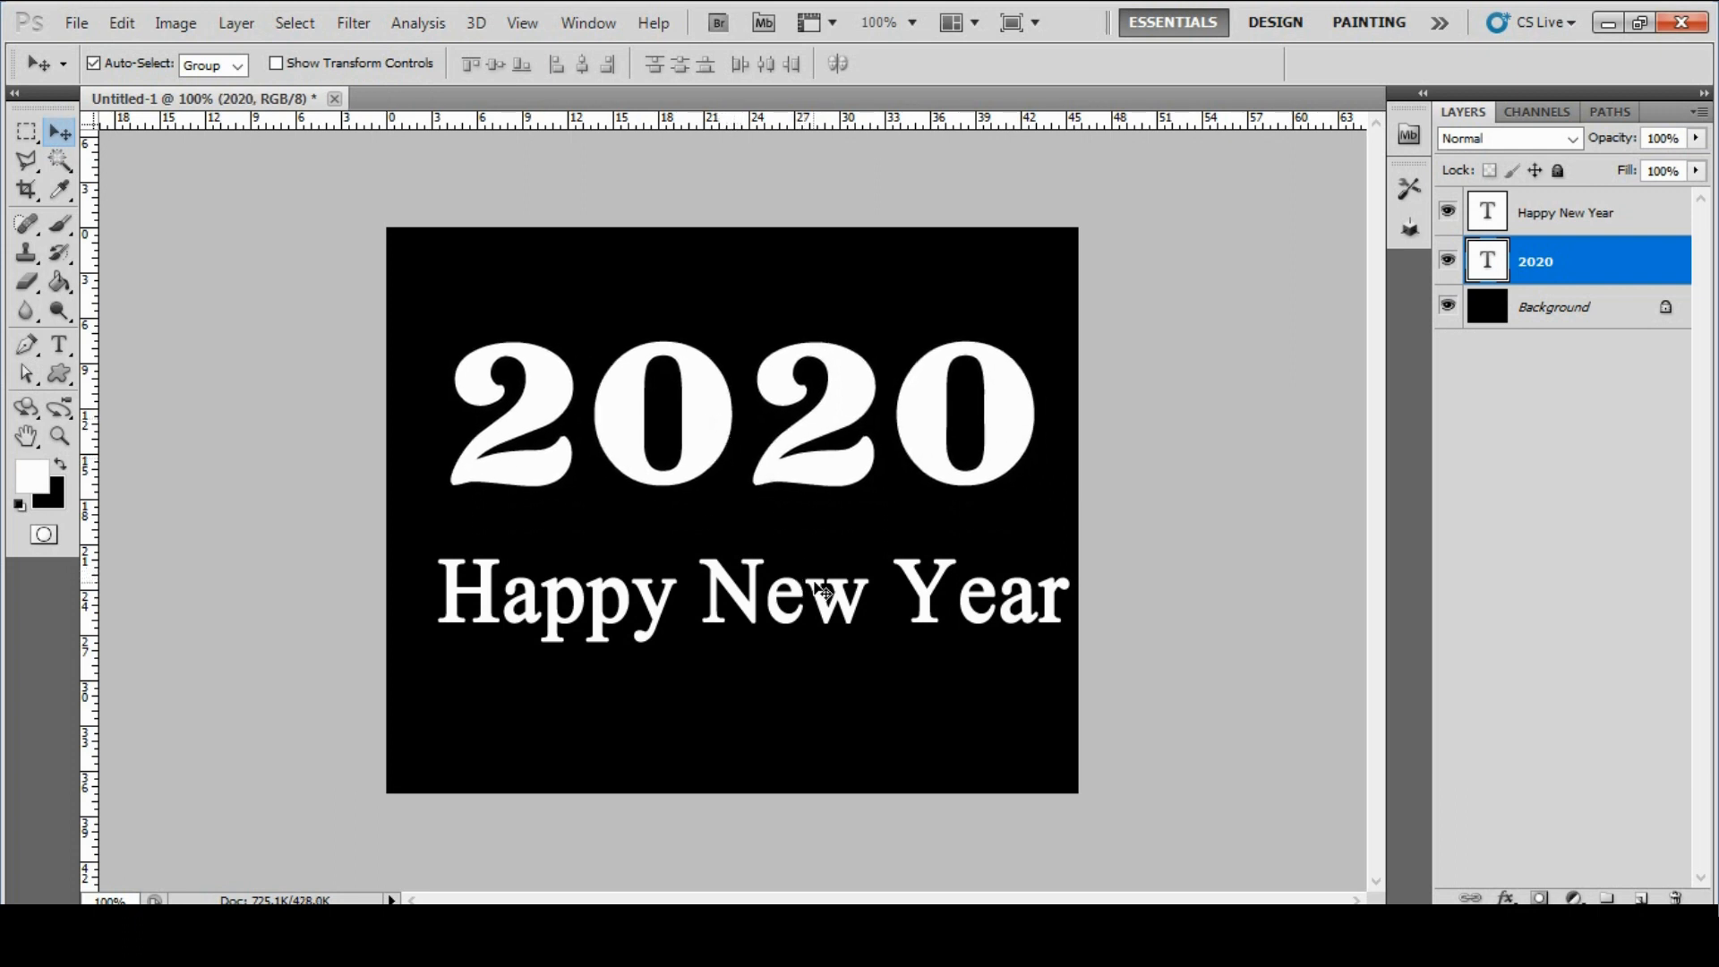
Move Happy New Year up closer beneath 2020 and align both texts to the horizontal centre of the background.
drag(812, 588, 815, 559)
shift+click(1578, 273)
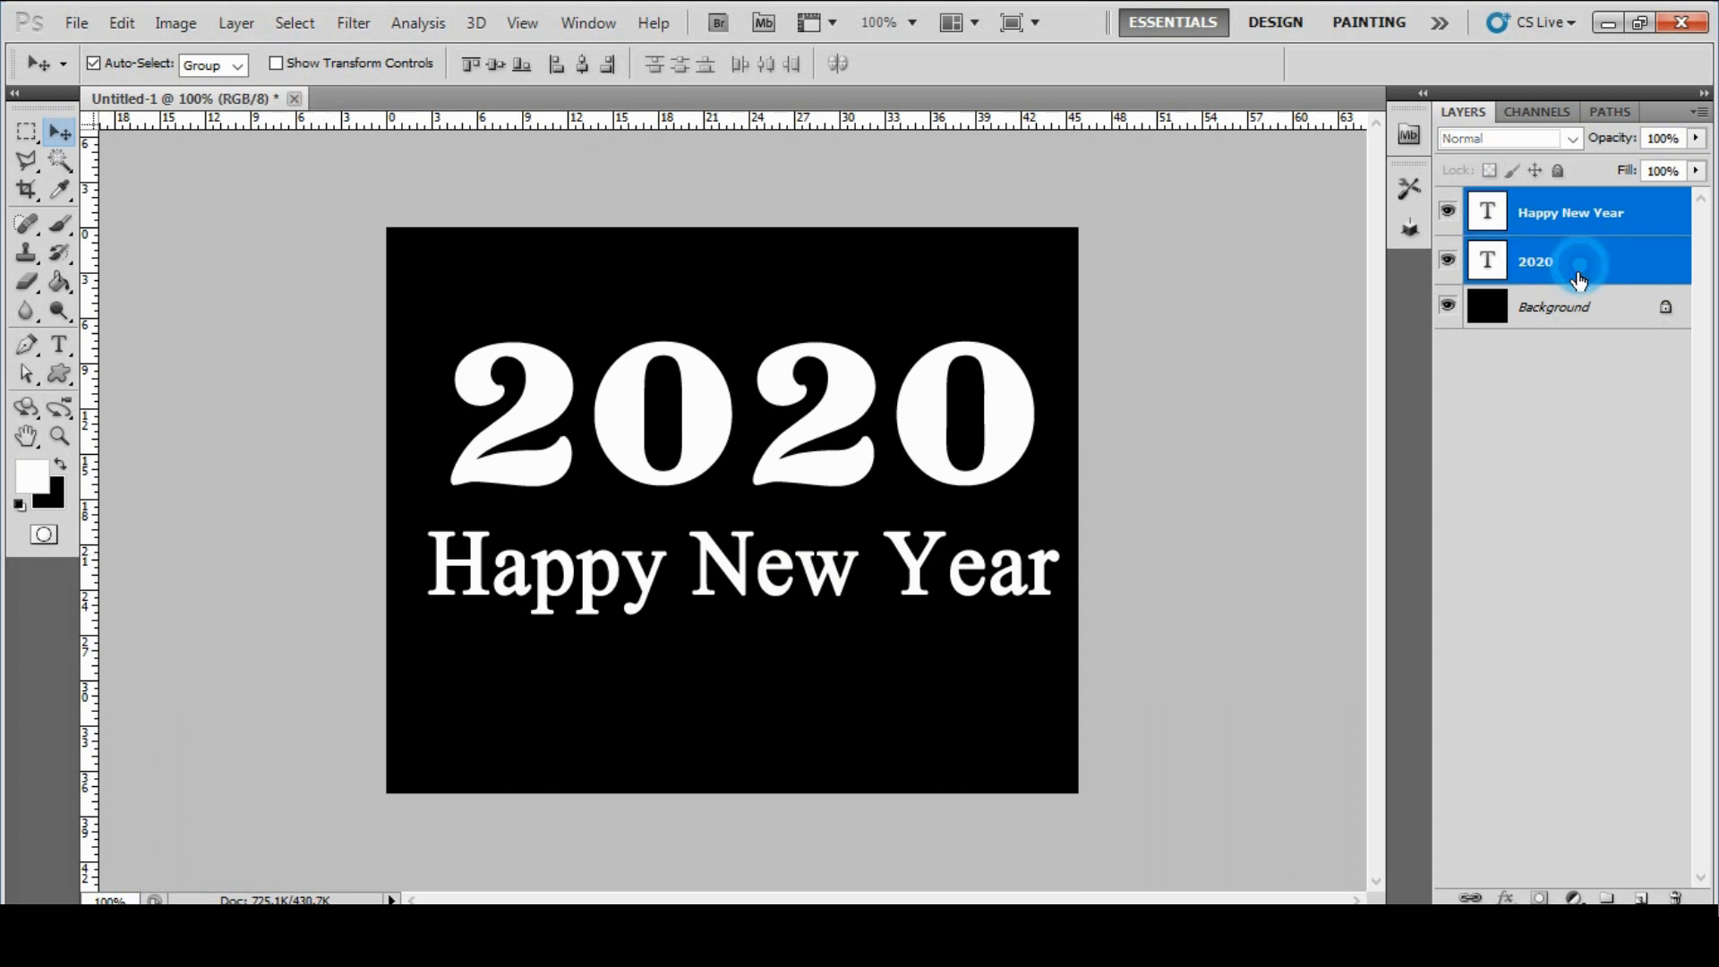
shift+click(1571, 306)
click(582, 65)
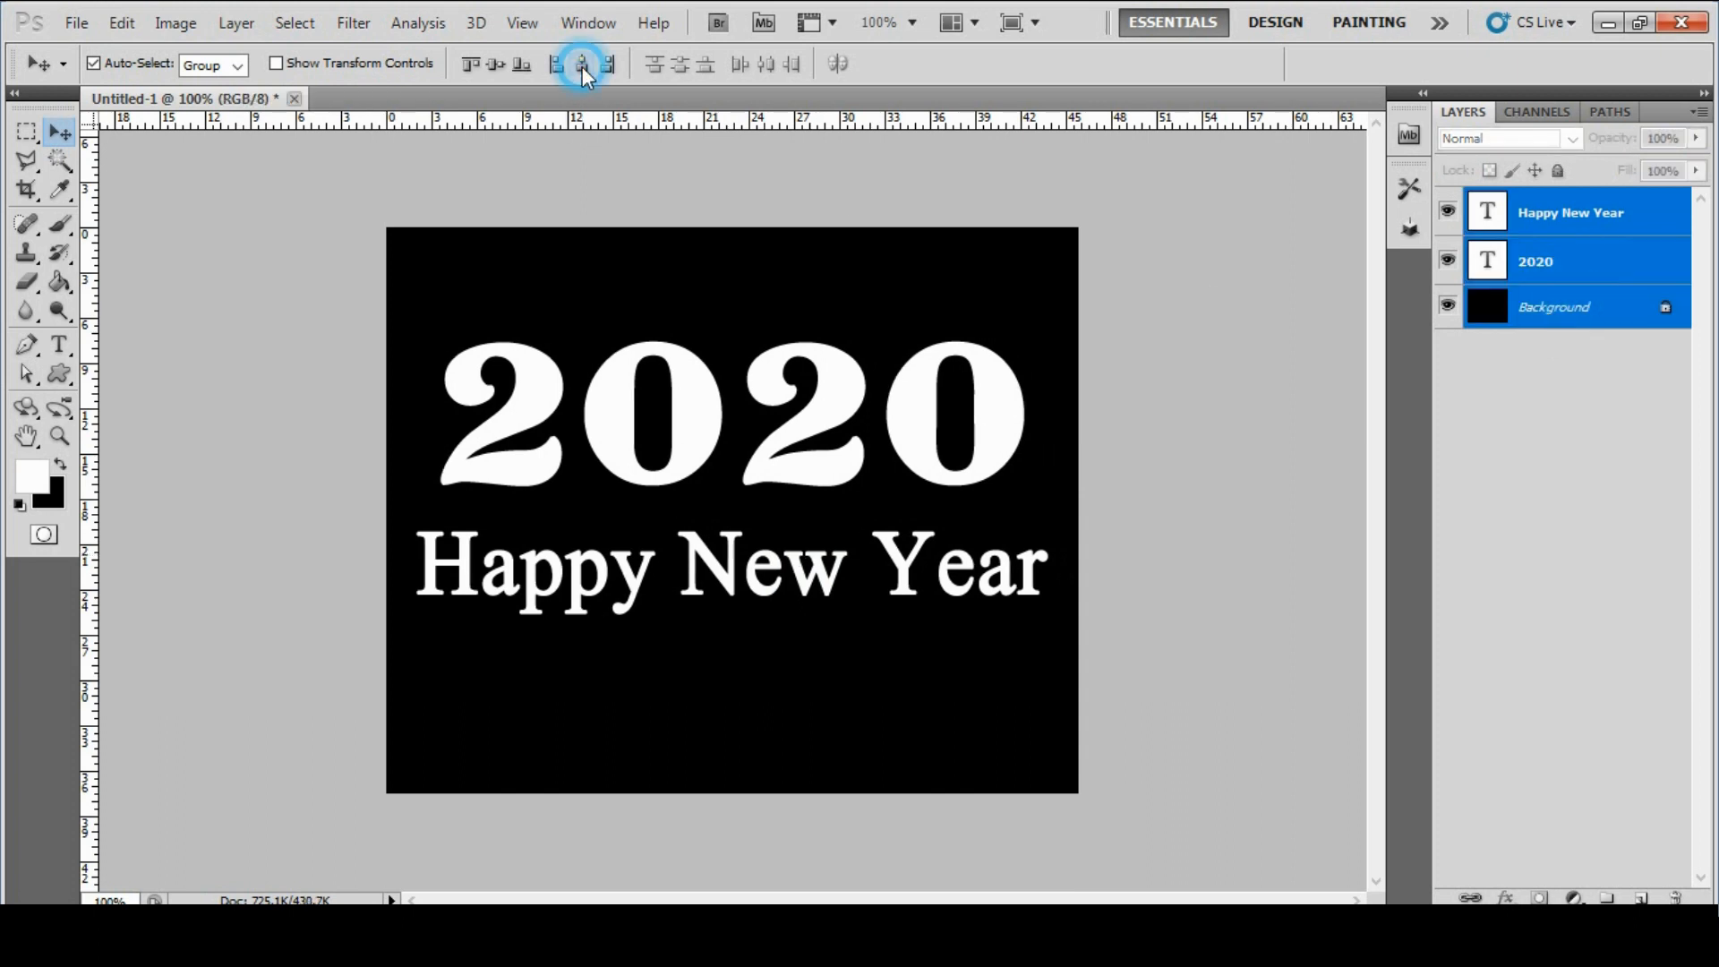
click(1573, 224)
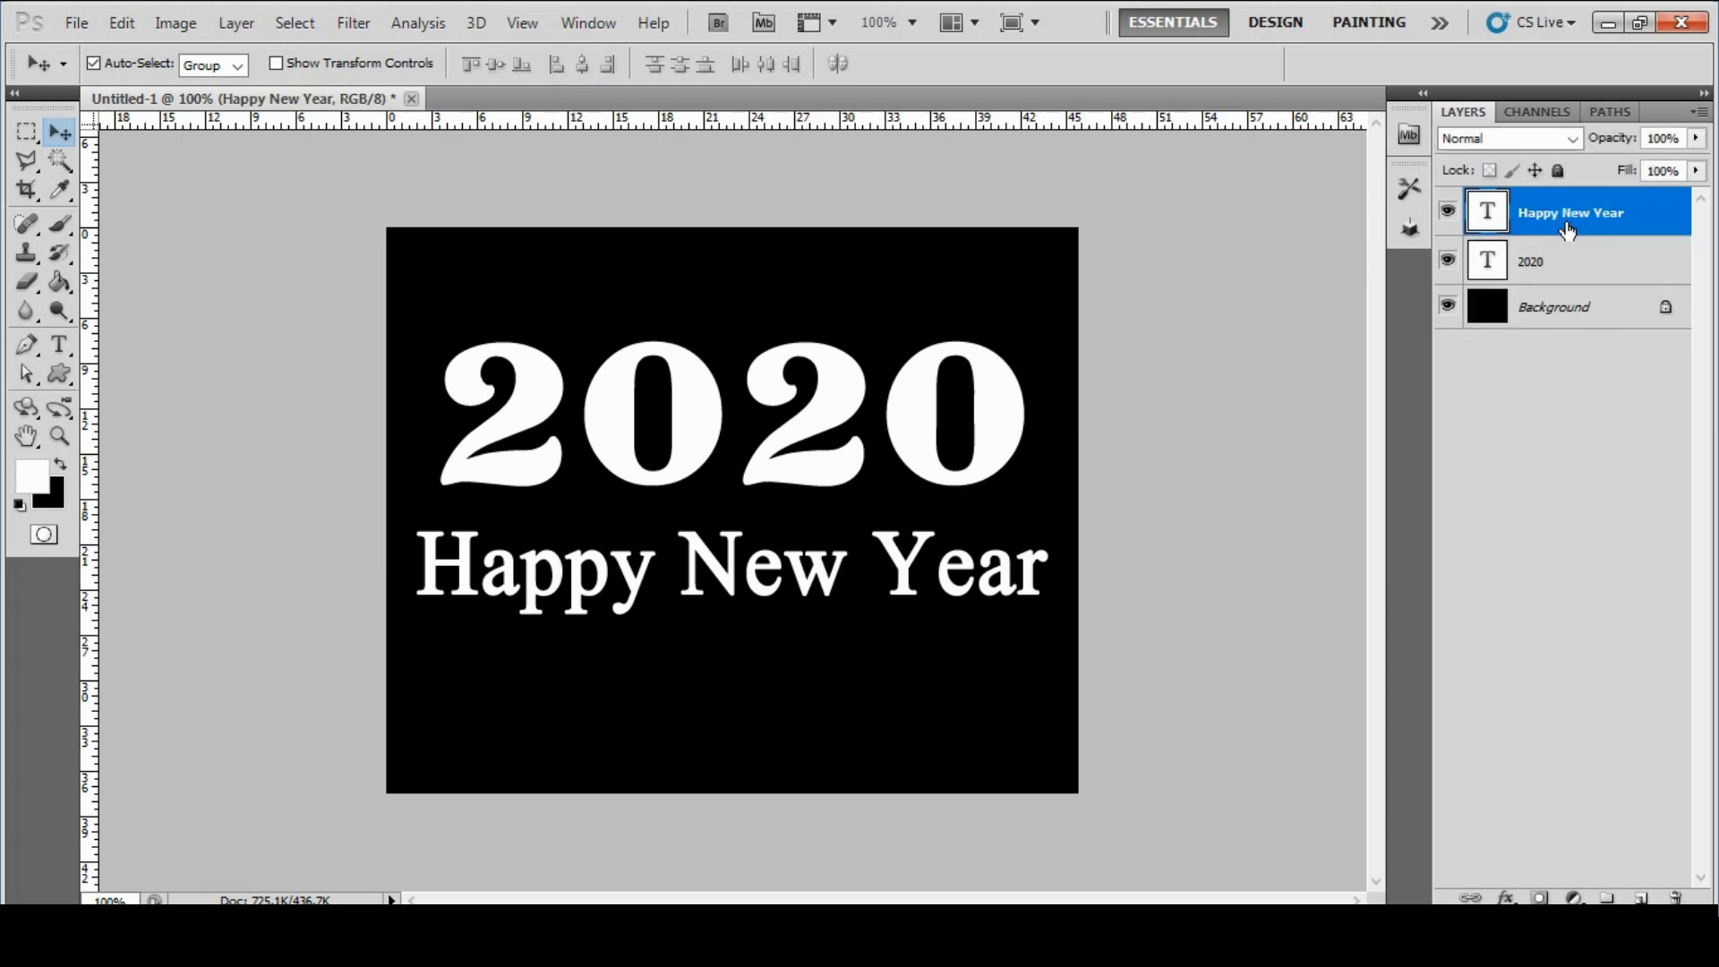
Add a Gradient Overlay effect to the 2020 text layer.
click(1588, 262)
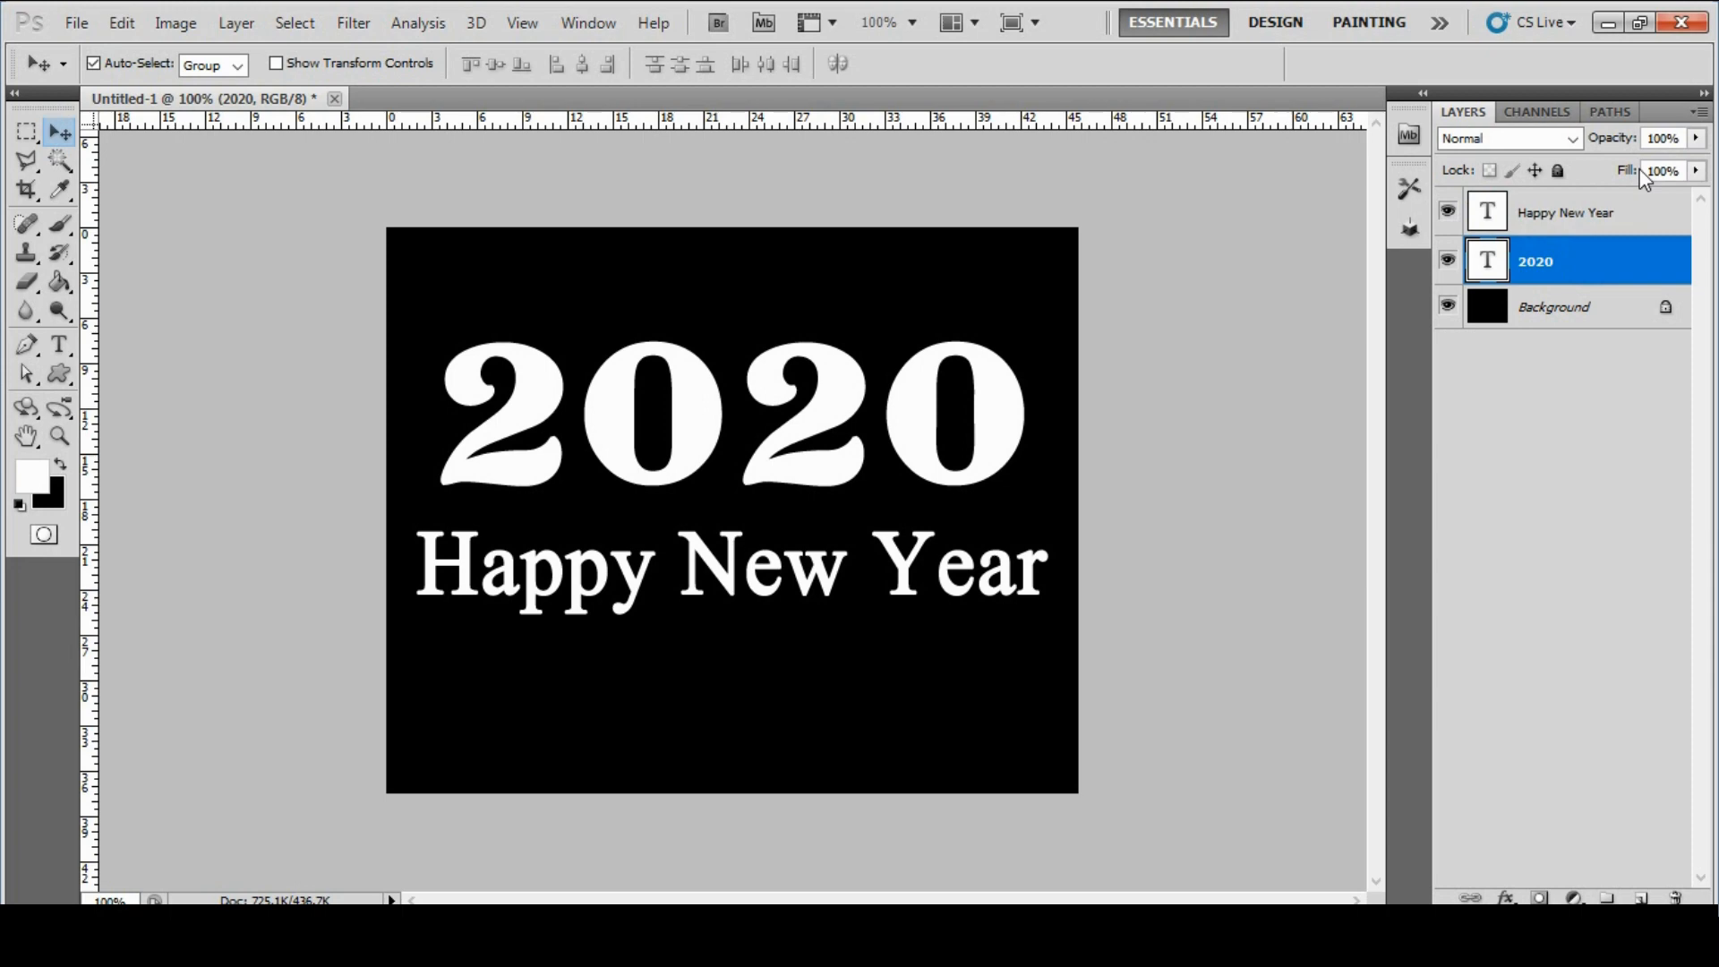
click(1505, 897)
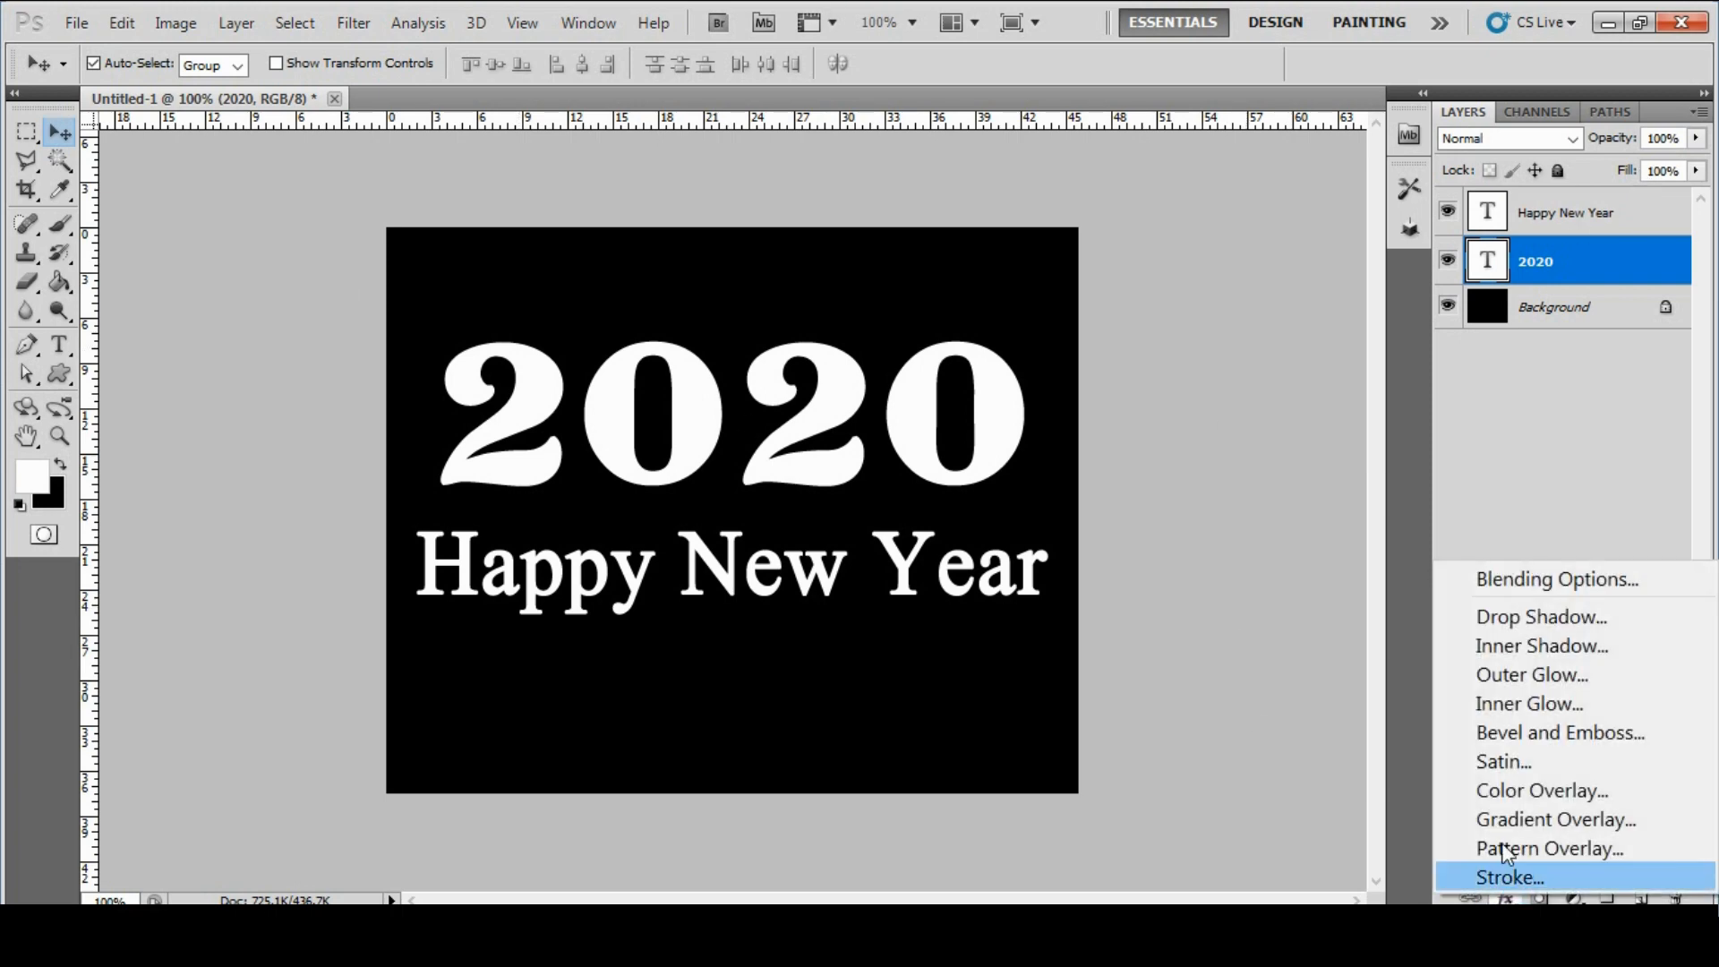
click(1516, 582)
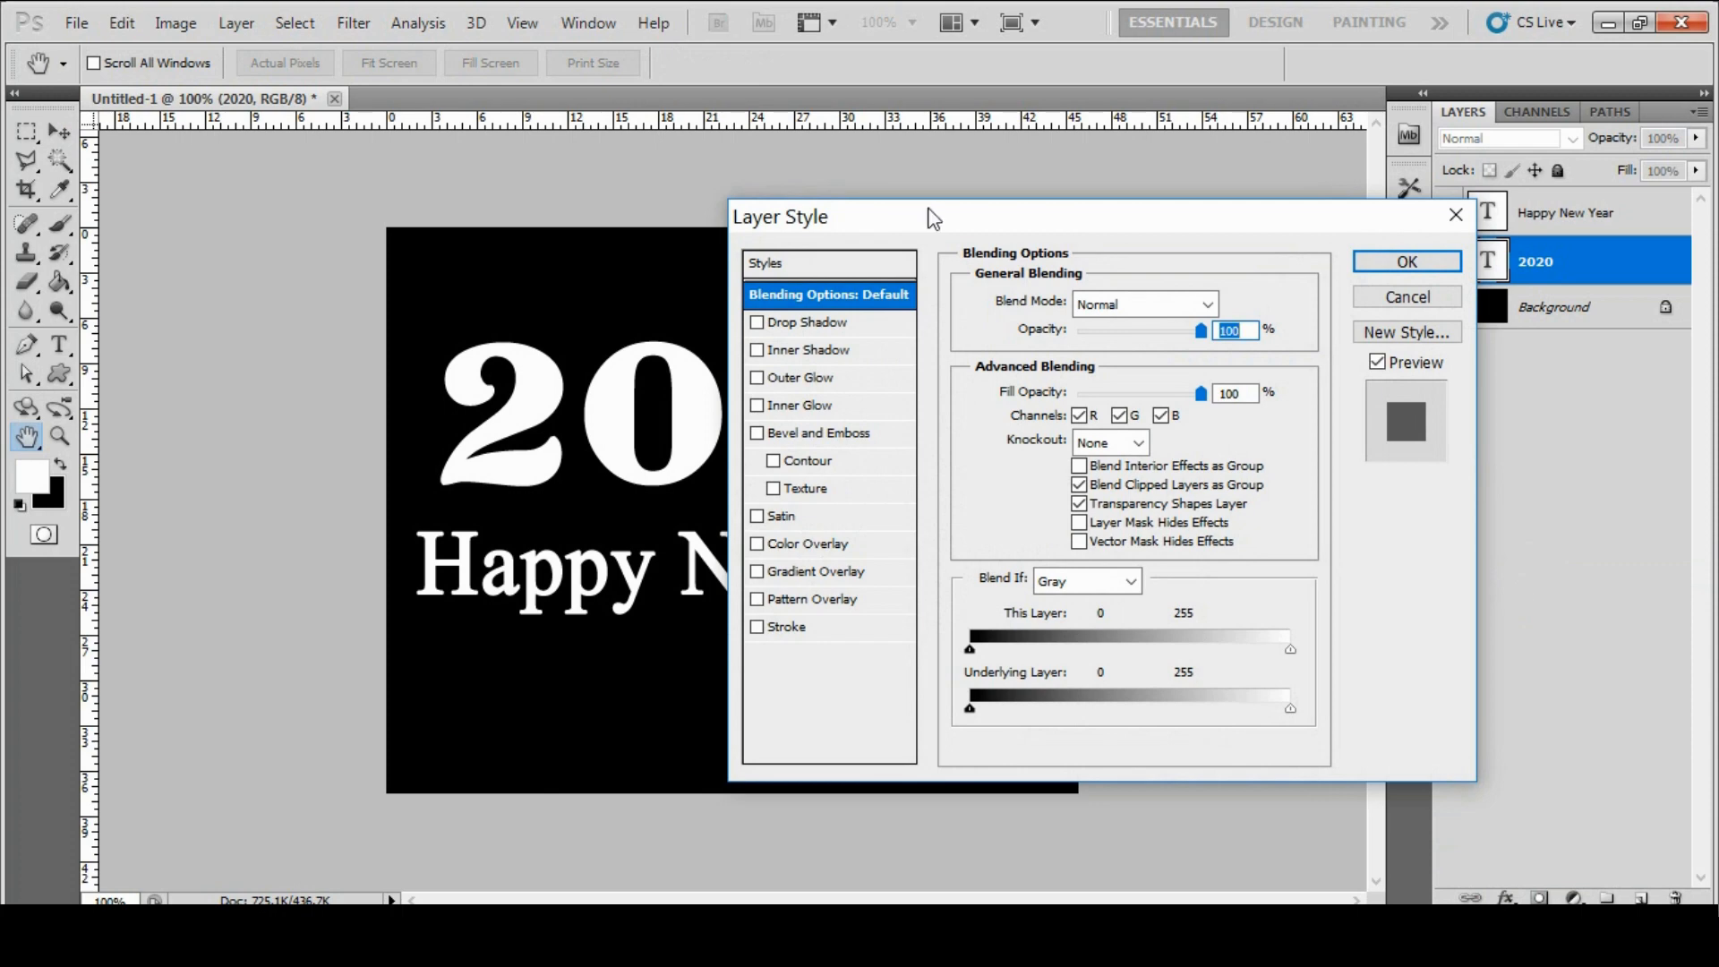
drag(957, 229, 998, 157)
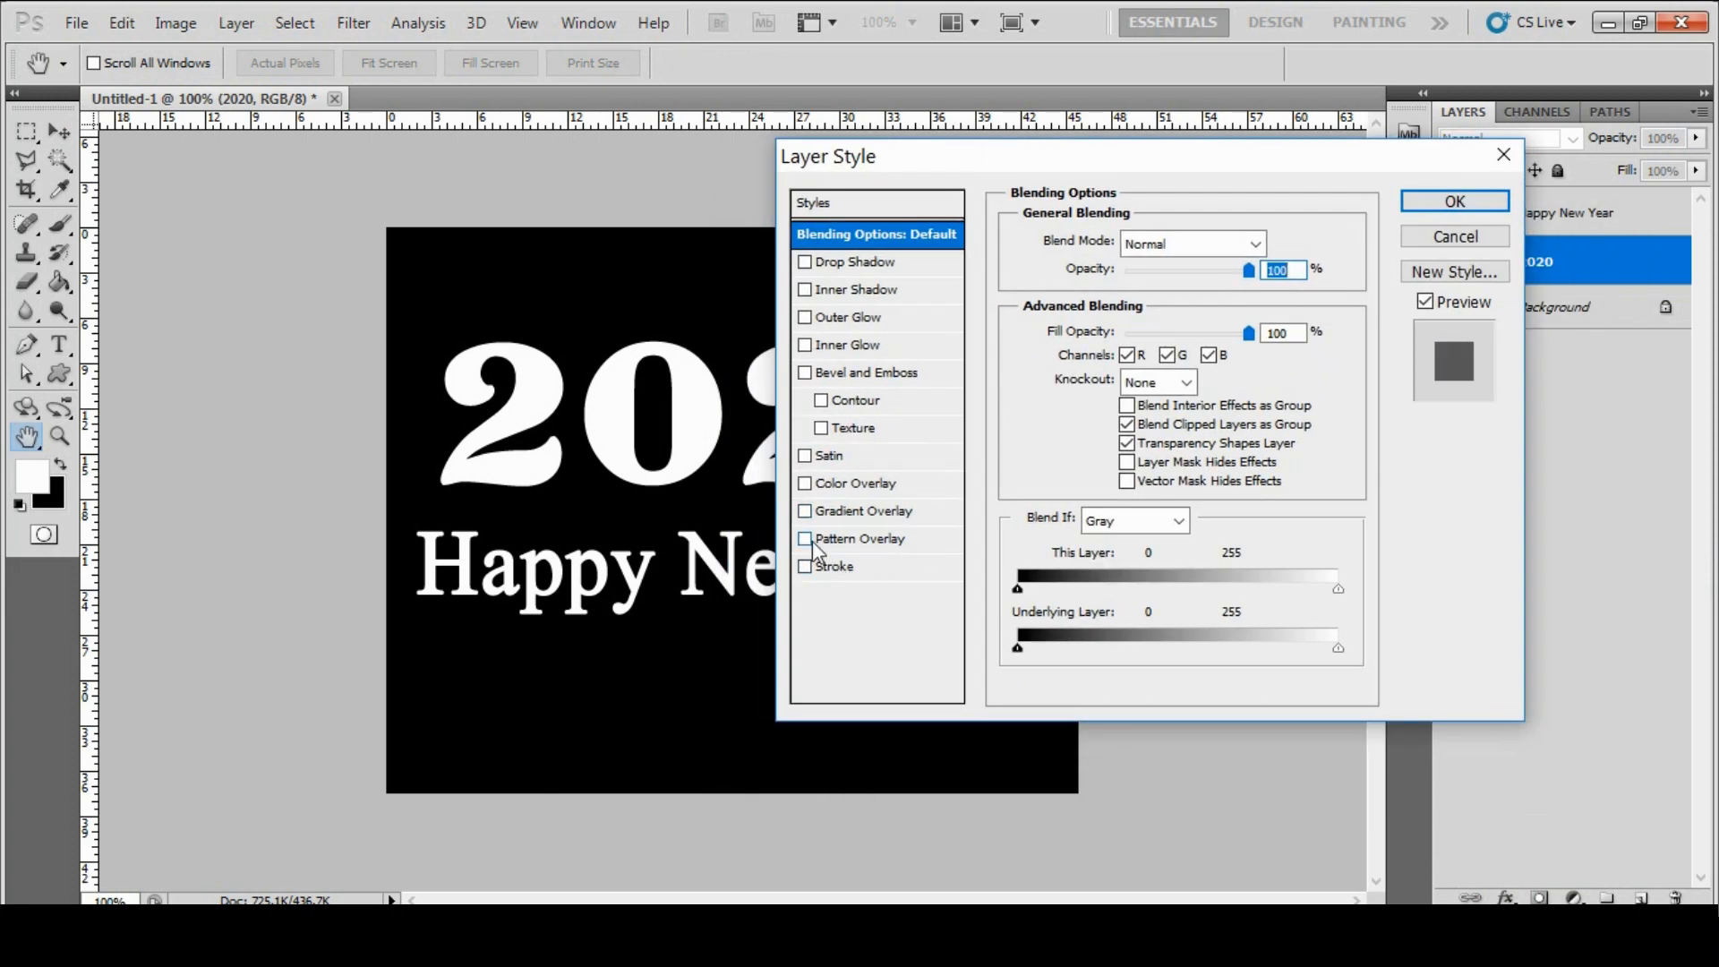
click(805, 511)
click(855, 511)
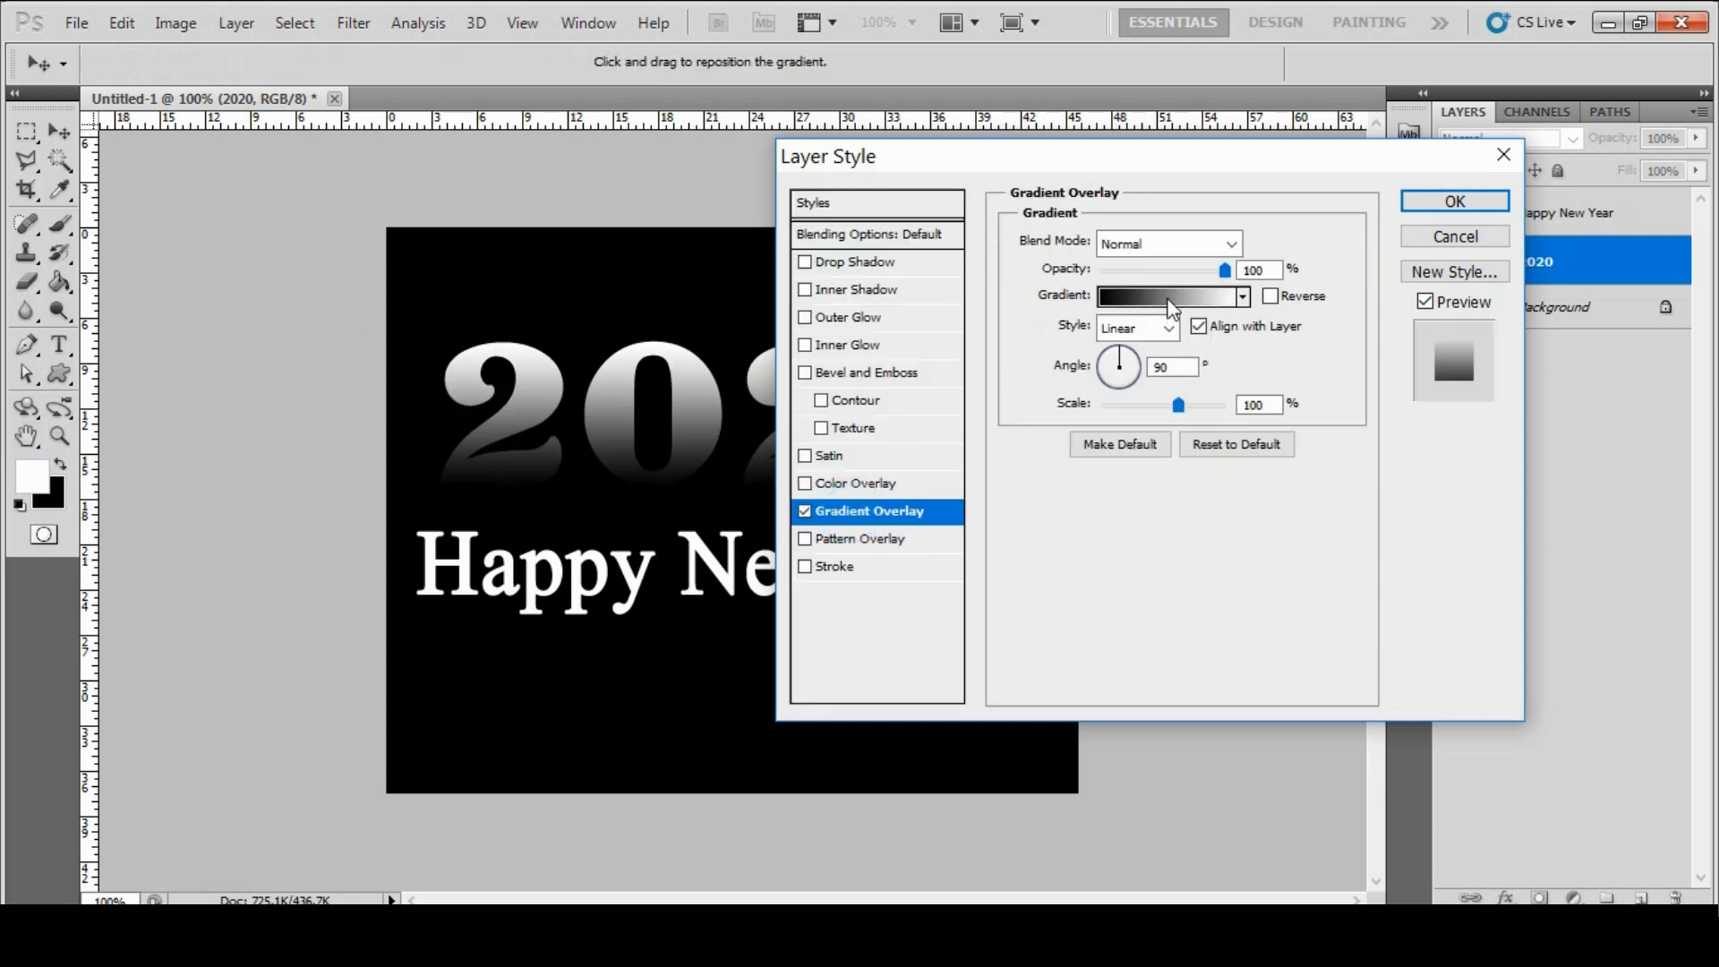
Set the black starting colour stop of the 2020 text's overlay gradient to orange F7AD02.
click(1167, 298)
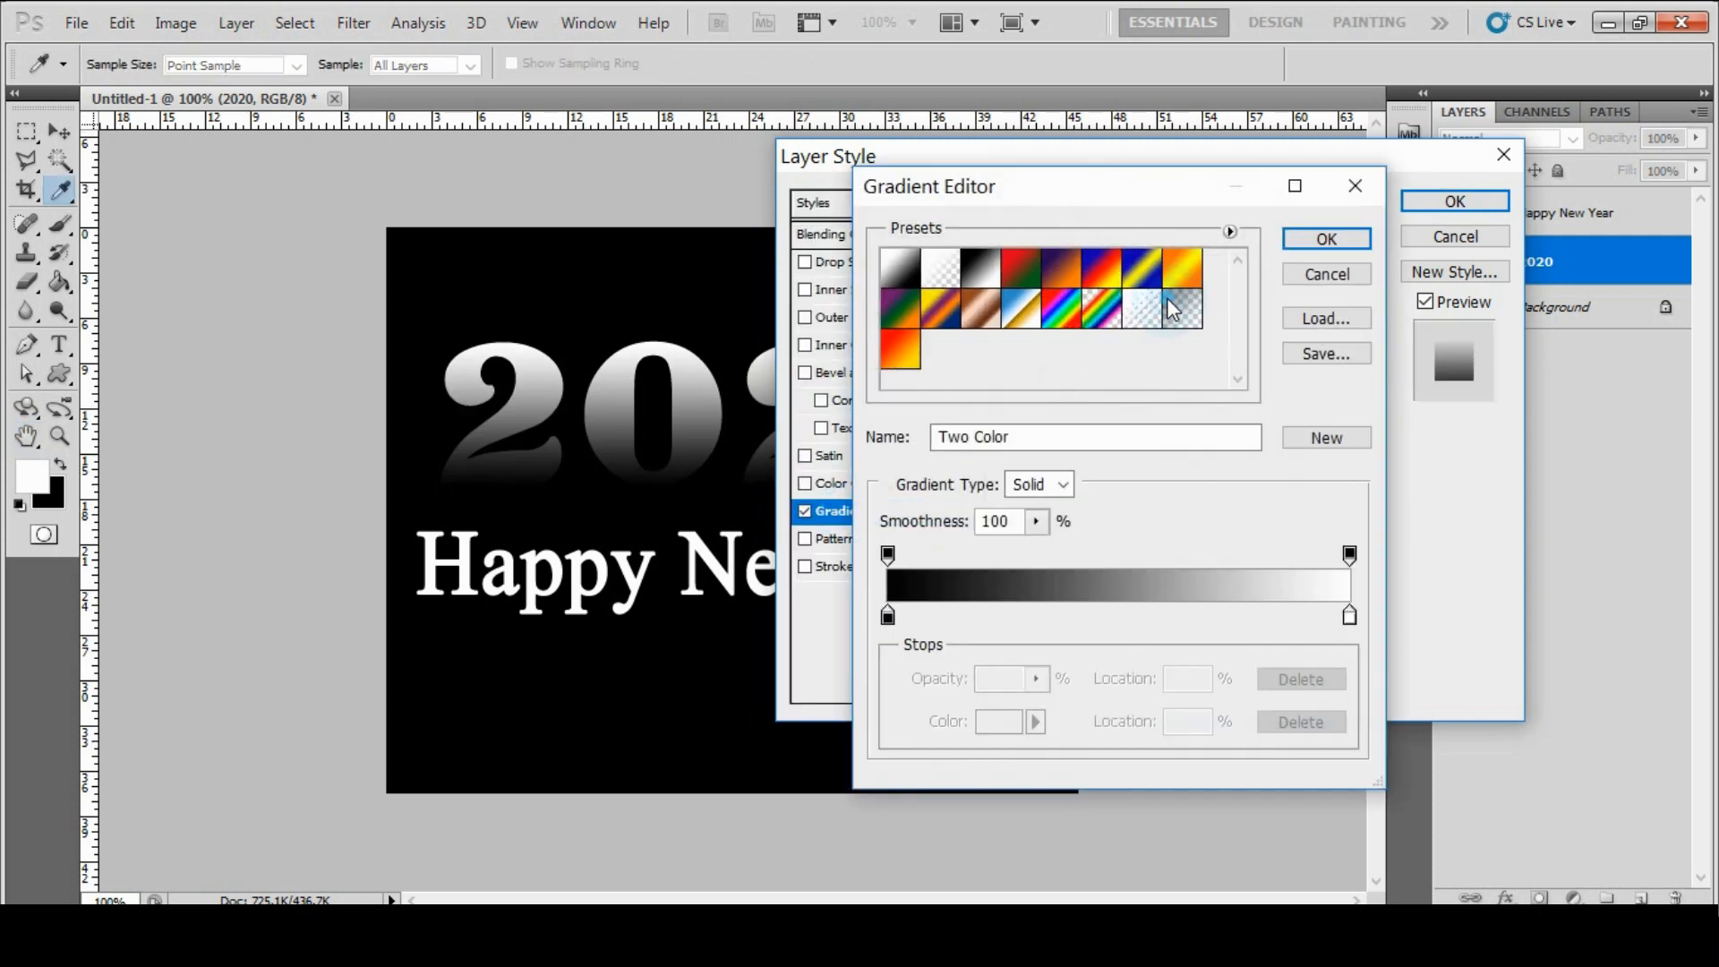
click(896, 618)
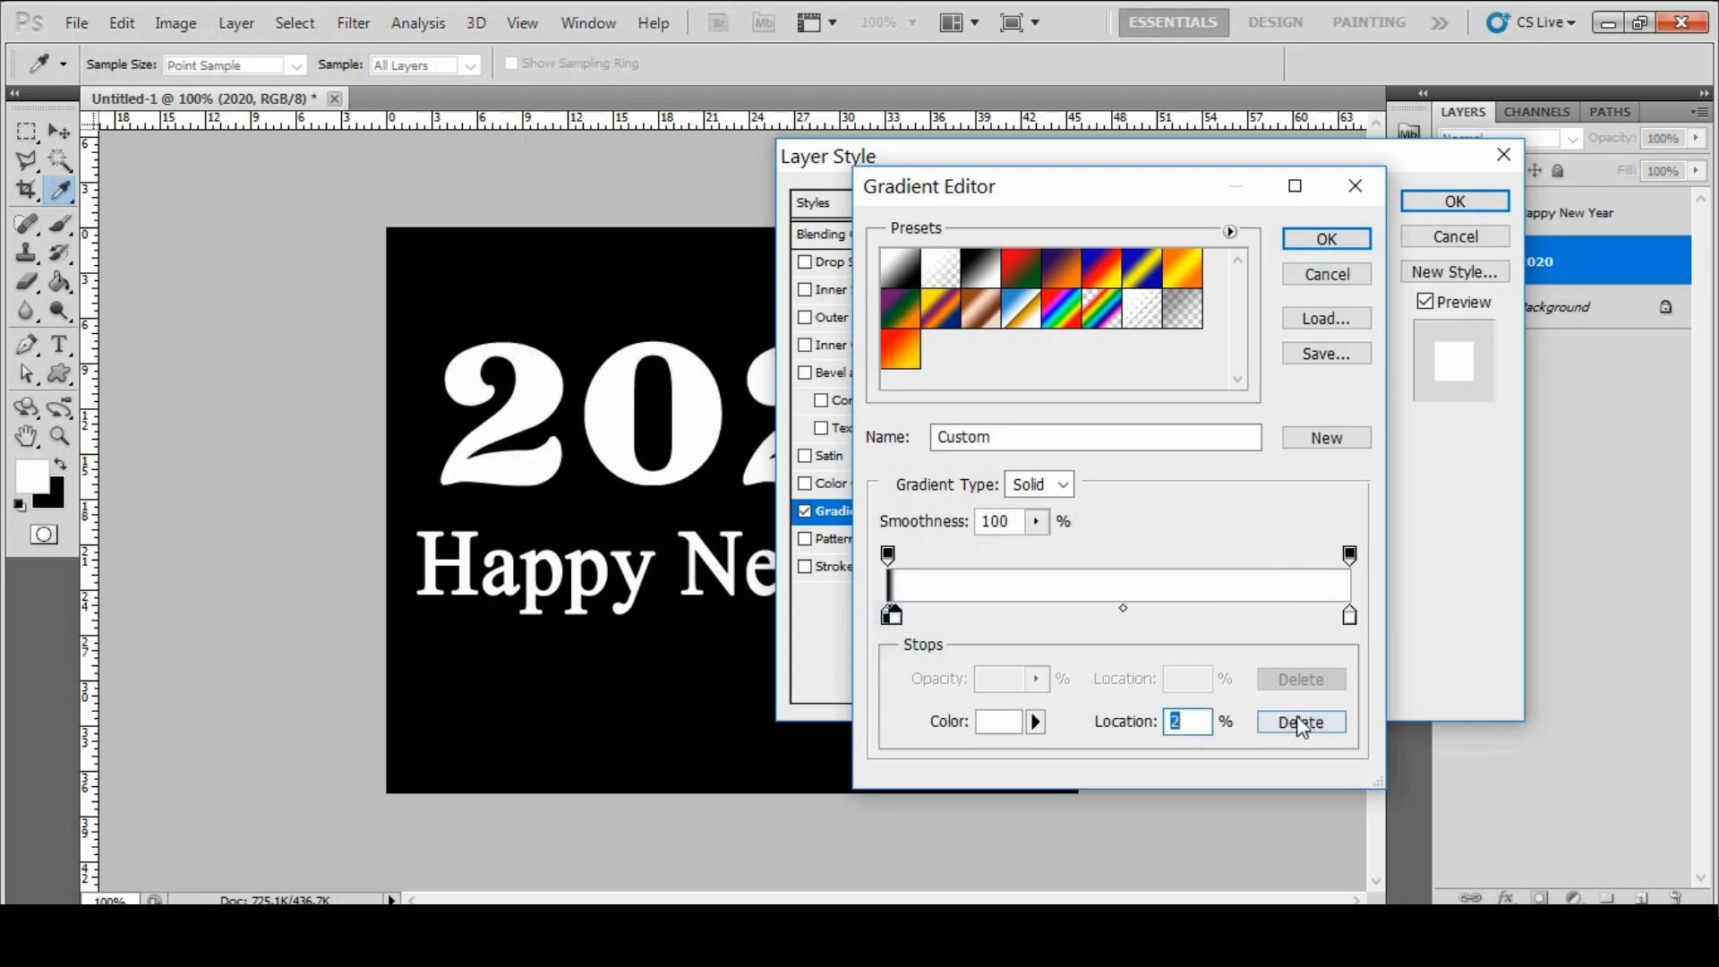
click(1300, 721)
click(887, 617)
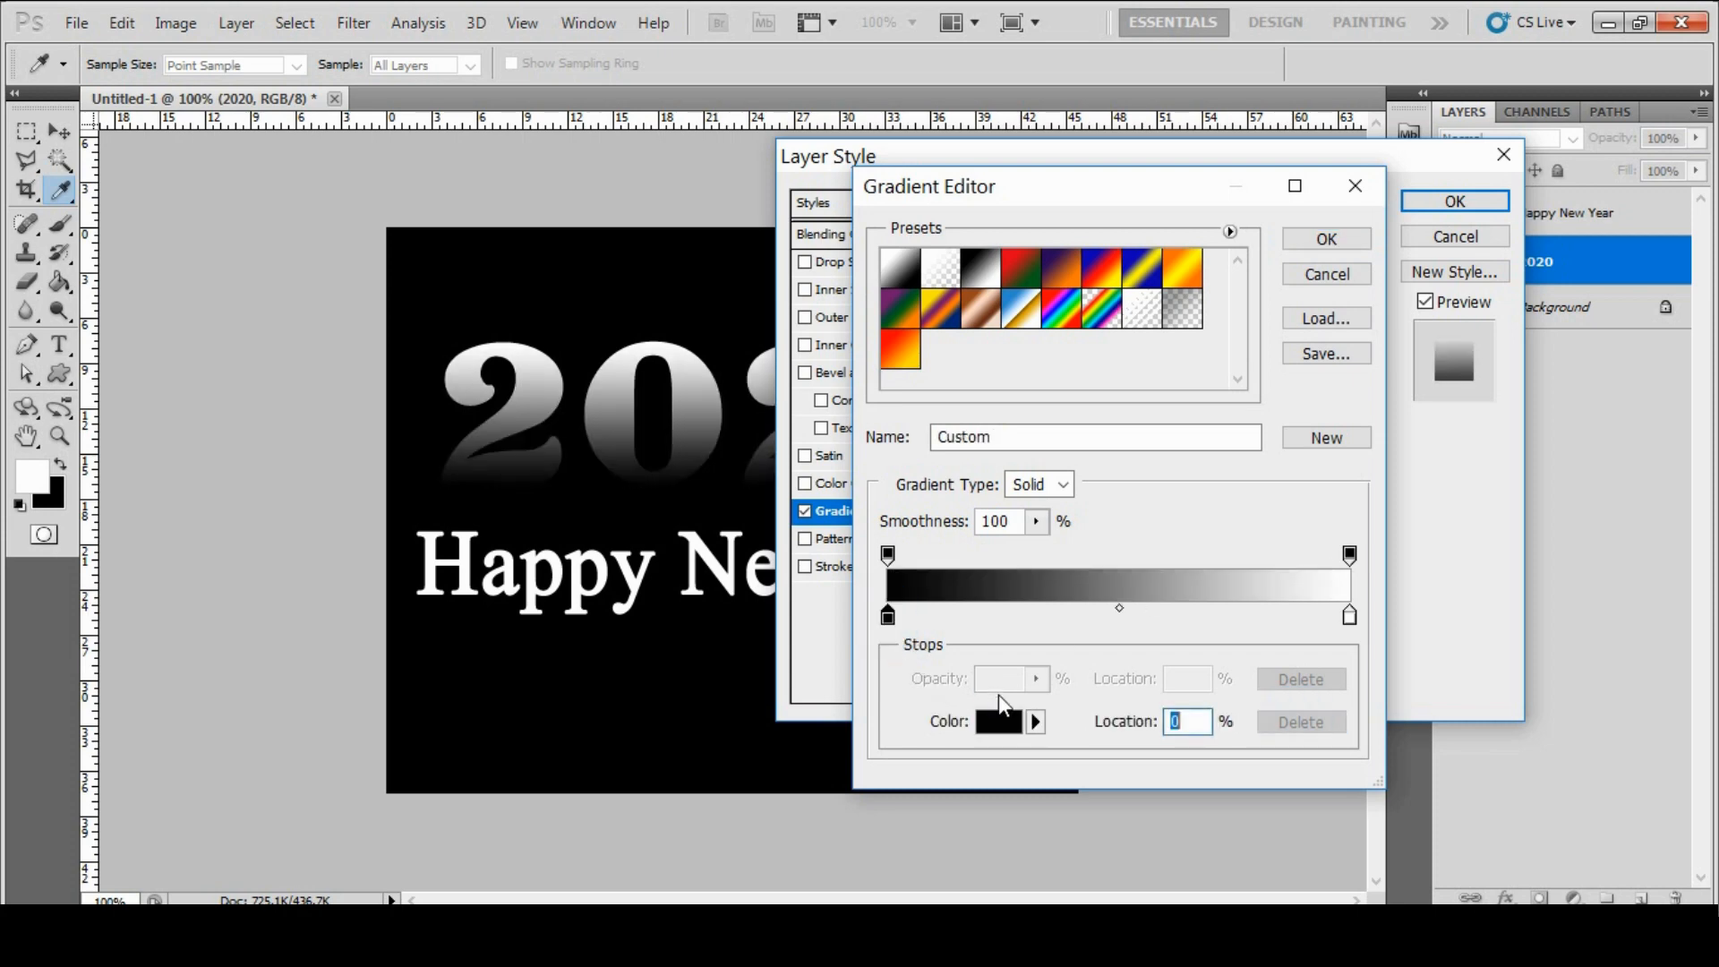
click(996, 723)
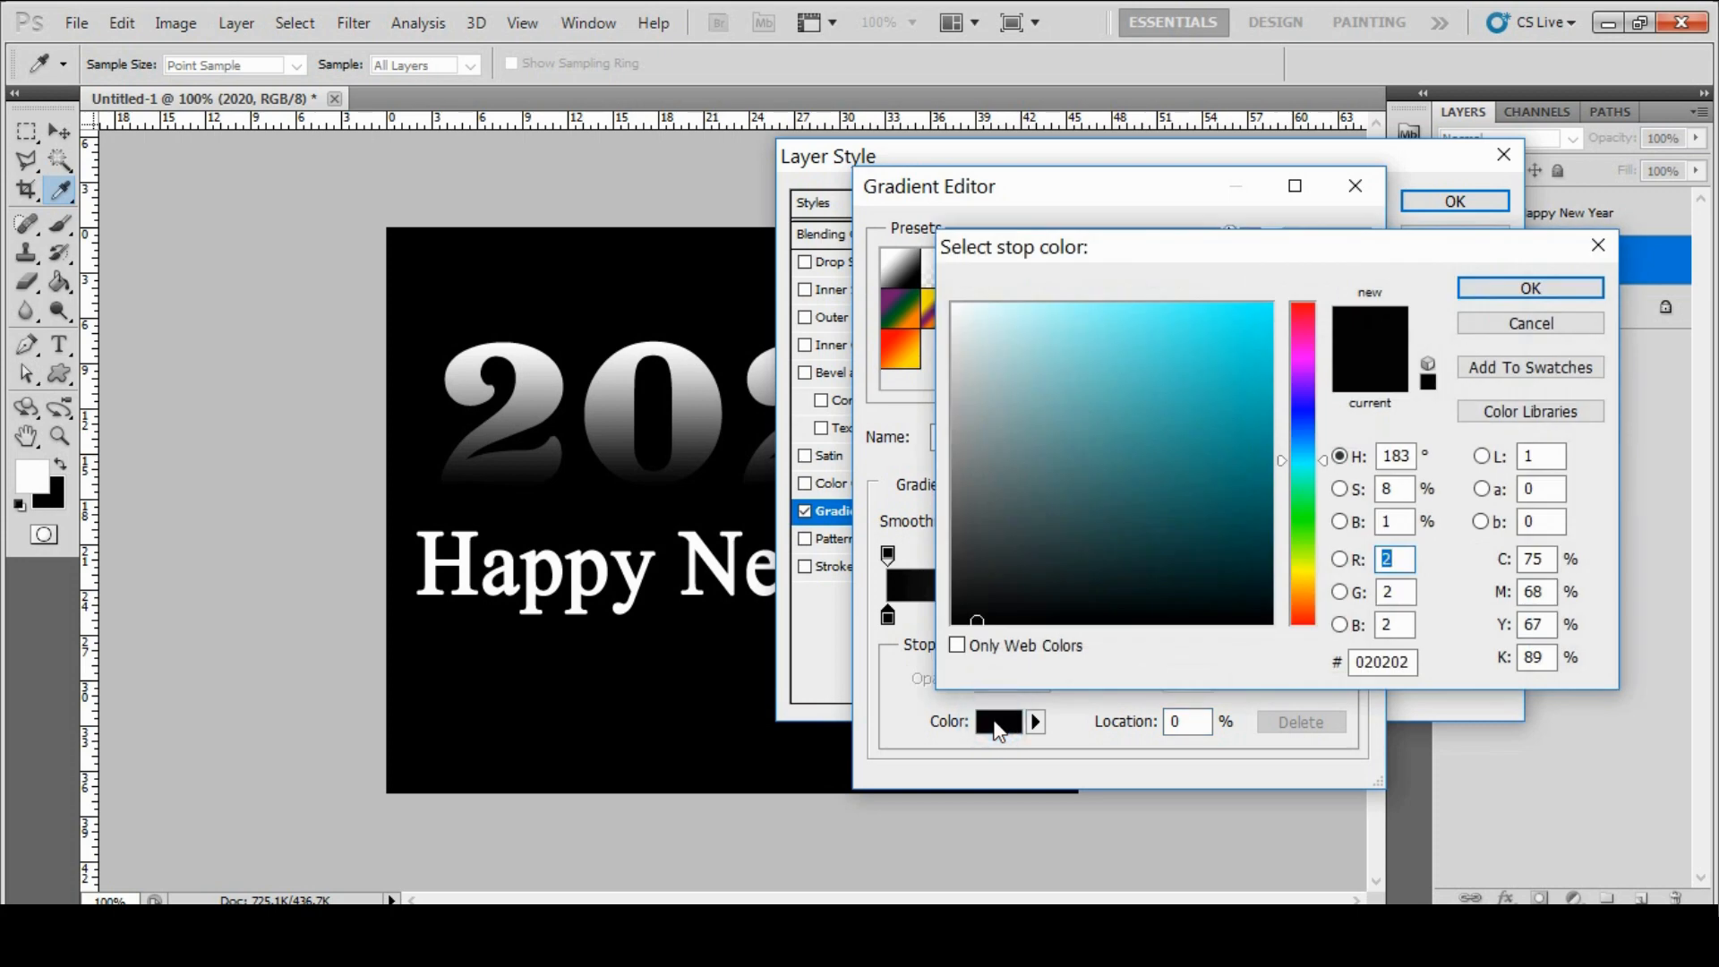
click(1415, 661)
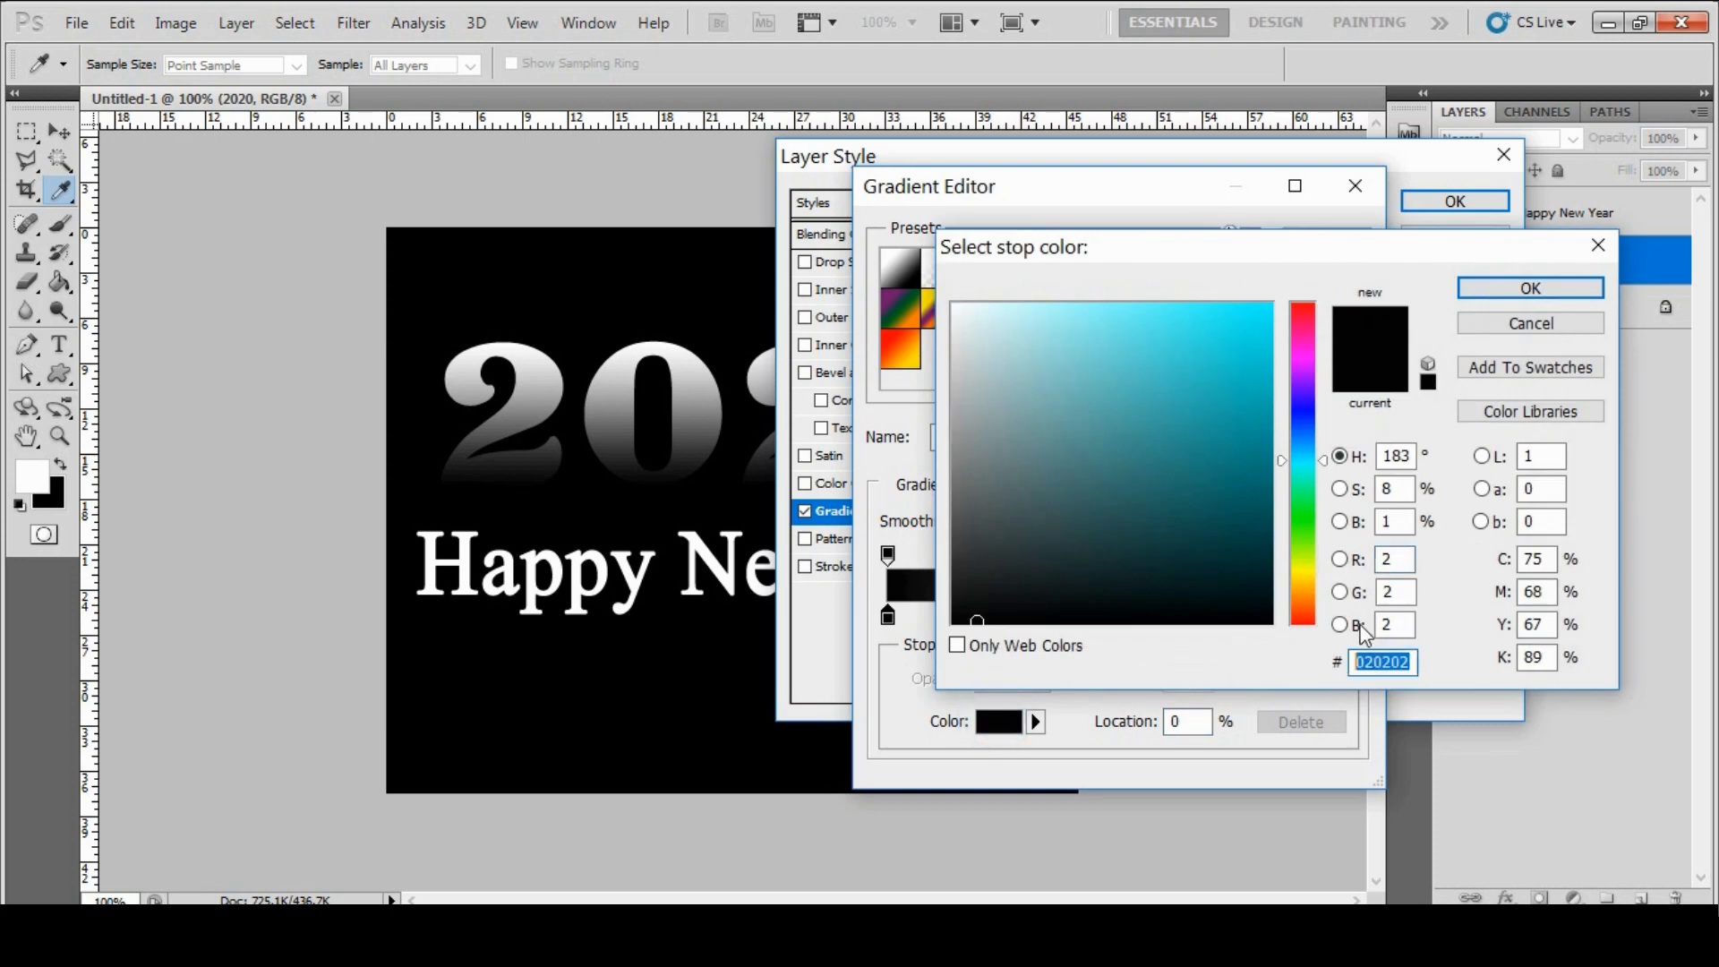
text(F)
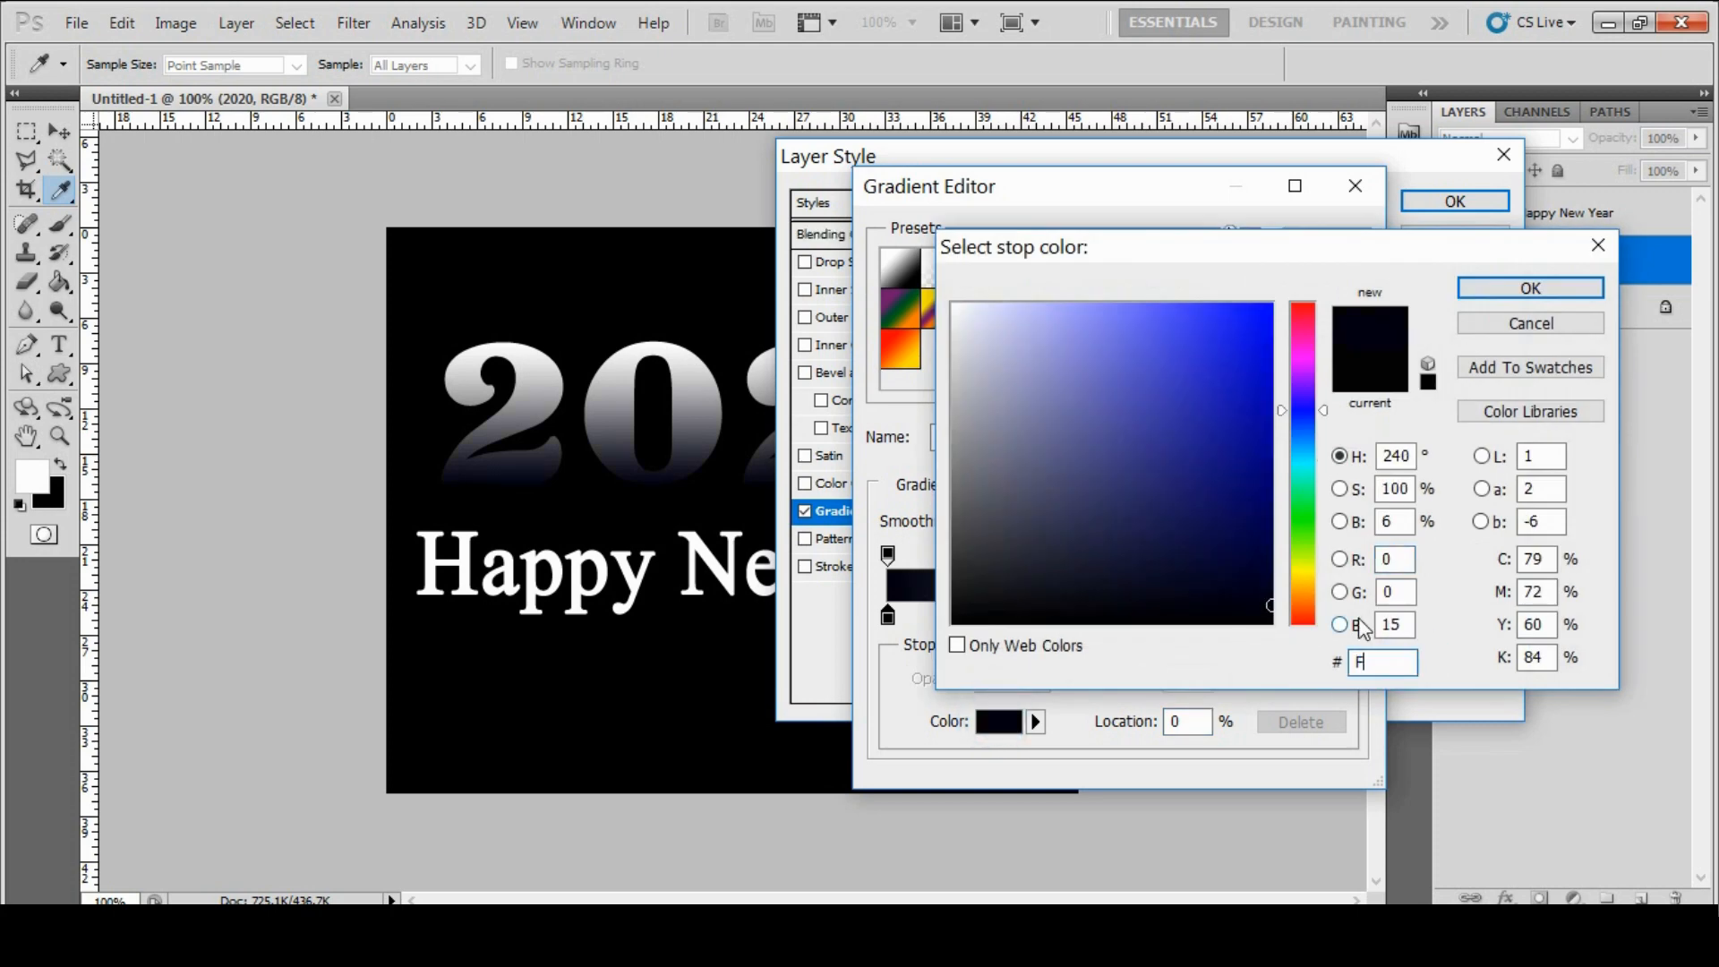
text(7A)
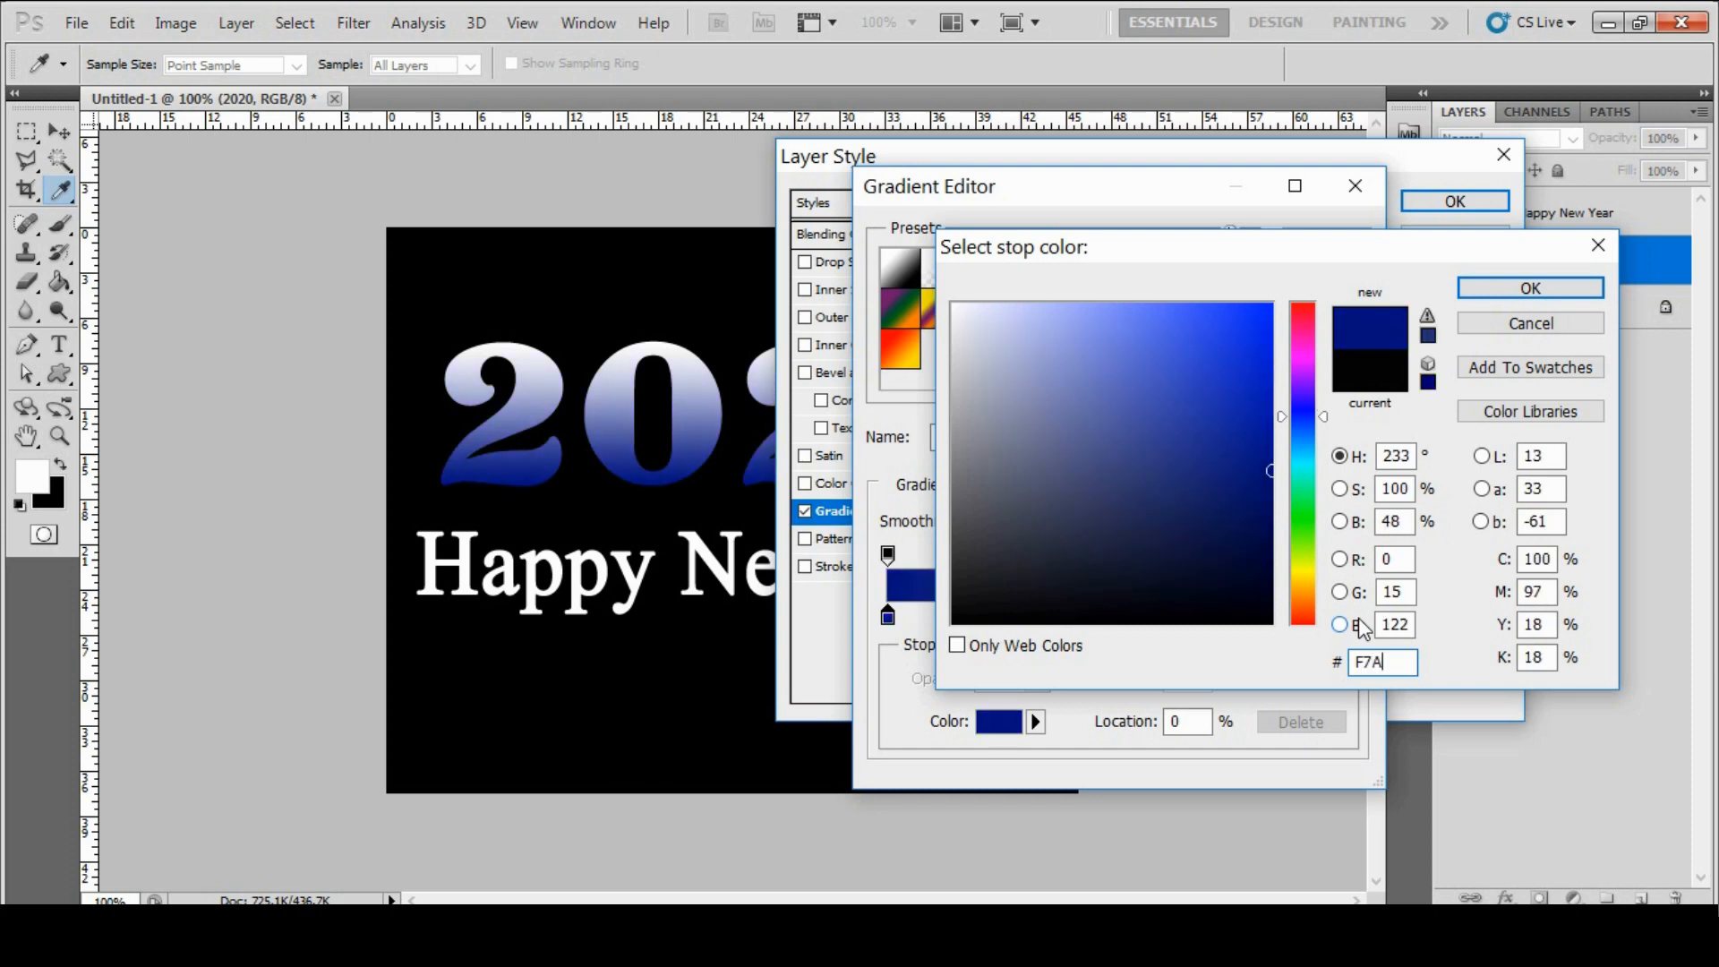
text(D02)
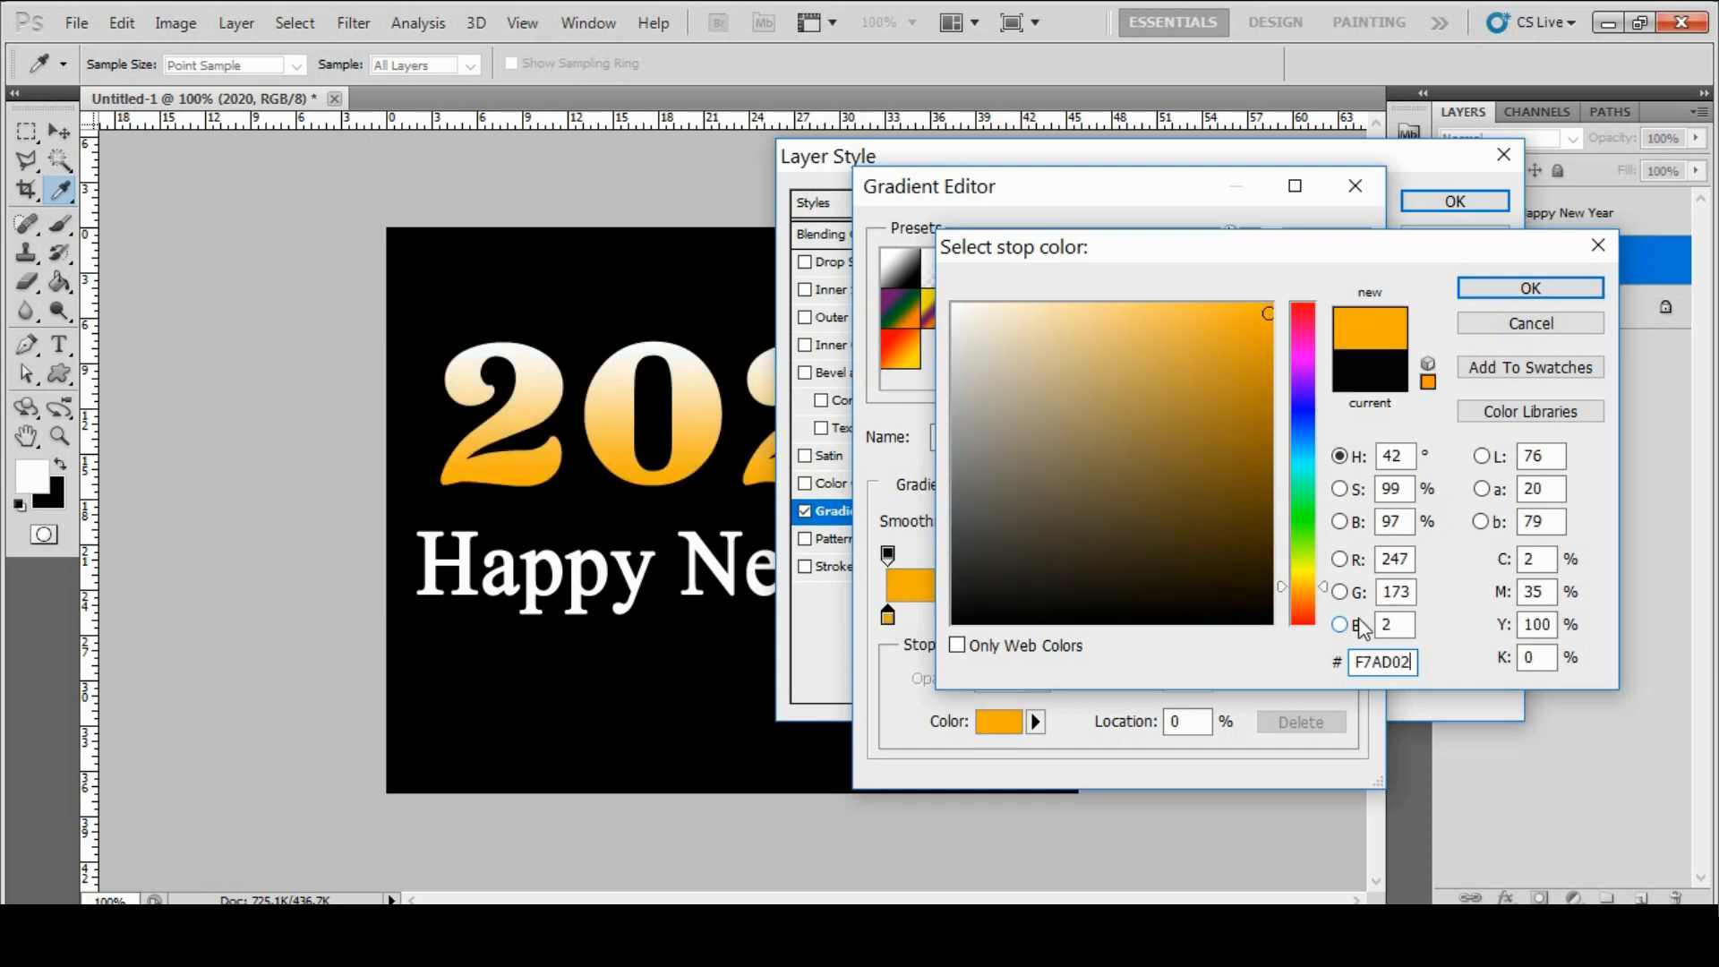
click(1557, 287)
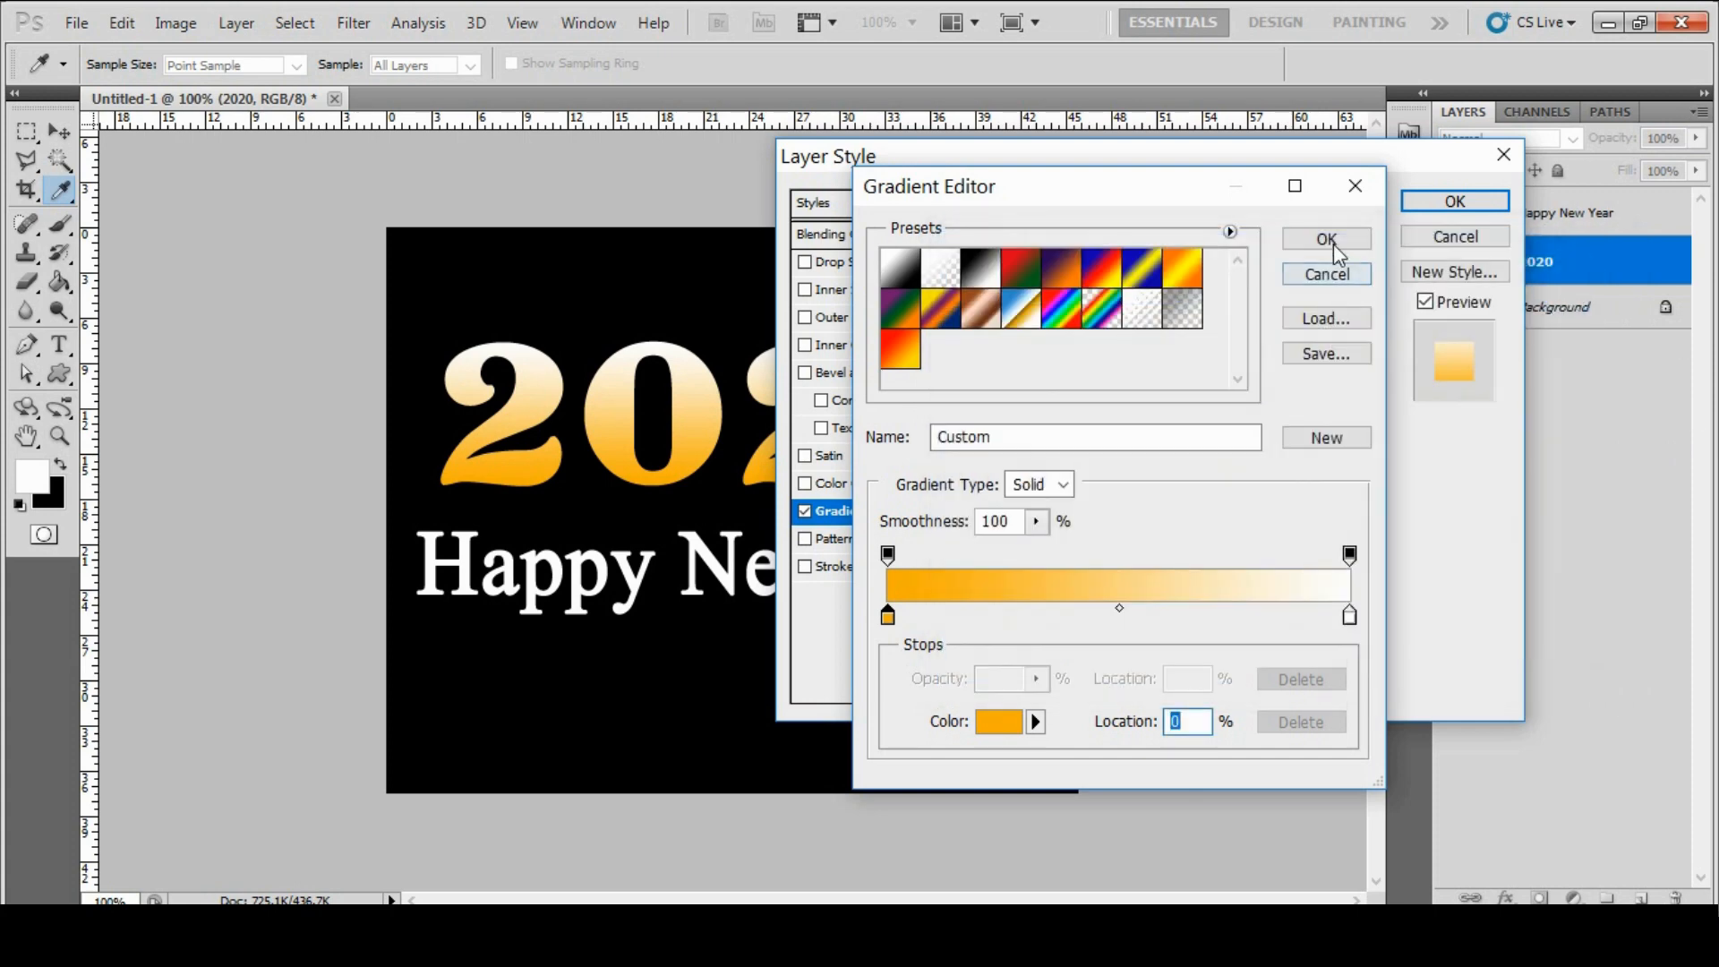
Set the gradient's white end stop to C1AC51, accept the gradient and change the overlay style to Reflected.
click(1349, 616)
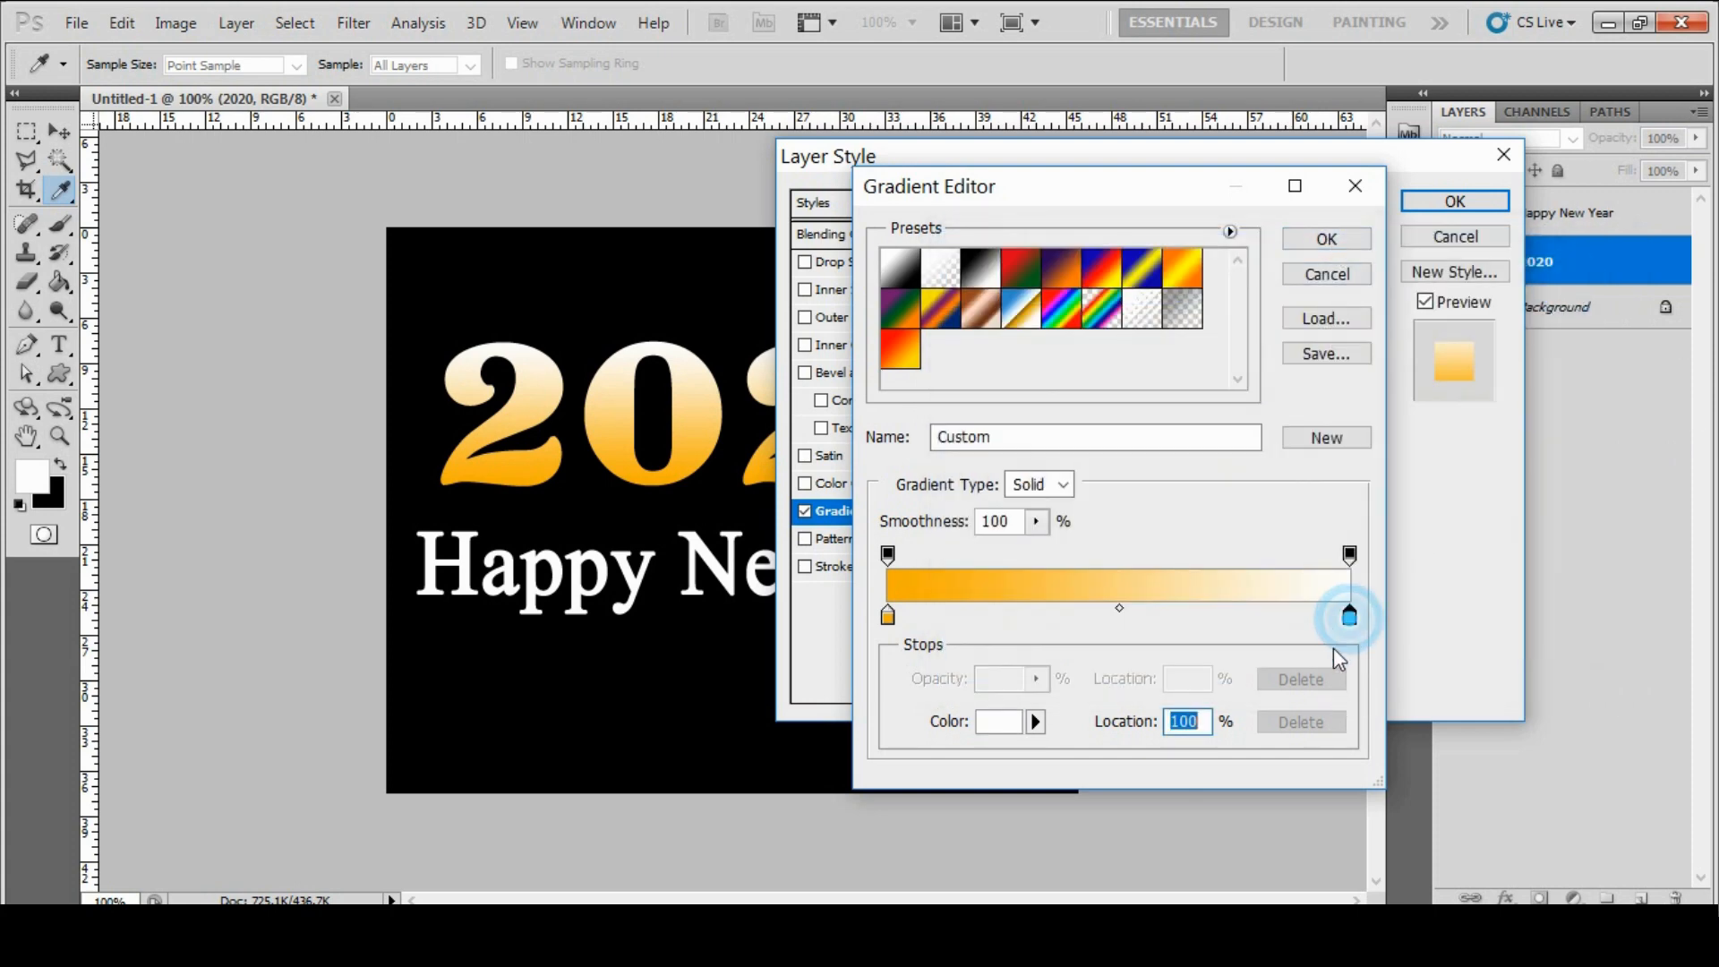
click(998, 721)
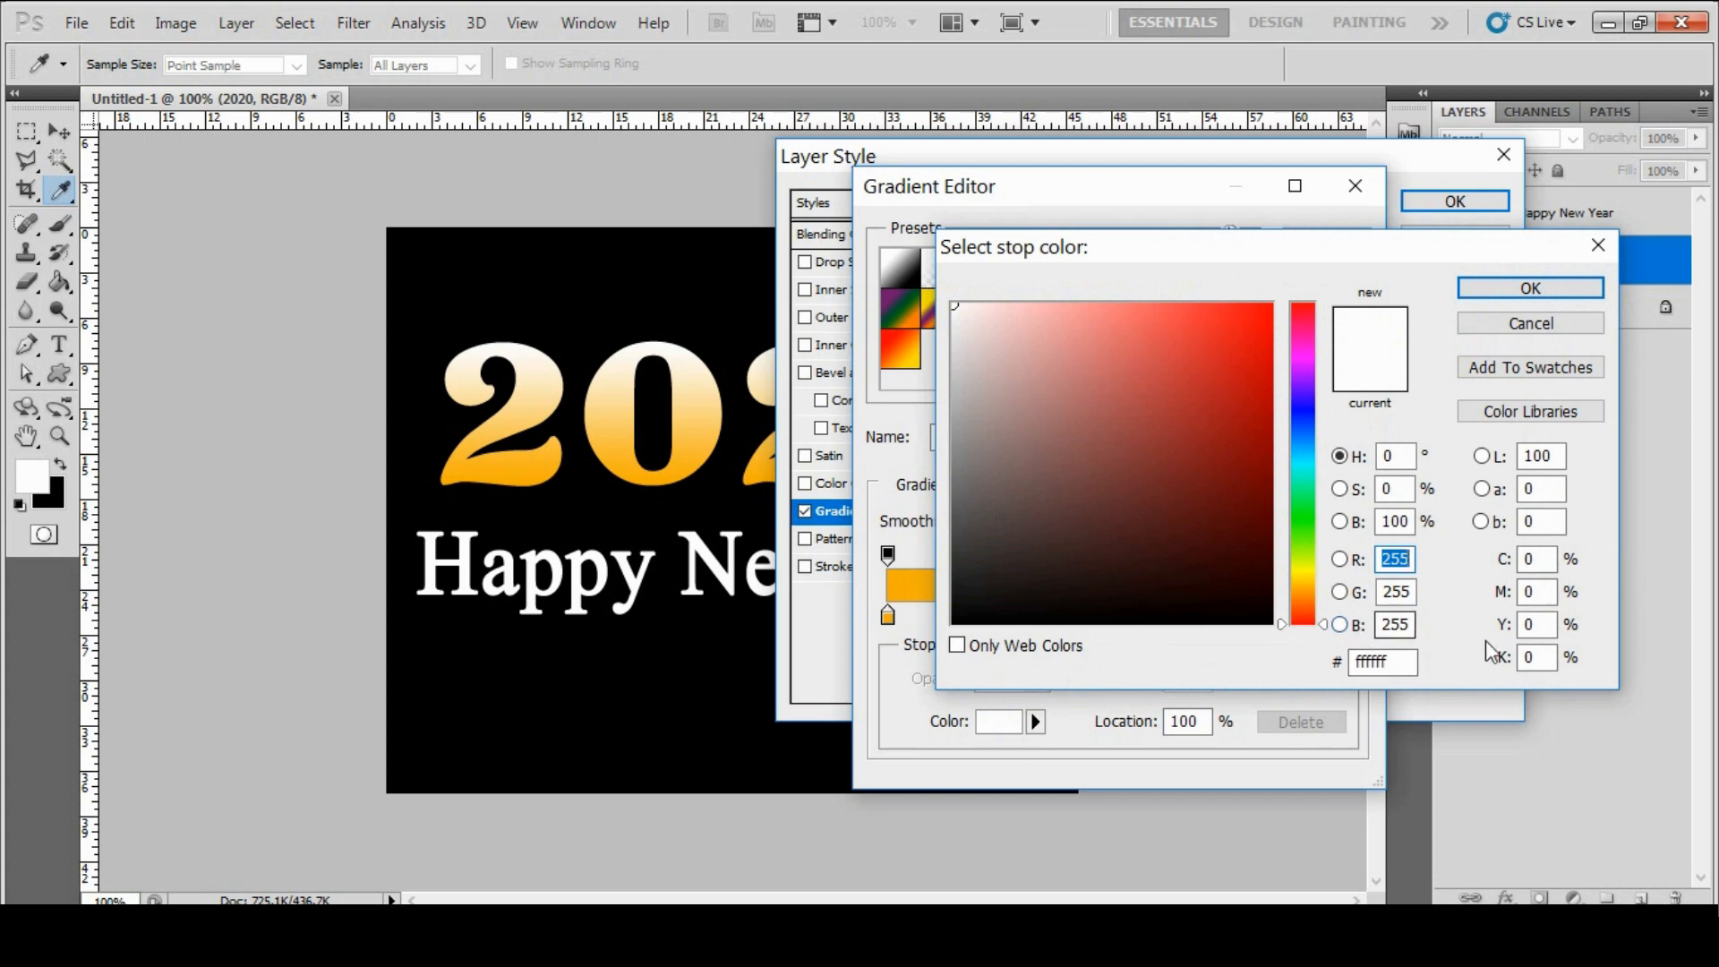
double_click(1397, 662)
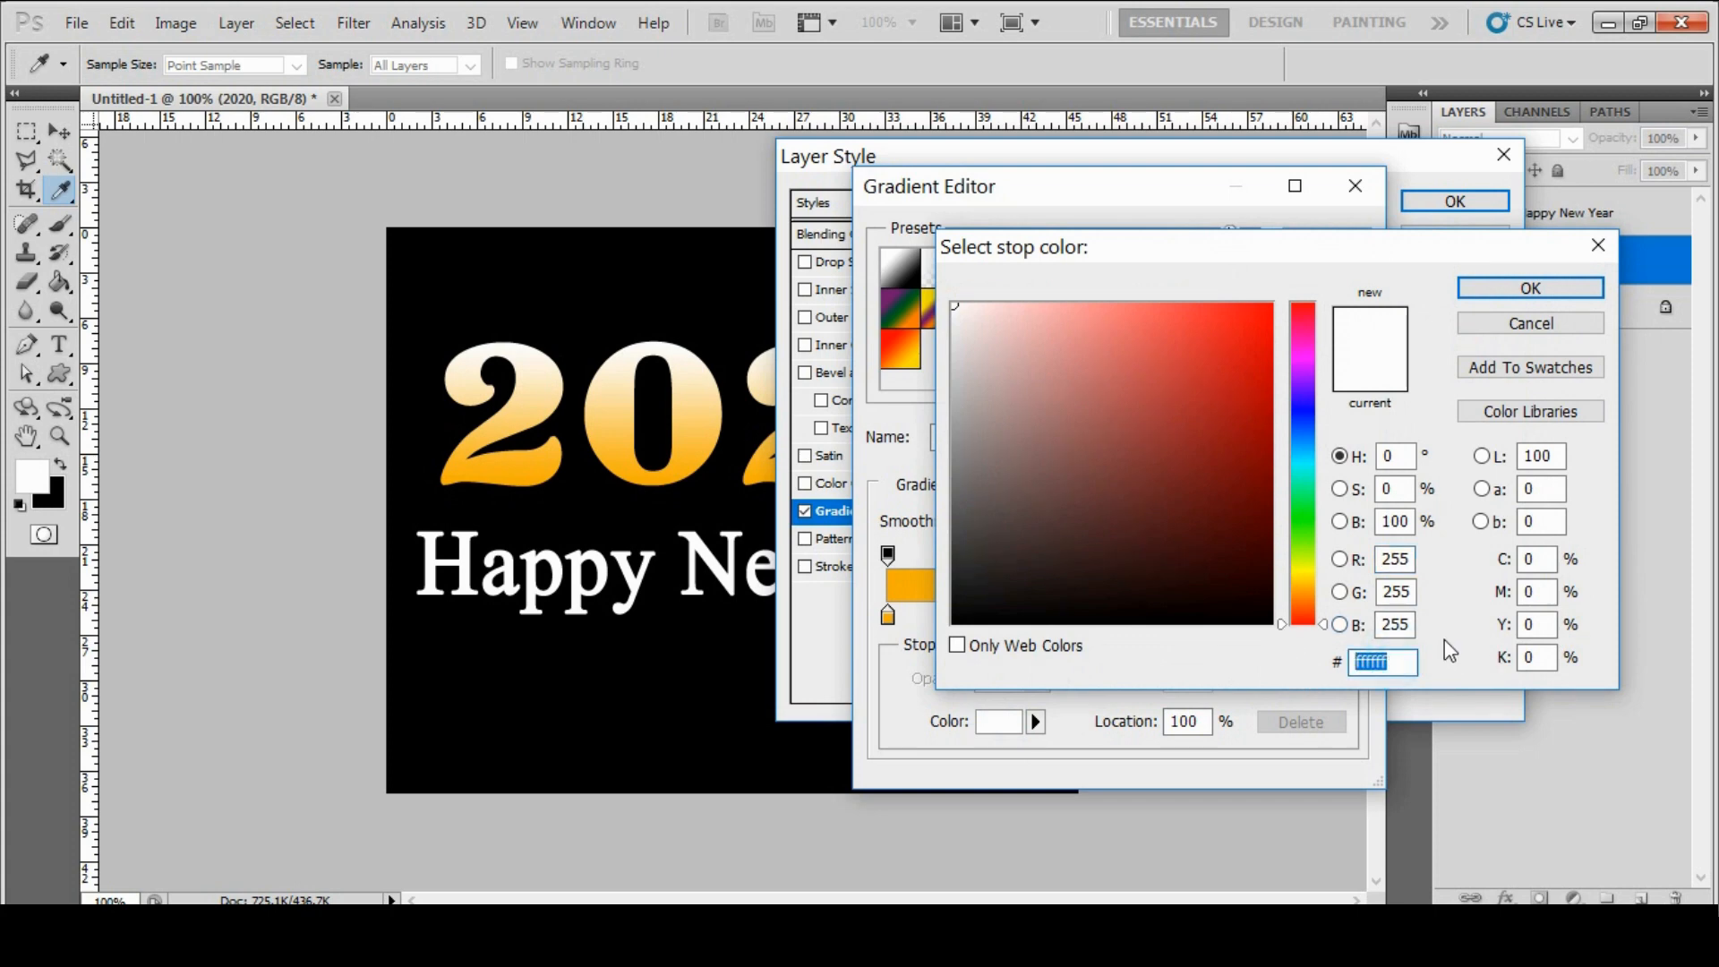
text(C1A)
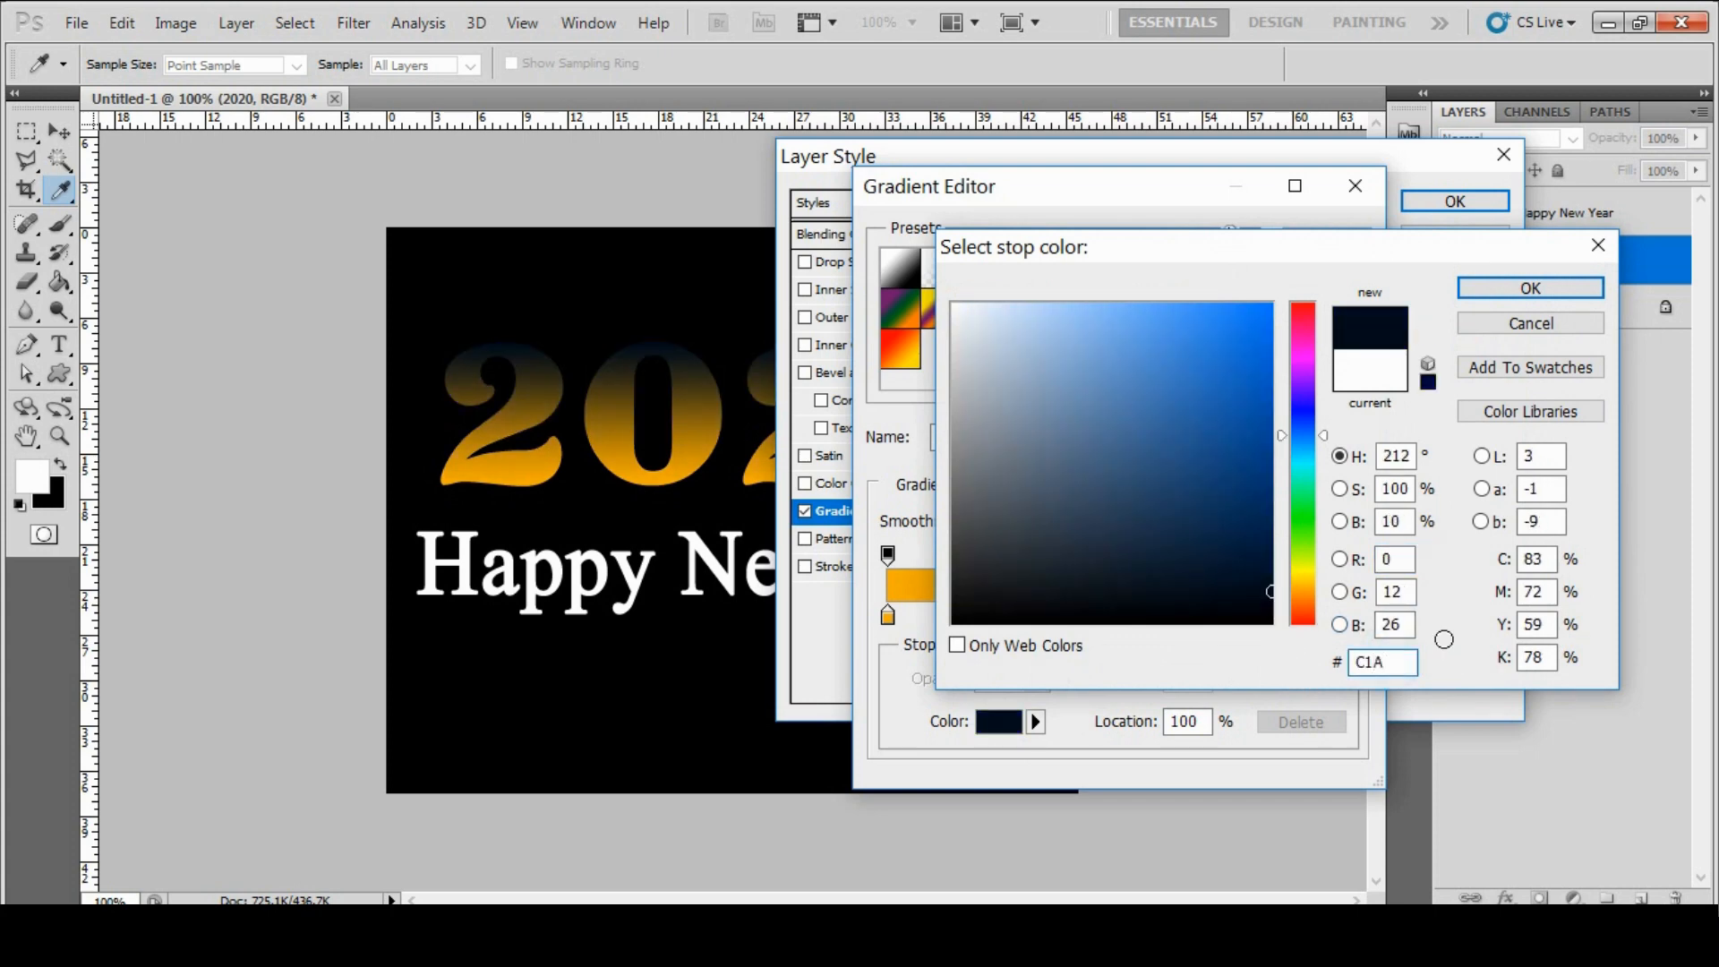
text(C51)
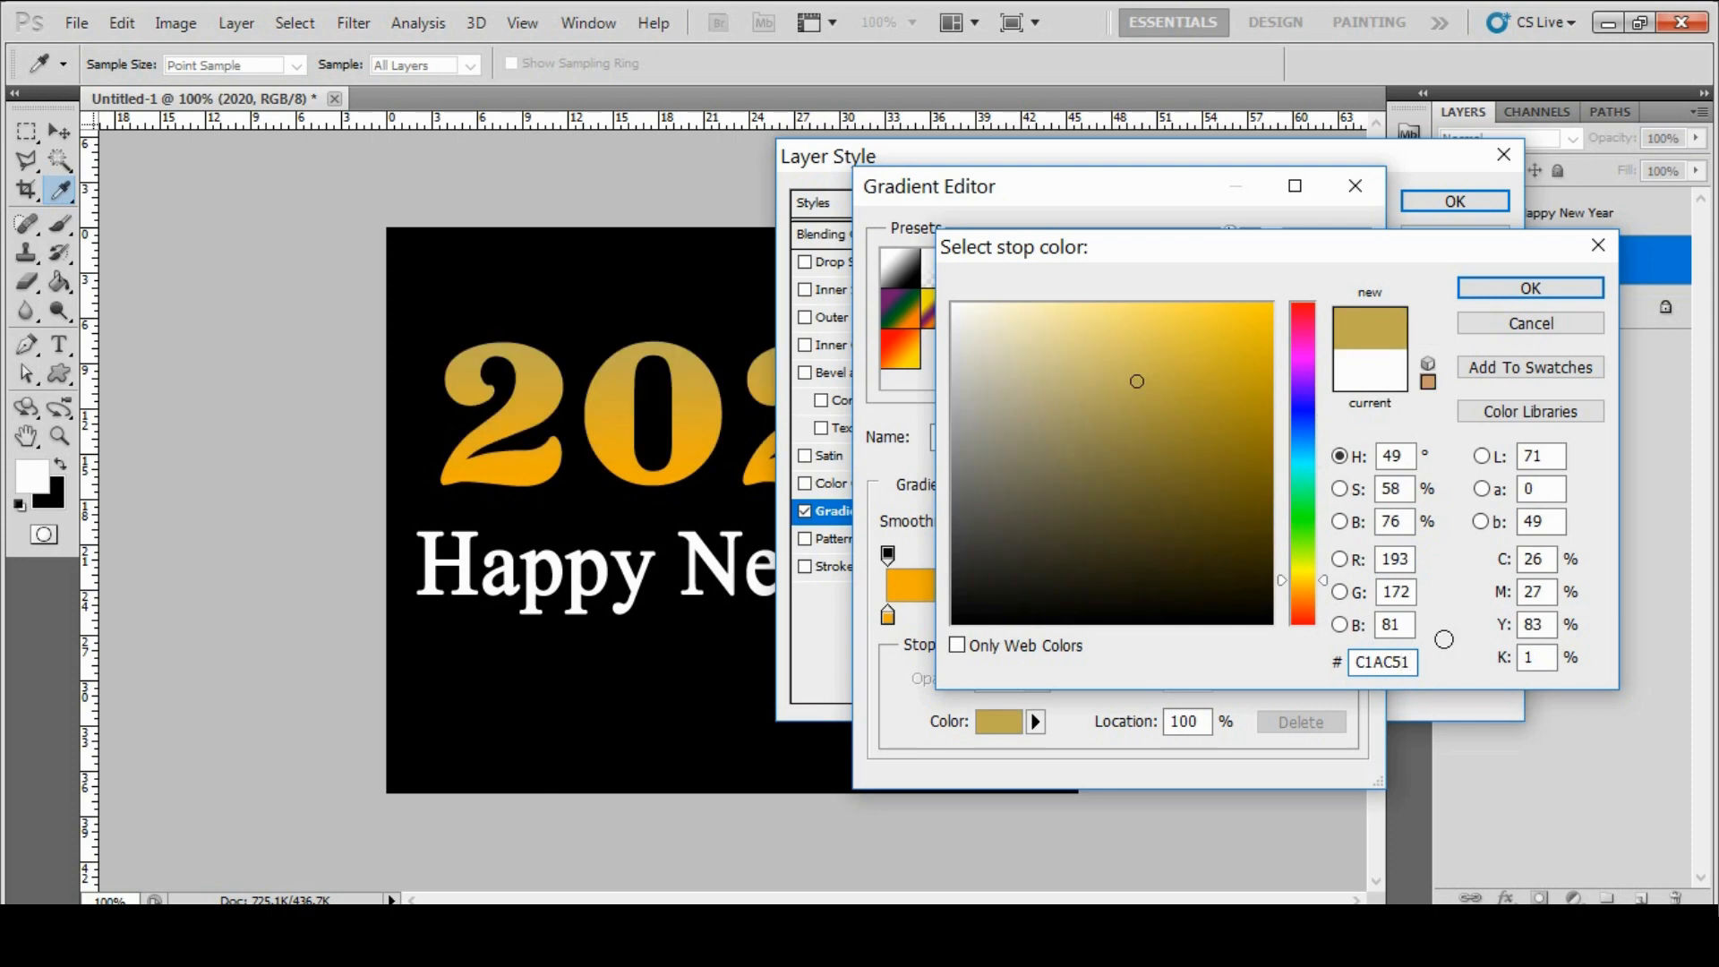
click(1534, 288)
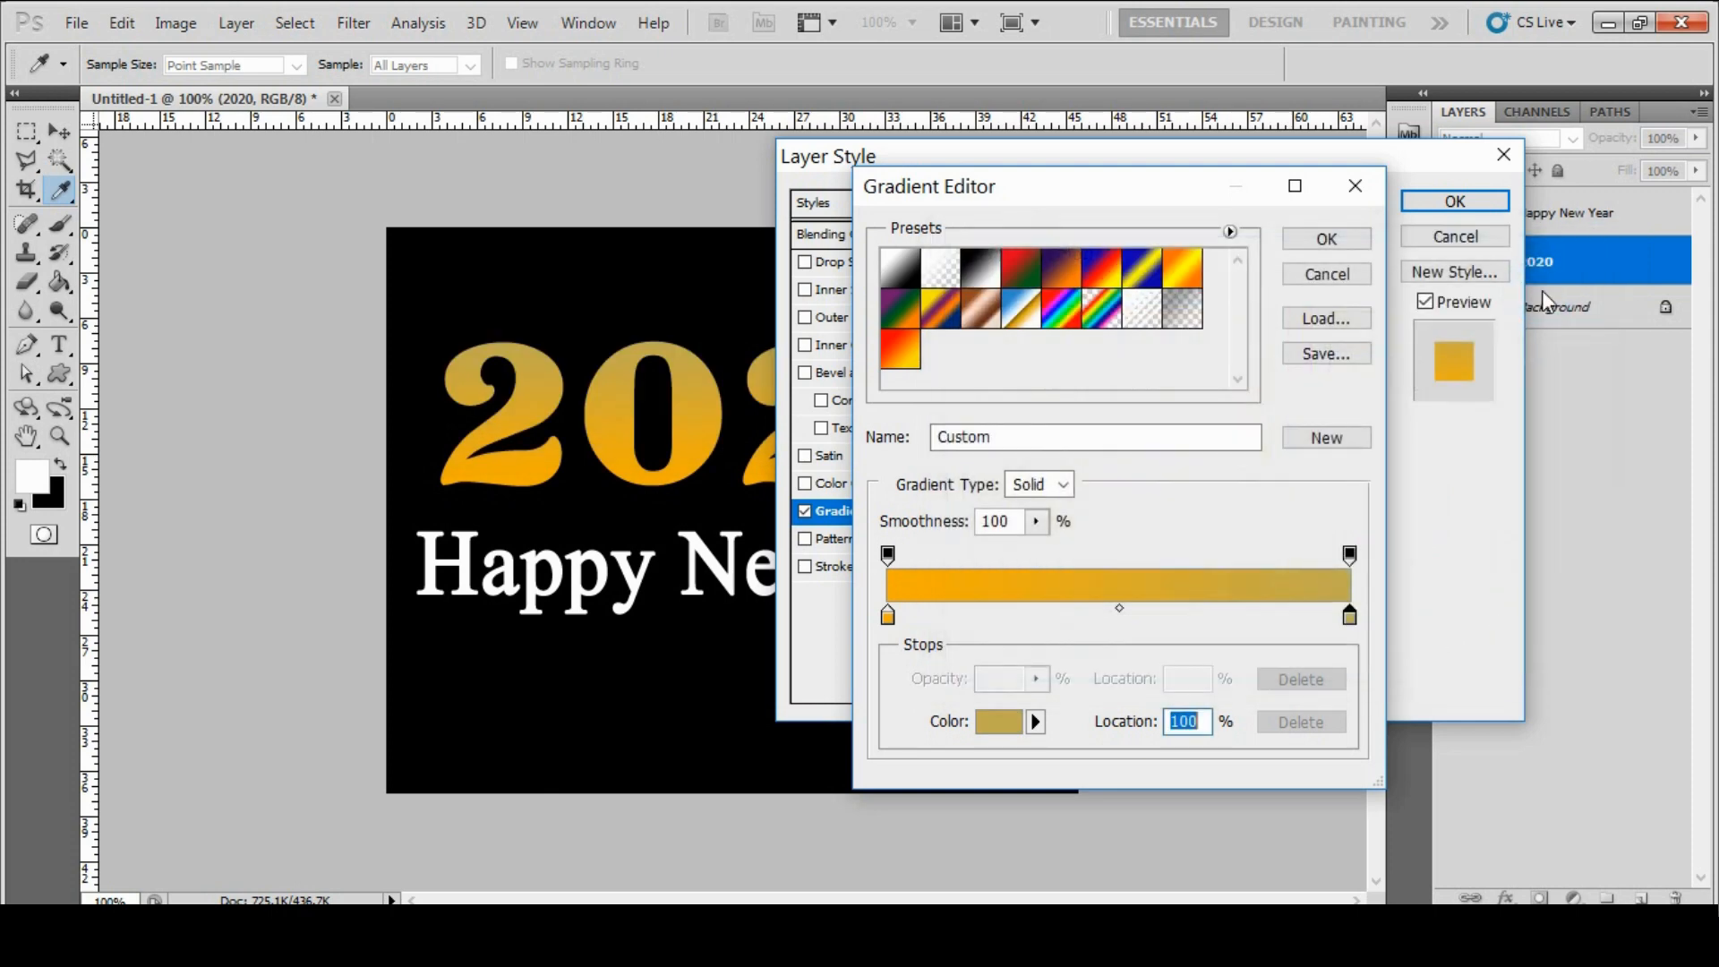
click(1336, 239)
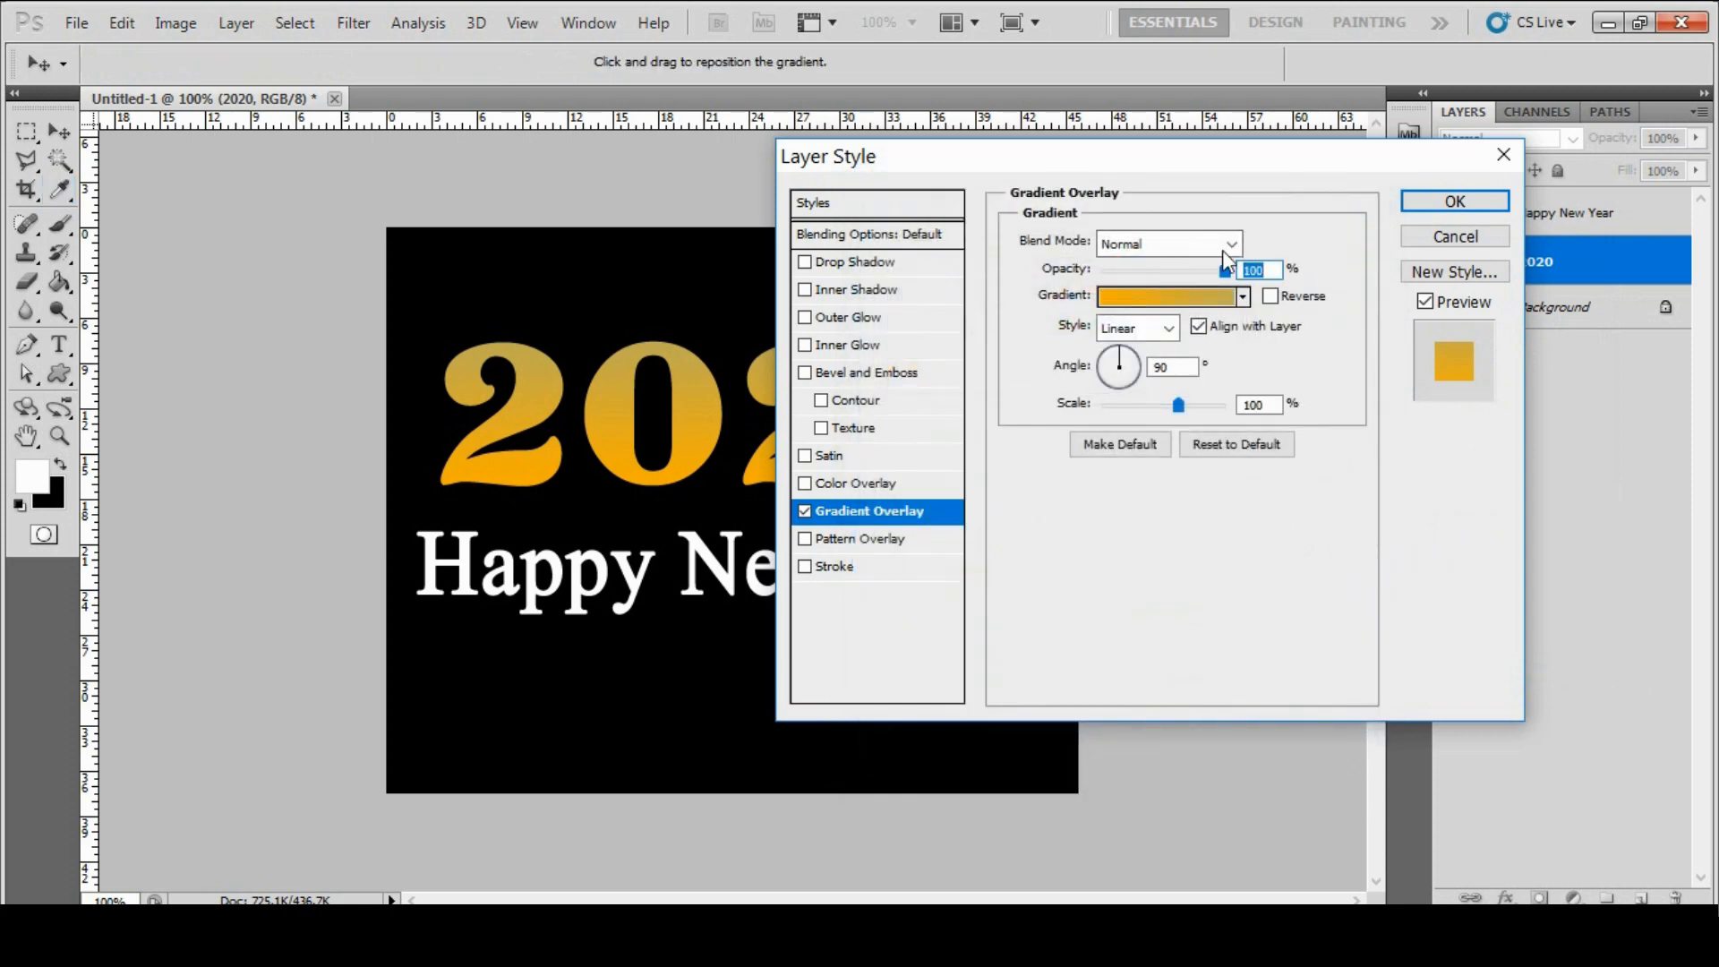
click(1169, 328)
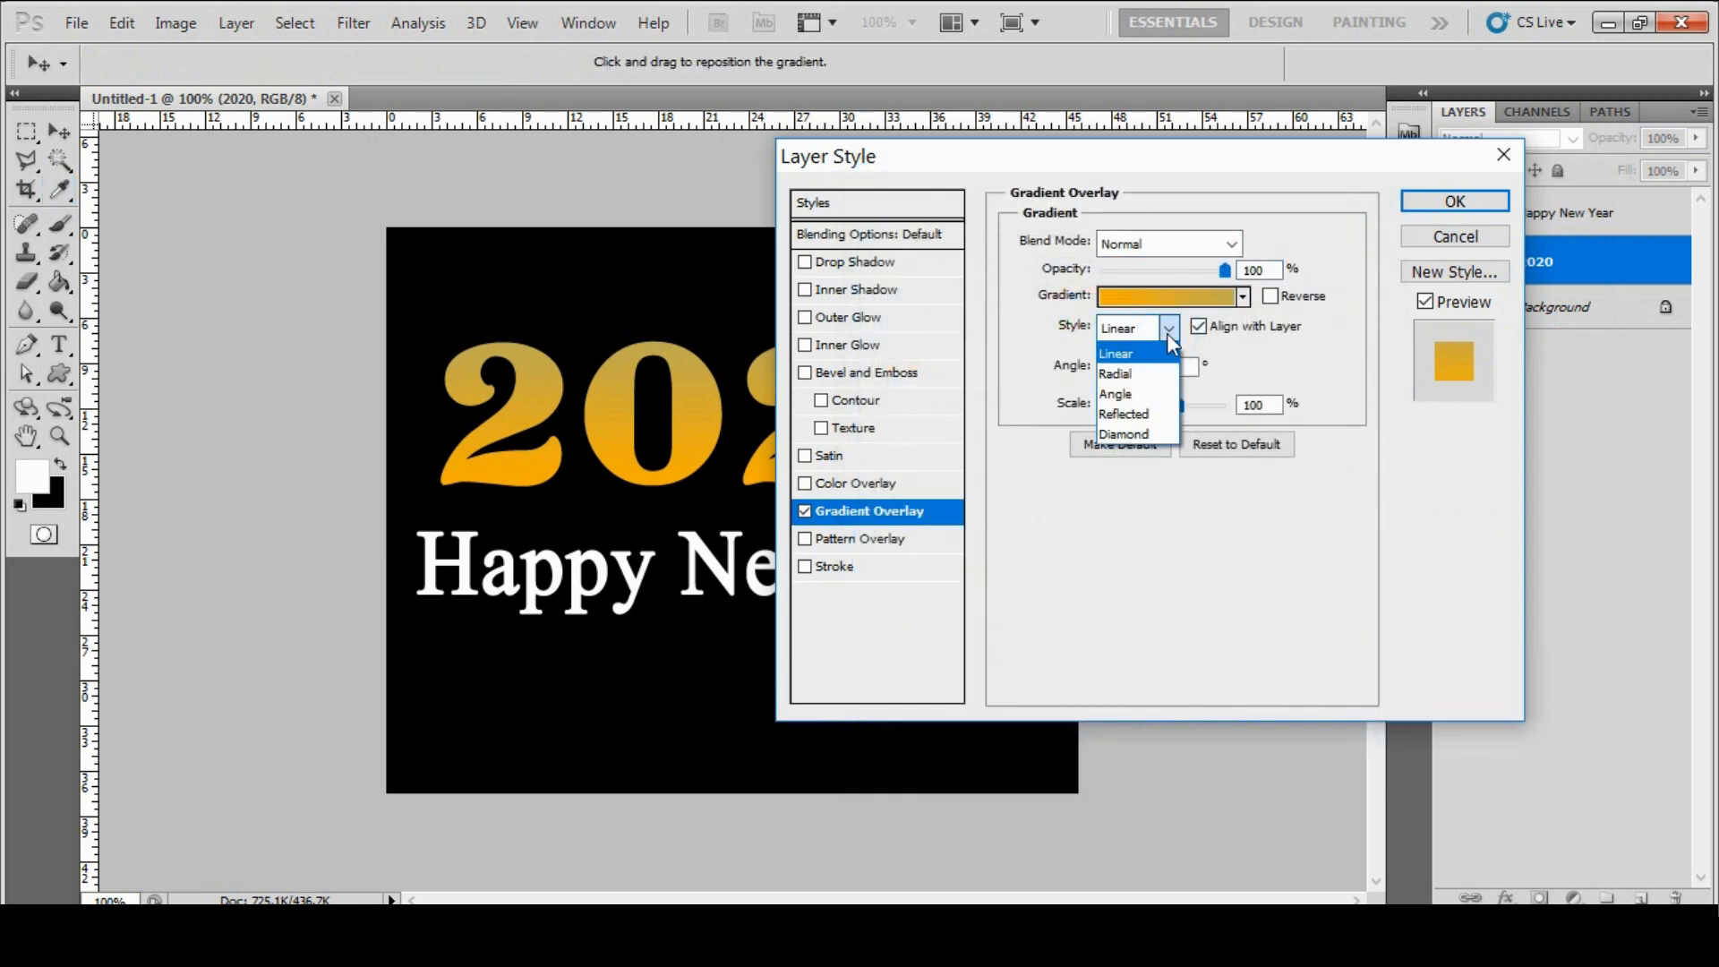
click(1147, 411)
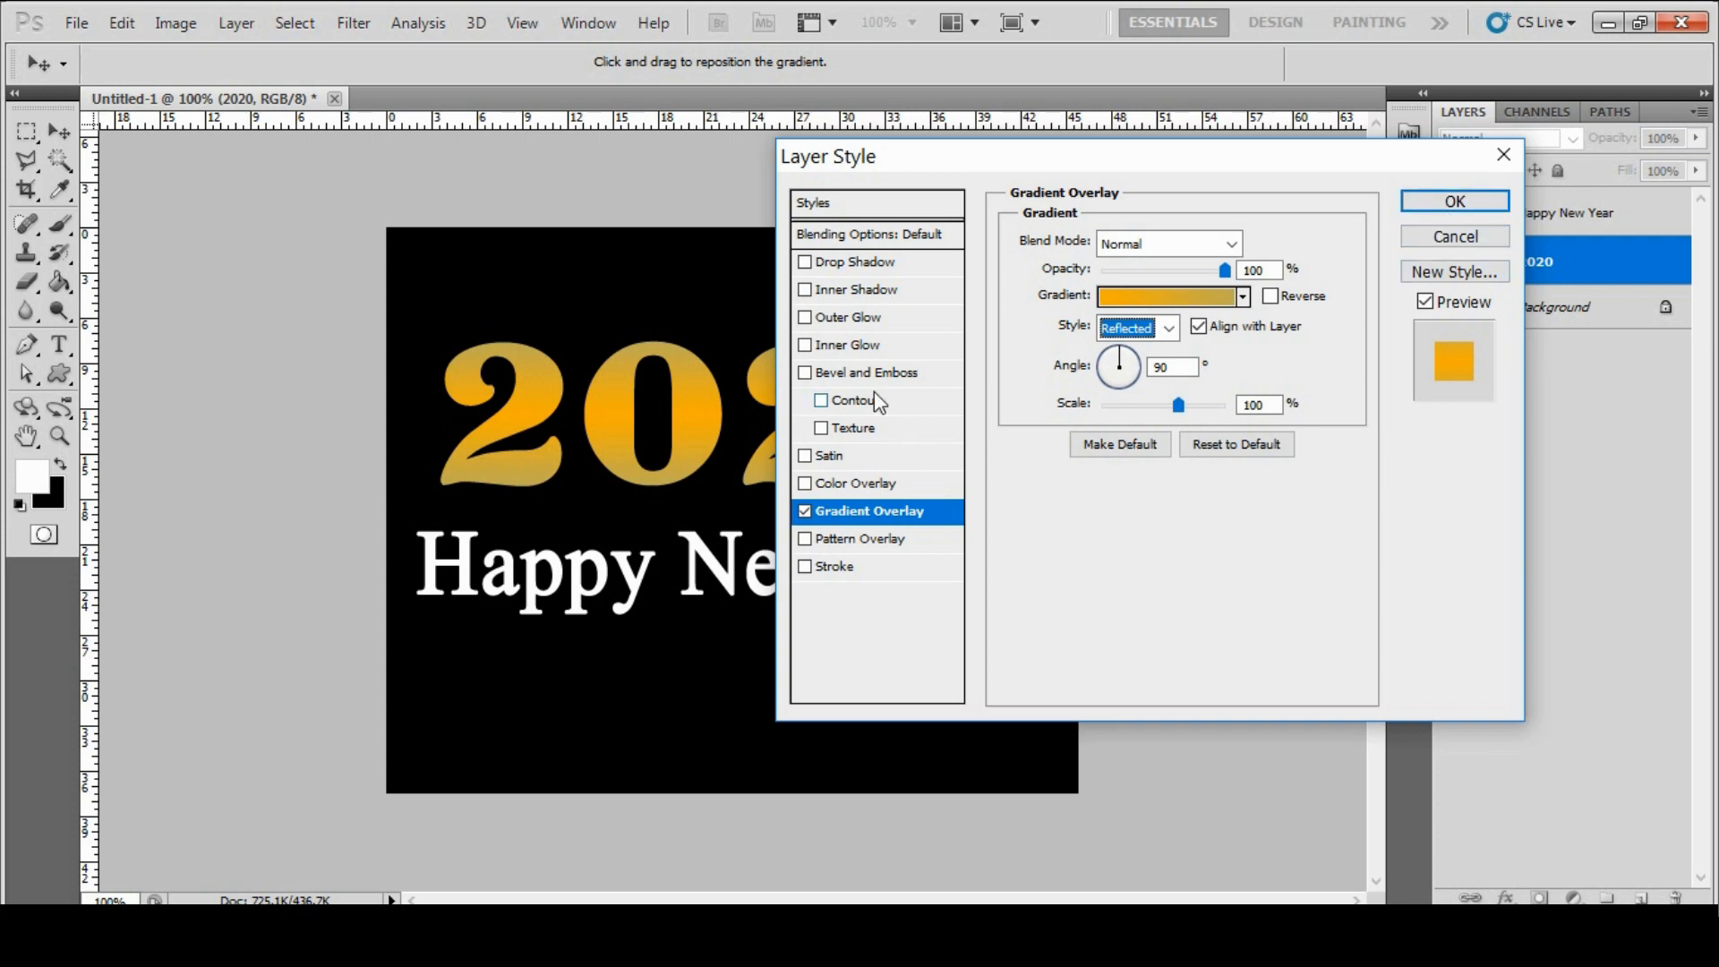
Add a Bevel and Emboss effect to the 2020 text with the Chisel Hard technique, 171% depth and 16 px size.
click(806, 371)
click(851, 371)
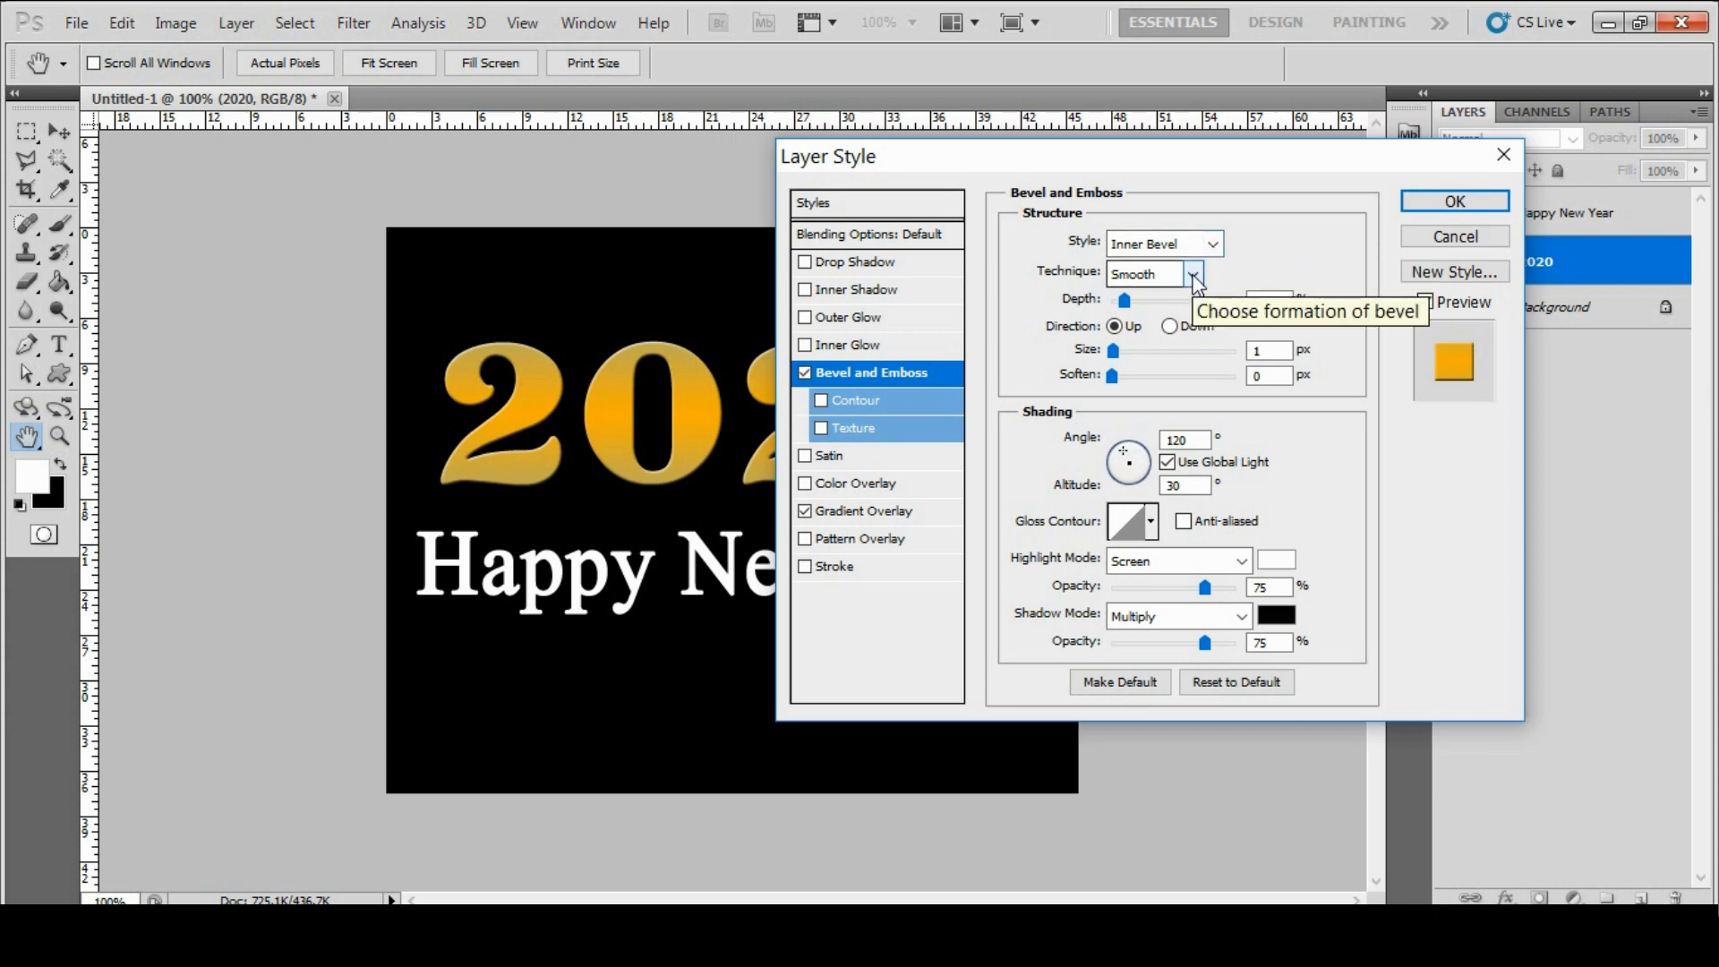
click(1192, 276)
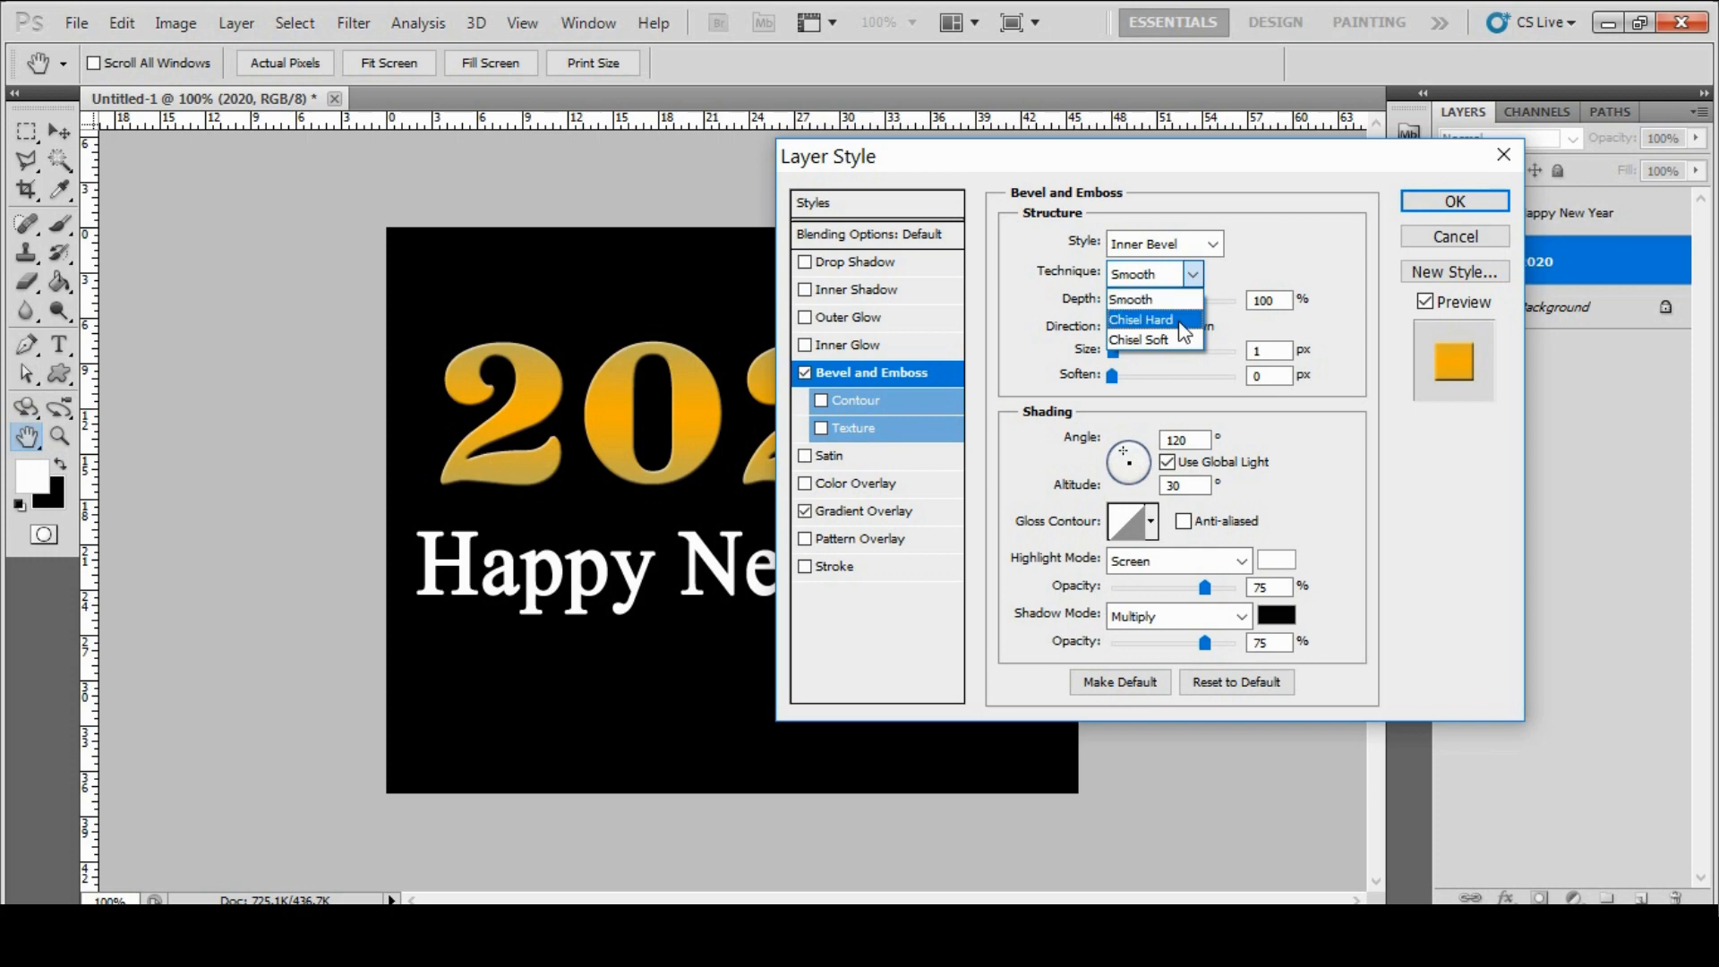
click(1179, 321)
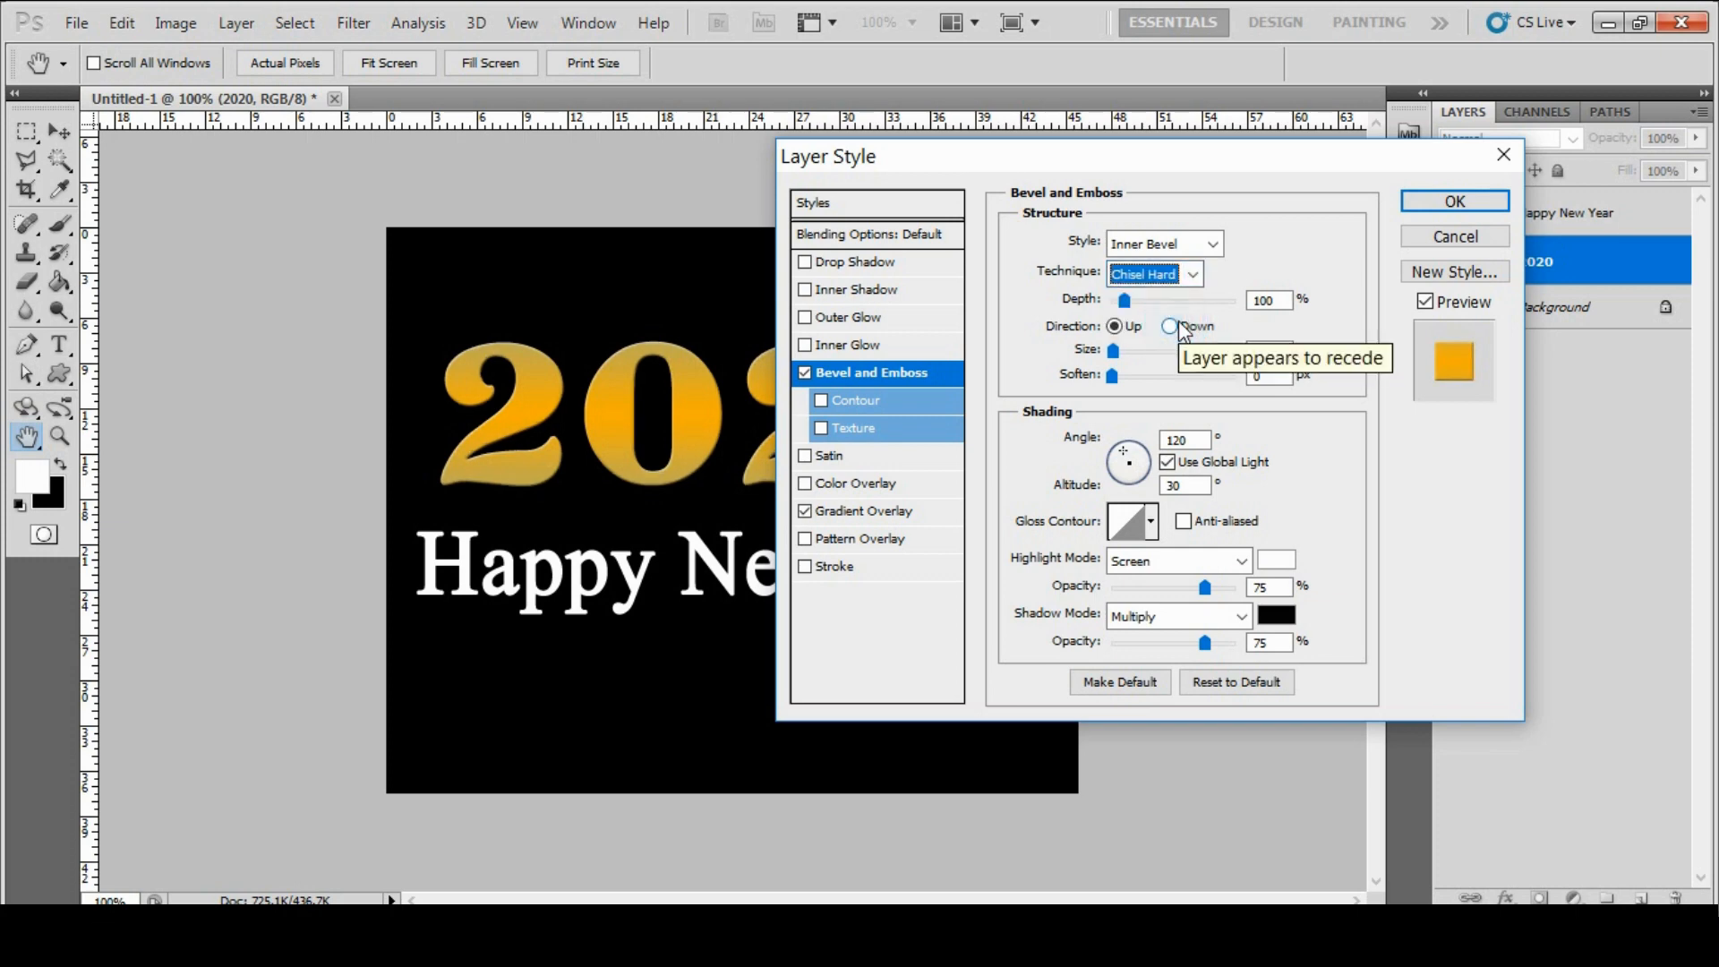
click(1124, 301)
text(17)
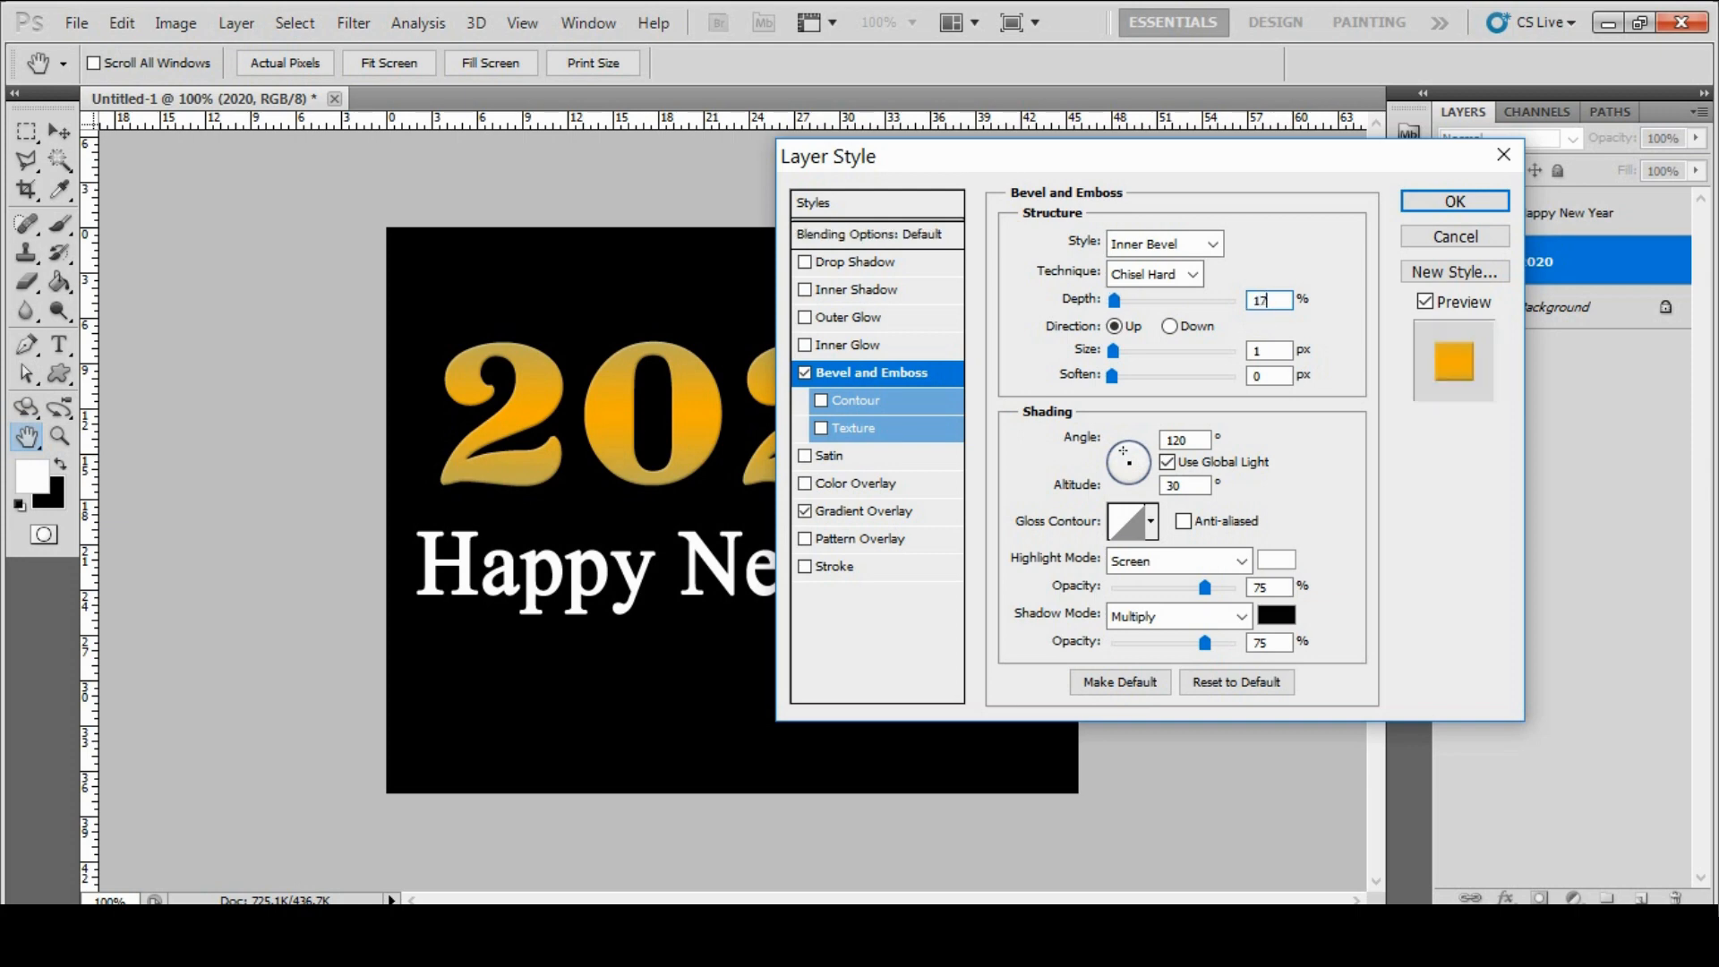
text(1)
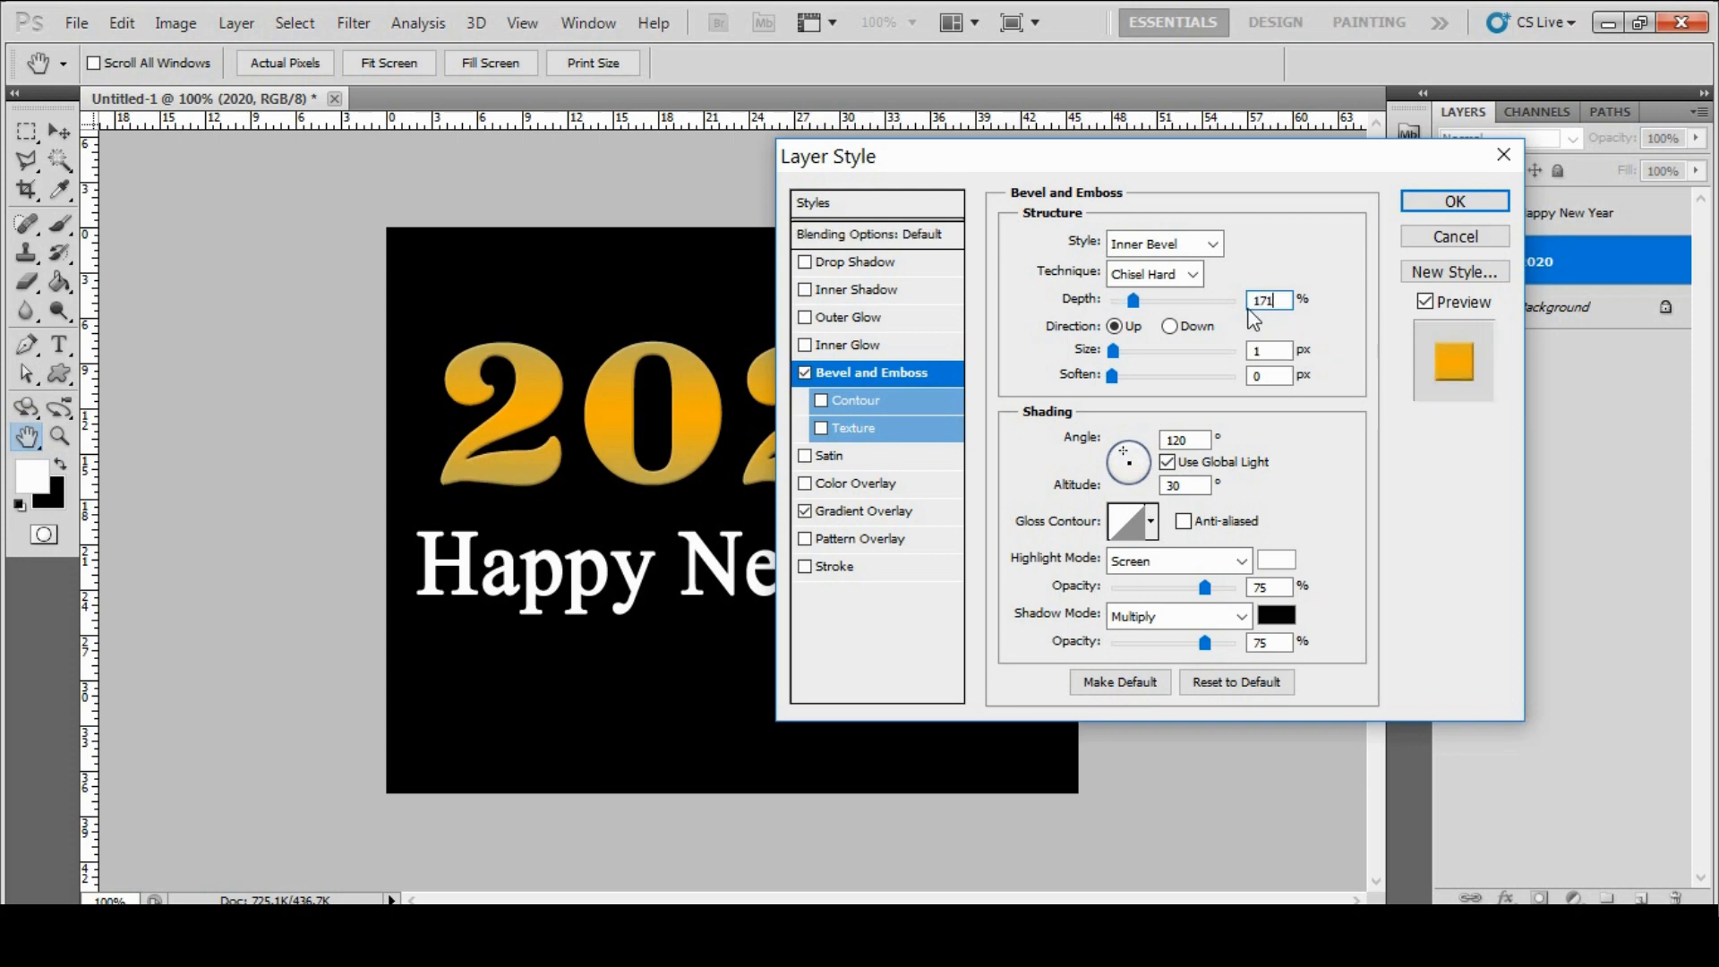
click(1113, 351)
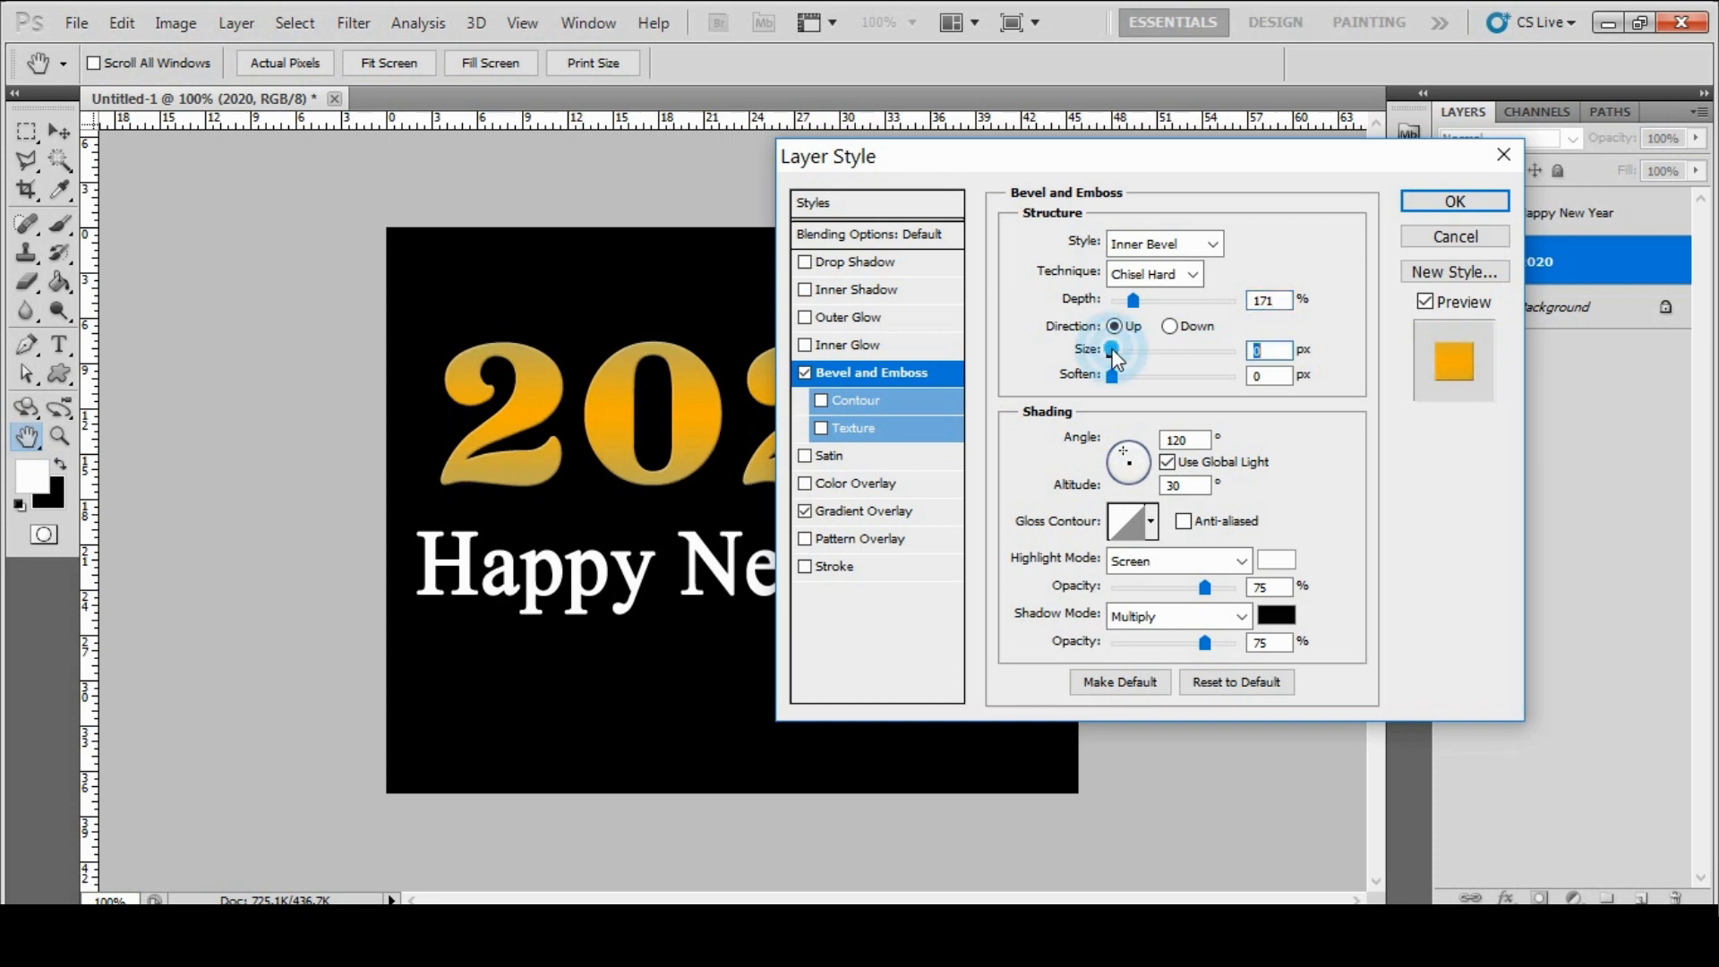
text(16)
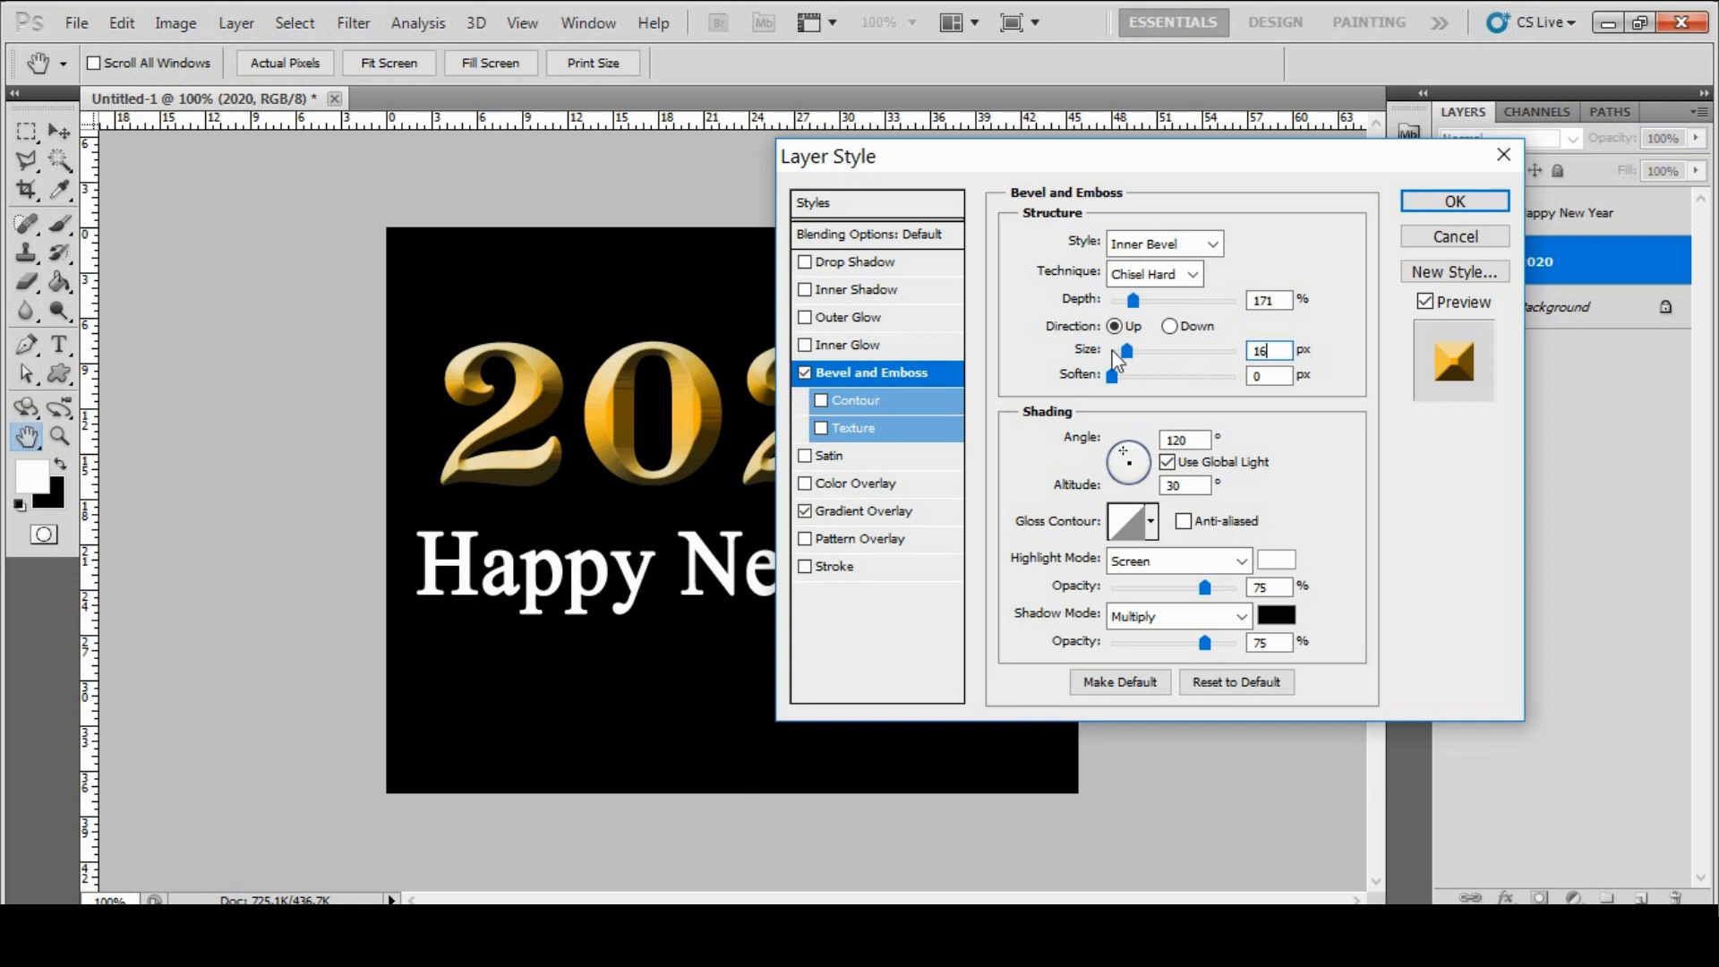
Apply the double-peaked gloss contour to the 2020 text's bevel shading.
click(1153, 523)
click(1087, 634)
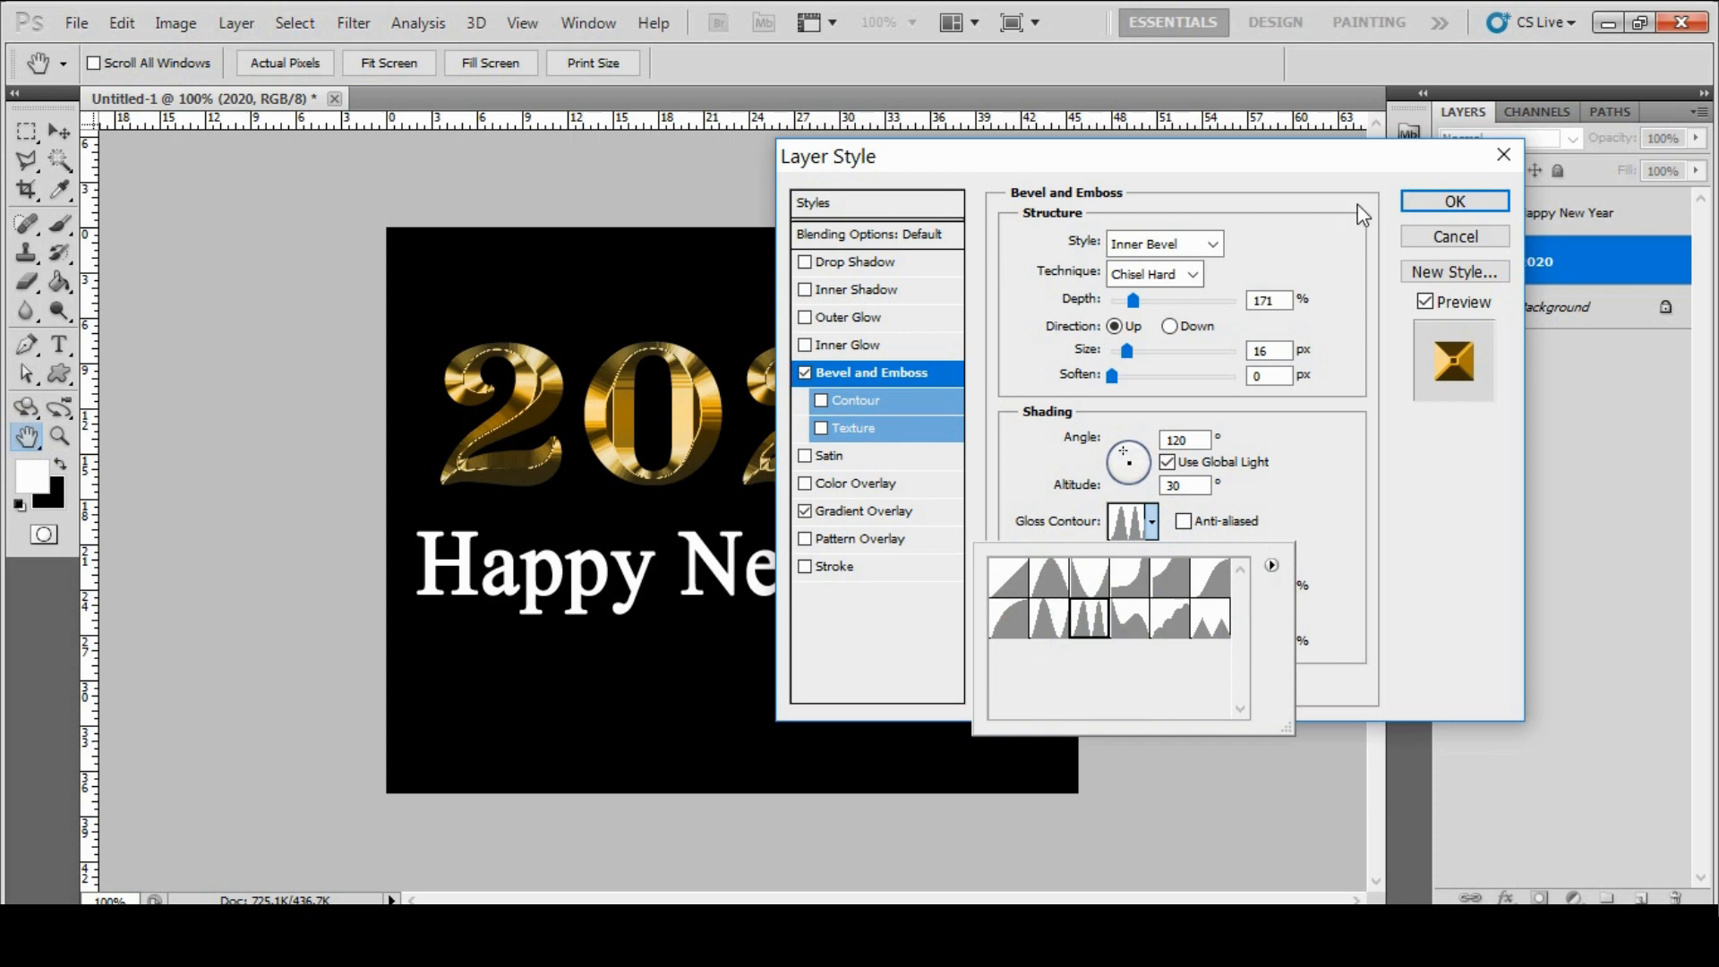
click(1328, 510)
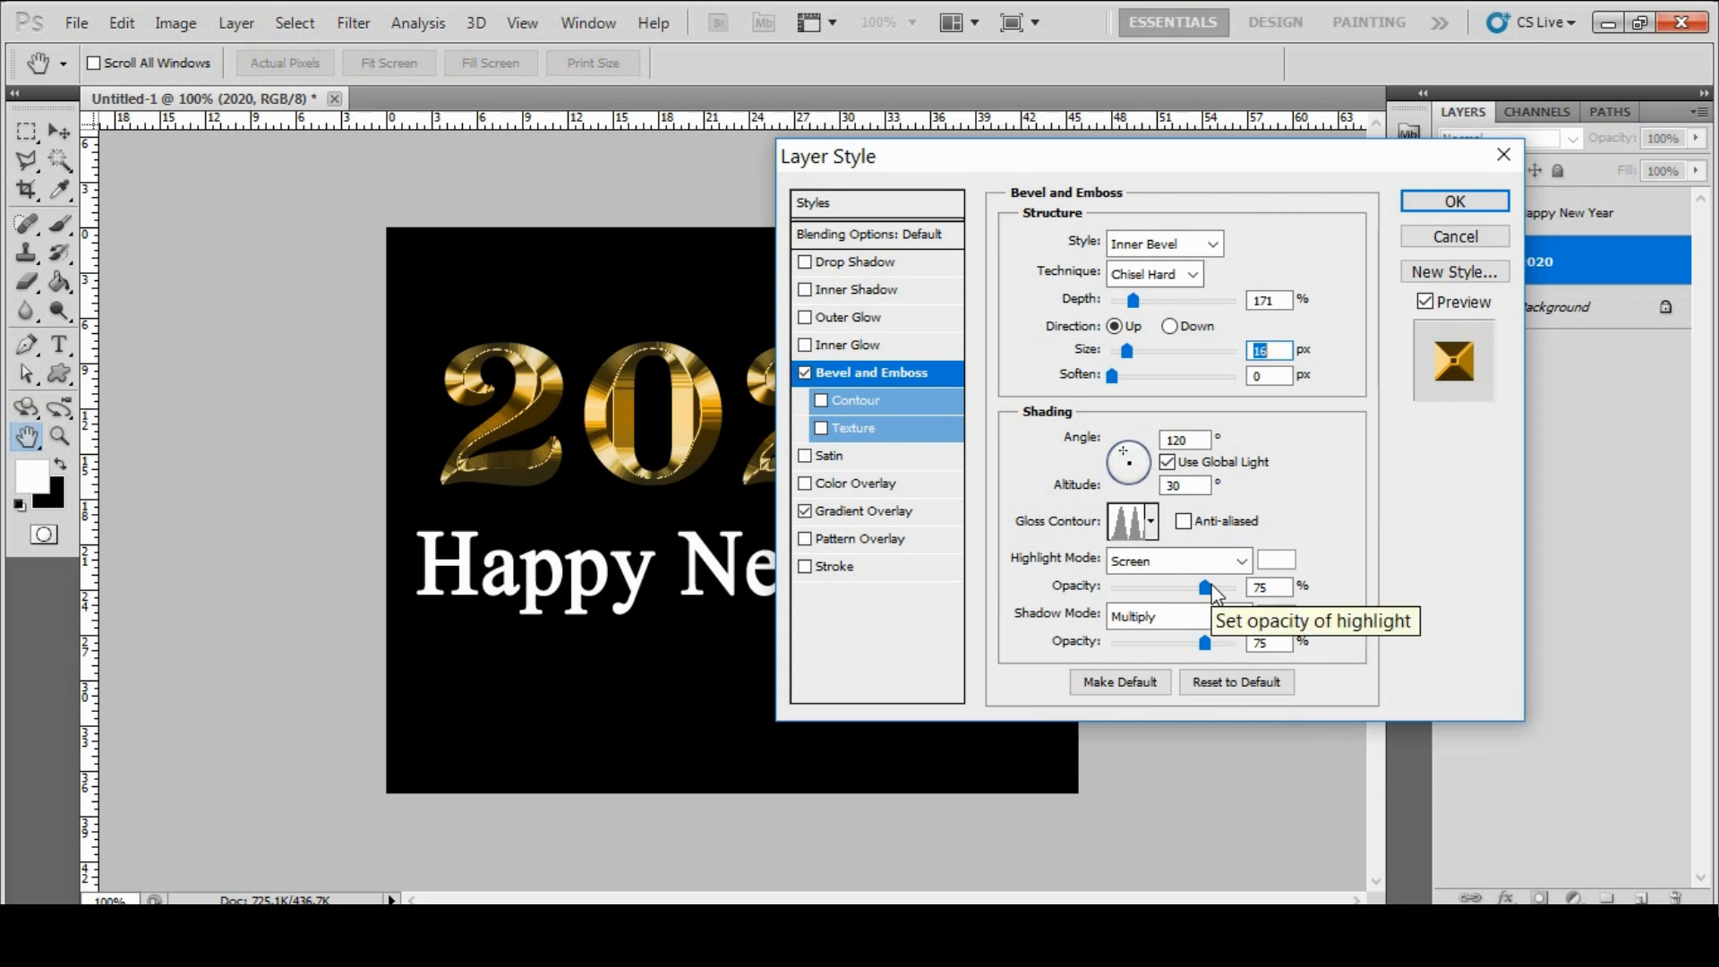
Enable the bevel's Contour on the 2020 text and add an Inner Glow with Multiply blend mode and 50% opacity.
click(822, 403)
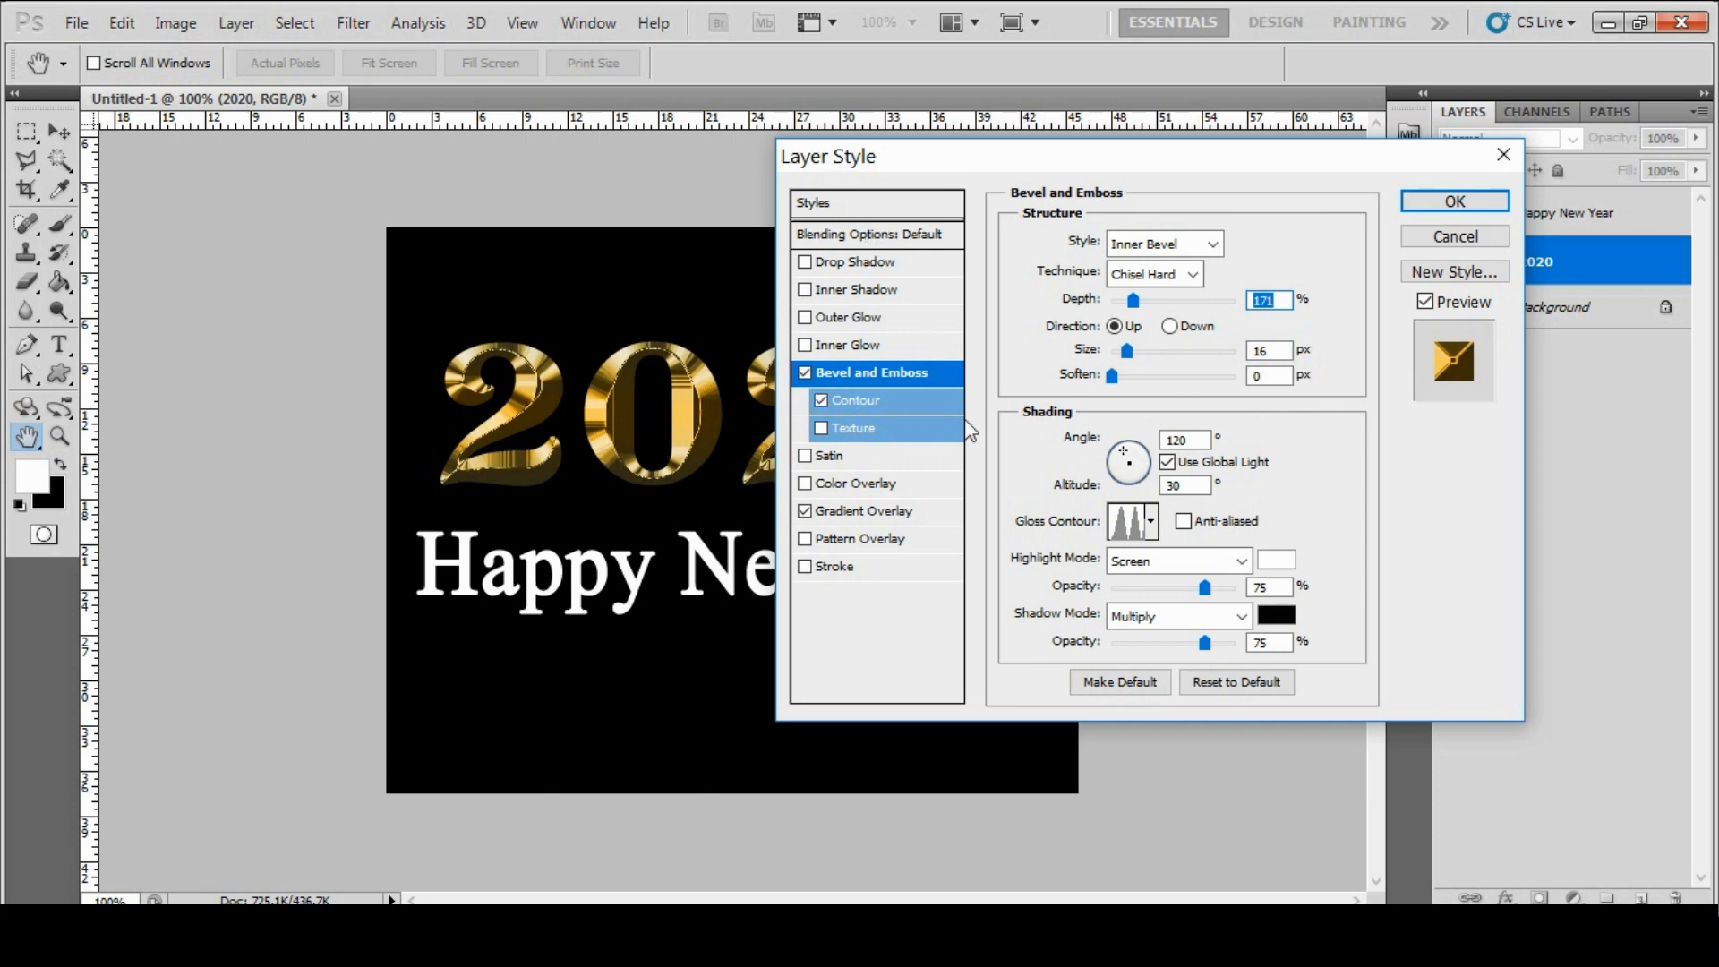
click(840, 346)
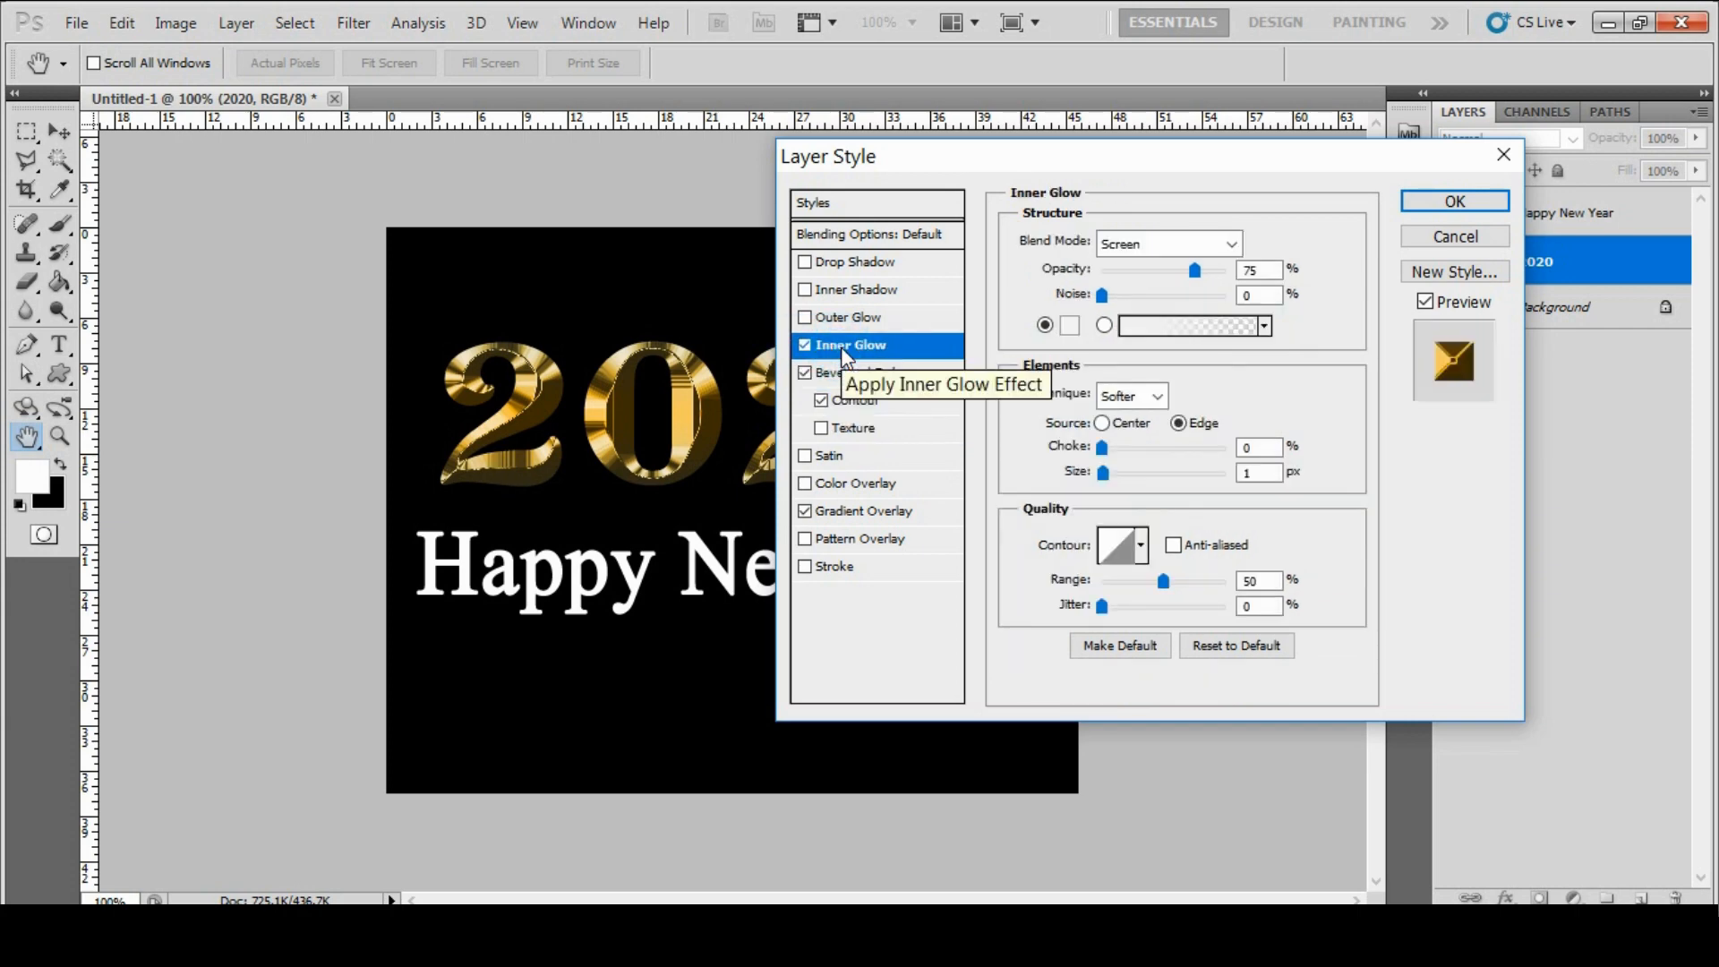
click(1233, 244)
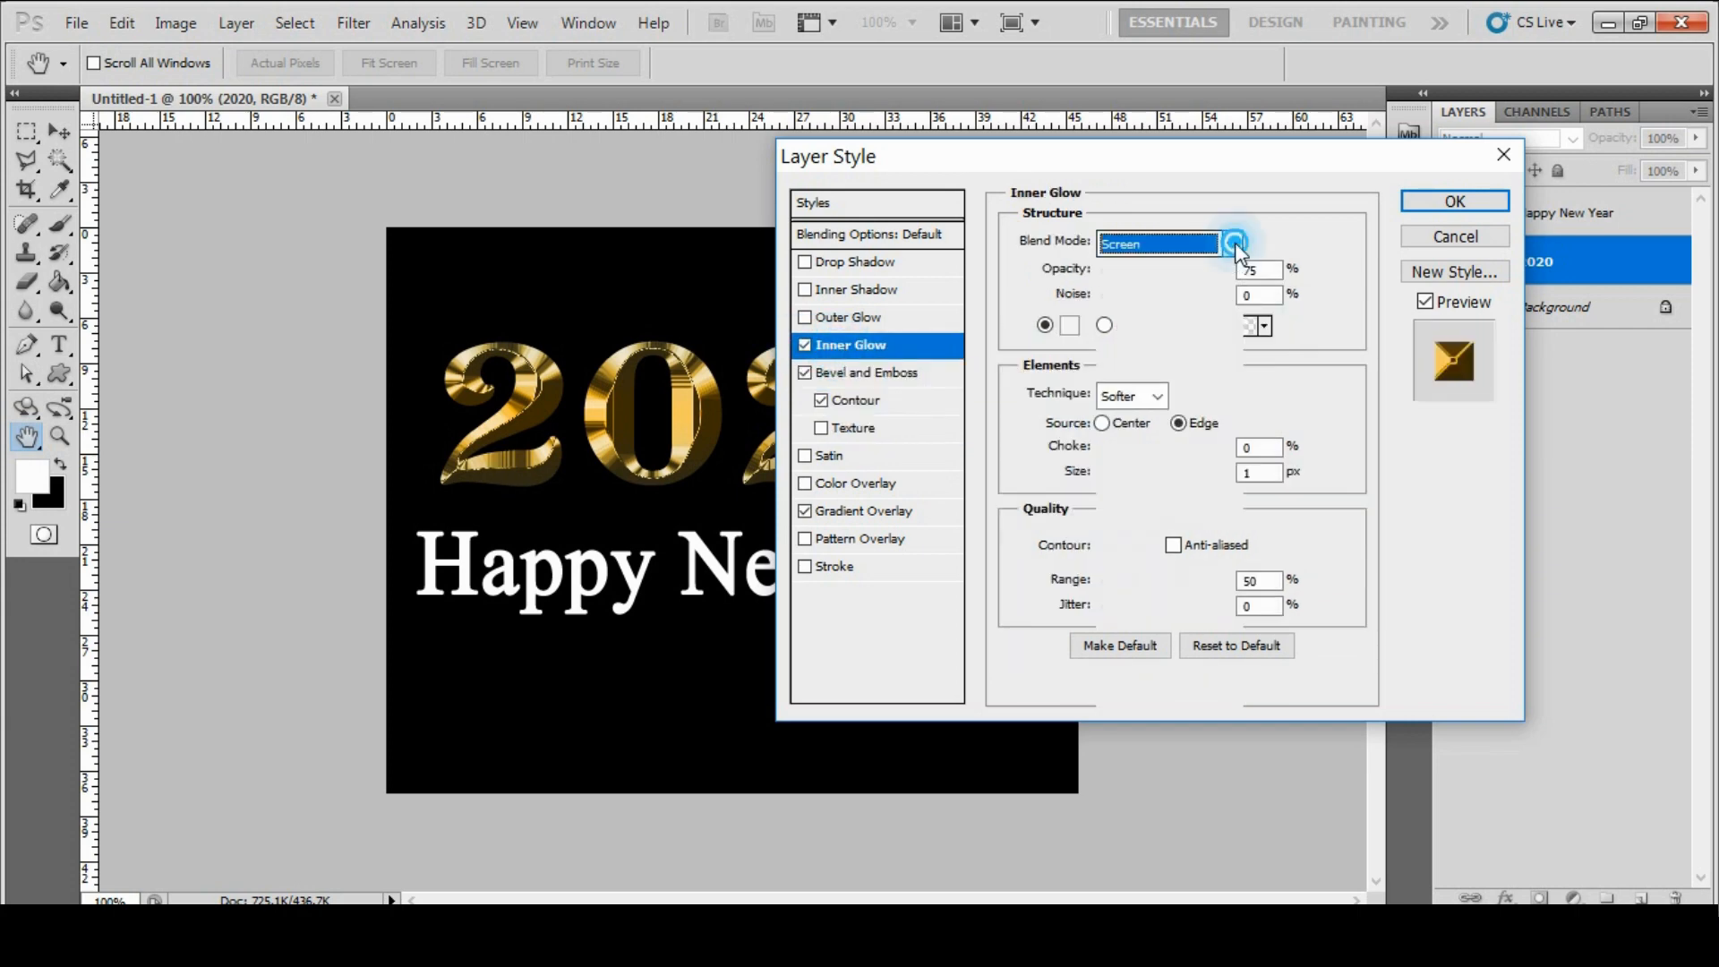
click(1160, 352)
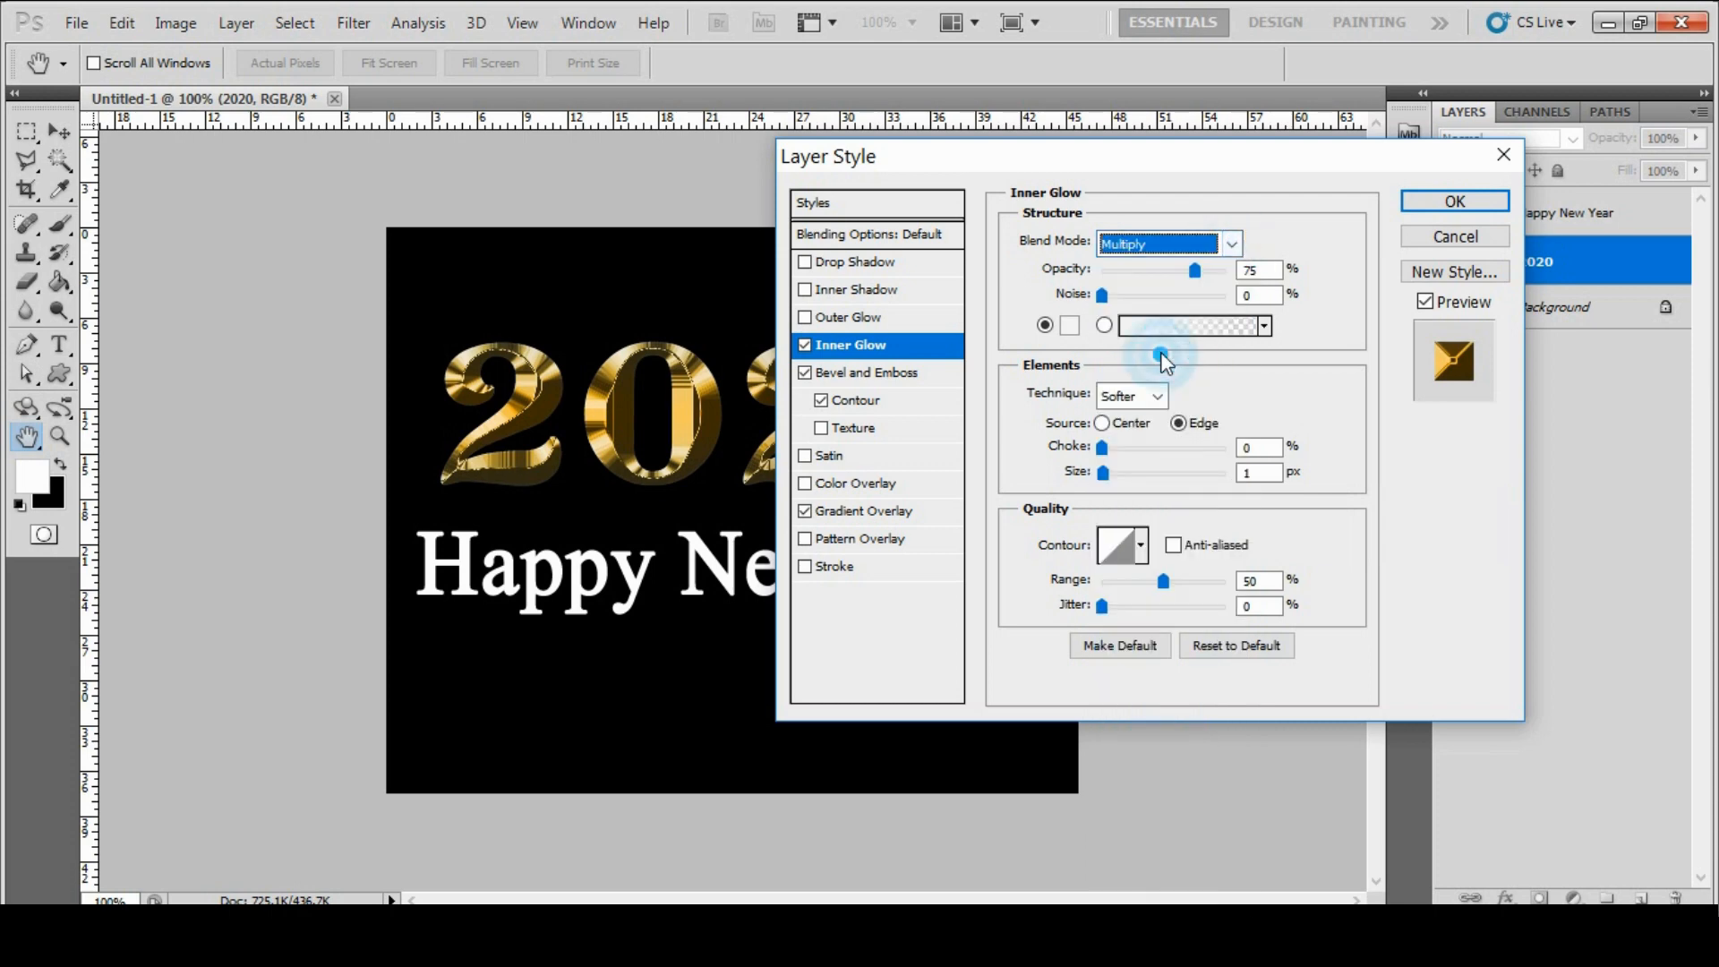
drag(1195, 270, 1200, 271)
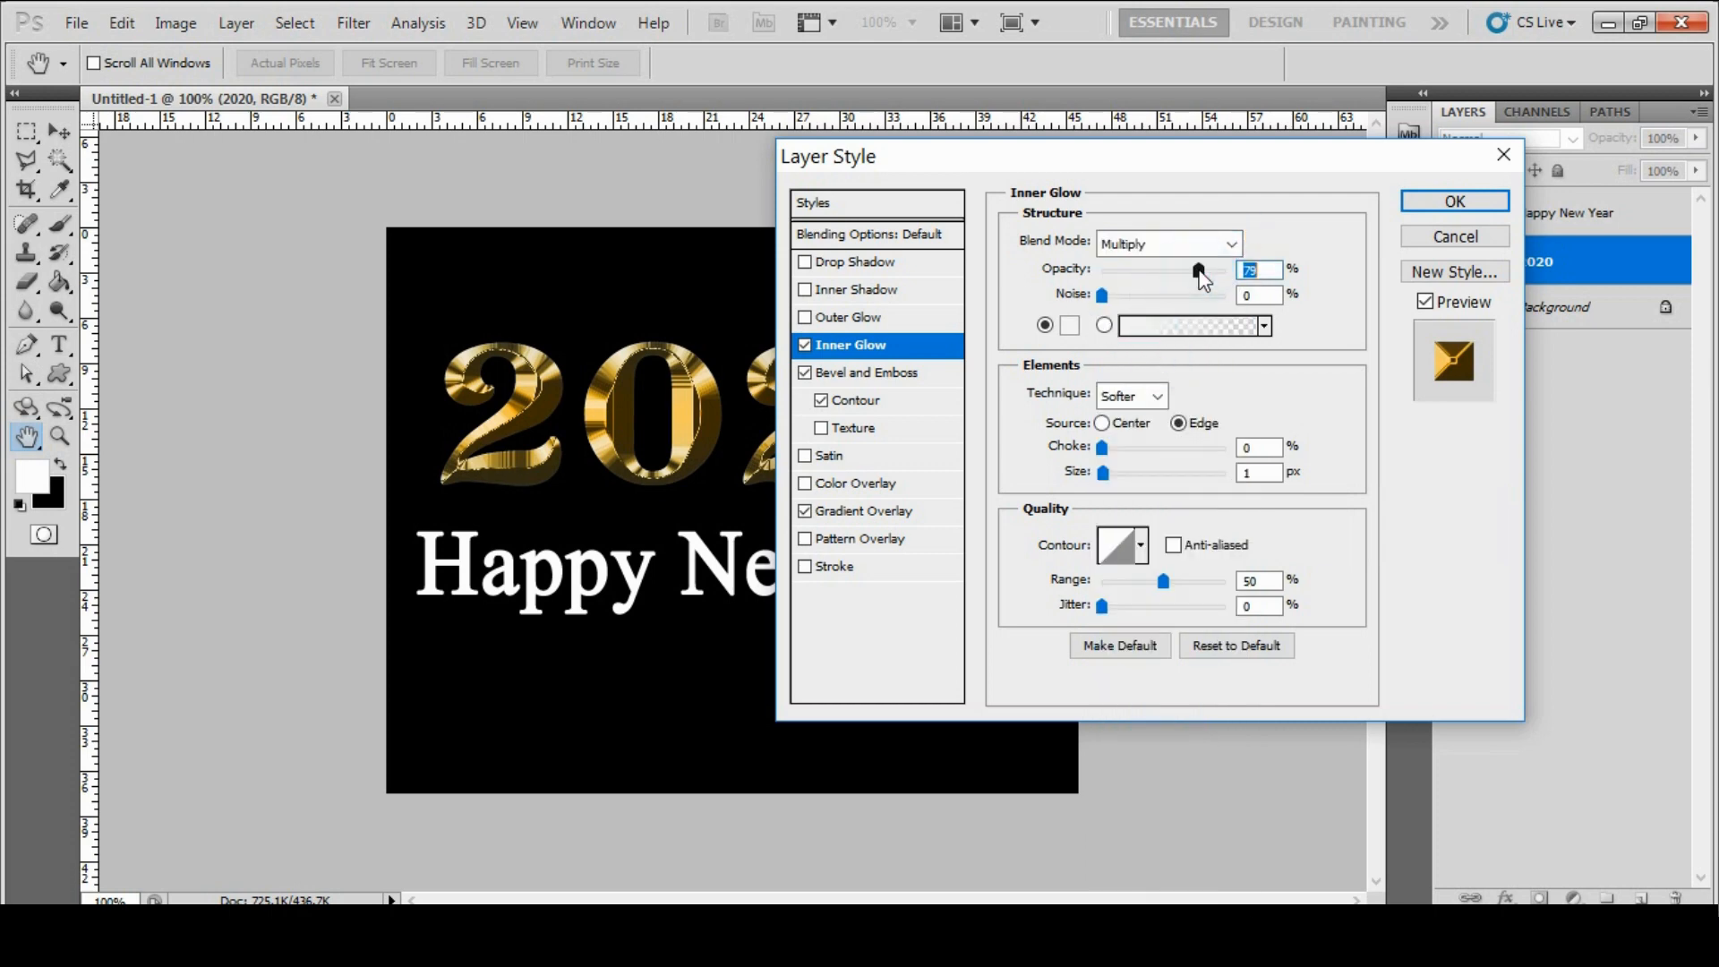
text(50)
Set the 2020 text's Inner Glow colour to orange E8801F.
click(1070, 325)
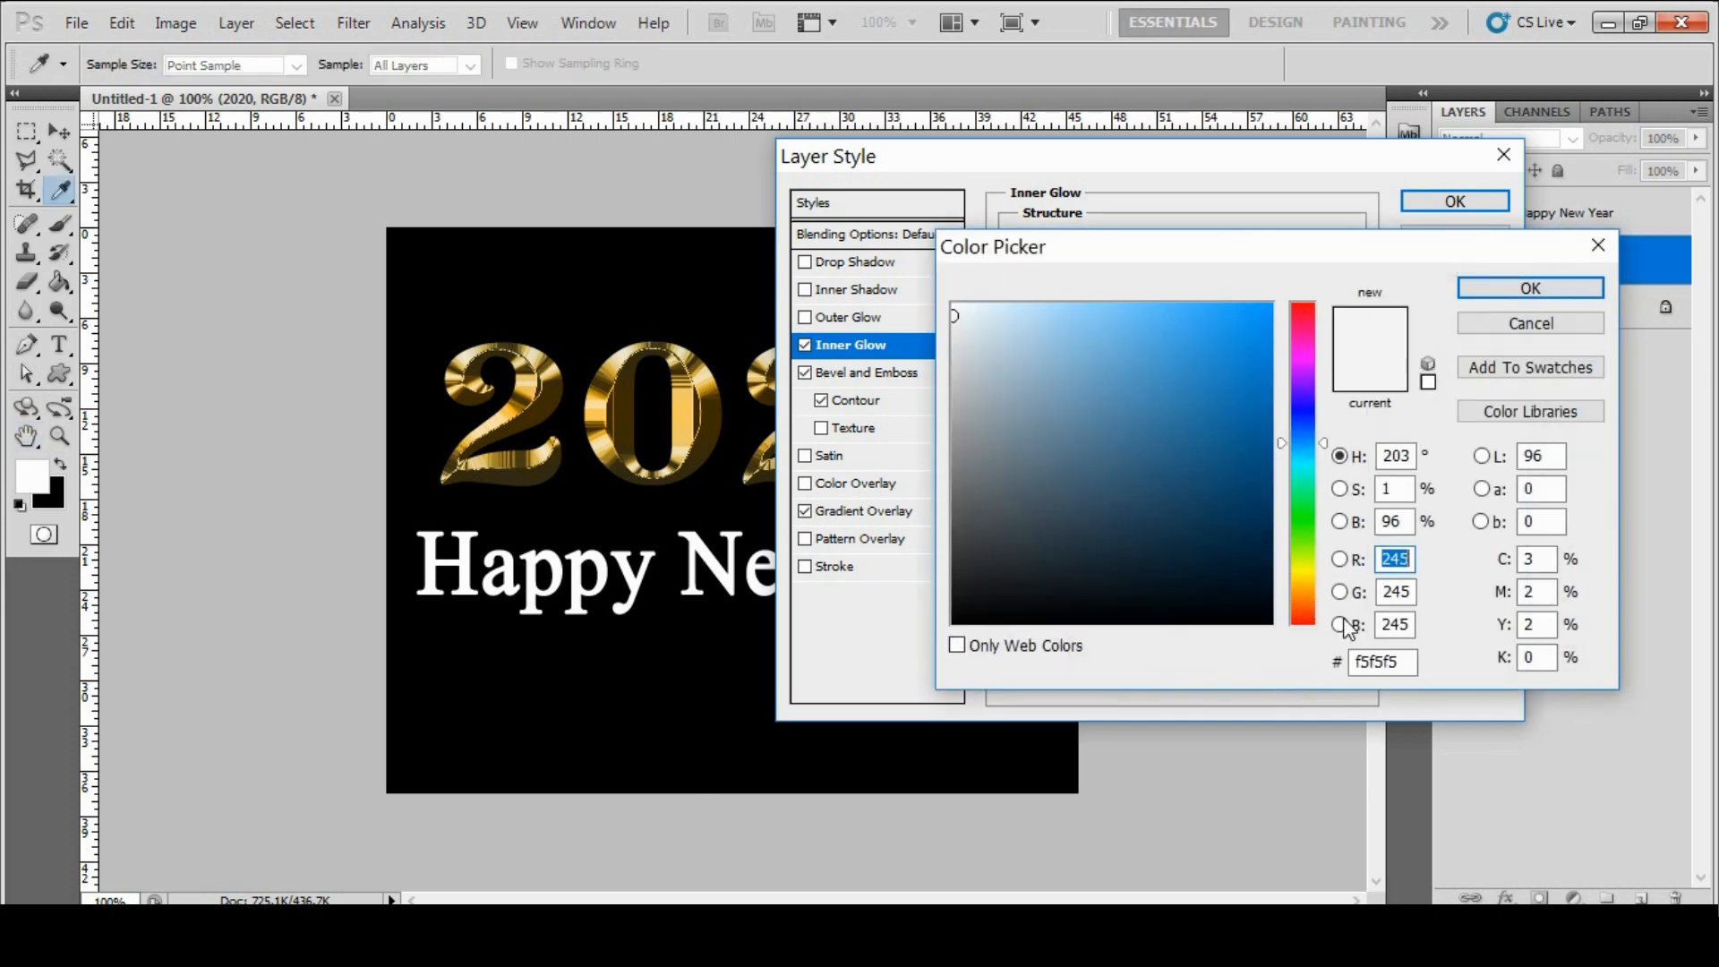
double_click(1399, 662)
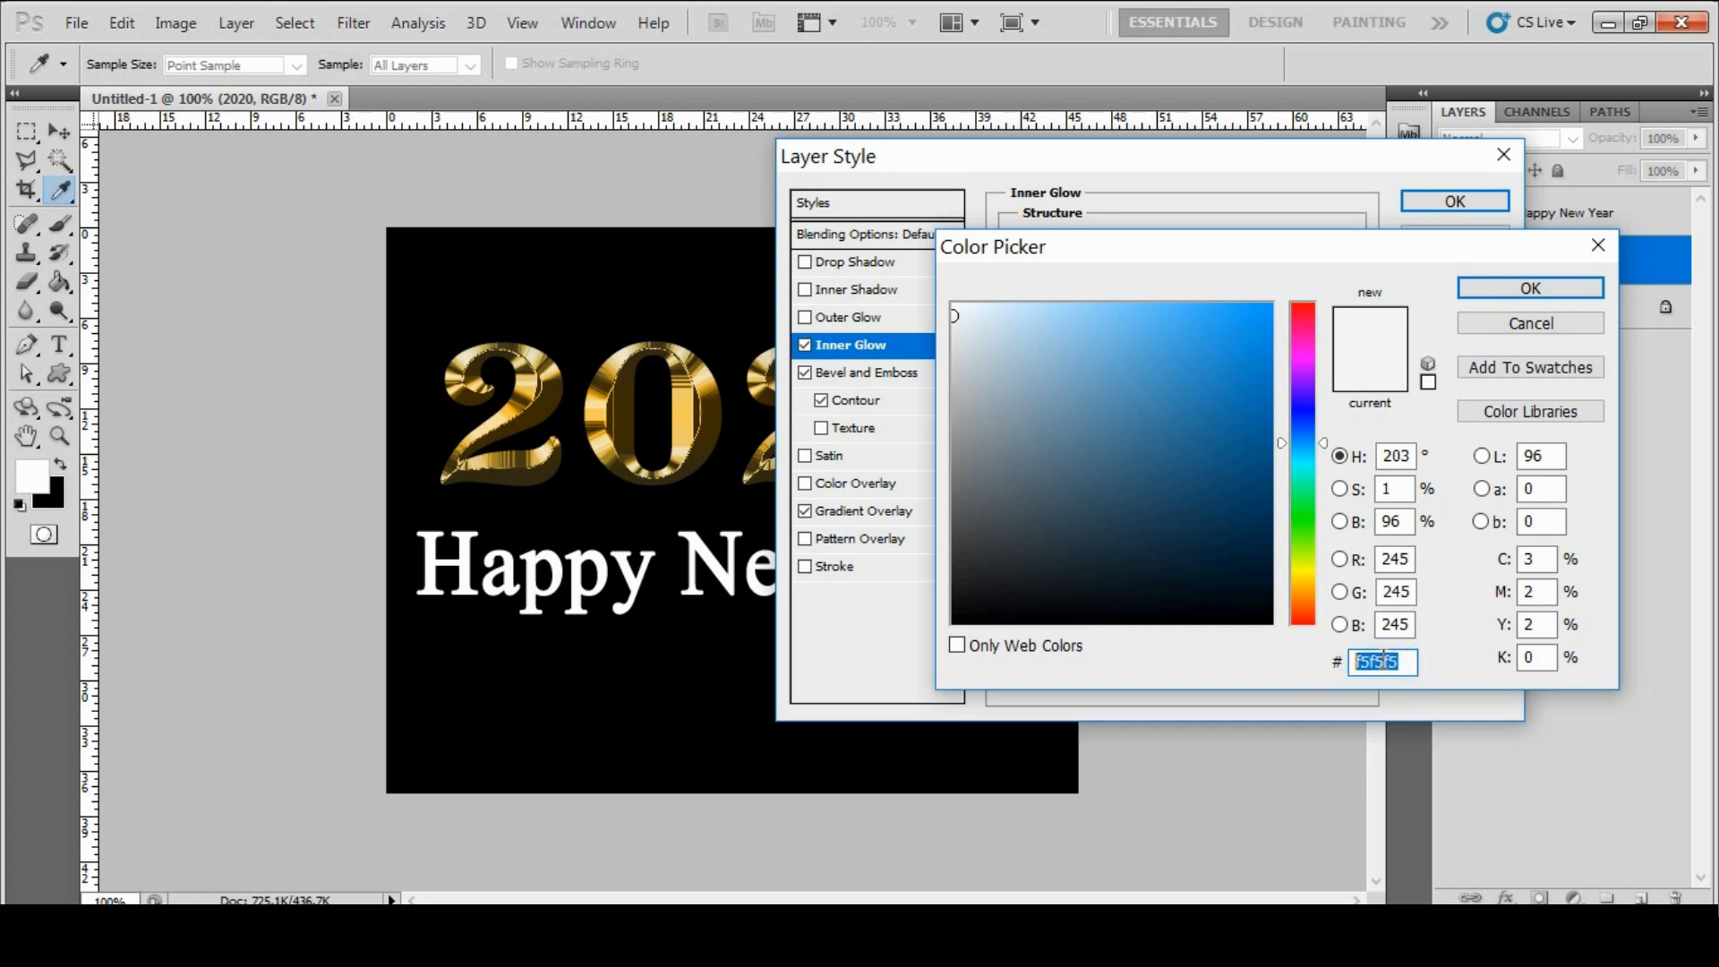
text(E)
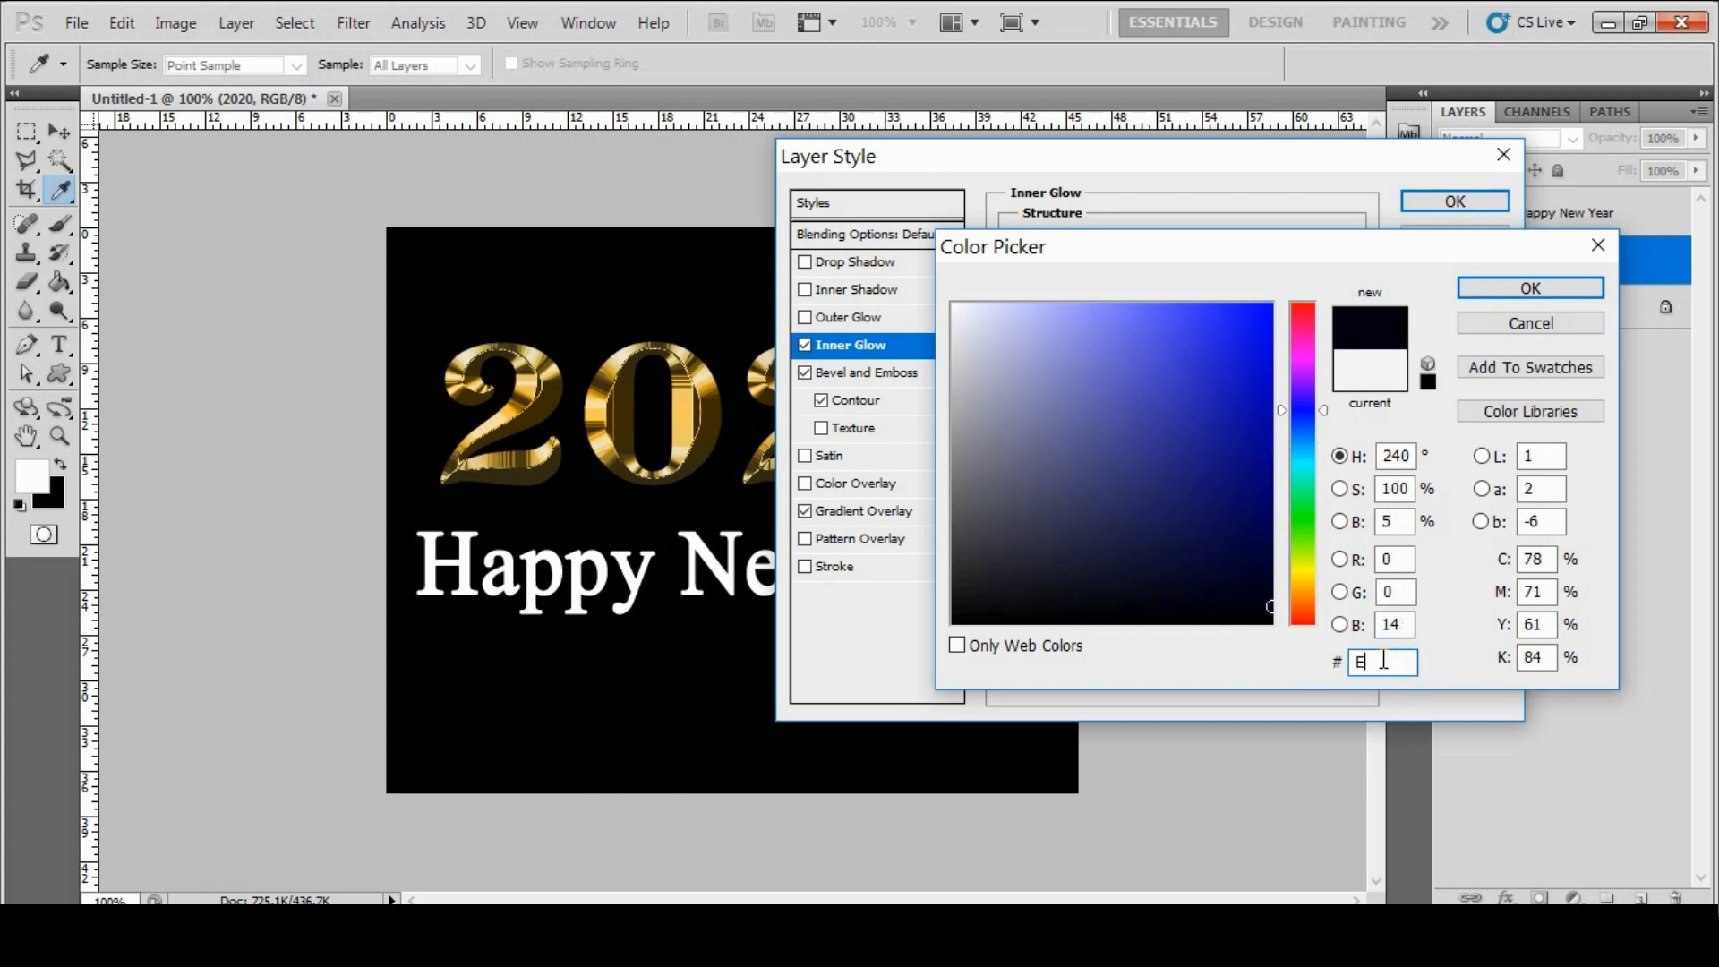
text(8801F)
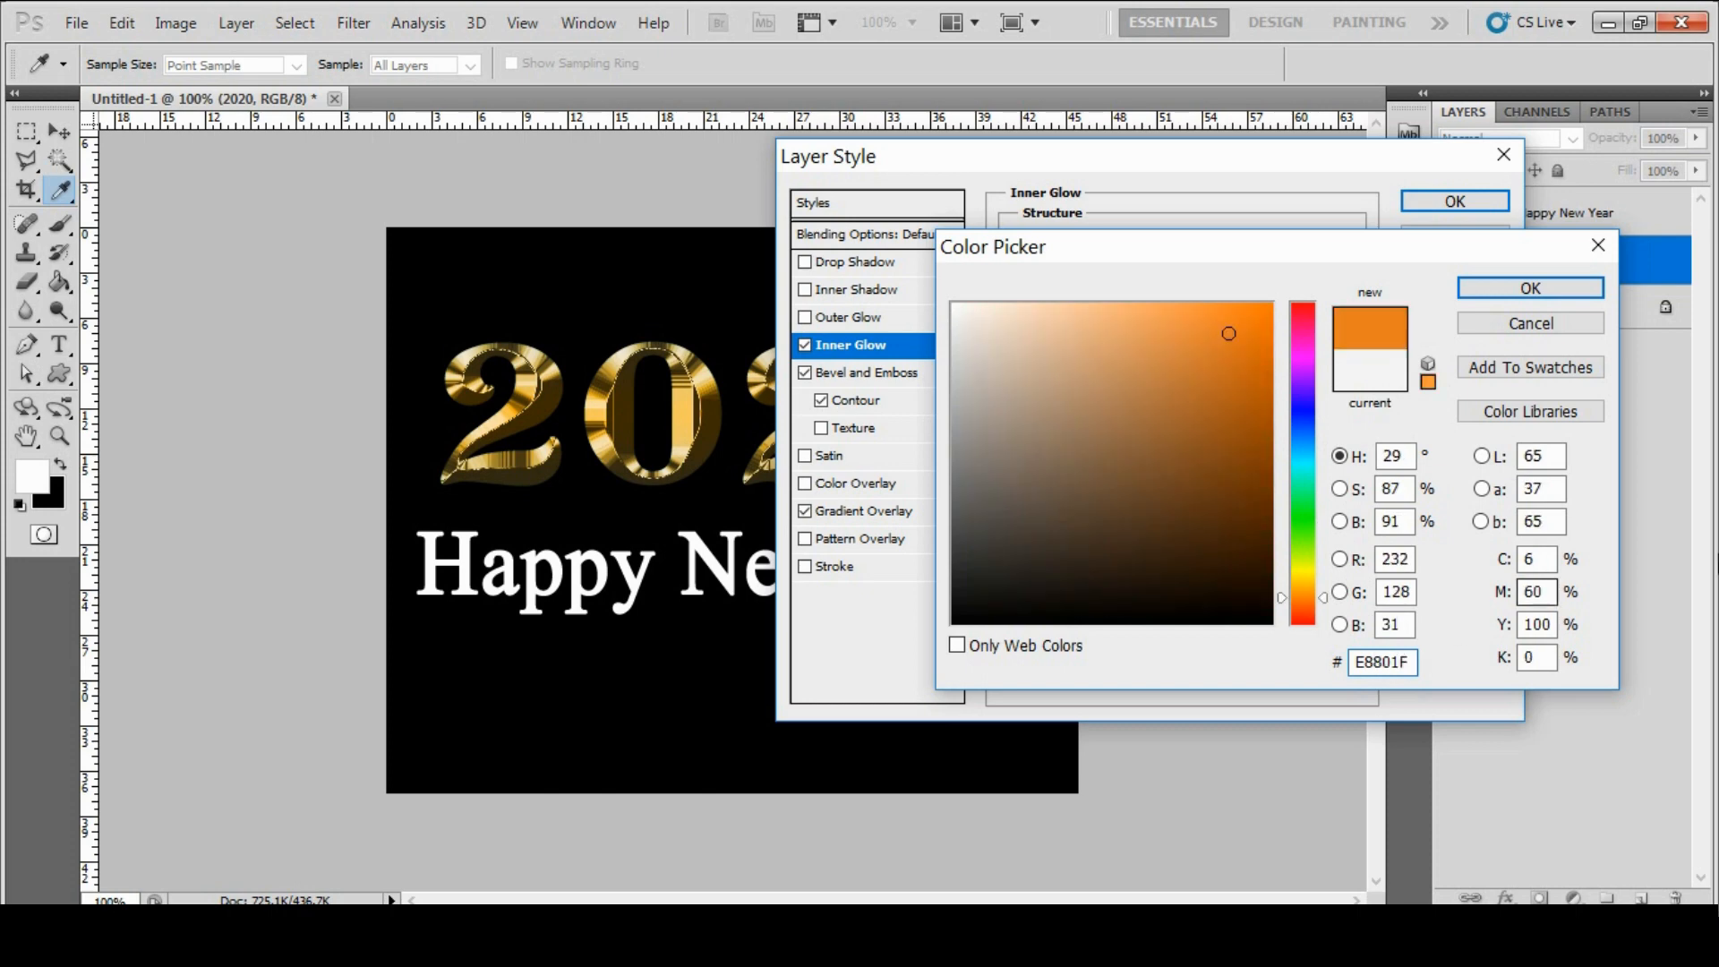
click(1481, 291)
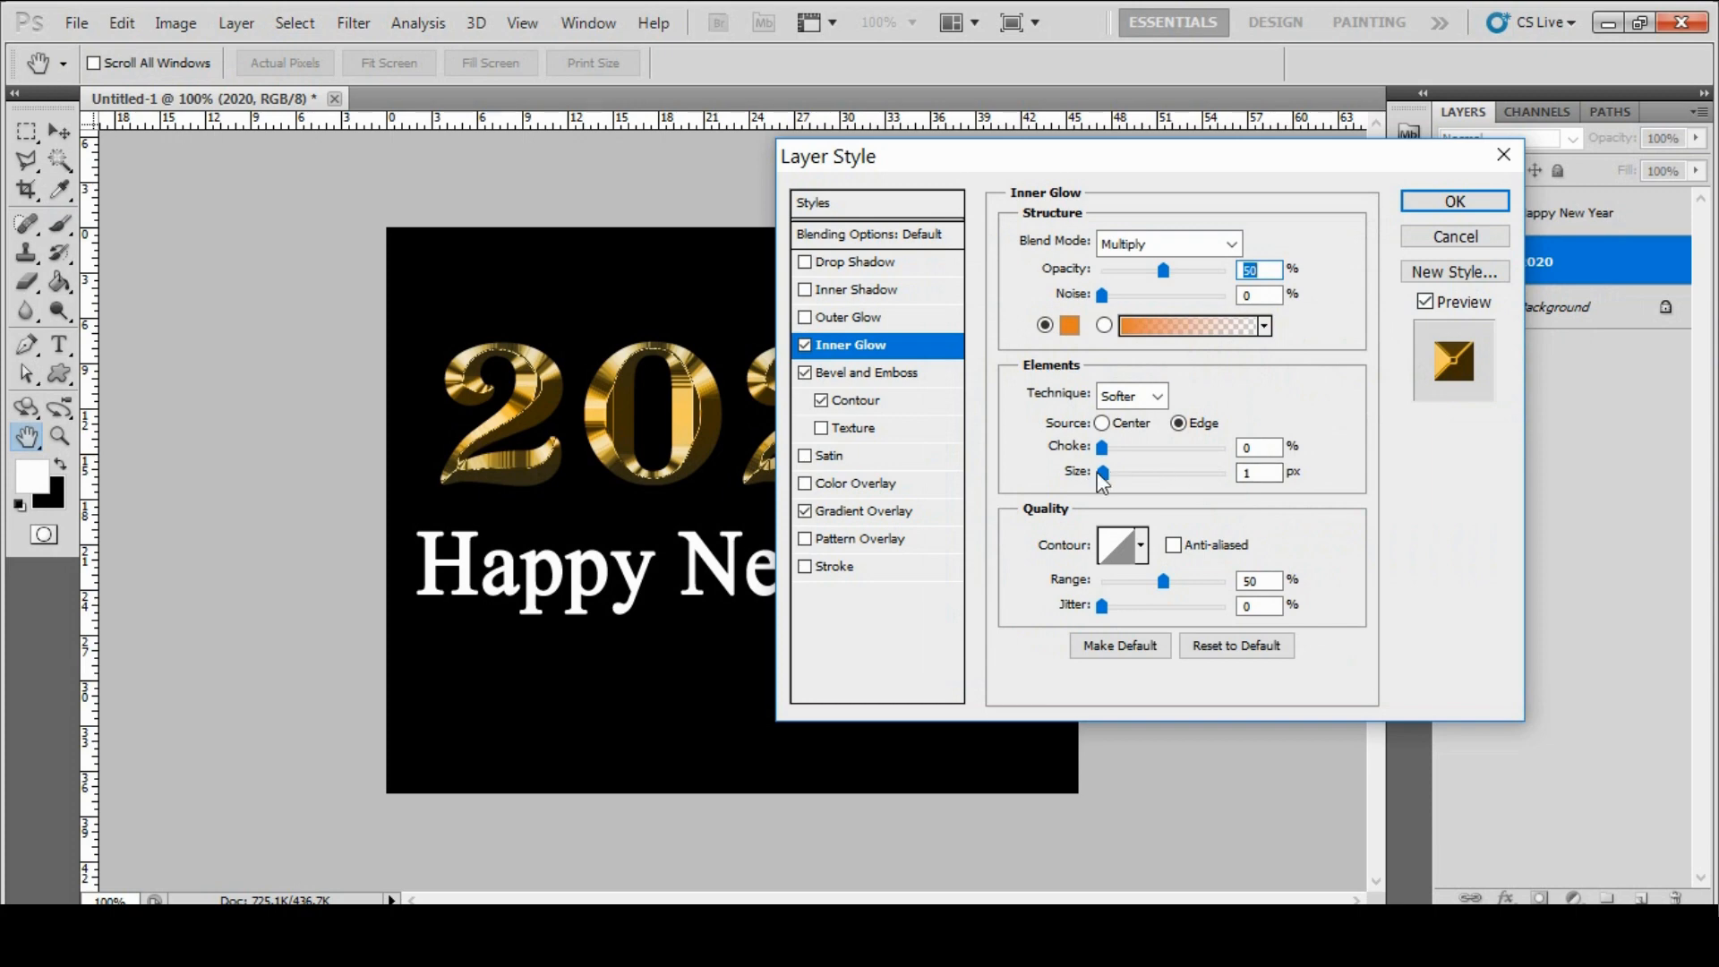
Set the Inner Glow size to 15 px and accept the 2020 text's layer style.
drag(1103, 474, 1096, 476)
text(15)
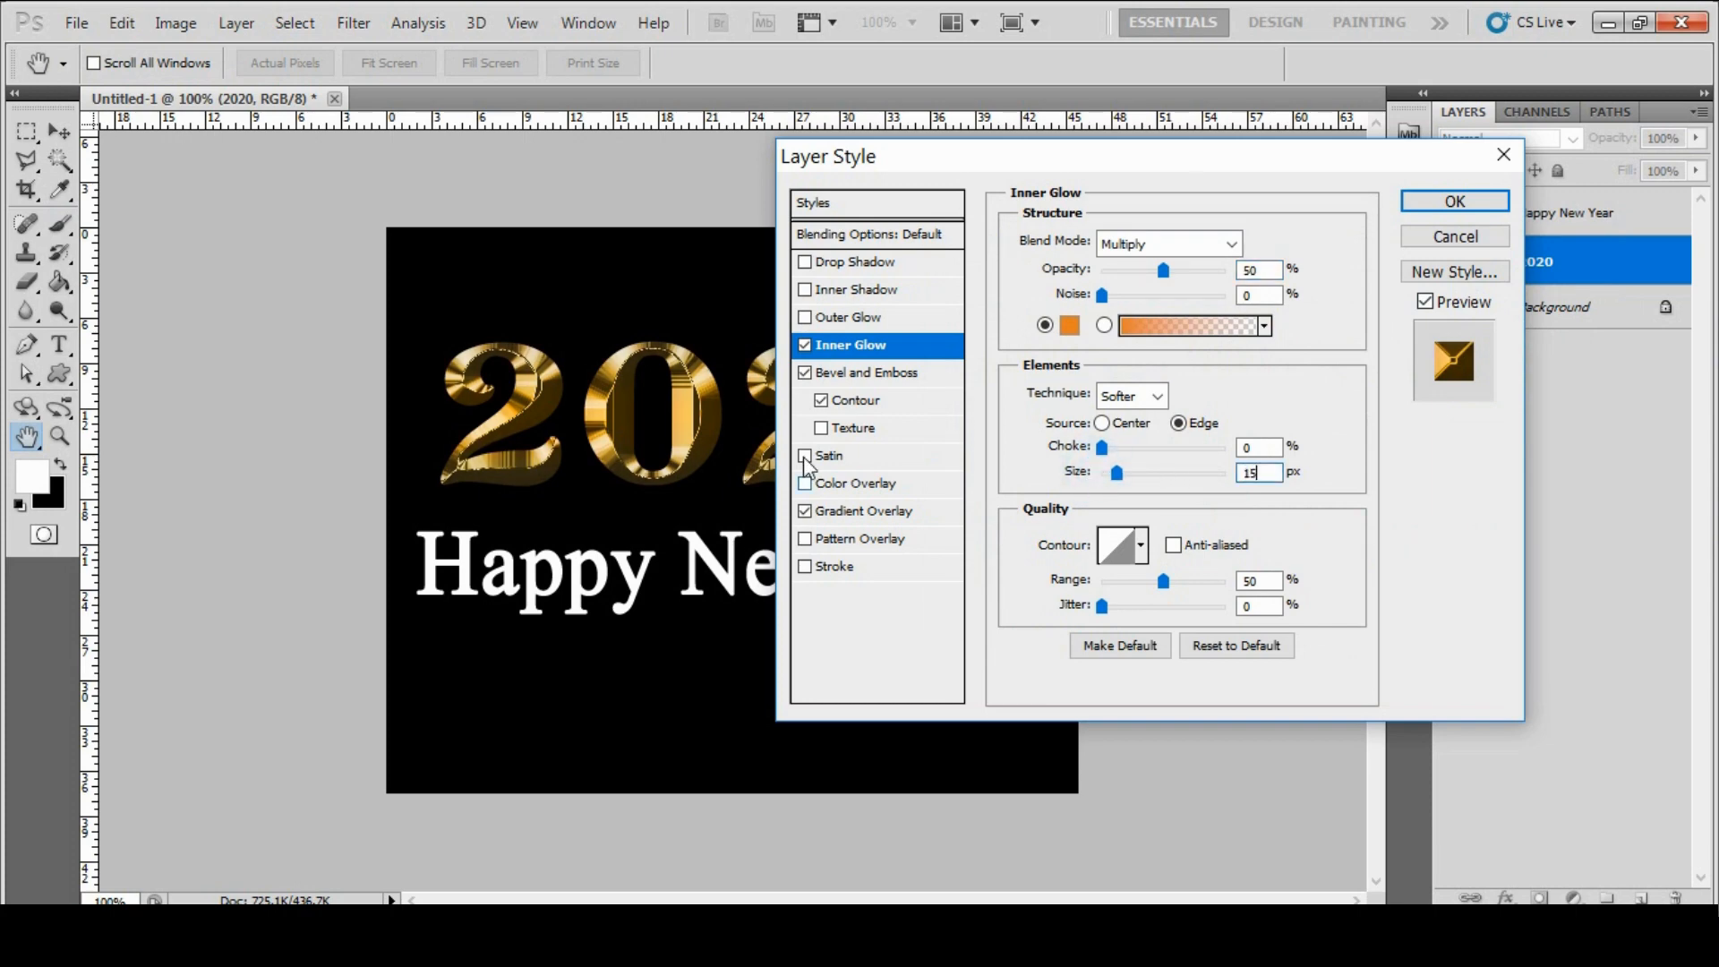
click(1455, 201)
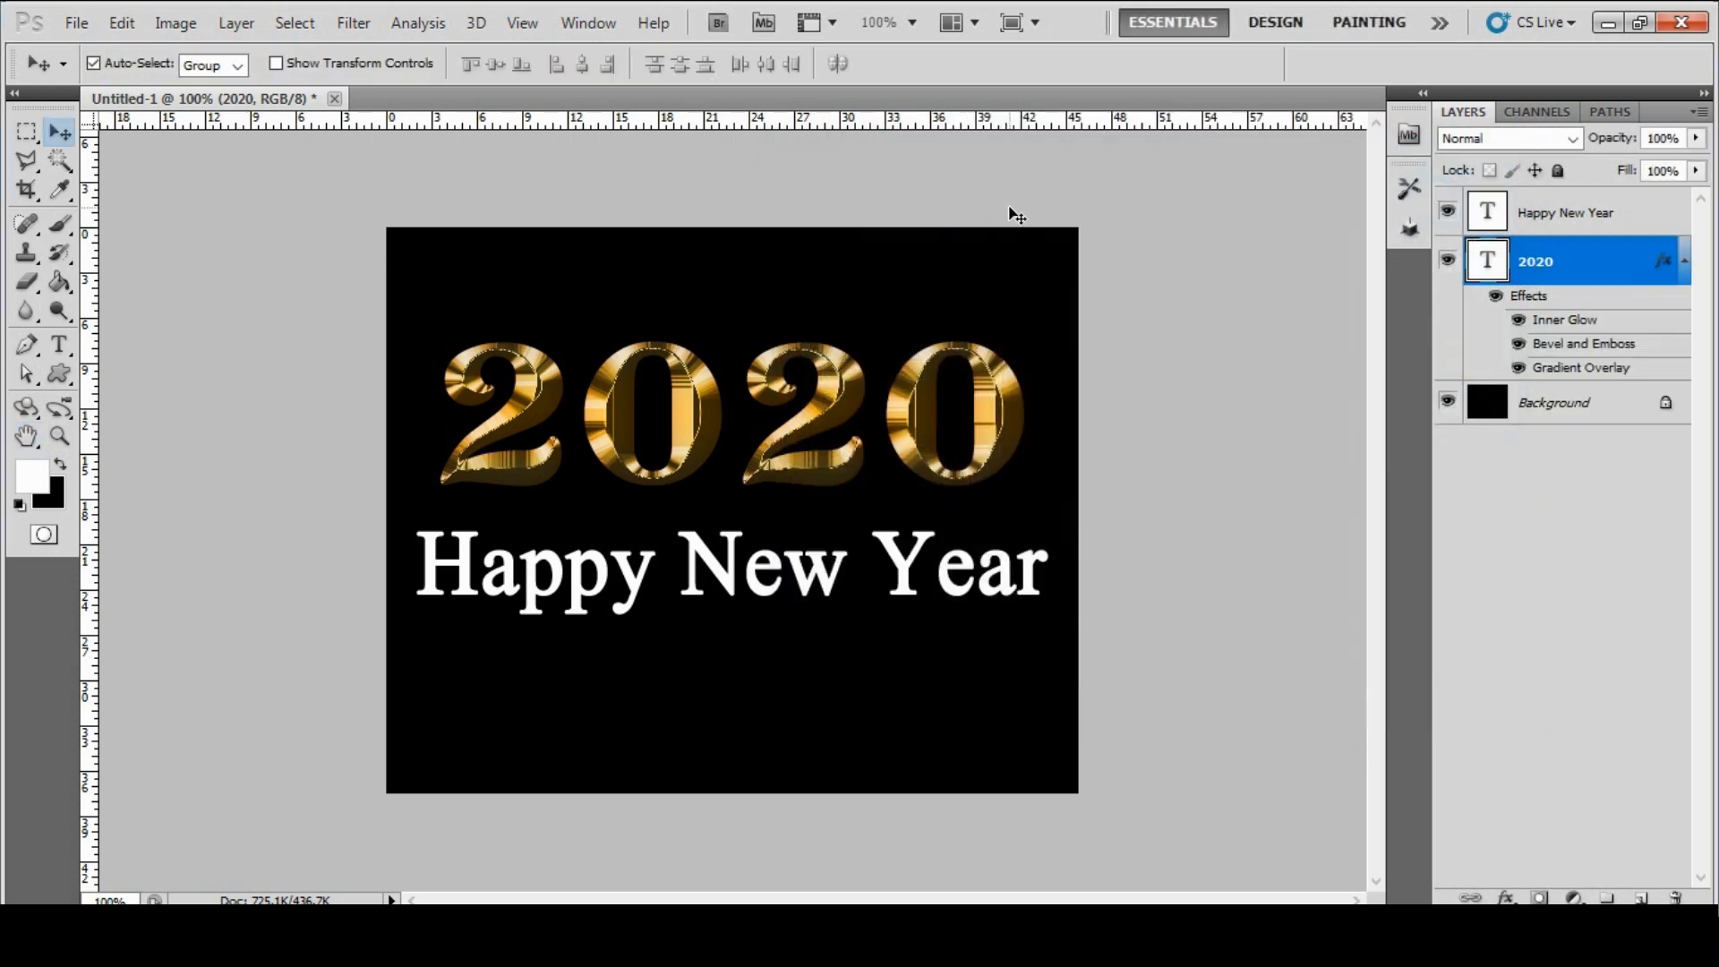
Copy the 2020 layer's style onto the Happy New Year text layer and collapse both layers' effects lists.
right_click(1599, 261)
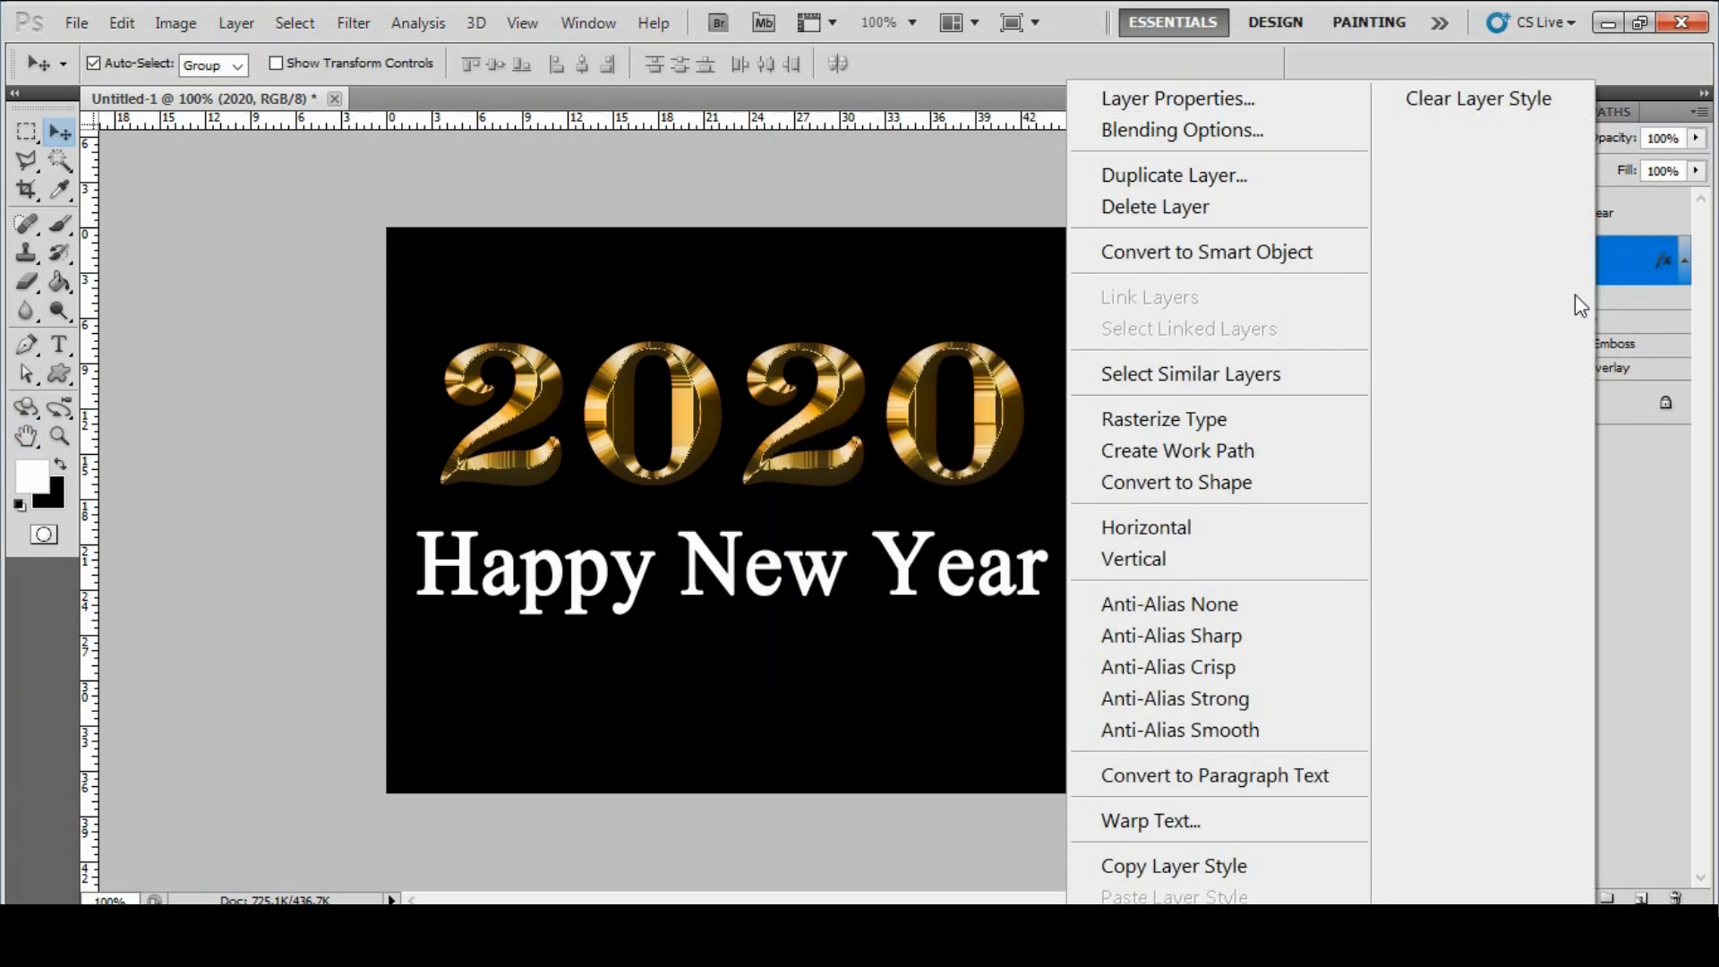
click(1216, 863)
click(1610, 216)
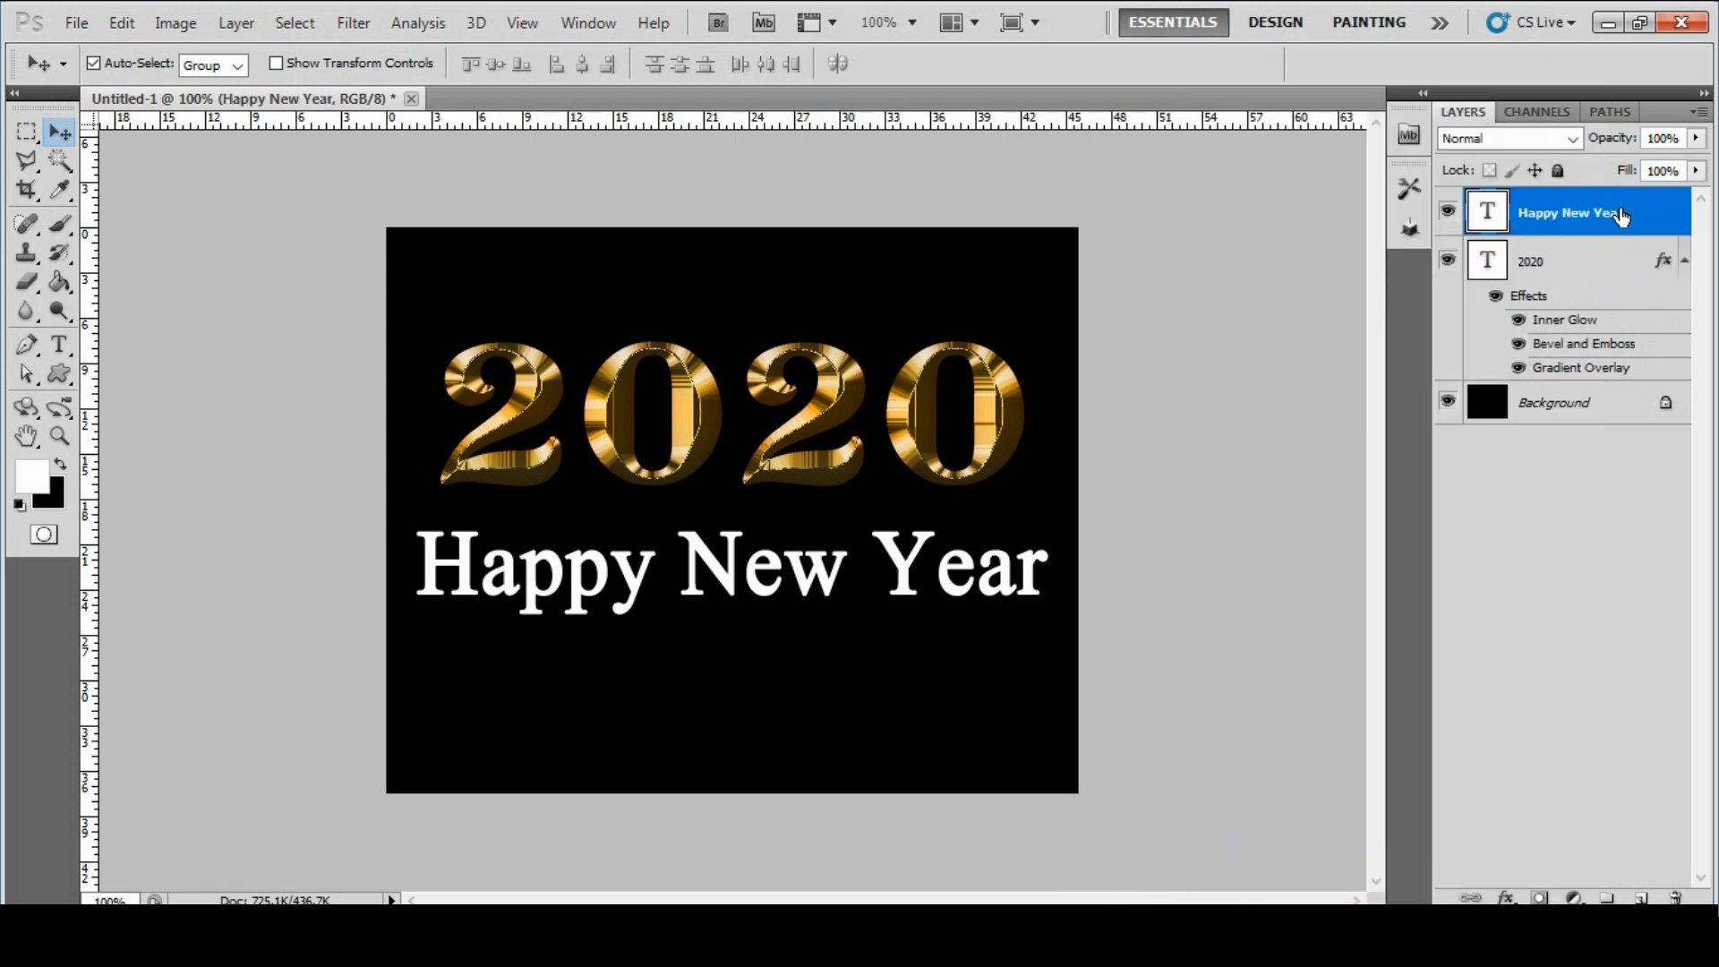
right_click(1619, 211)
click(1240, 895)
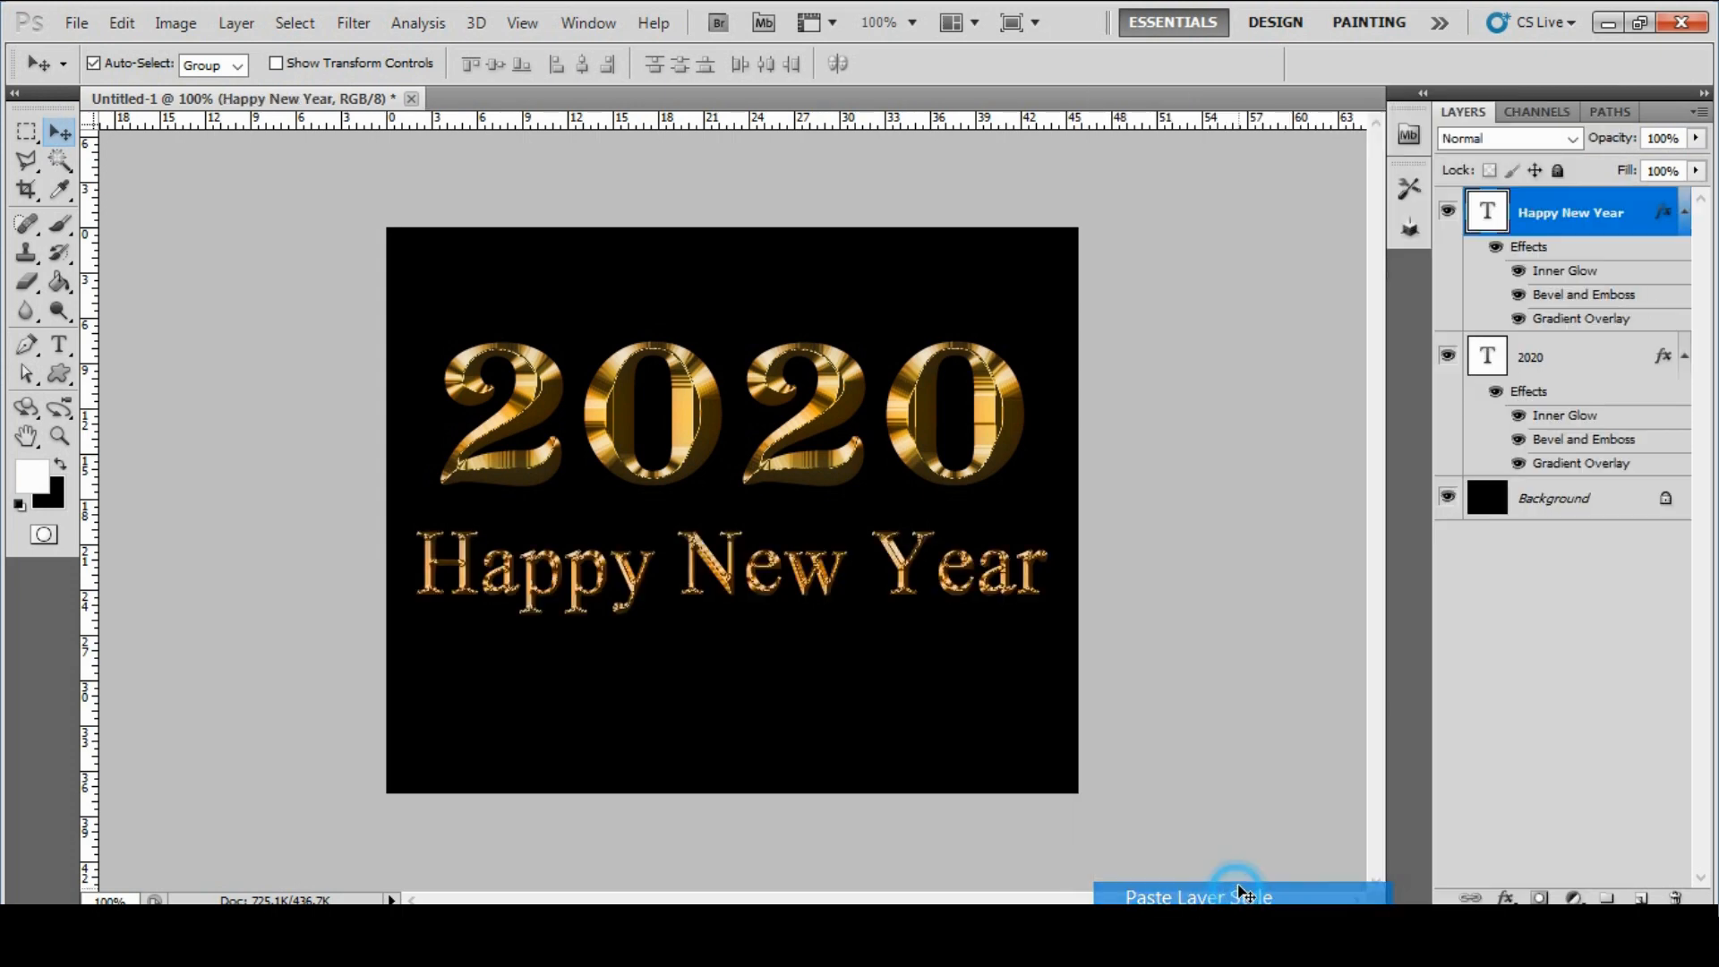
click(1685, 215)
click(1683, 260)
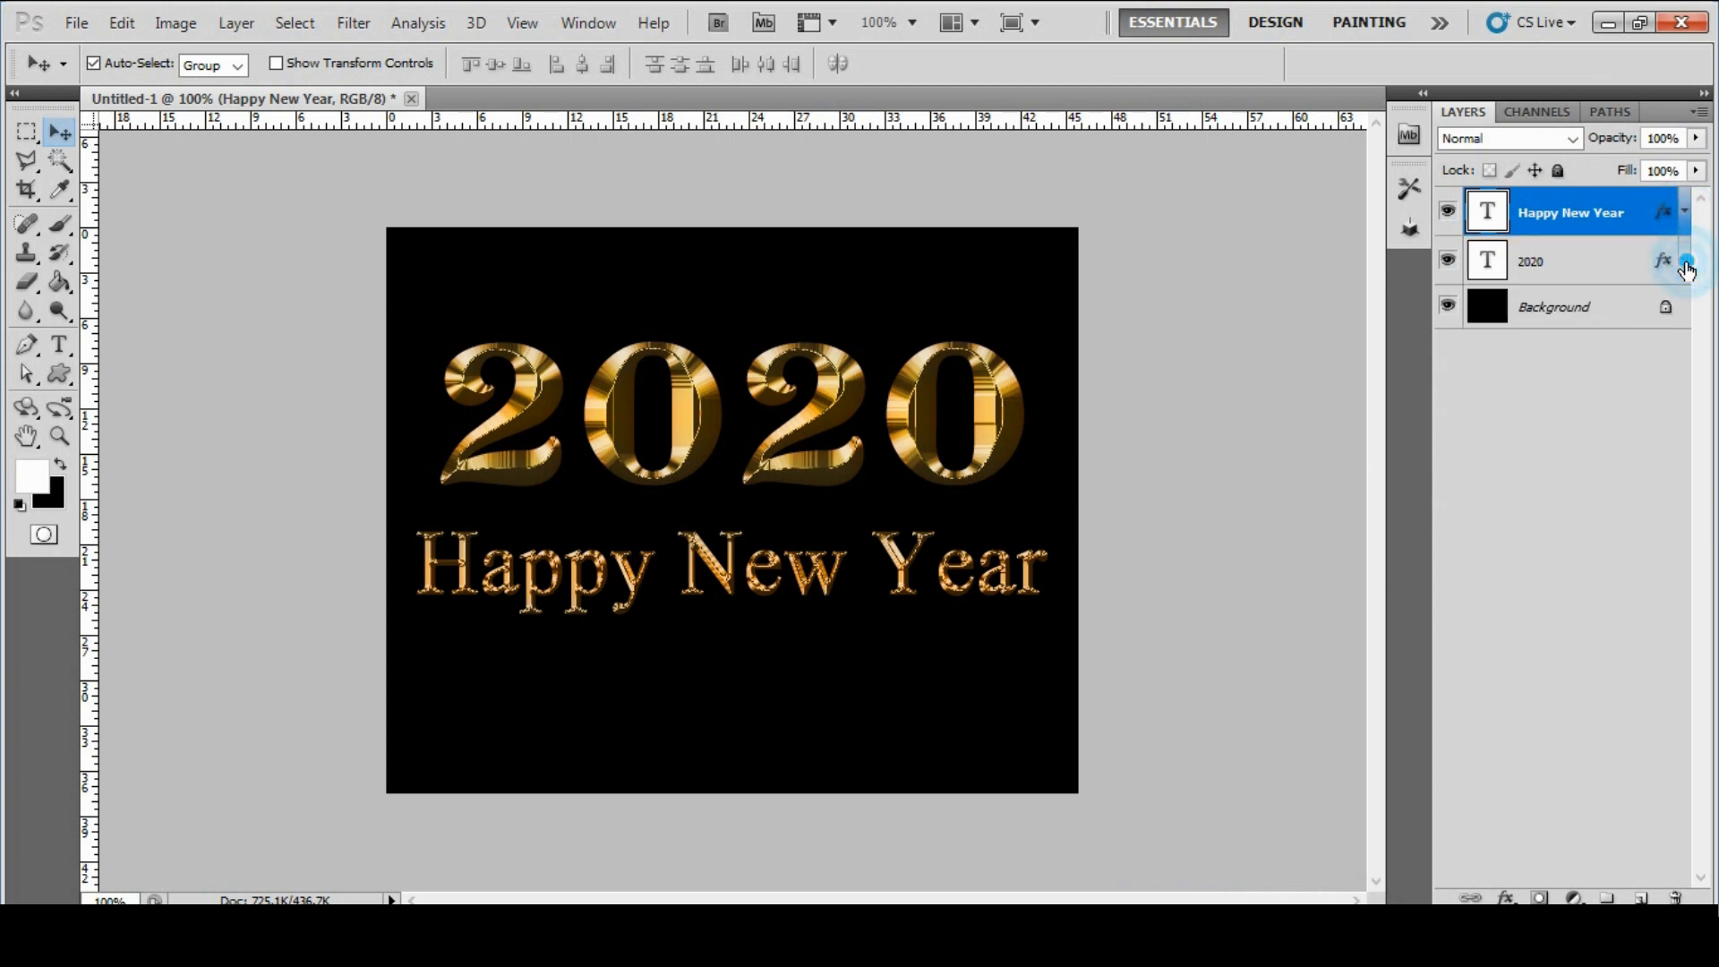
Add a new layer above the text and set the Brush tool to the second 1046 px star tip, resized to 33 px.
click(1640, 898)
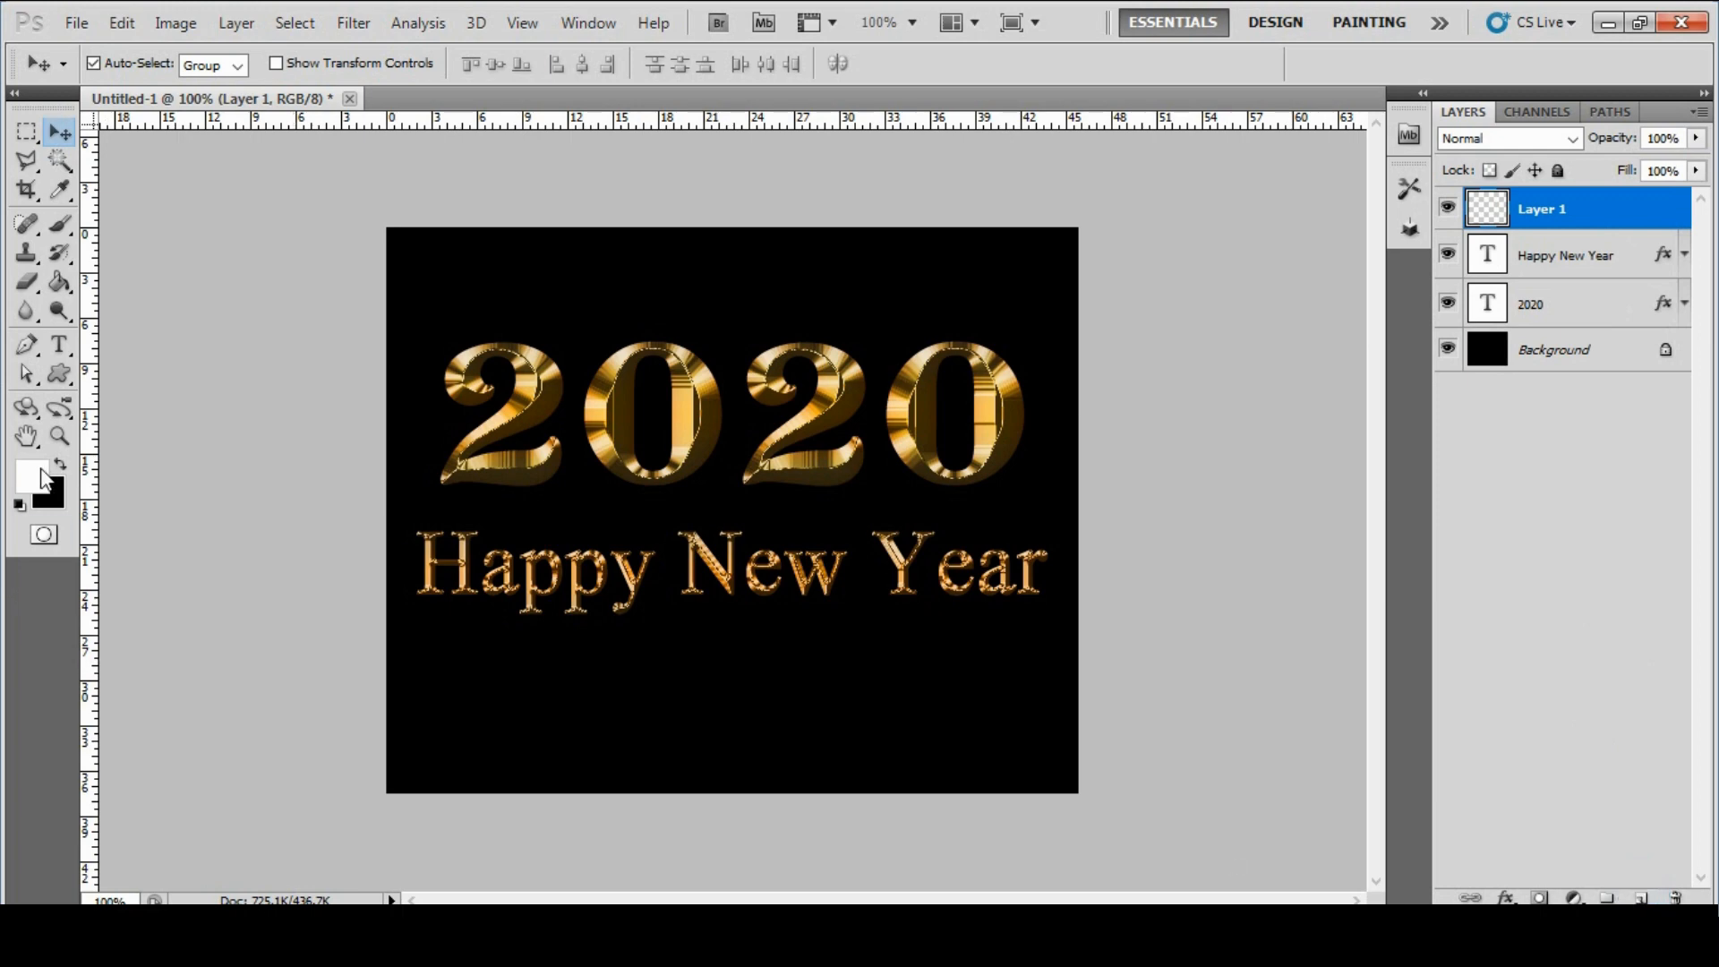
click(61, 228)
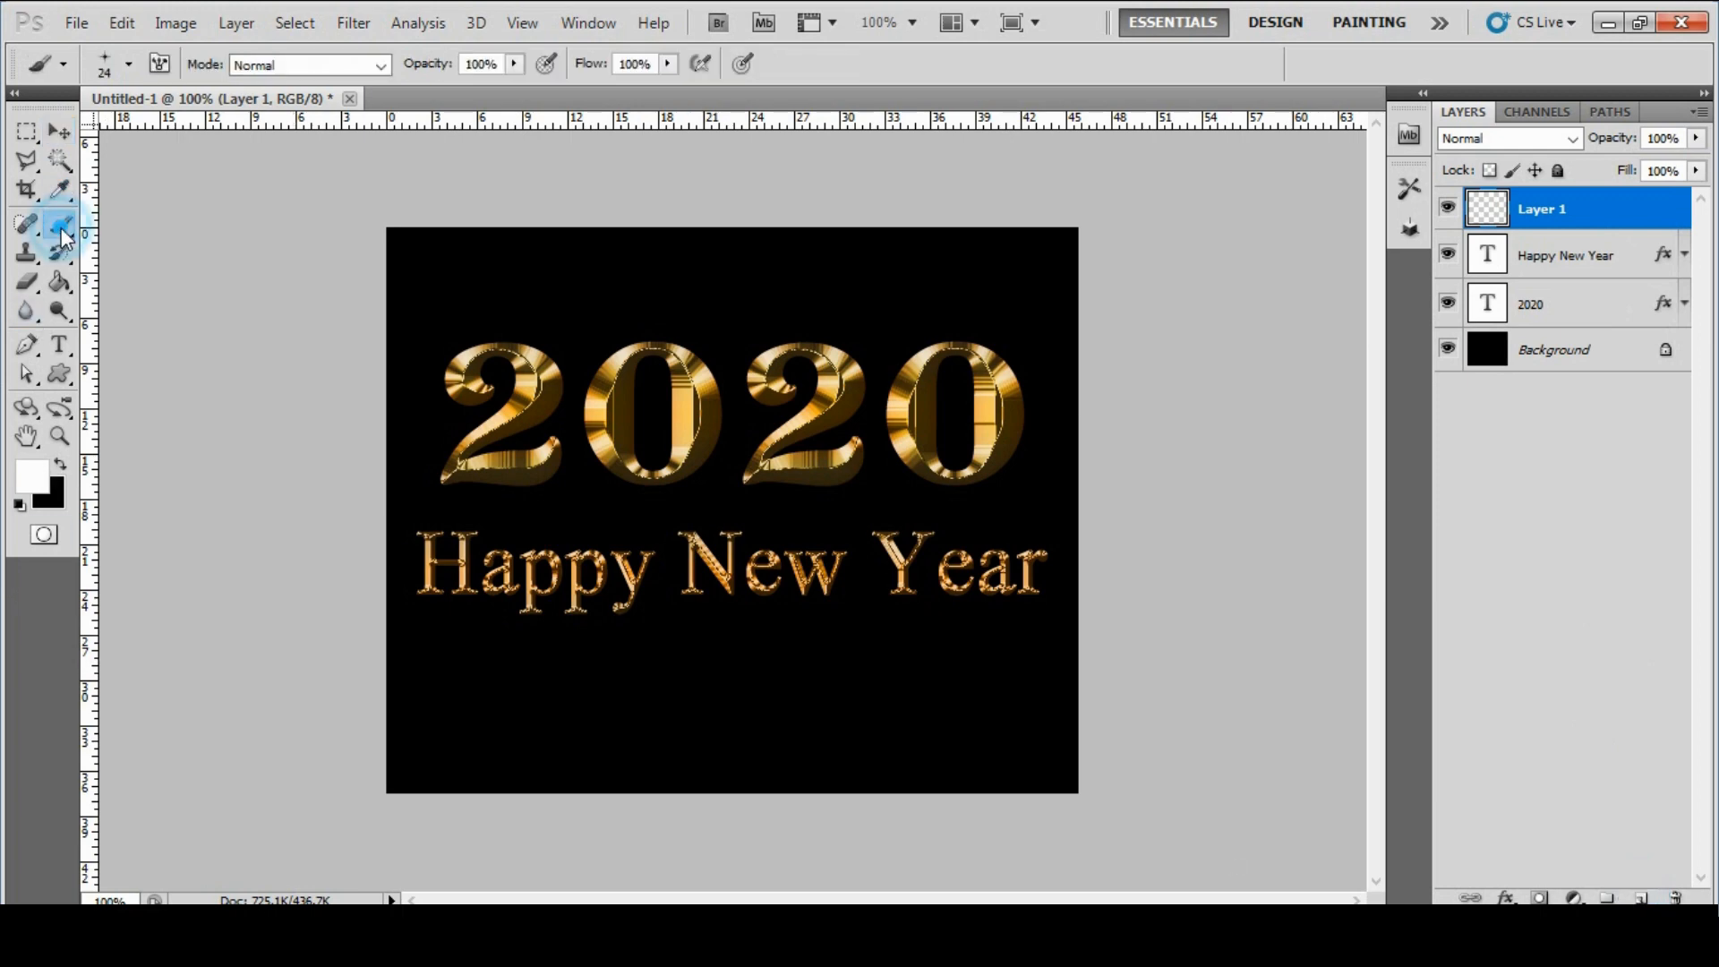
click(129, 68)
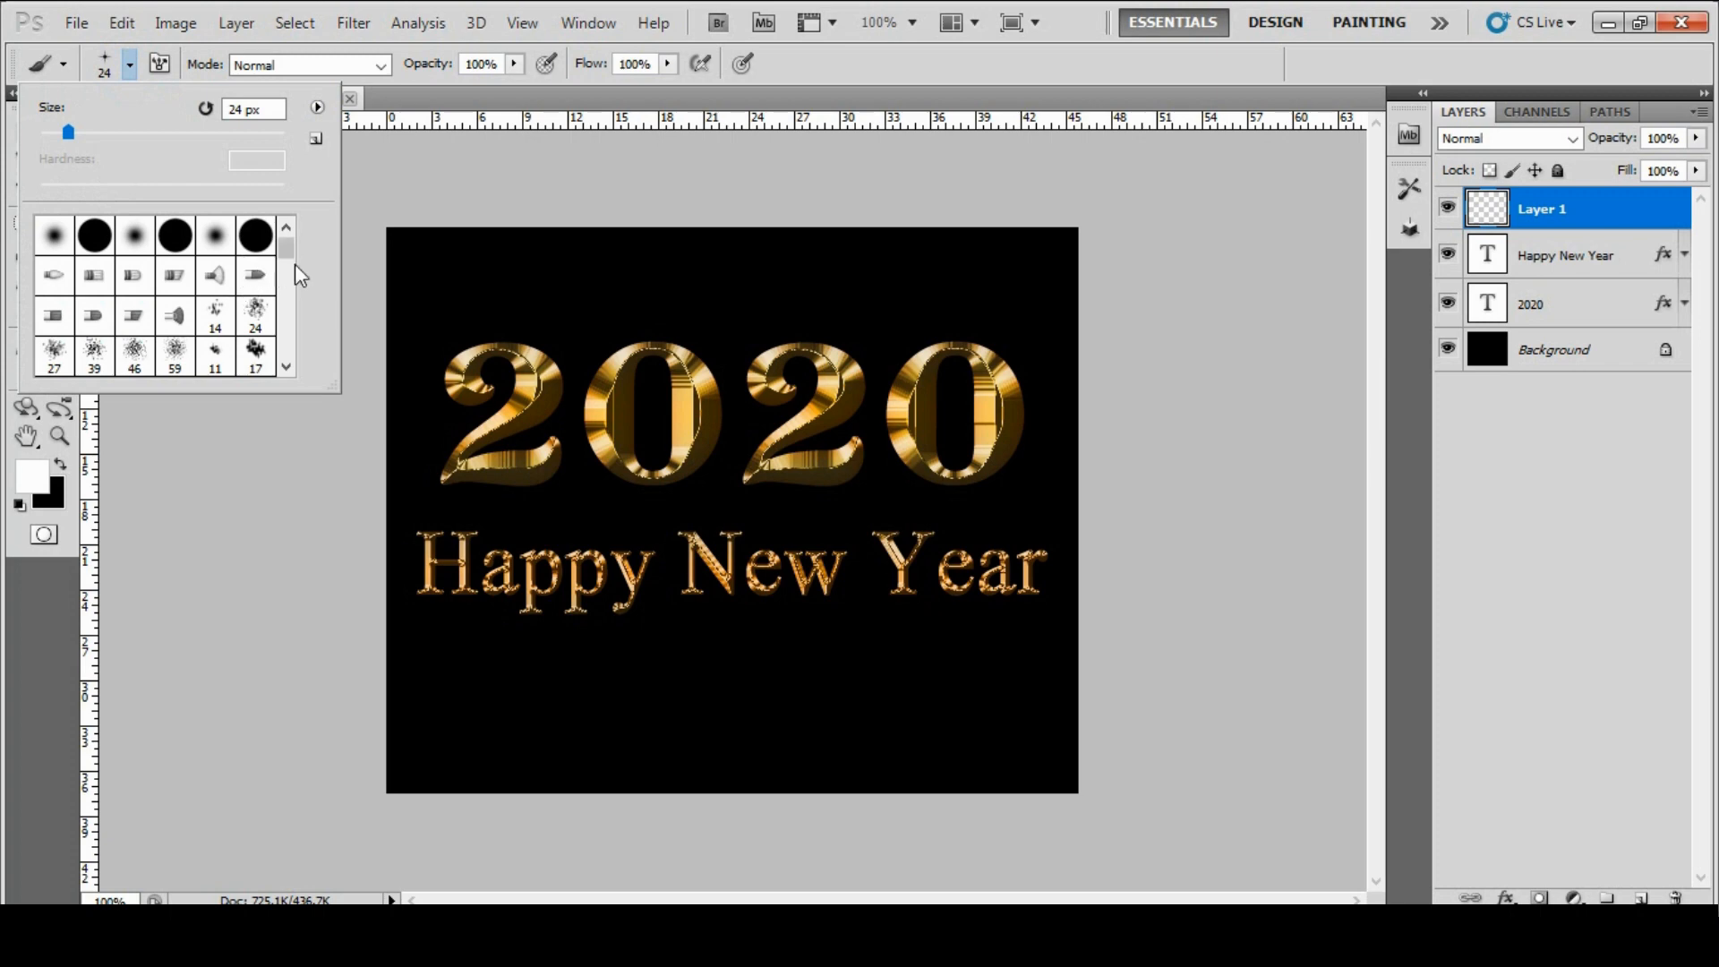
drag(285, 239, 285, 340)
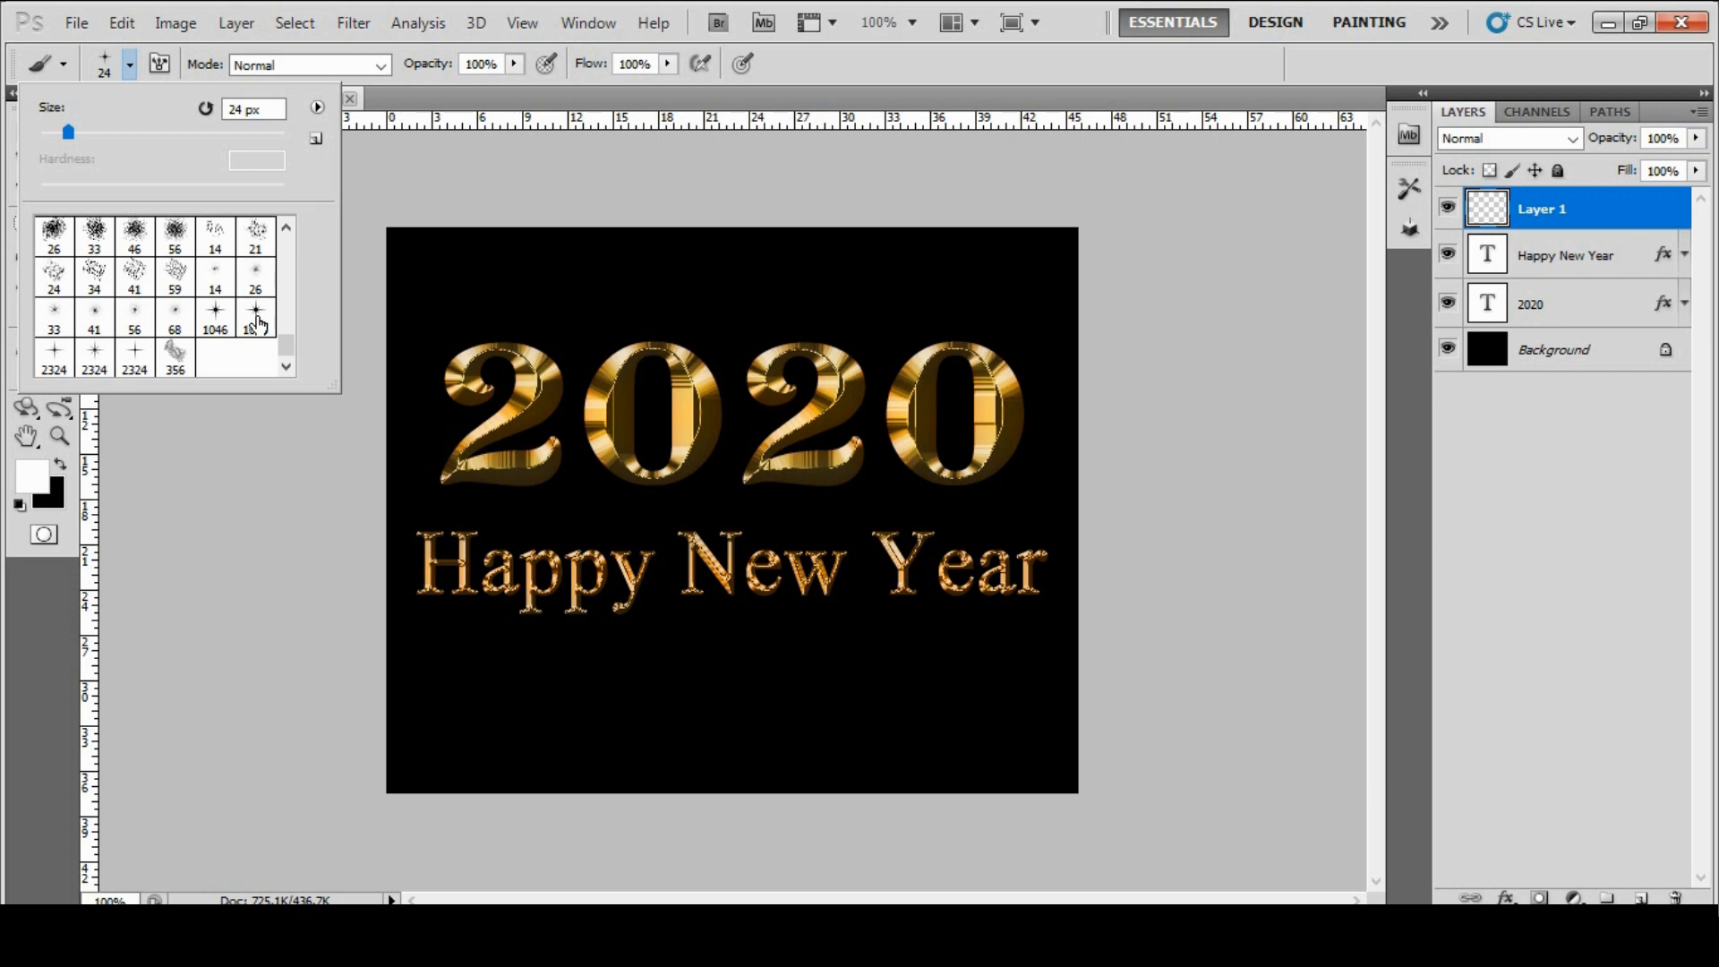
click(256, 318)
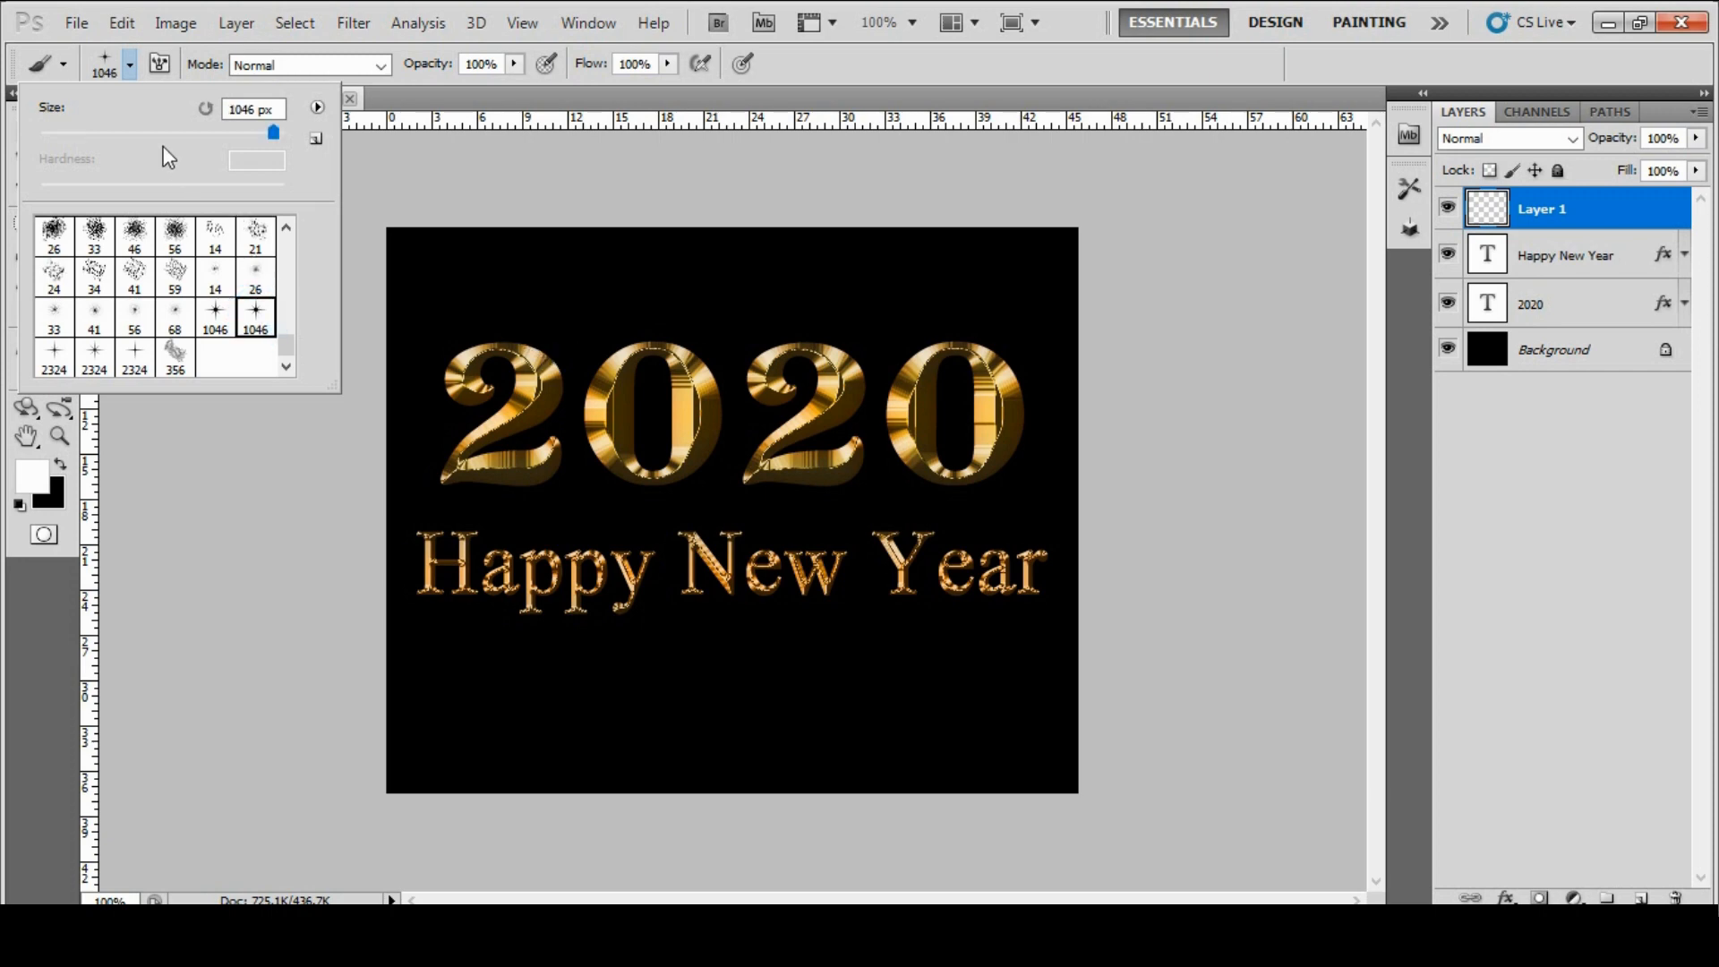
click(92, 134)
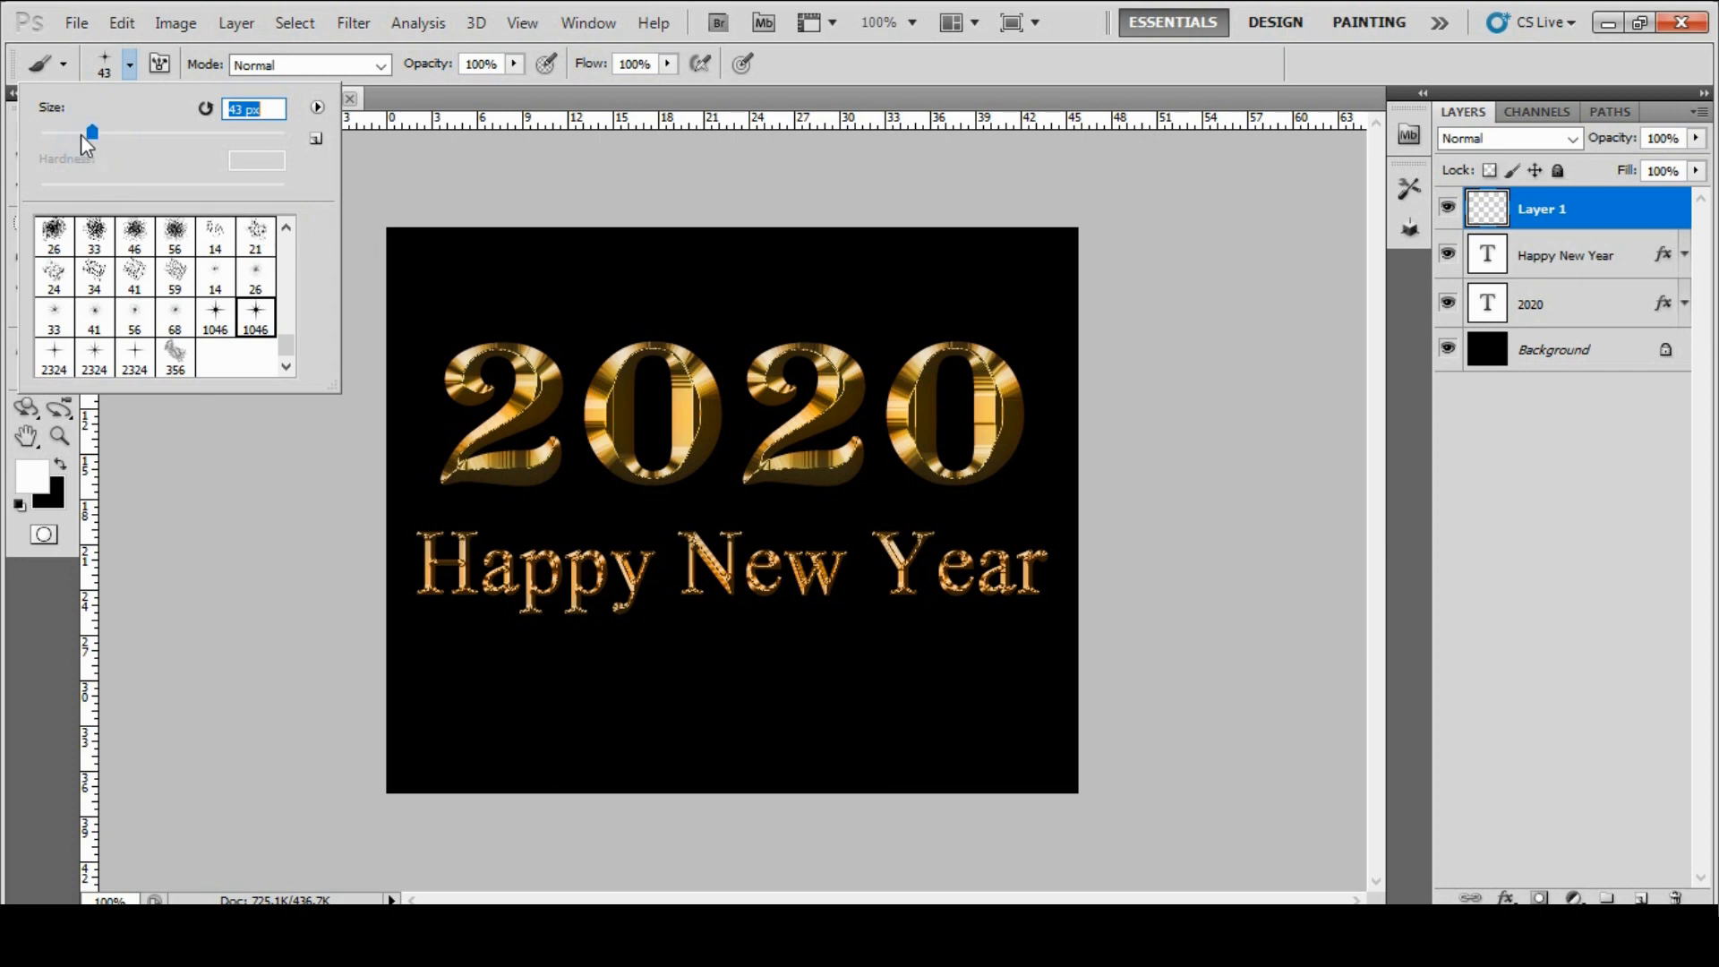
mouse_move(86, 134)
mouse_down()
mouse_move(59, 135)
mouse_move(81, 134)
mouse_up()
Stamp single white star sparkles along the edges and highlights of all four 2020 digits on the new layer.
click(538, 343)
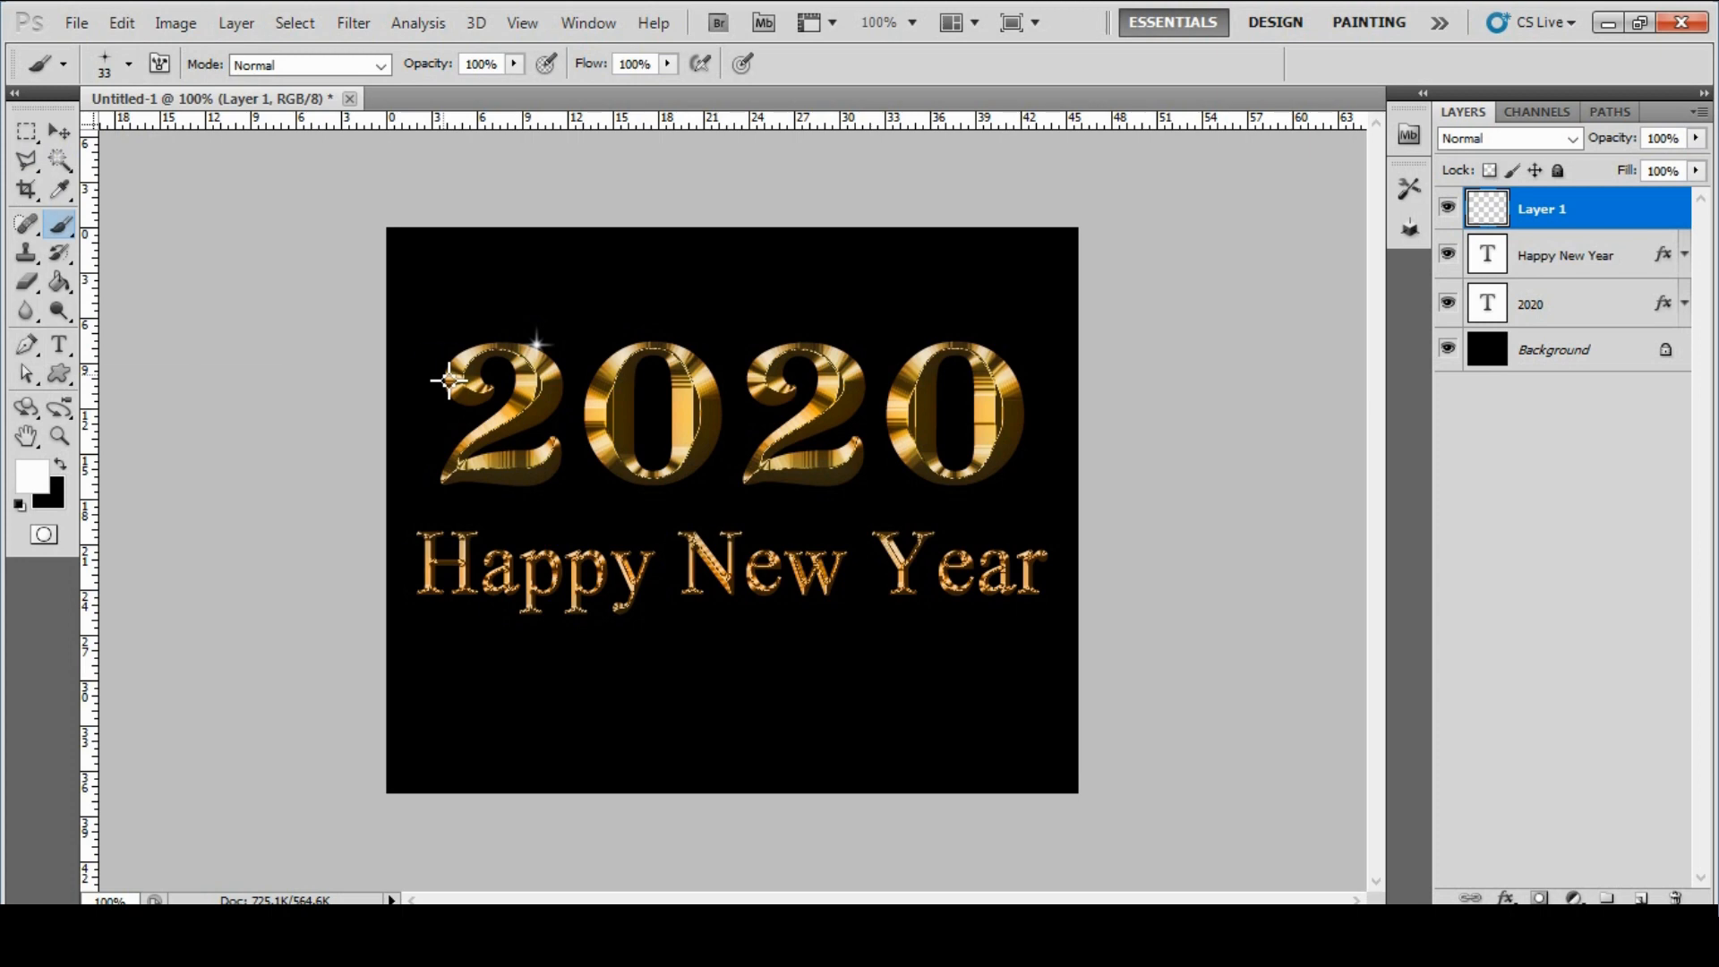
click(443, 374)
click(478, 411)
click(544, 442)
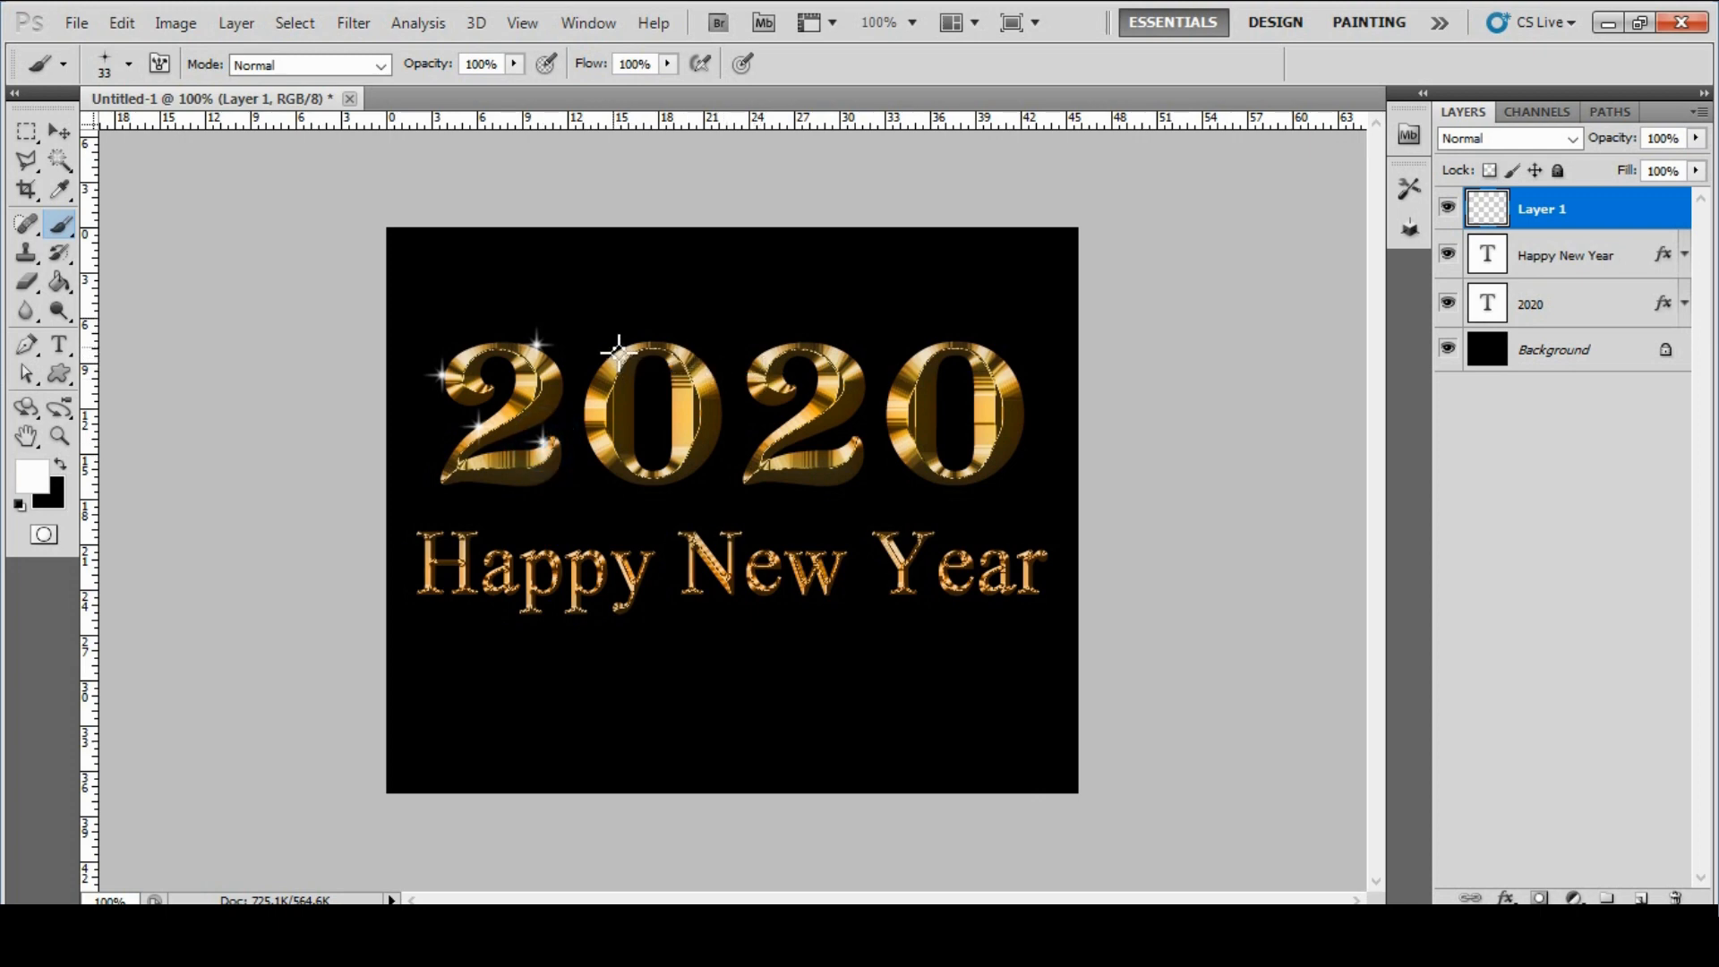
click(615, 345)
click(722, 378)
click(658, 462)
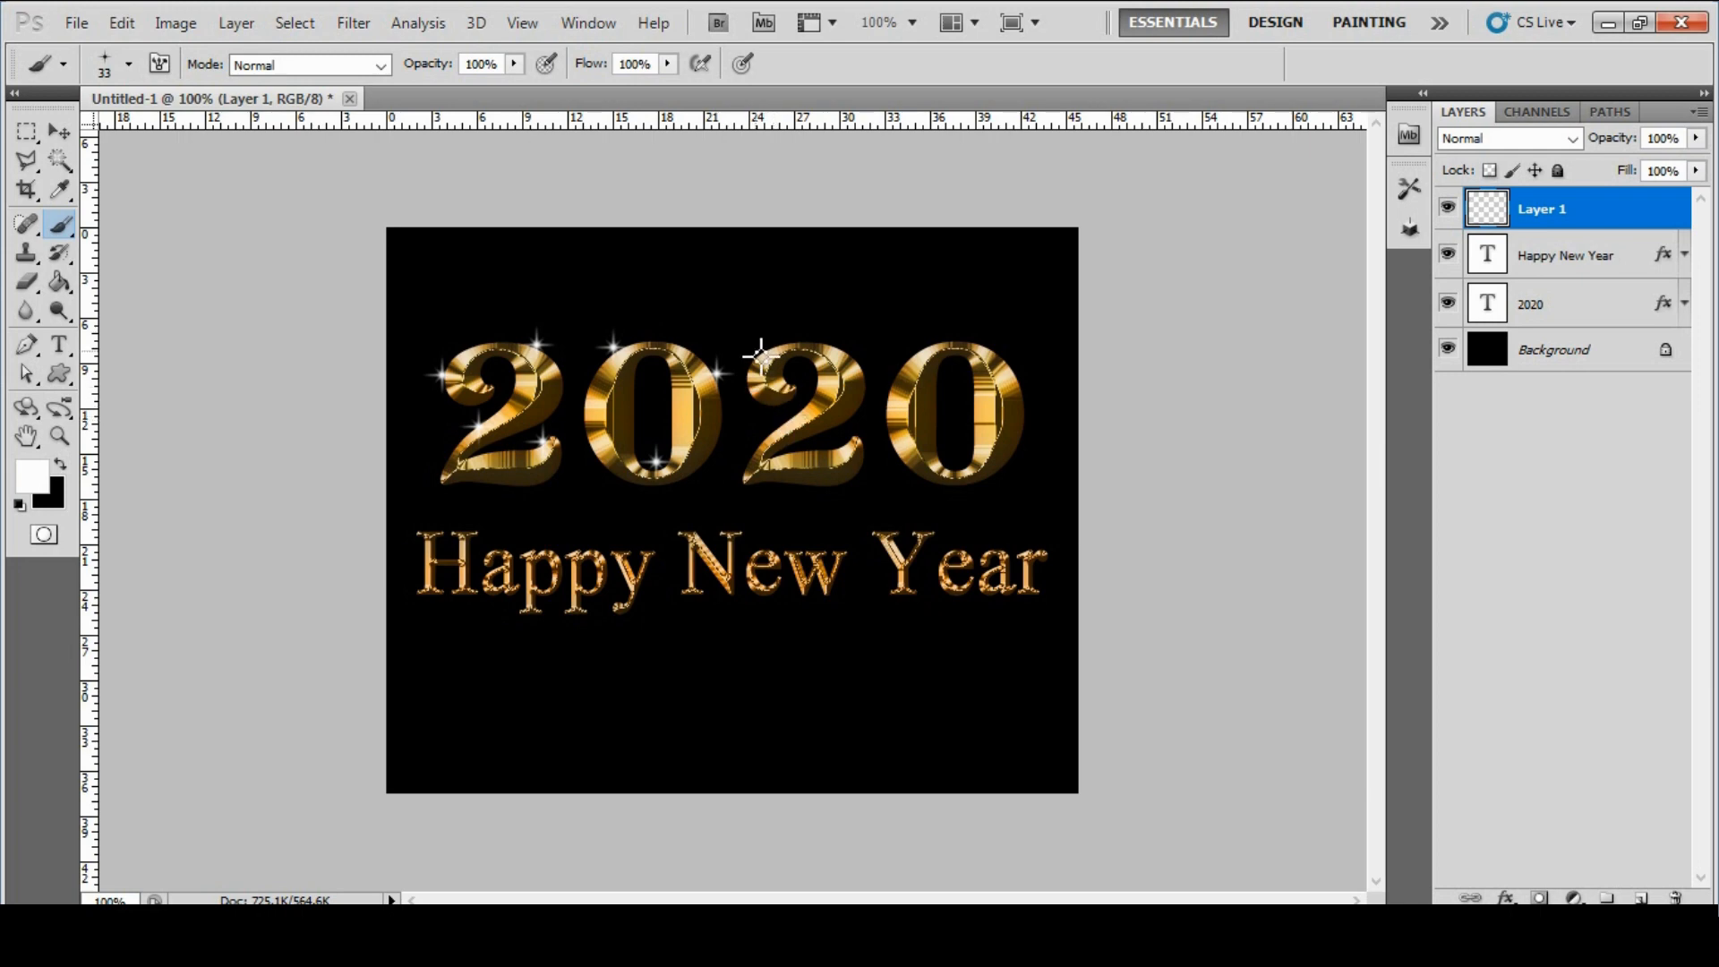
click(761, 352)
click(845, 348)
click(781, 431)
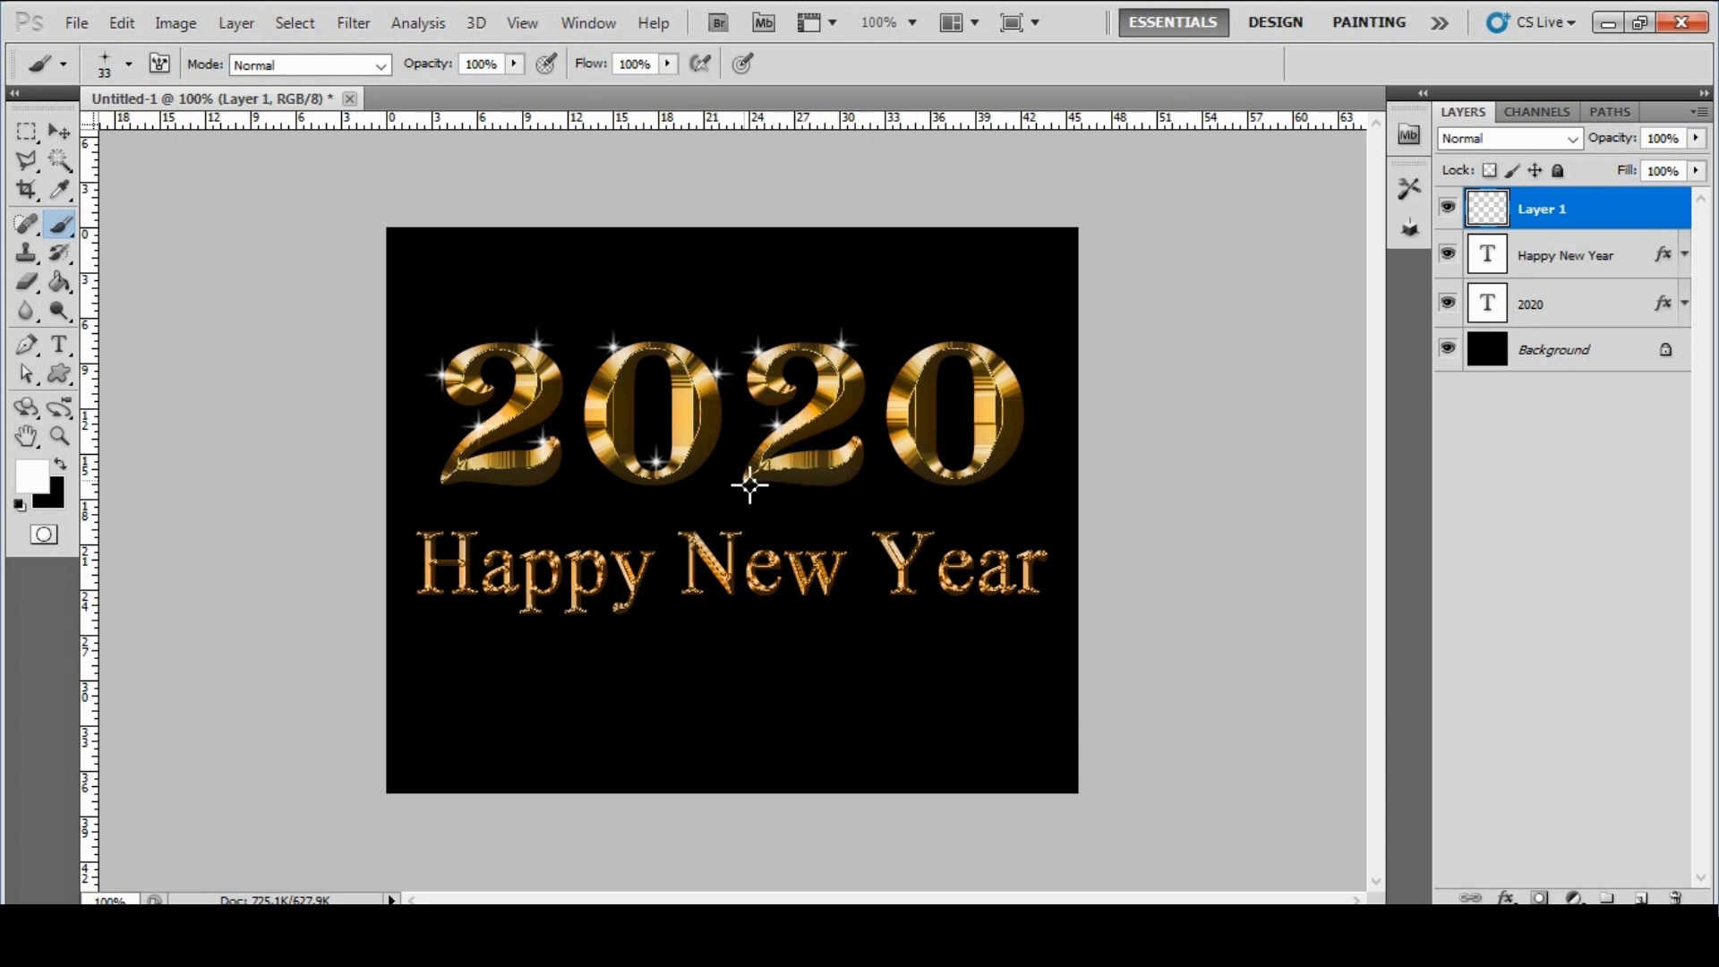
click(747, 481)
click(815, 385)
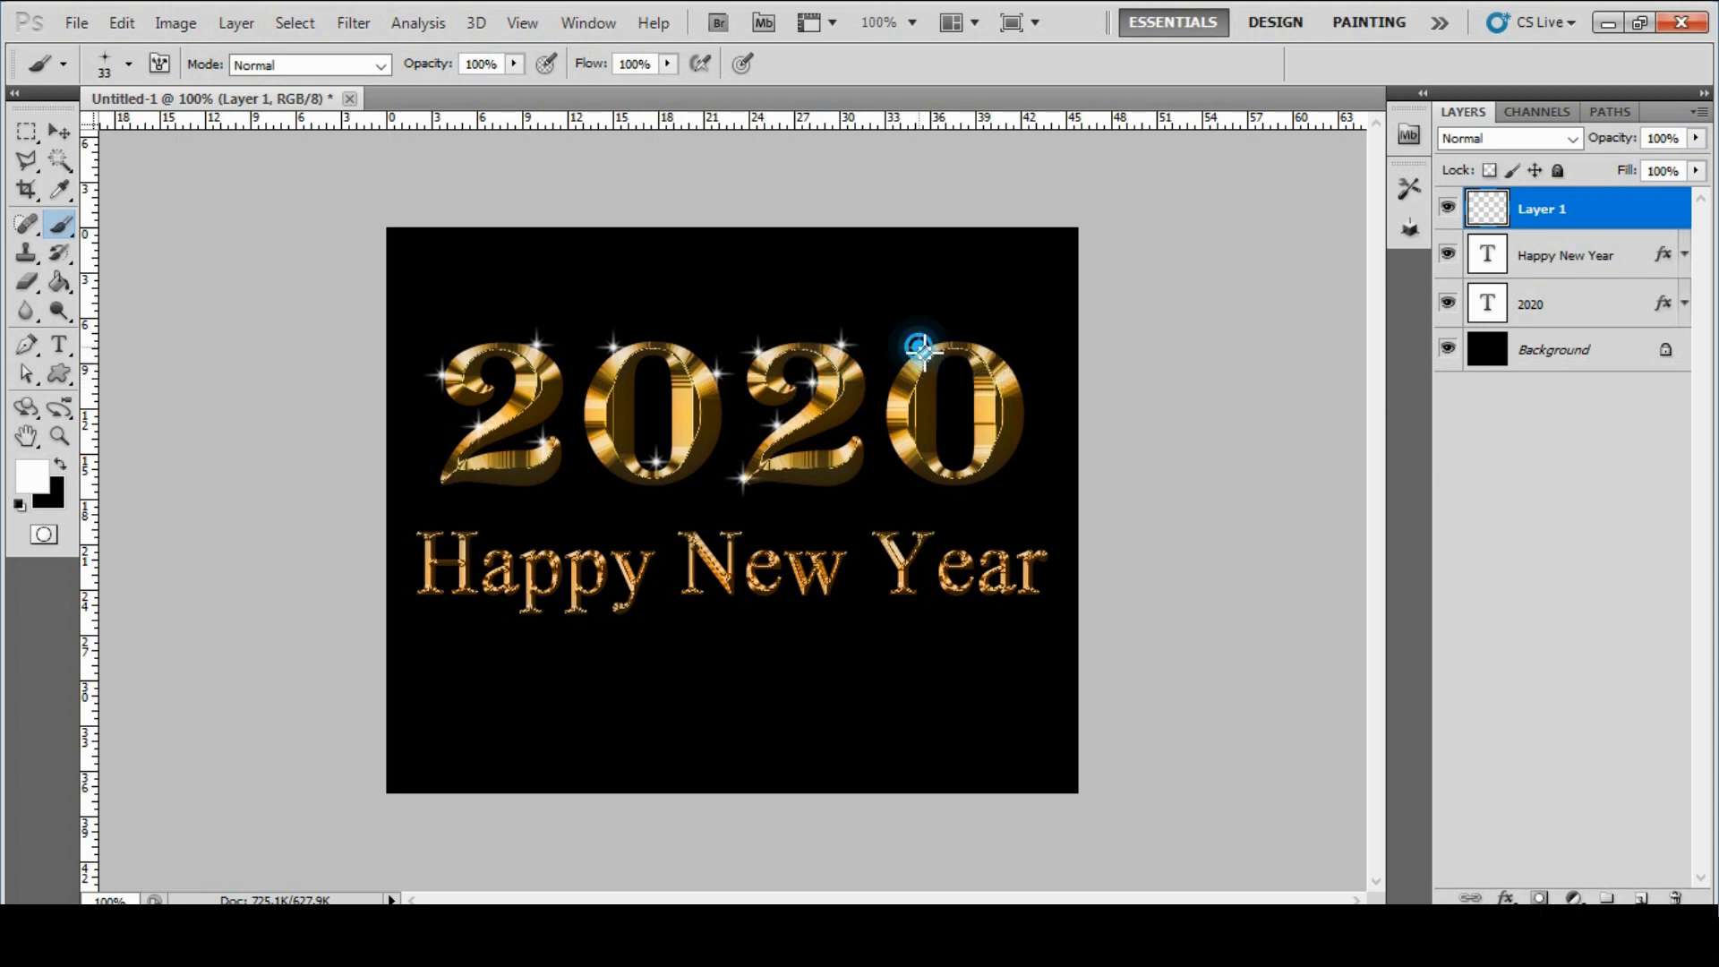
click(918, 344)
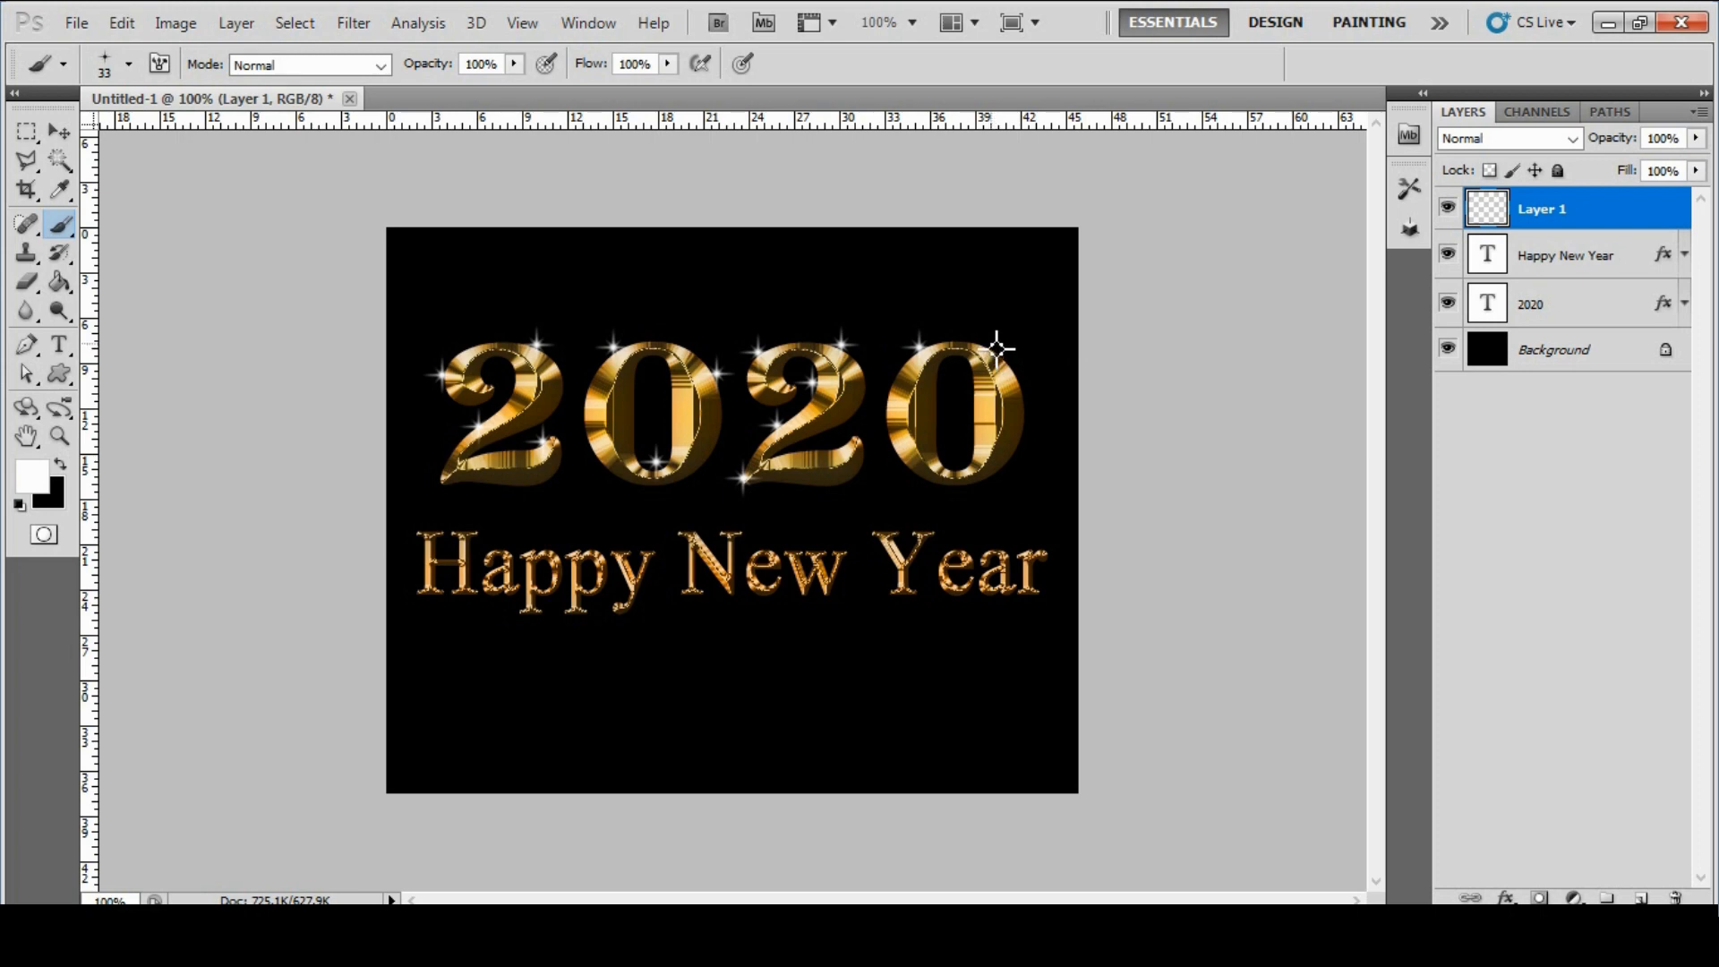
click(995, 349)
click(1023, 380)
click(890, 449)
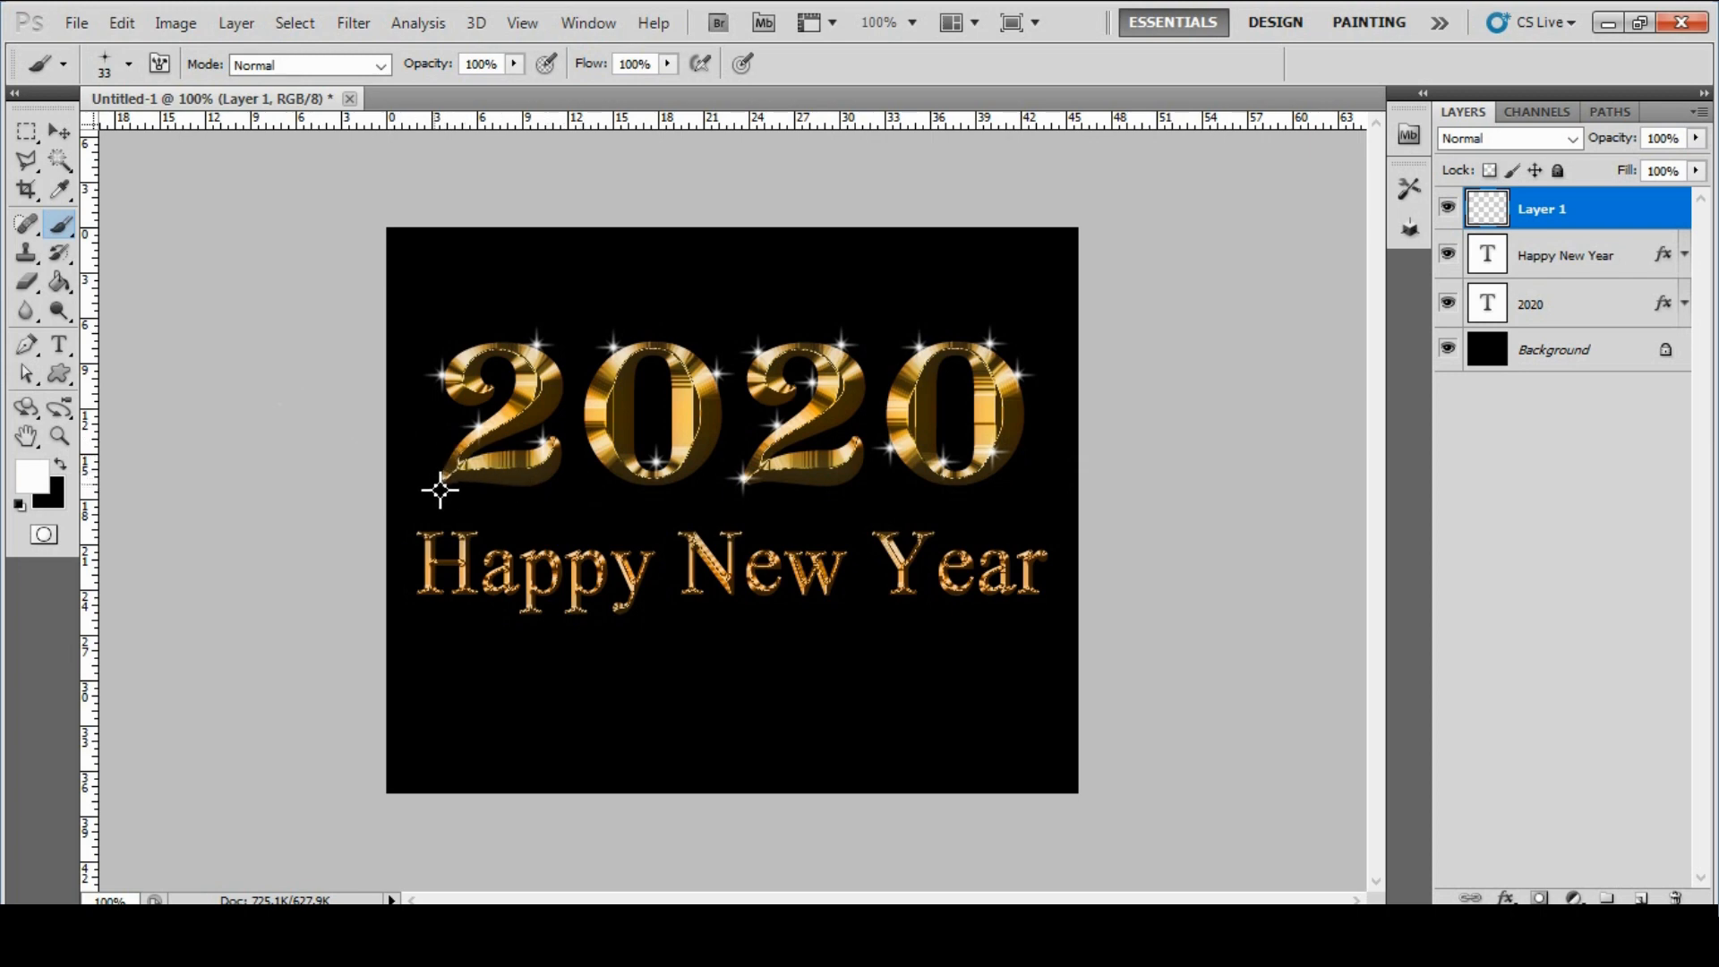
click(443, 486)
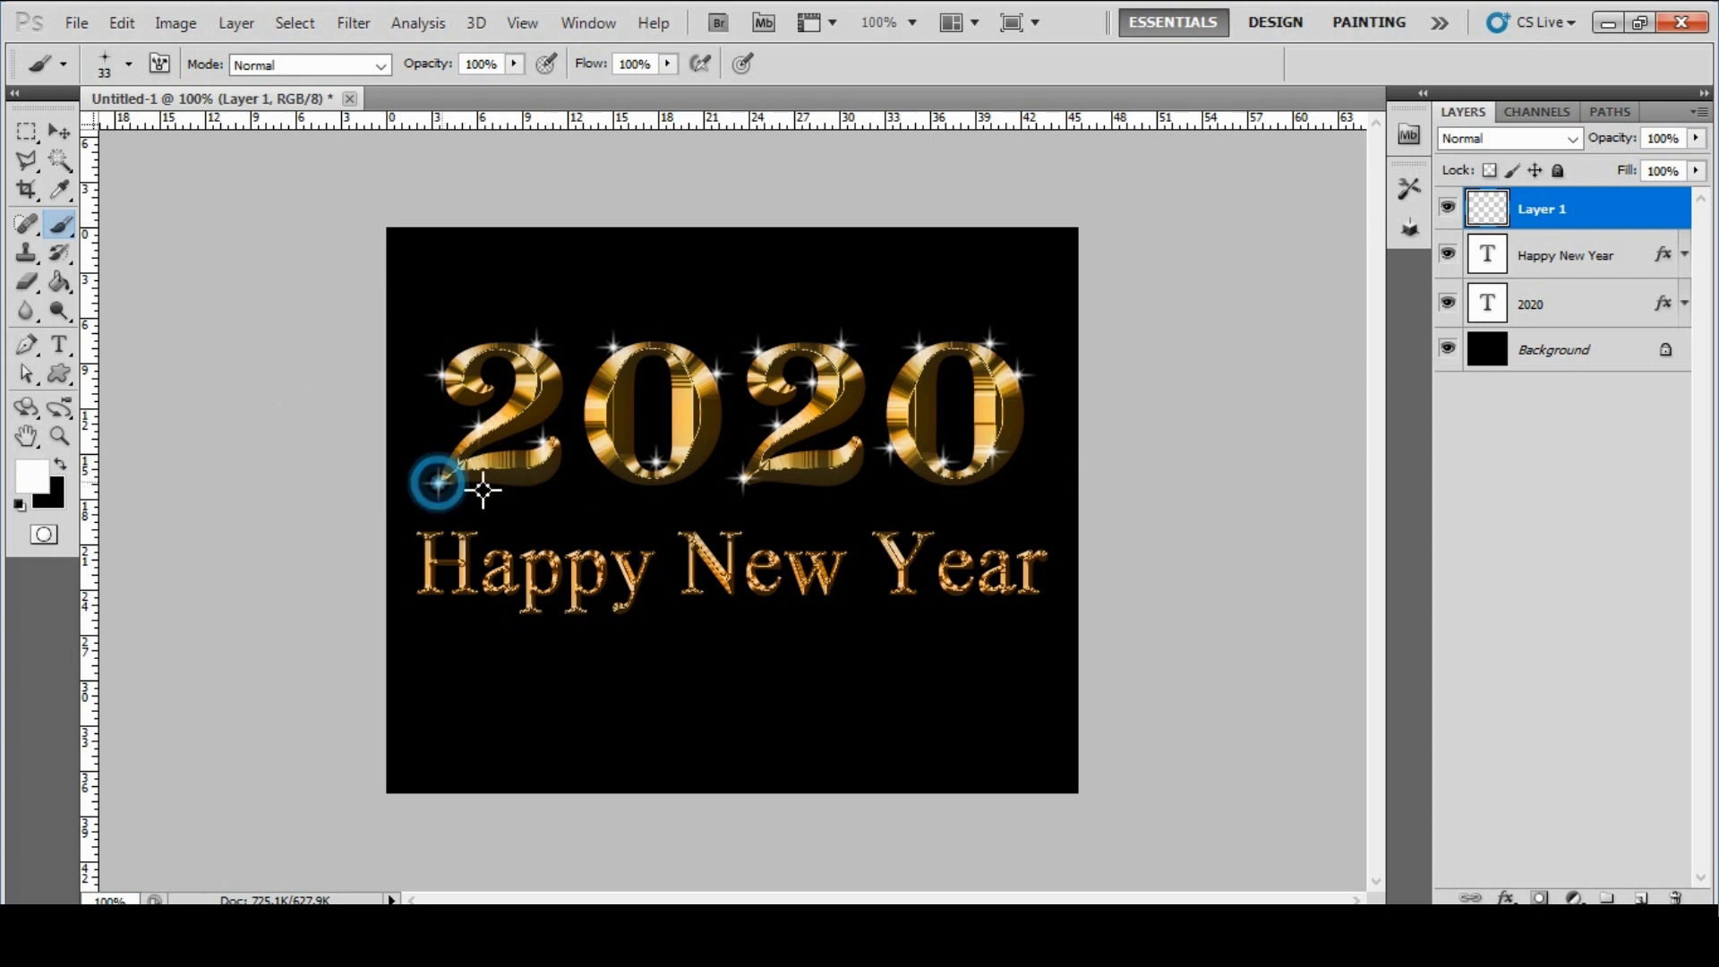
Resize the star brush to 21 px and stamp single white sparkles on the edges of the letters in Happy.
click(129, 64)
drag(80, 133, 64, 132)
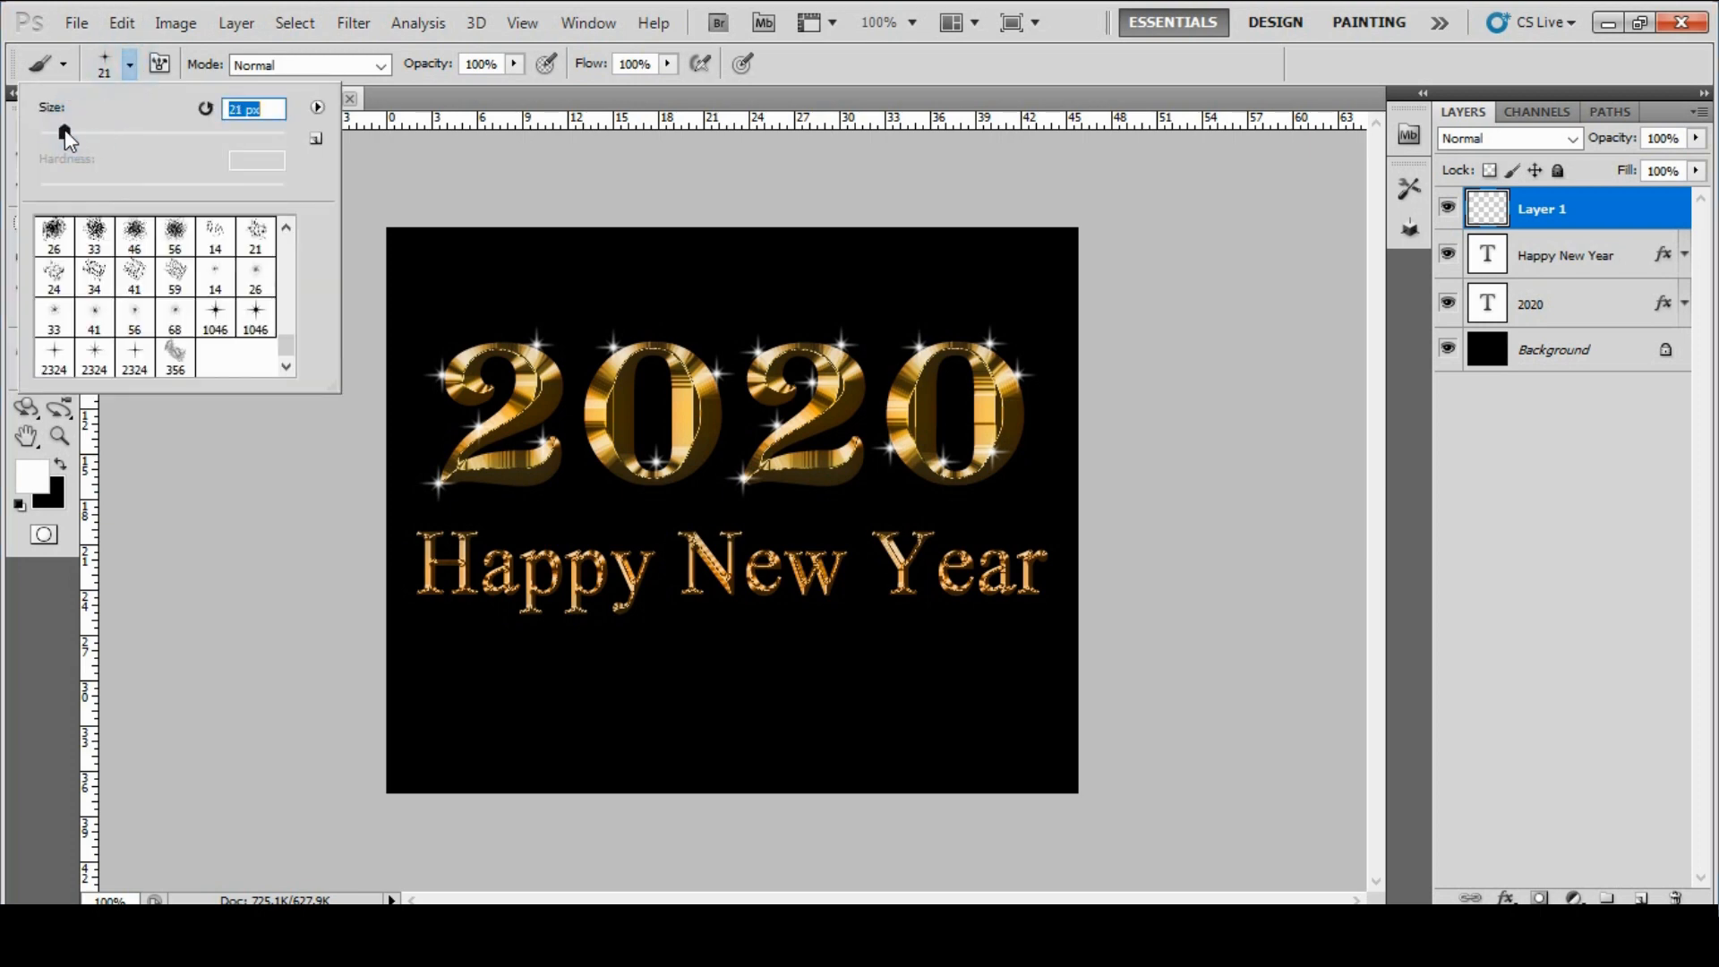
click(59, 436)
click(493, 592)
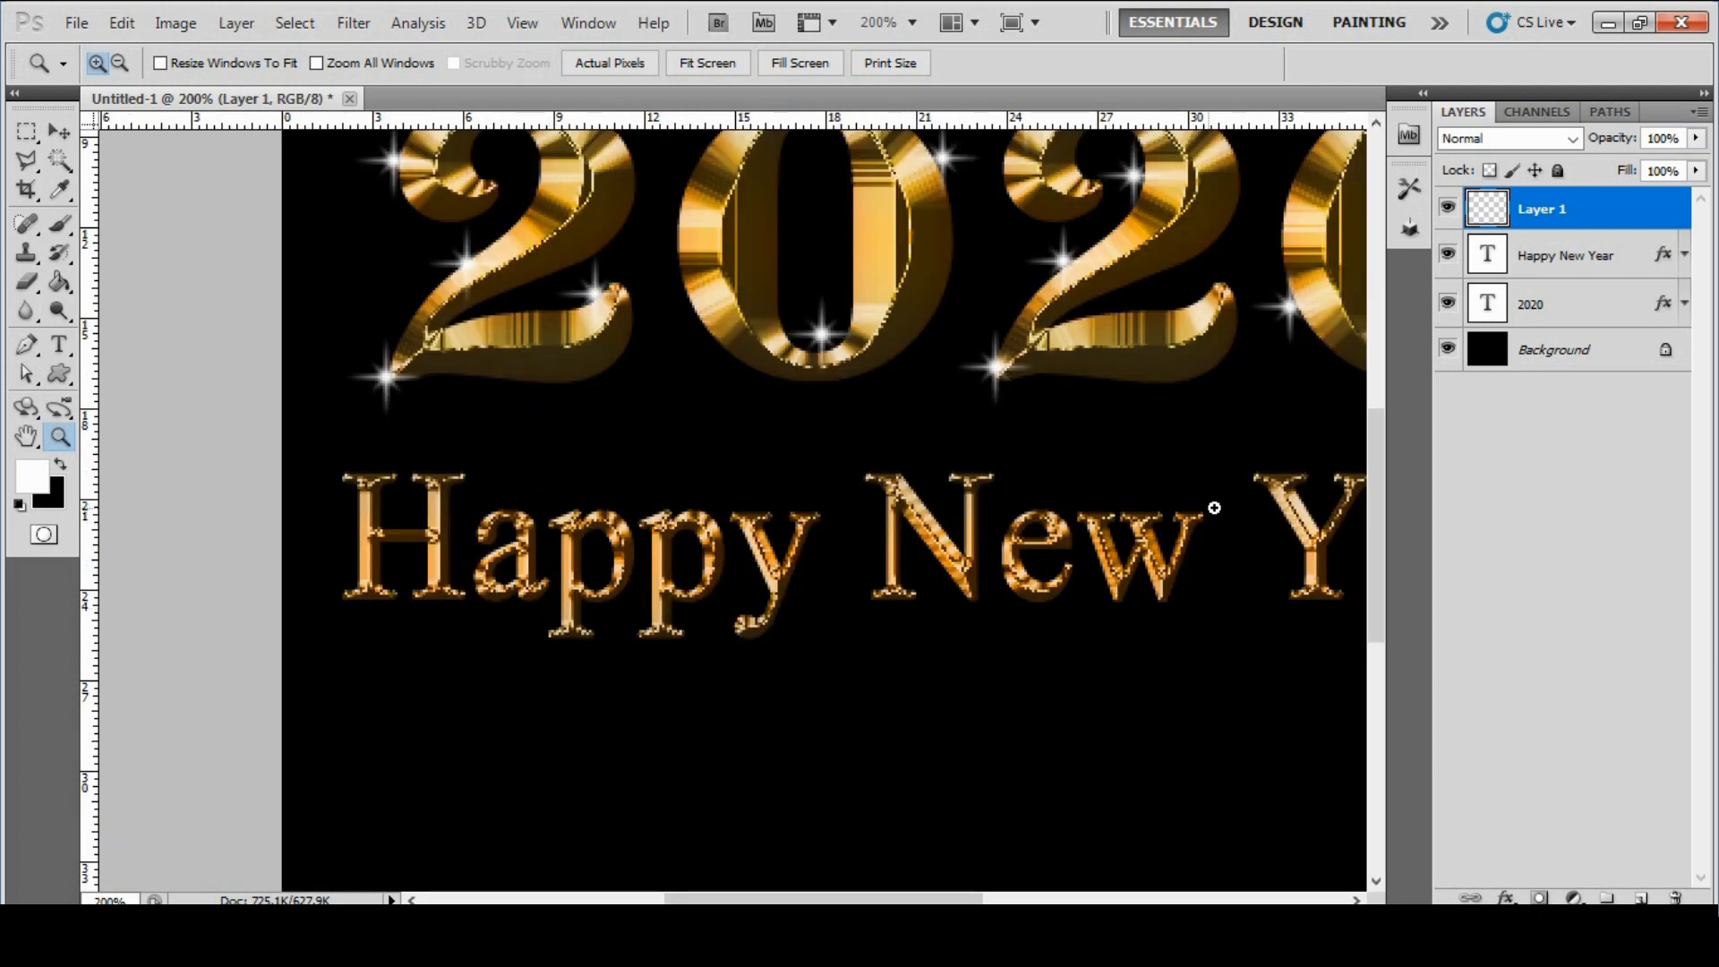
drag(842, 899, 799, 901)
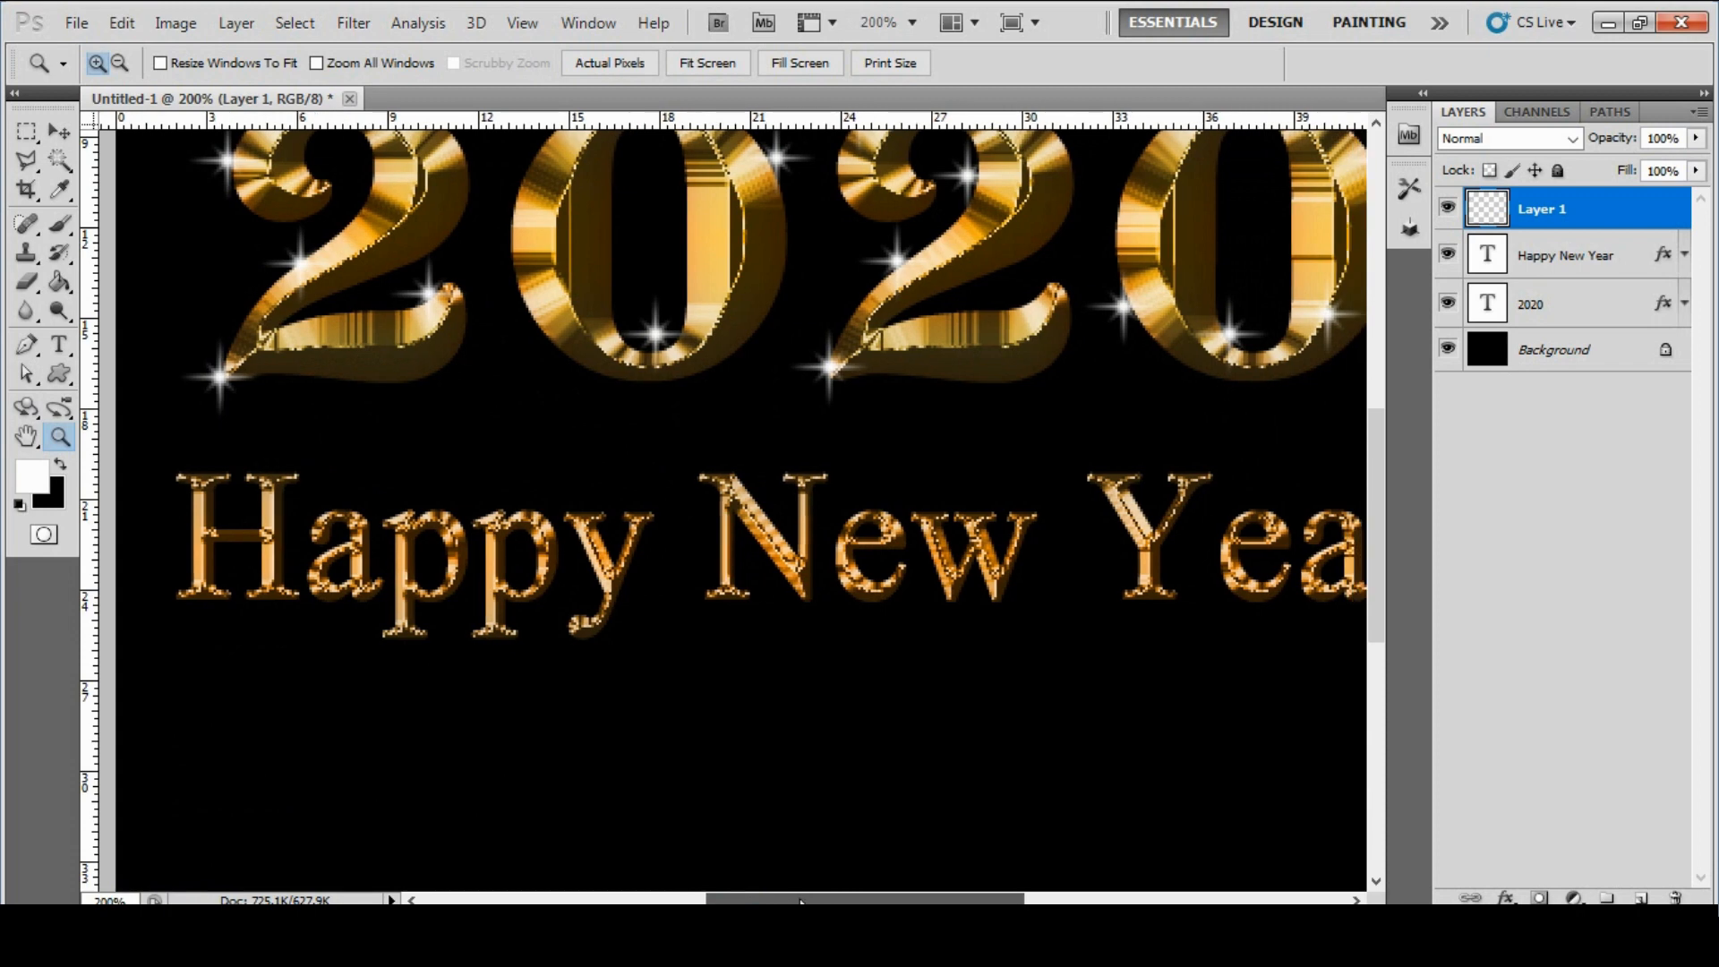
click(60, 223)
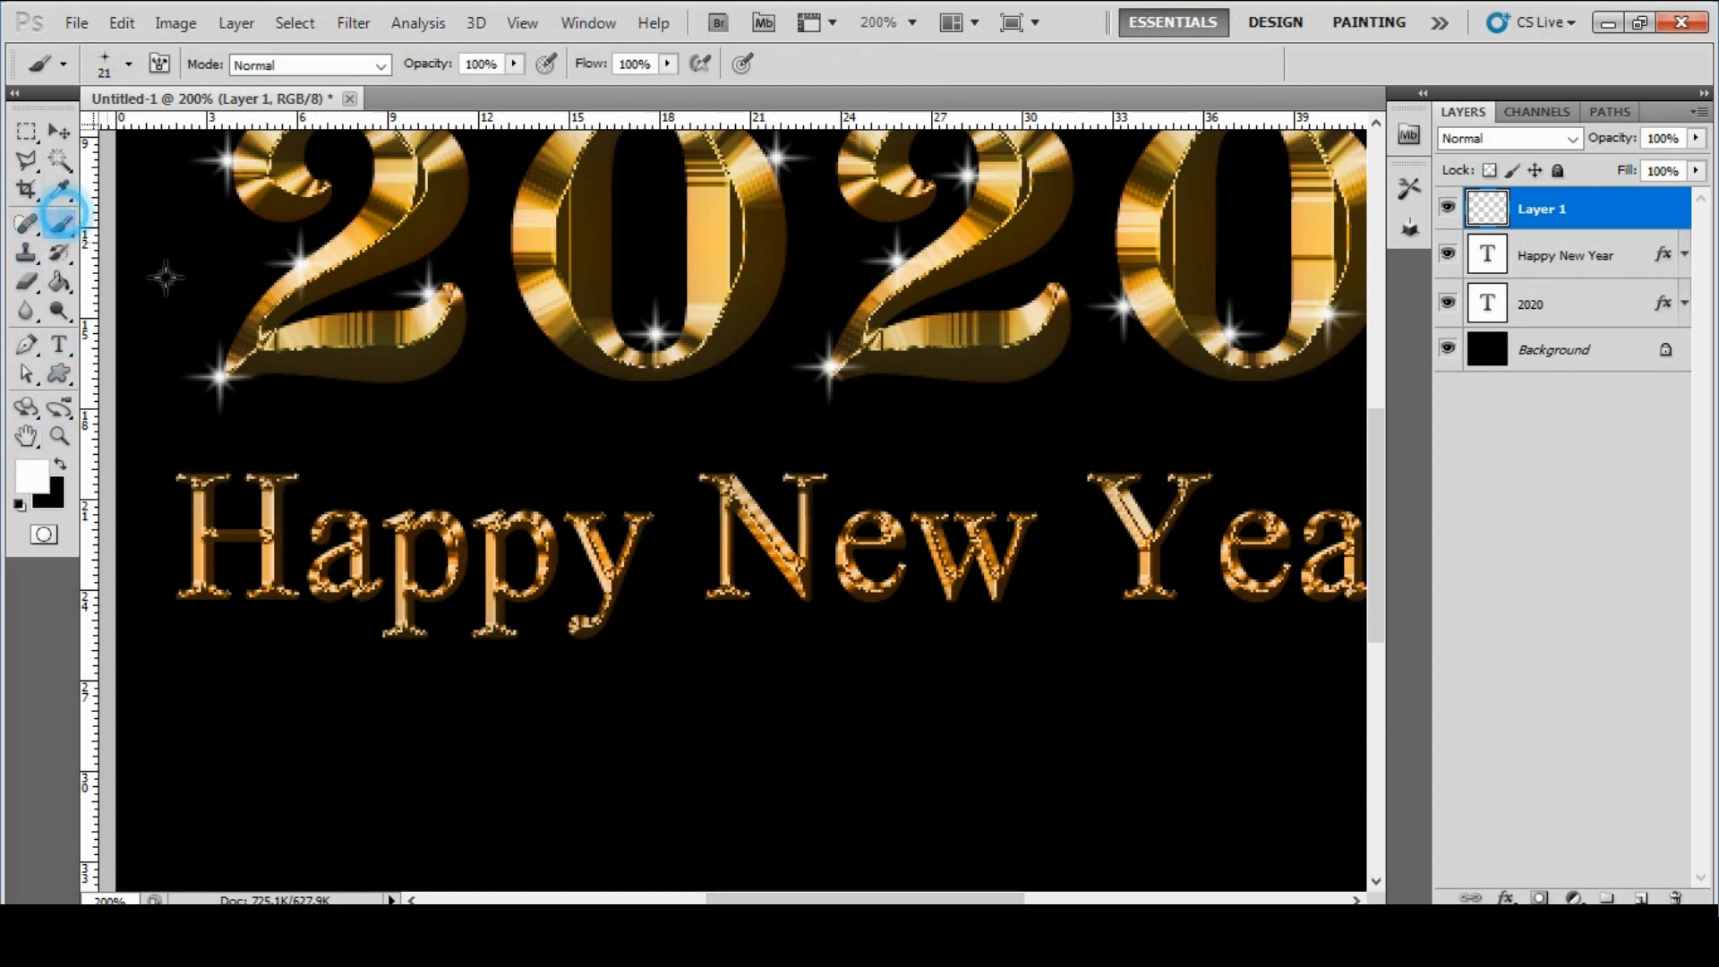
click(176, 471)
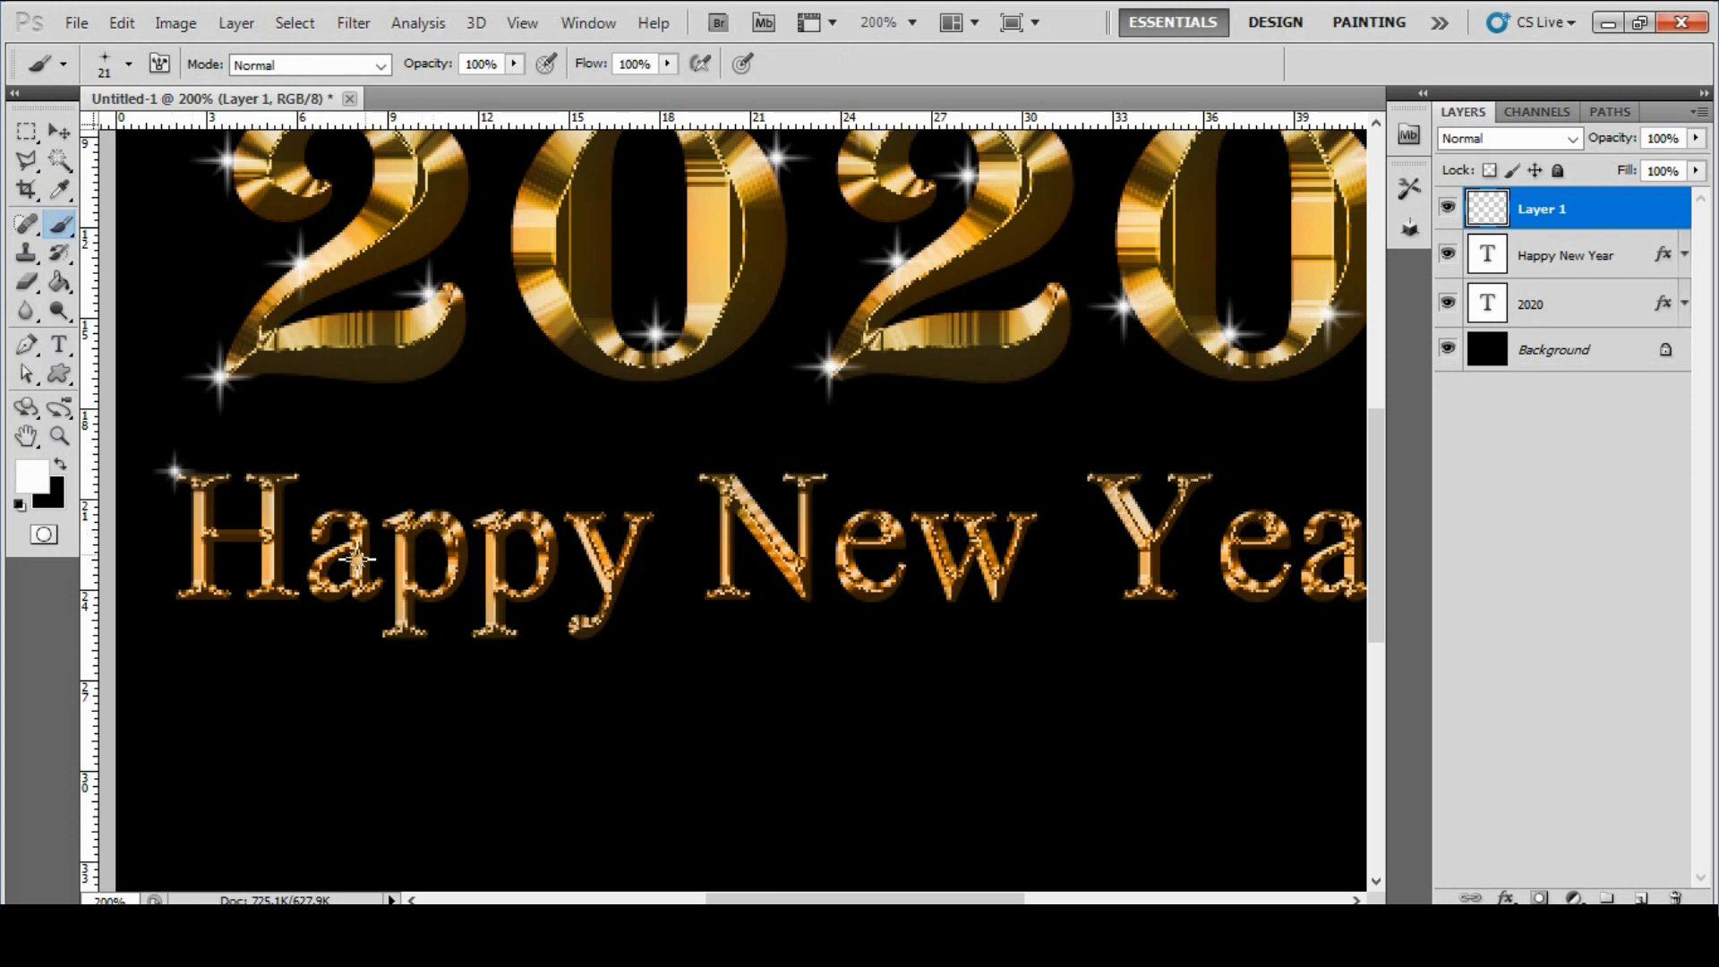
click(299, 599)
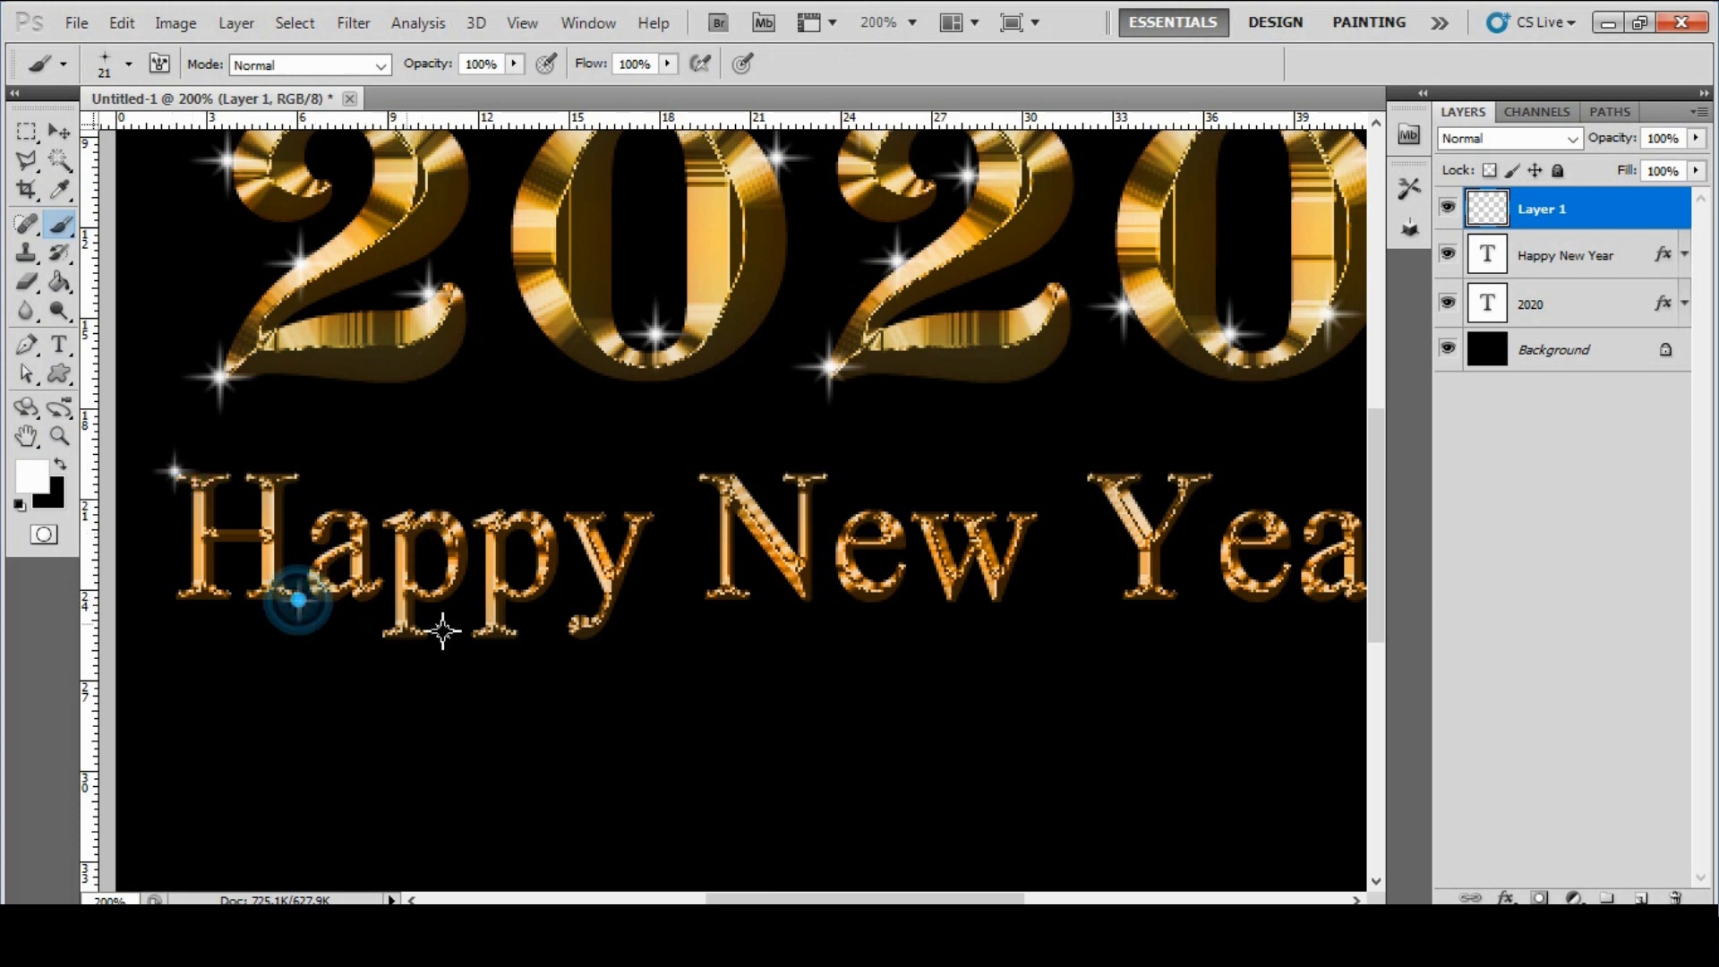
click(362, 511)
click(462, 517)
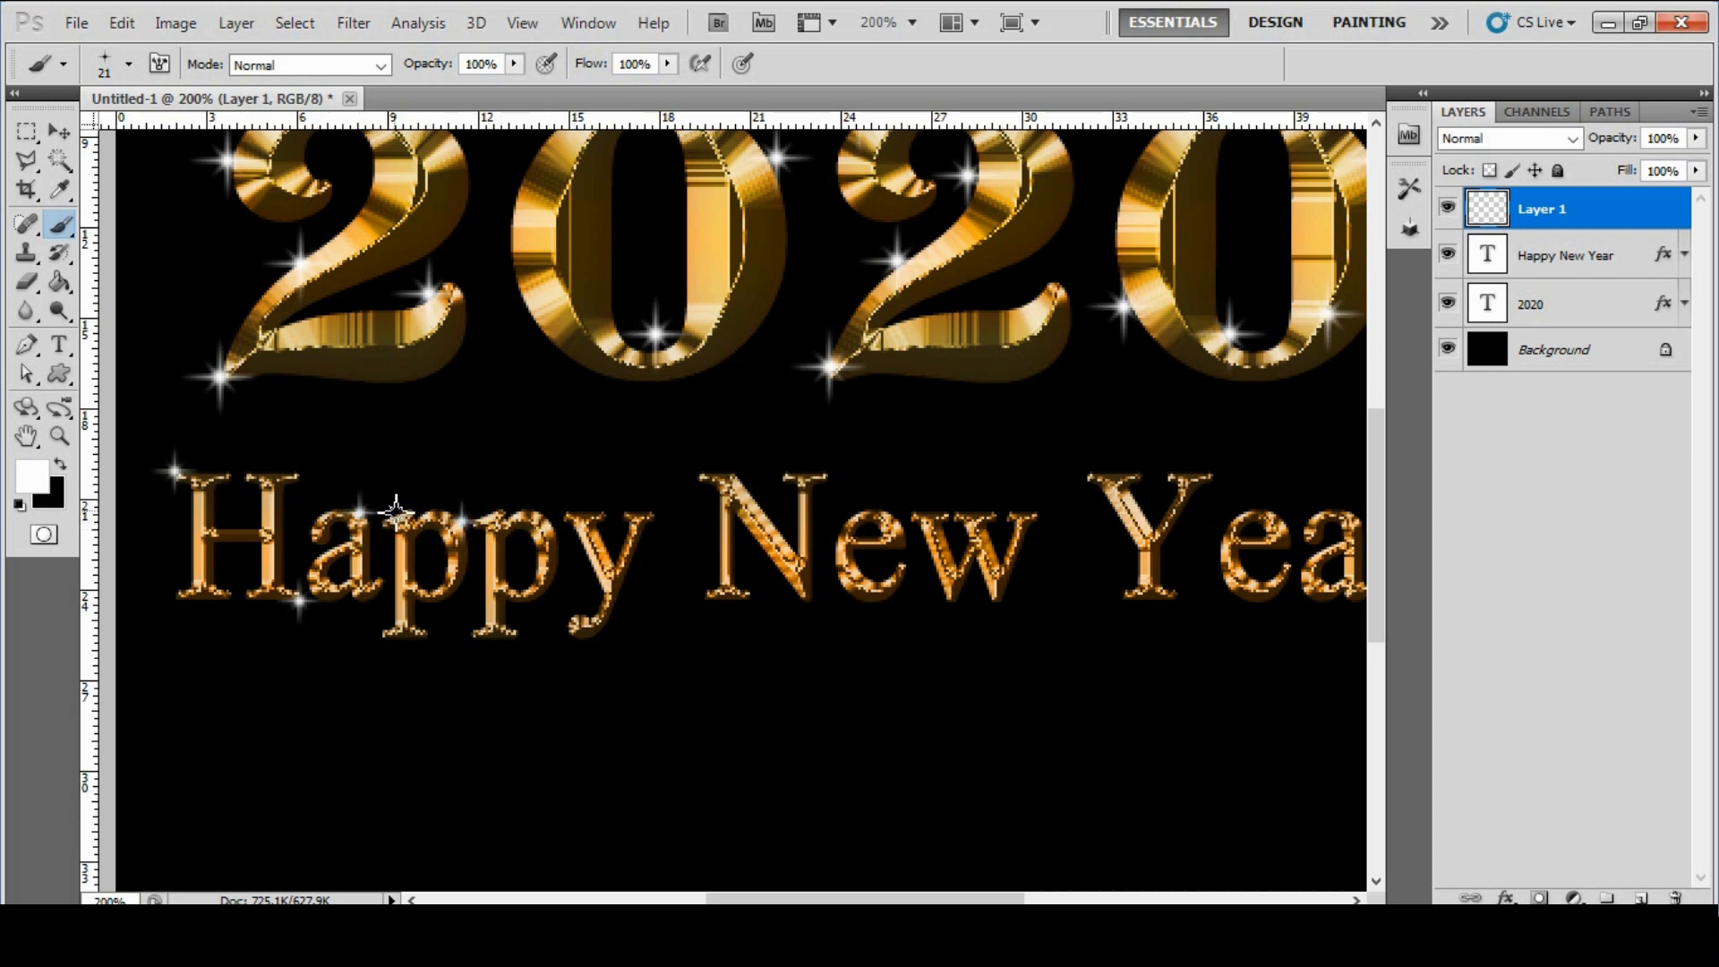
click(377, 632)
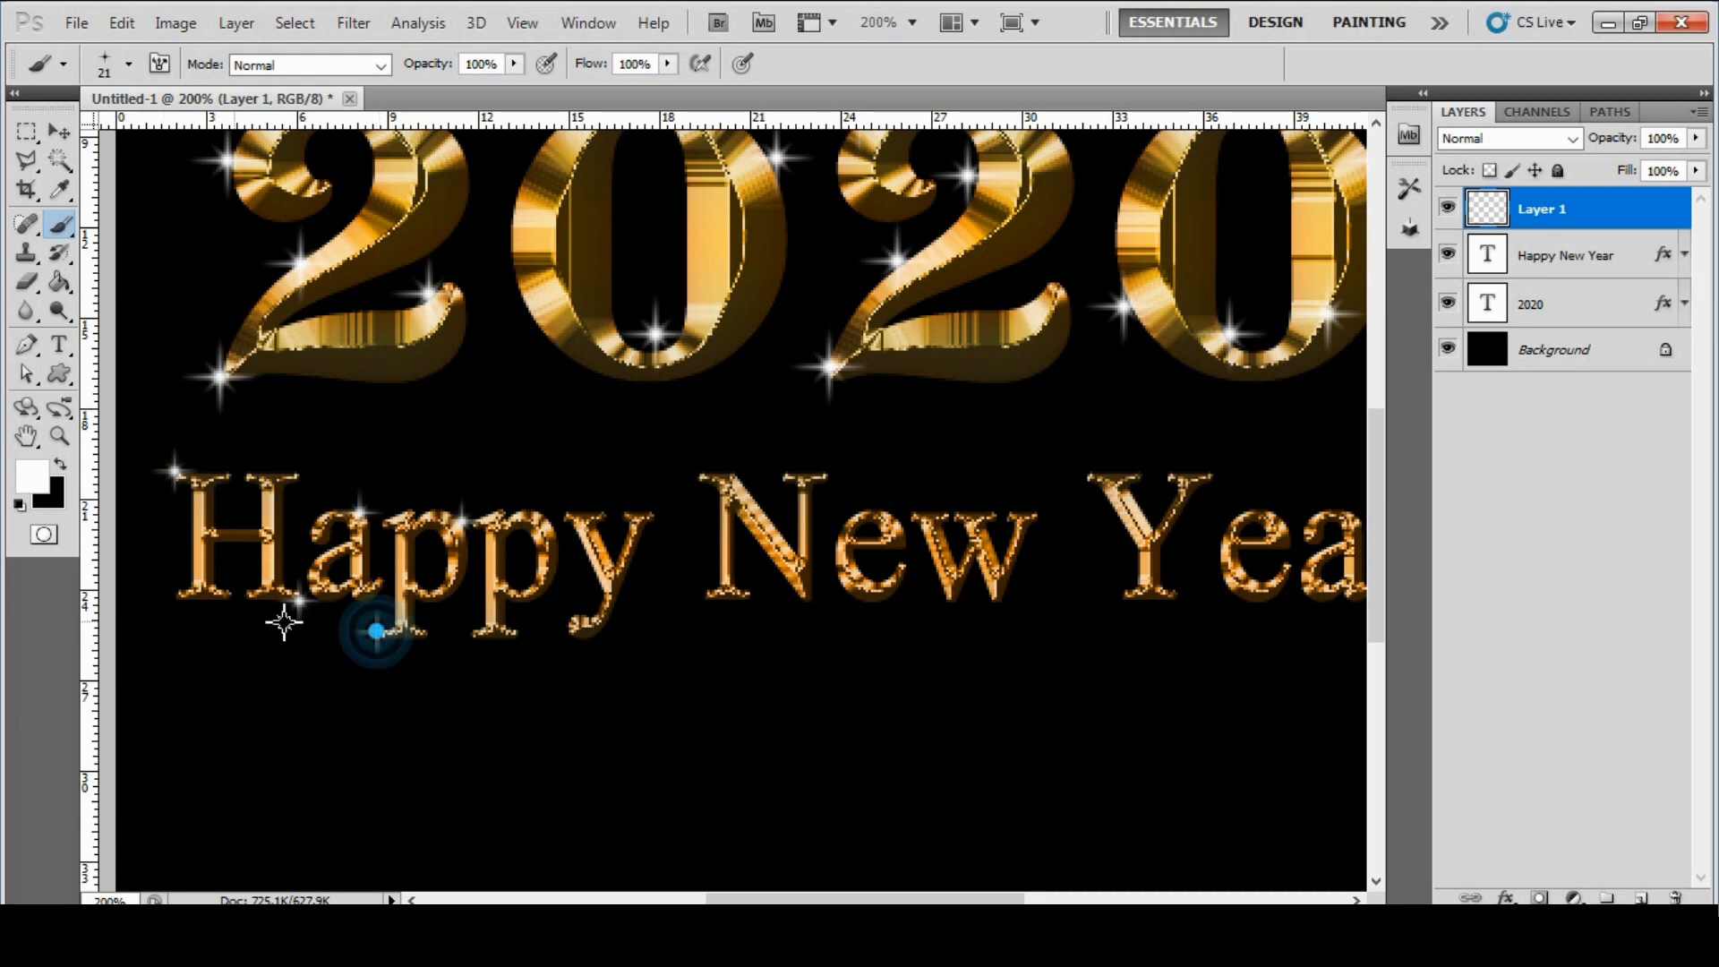
click(524, 632)
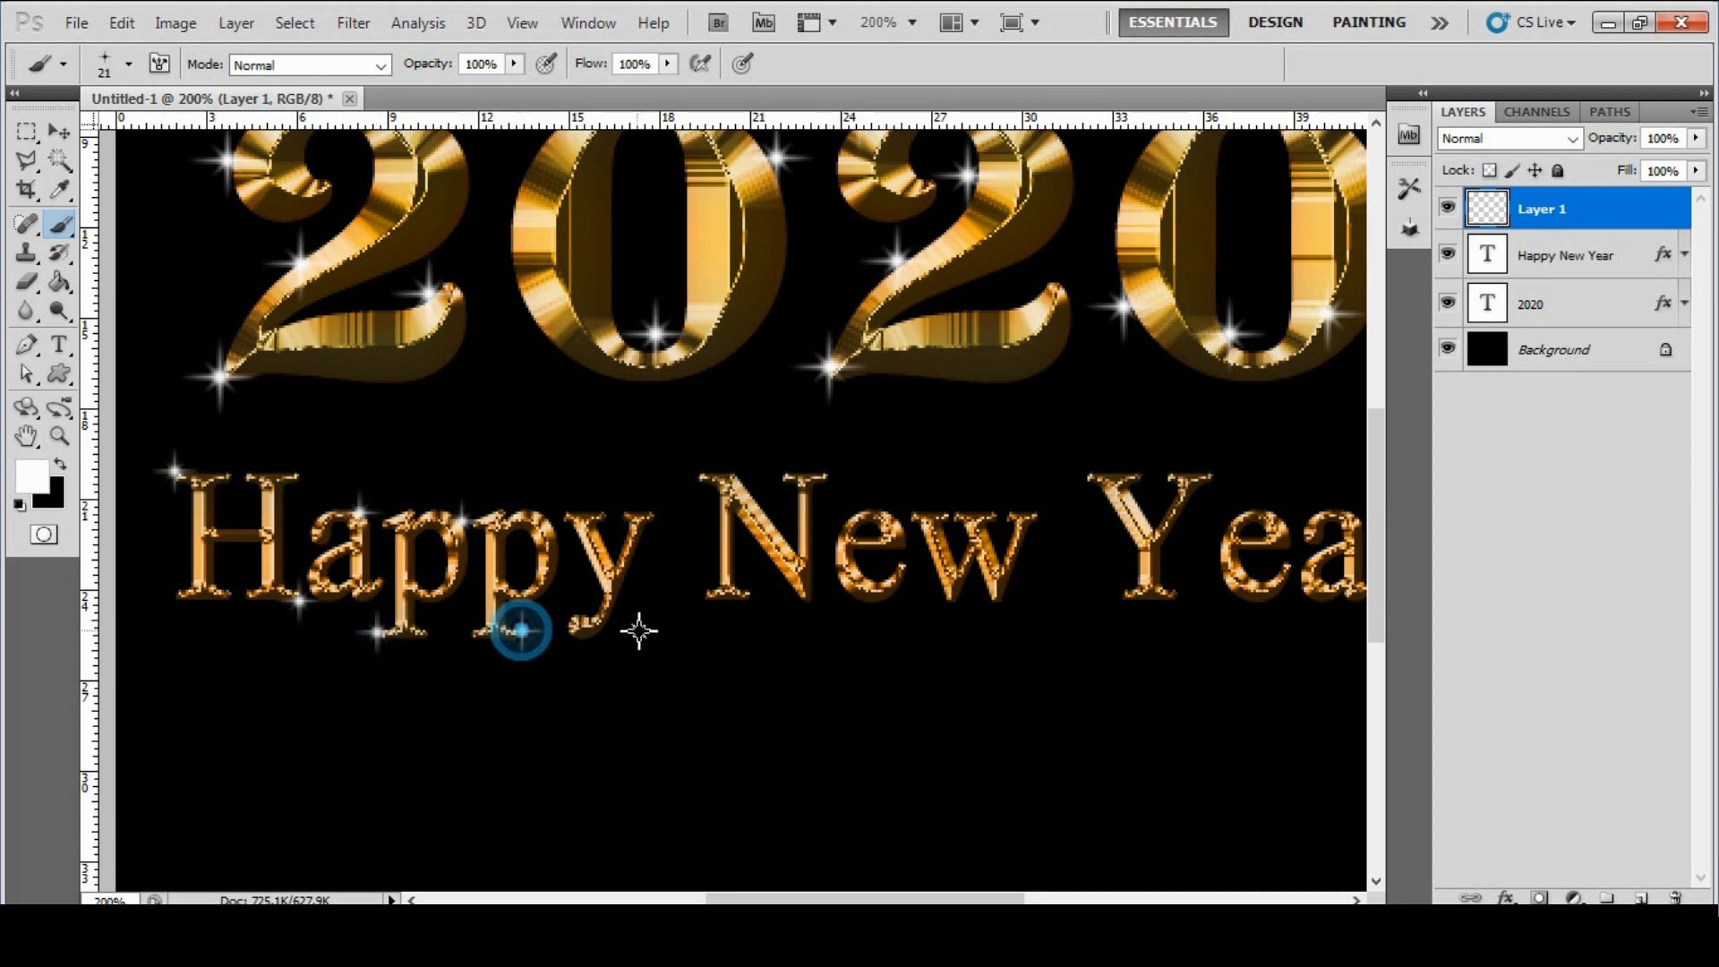
click(484, 591)
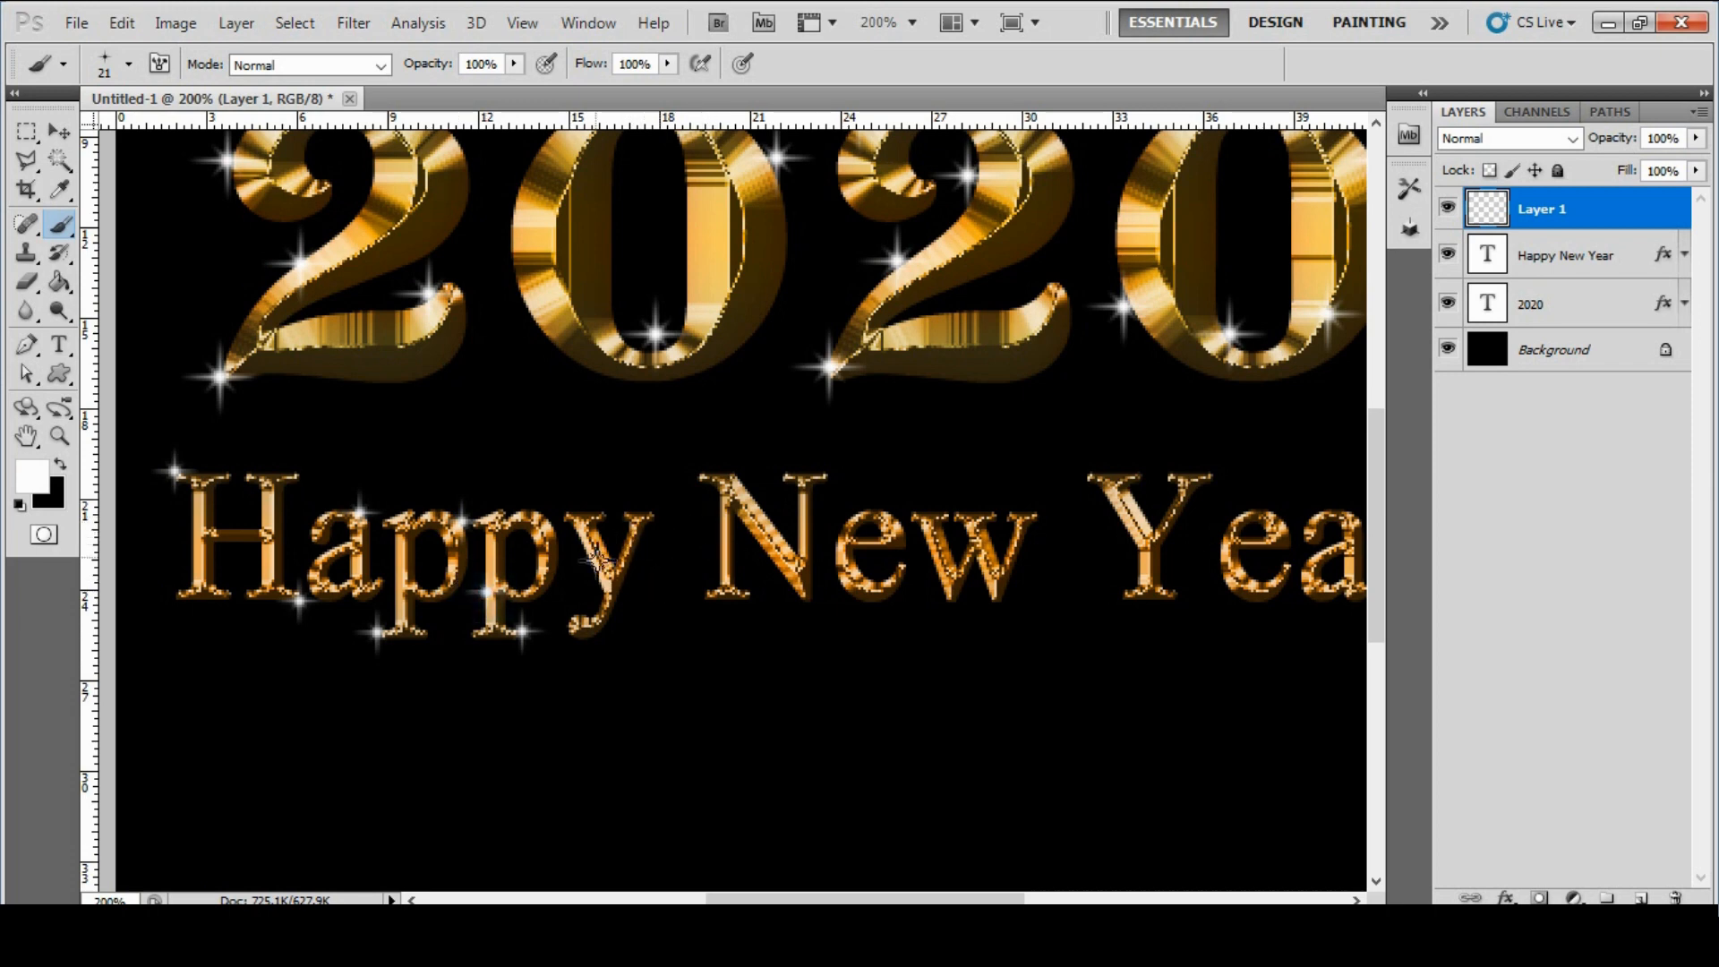
click(598, 581)
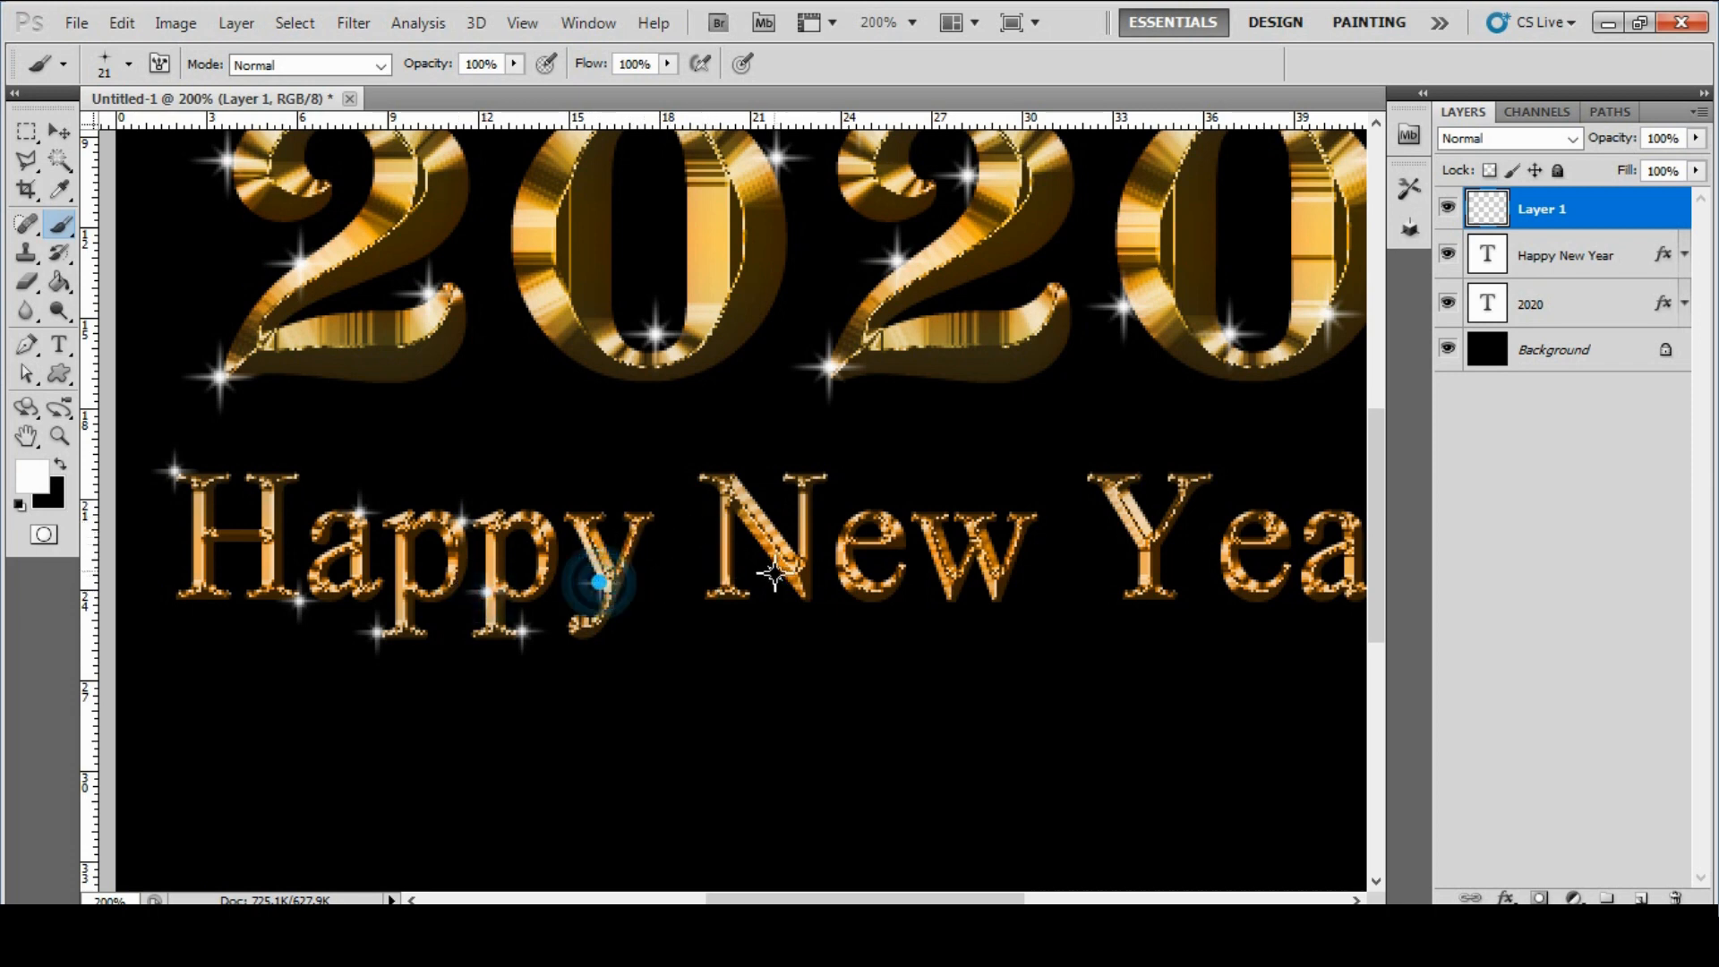
click(572, 532)
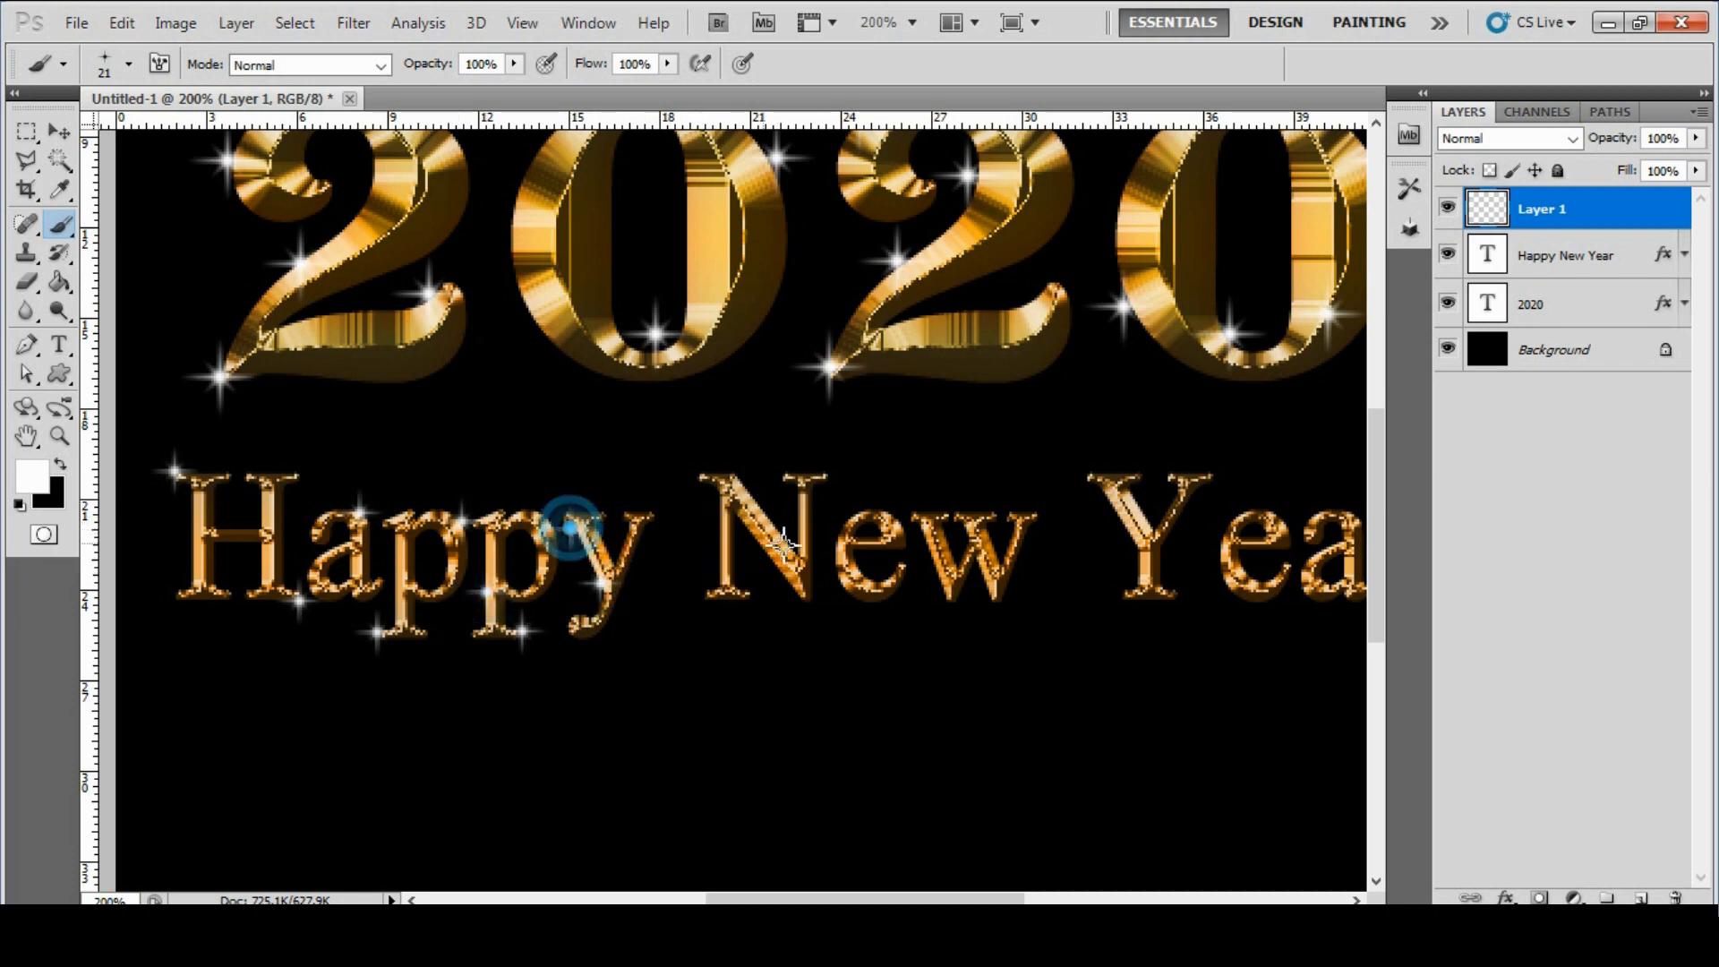
Stamp single white star sparkles on the corners and edges of the letters in New.
click(742, 485)
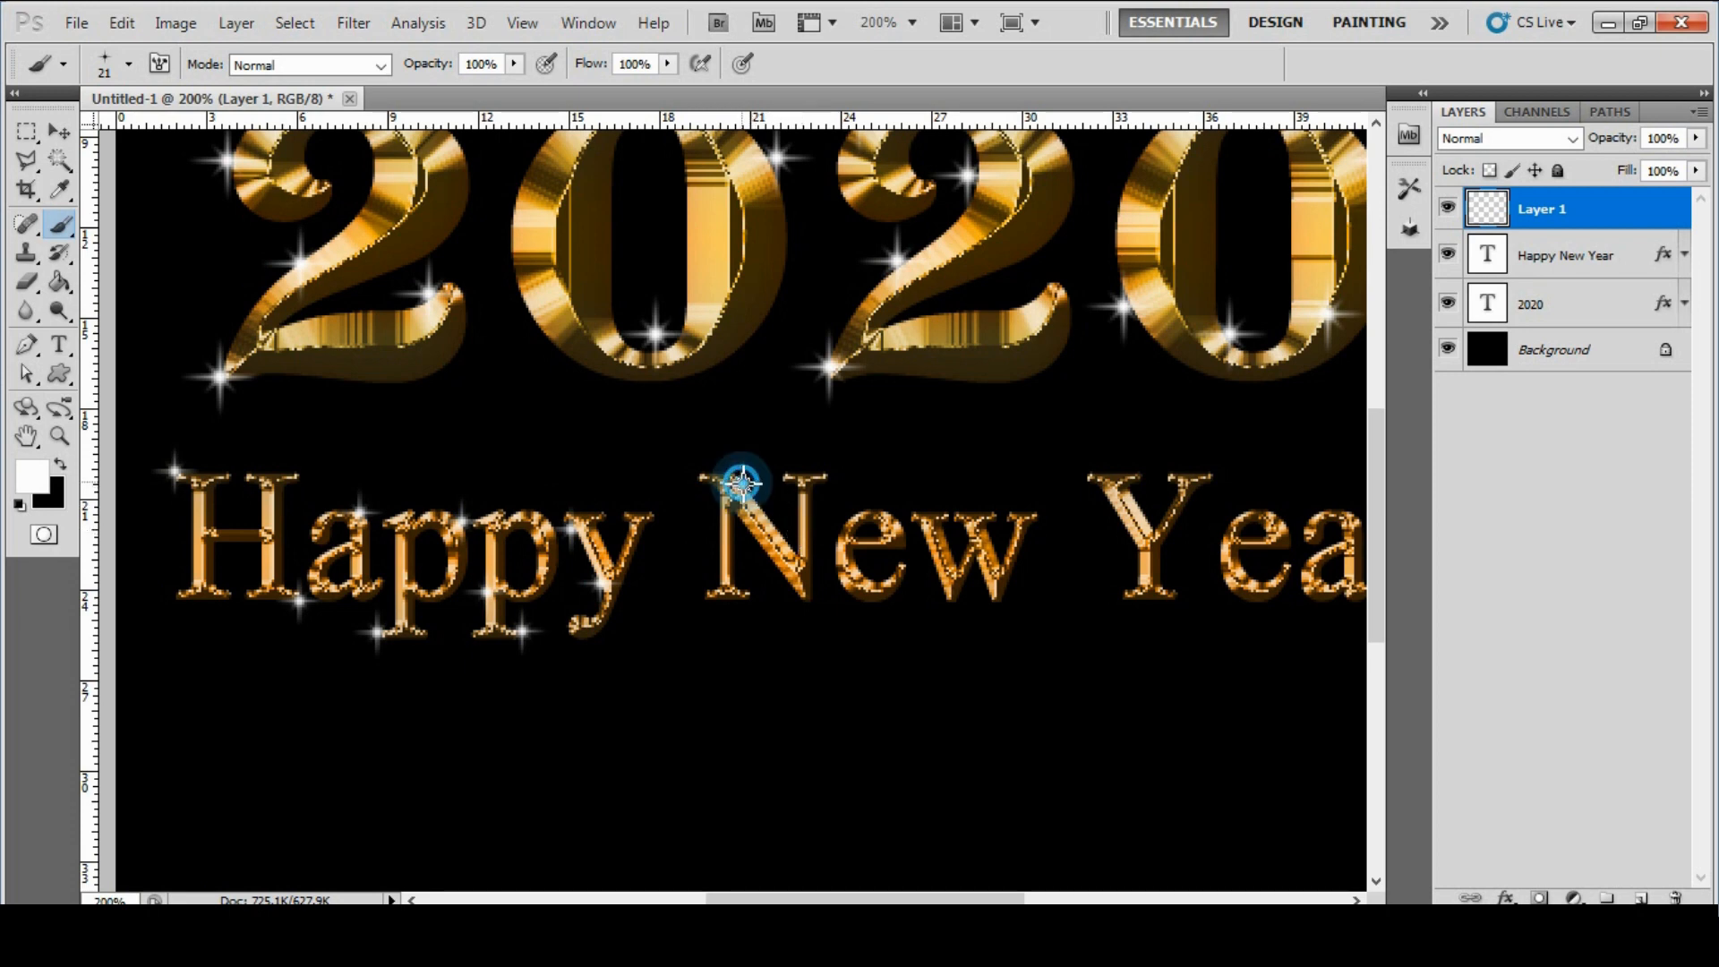
click(726, 589)
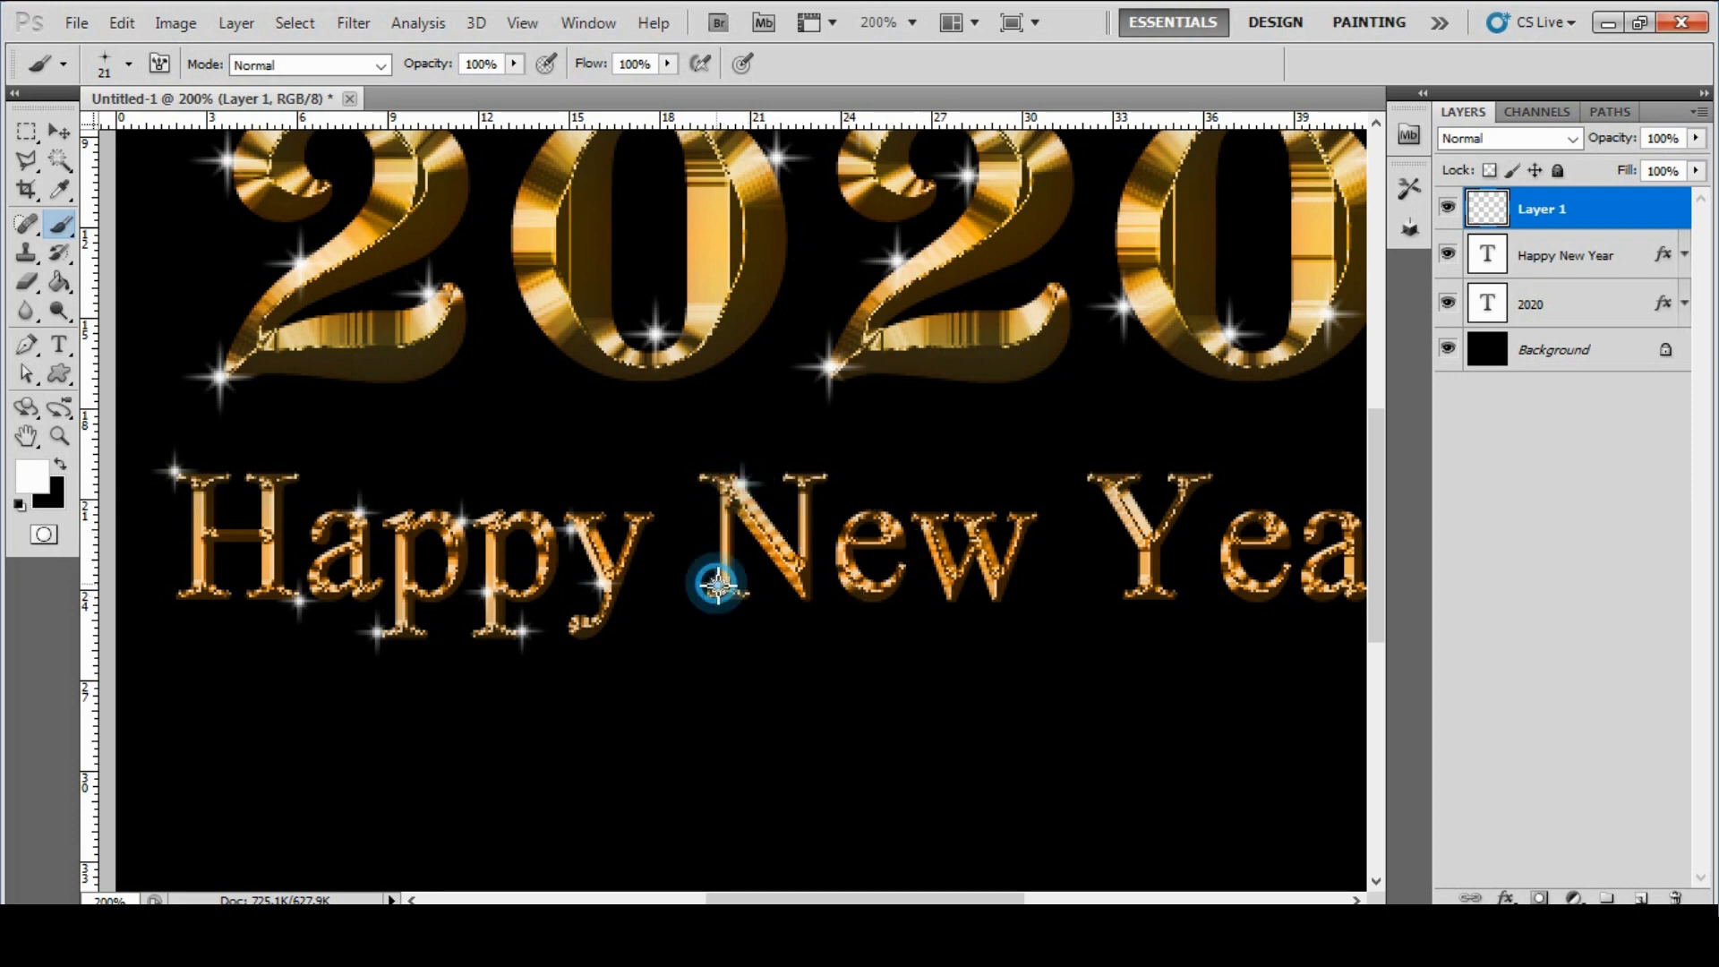
click(833, 479)
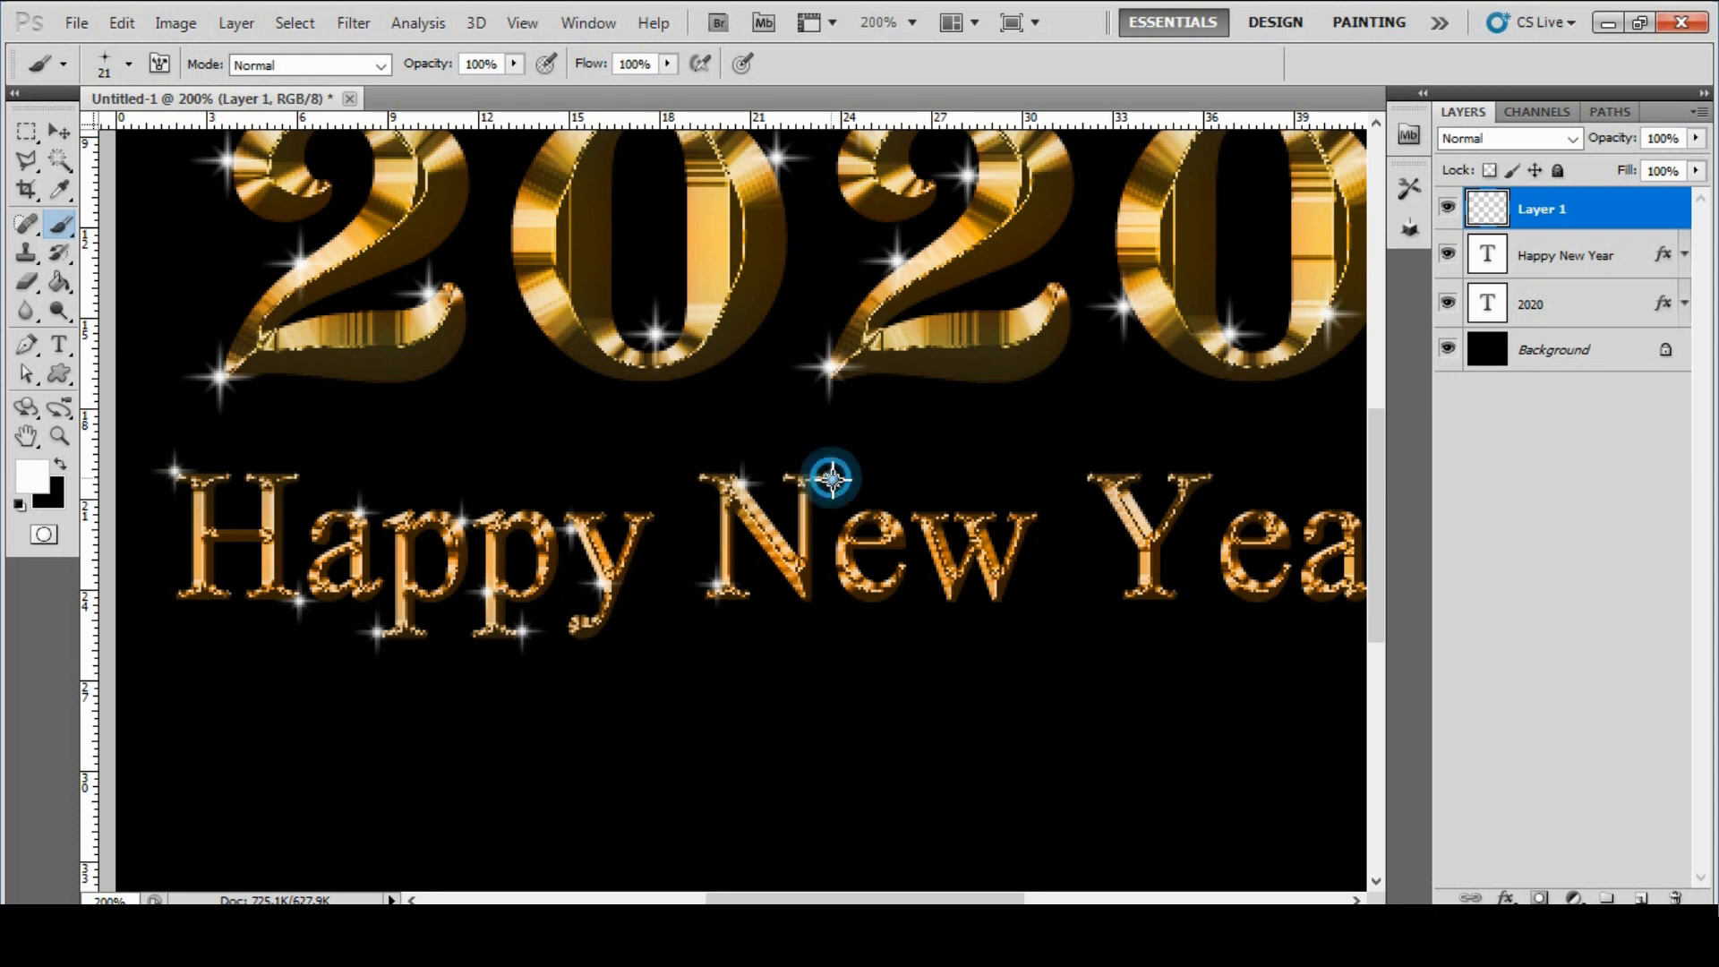
click(845, 586)
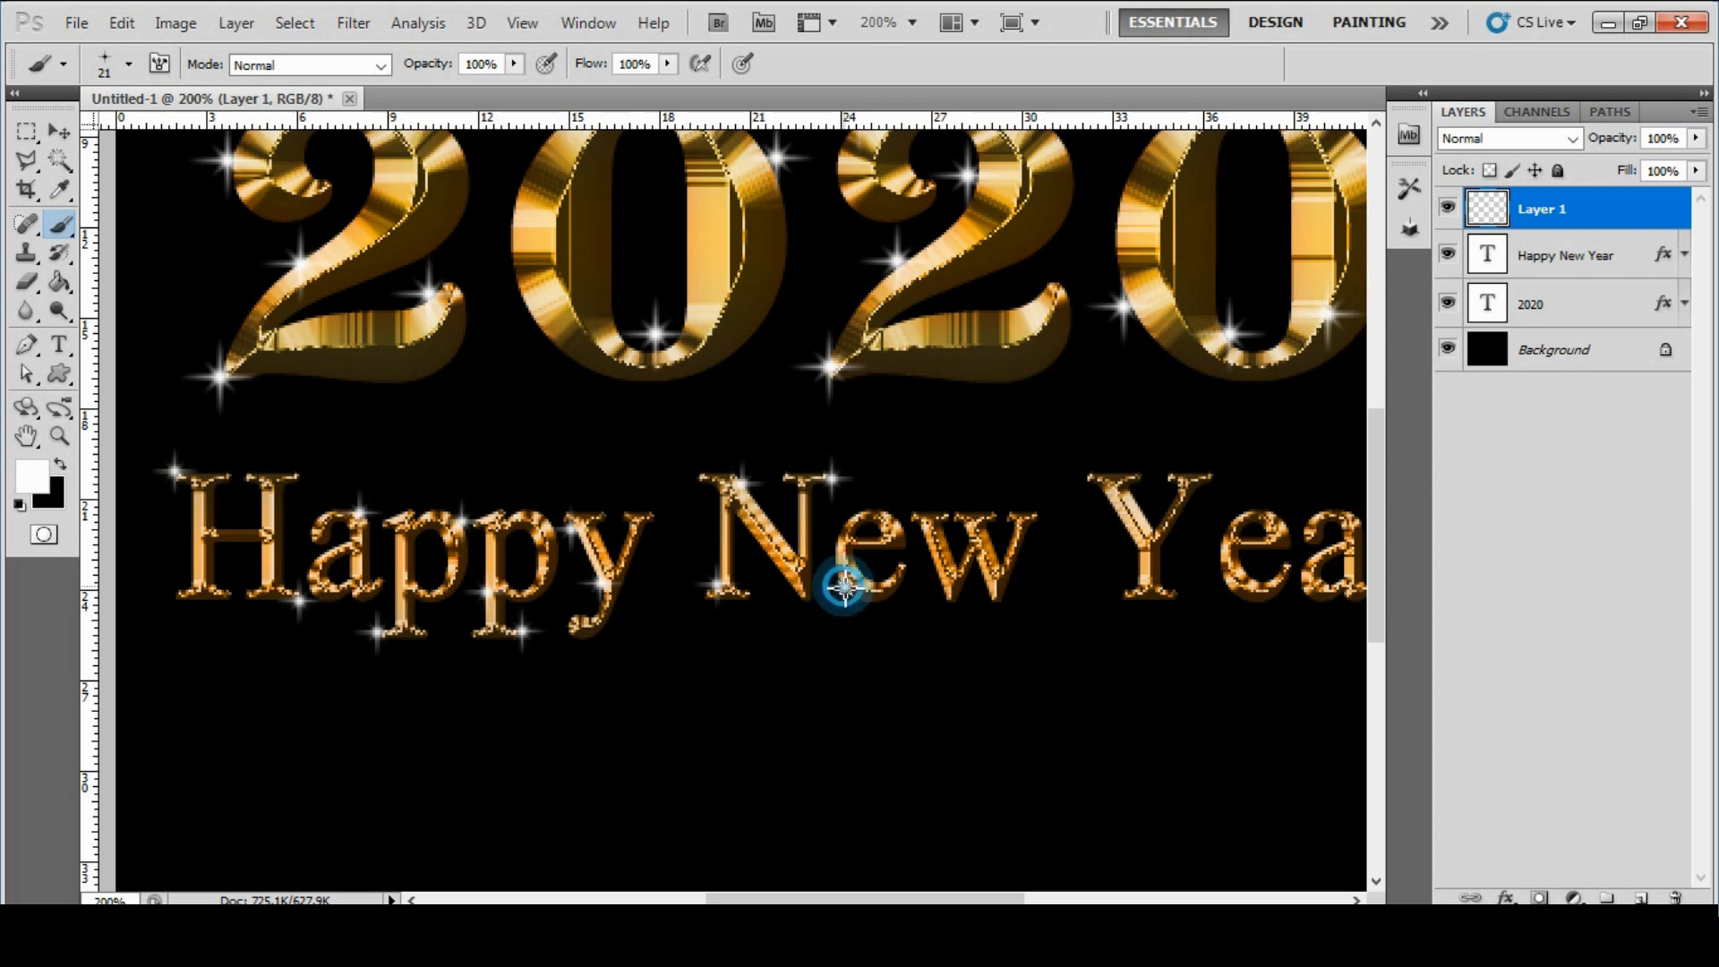
click(904, 530)
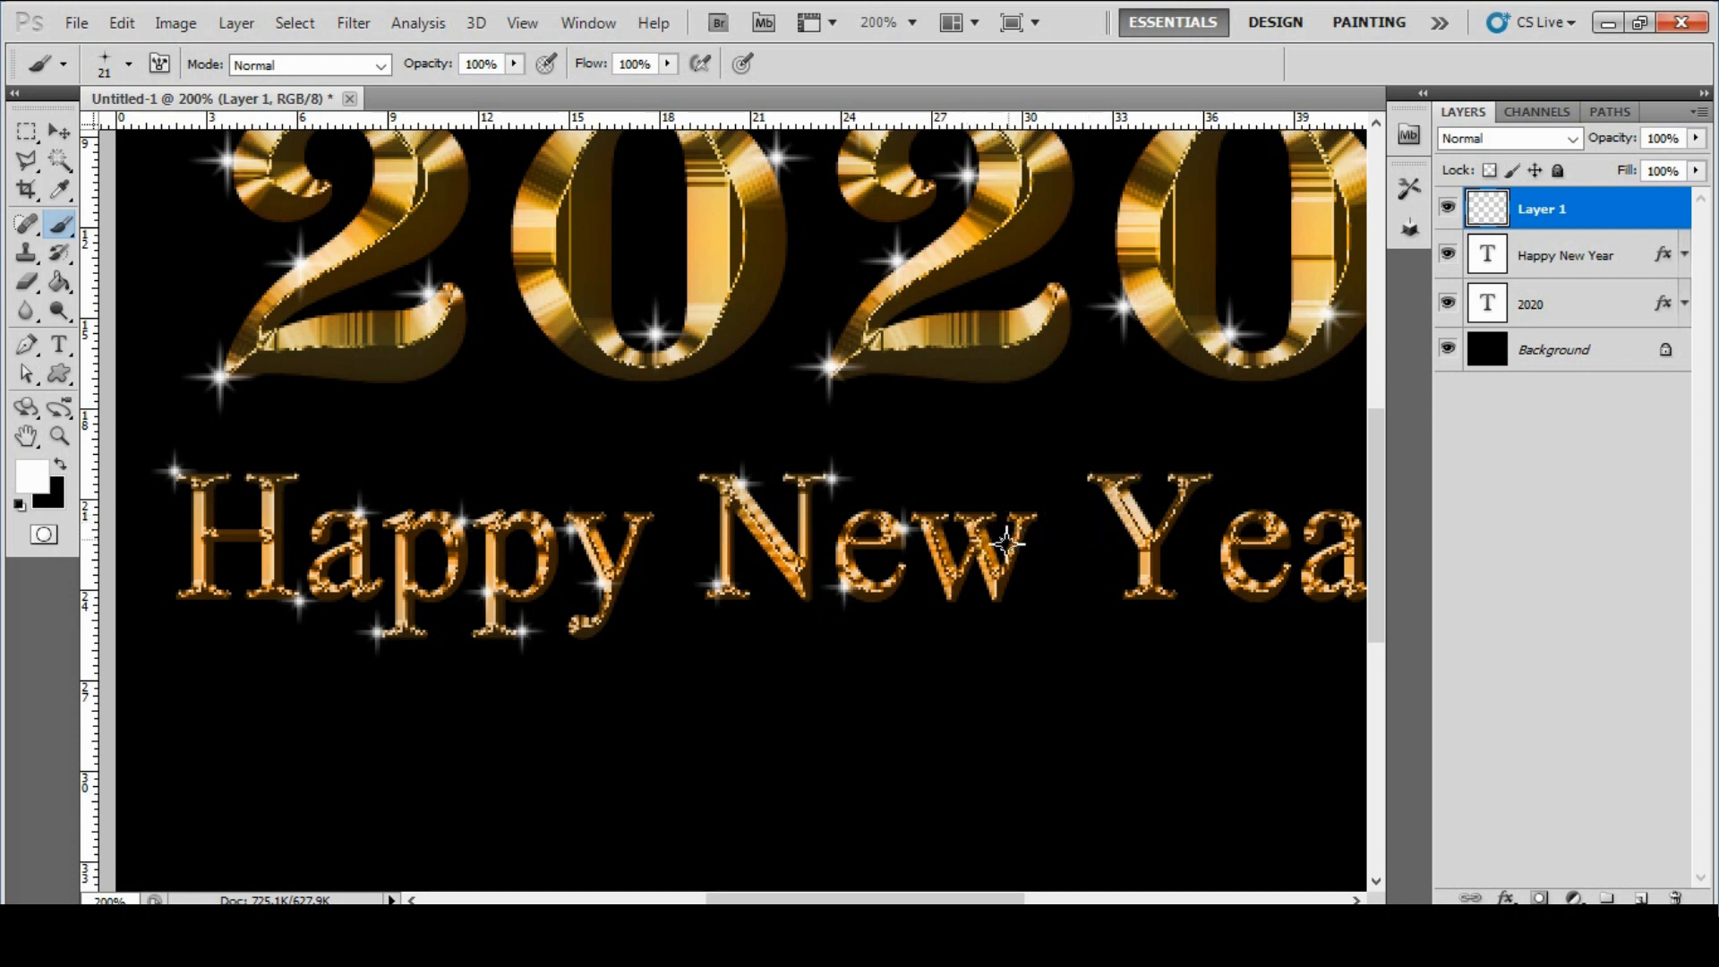
click(968, 531)
click(967, 530)
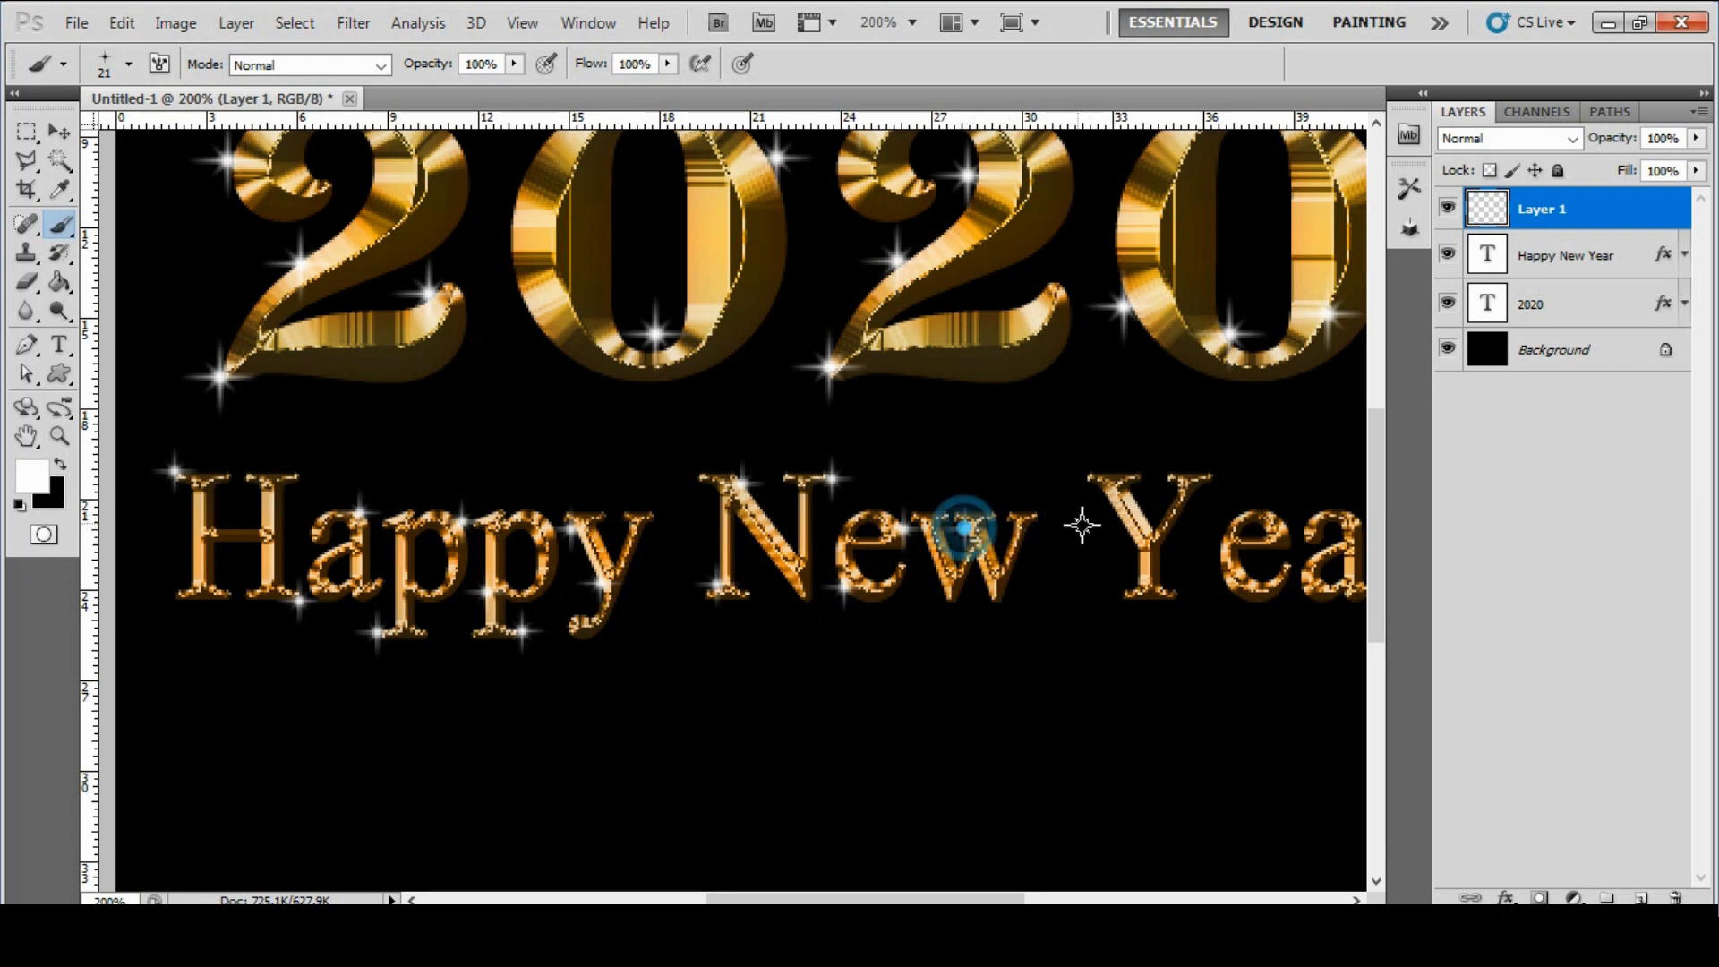
click(1038, 513)
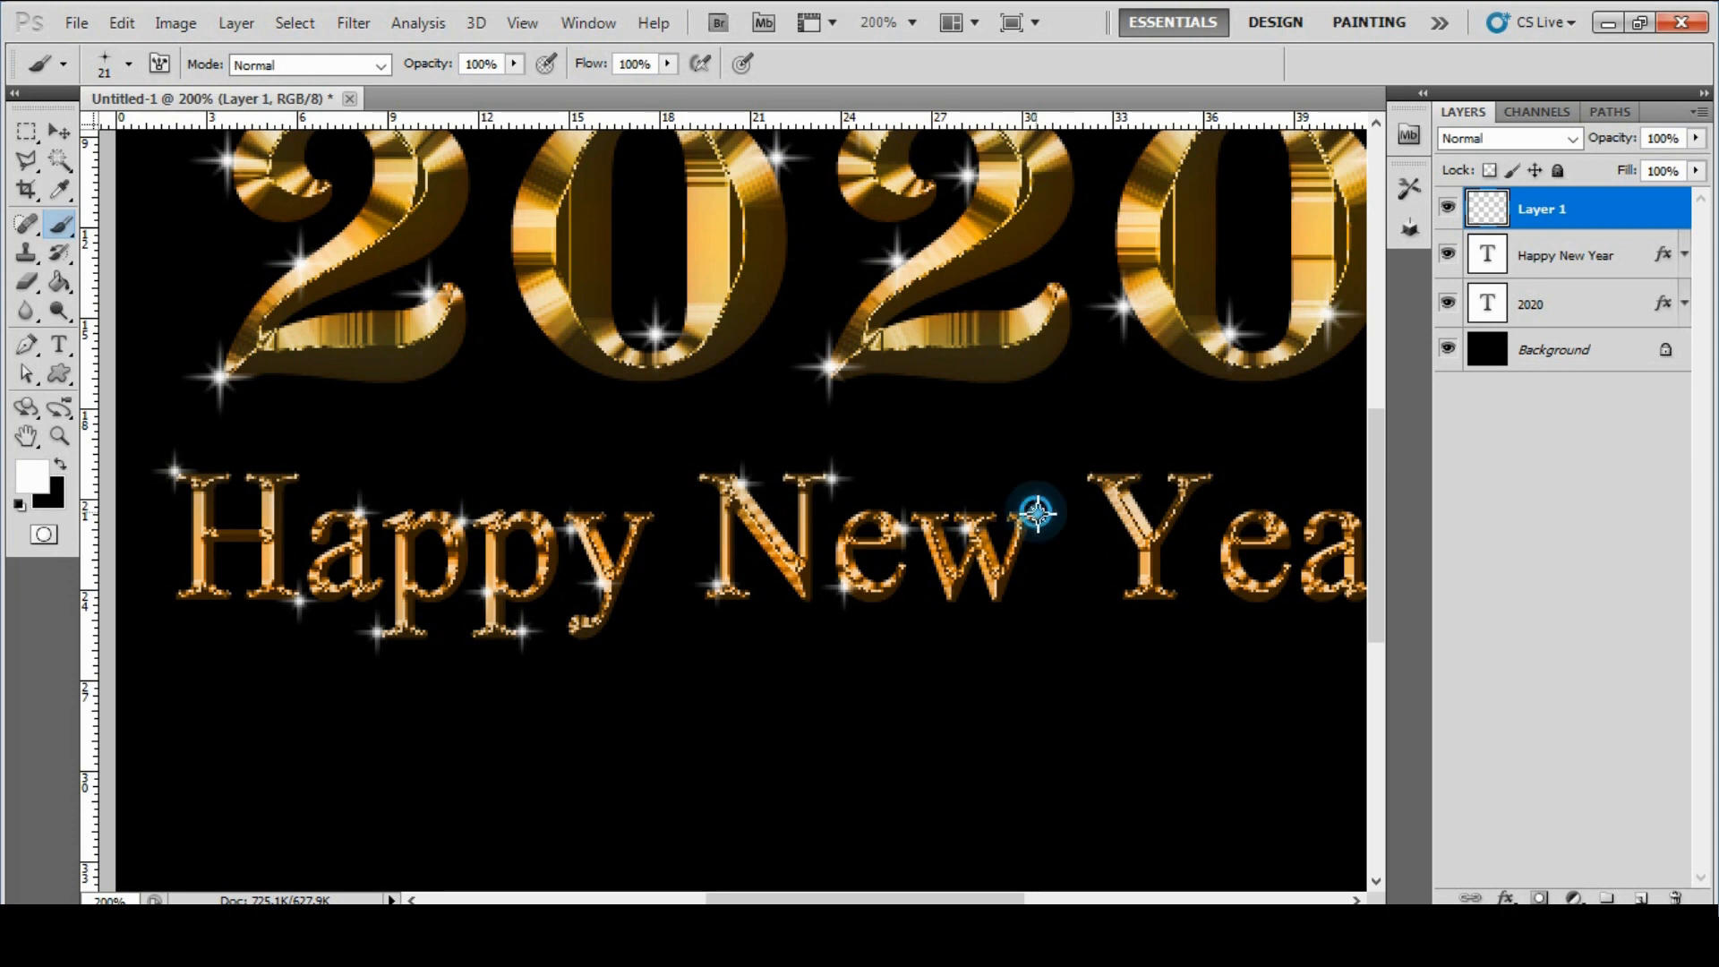
Stamp single white star sparkles on the strokes and edges of the letters in Year.
click(1141, 506)
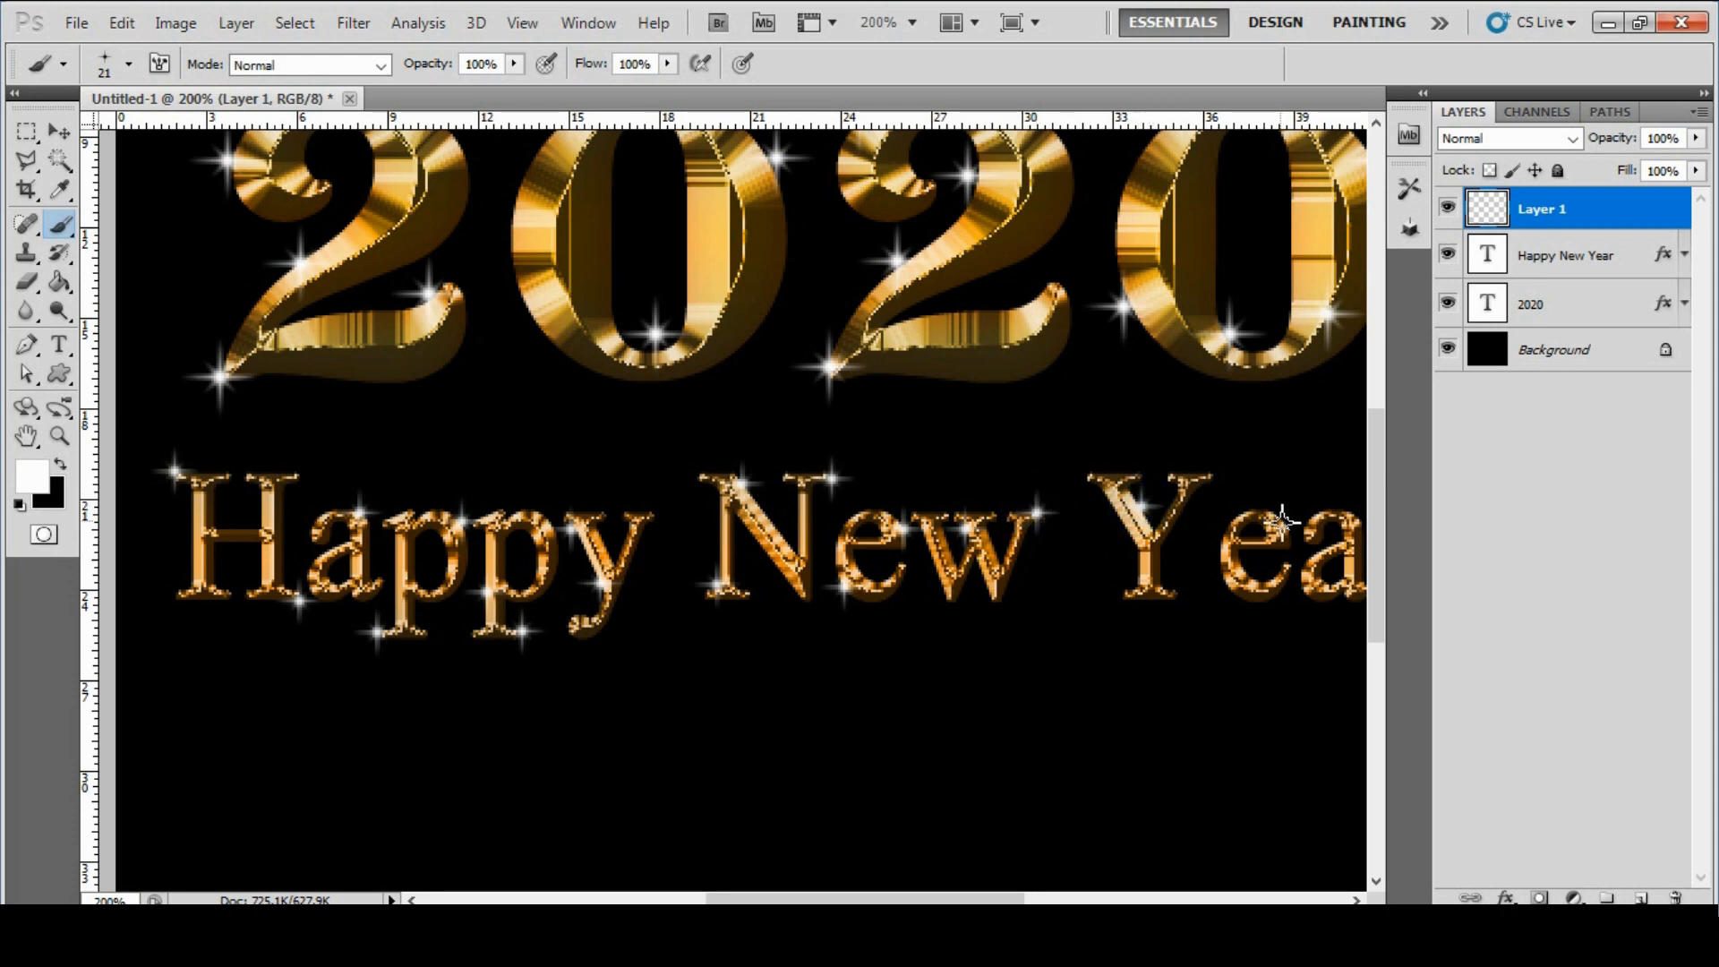
click(1135, 580)
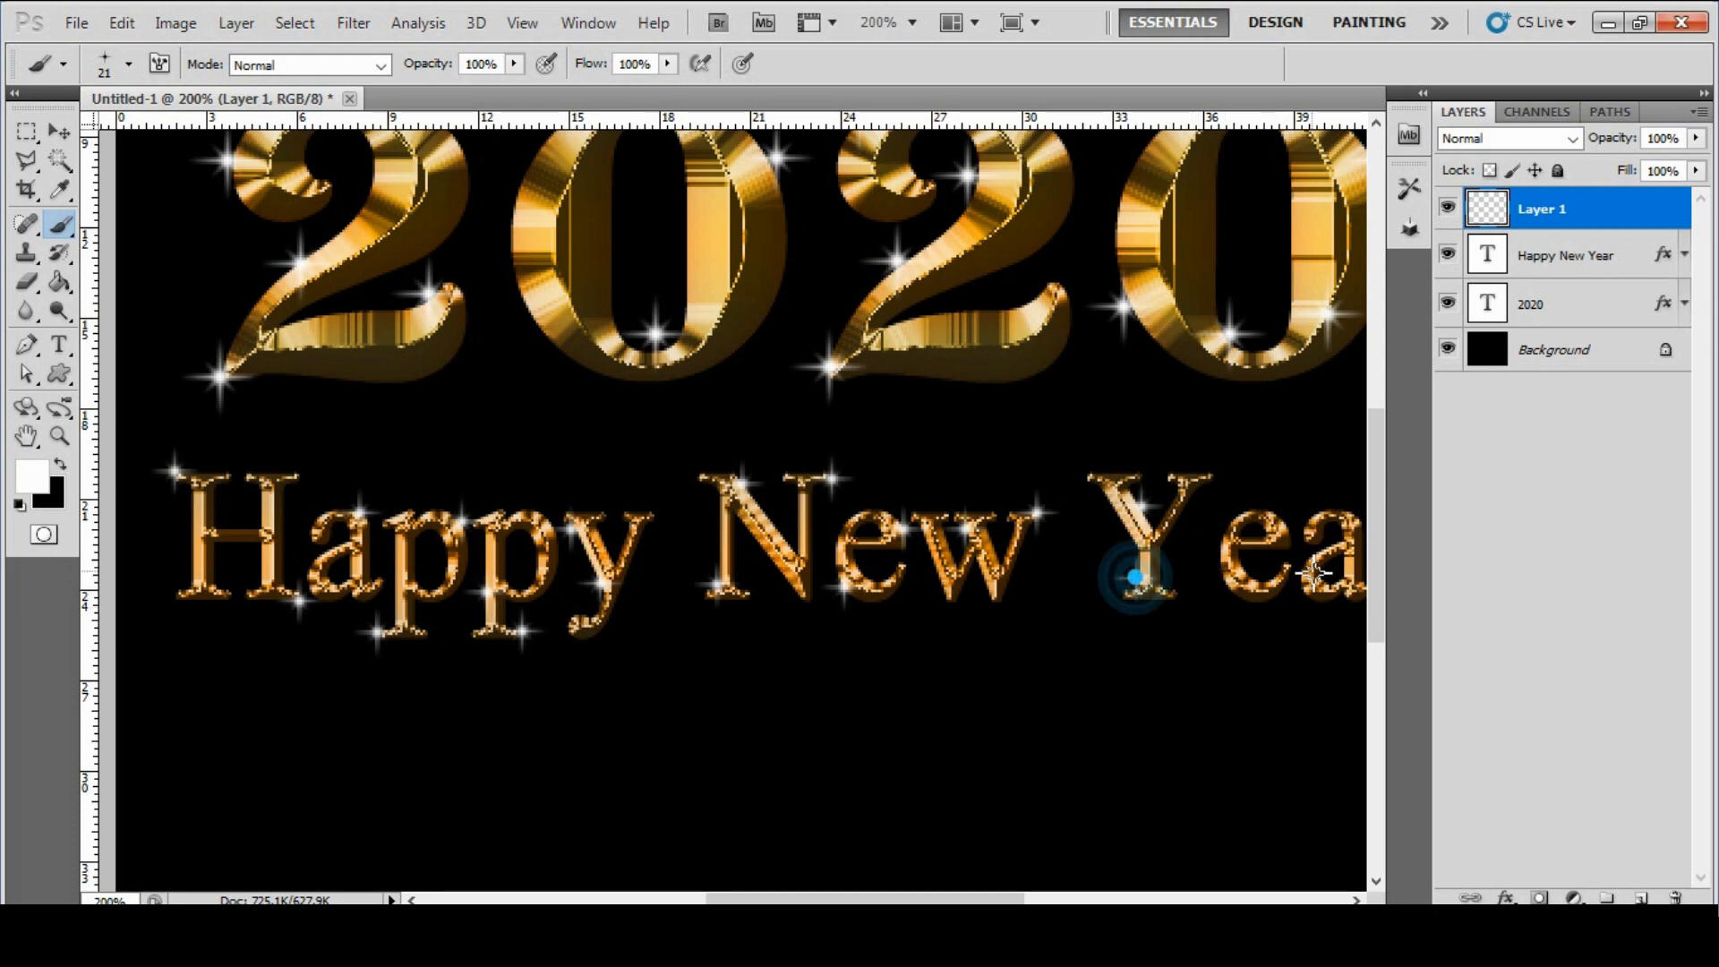
click(1215, 560)
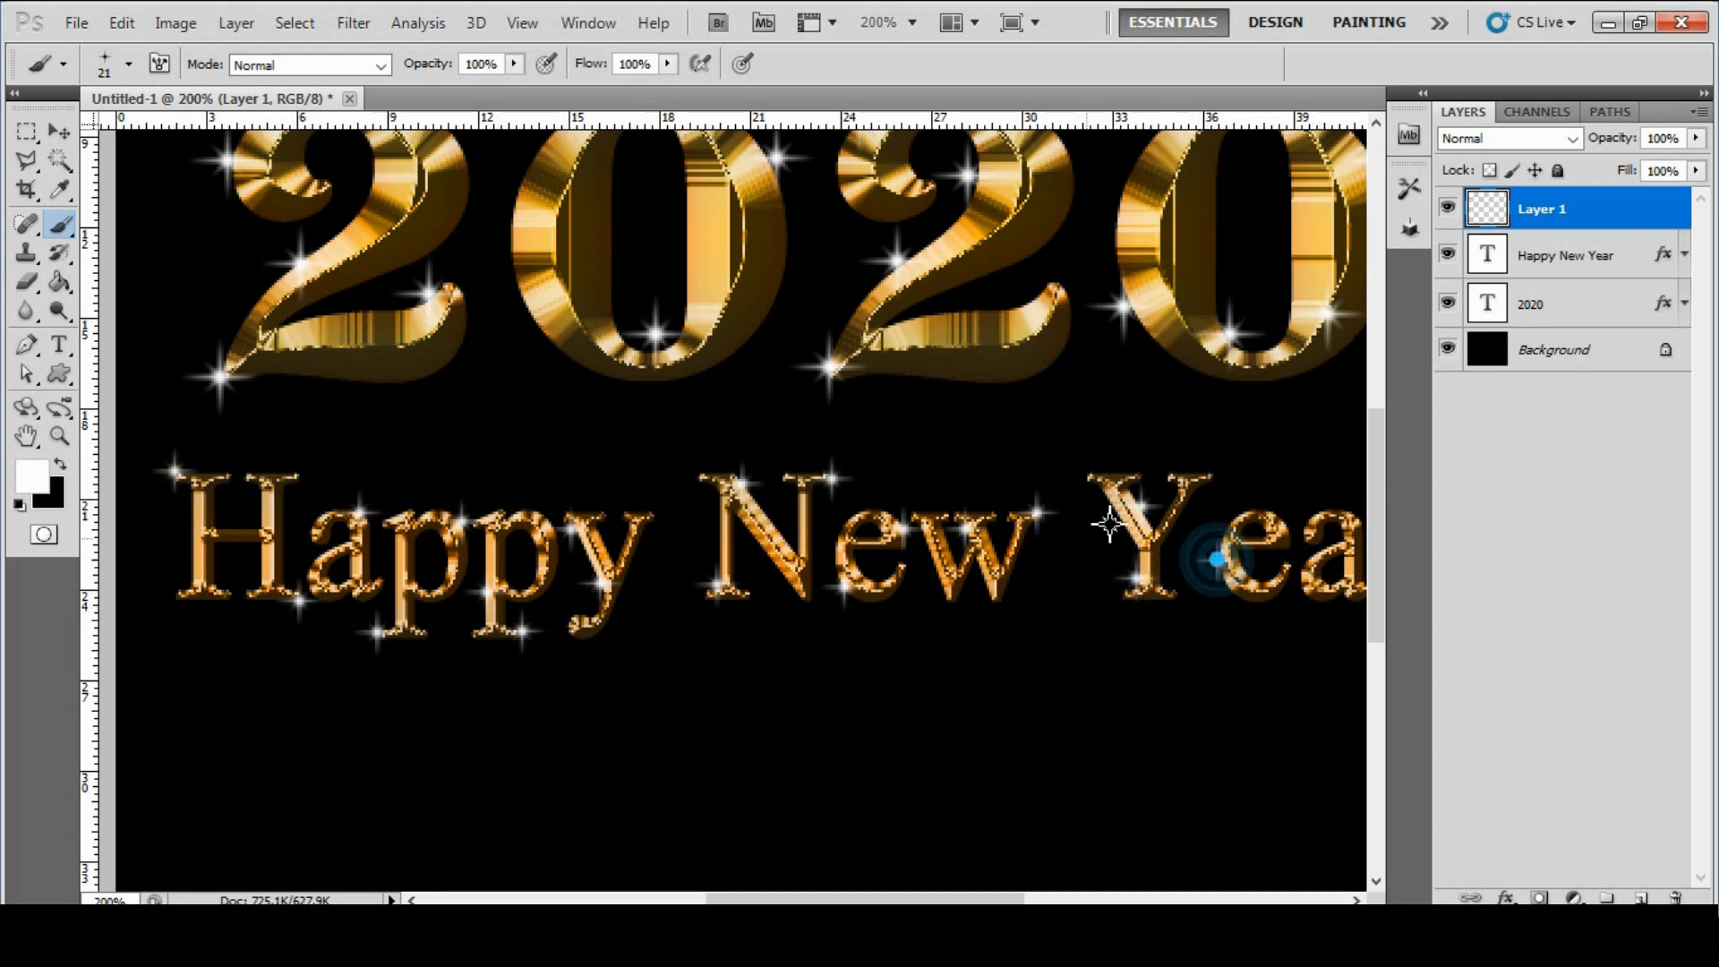
click(1215, 474)
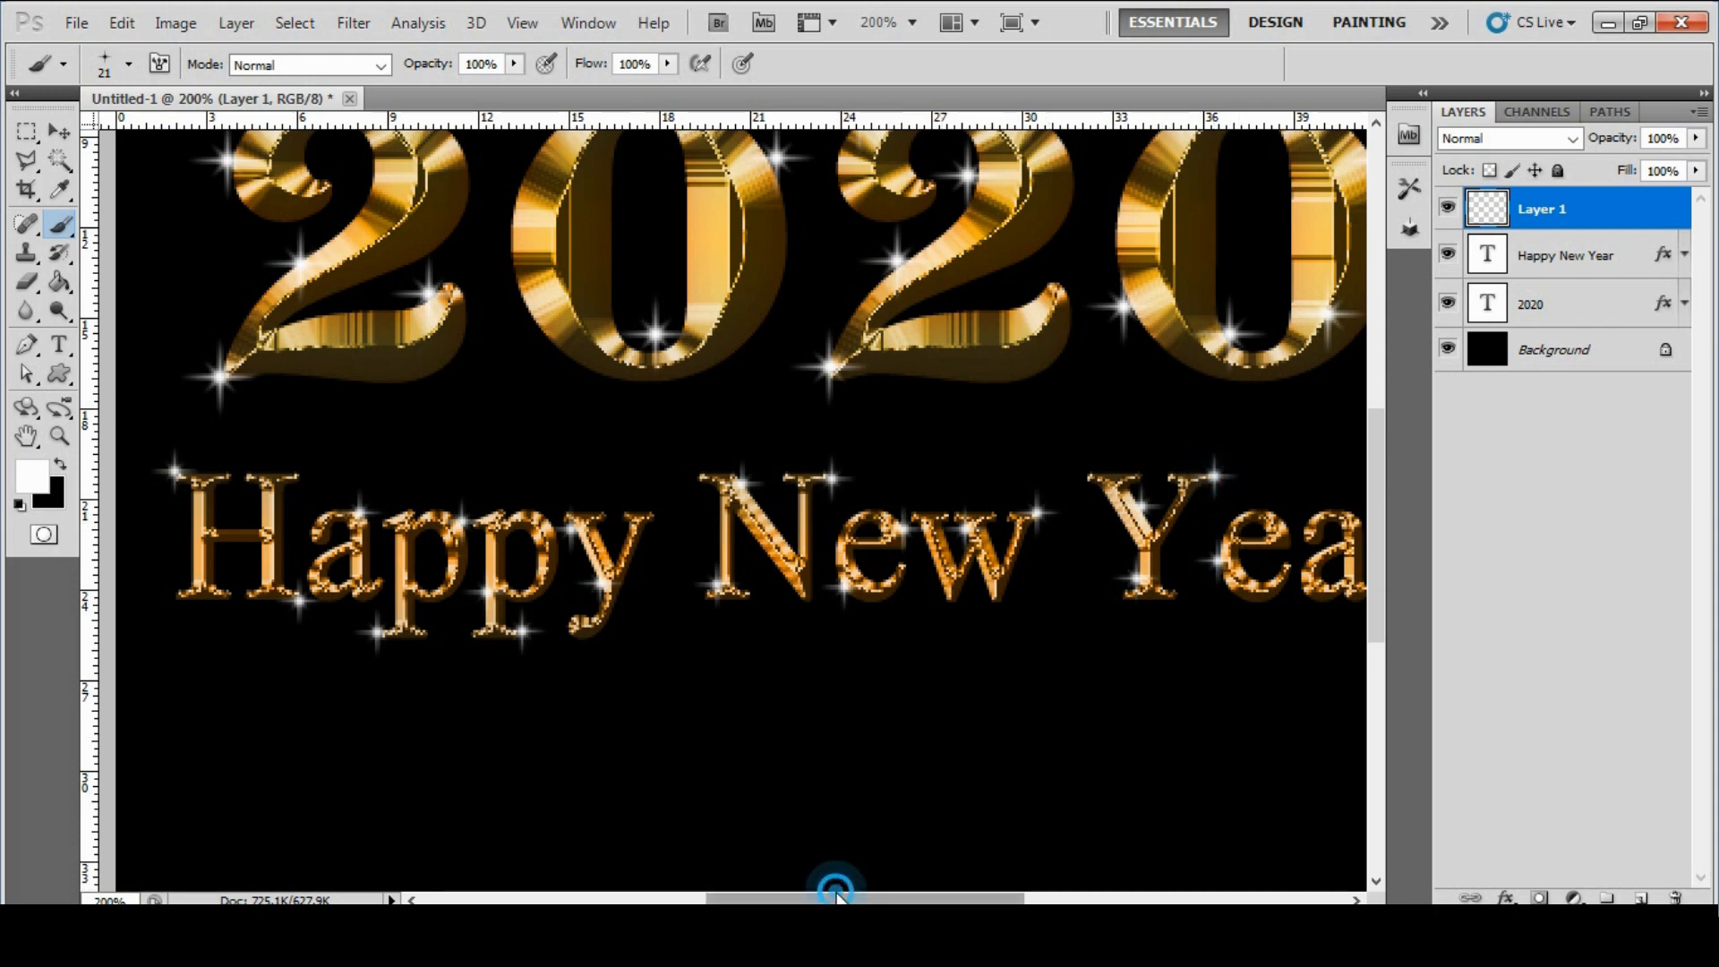
drag(833, 898, 940, 897)
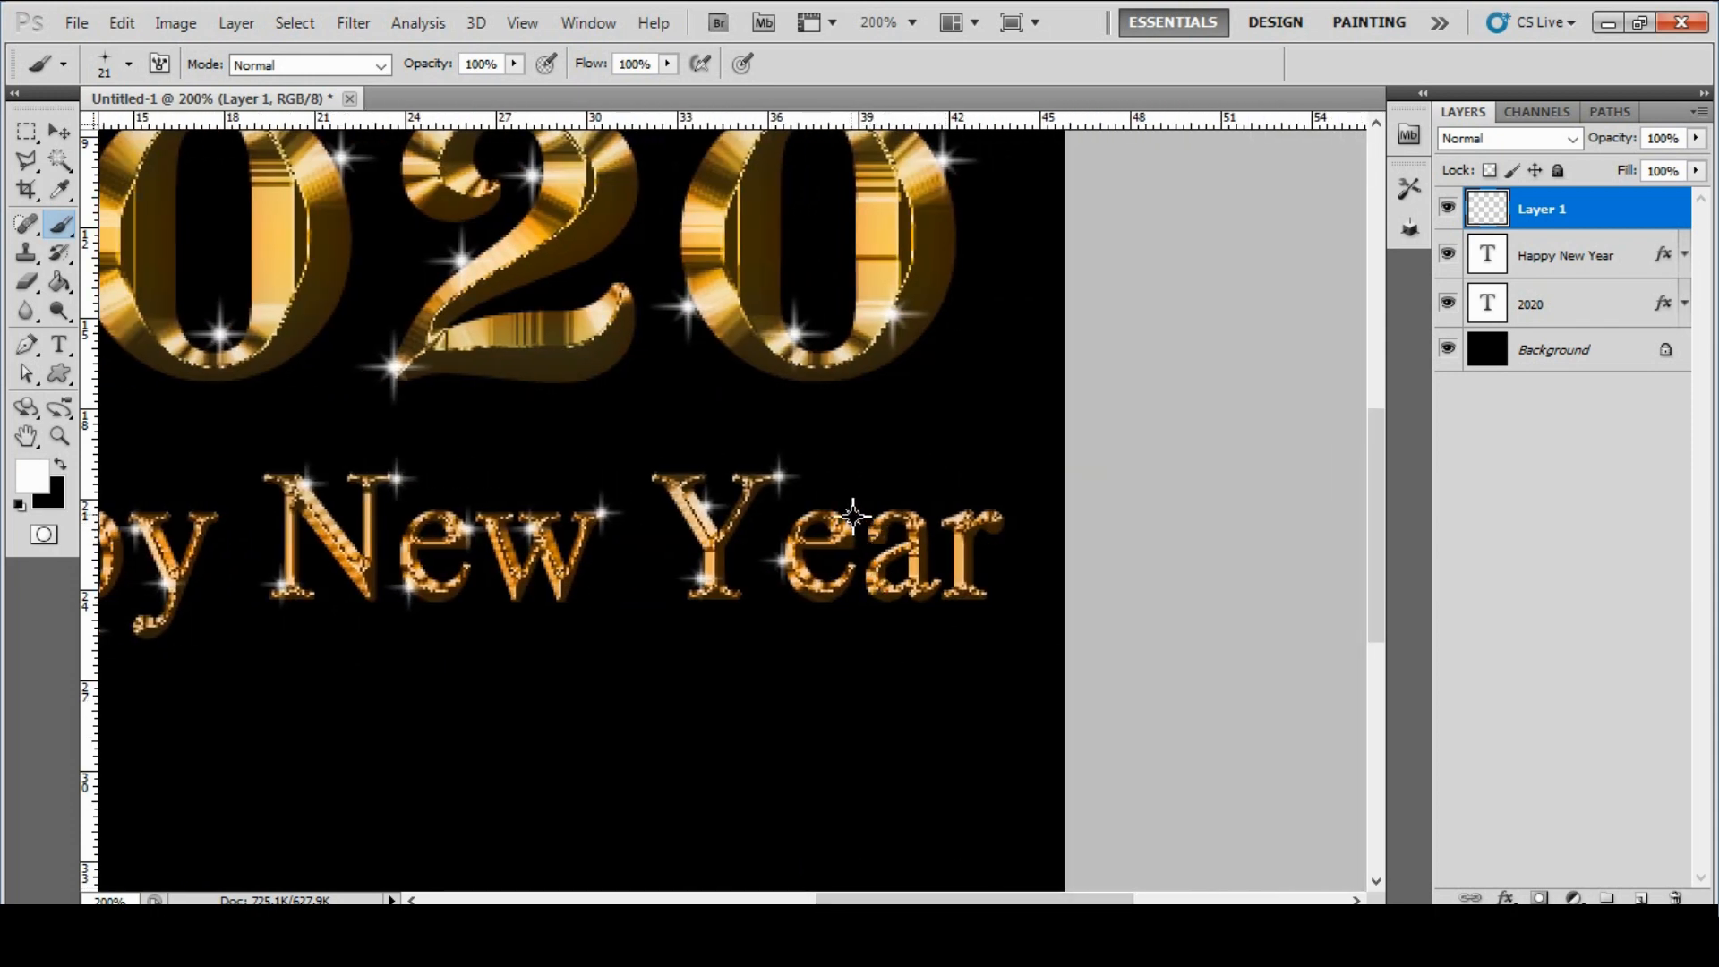
click(841, 511)
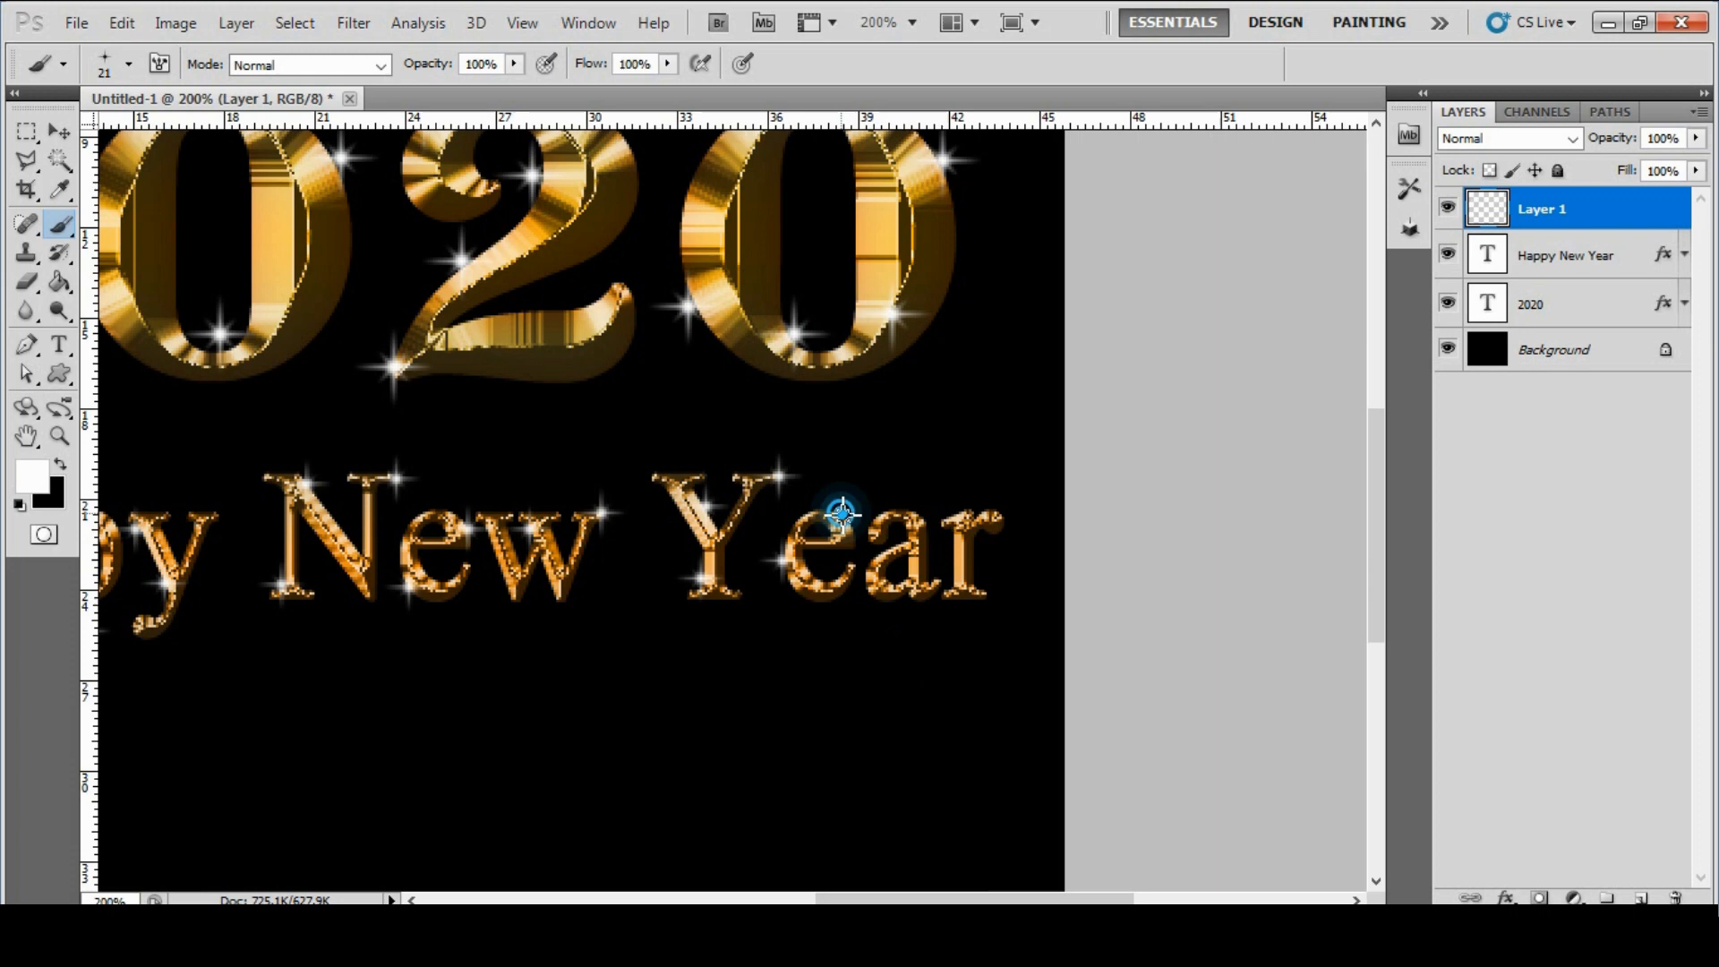
click(923, 509)
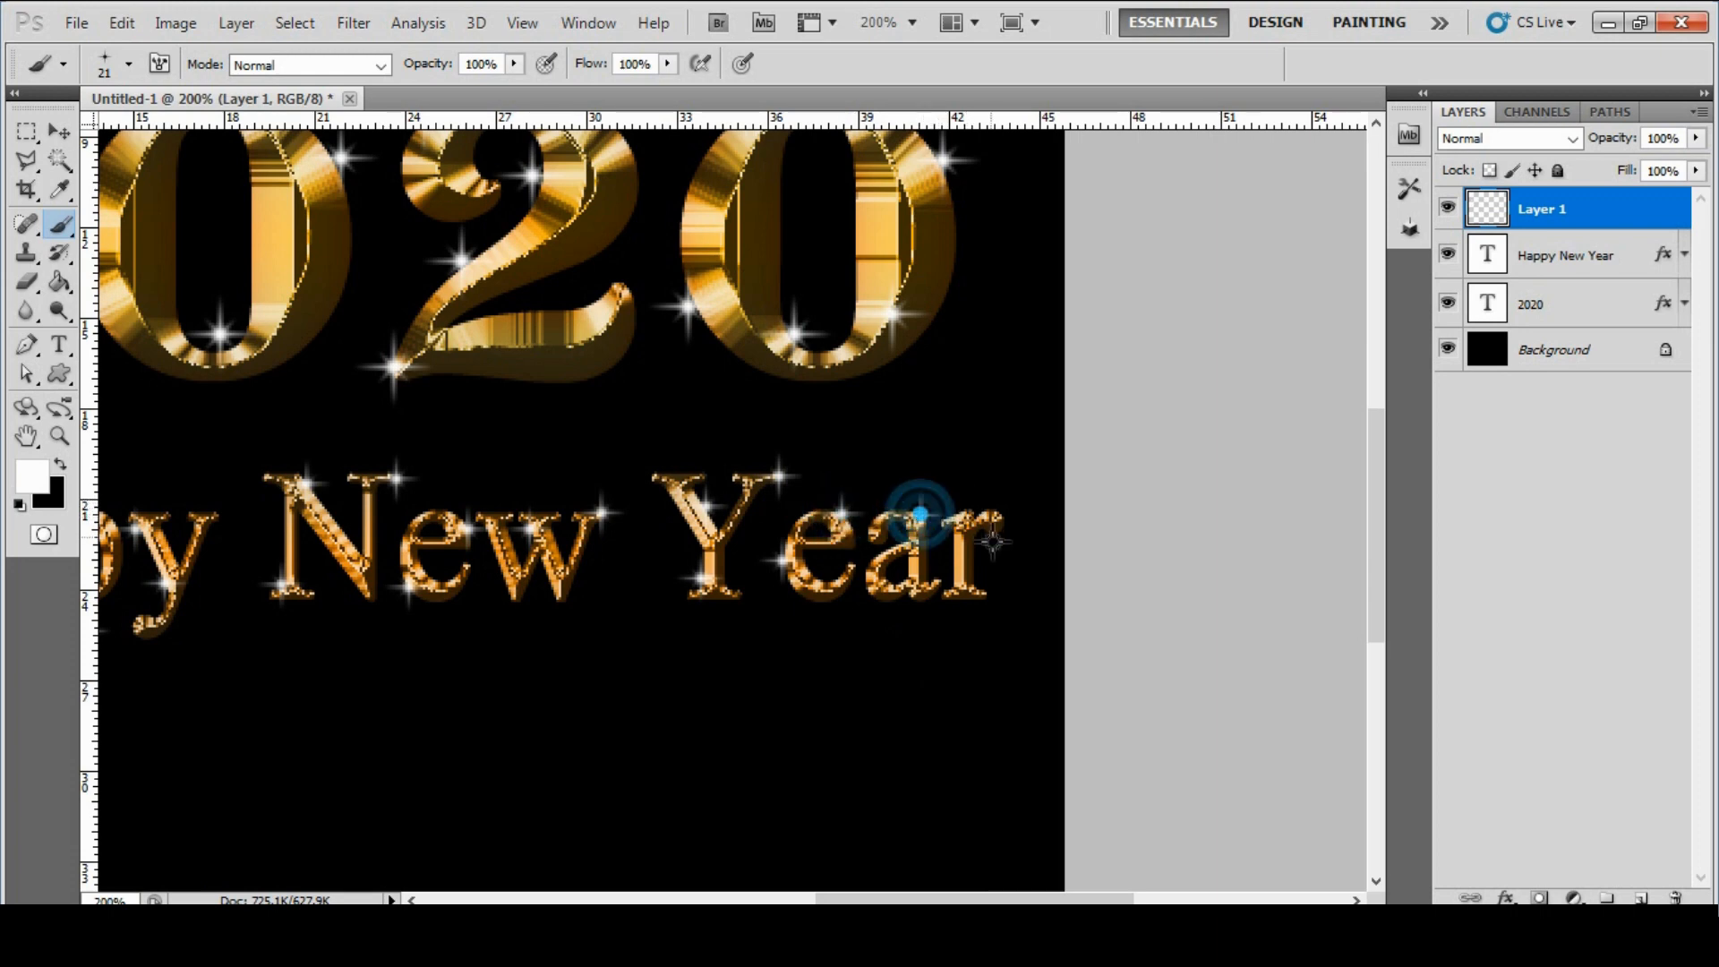
click(874, 601)
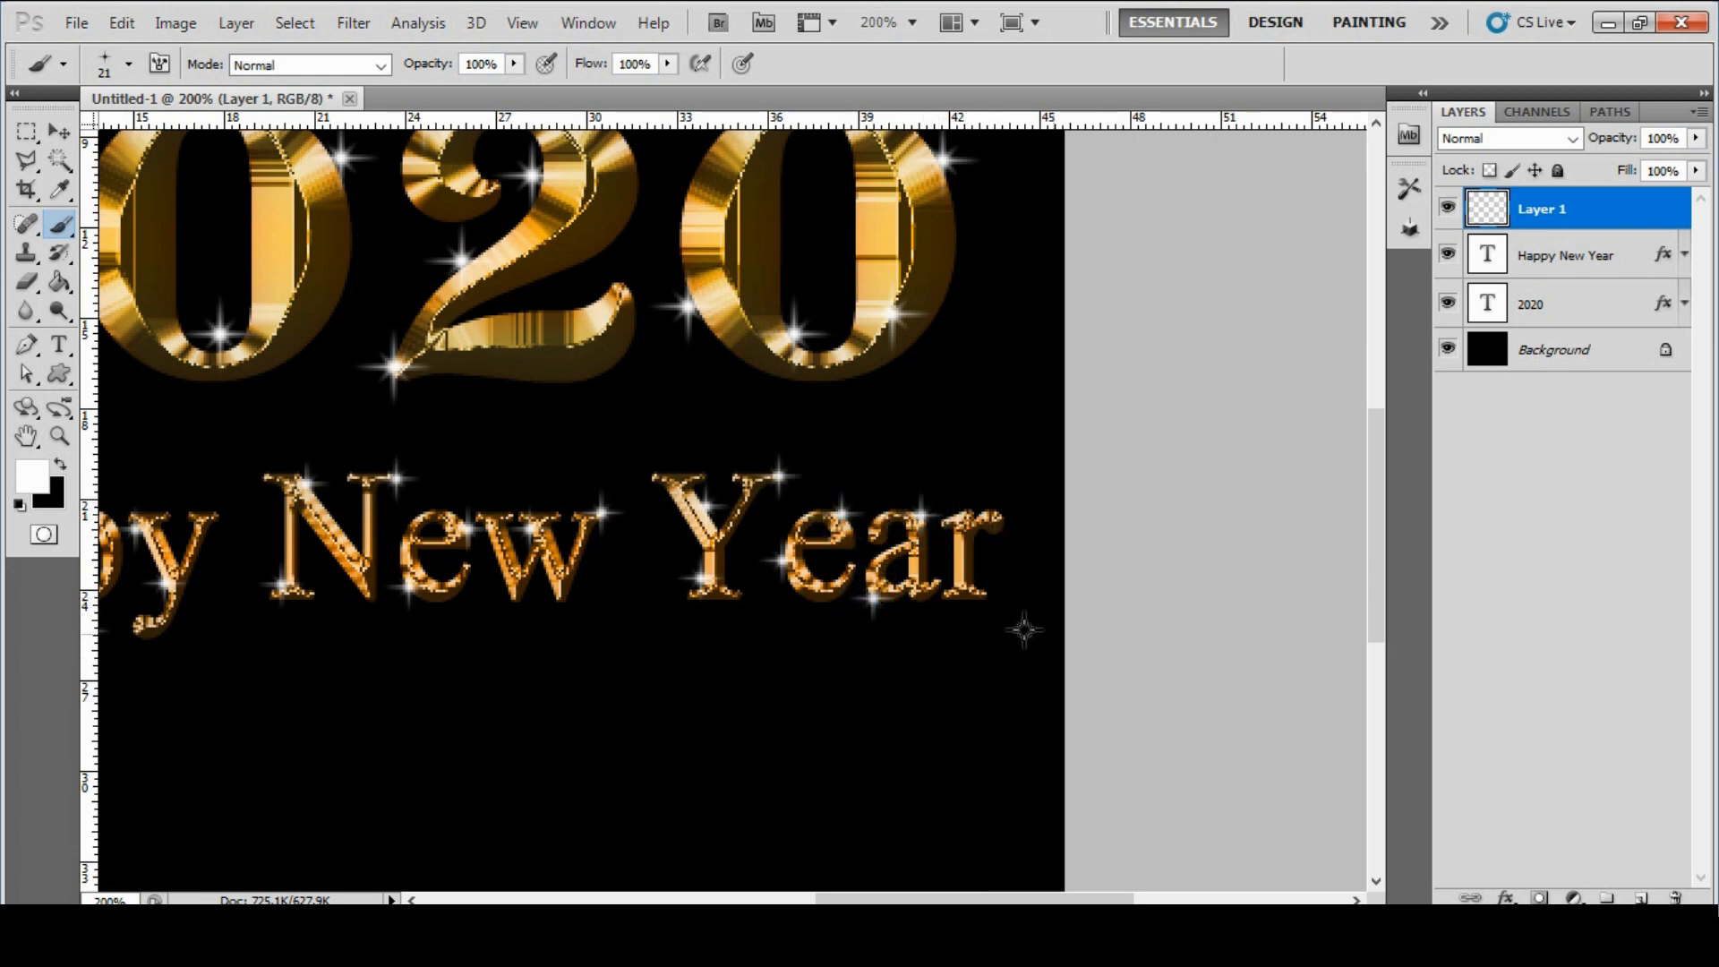
click(989, 509)
click(995, 592)
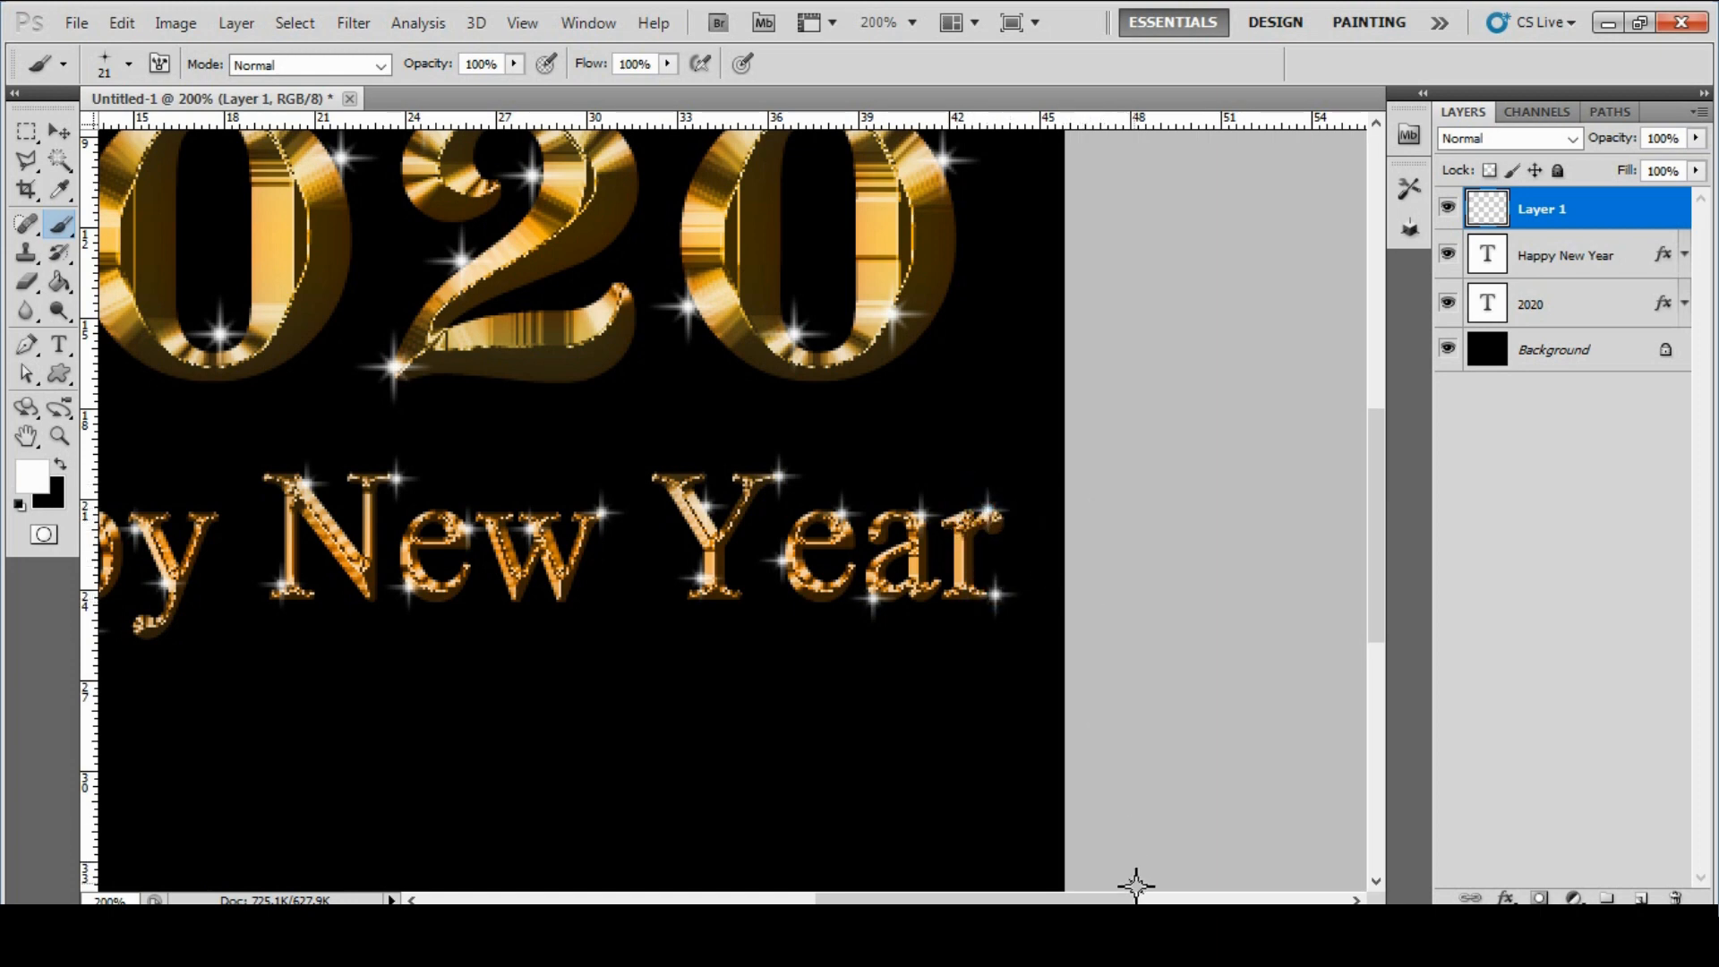
Duplicate the sparkle layer, Layer 1, to intensify the white stars over both text lines.
drag(1091, 902, 1052, 902)
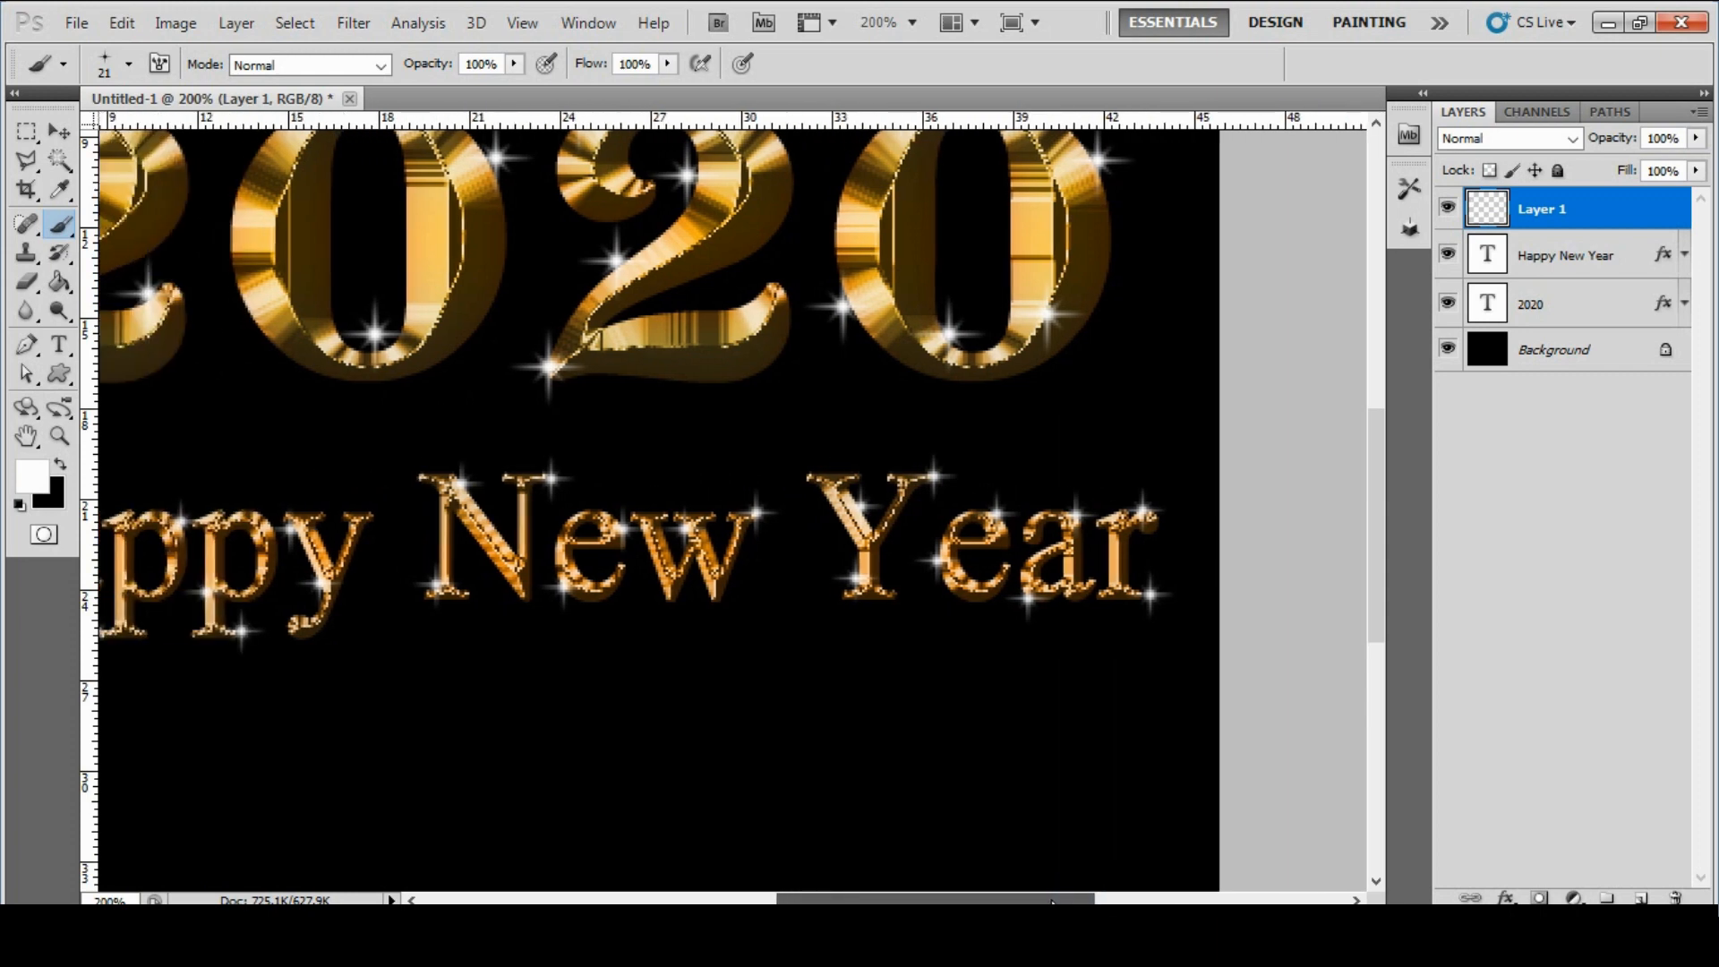
key(ctrl+minus)
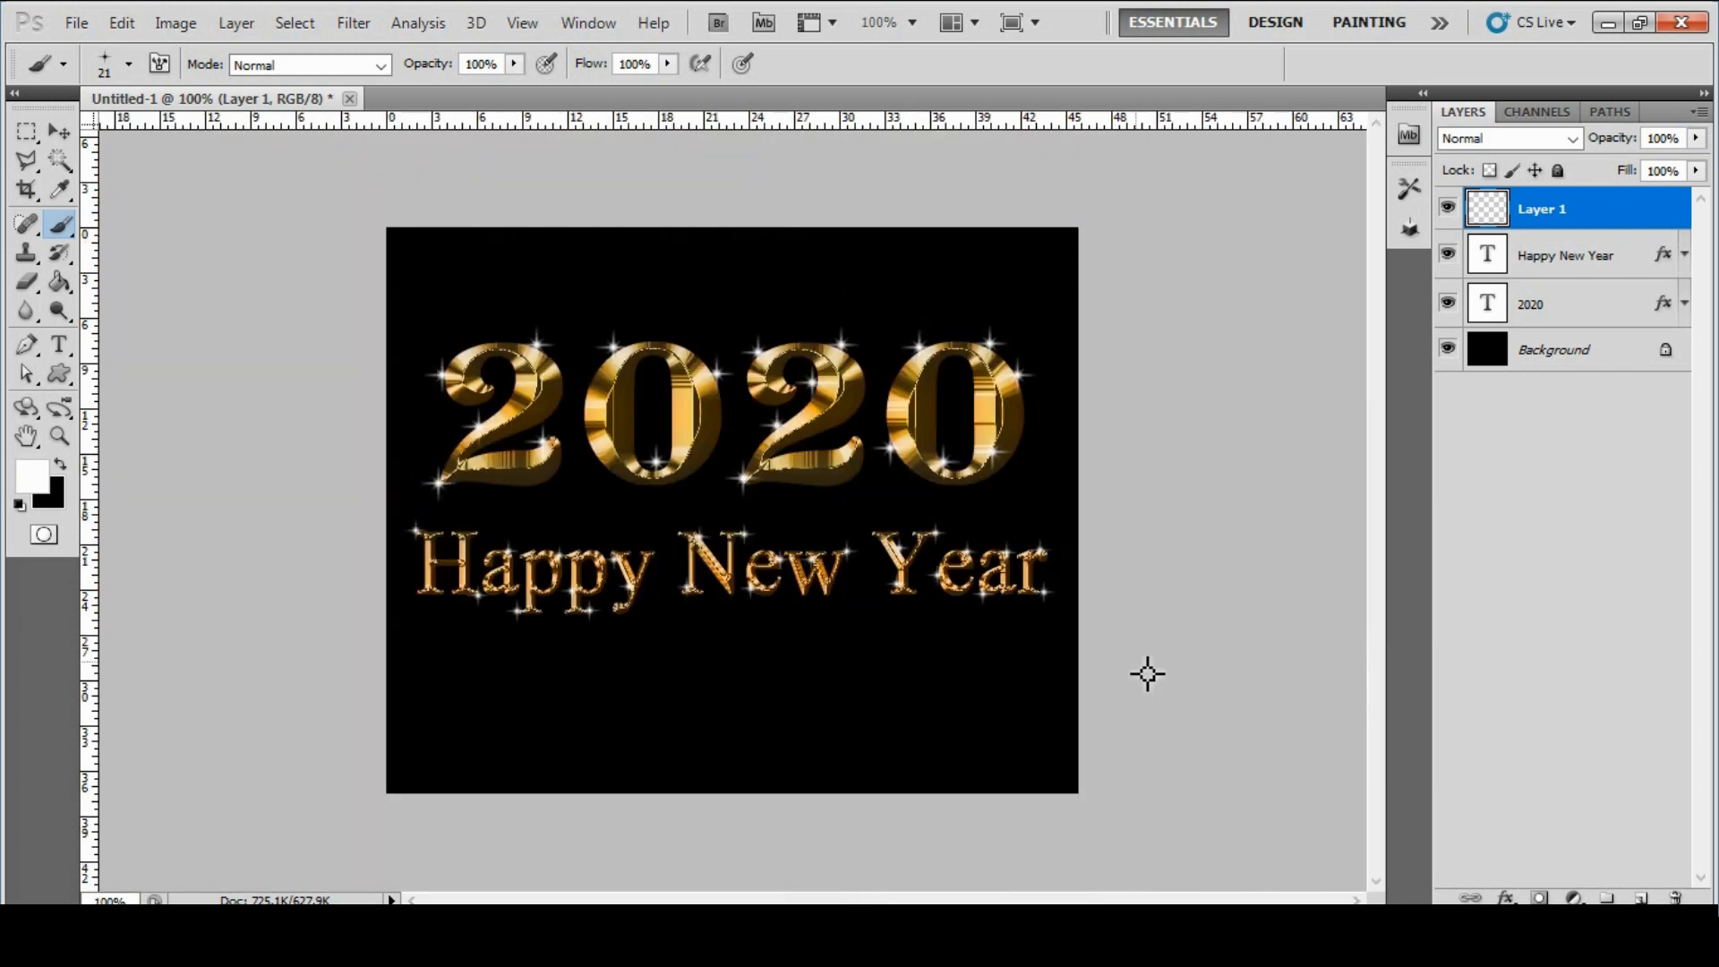
click(59, 131)
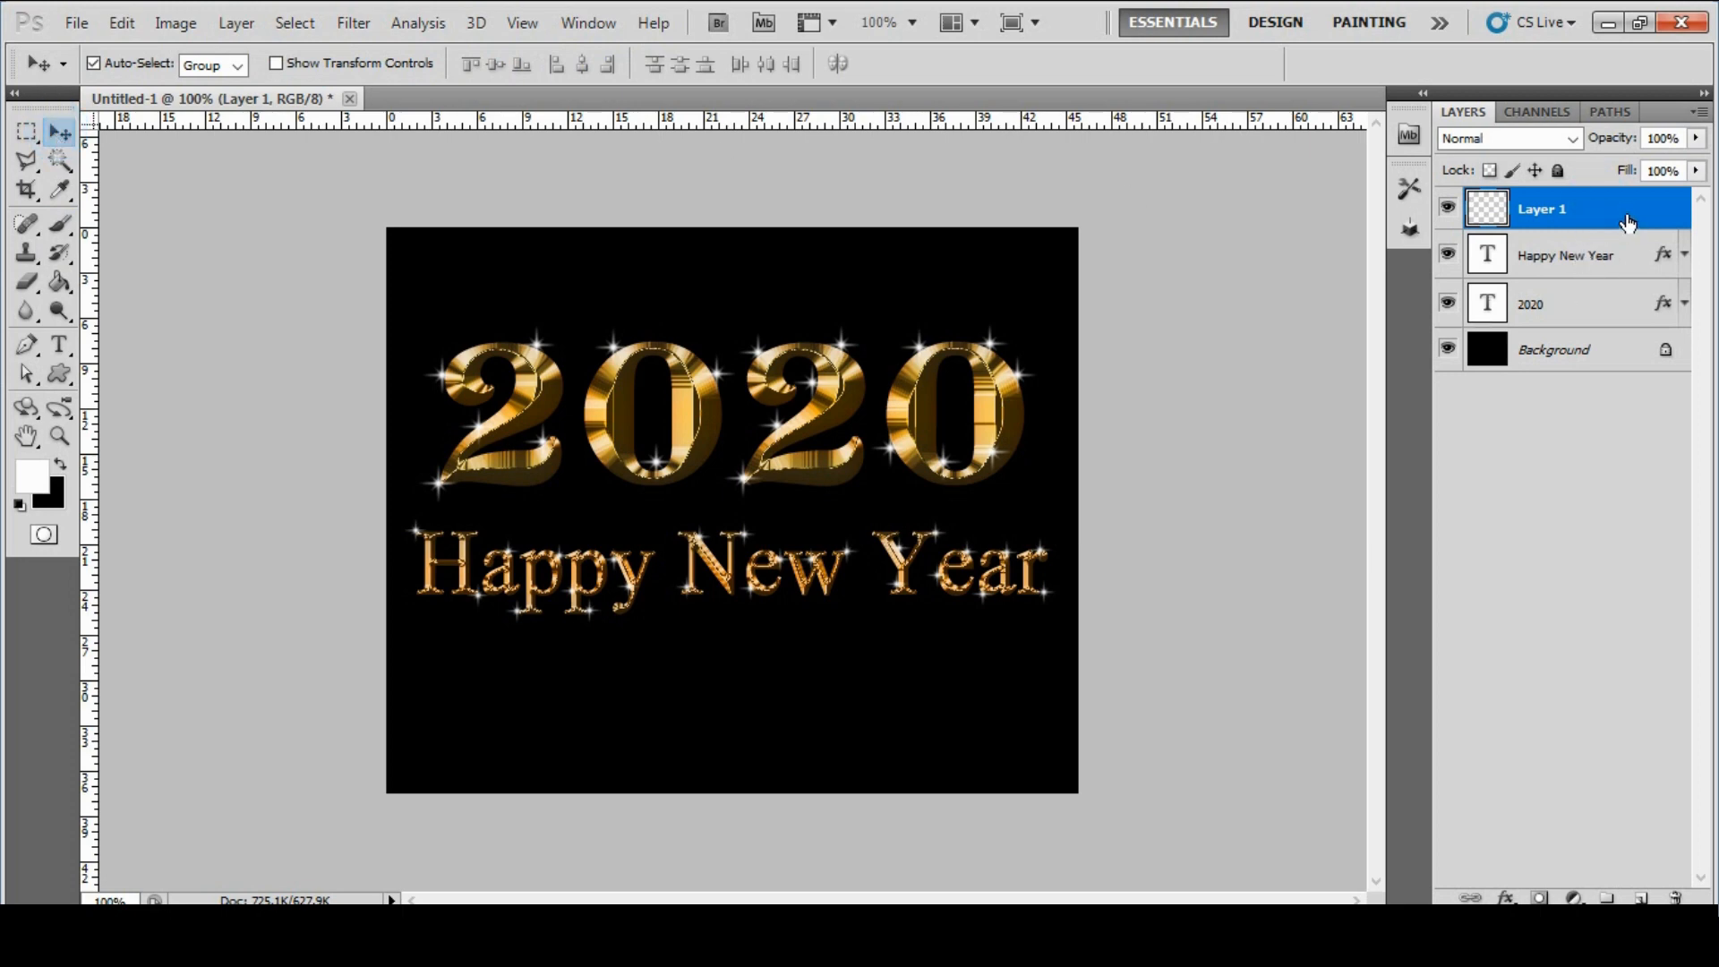
key(ctrl+j)
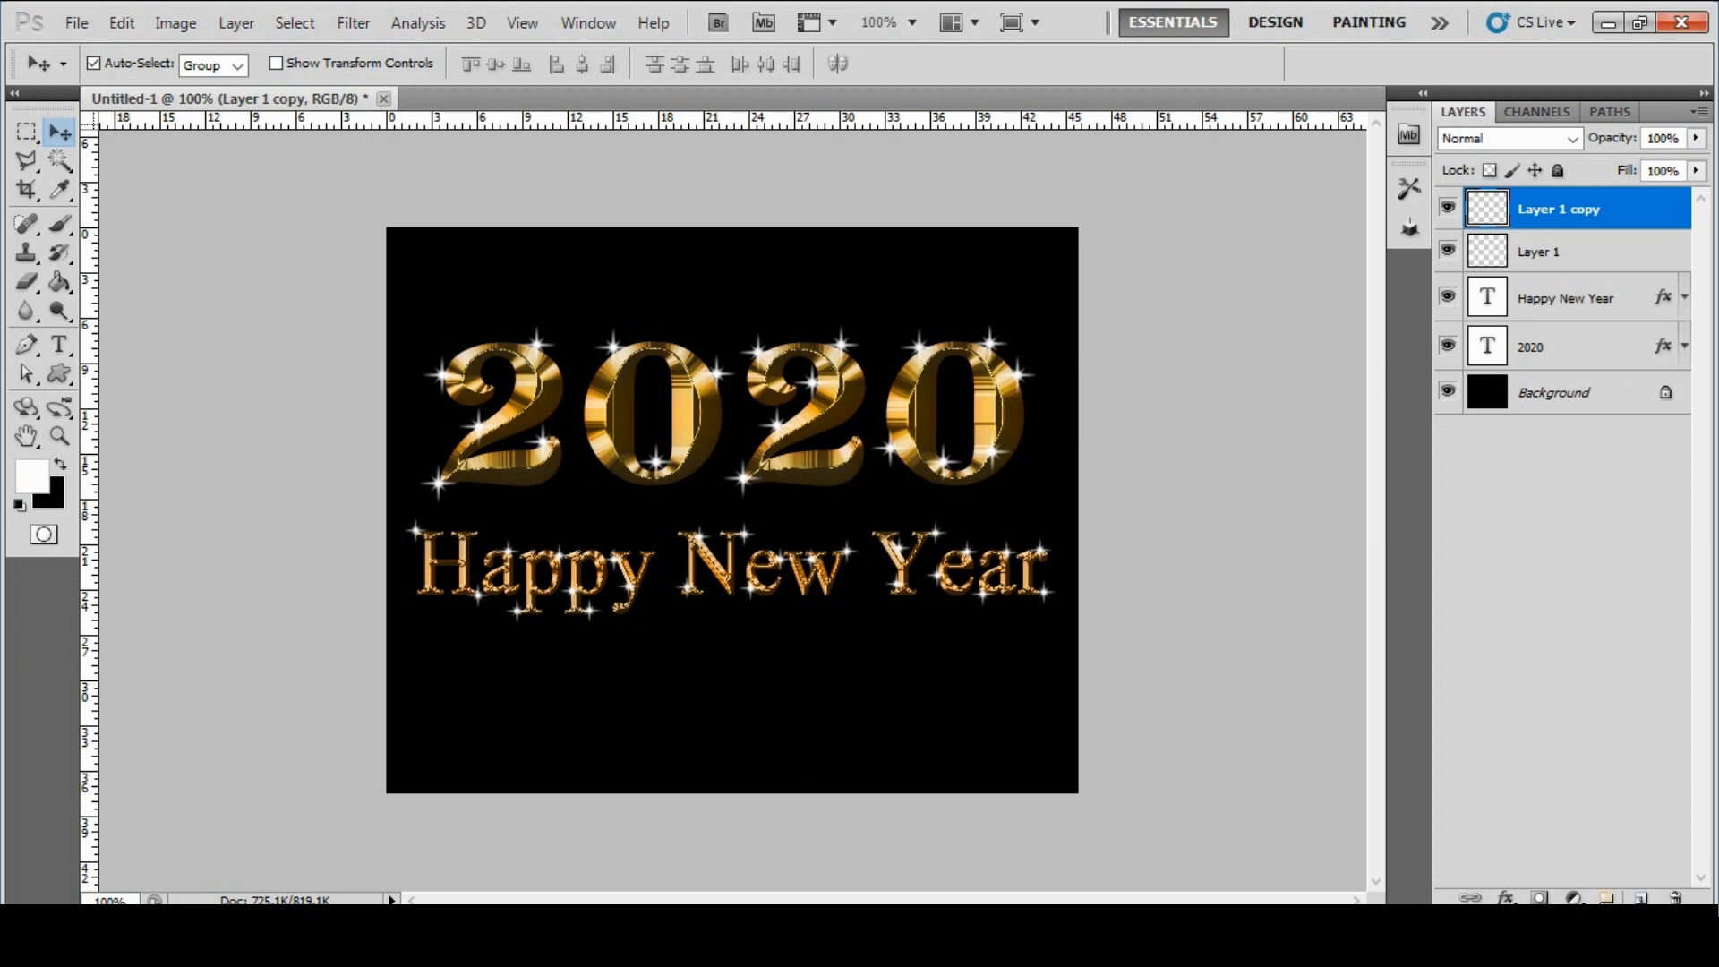
Create a layer group and move Layer 1 copy, Layer 1, Happy New Year and 2020 into it, leaving the group collapsed.
click(1607, 898)
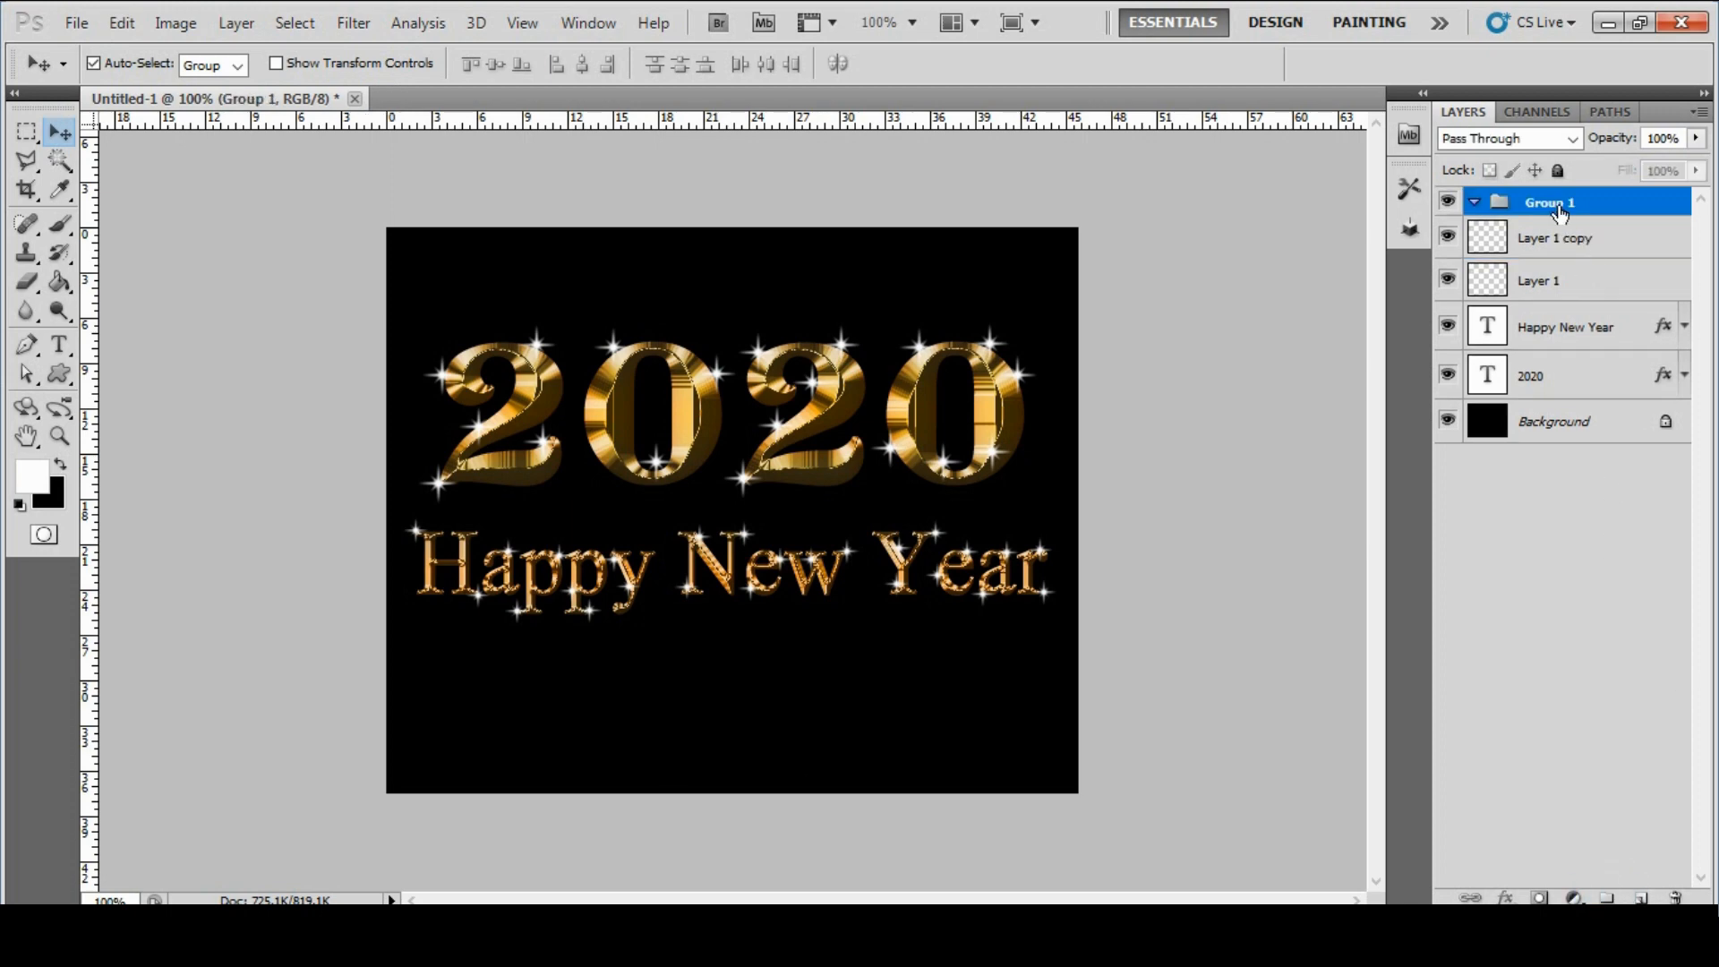
click(1595, 244)
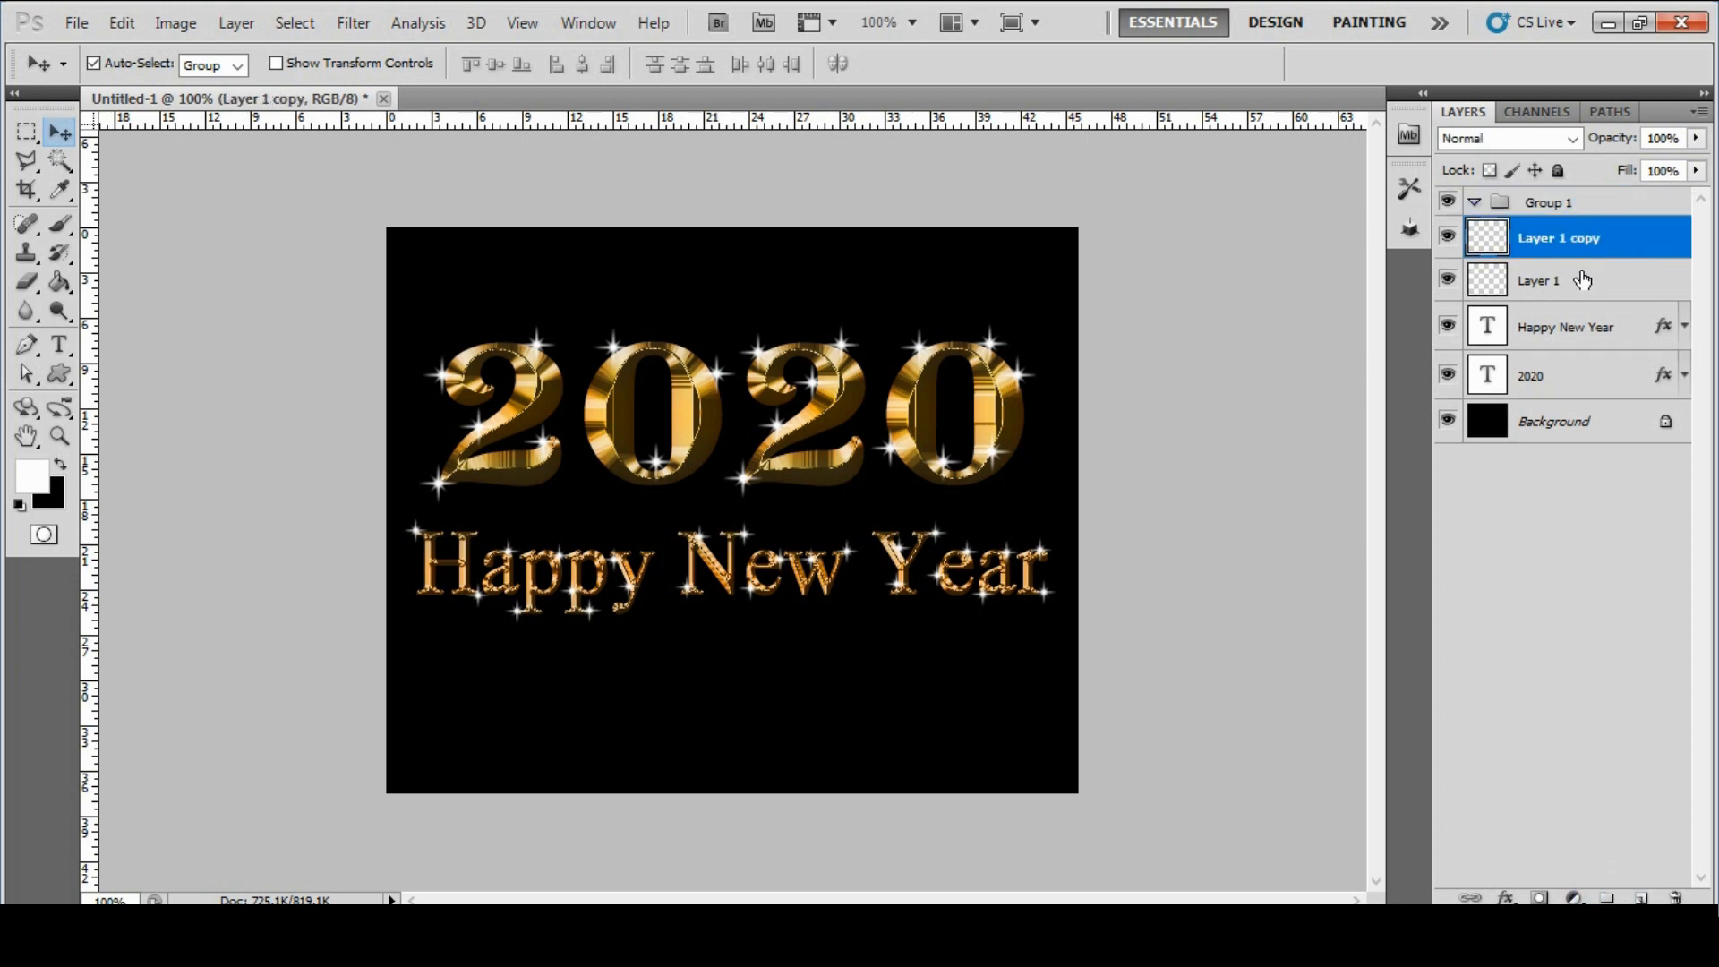
shift+click(1581, 281)
shift+click(1593, 327)
shift+click(1598, 376)
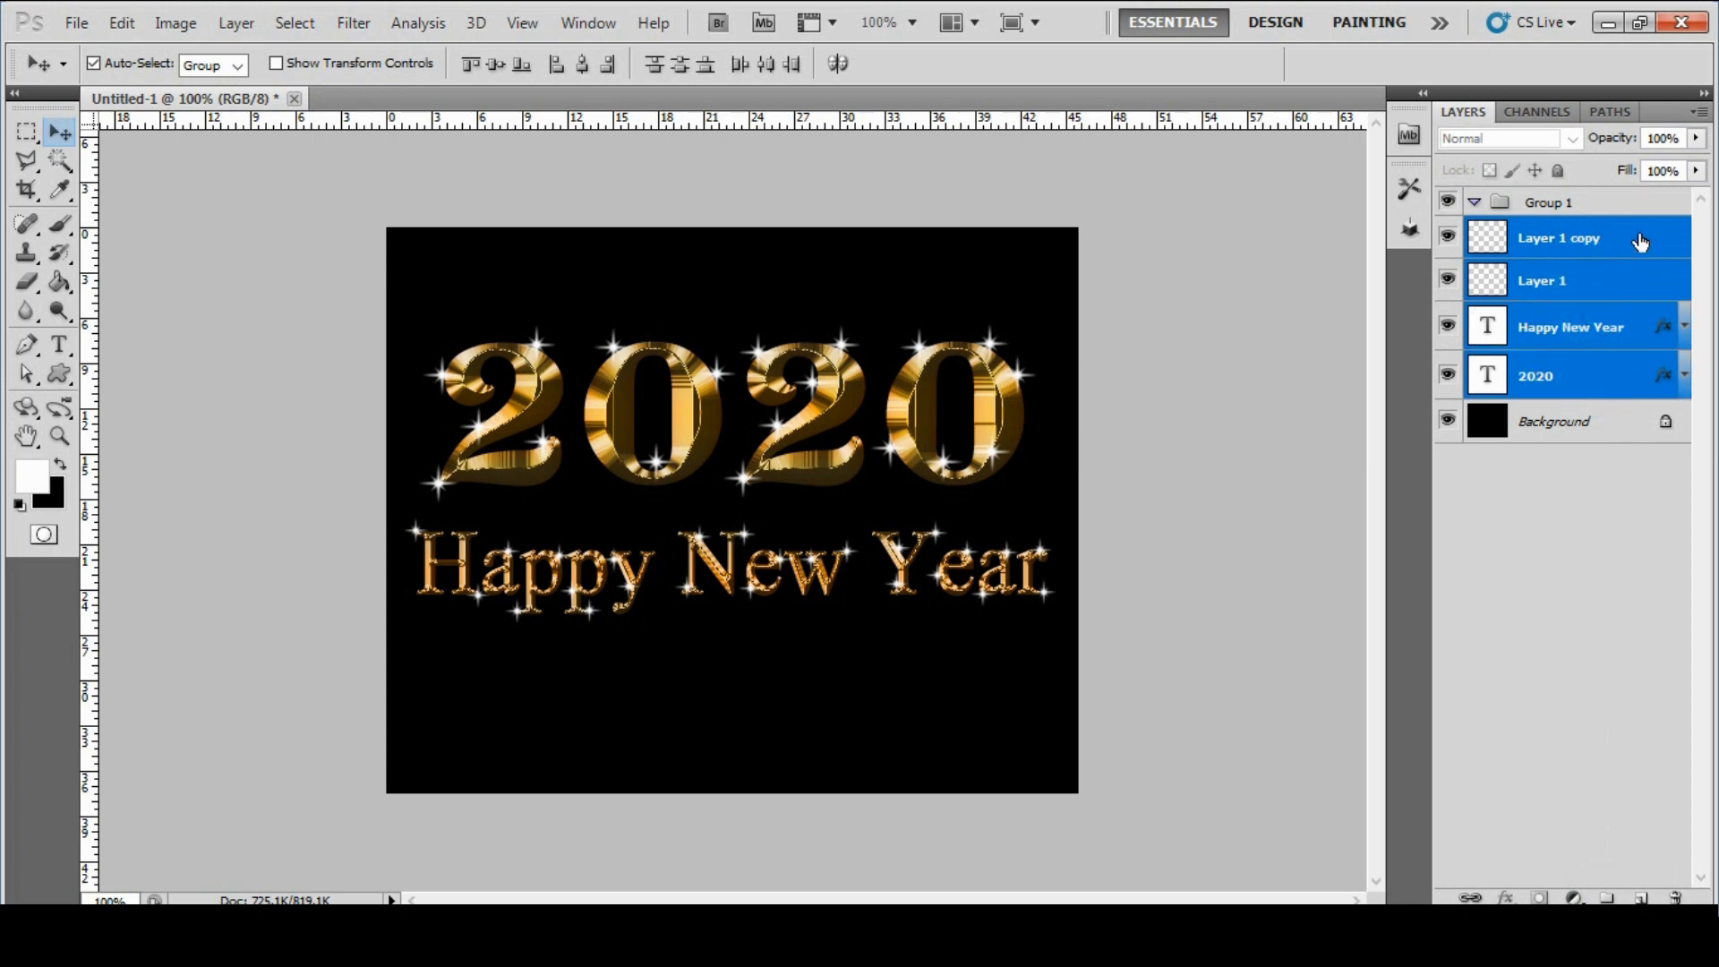
drag(1639, 242, 1629, 206)
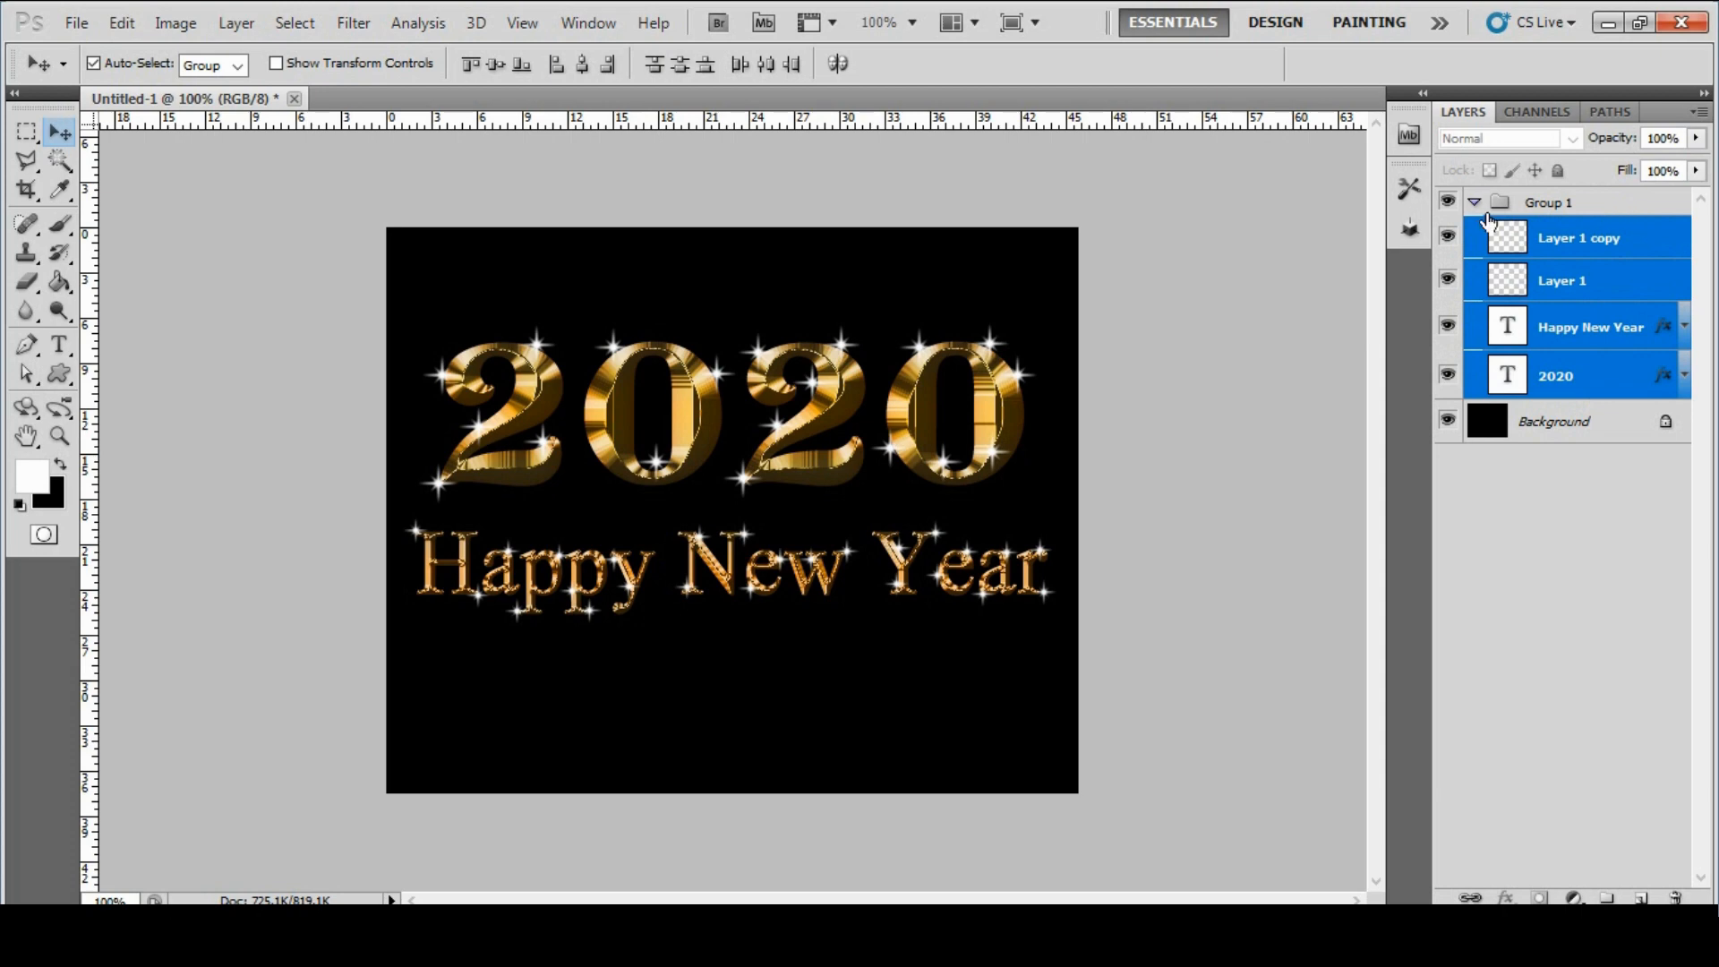
click(1474, 202)
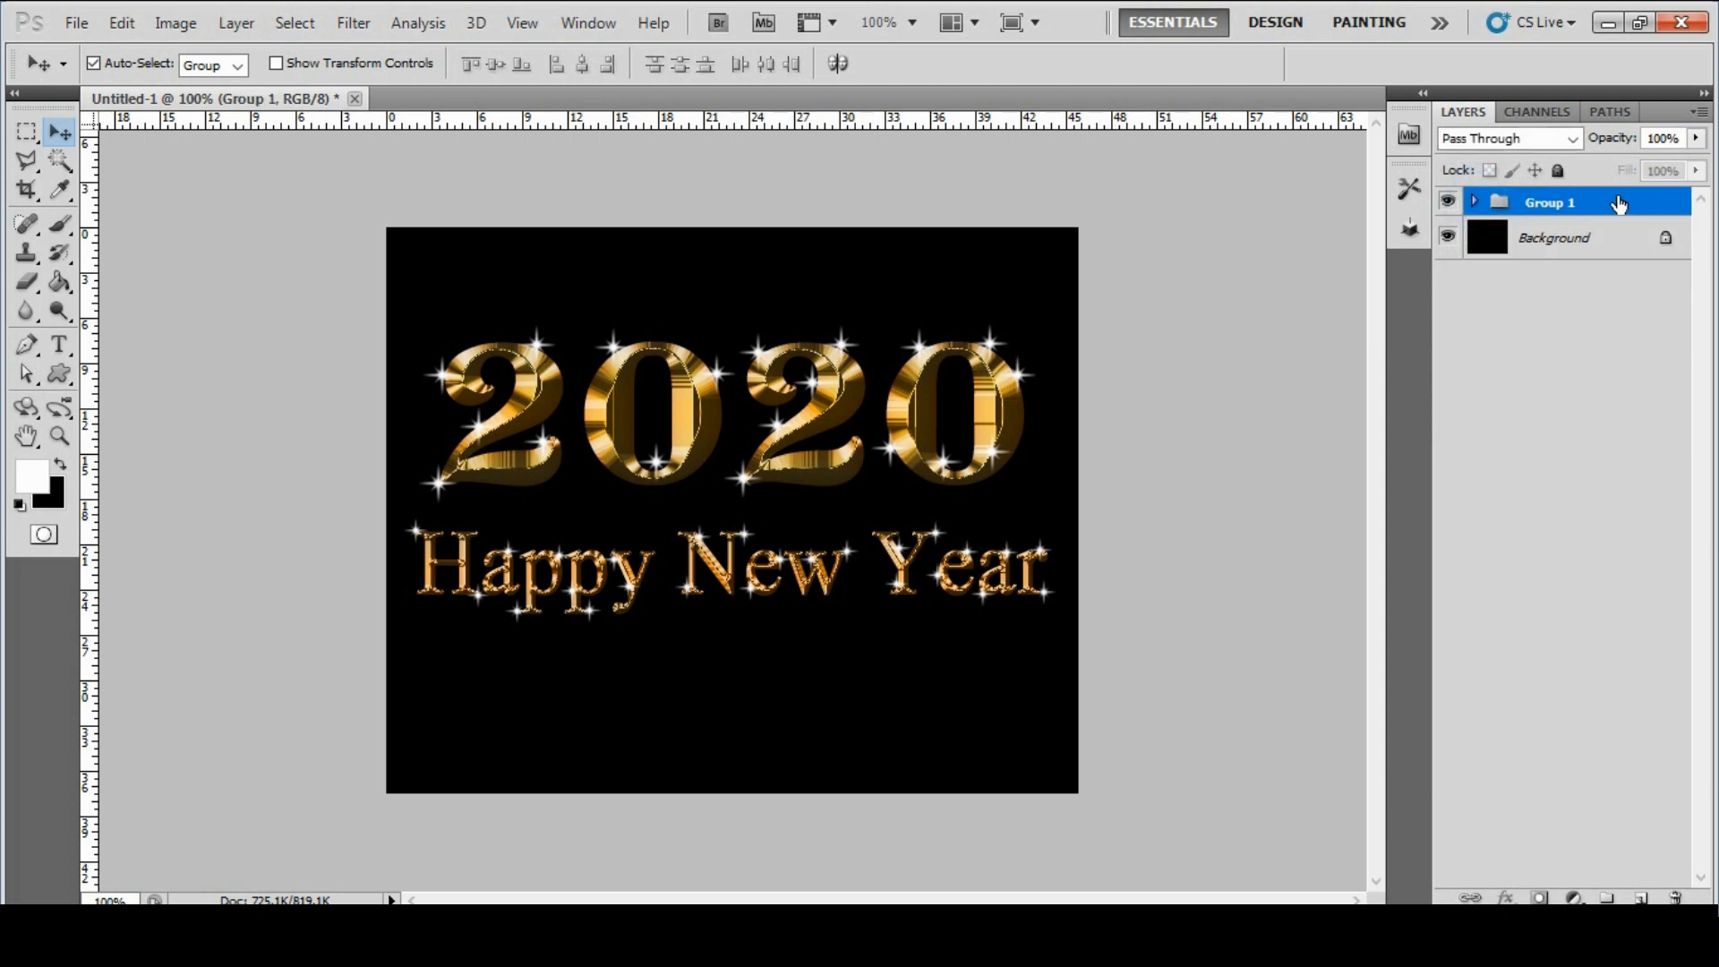
Duplicate Group 1 and hide the original group.
drag(1621, 206, 1645, 896)
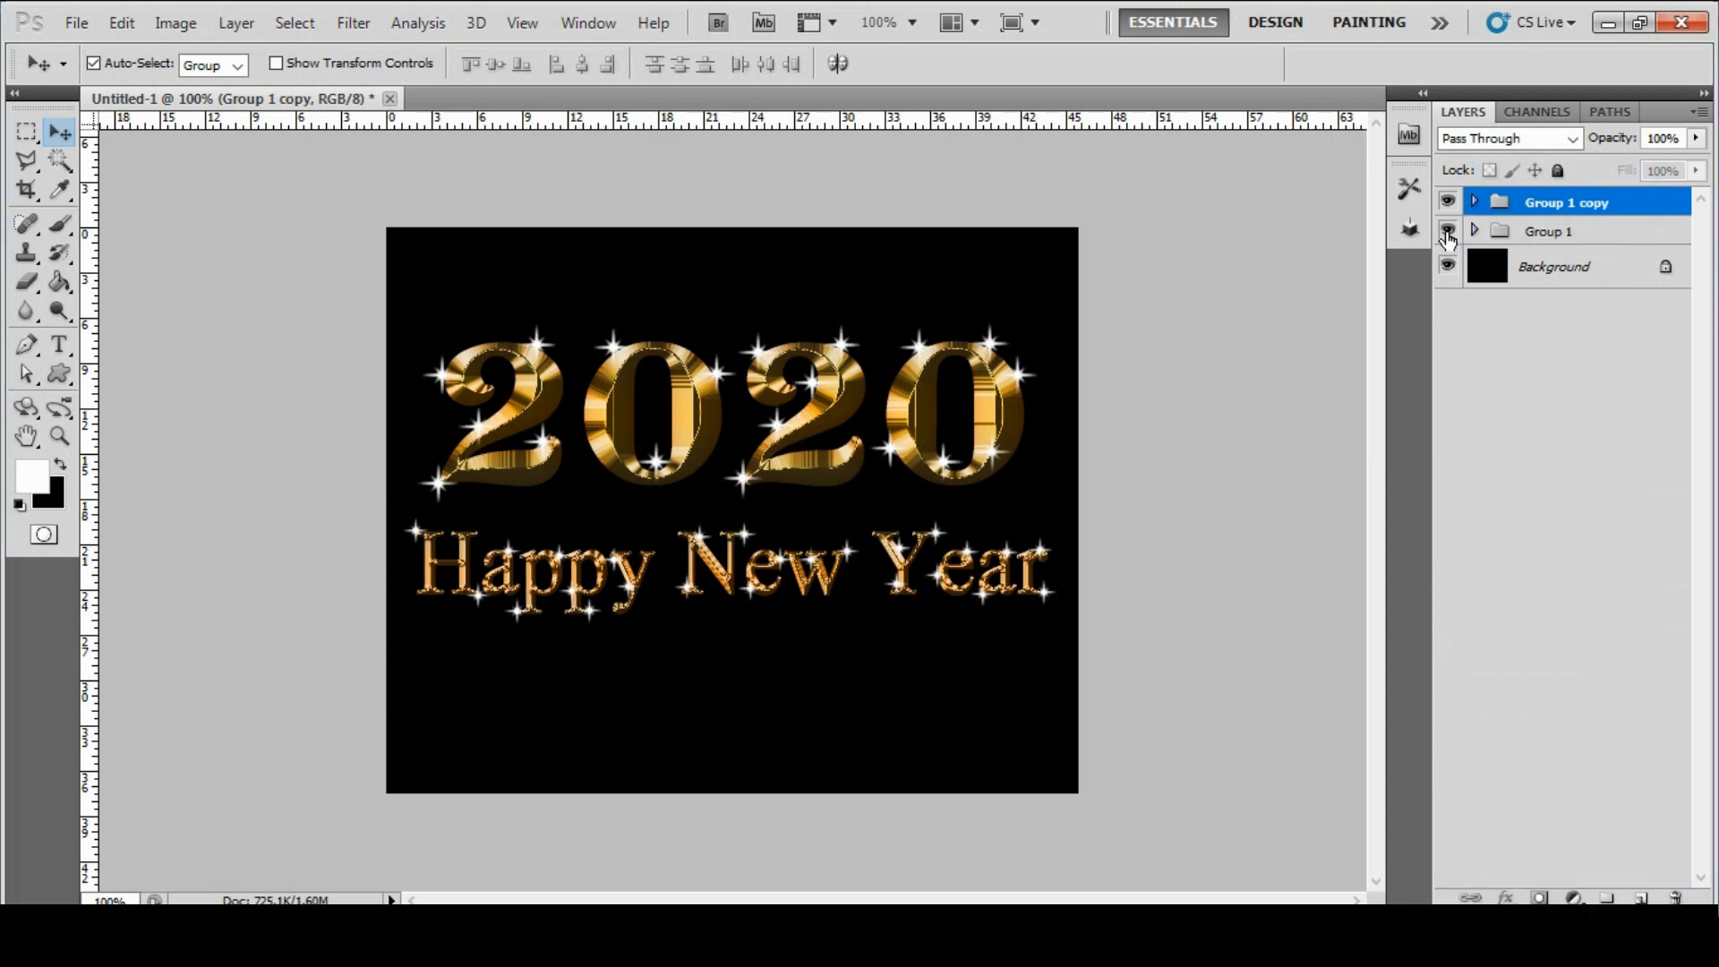
click(1447, 233)
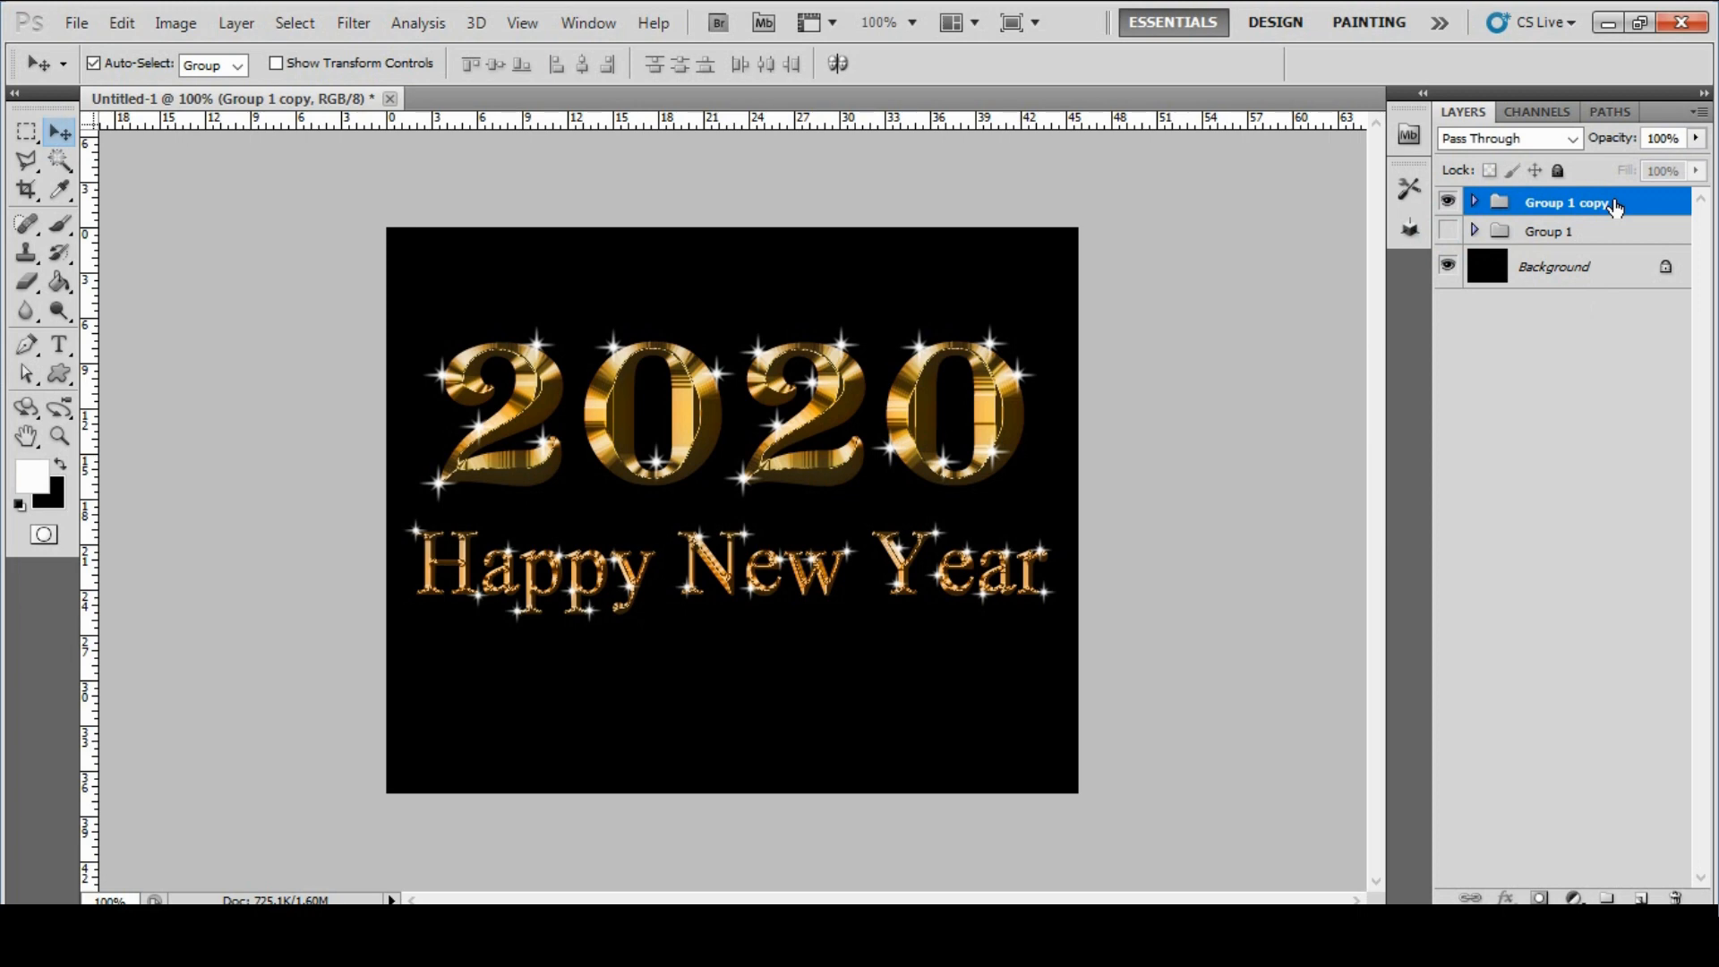
Free-transform the duplicated group to 75% width and 100% height.
key(ctrl+t)
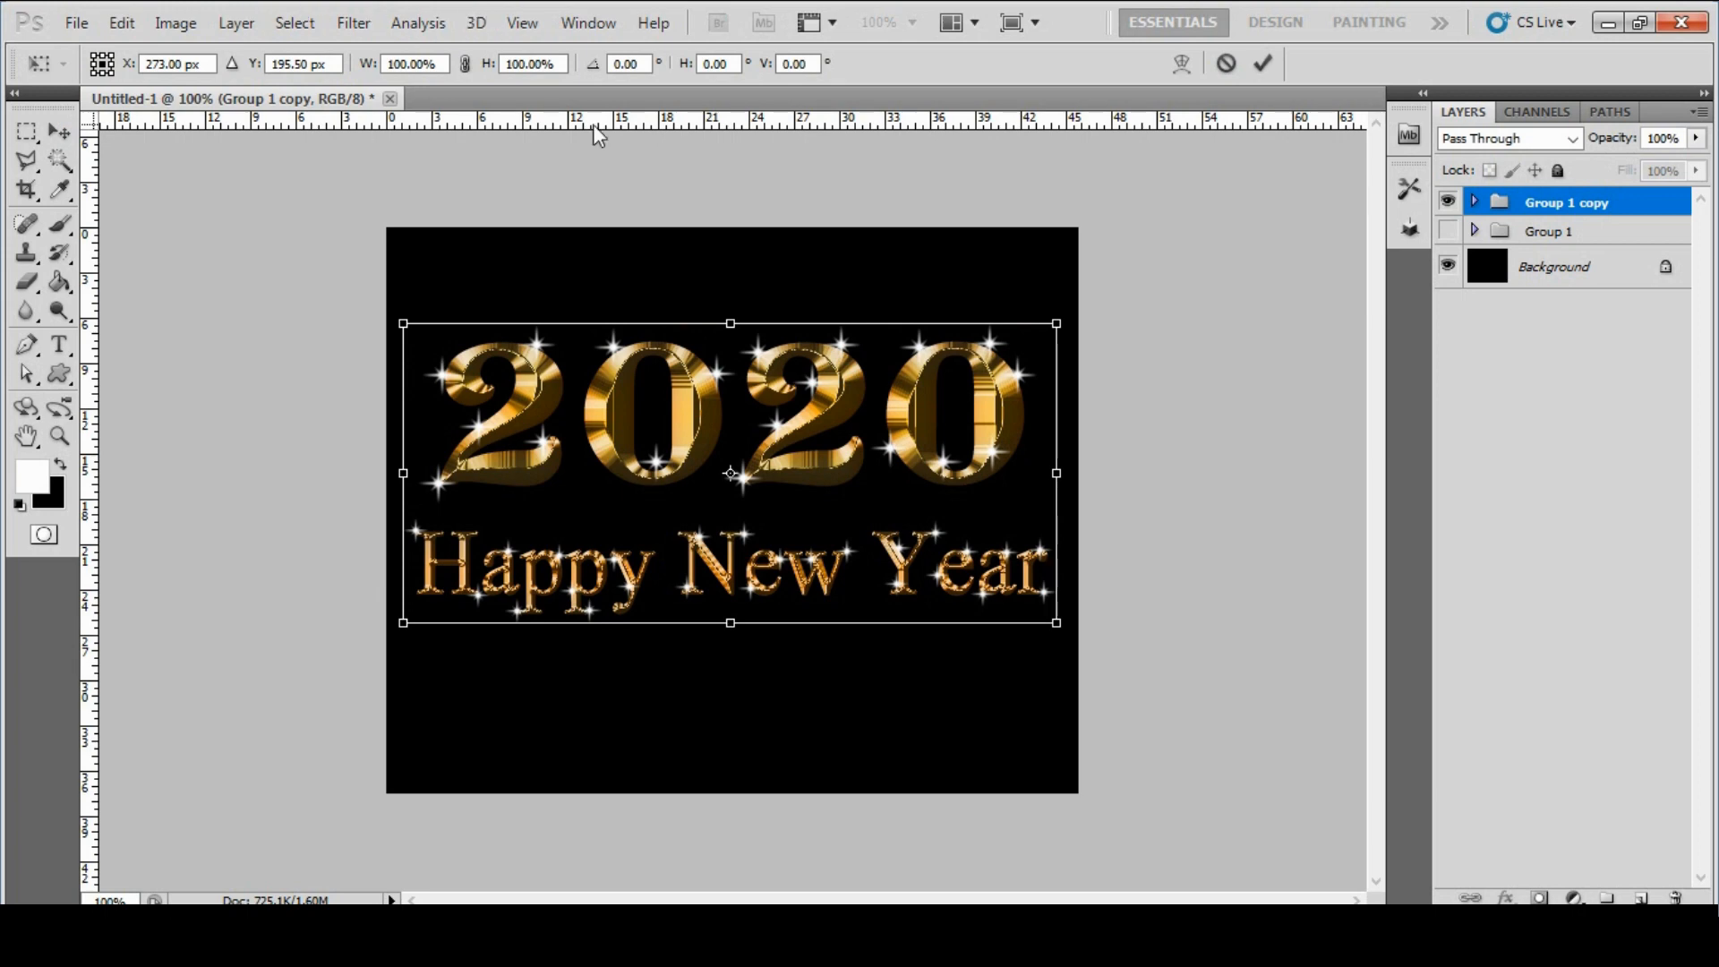
click(524, 63)
key(BackSpace)
key(BackSpace)
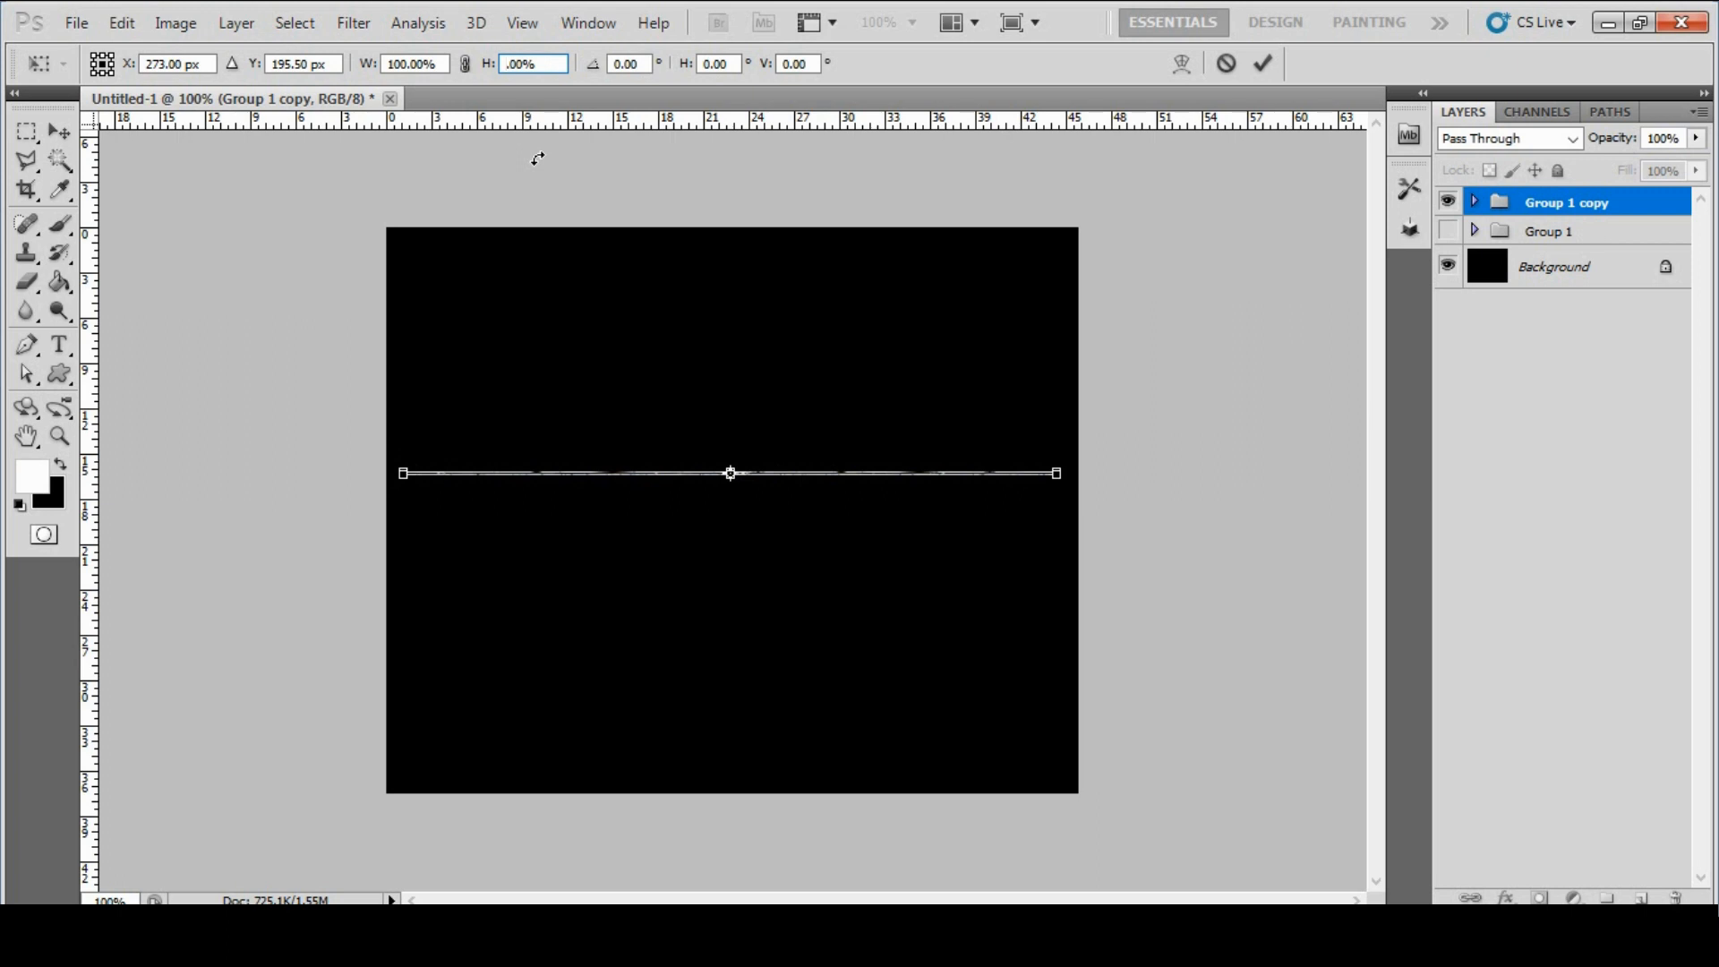
text(100)
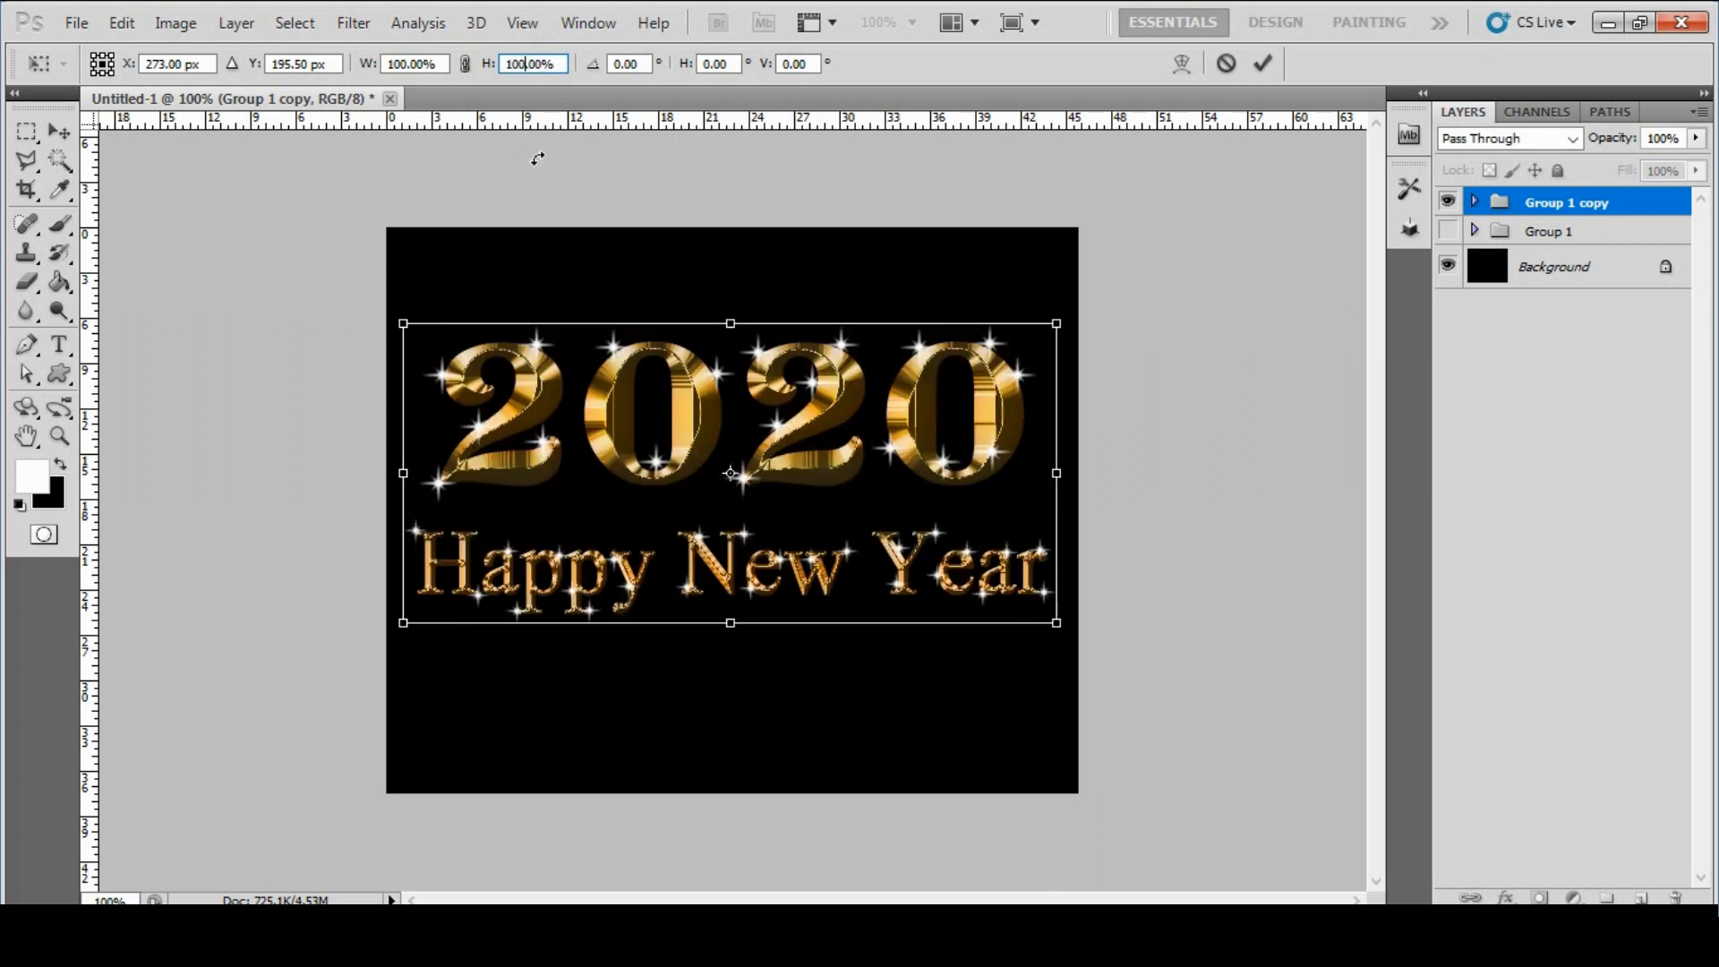
click(408, 70)
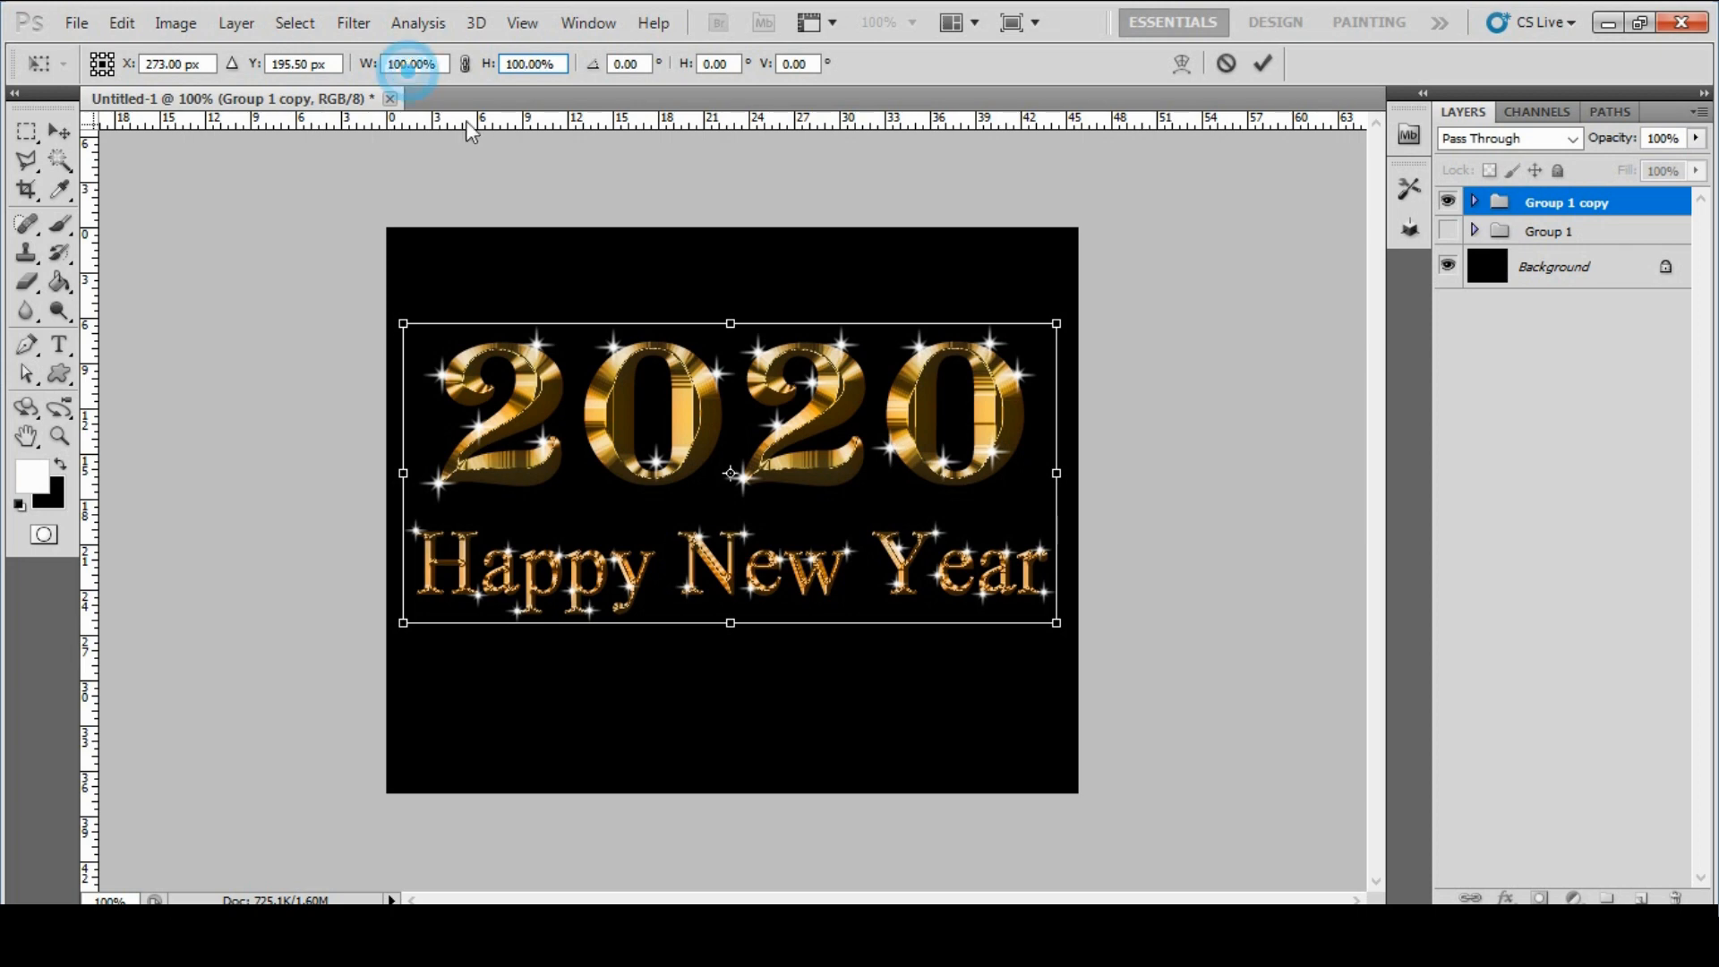
click(410, 66)
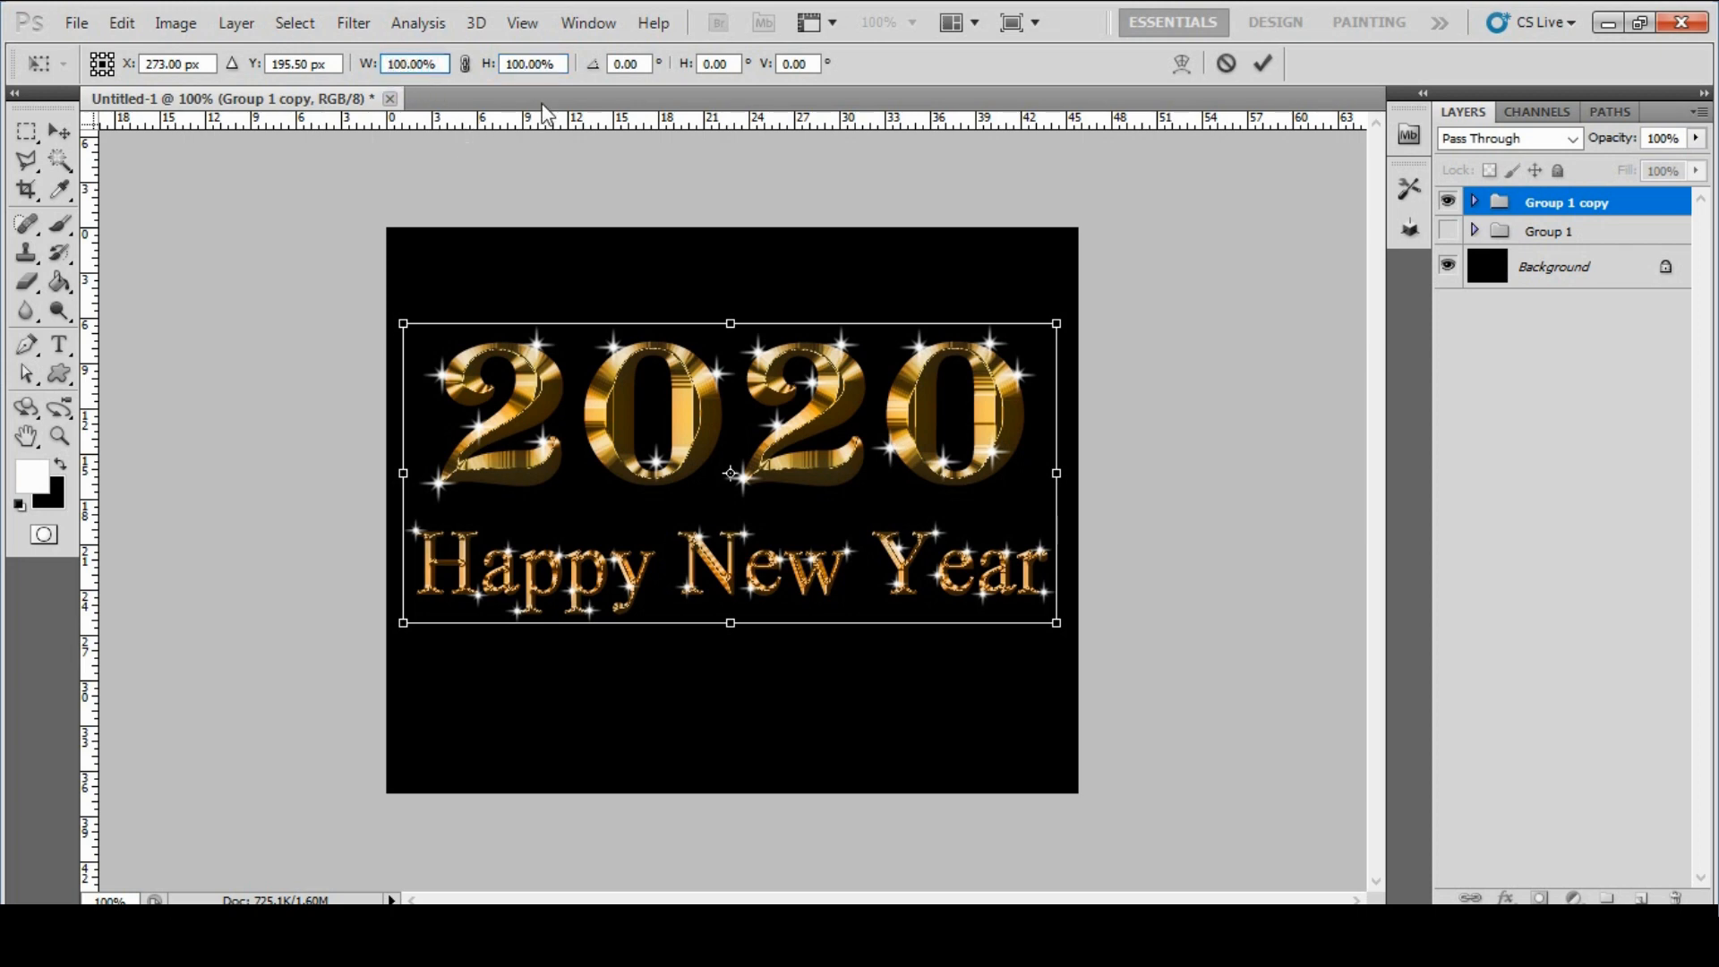
key(BackSpace)
key(BackSpace)
key(BackSpace)
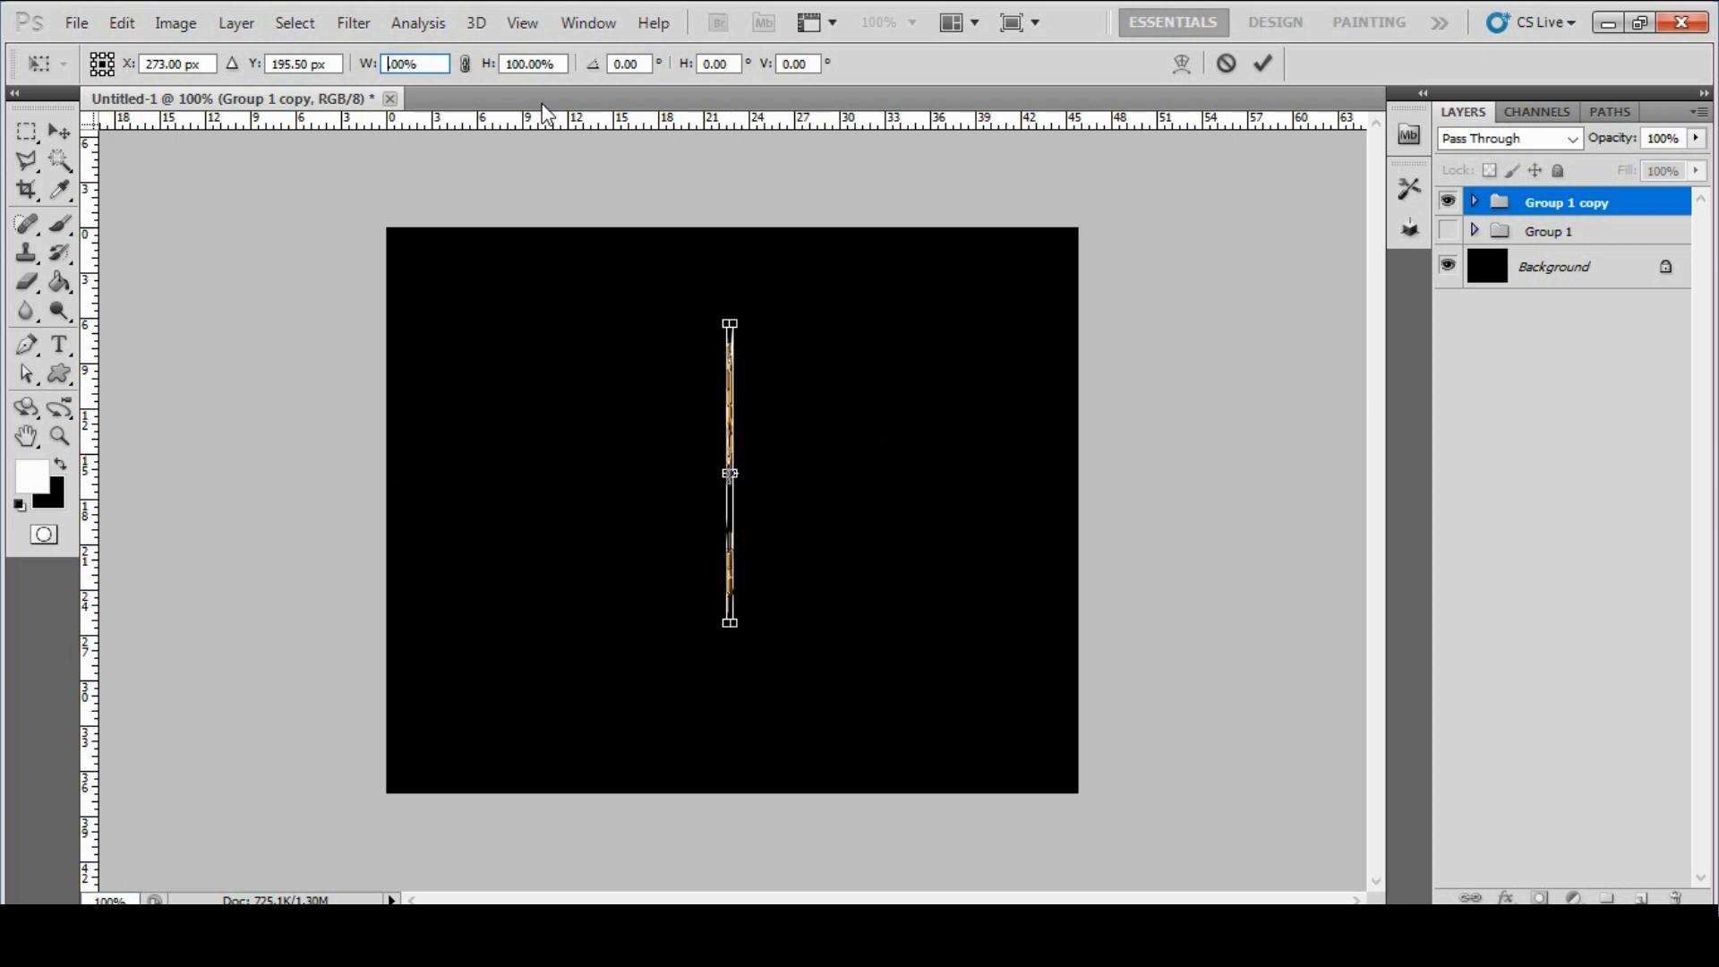
text(50.)
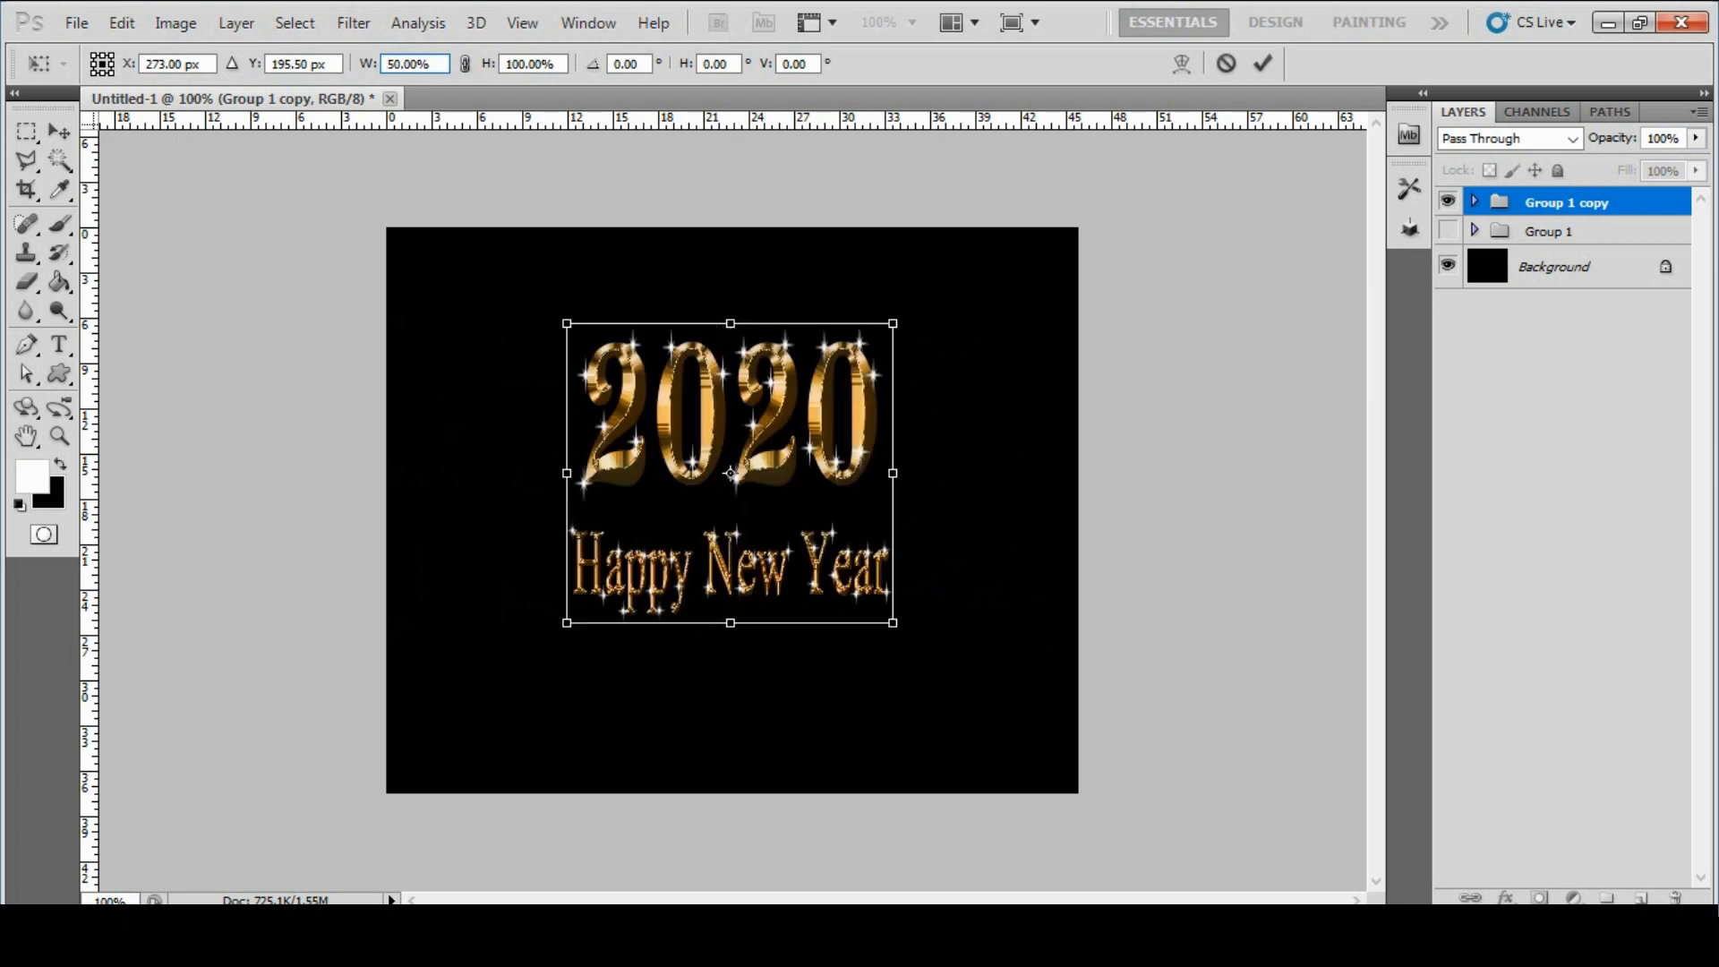
key(BackSpace)
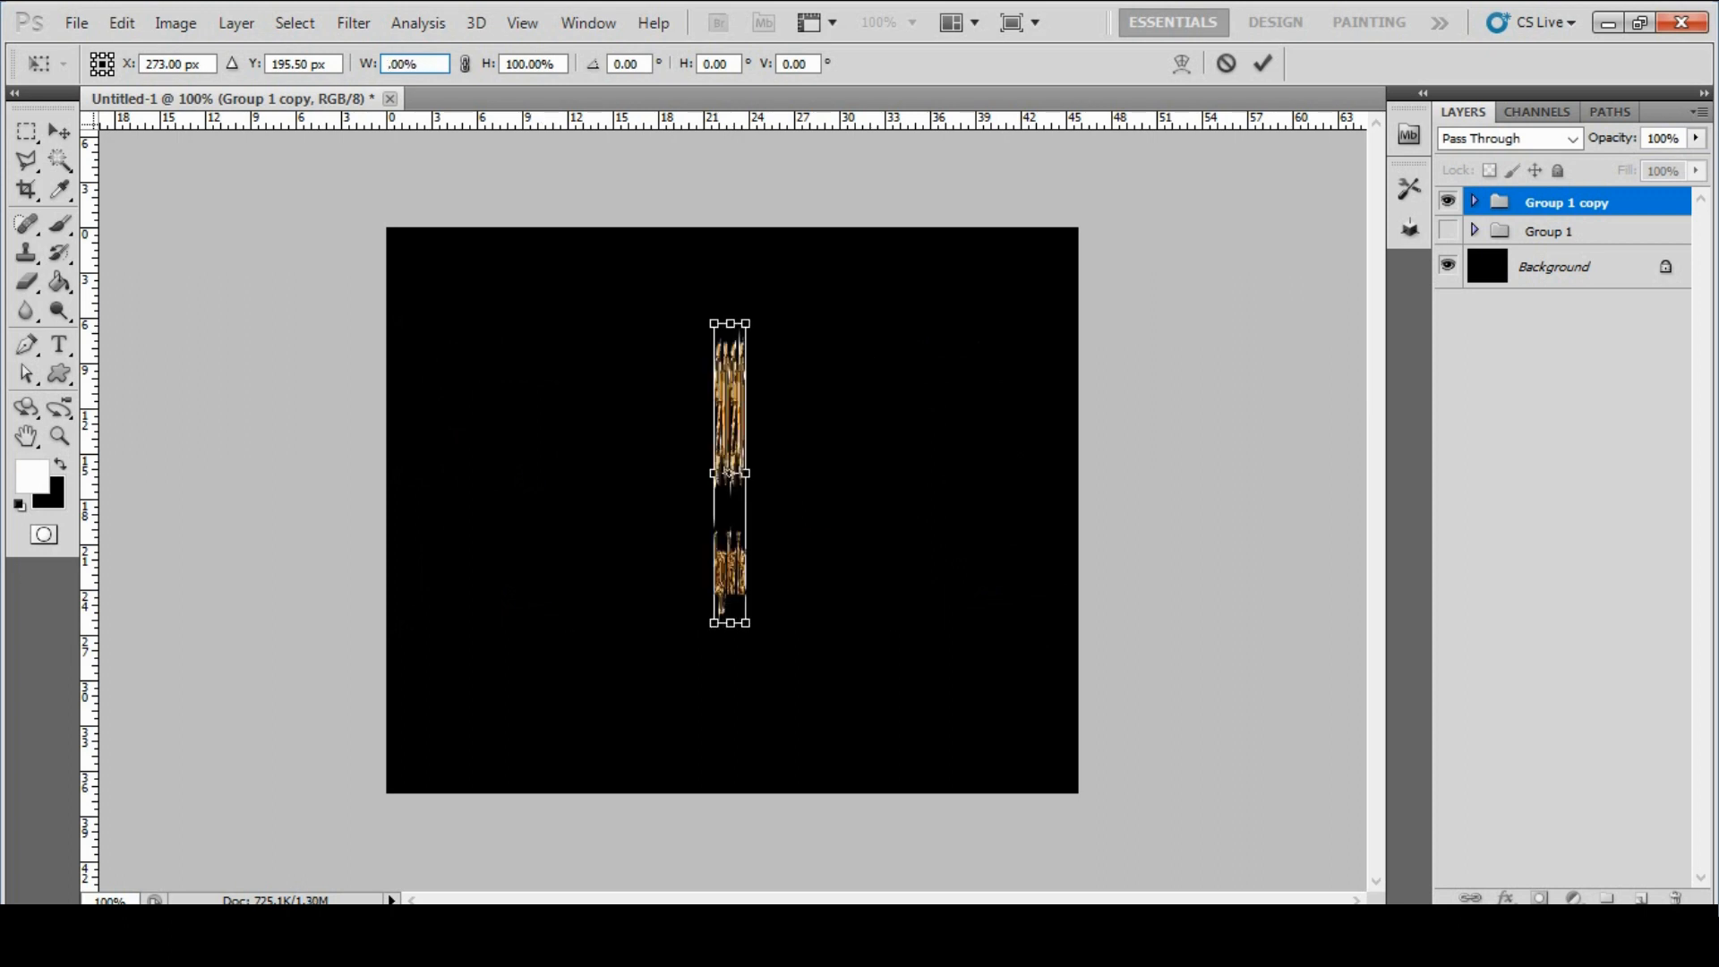
text(75)
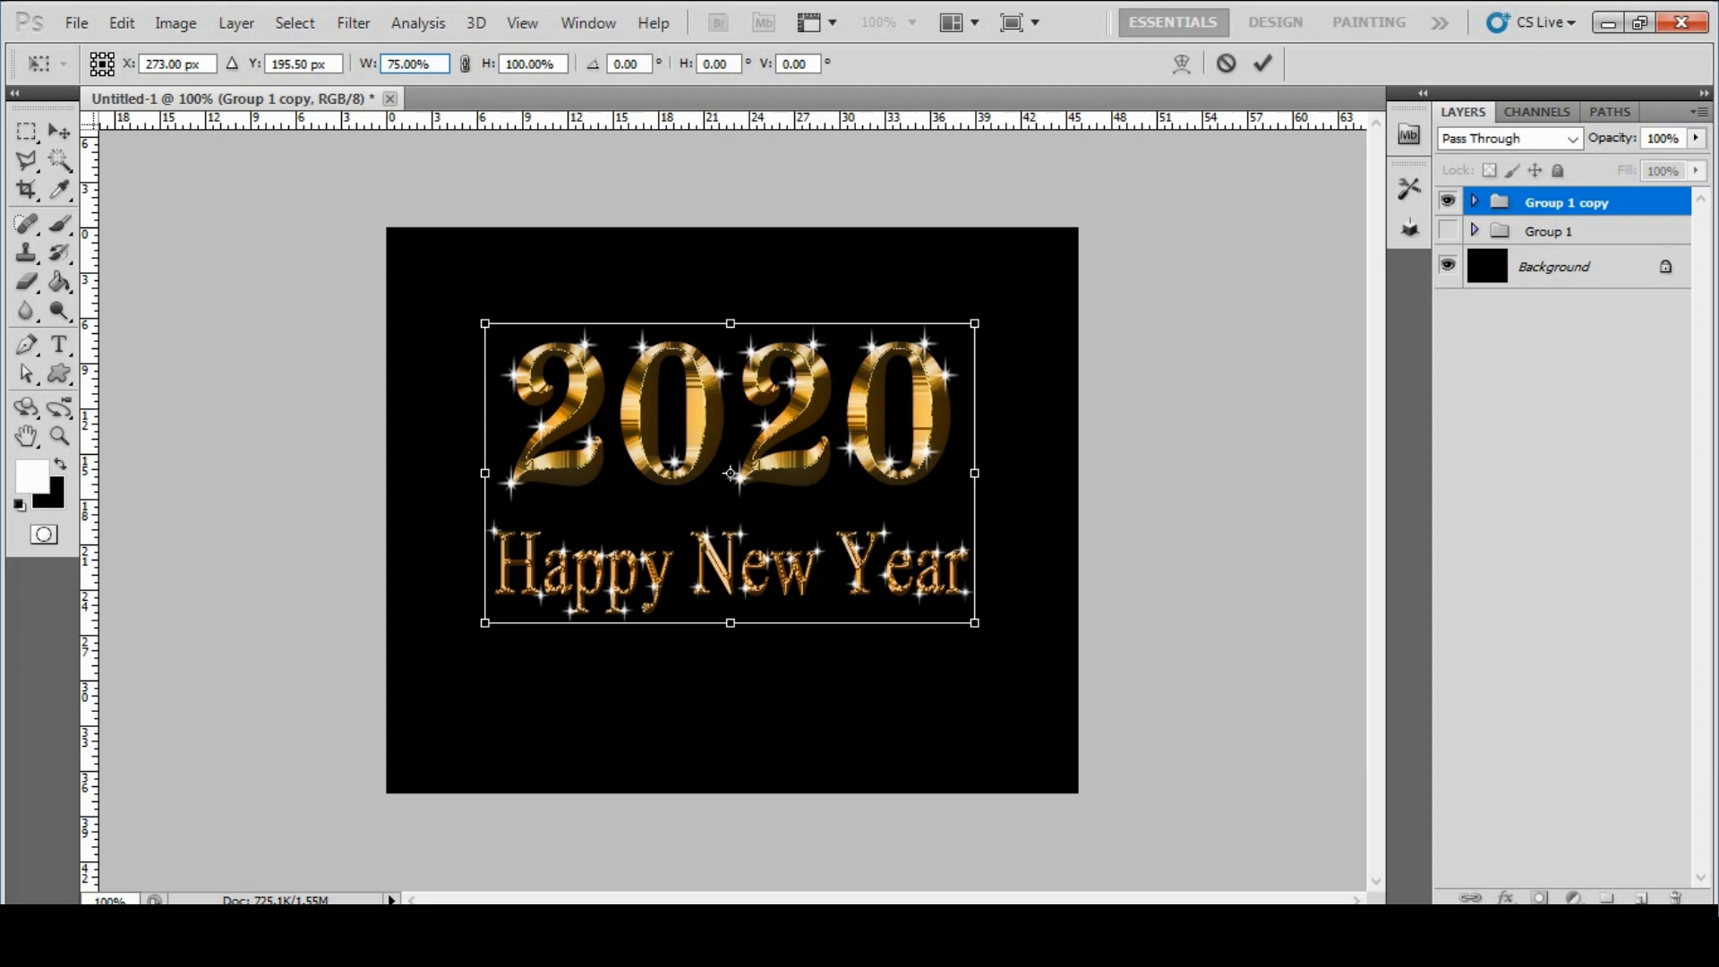
key(Return)
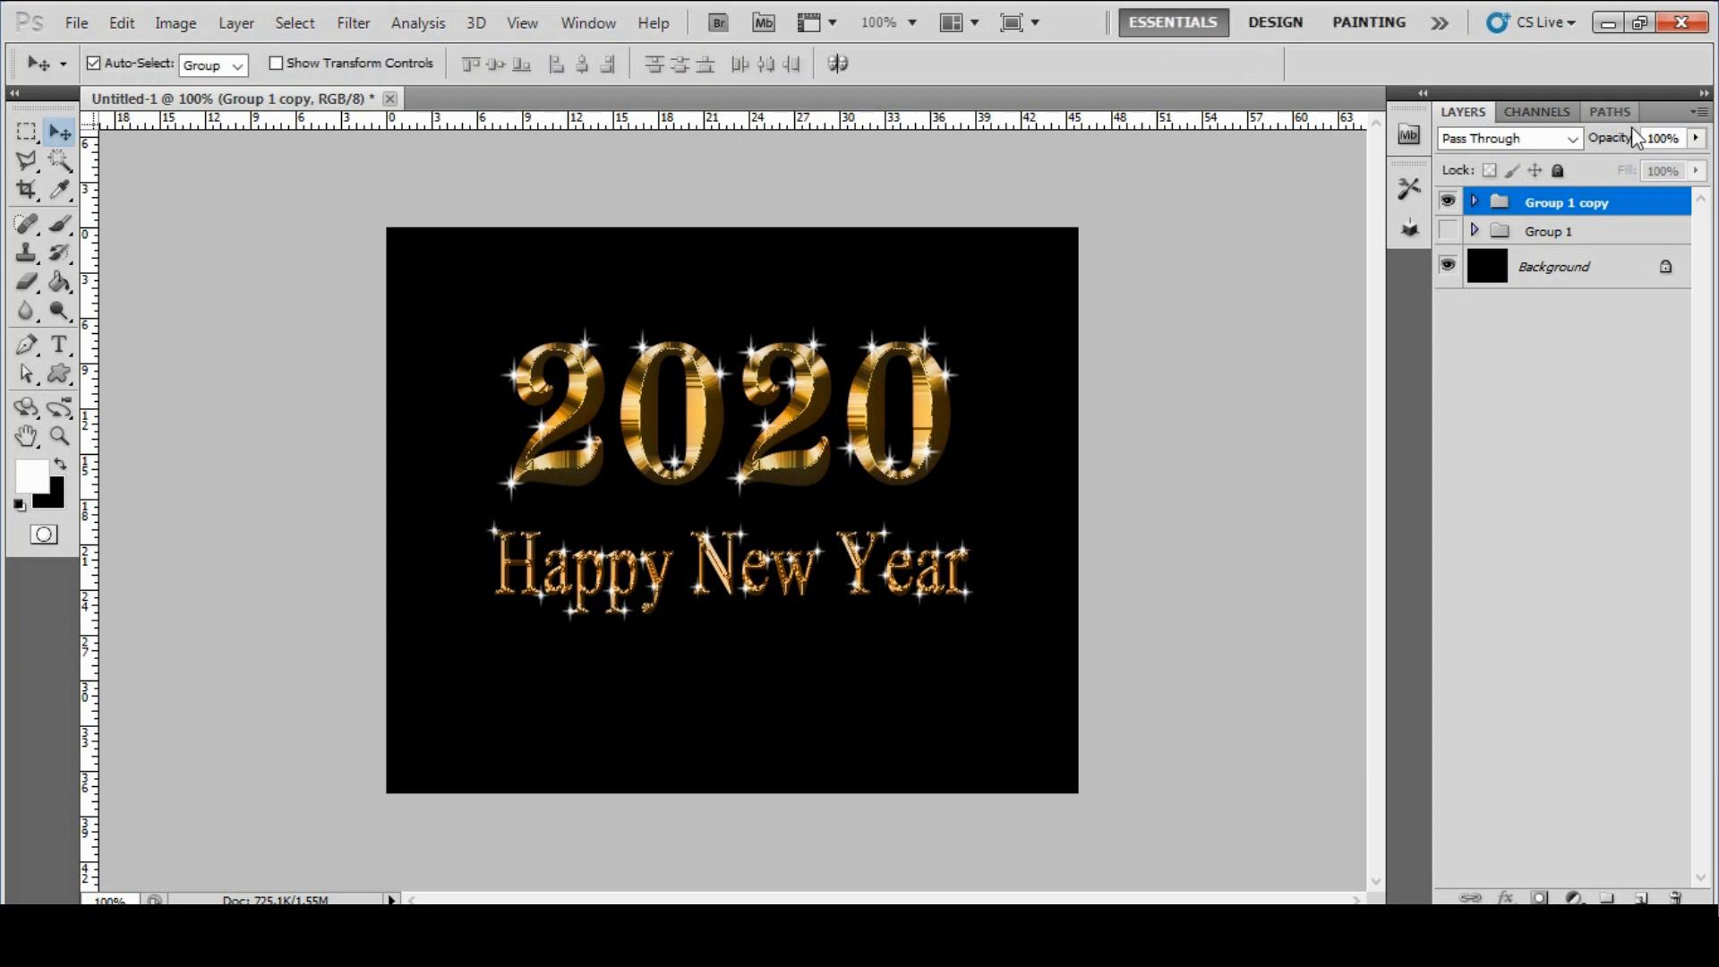
Duplicate Group 1 copy, hide the source group, and scale the new duplicate to 60% width.
drag(1619, 202, 1639, 896)
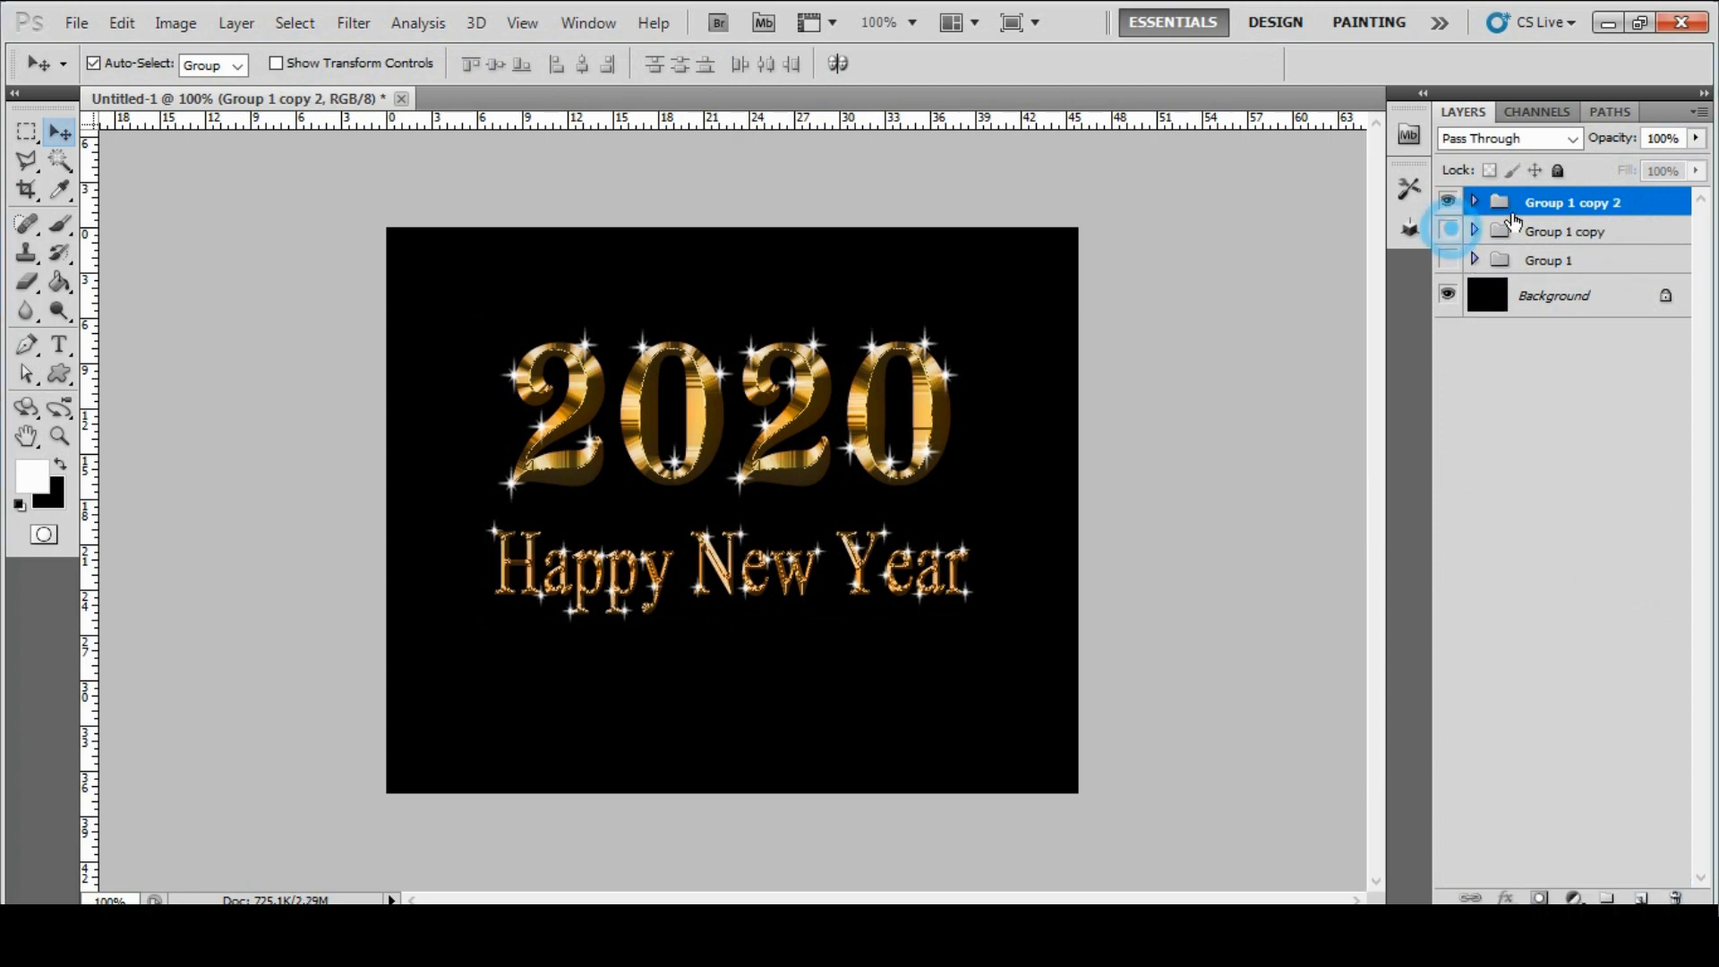
key(ctrl+t)
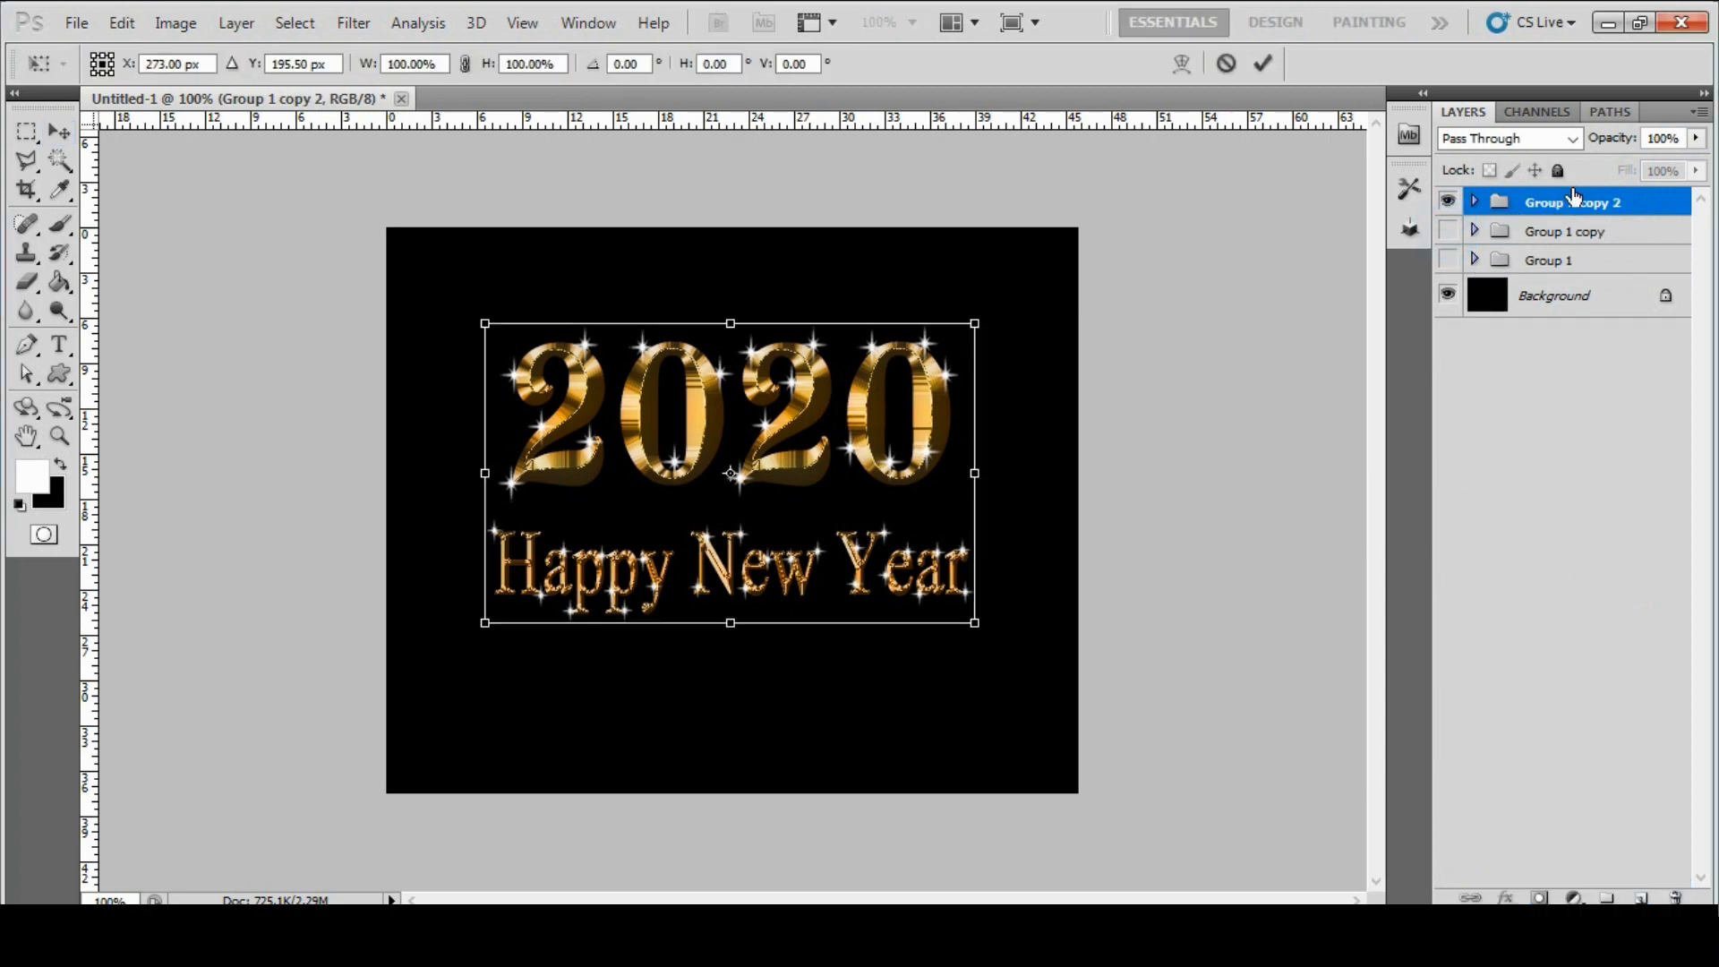
click(408, 64)
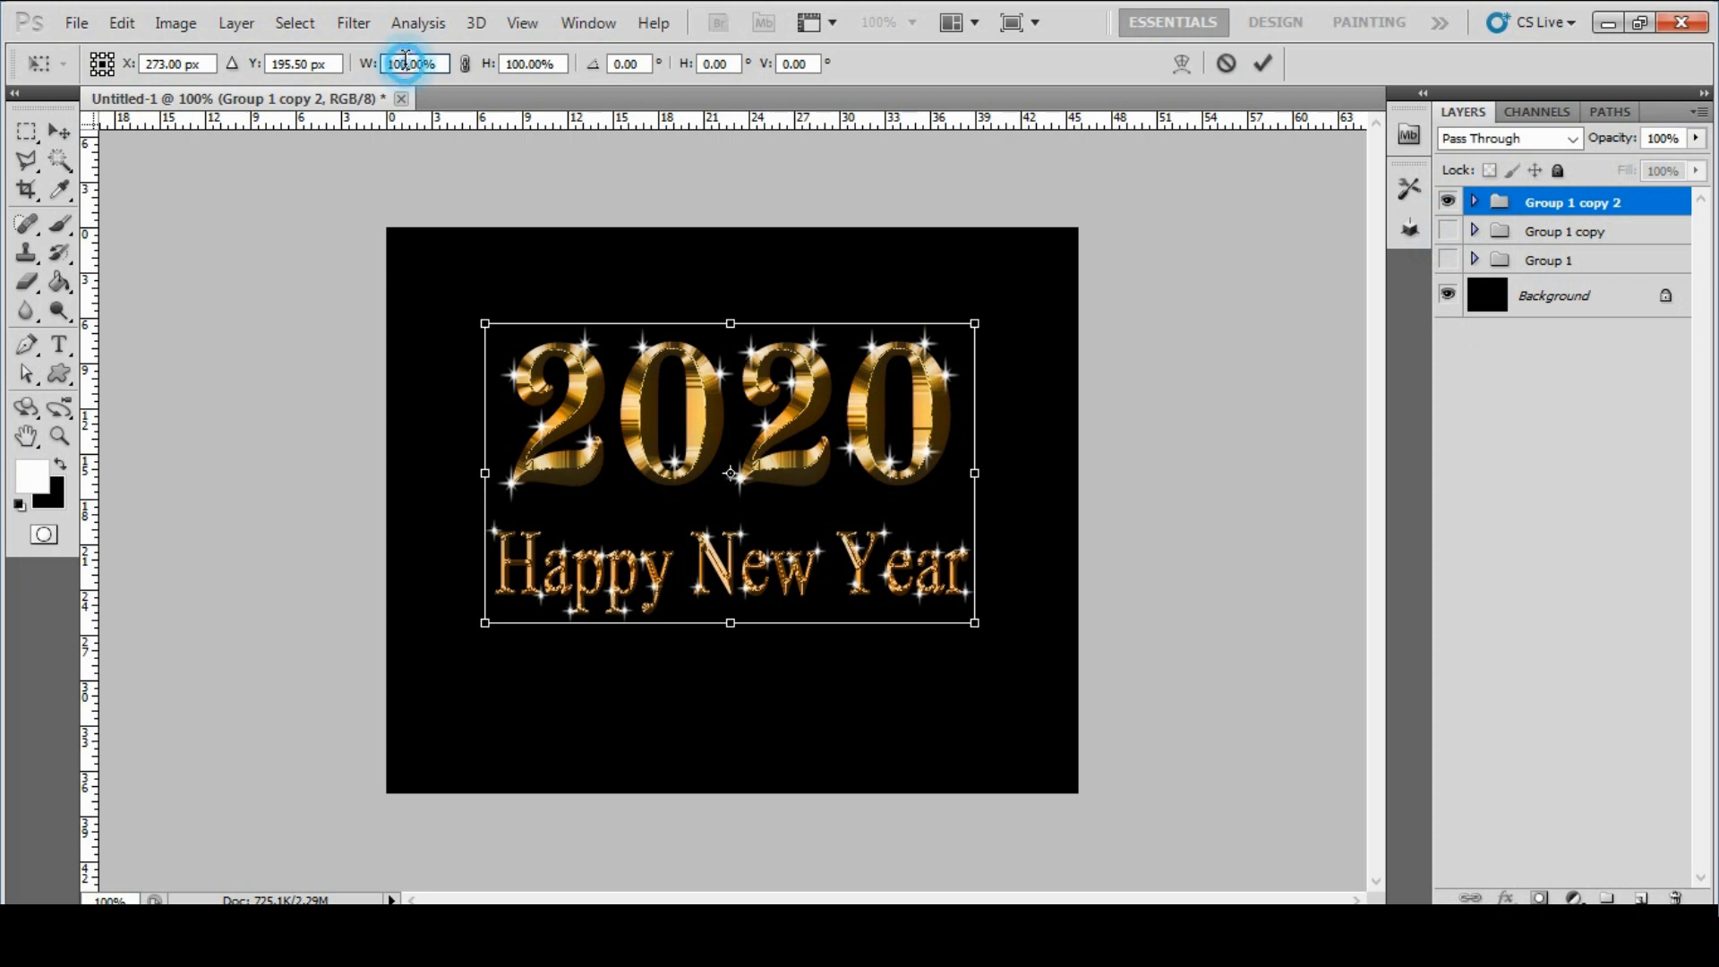
text(0)
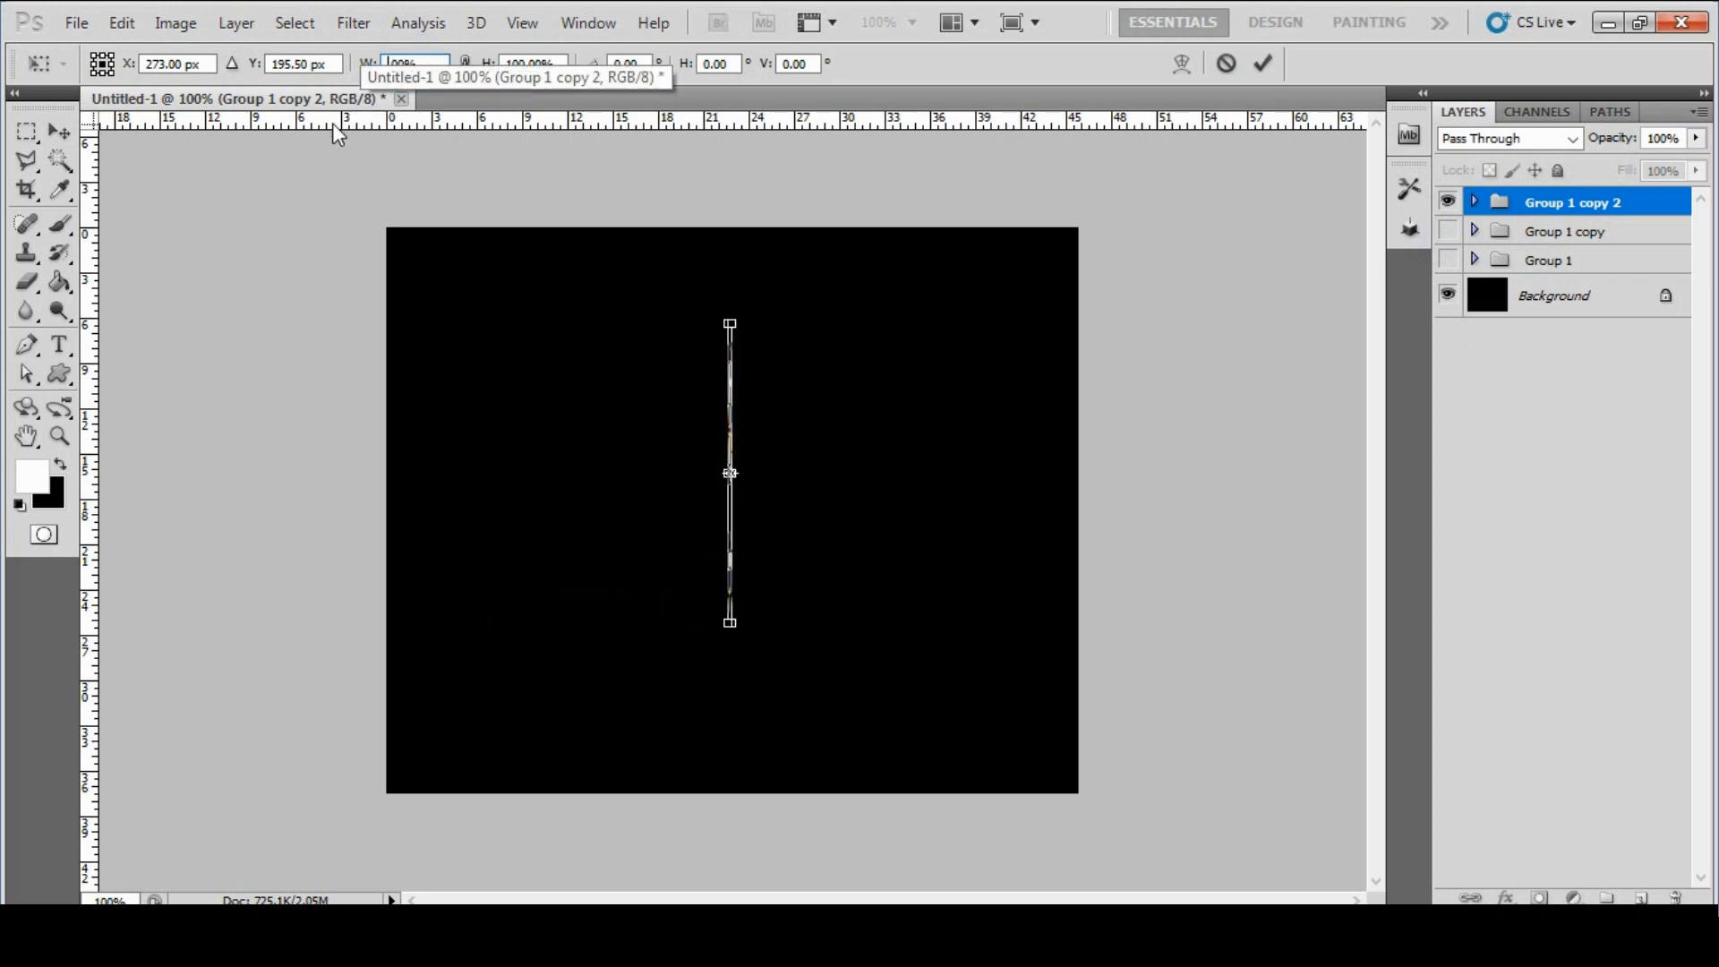
text(50)
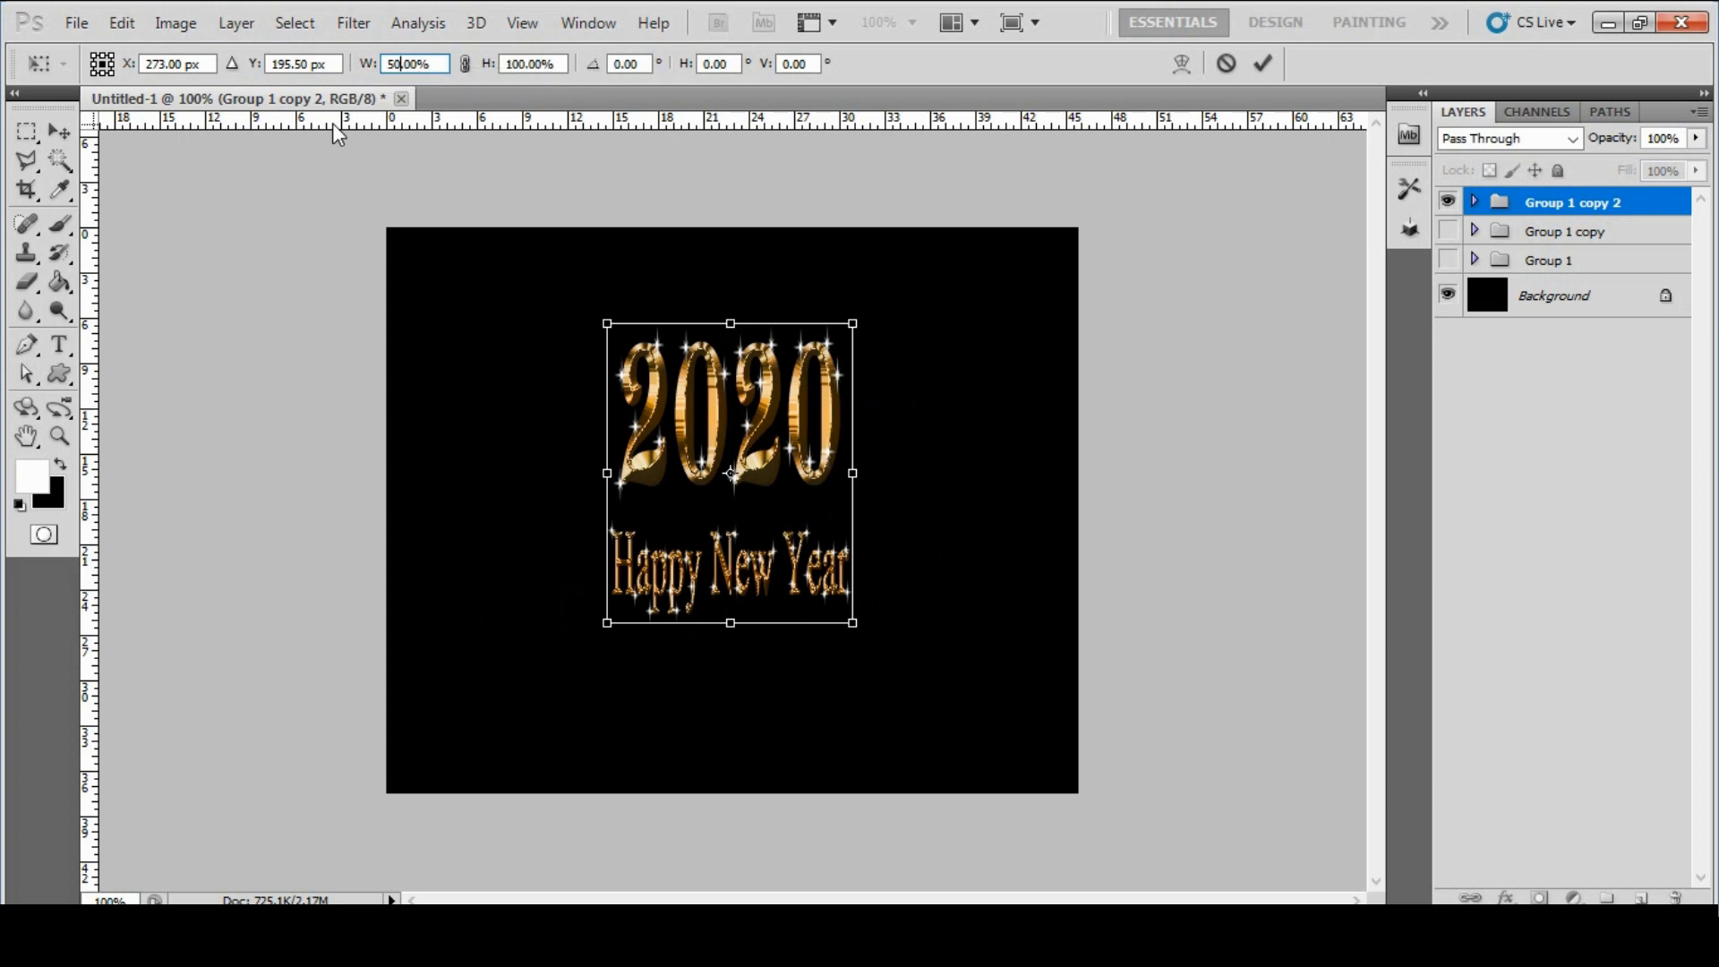
key(BackSpace)
key(BackSpace)
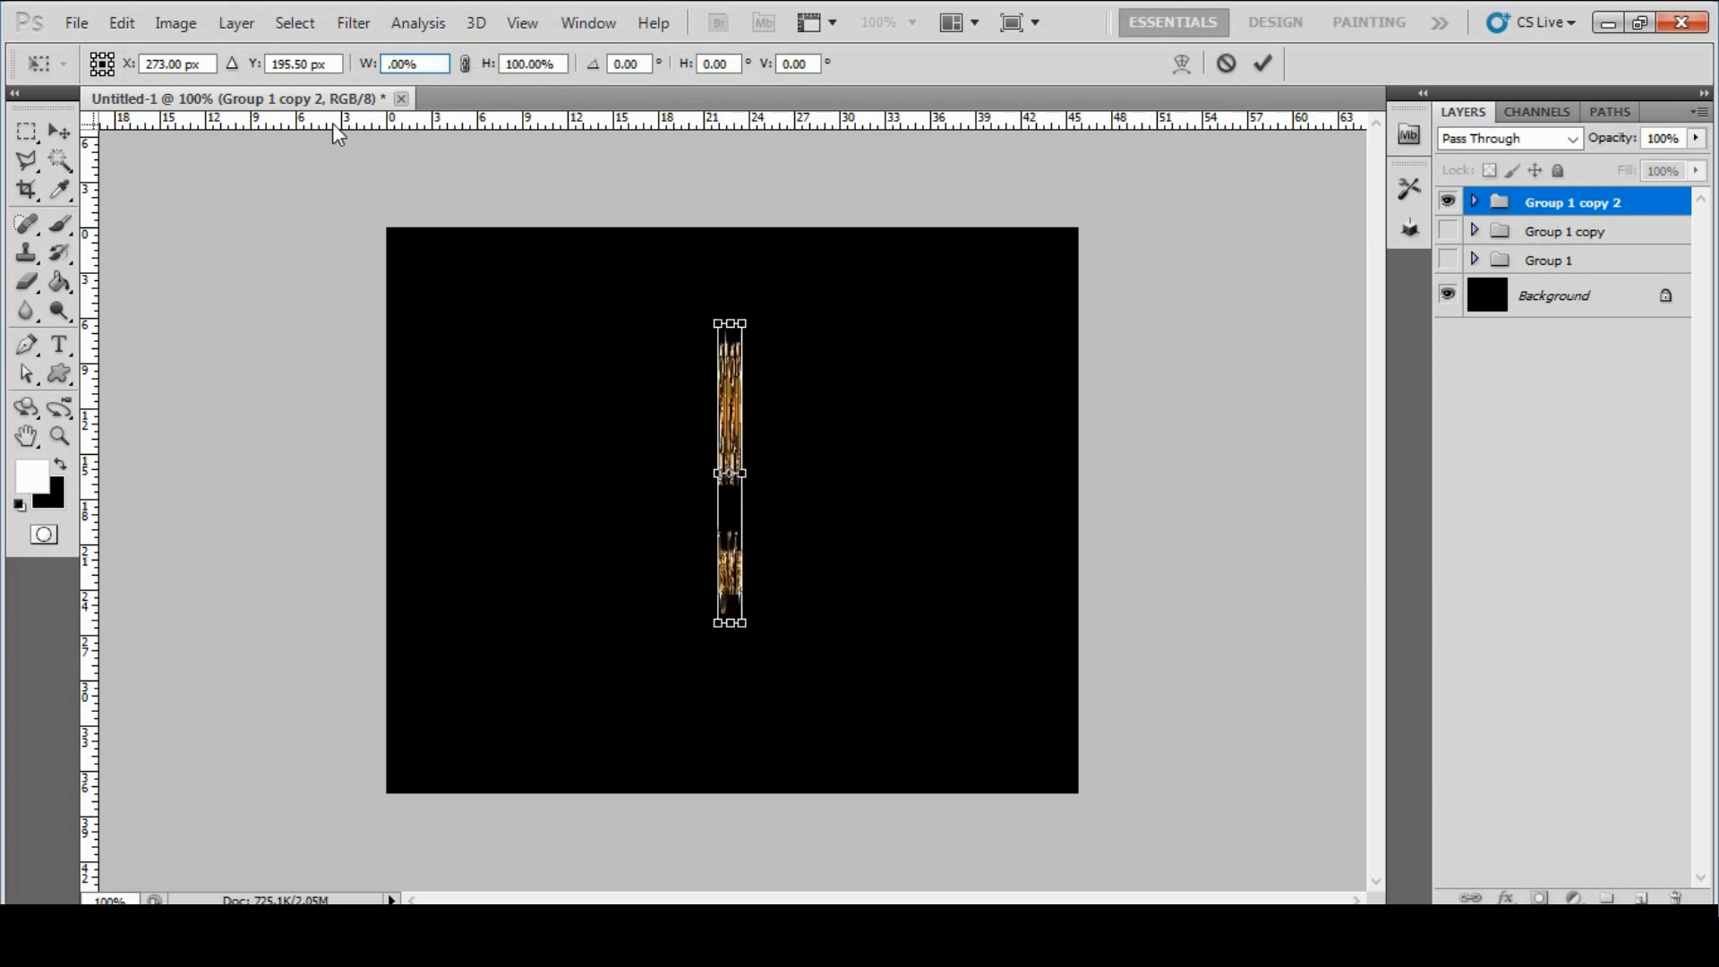
text(60)
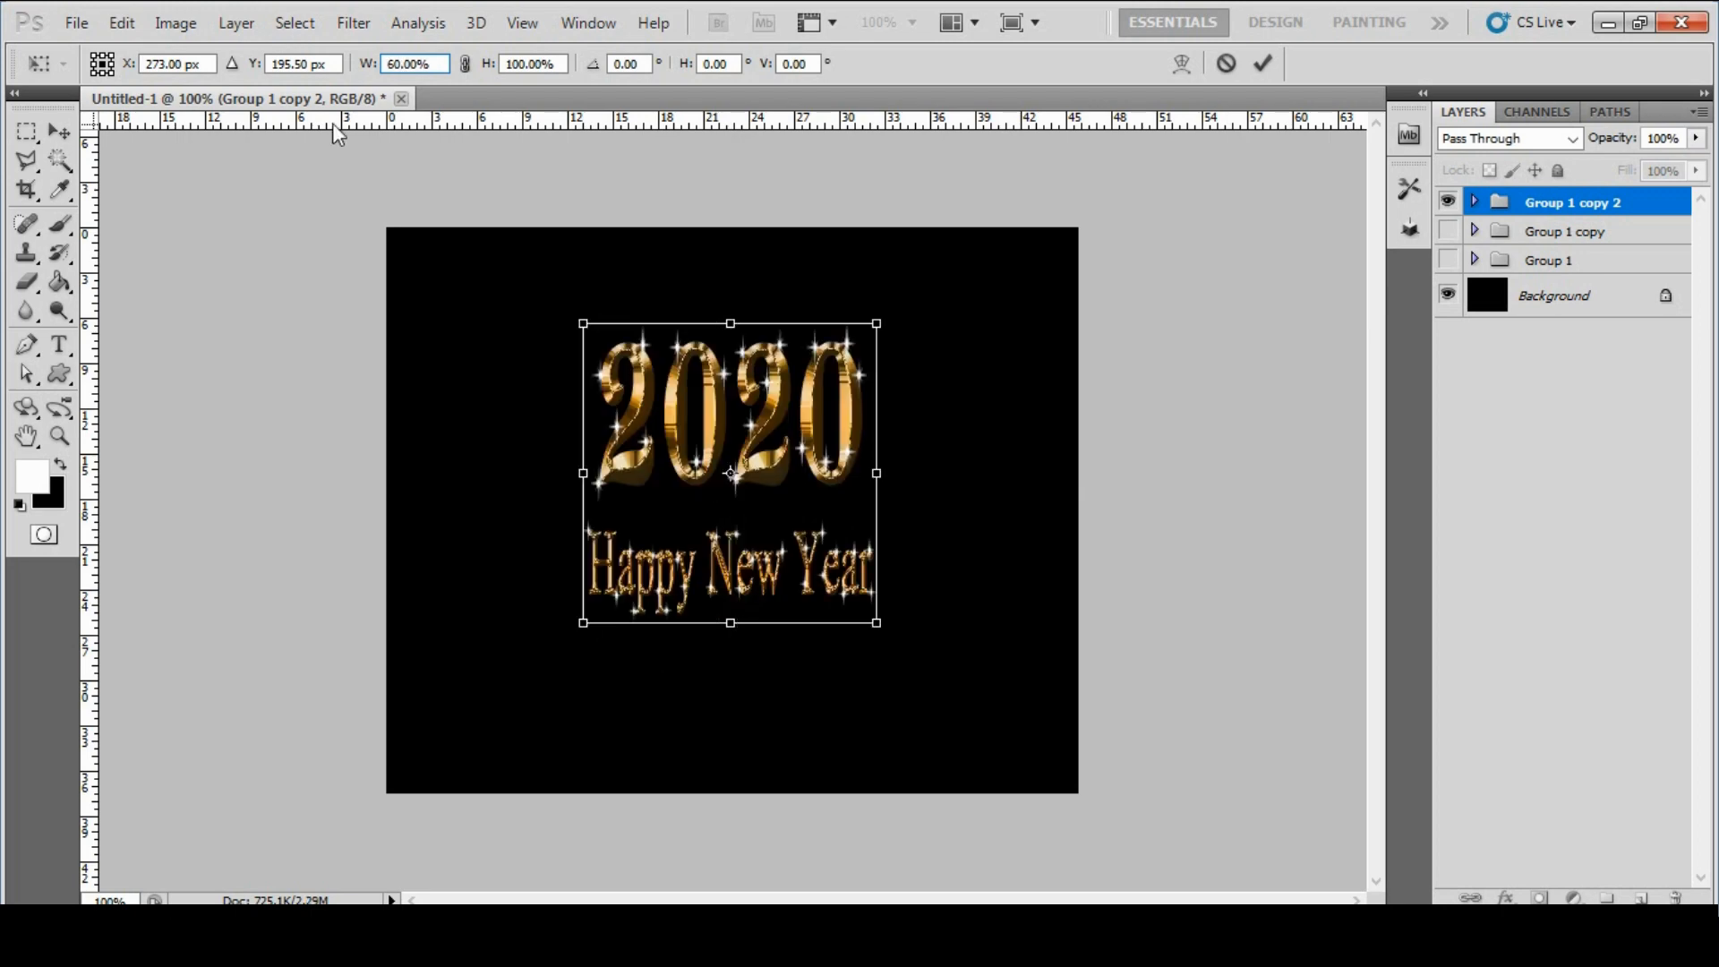
key(Return)
key(Return)
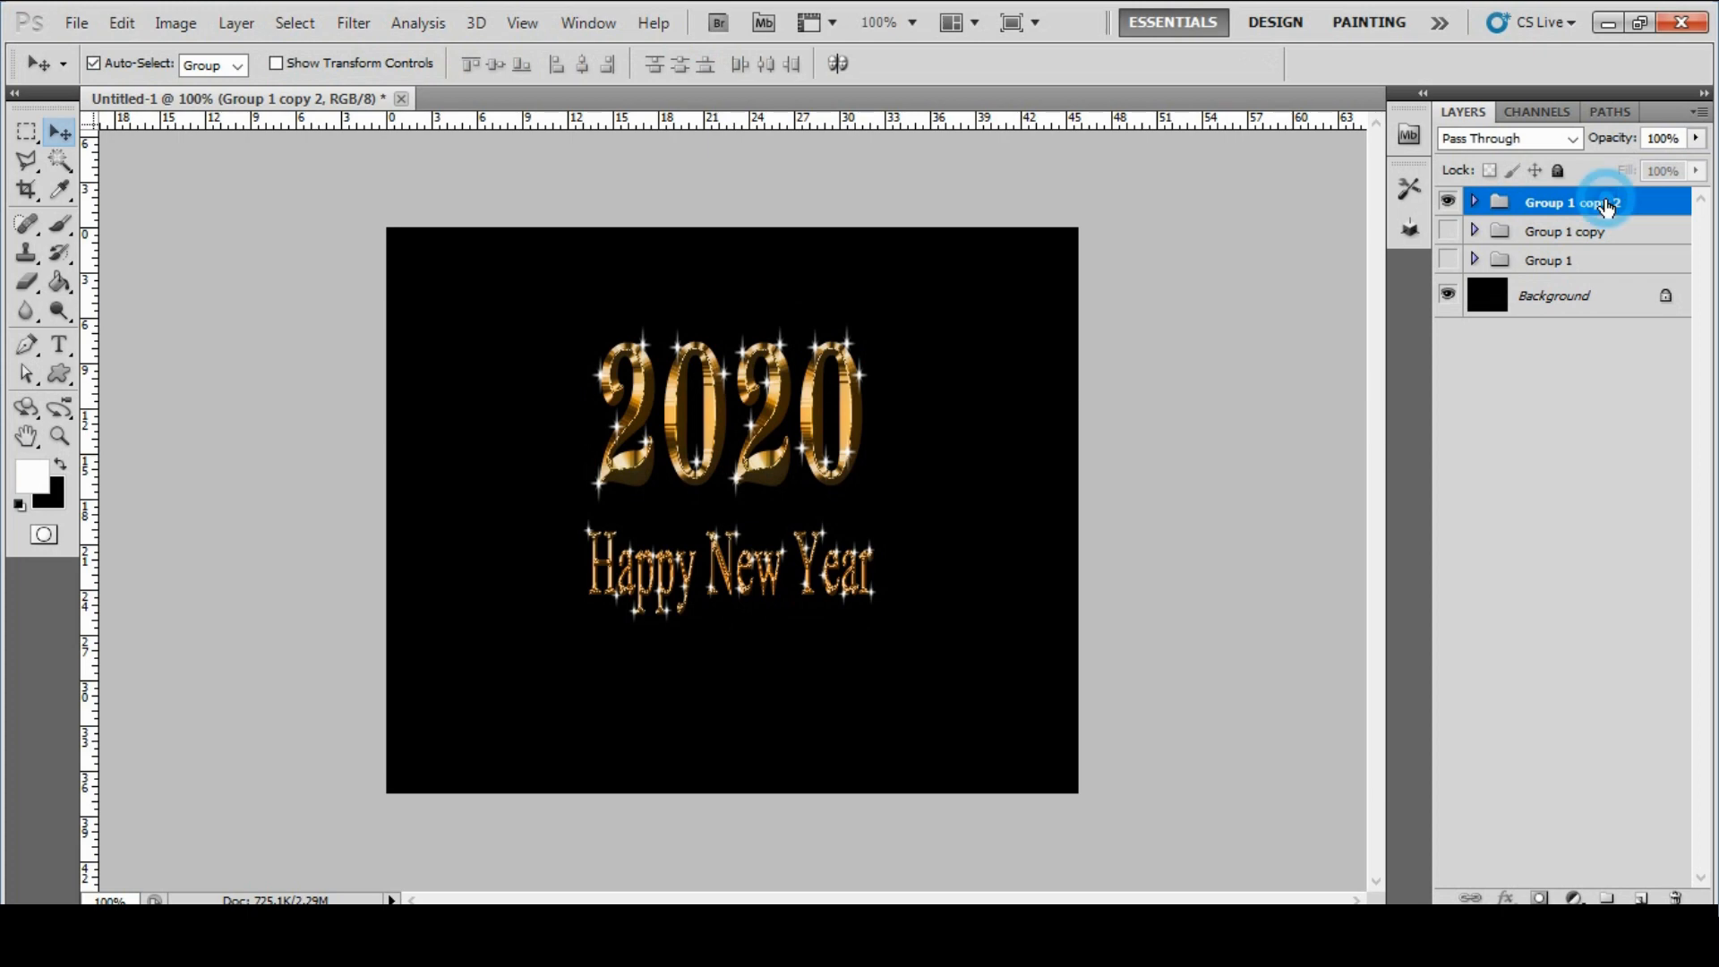
Rename Group 1 copy as Group 2.
double_click(1561, 235)
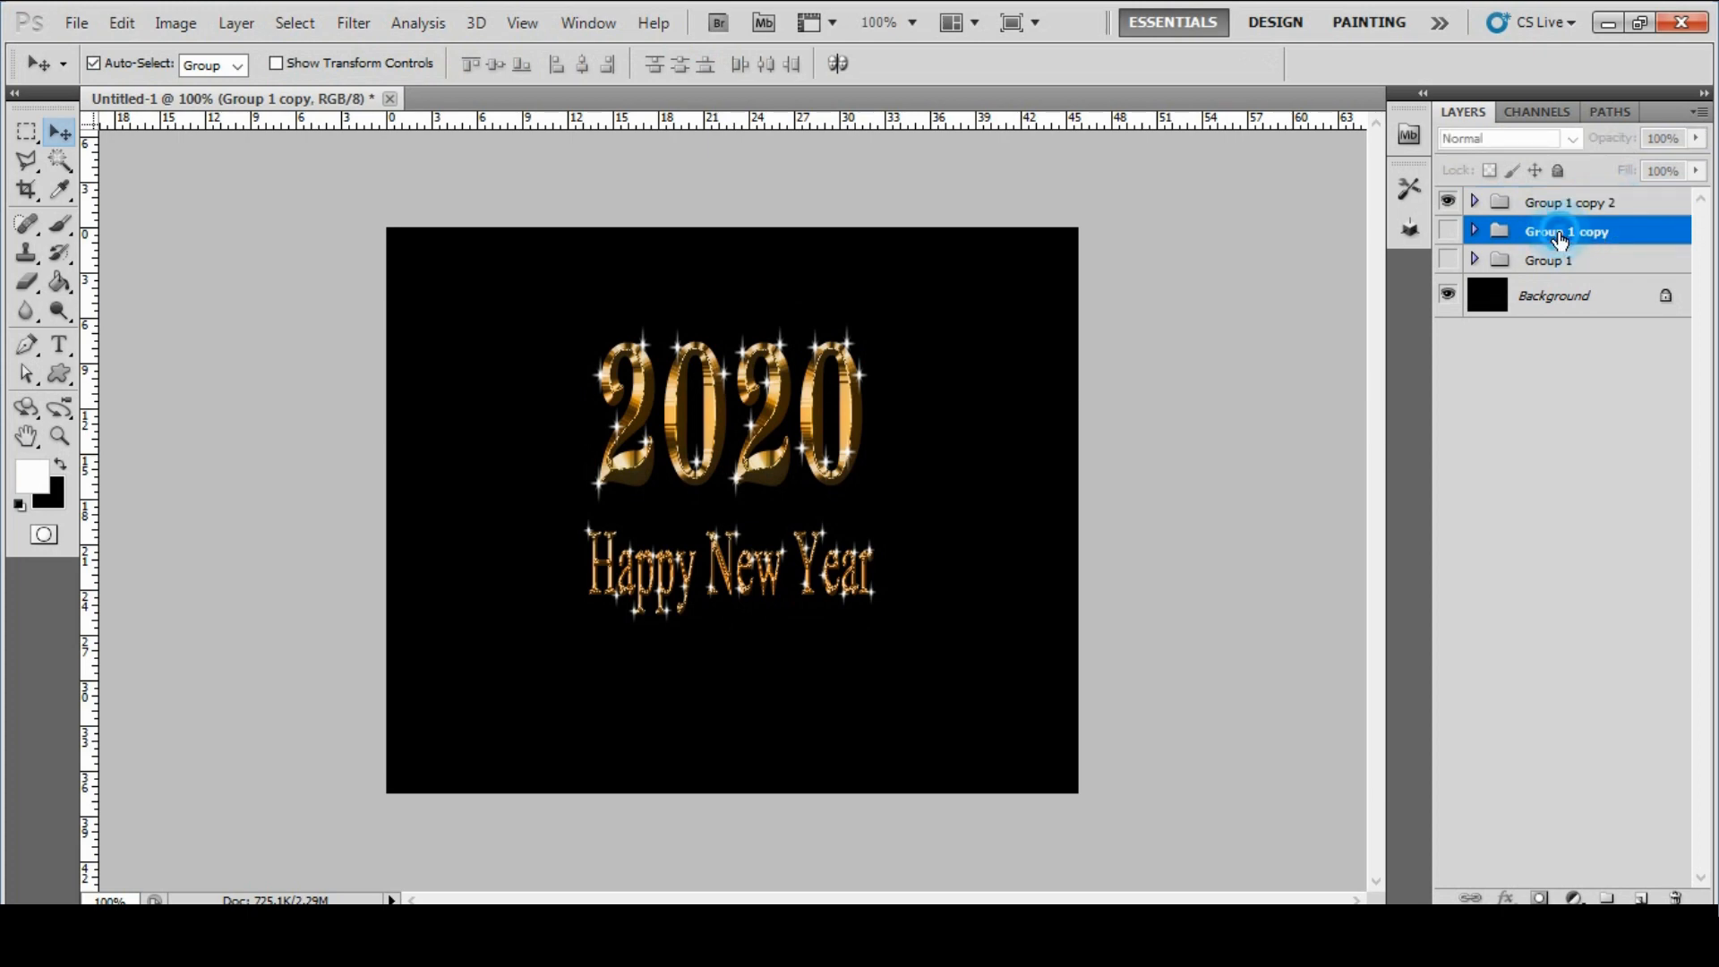
click(1614, 232)
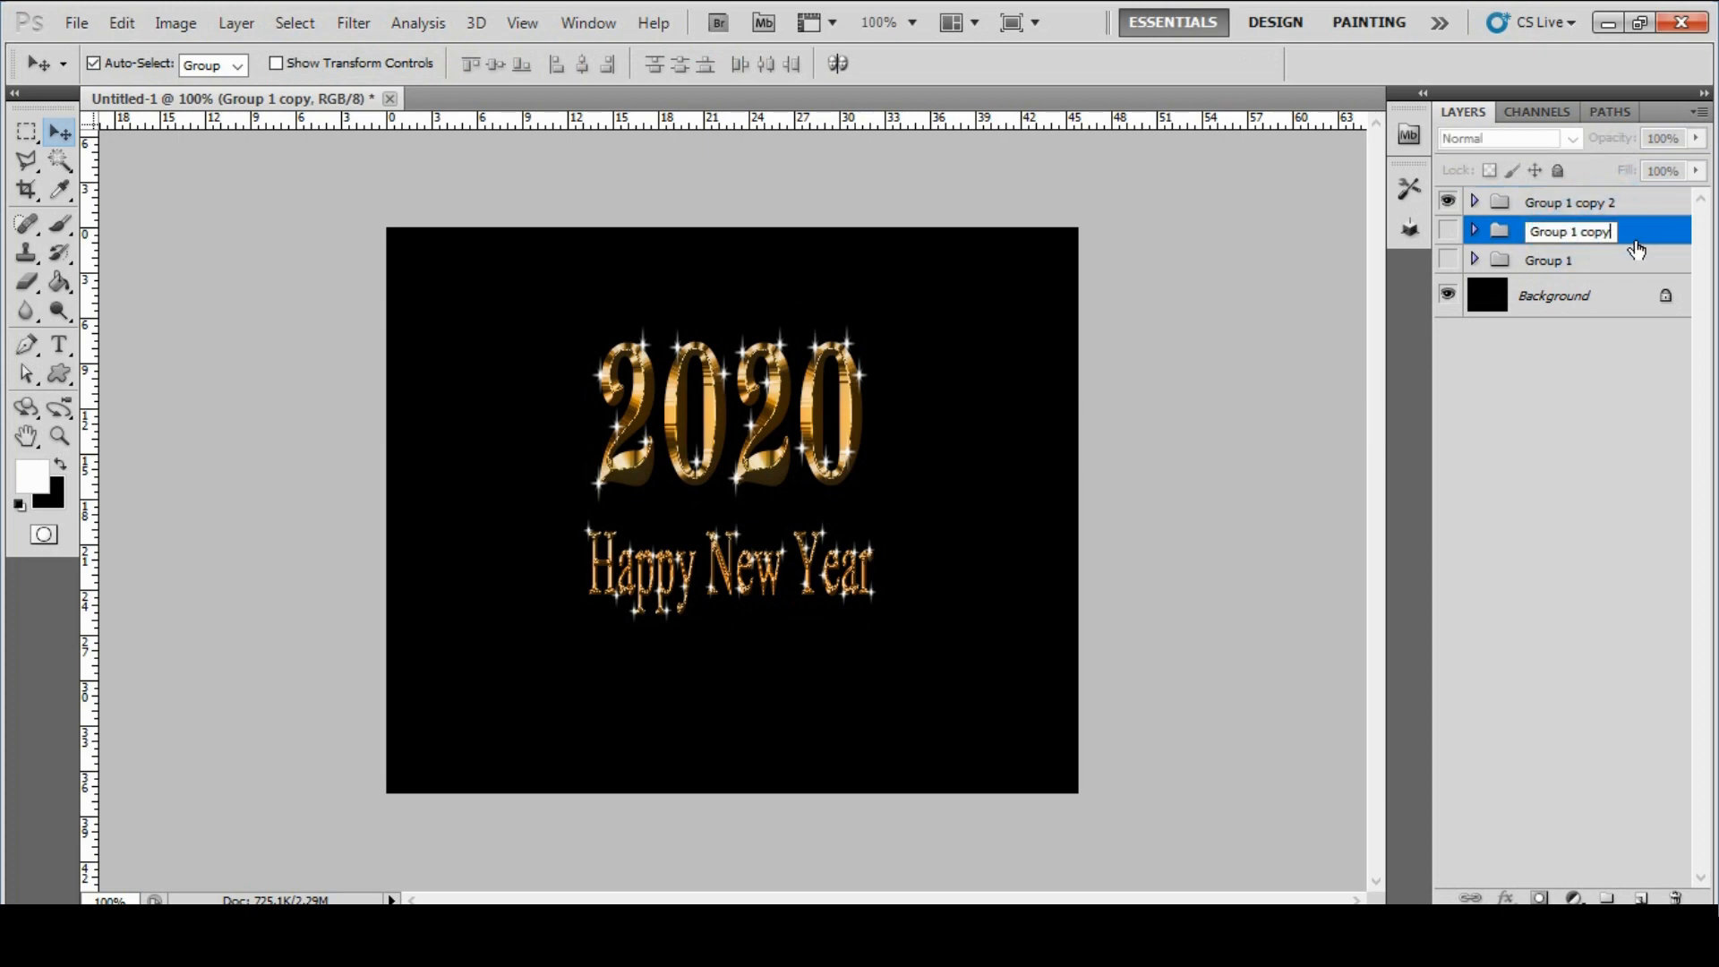
key(BackSpace)
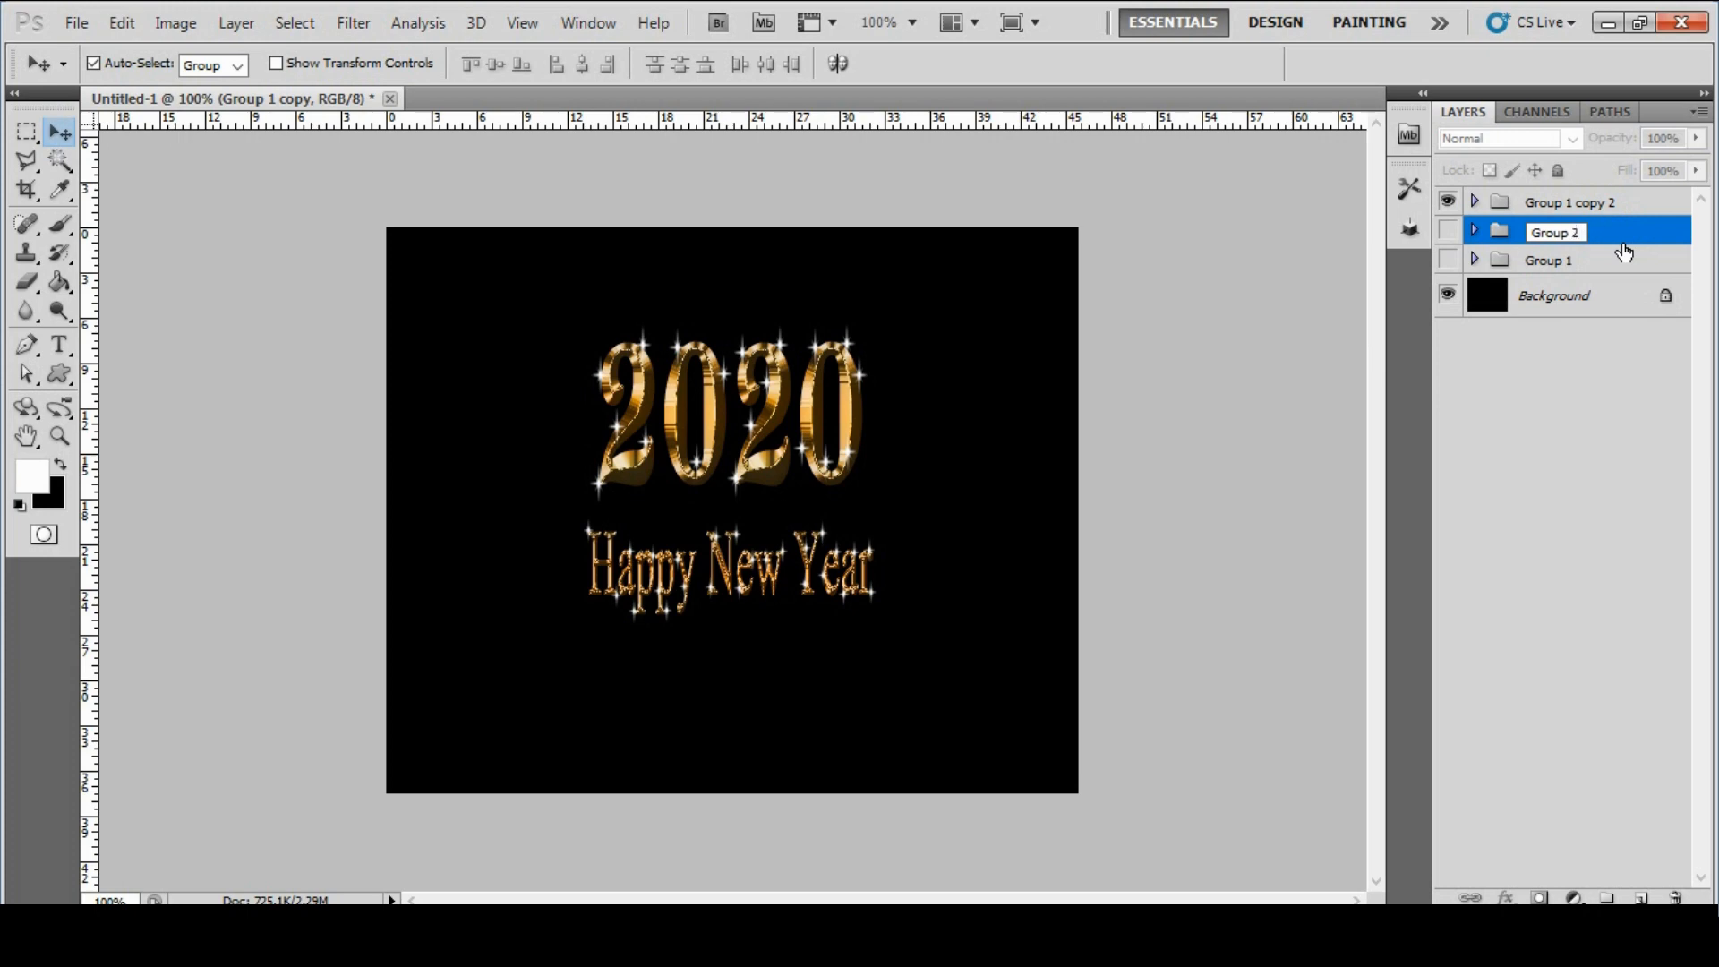
click(1625, 235)
Rename Group 1 copy 2 as Group 3.
click(1572, 204)
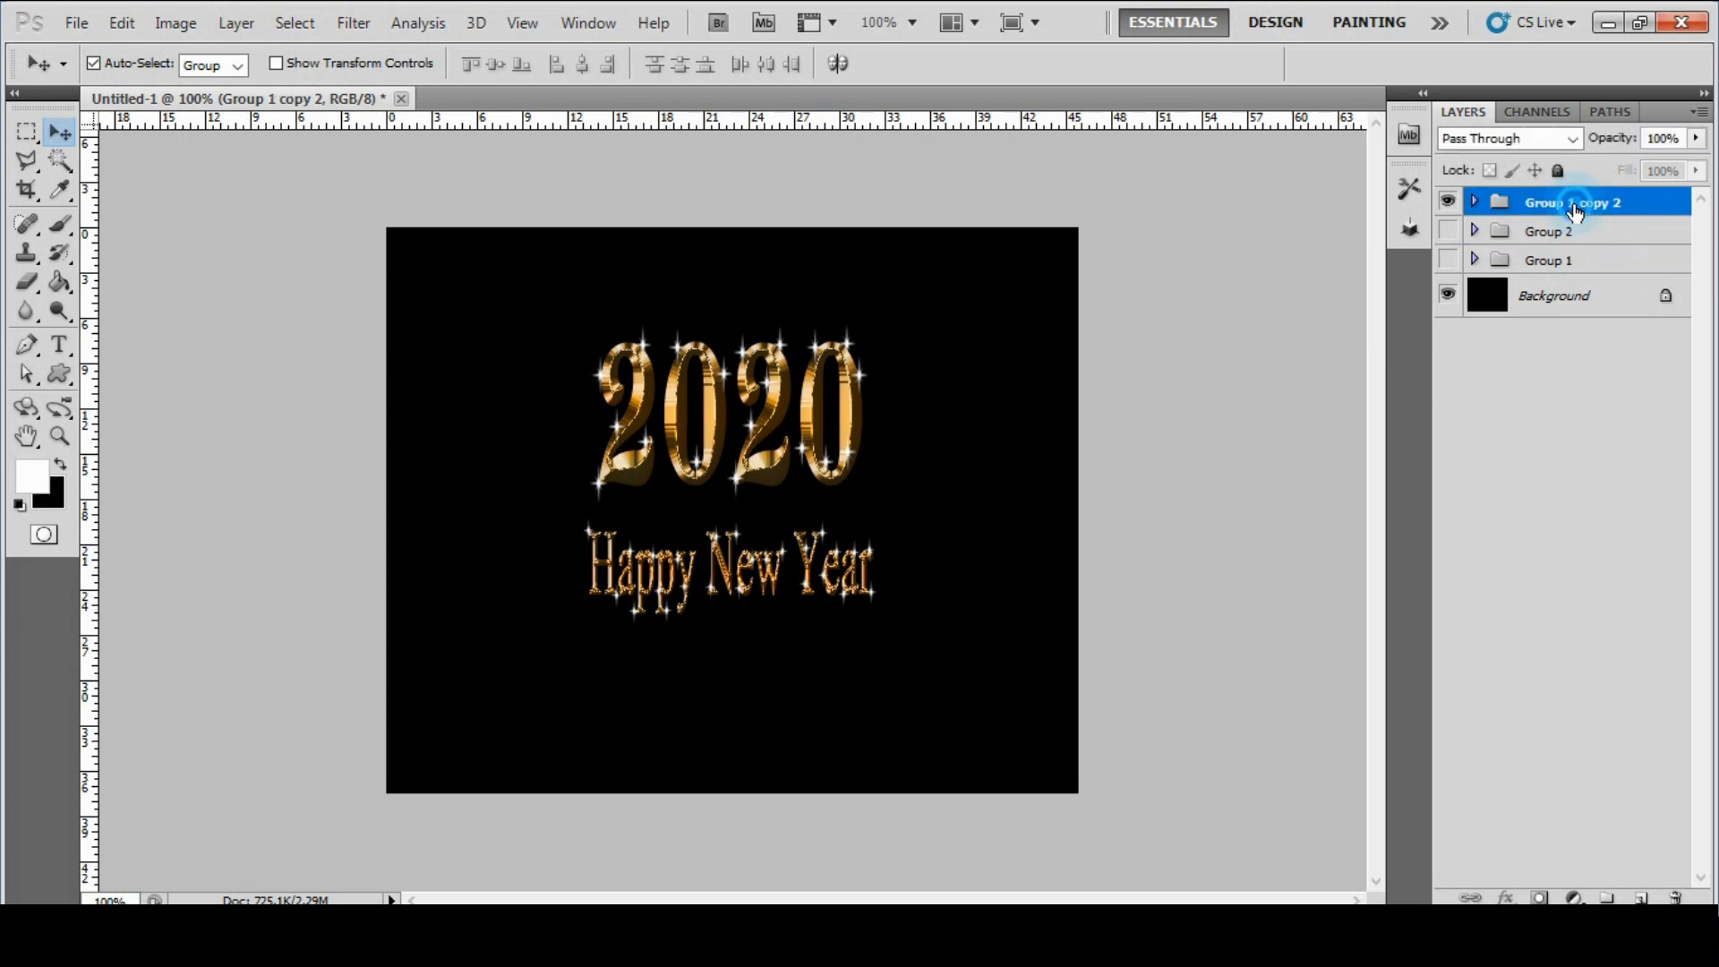
double_click(1575, 205)
click(1625, 224)
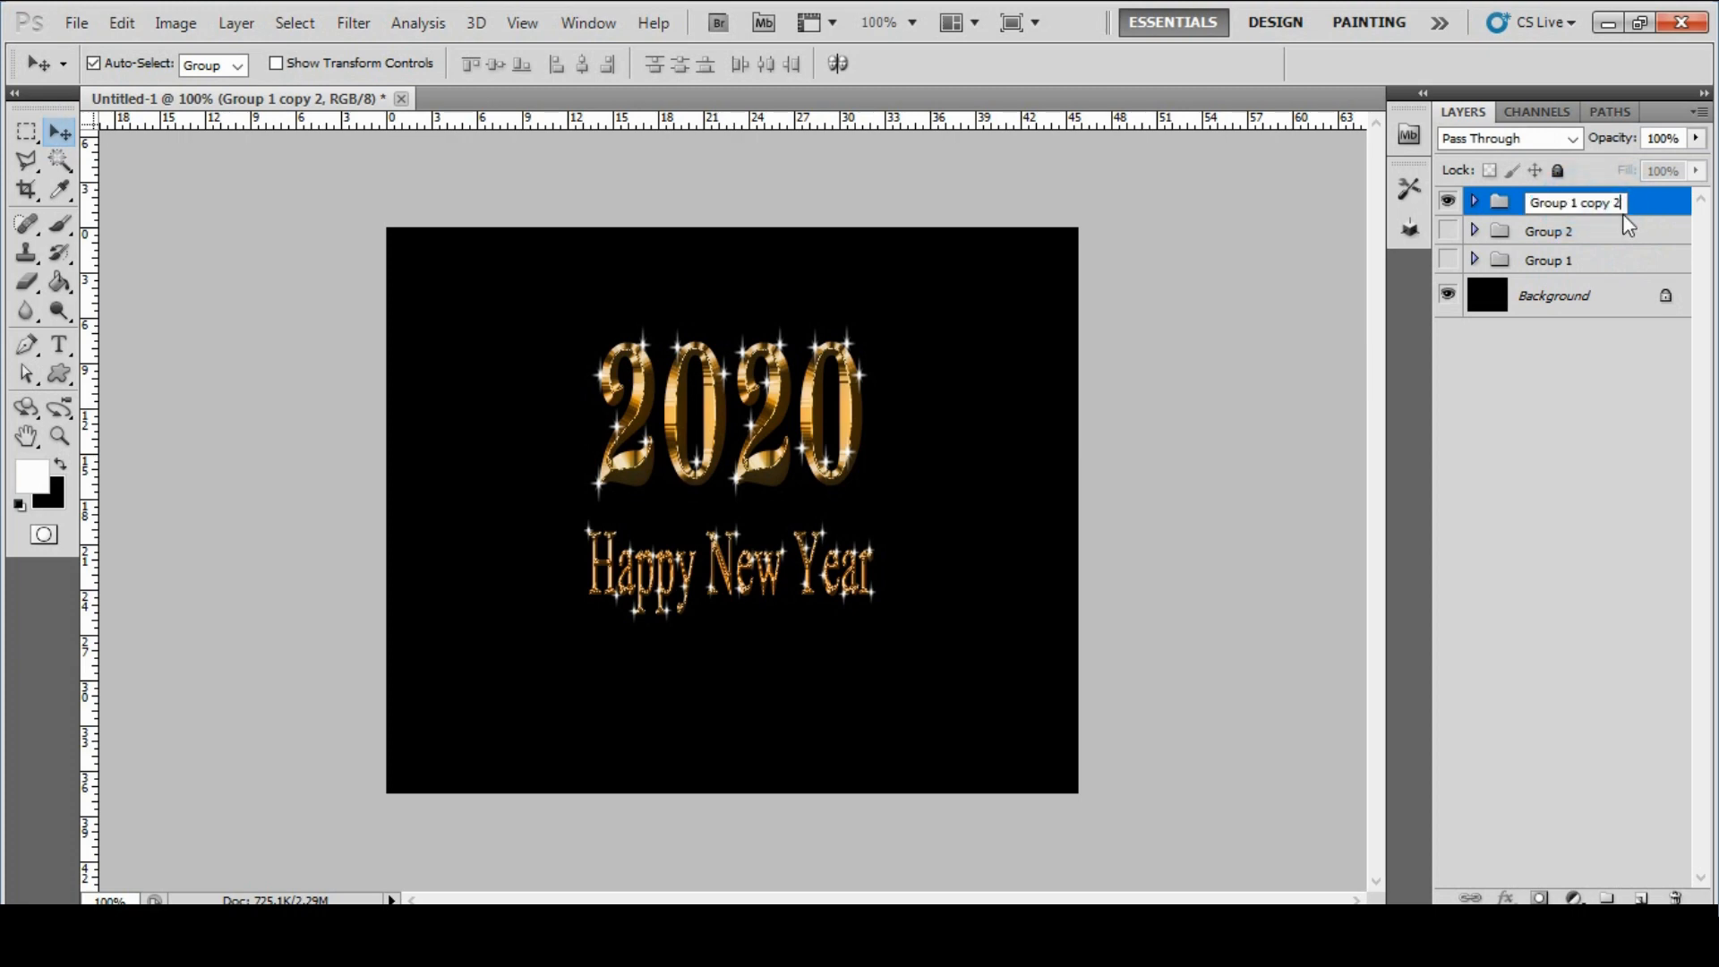
key(BackSpace)
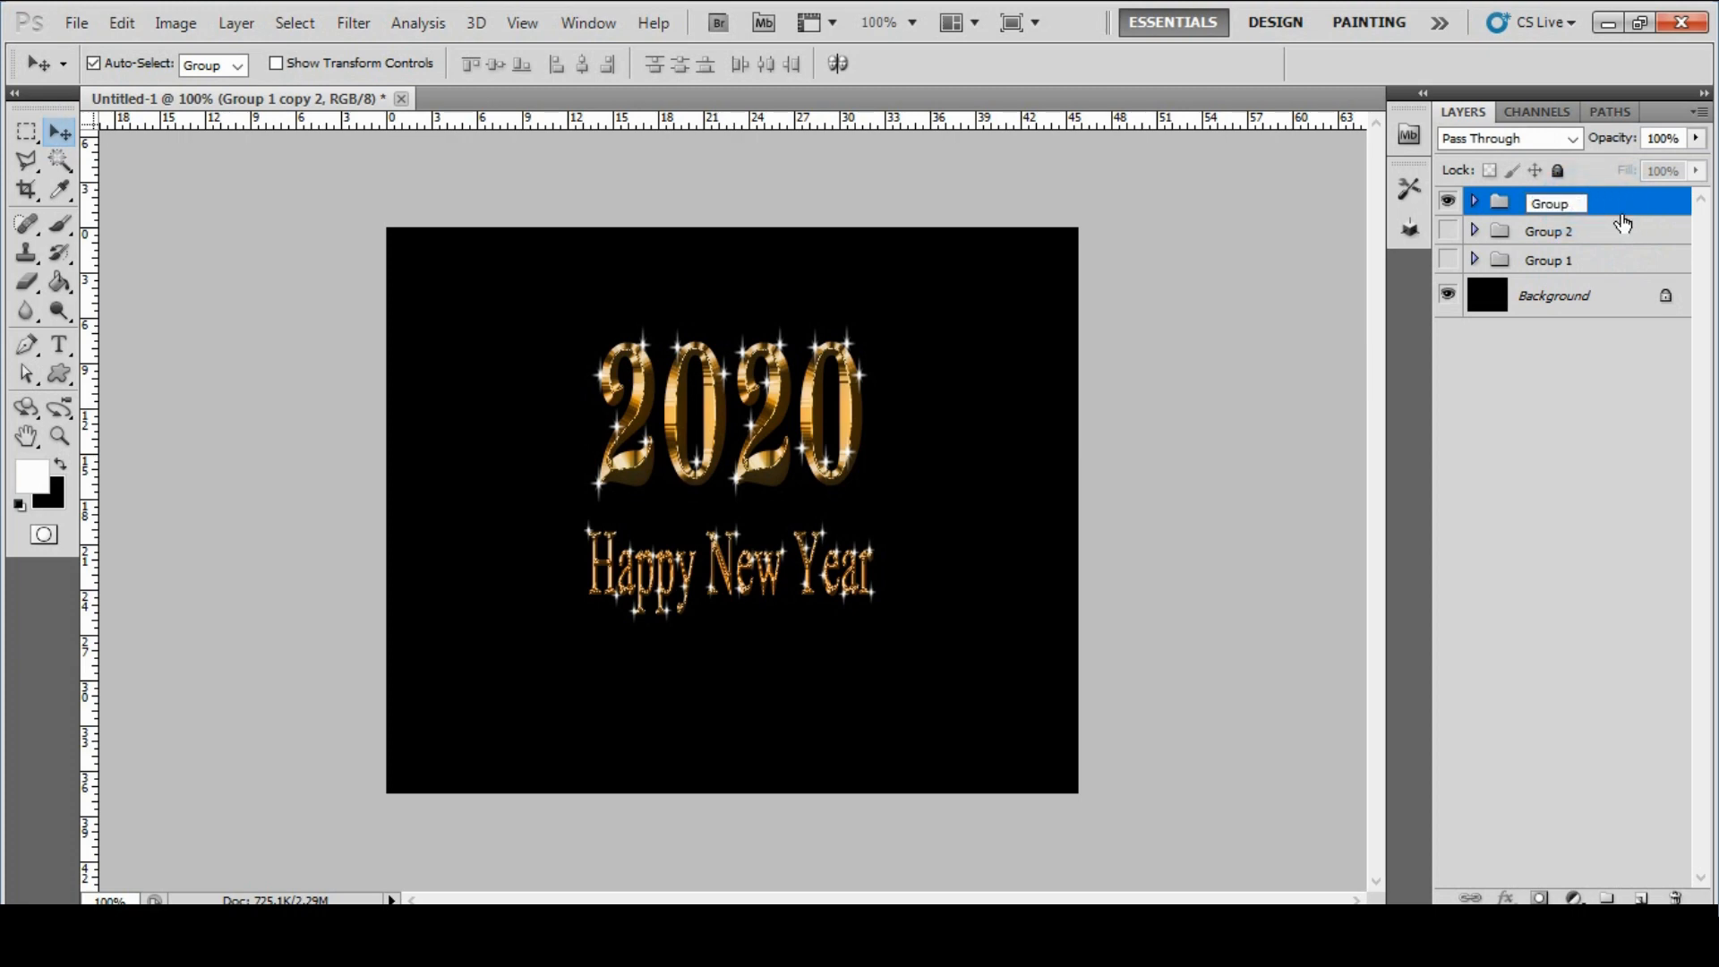
click(1624, 207)
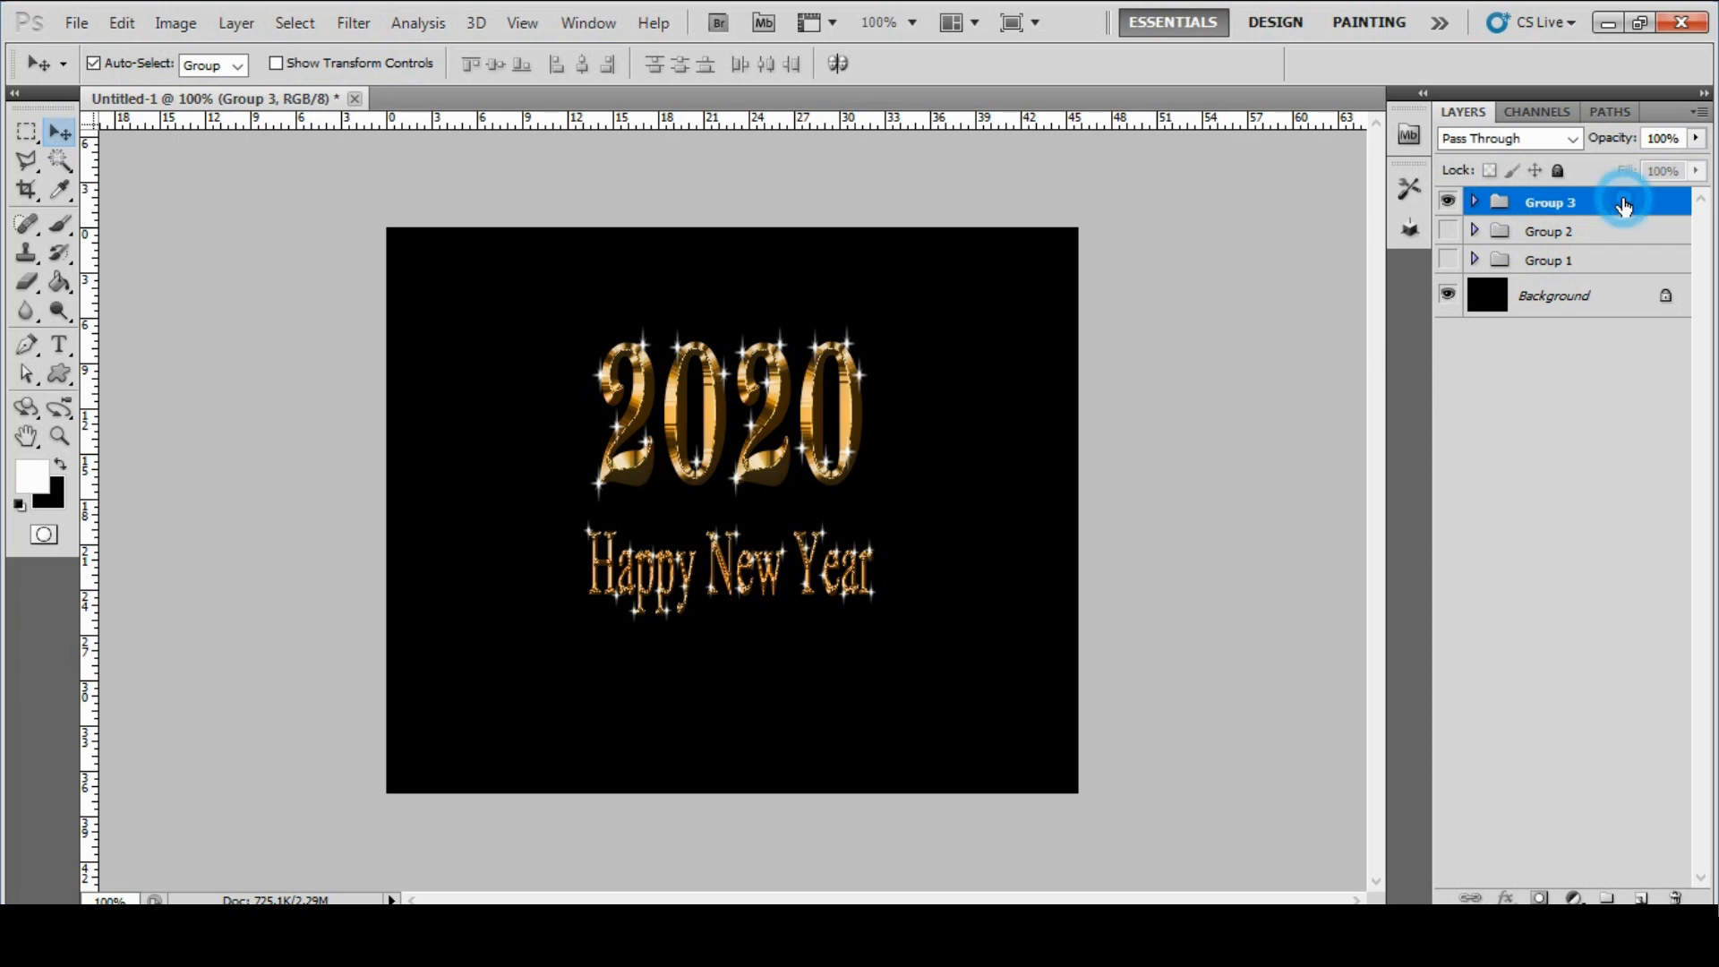
Duplicate Group 3 and rename the copy as Group 4.
drag(1622, 206, 1641, 898)
click(1557, 206)
double_click(1555, 205)
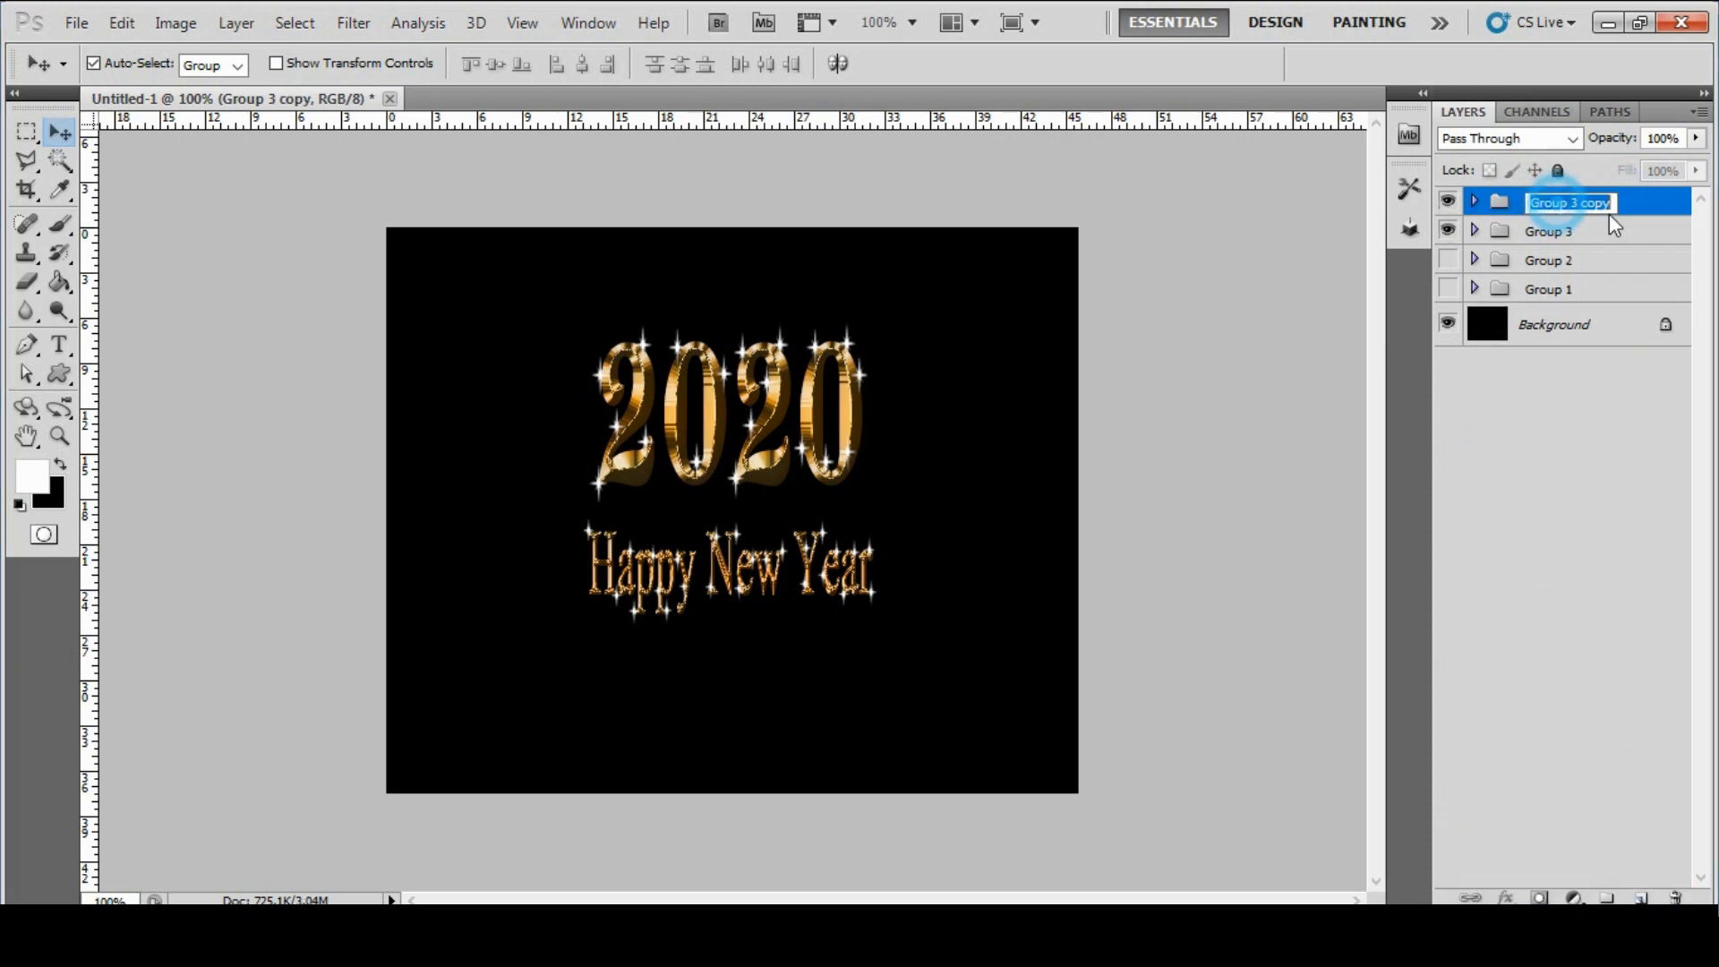
click(1611, 203)
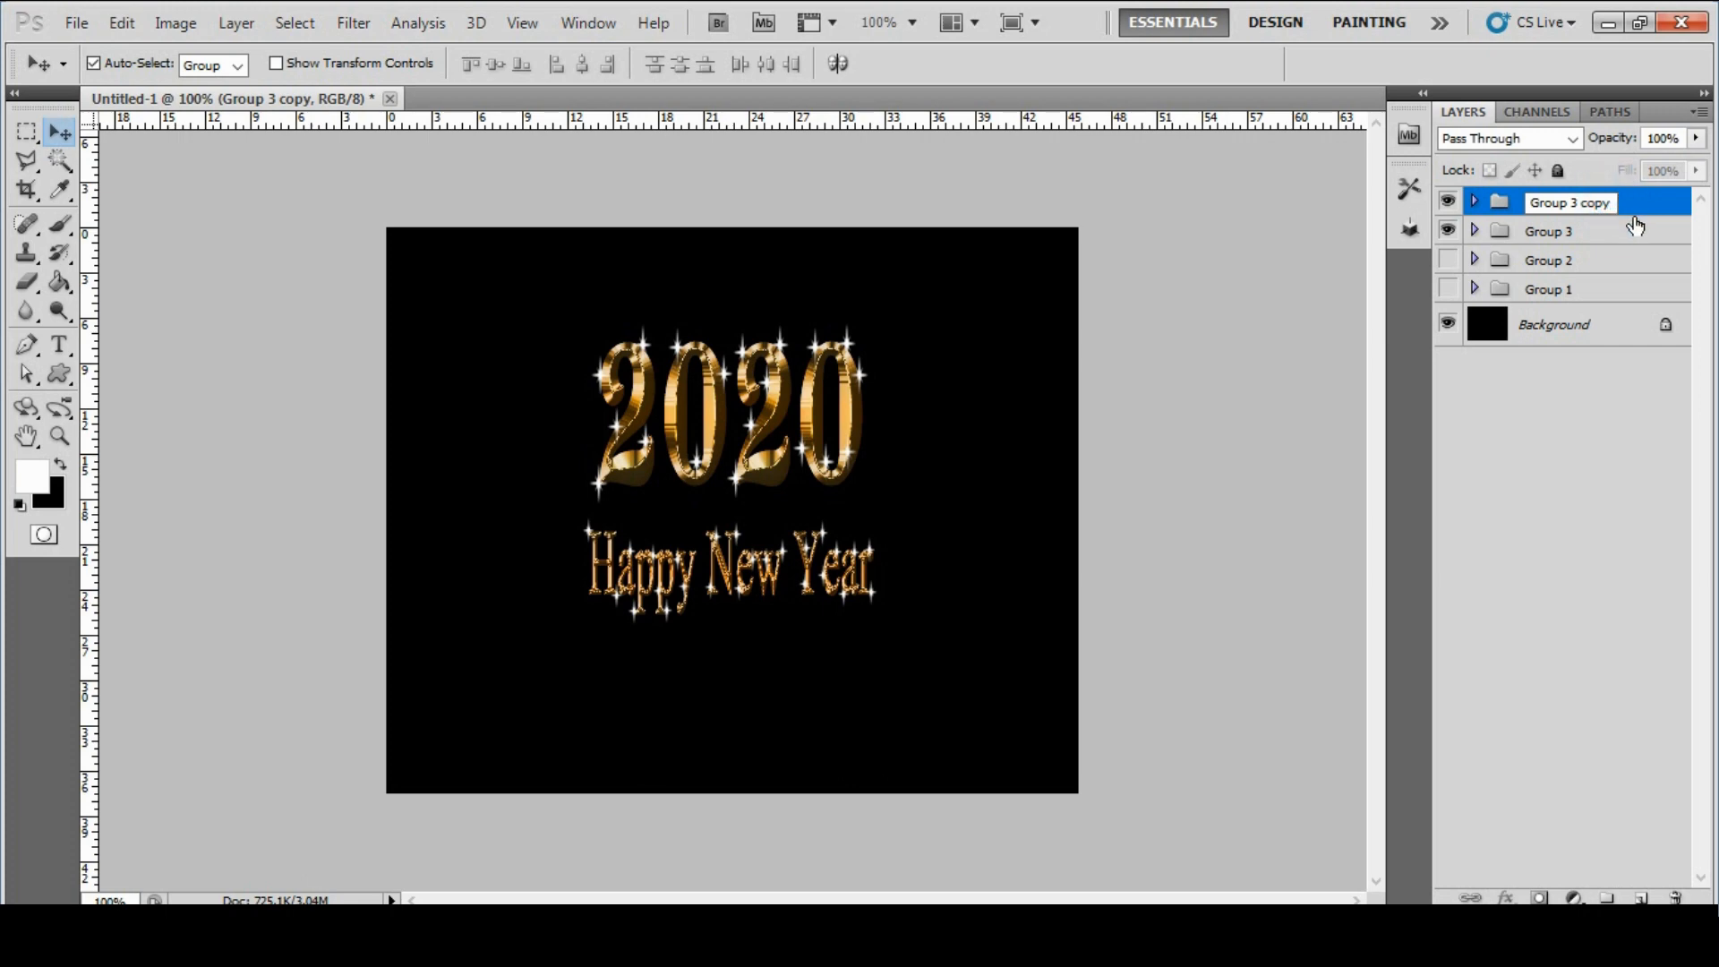
key(BackSpace)
key(BackSpace)
key(BackSpace)
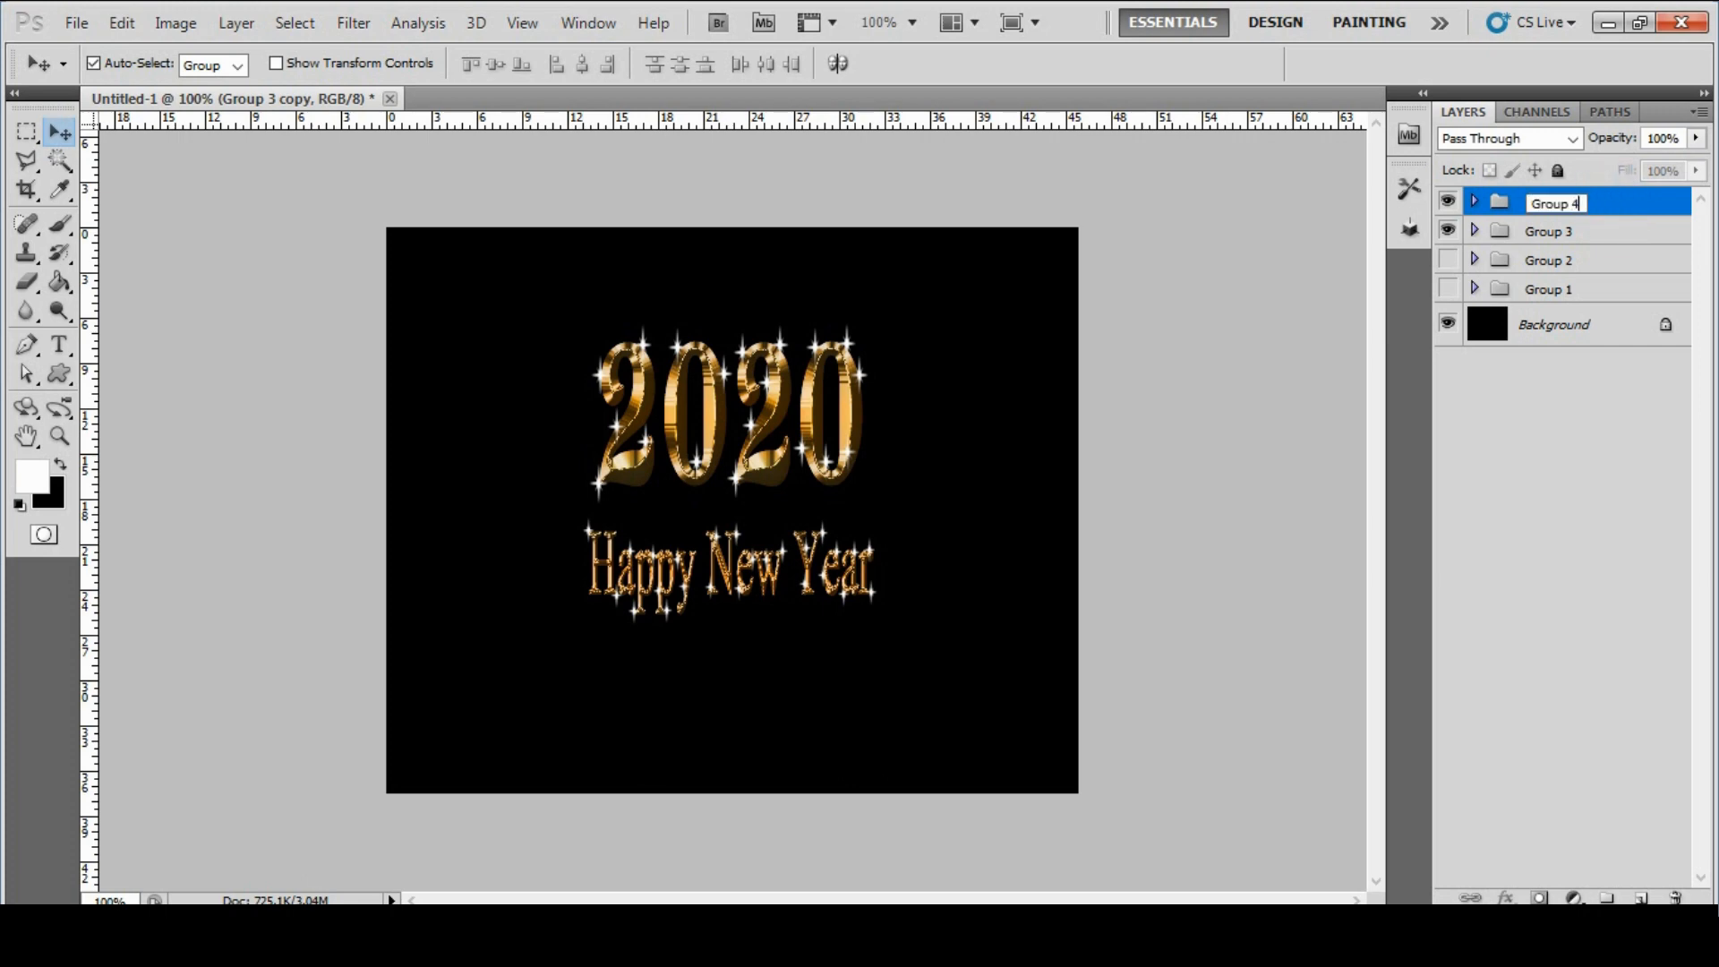
text(4)
click(1616, 205)
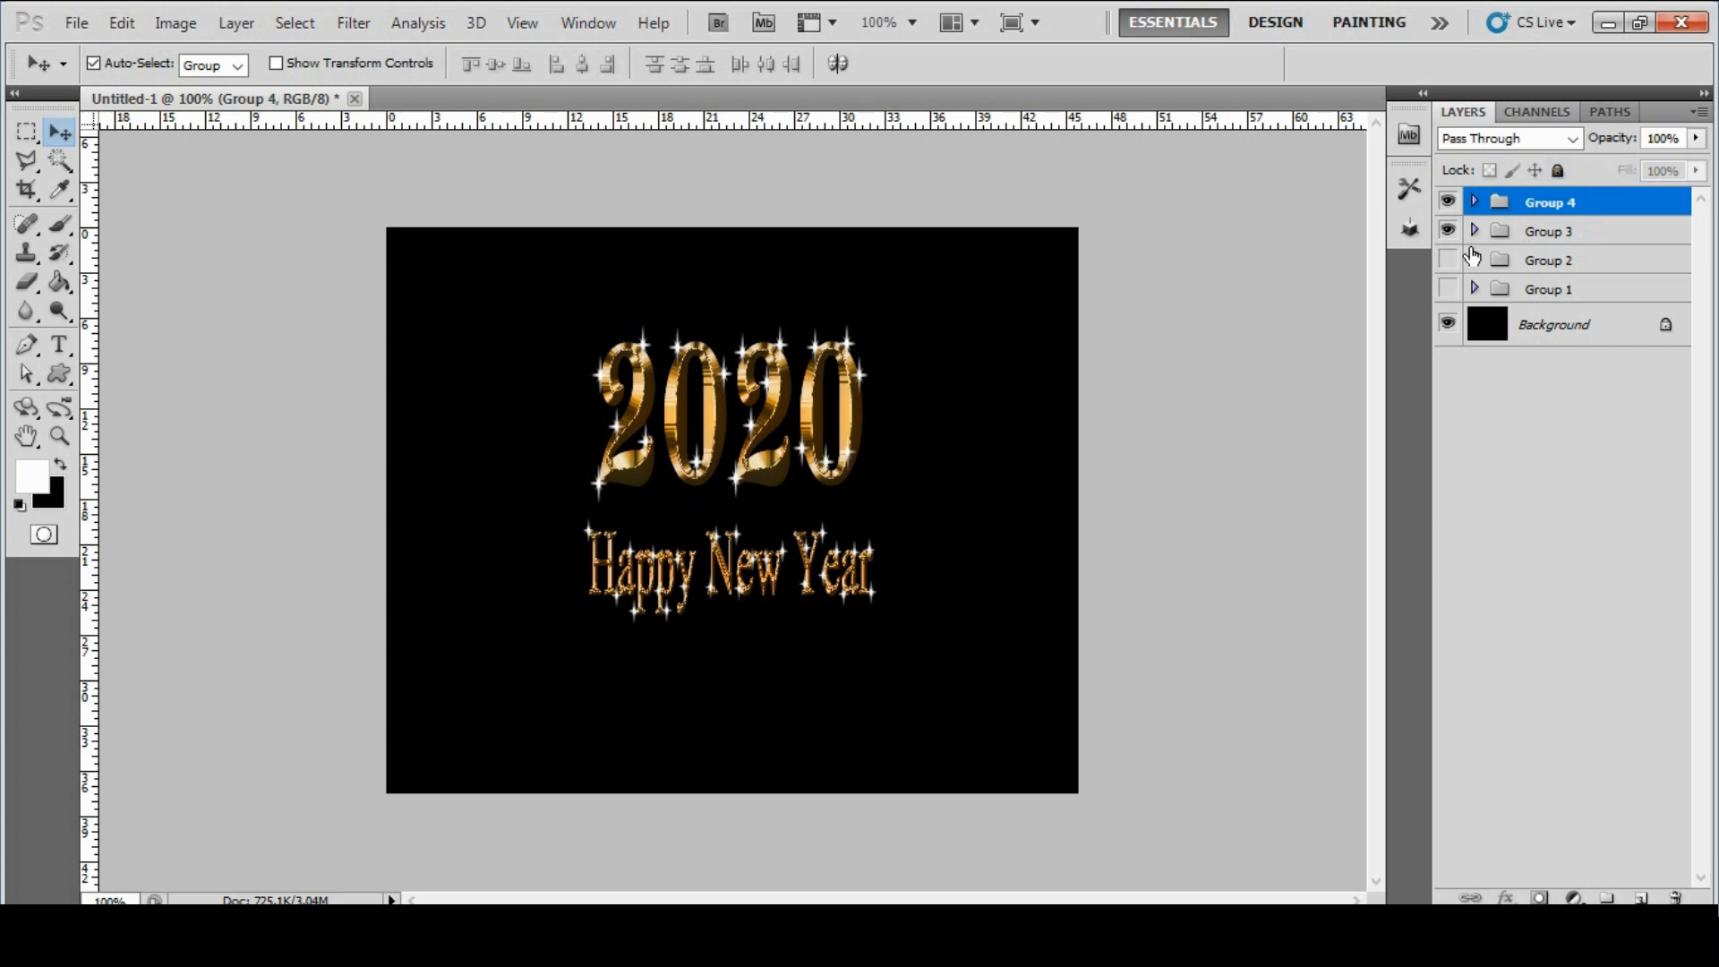
Hide Group 3 and free-transform Group 4 to 20% width, keeping its height at 100%.
click(1448, 230)
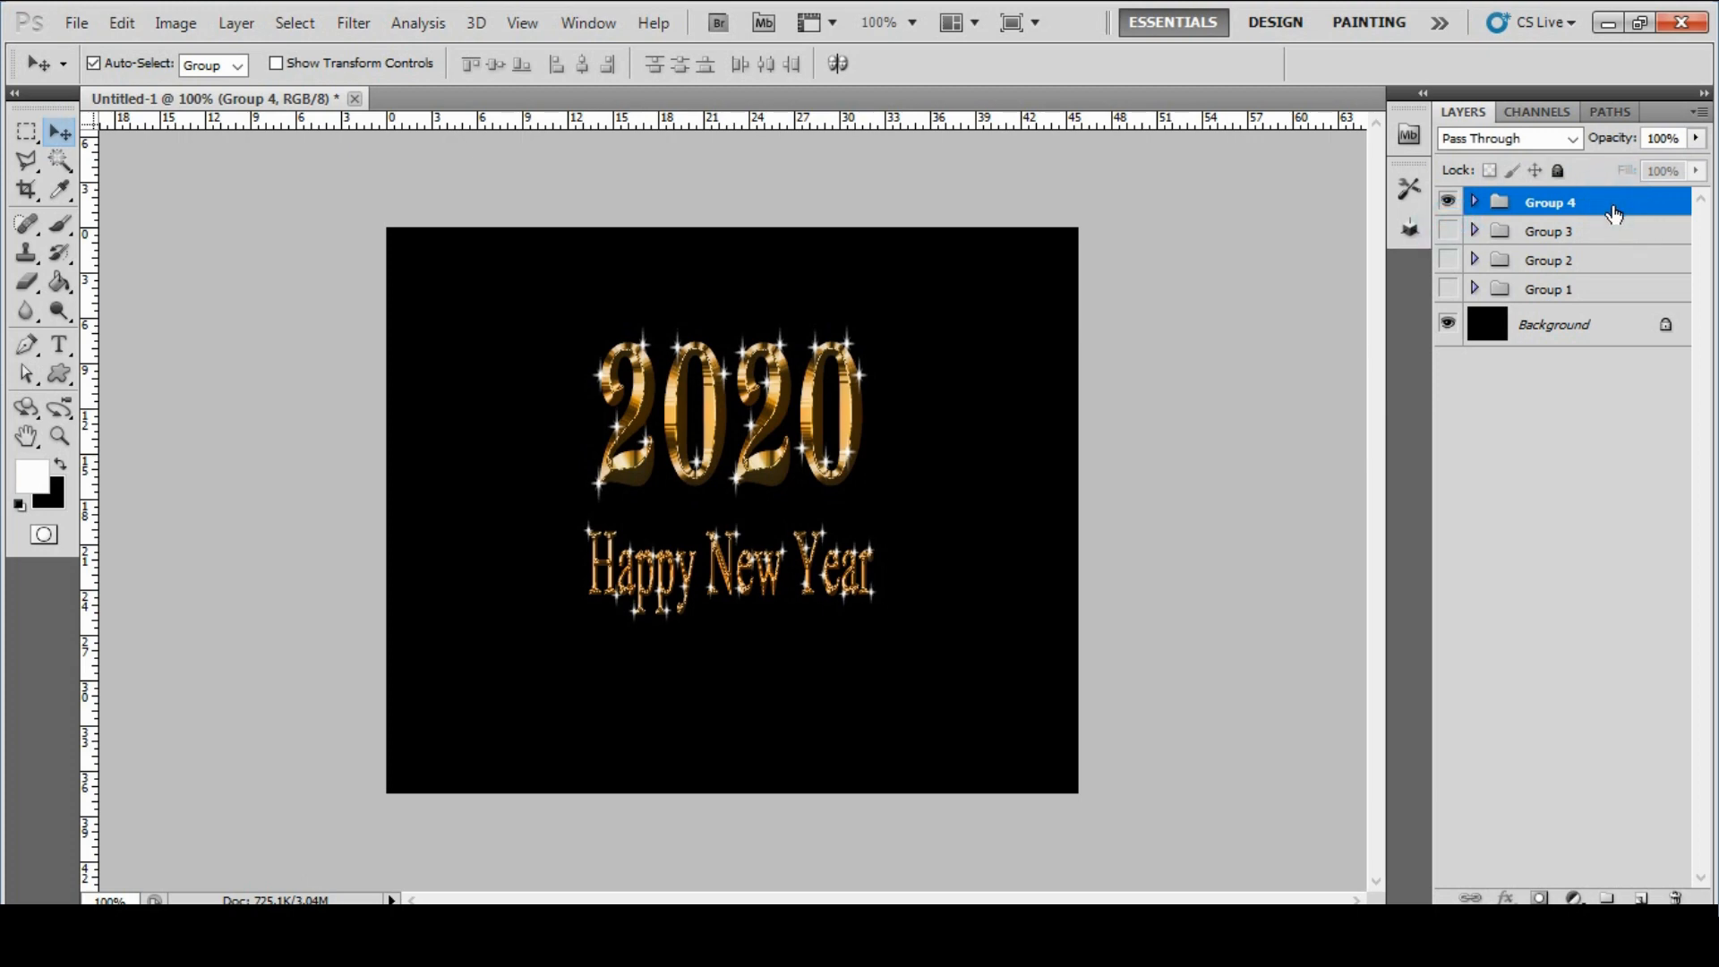
key(ctrl+t)
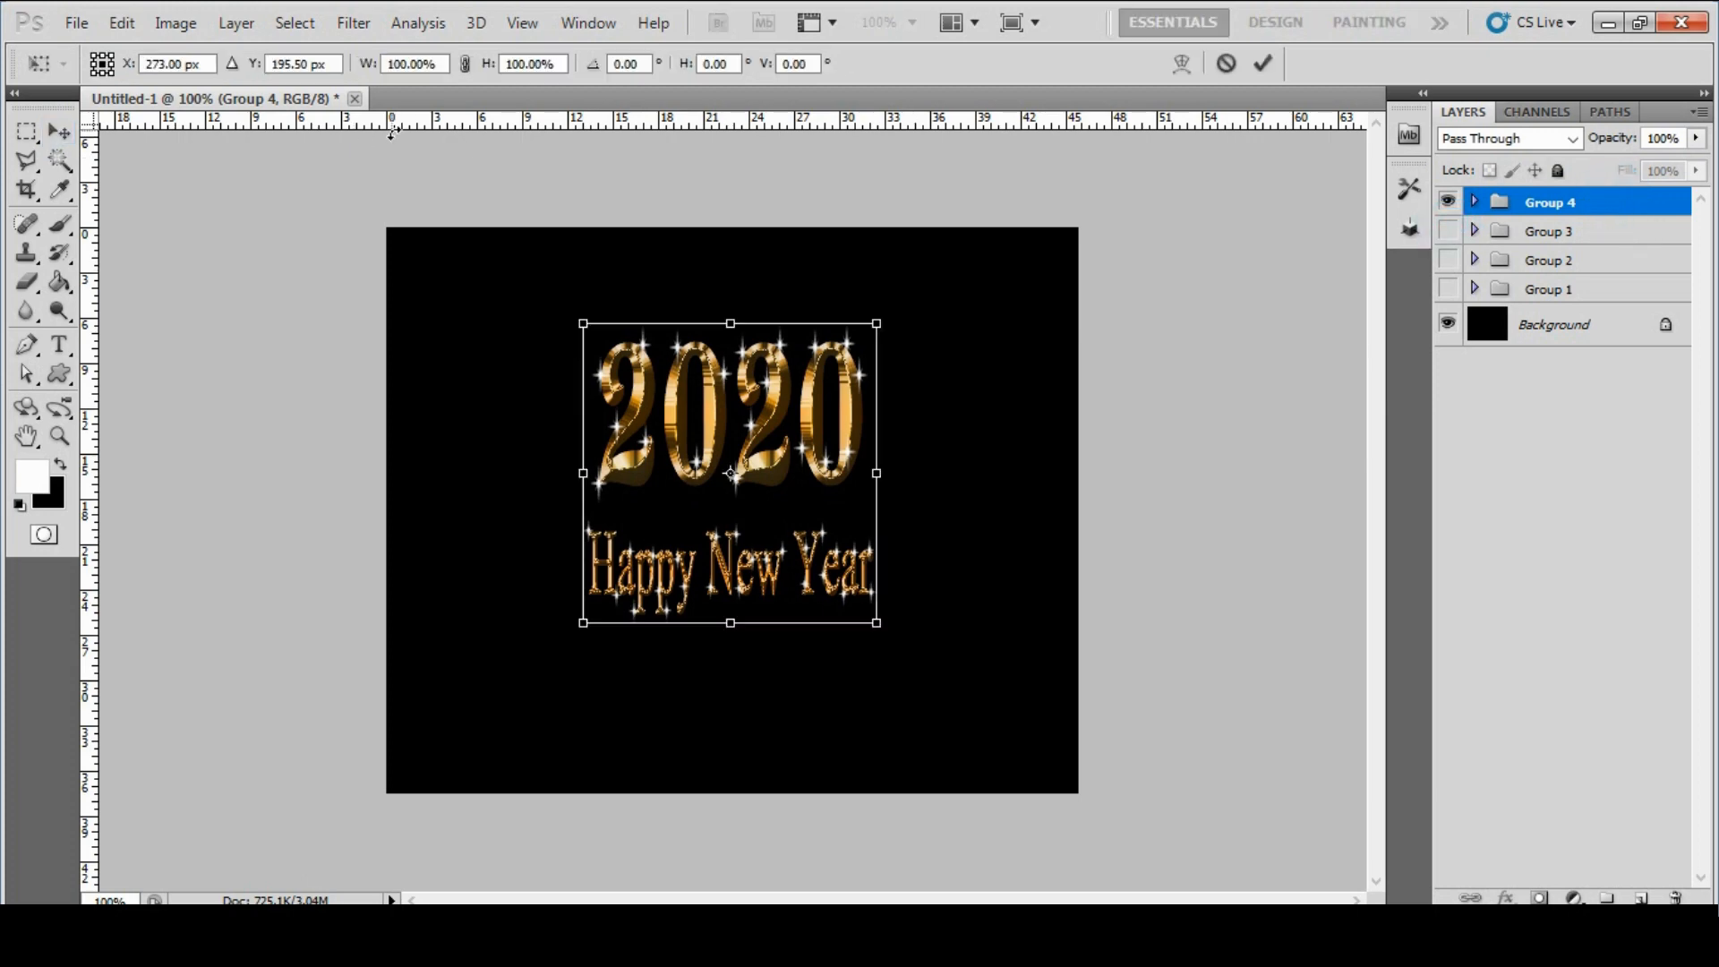
click(408, 63)
key(BackSpace)
key(BackSpace)
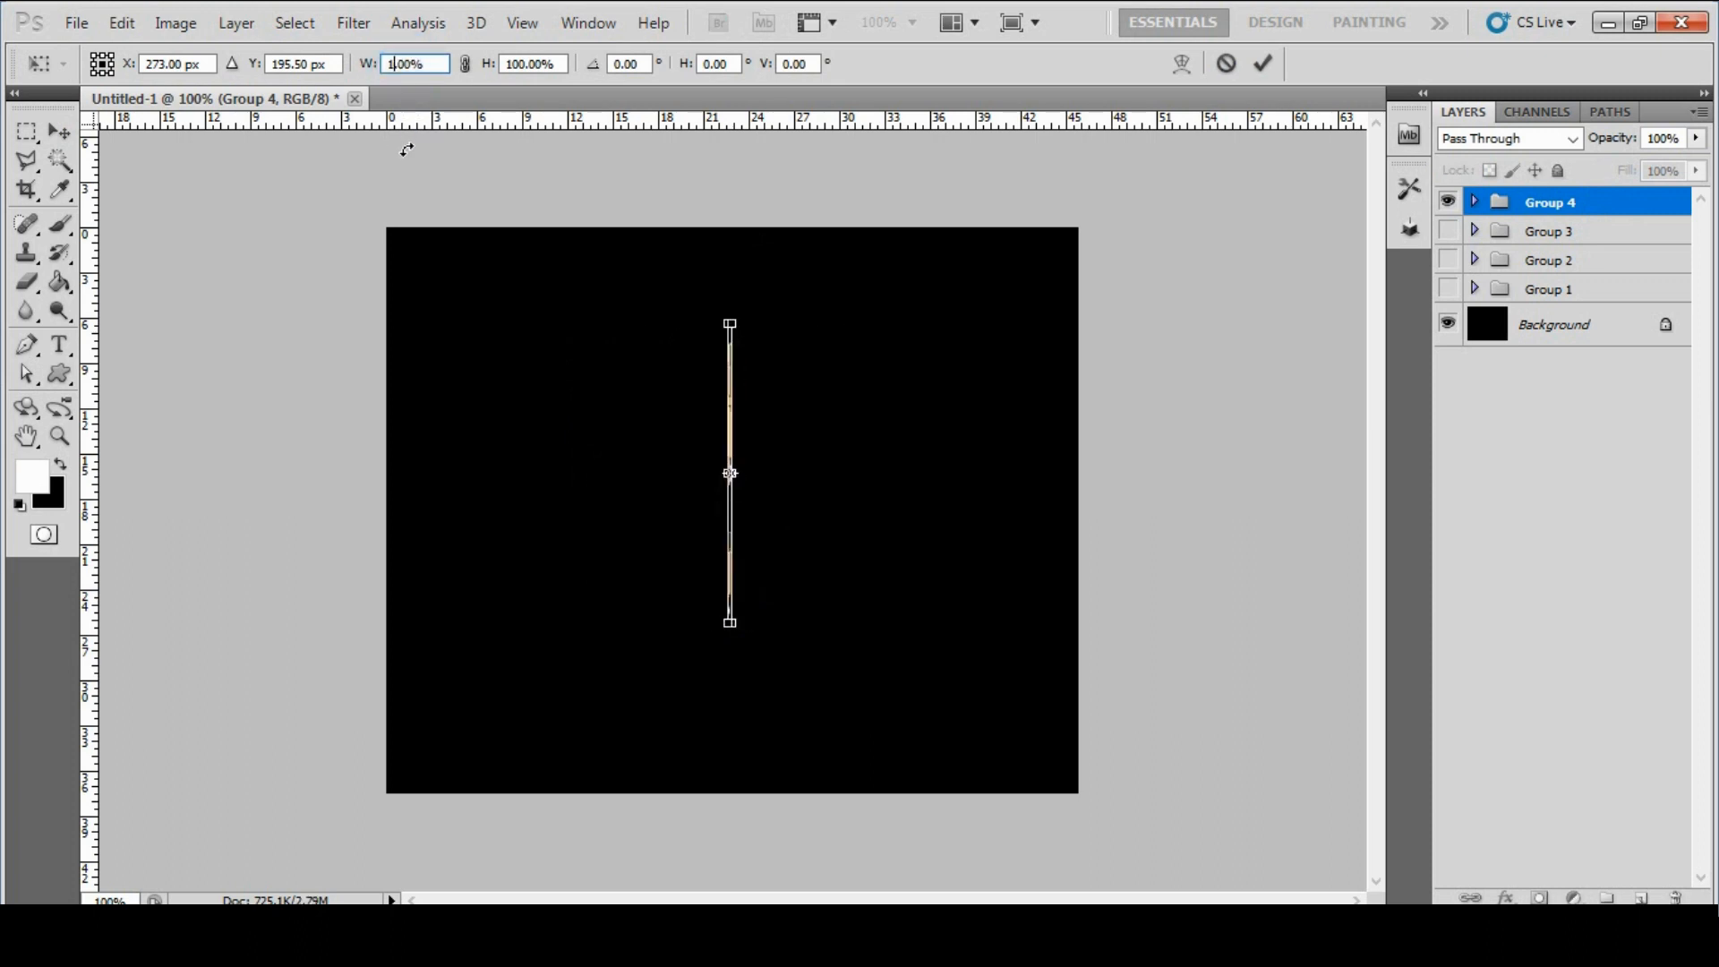
text(20)
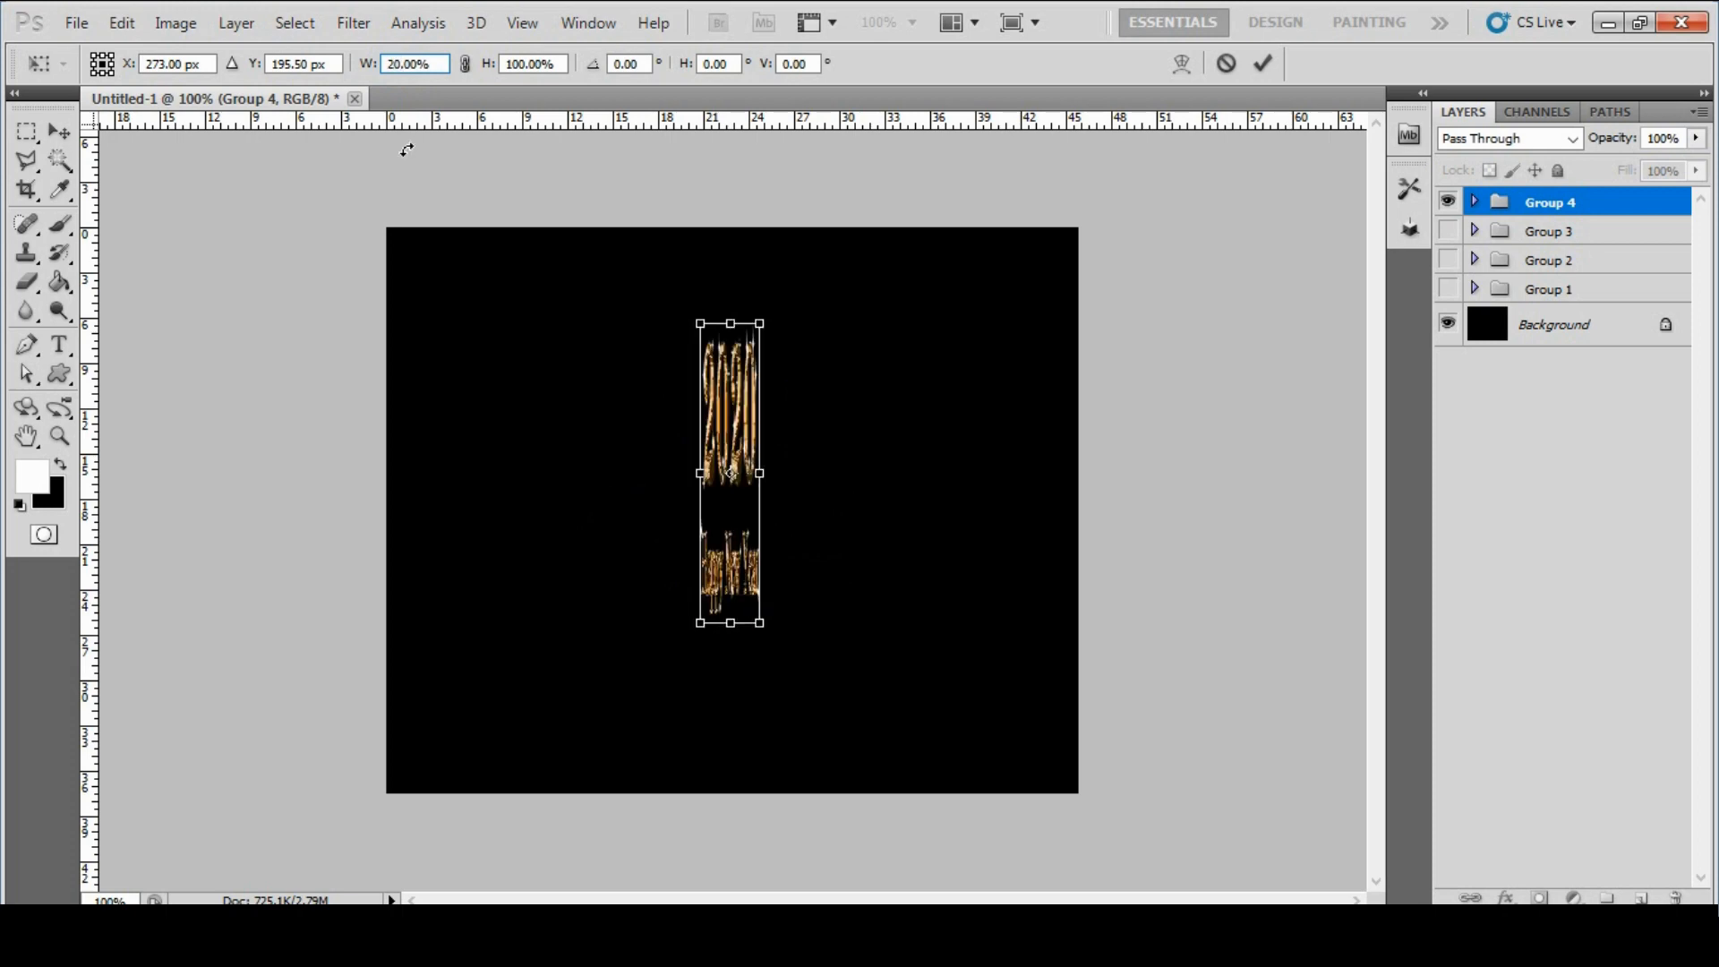
key(Return)
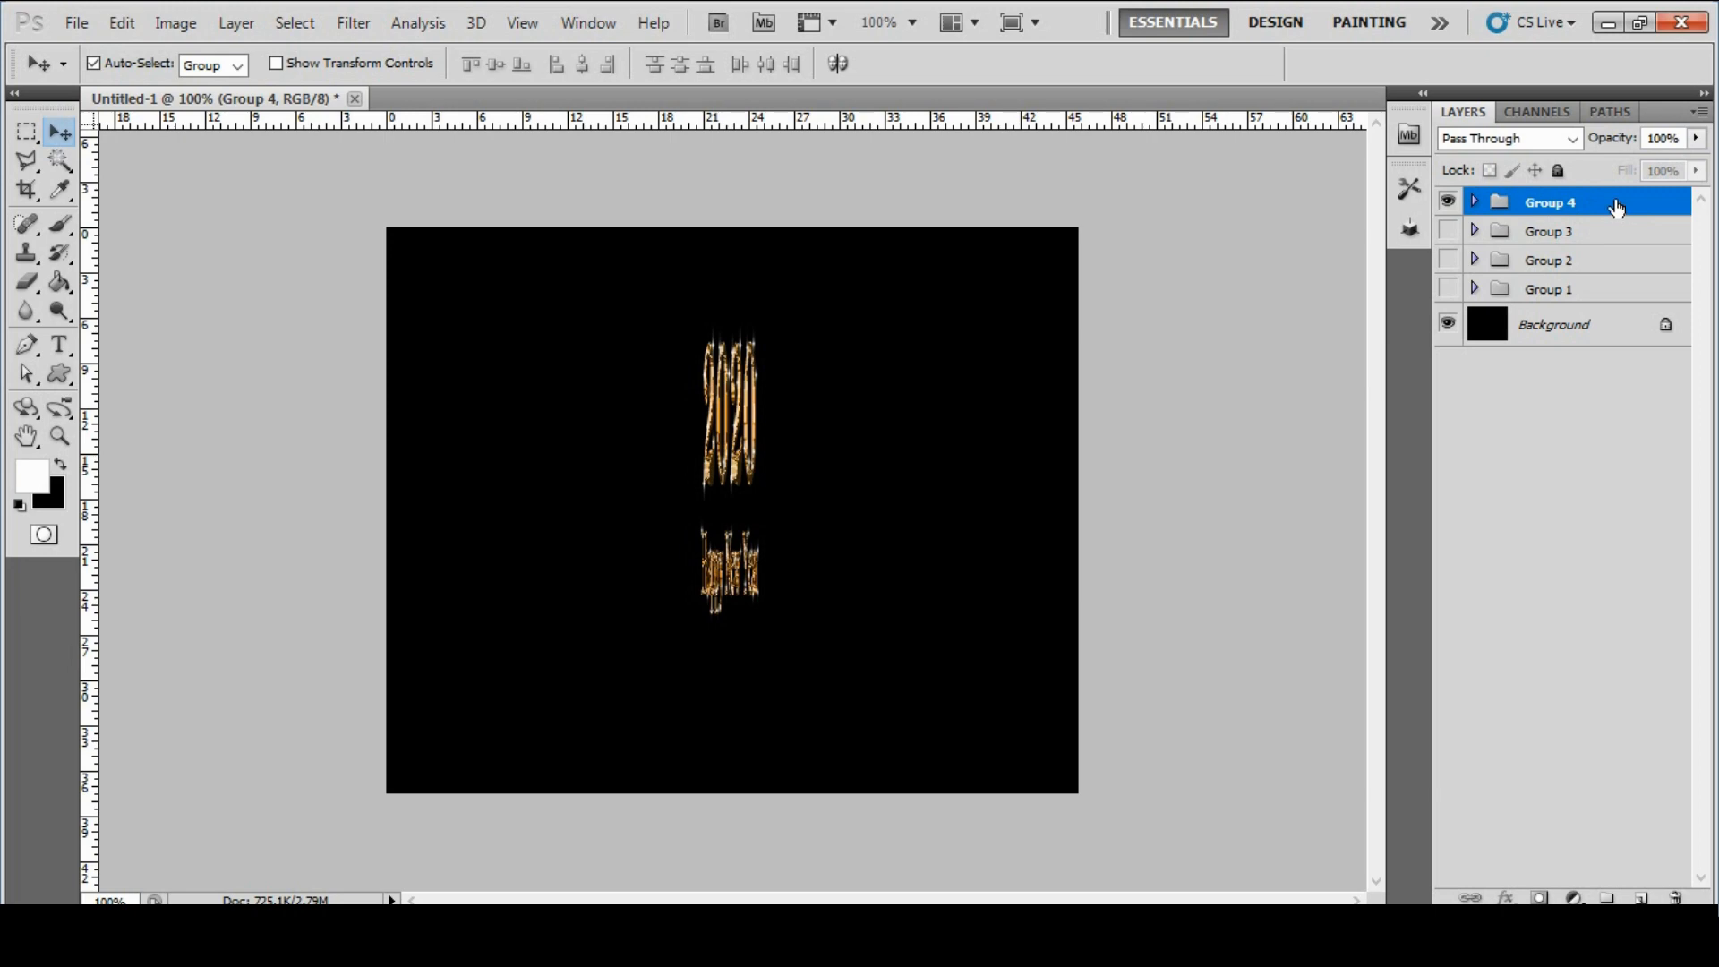
Duplicate Group 4 and rename the copy as Group 5.
drag(1605, 196, 1640, 899)
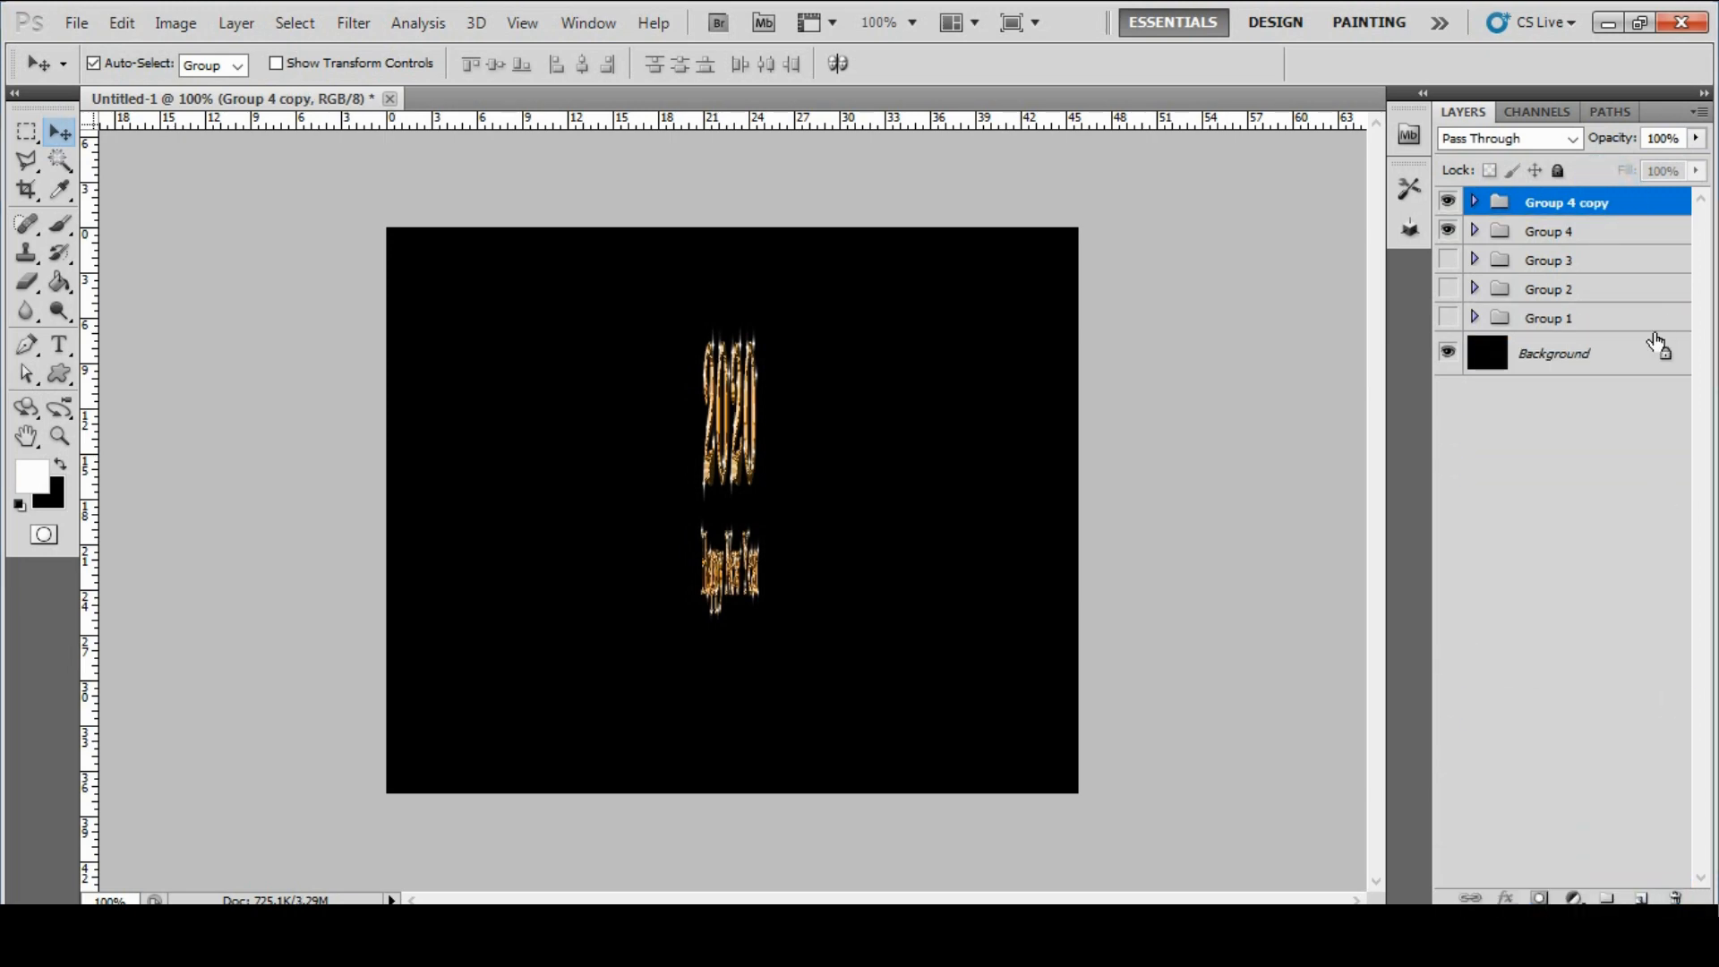
double_click(1564, 202)
click(1615, 203)
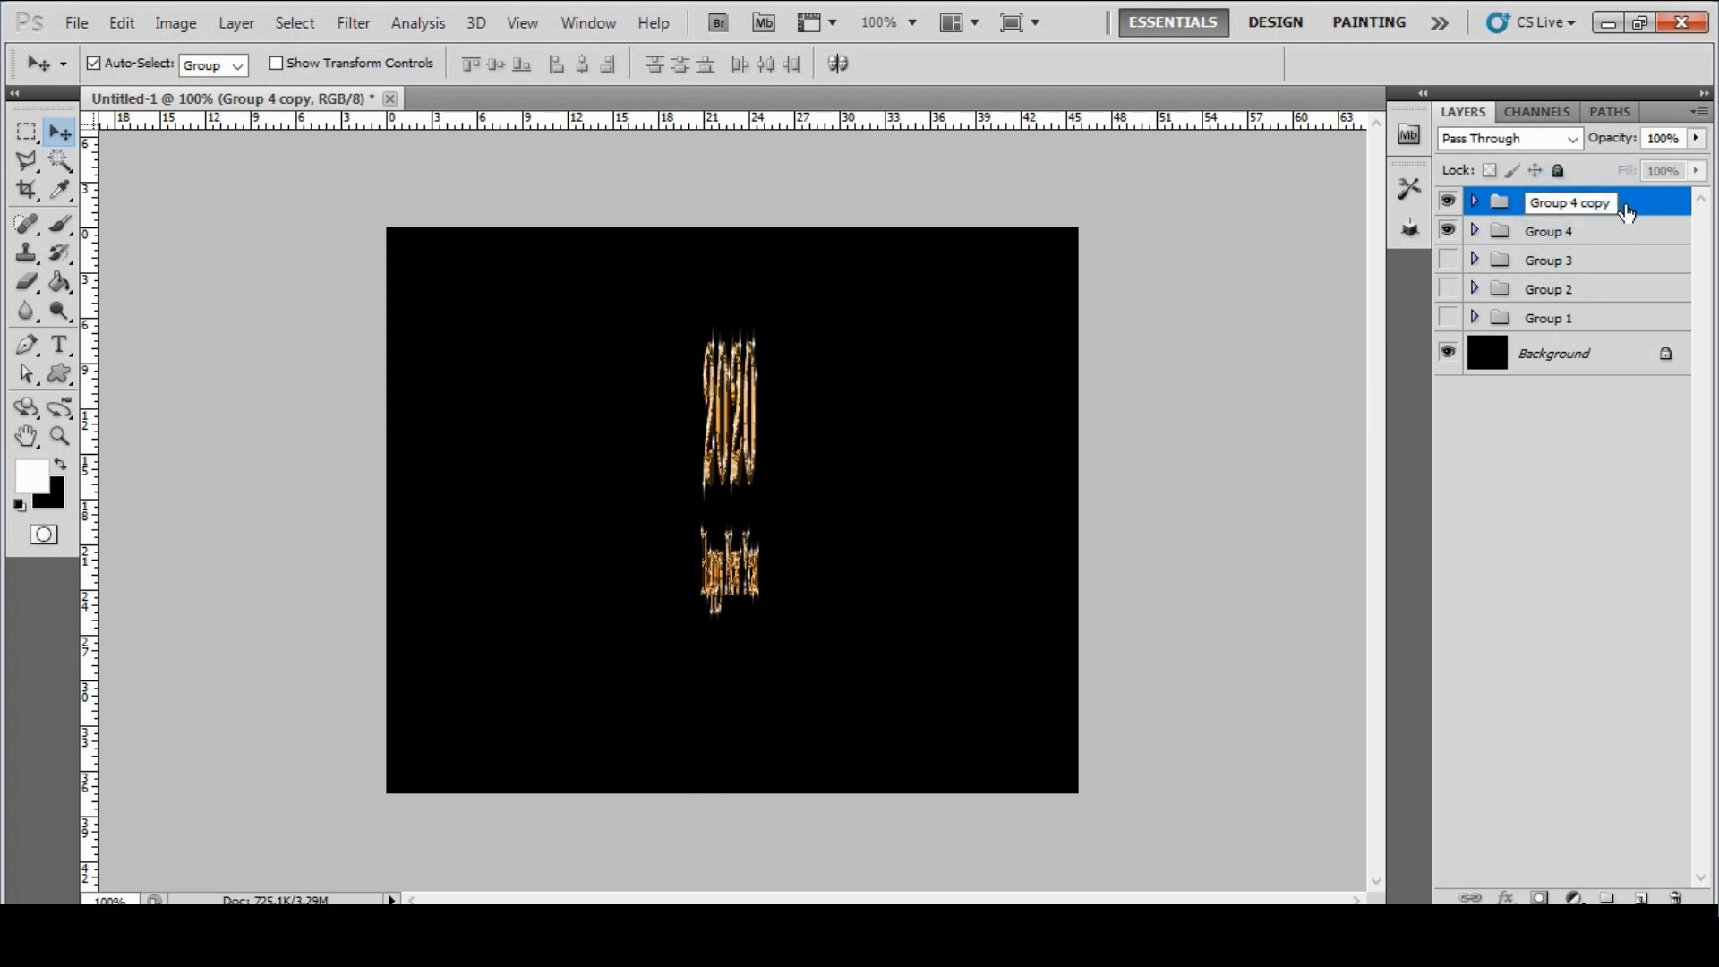
key(BackSpace)
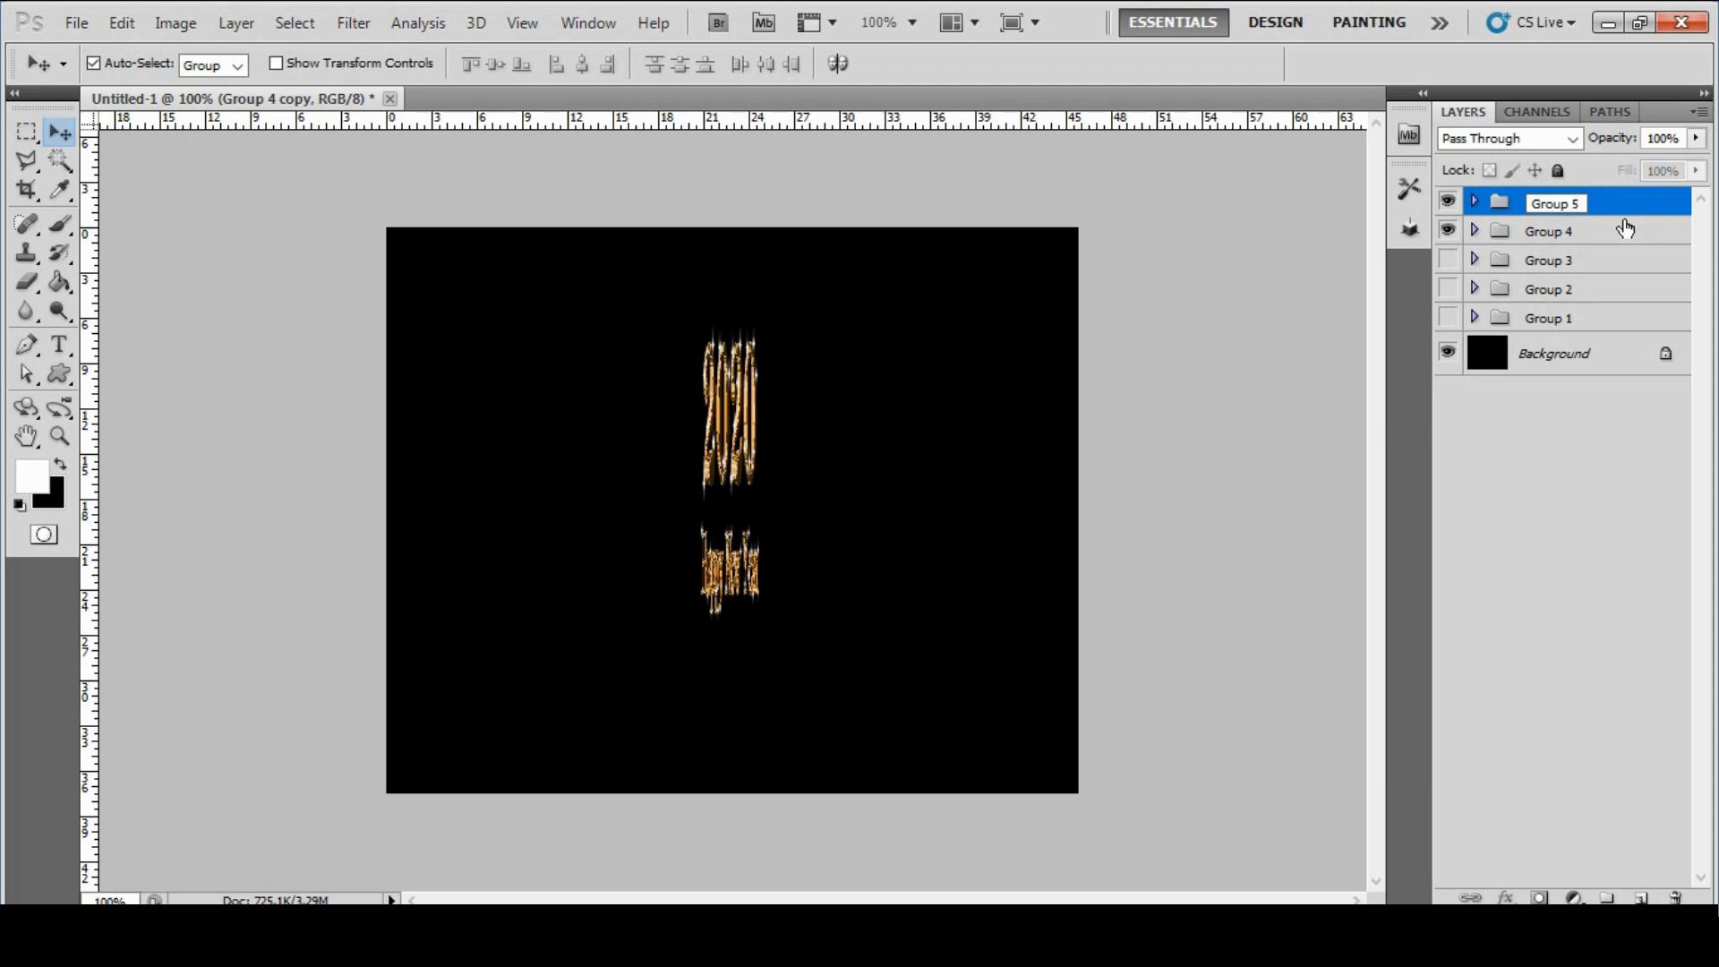
click(1619, 211)
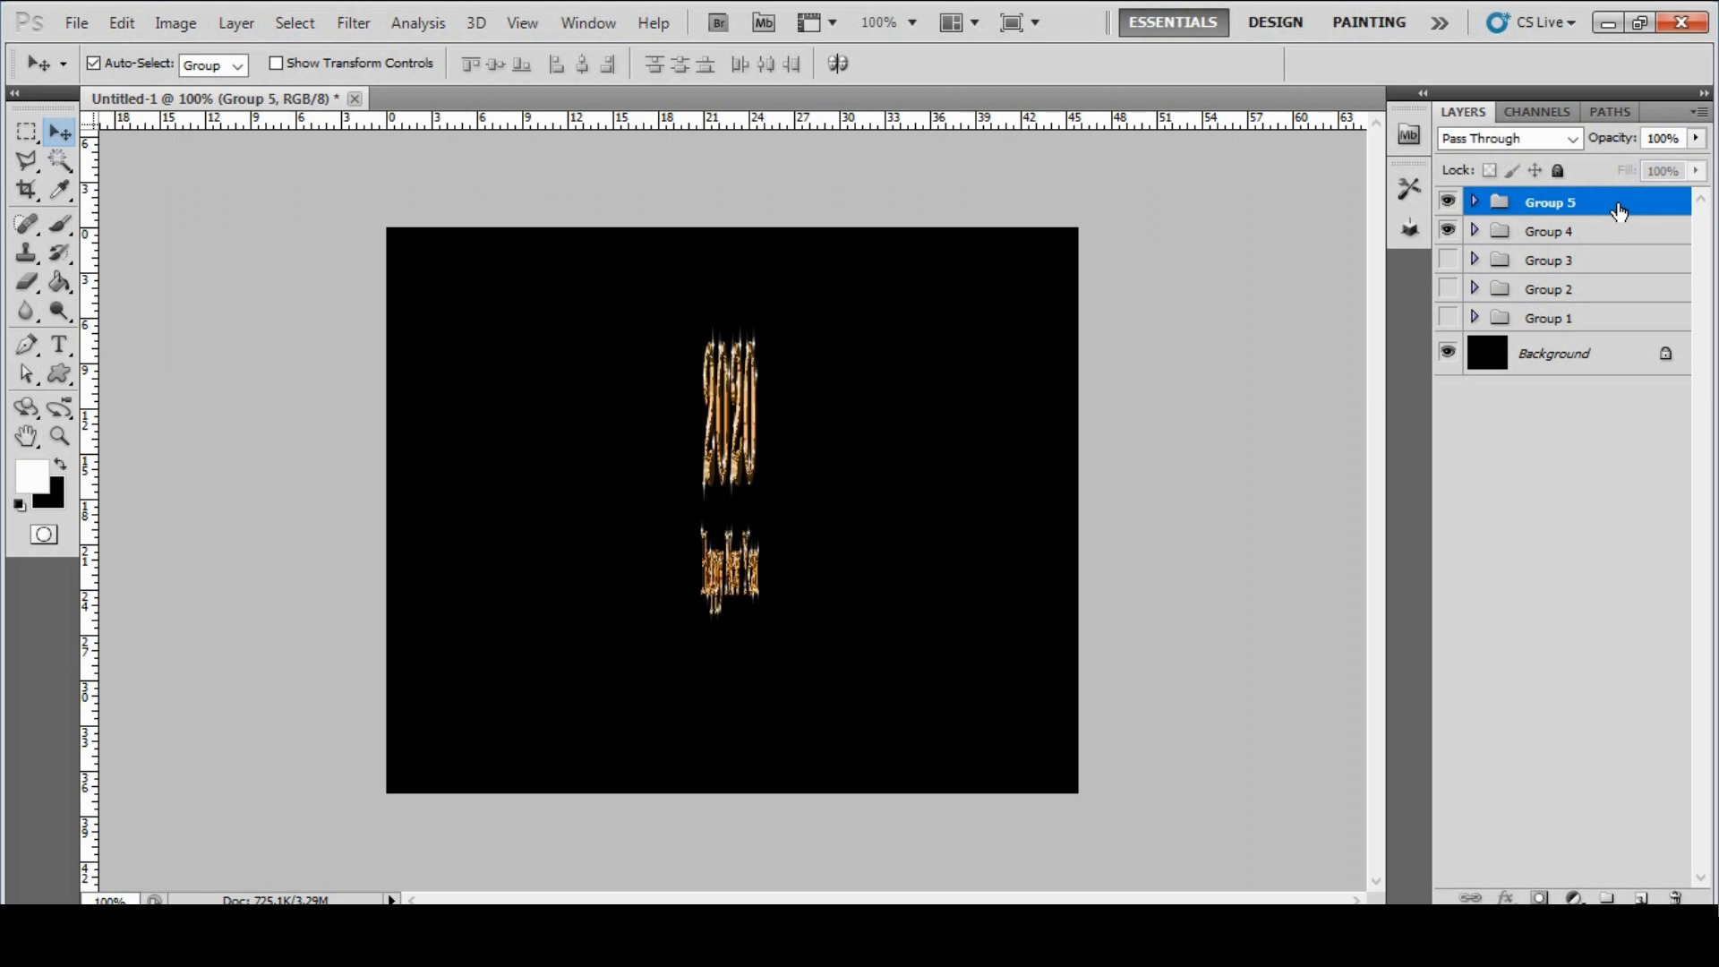
Free-transform Group 5 to 10% width at full height and hide Group 4.
key(ctrl+t)
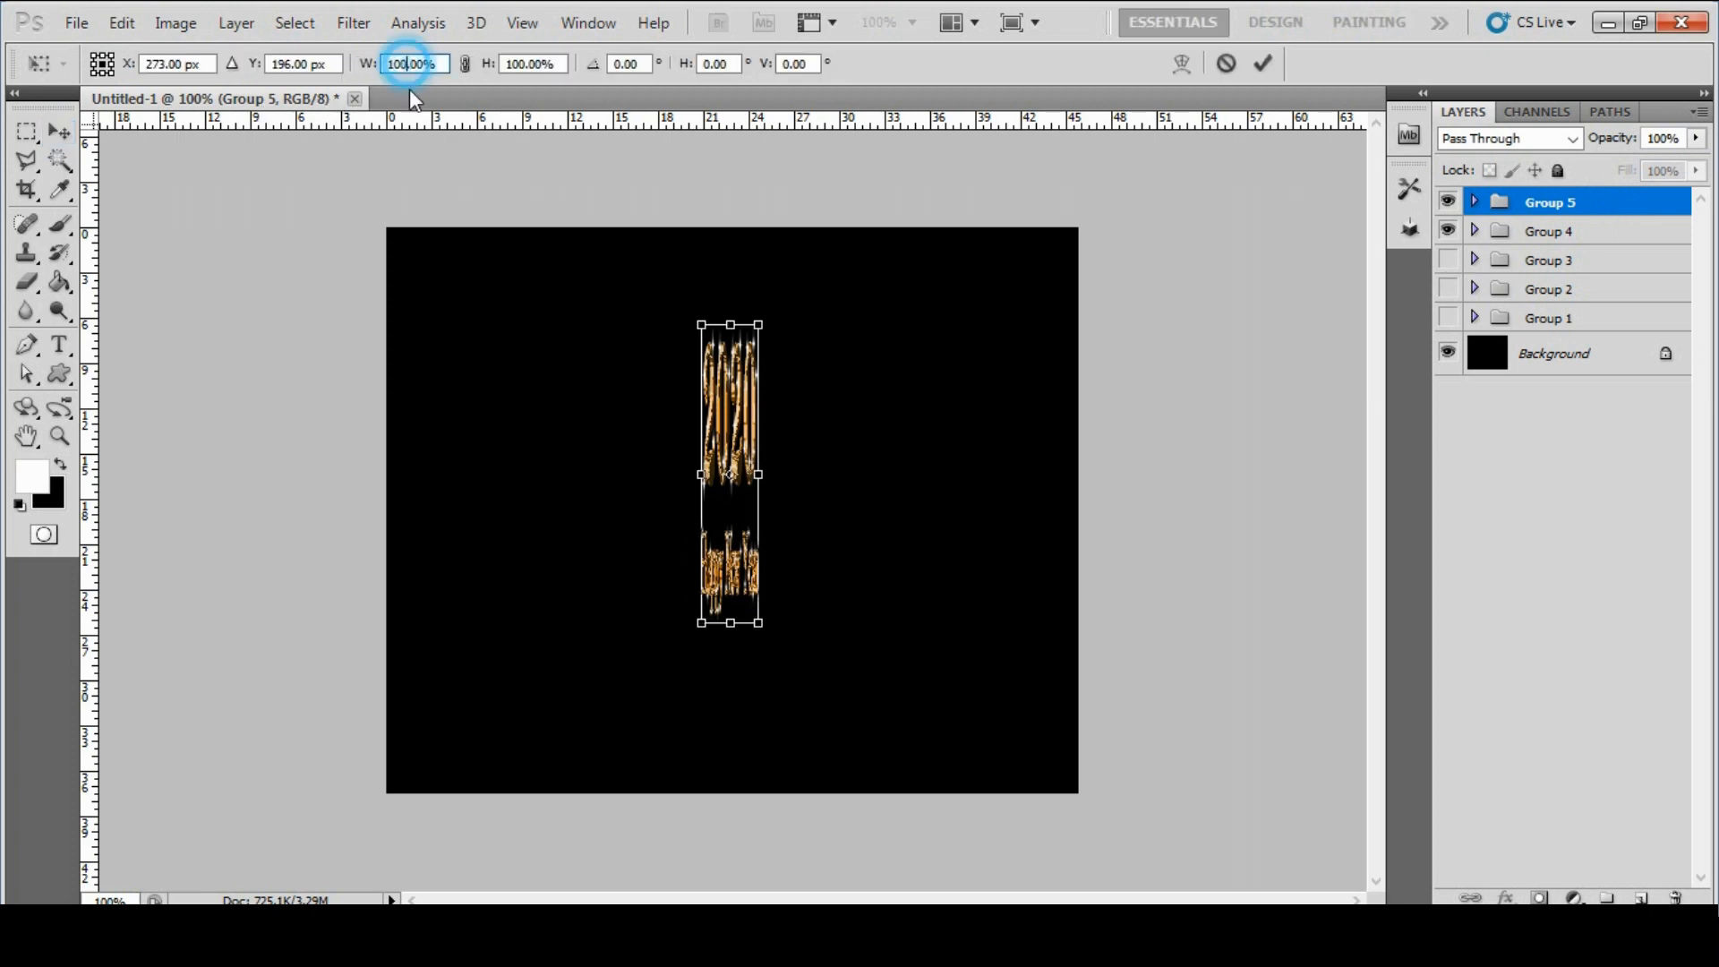
text(1)
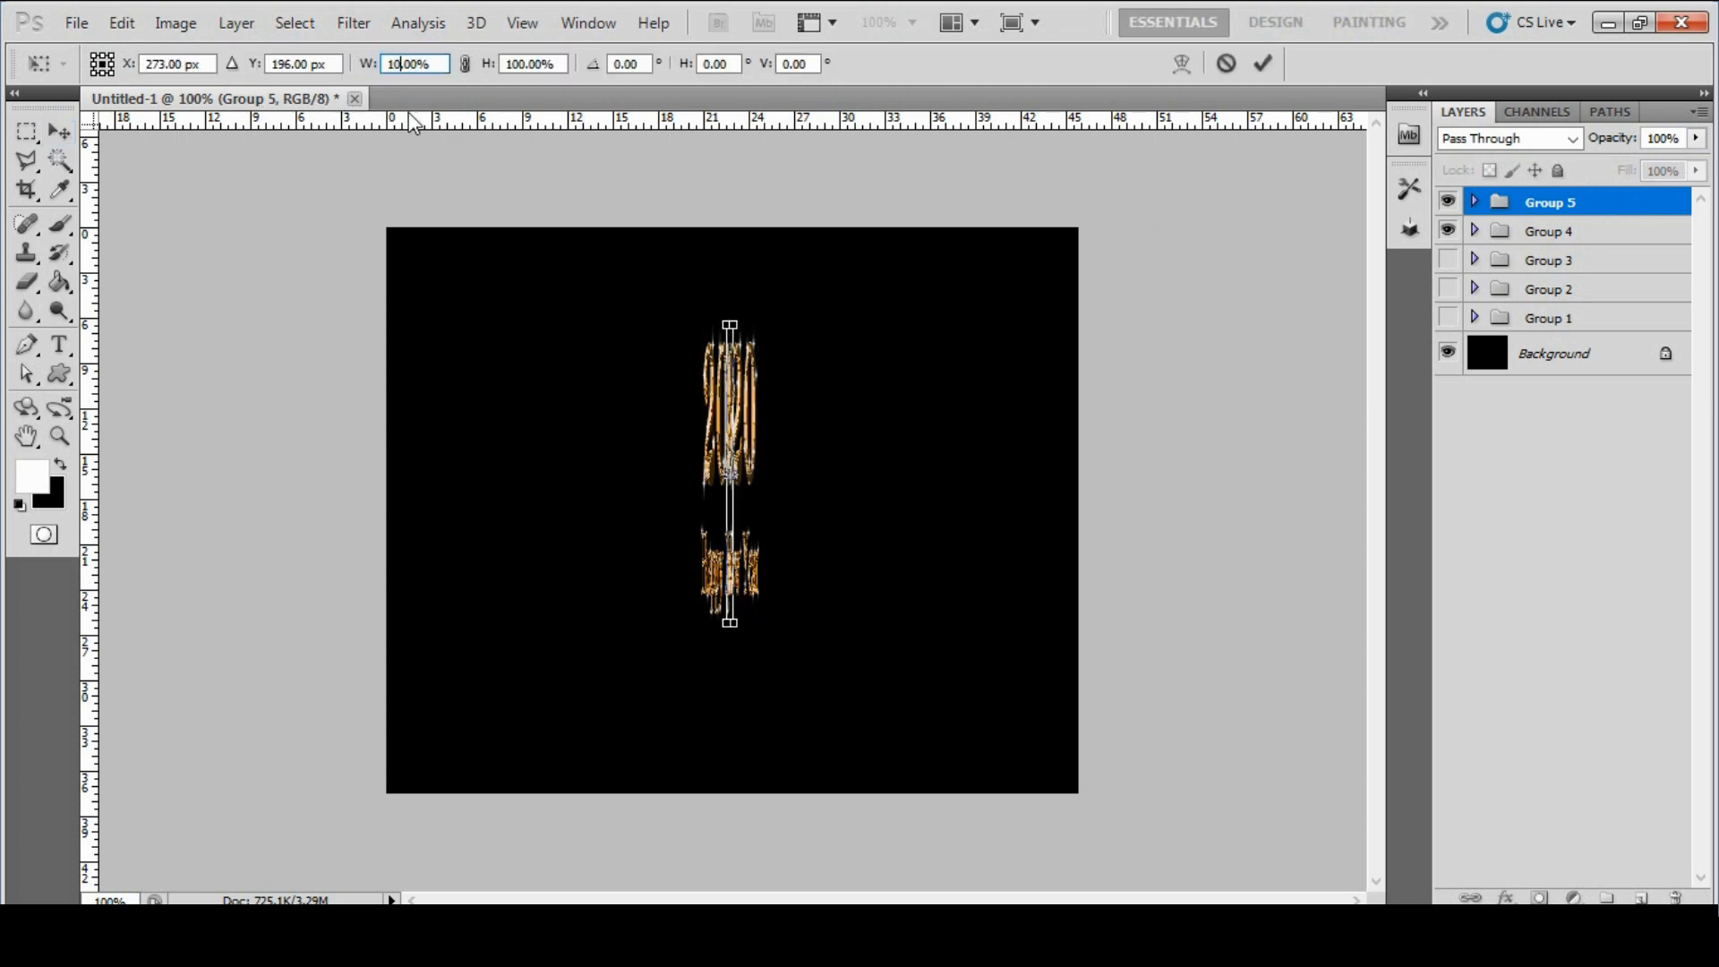
text(0)
key(Return)
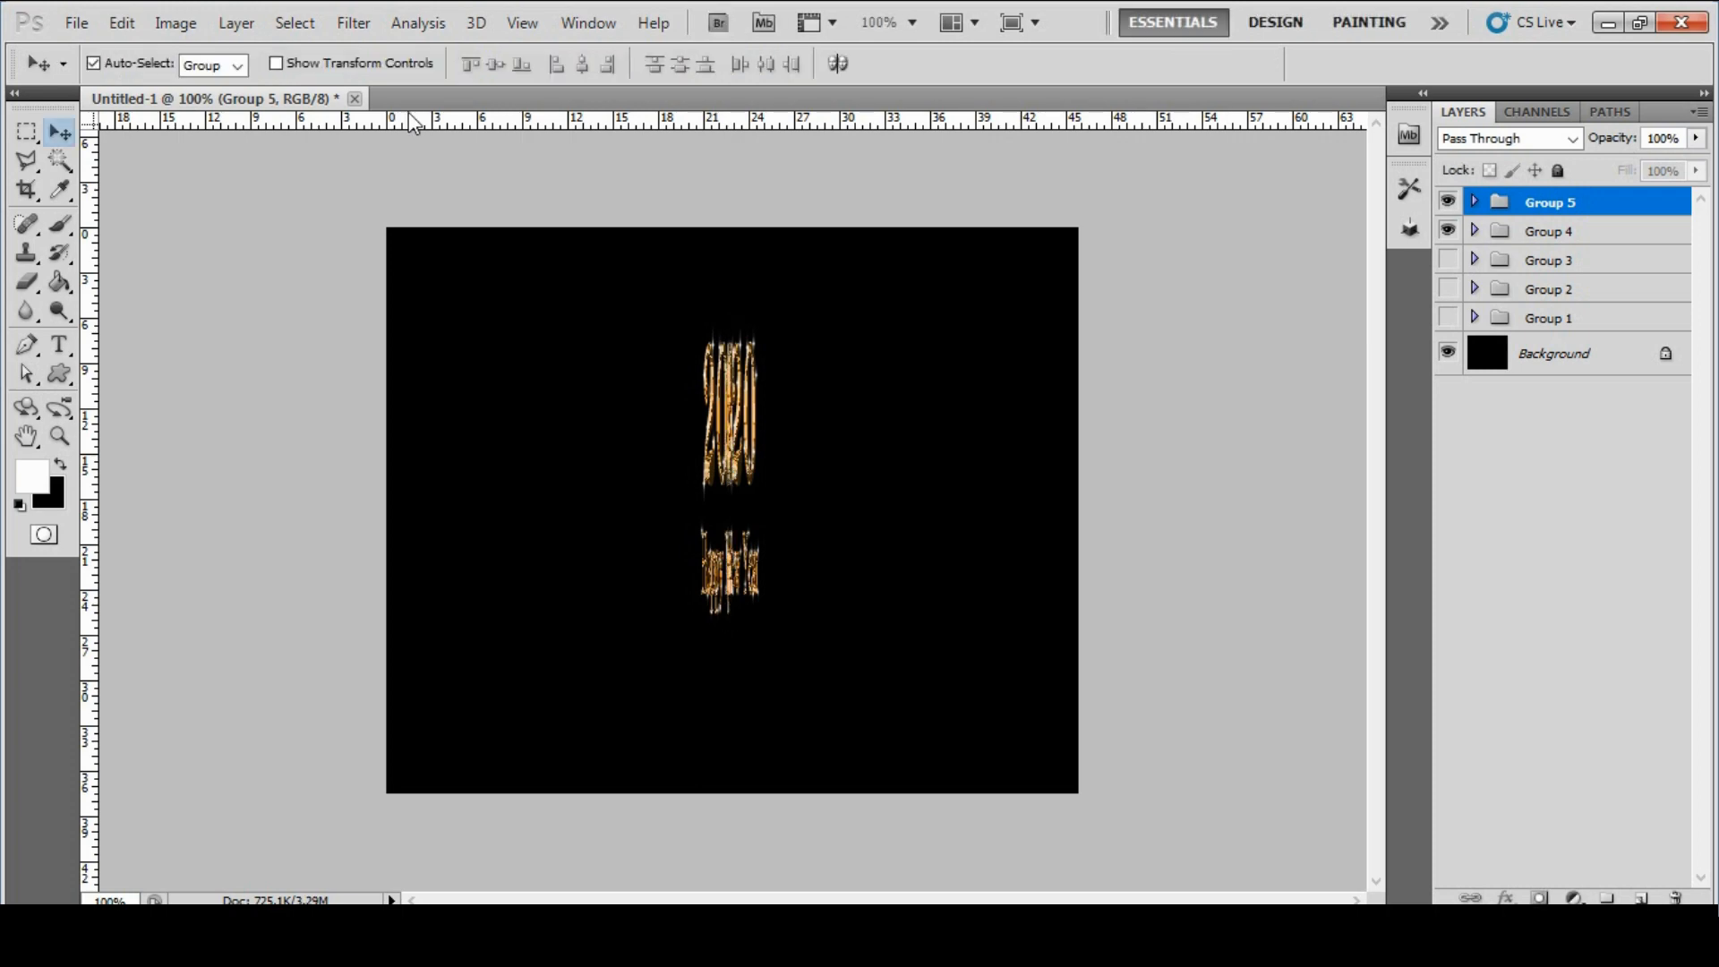
click(1450, 231)
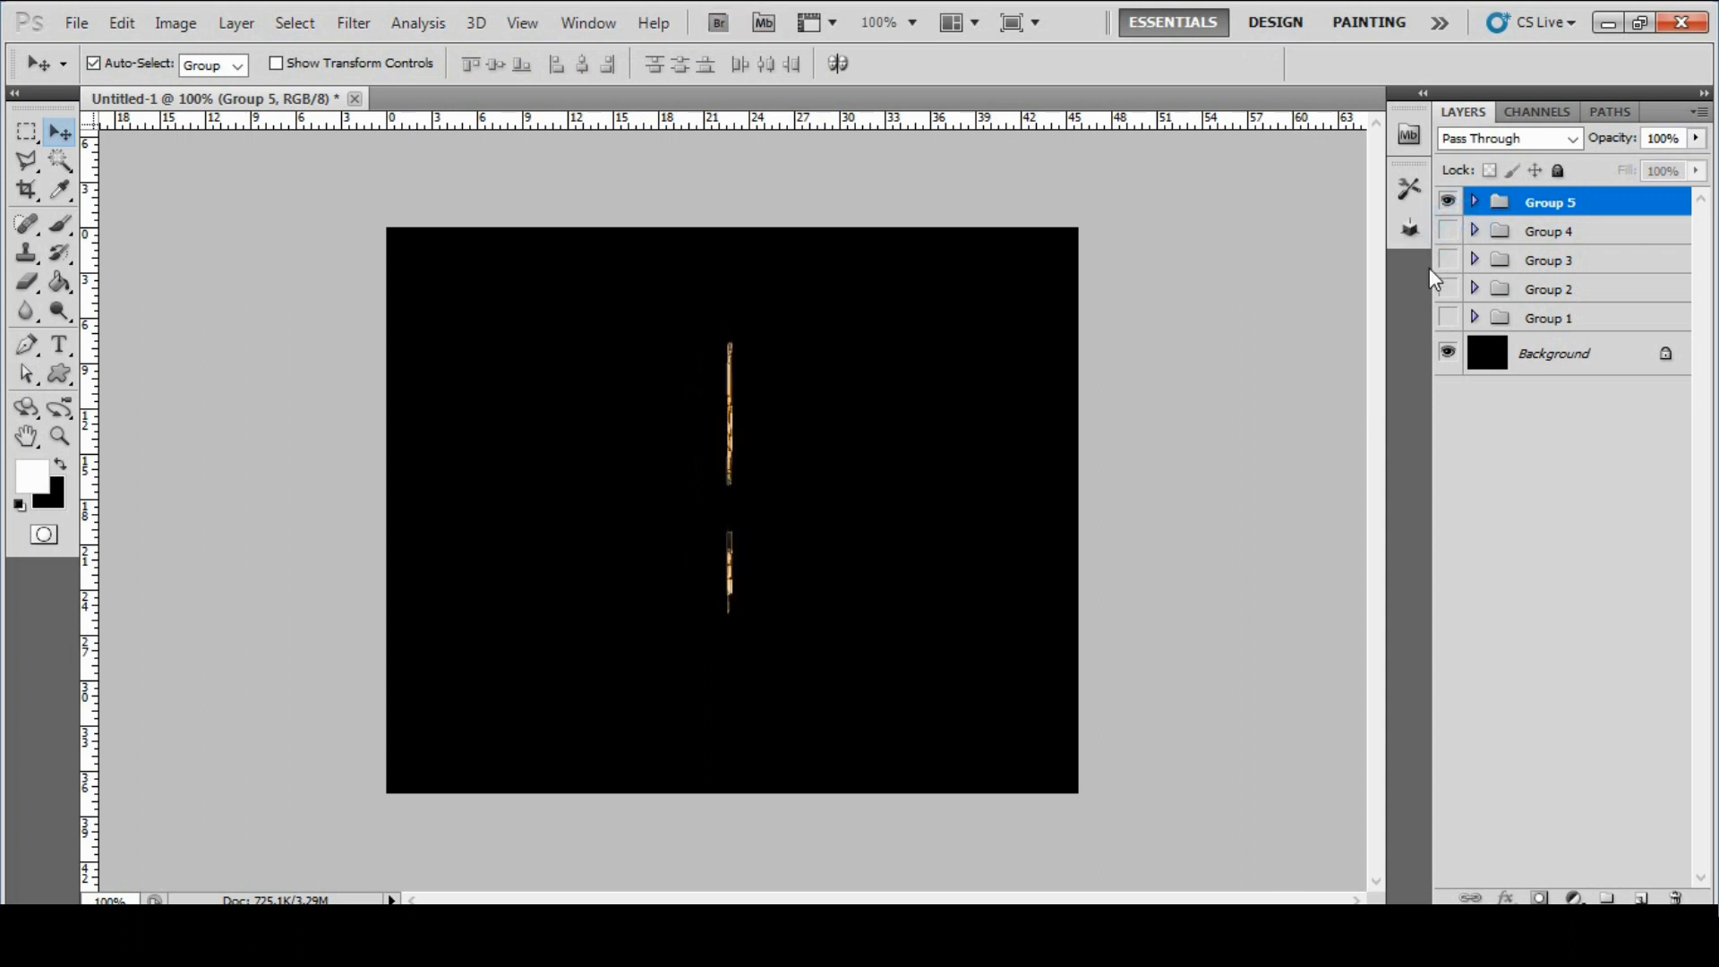
Hide Group 5, show the original Group 1, and expand Group 1 to reveal its layers.
click(1447, 204)
click(1448, 317)
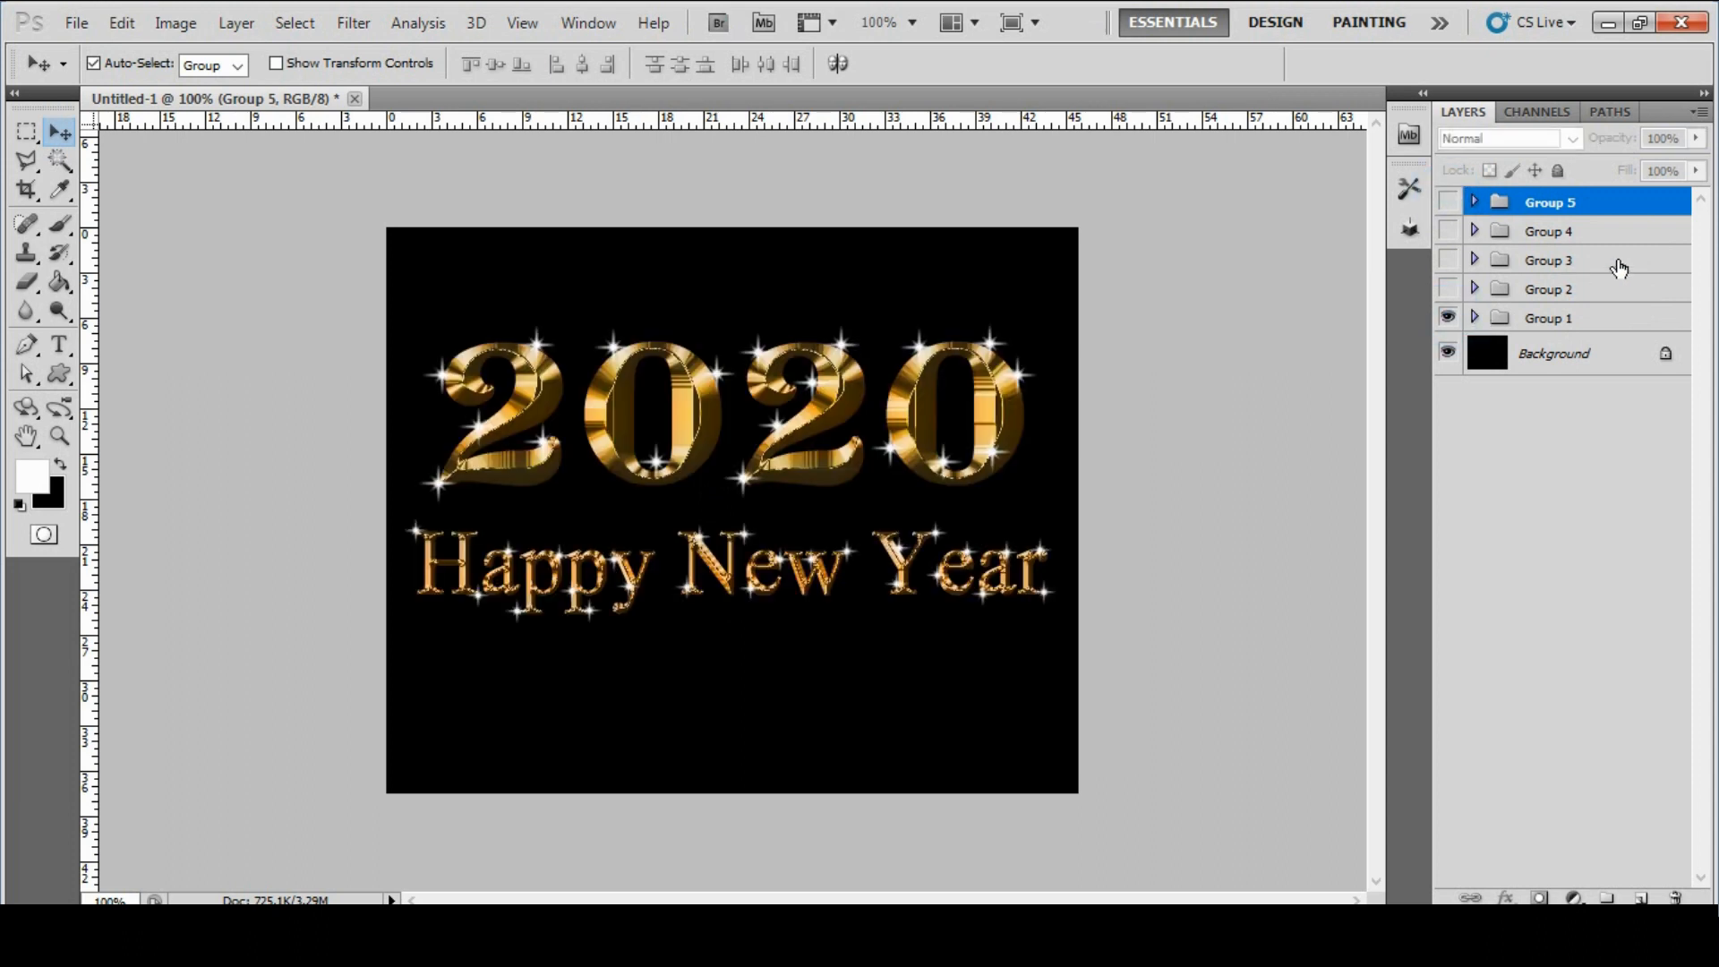
click(1593, 320)
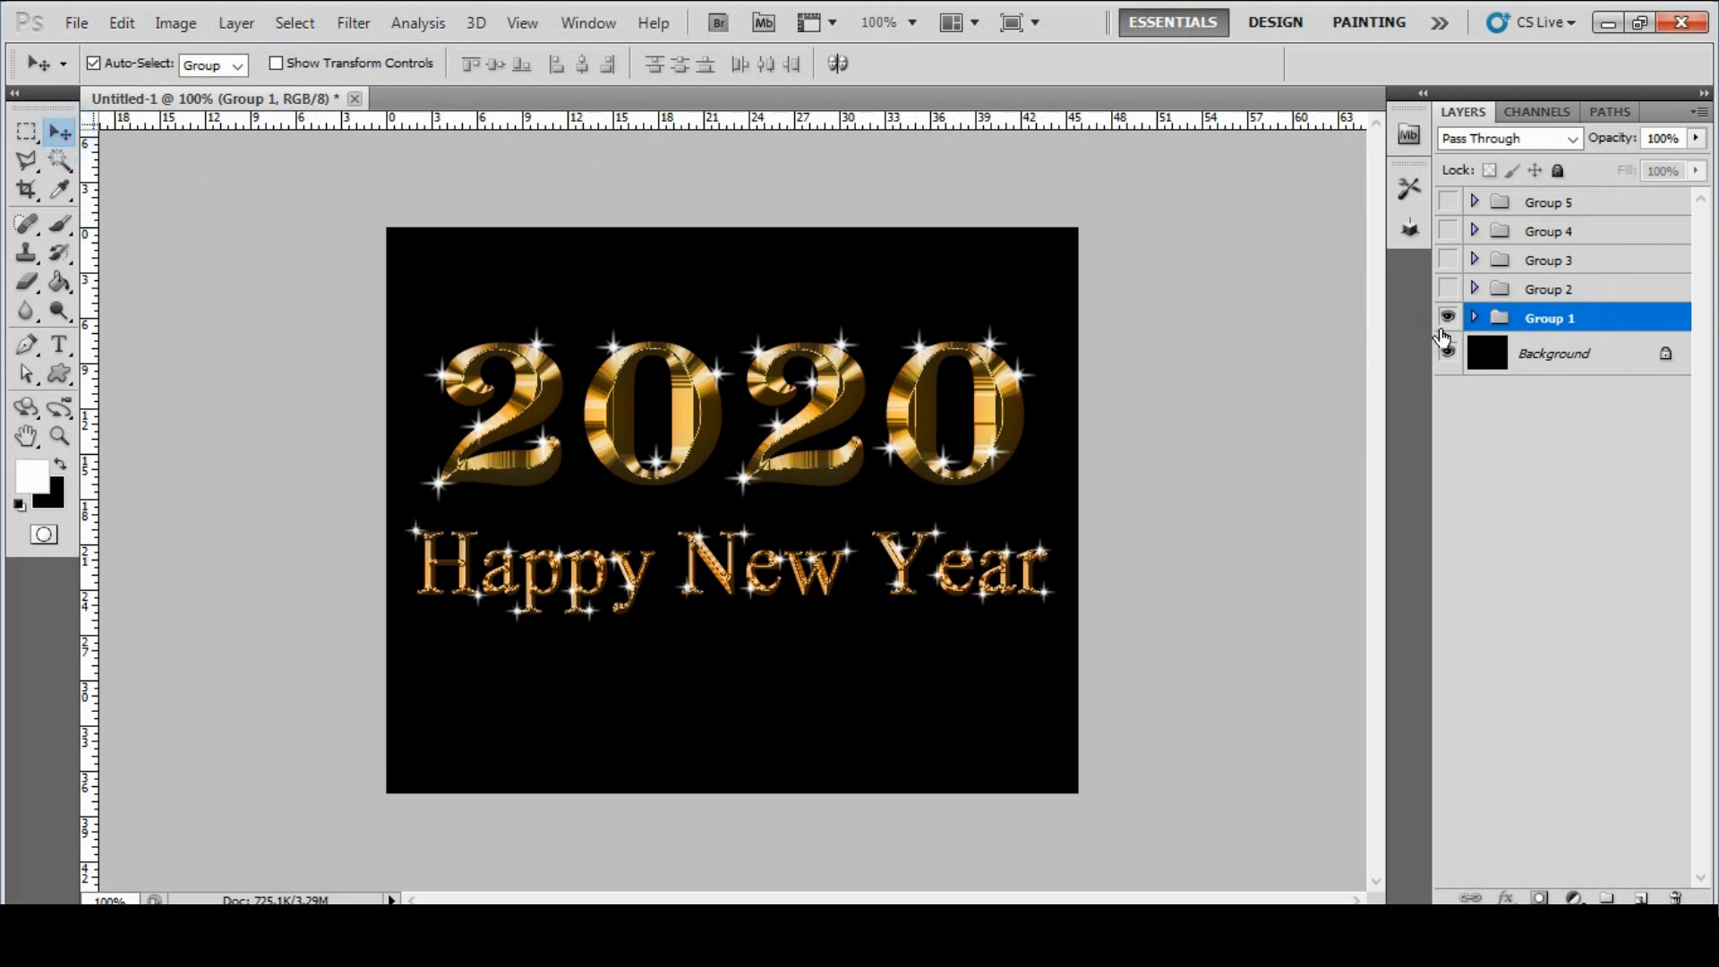
click(1475, 320)
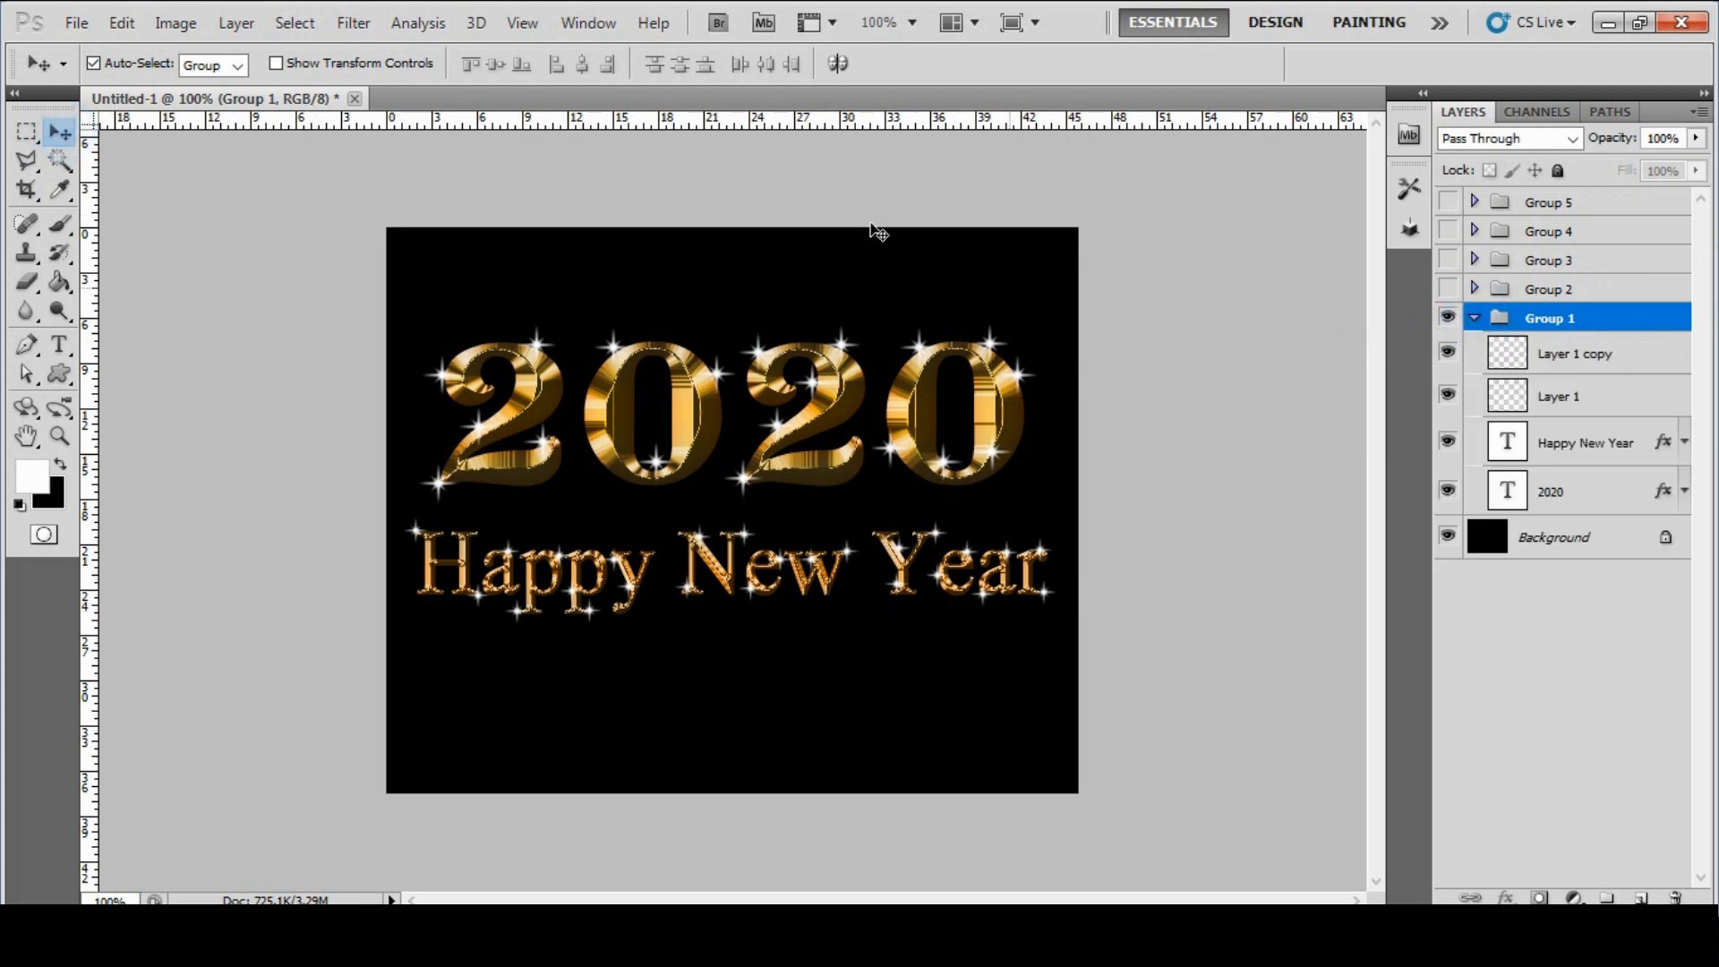
click(582, 24)
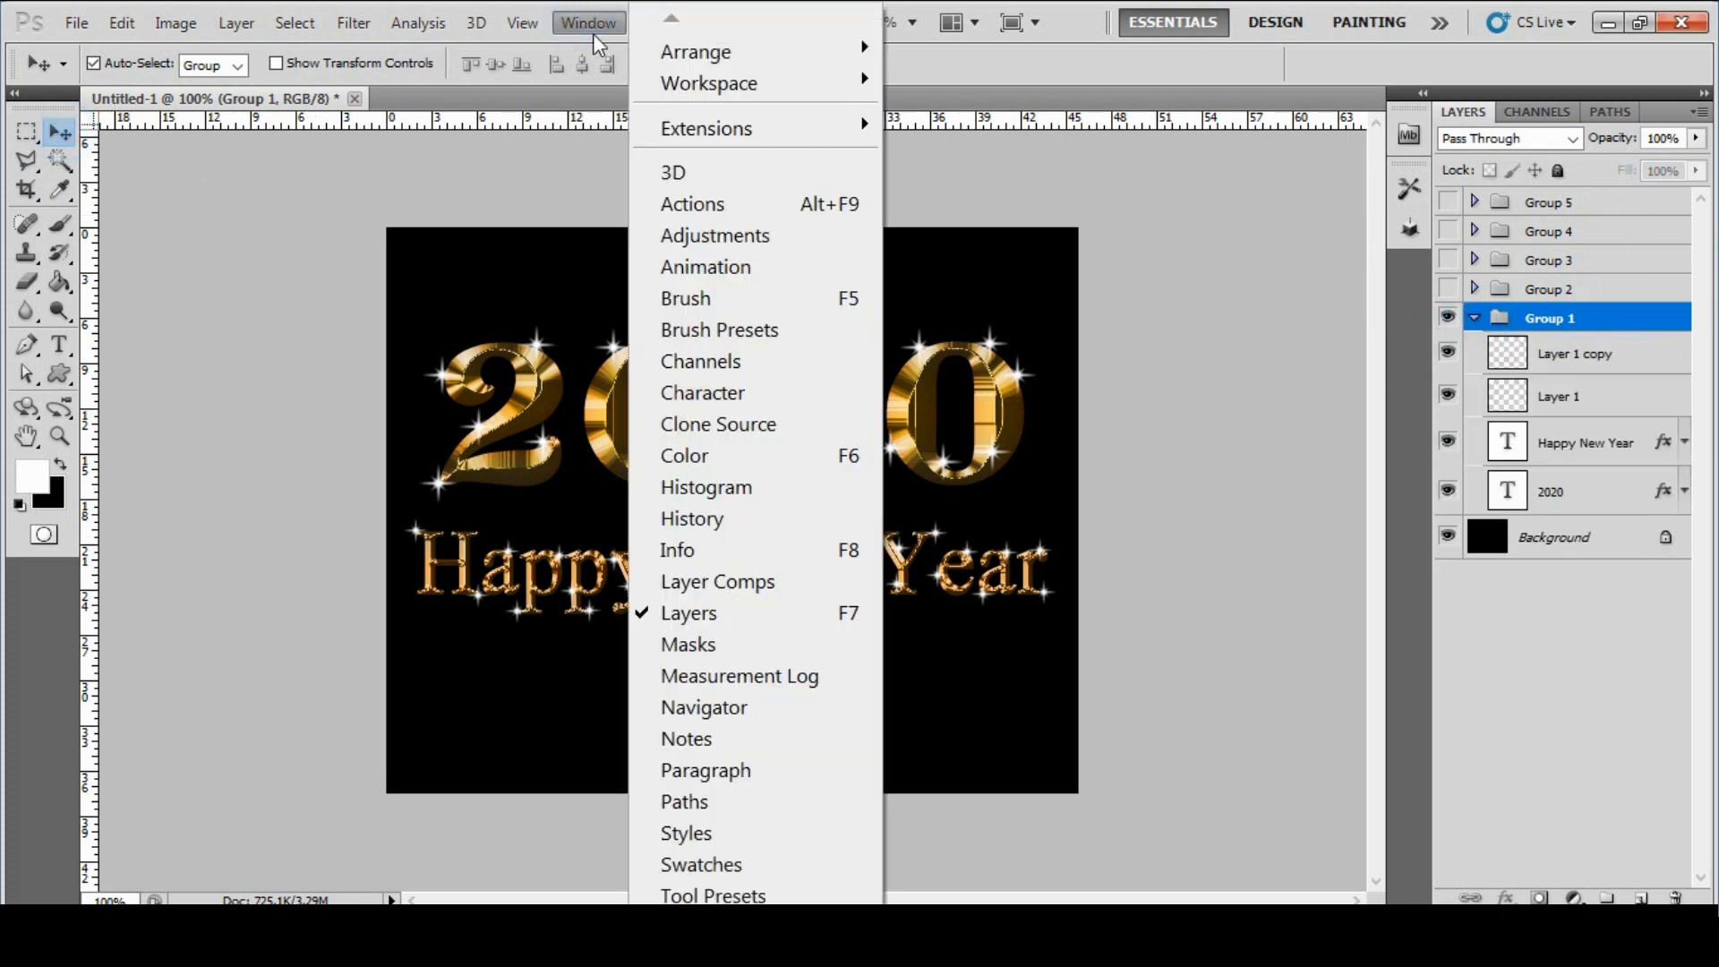
click(703, 206)
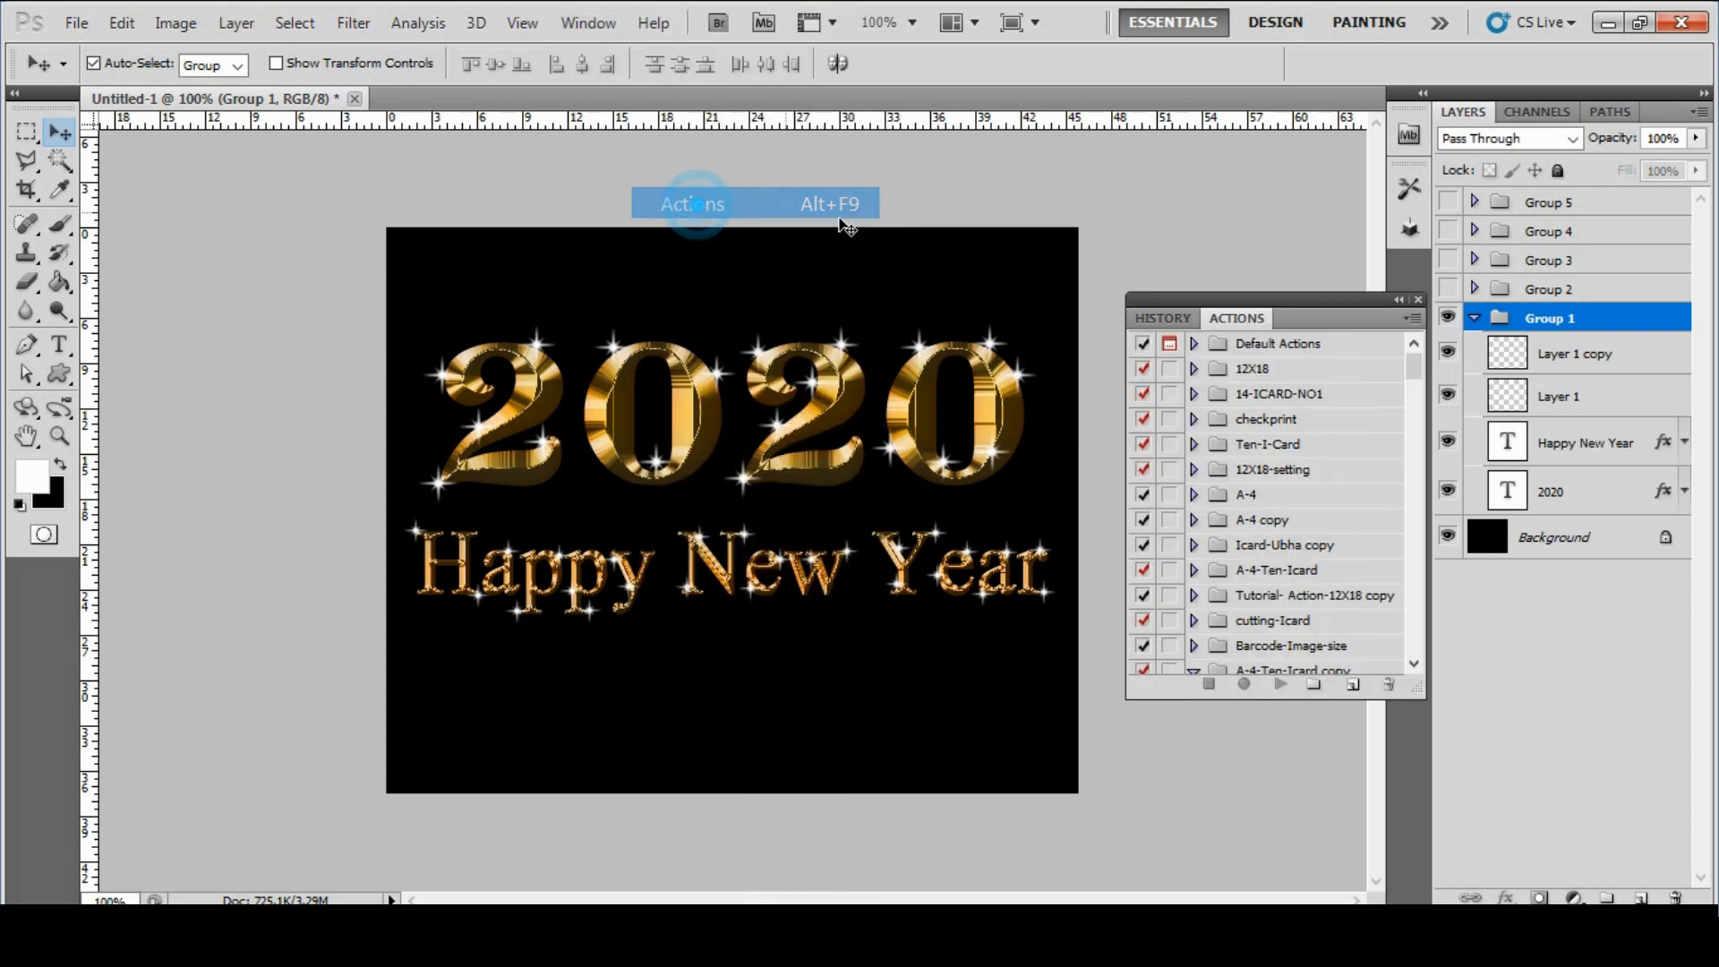
click(1418, 299)
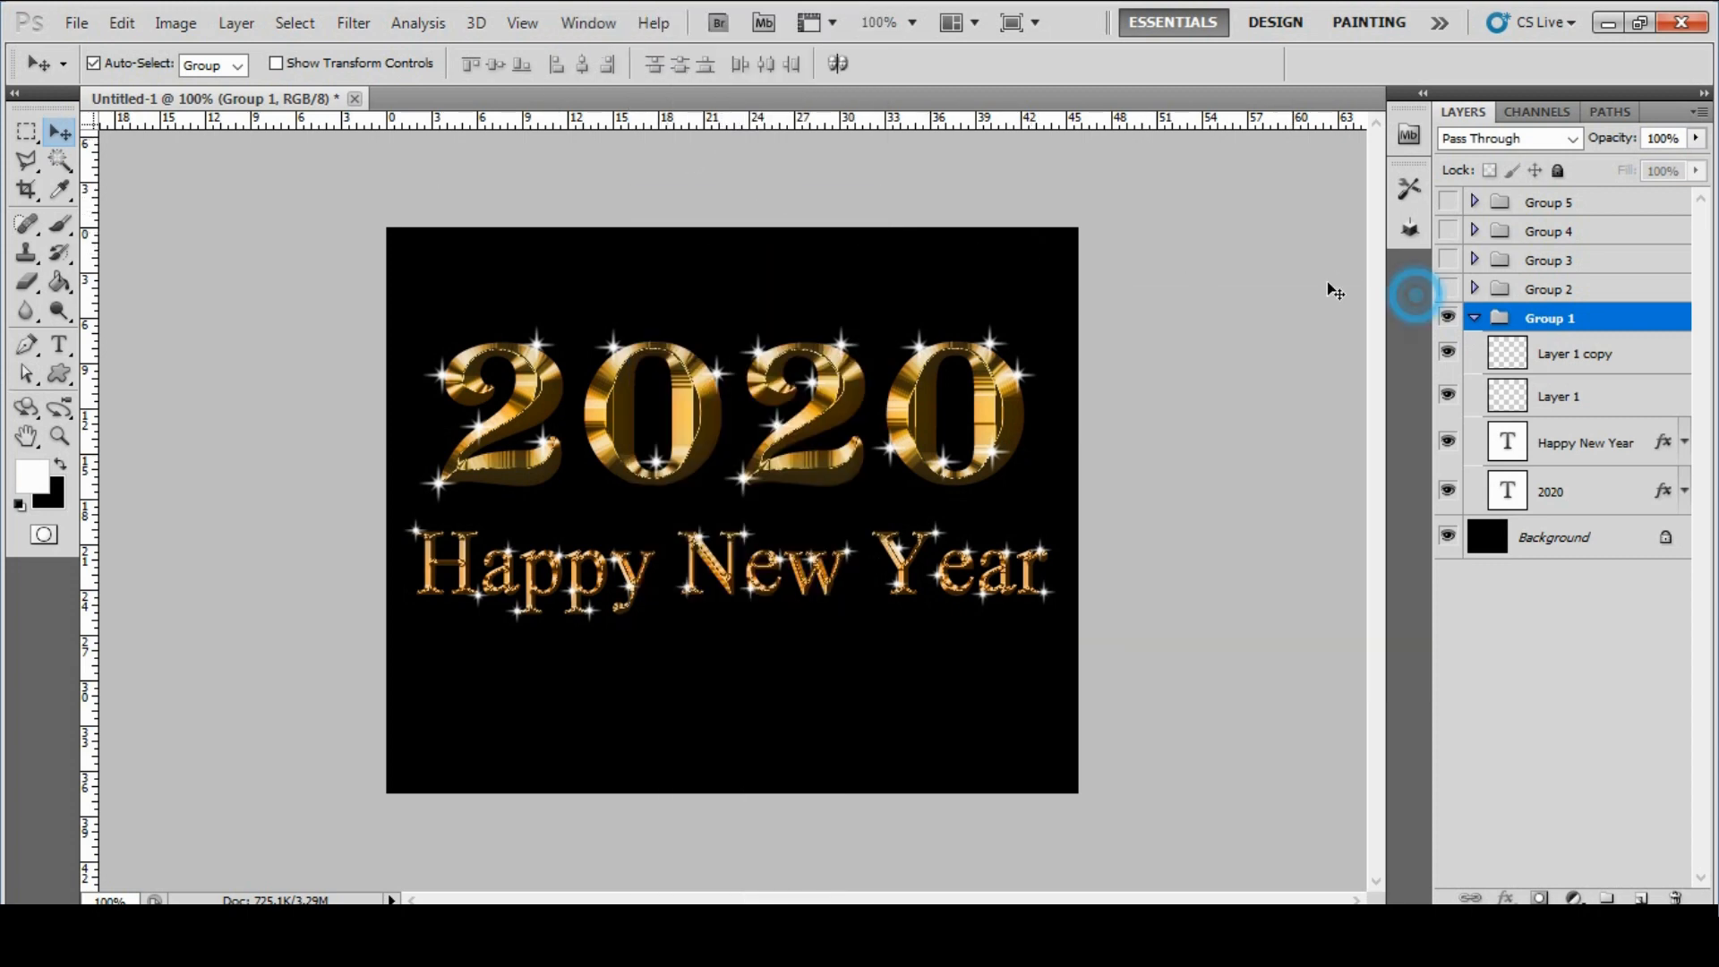
Display the frame animation timeline and set the first frame's delay to 2 seconds.
click(575, 24)
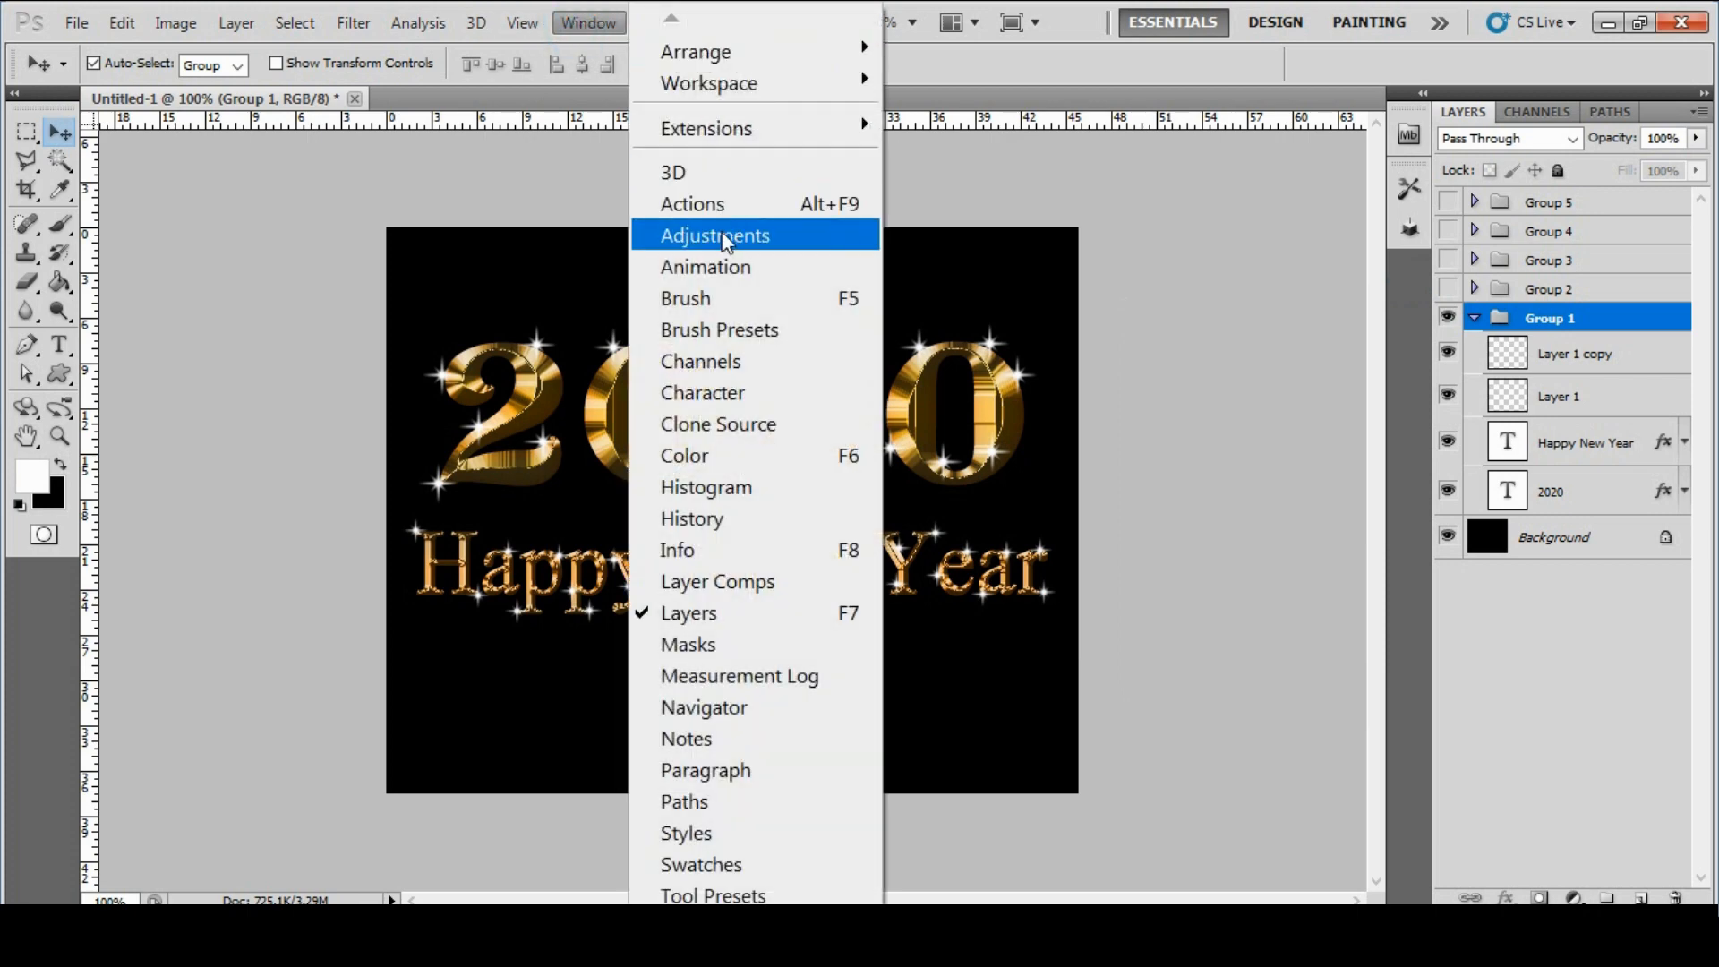
click(707, 267)
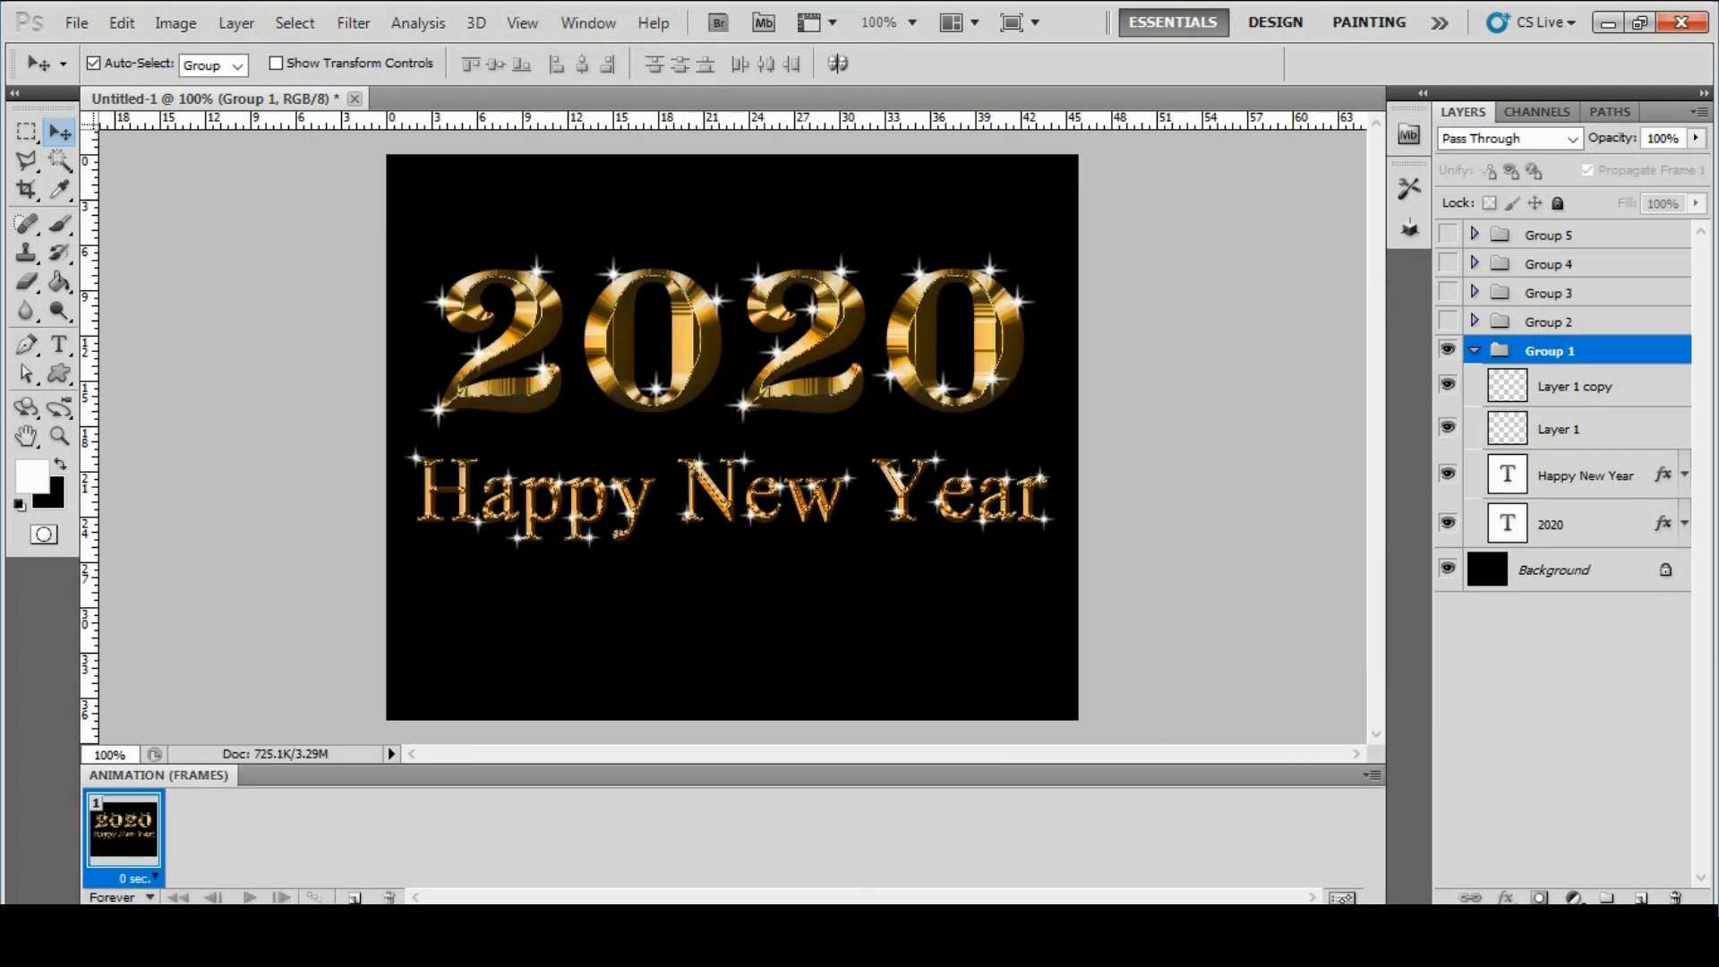
click(157, 878)
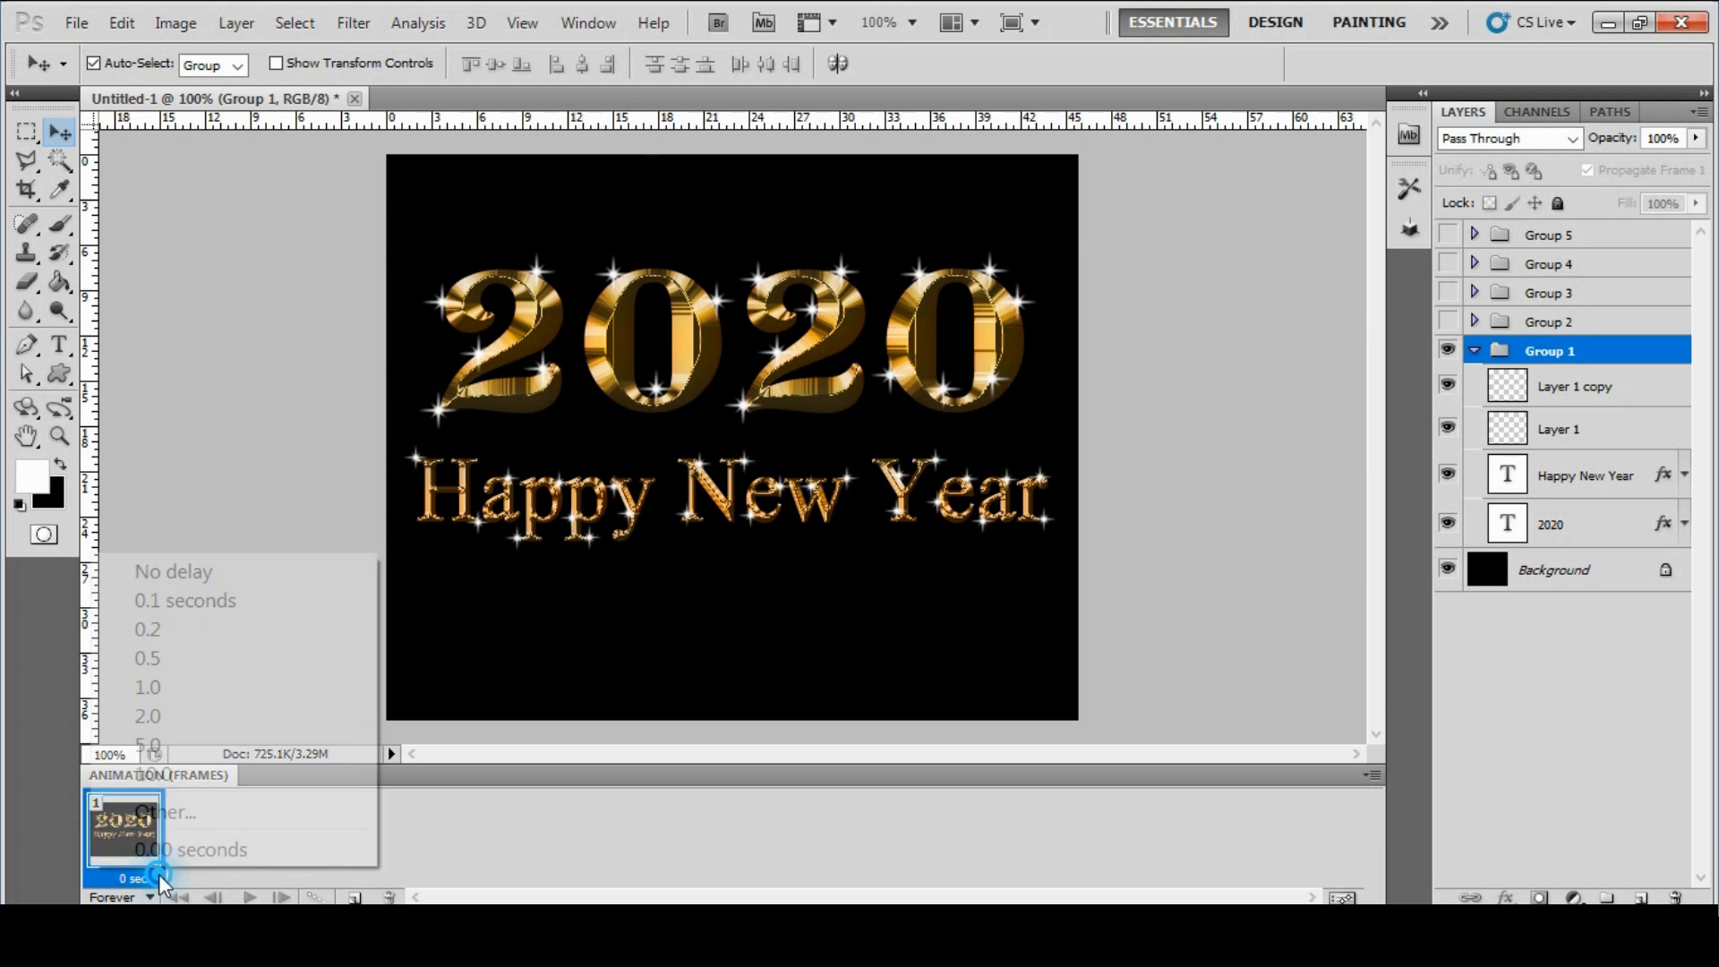
click(162, 717)
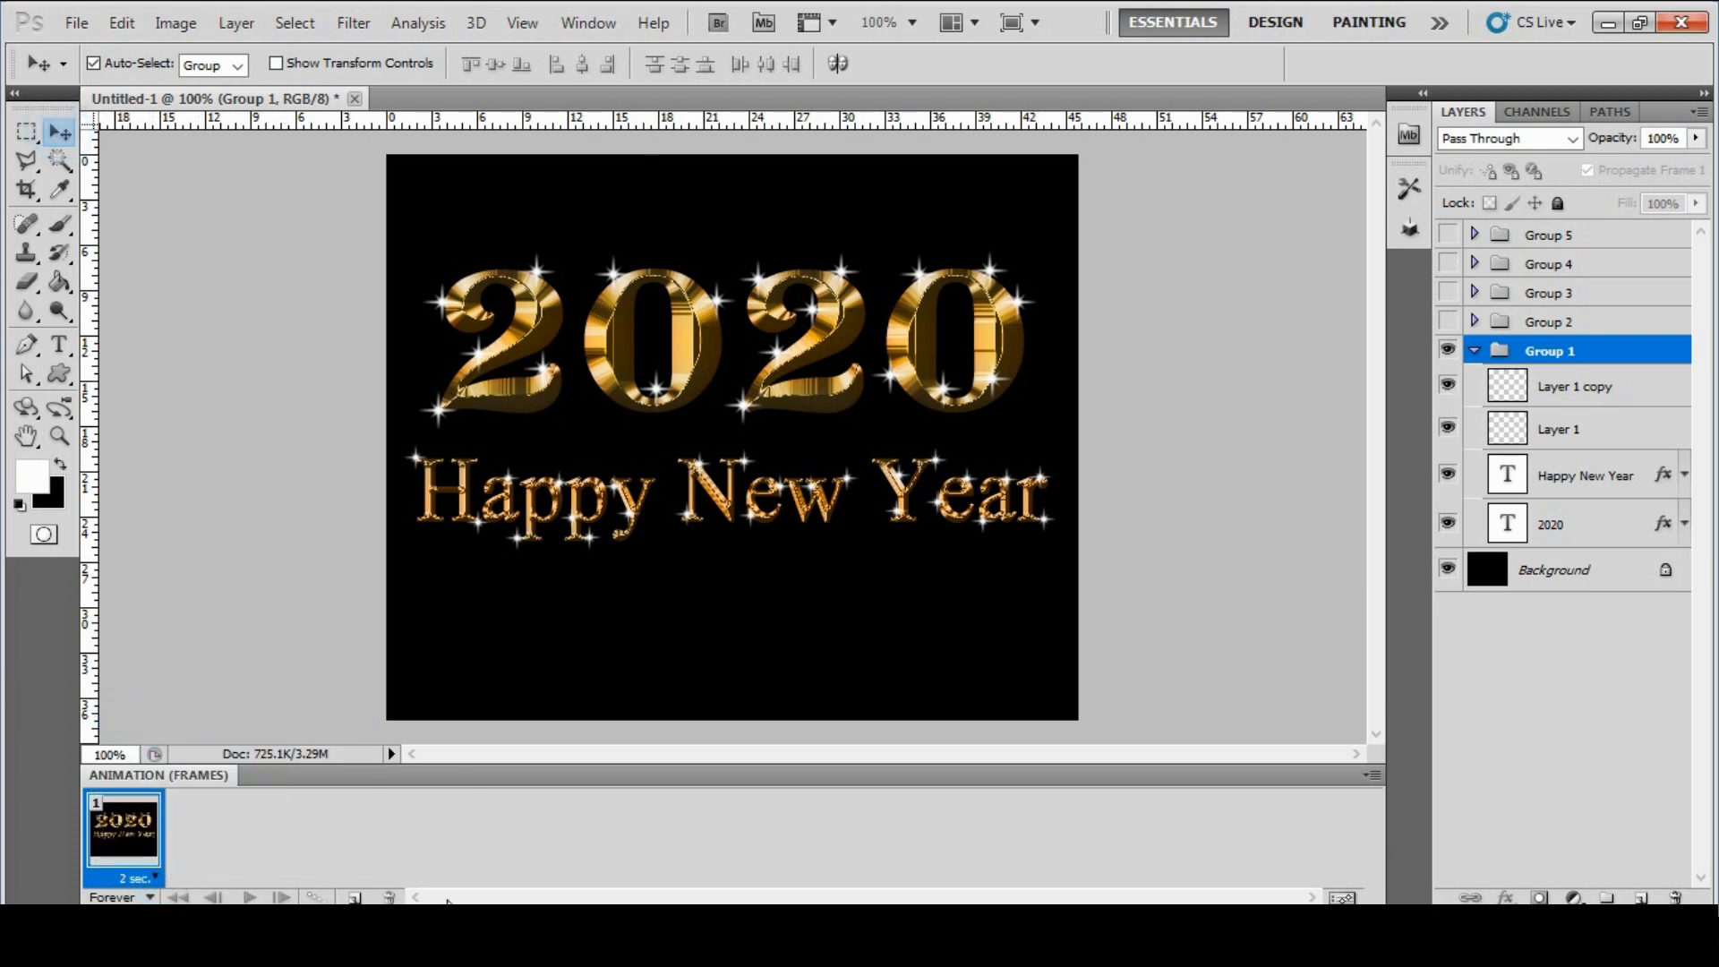
Add a second animation frame with Layer 1 copy hidden and a third frame with Layer 1 copy visible.
click(357, 896)
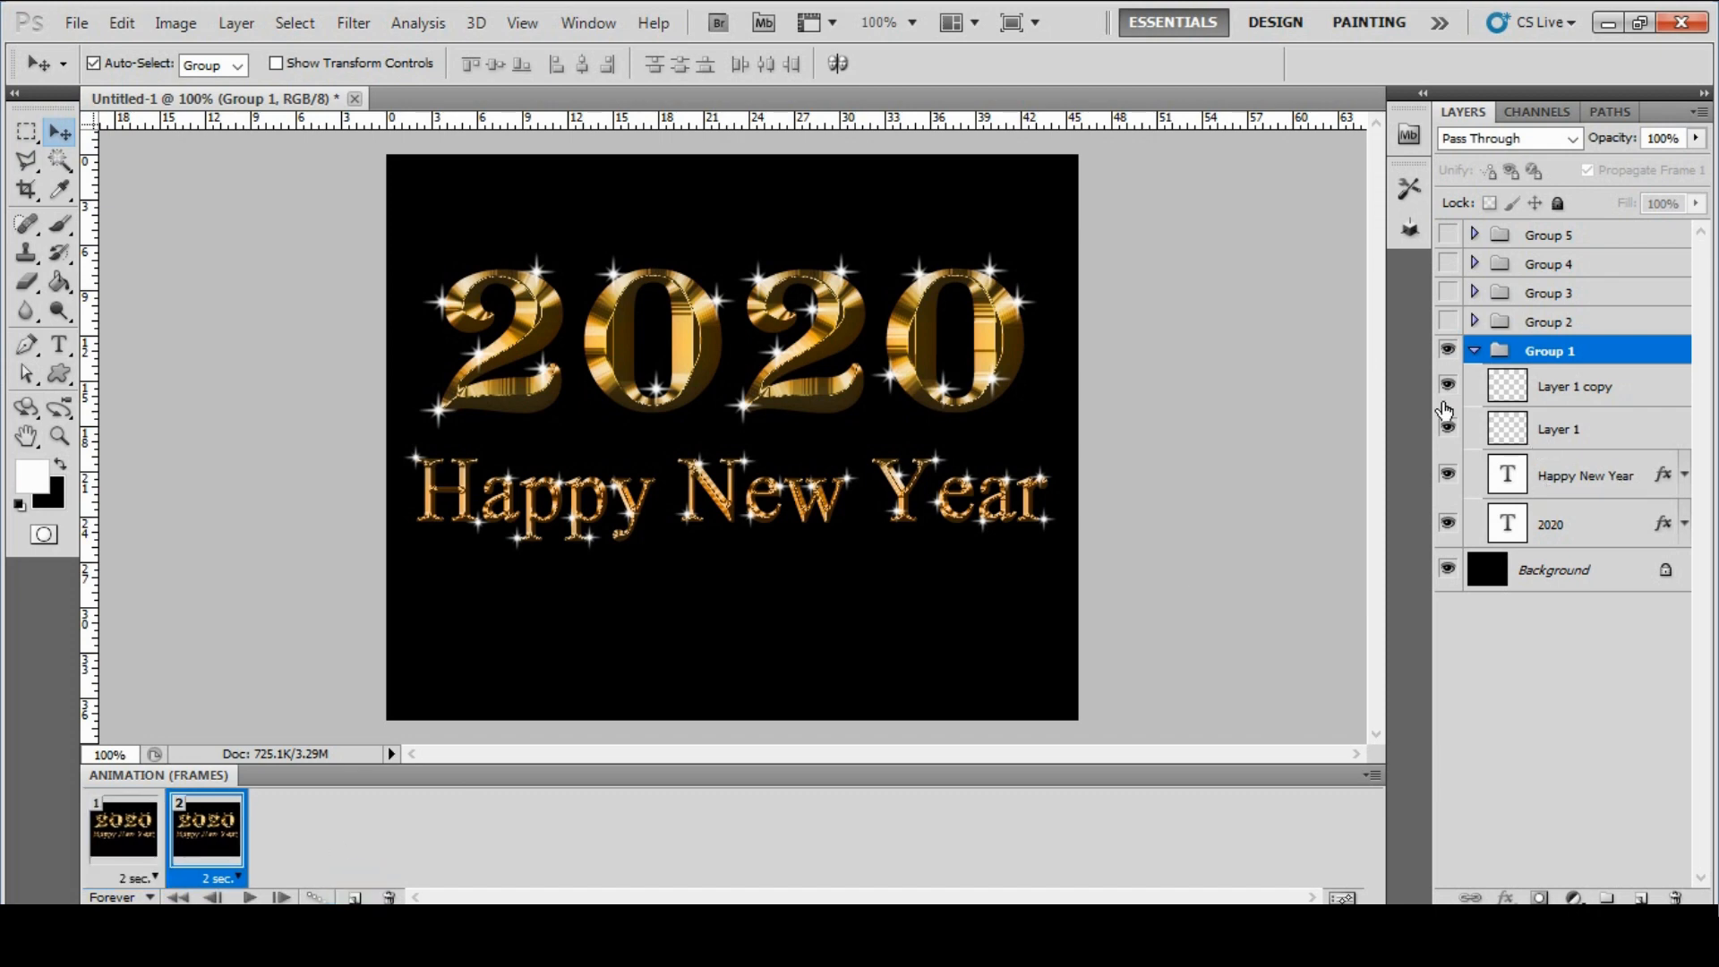
click(1446, 392)
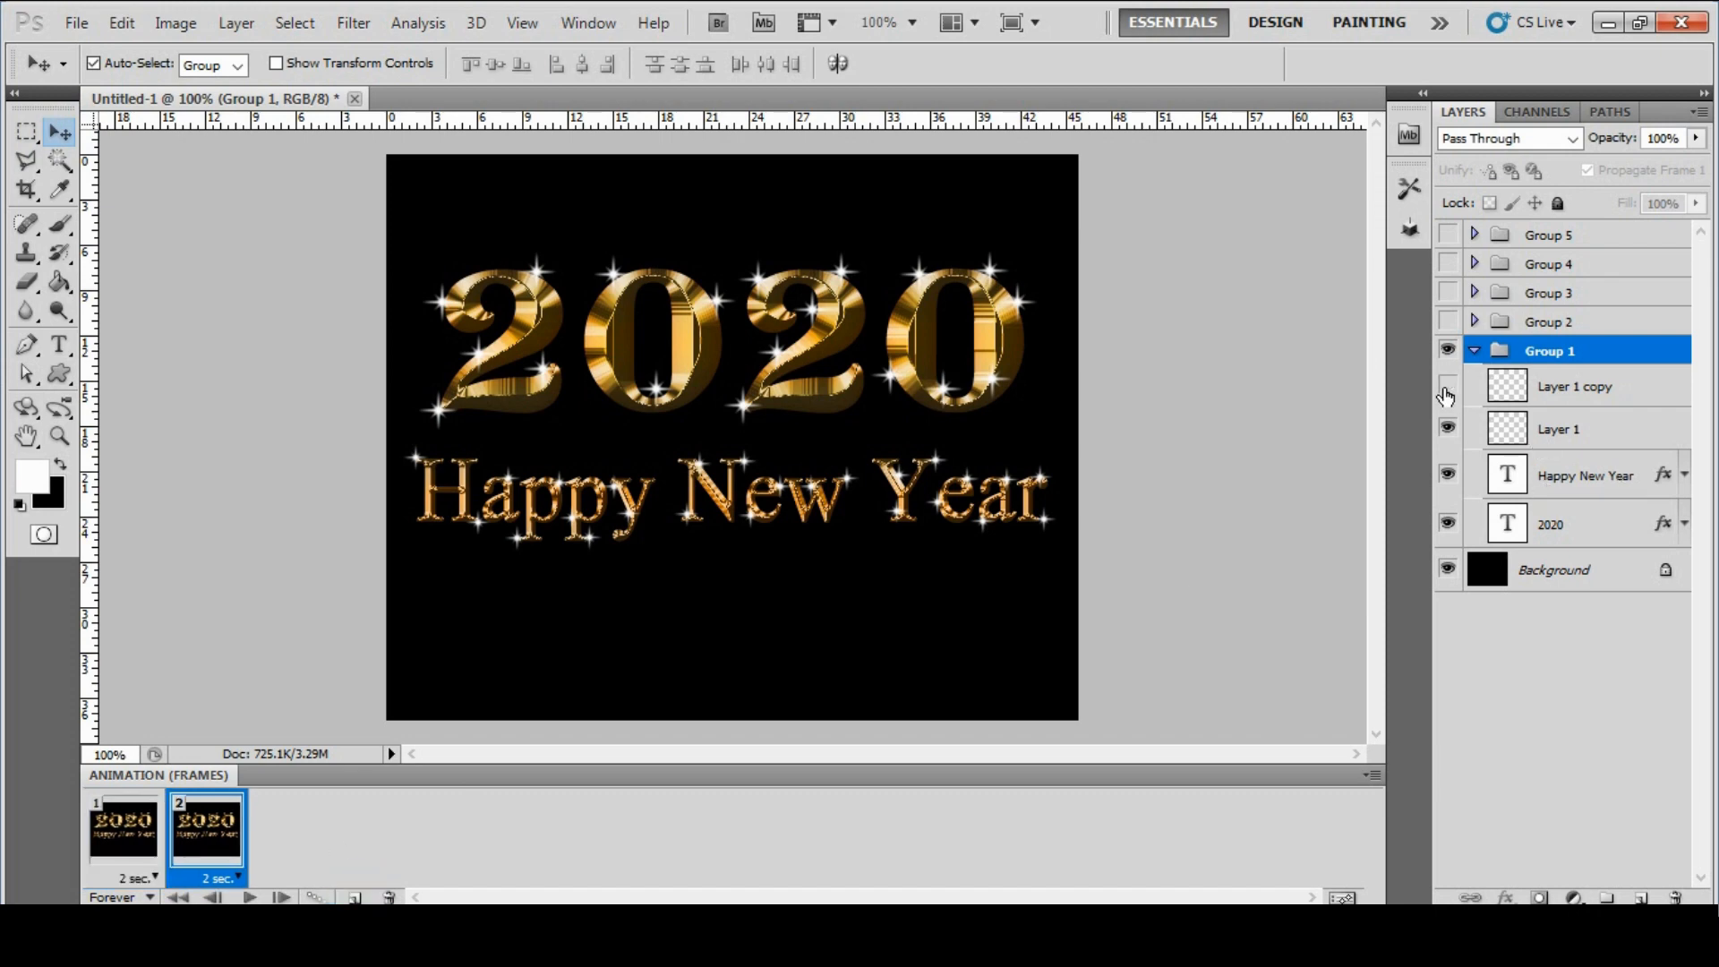
click(355, 896)
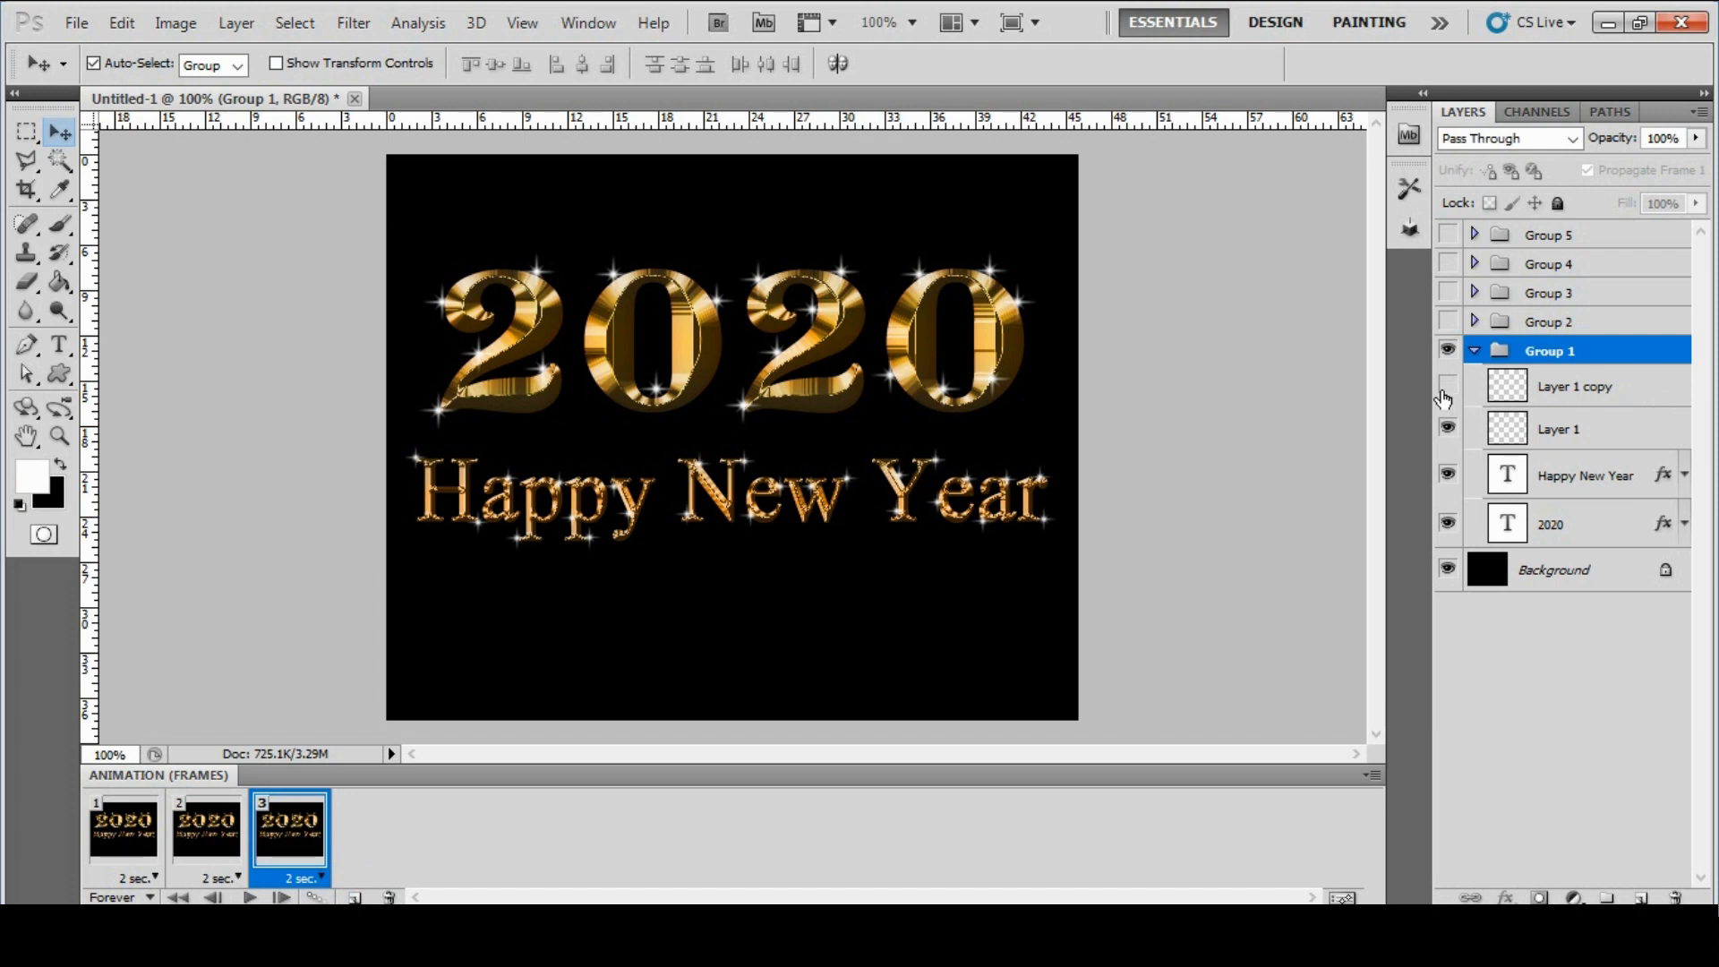
click(1448, 389)
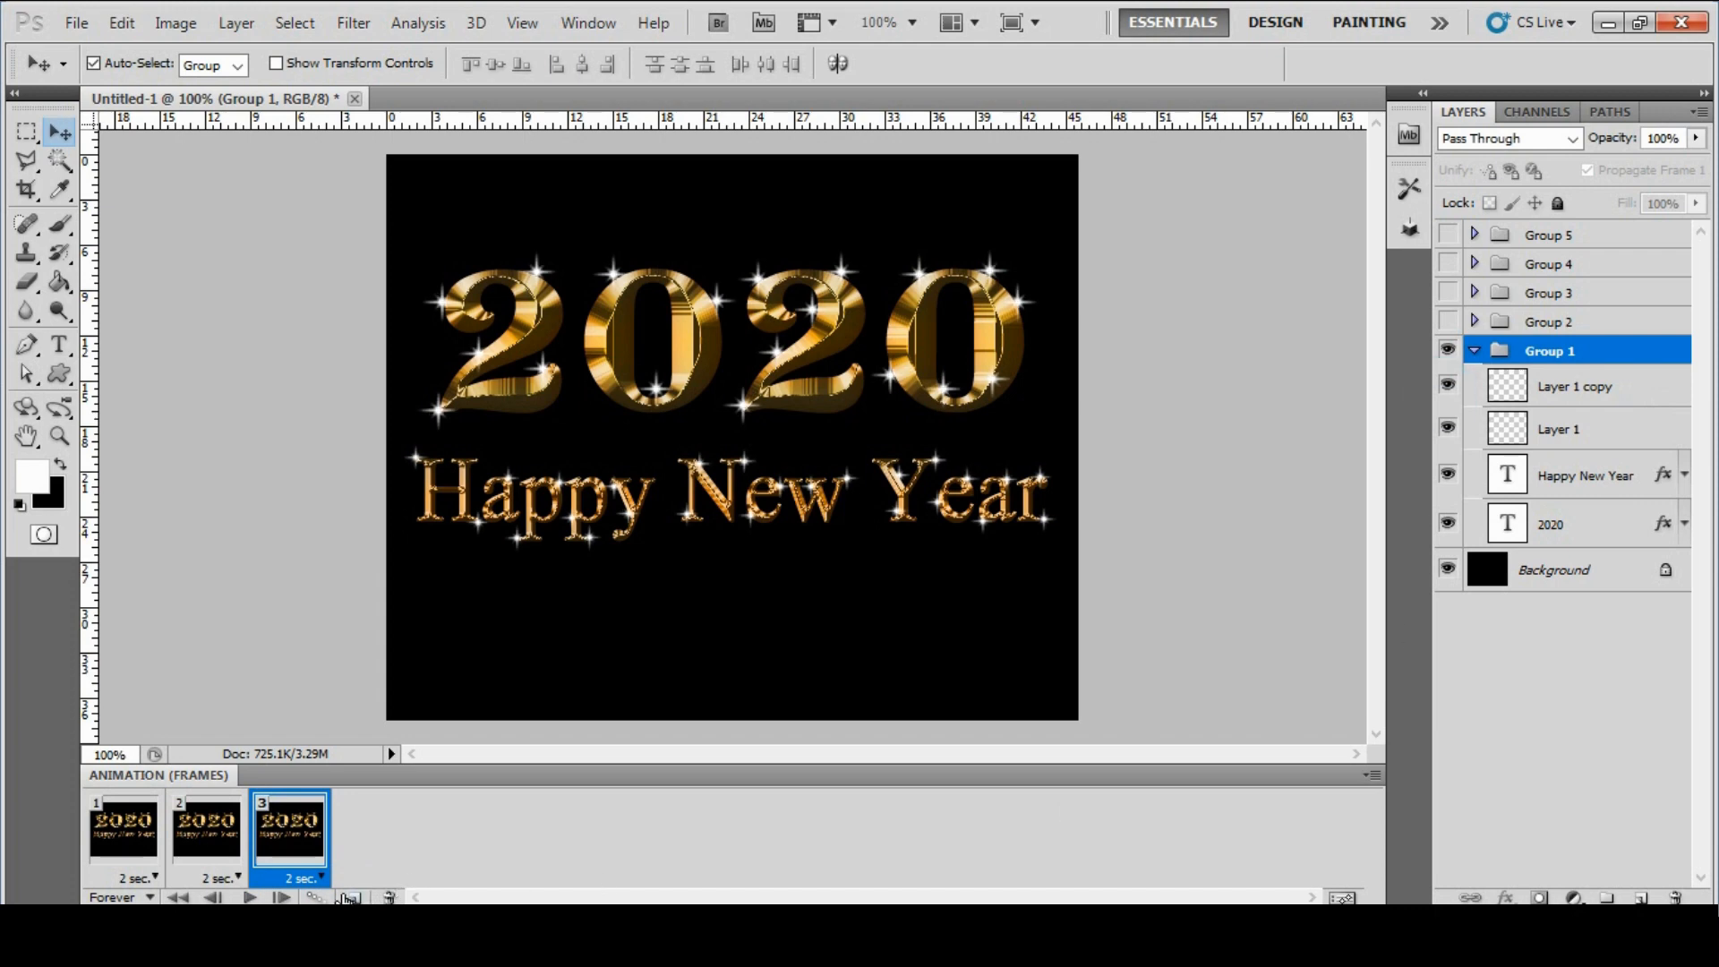
Add a fourth frame with Layer 1 copy hidden, a fifth with it visible, and duplicate the fifth as a sixth frame.
click(349, 897)
click(1448, 386)
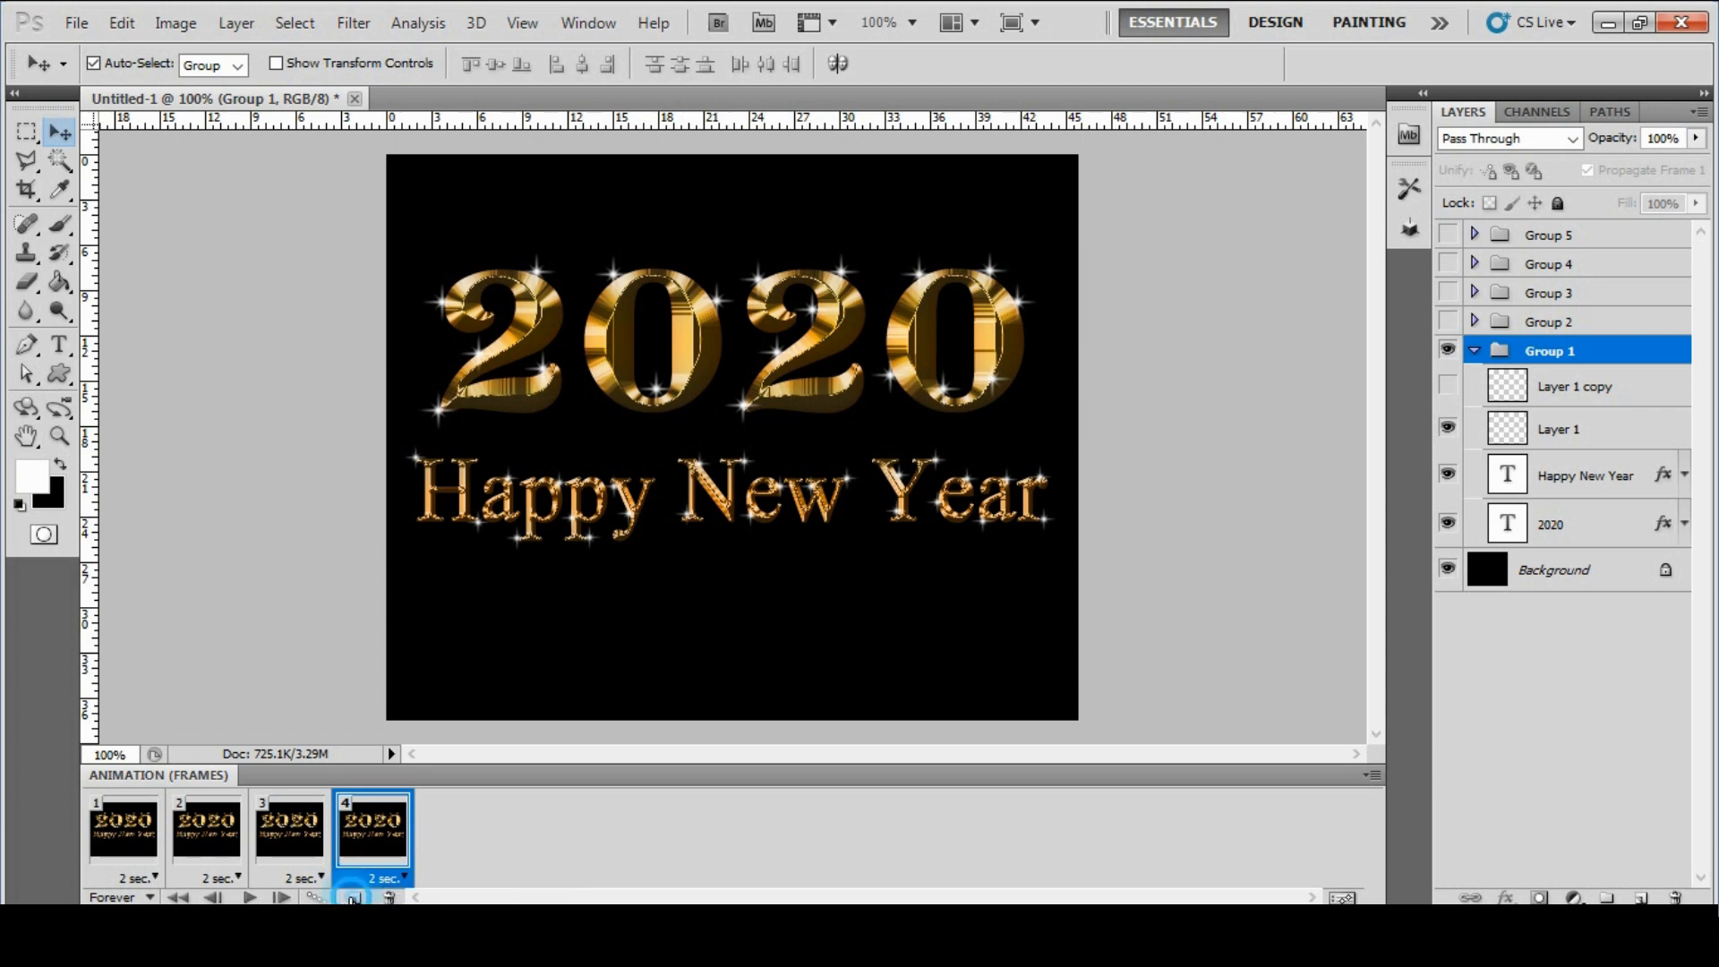
click(351, 898)
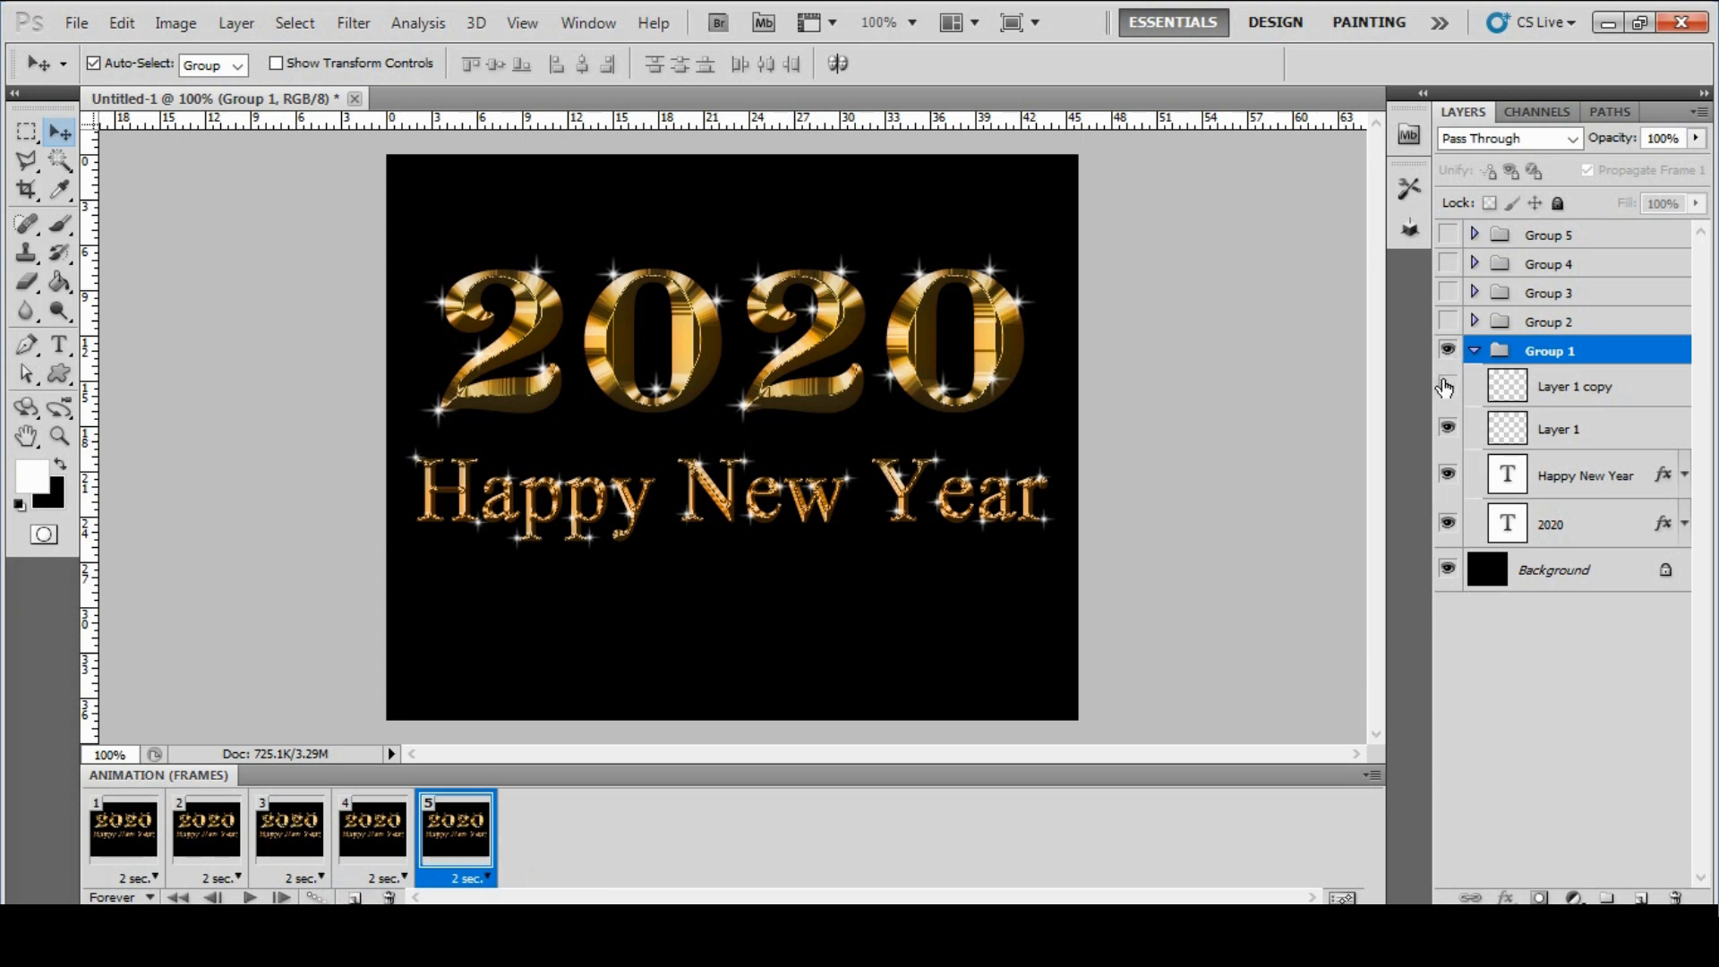
click(1444, 386)
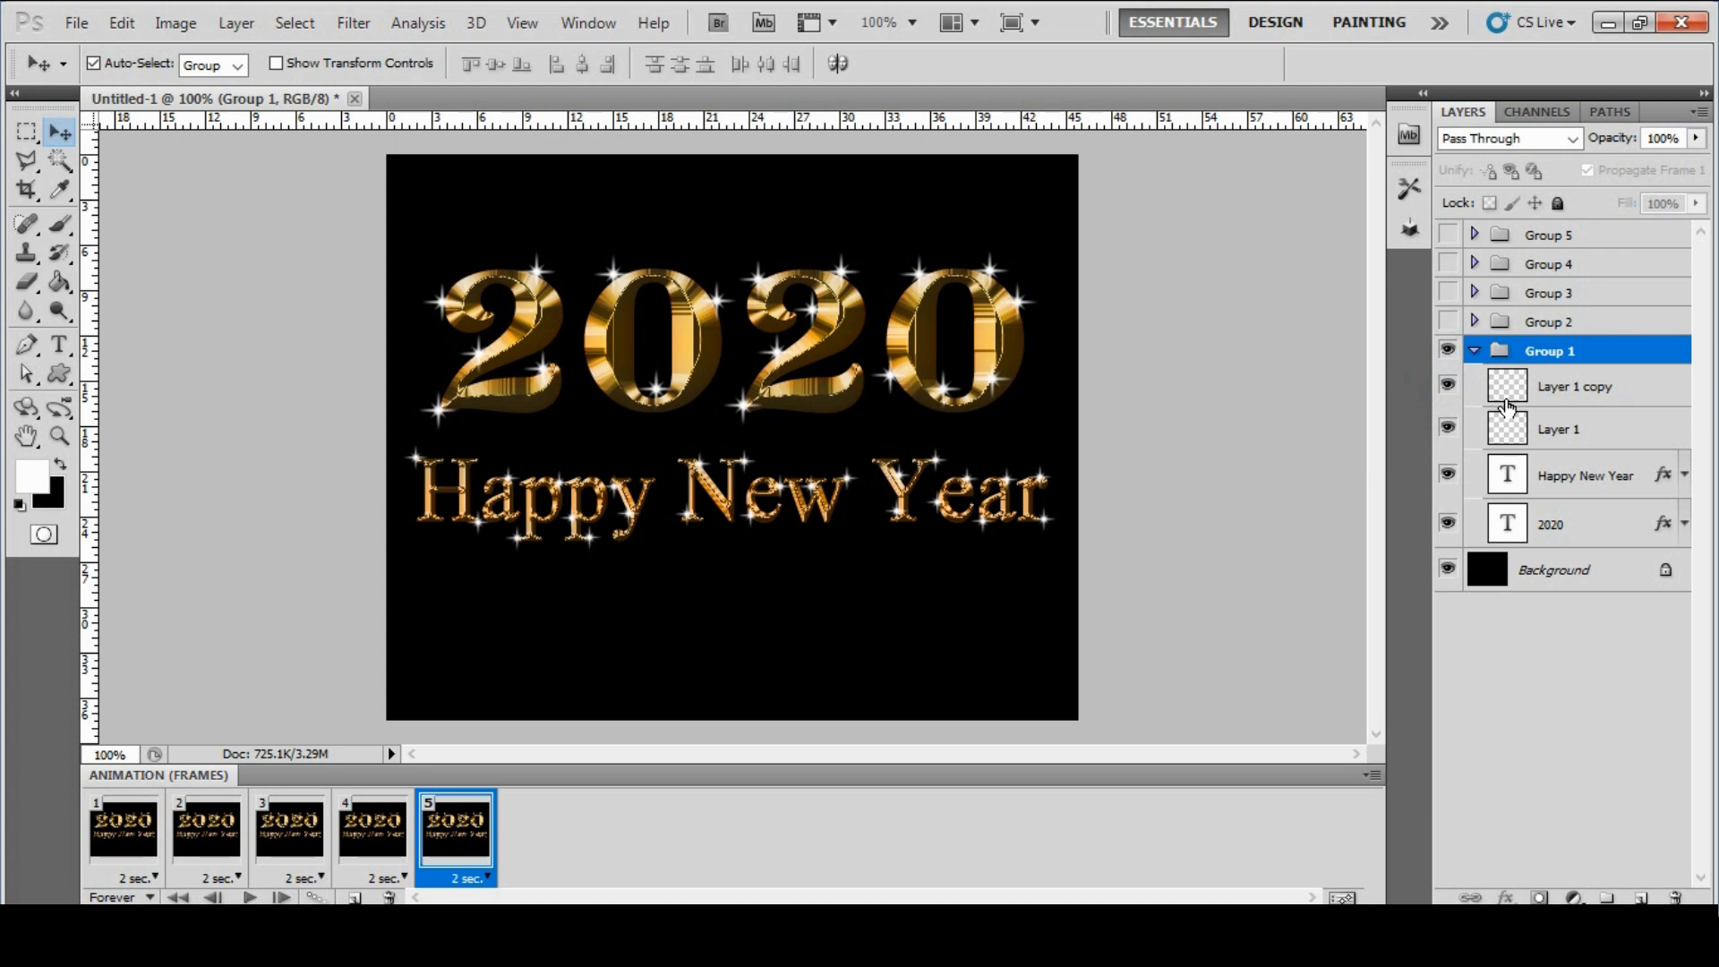
click(357, 897)
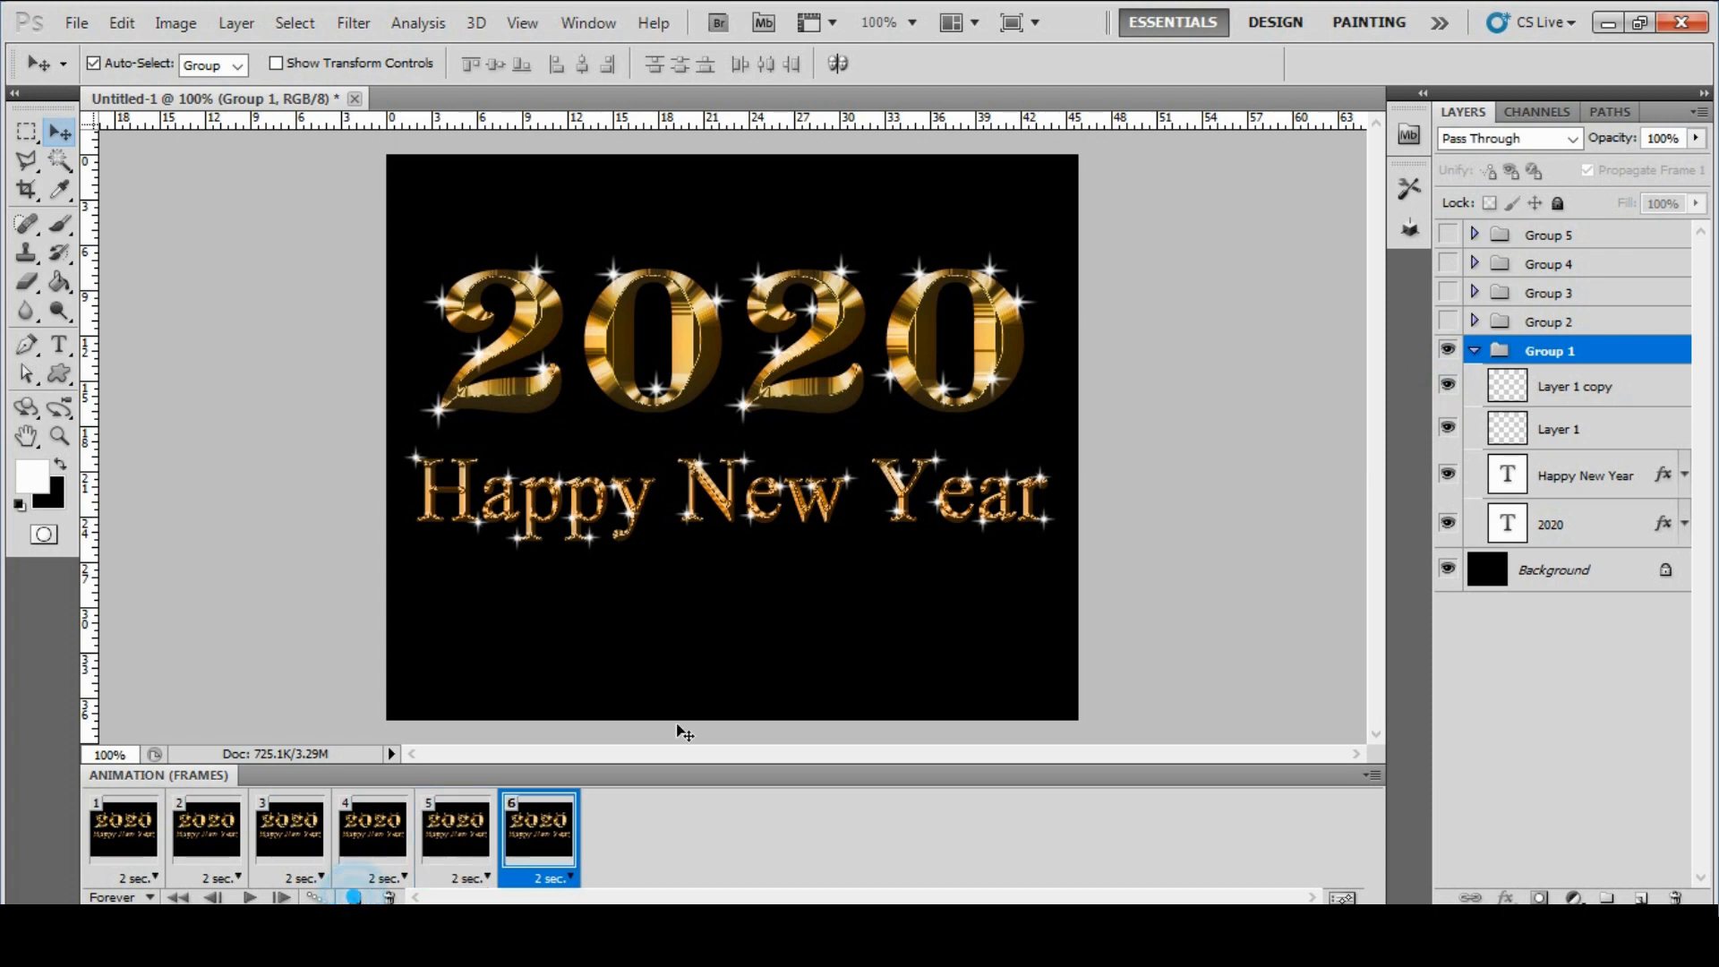
Show Group 2 instead of Group 1 in the sixth frame, and add a seventh frame with Group 2's Layer 1 copy hidden.
click(1448, 351)
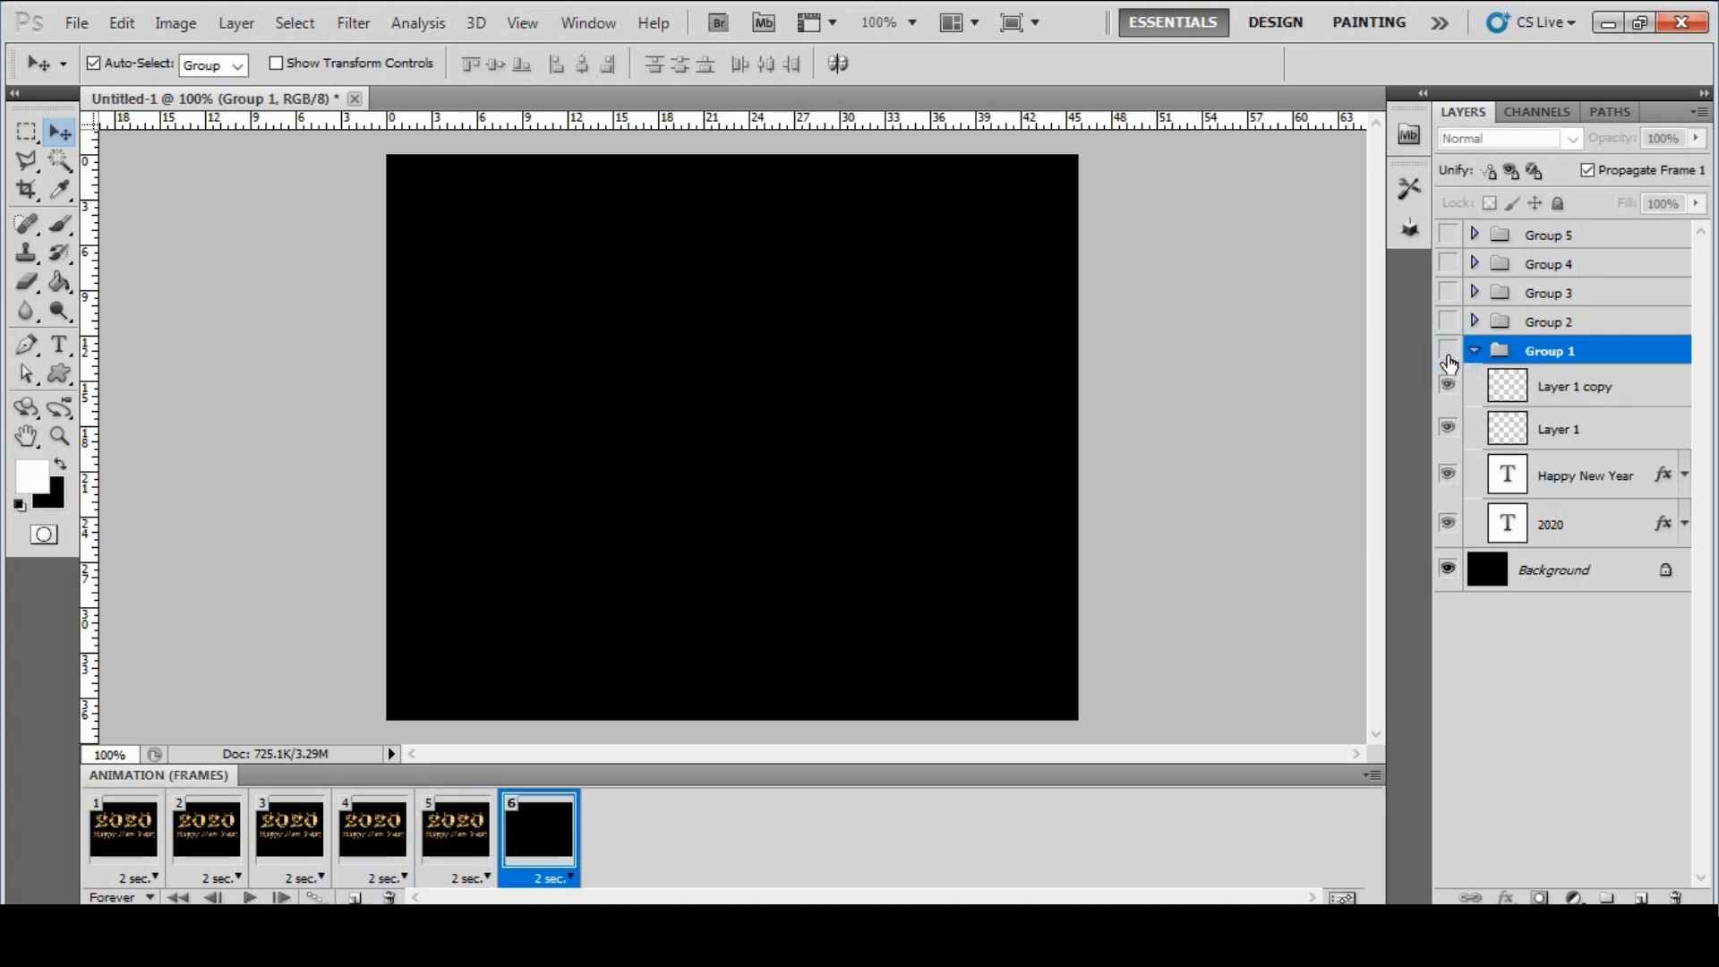
click(1447, 320)
click(1475, 351)
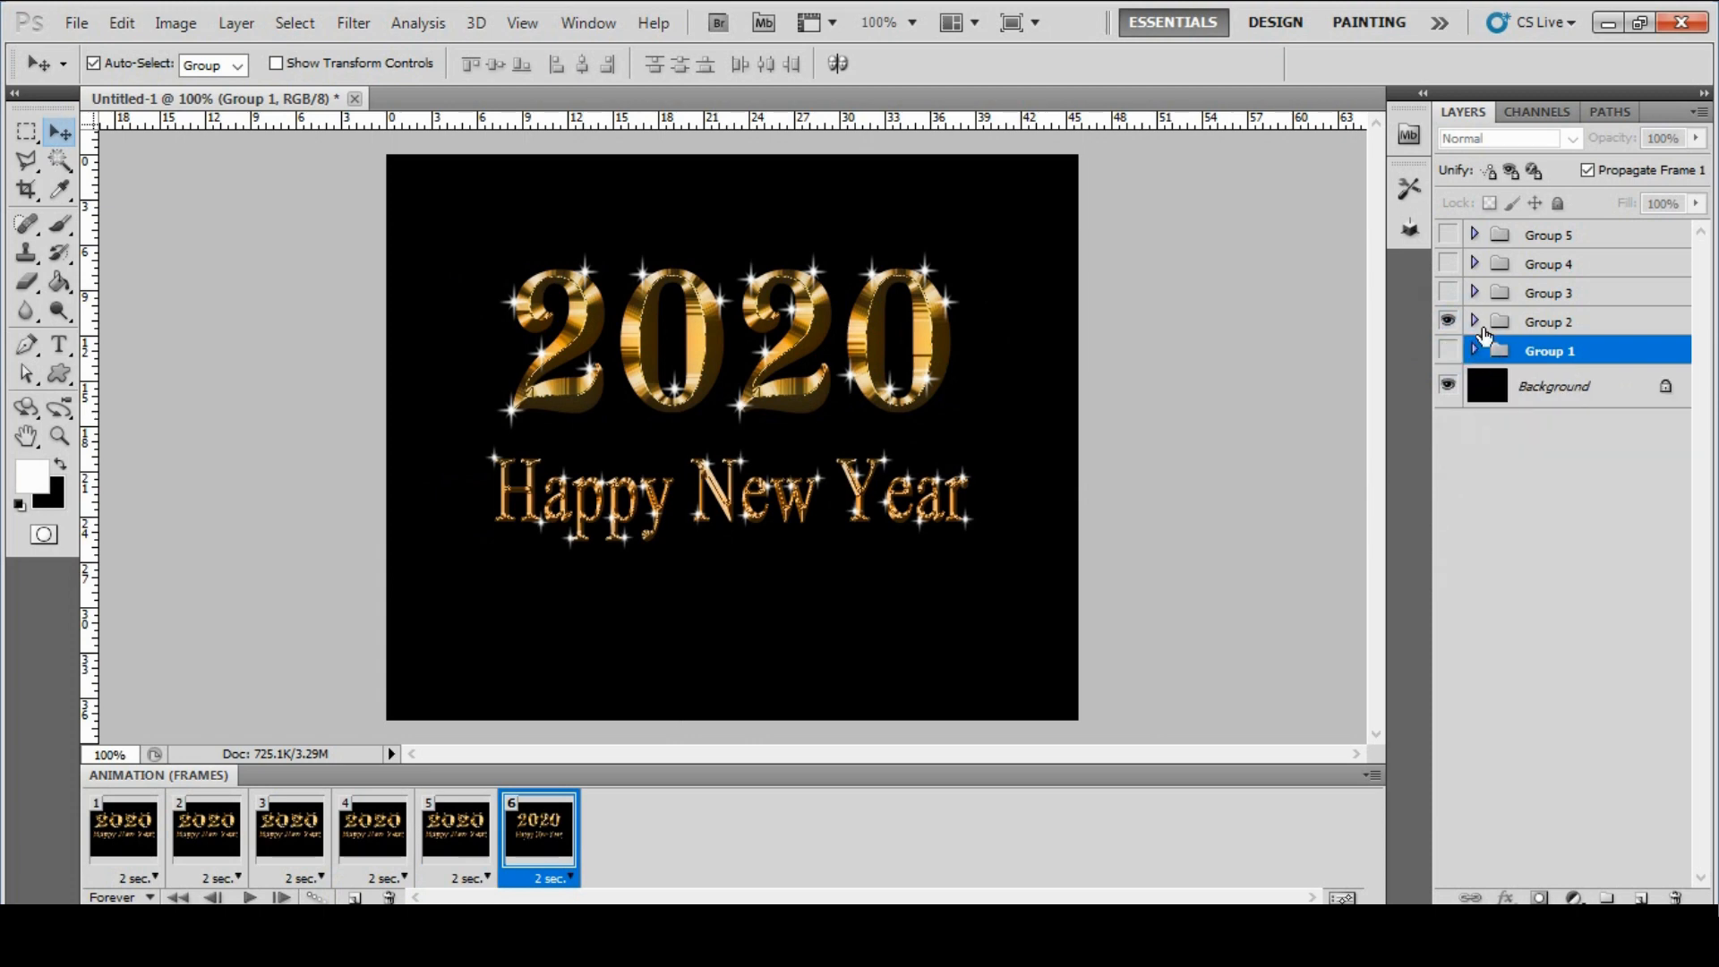
click(1474, 322)
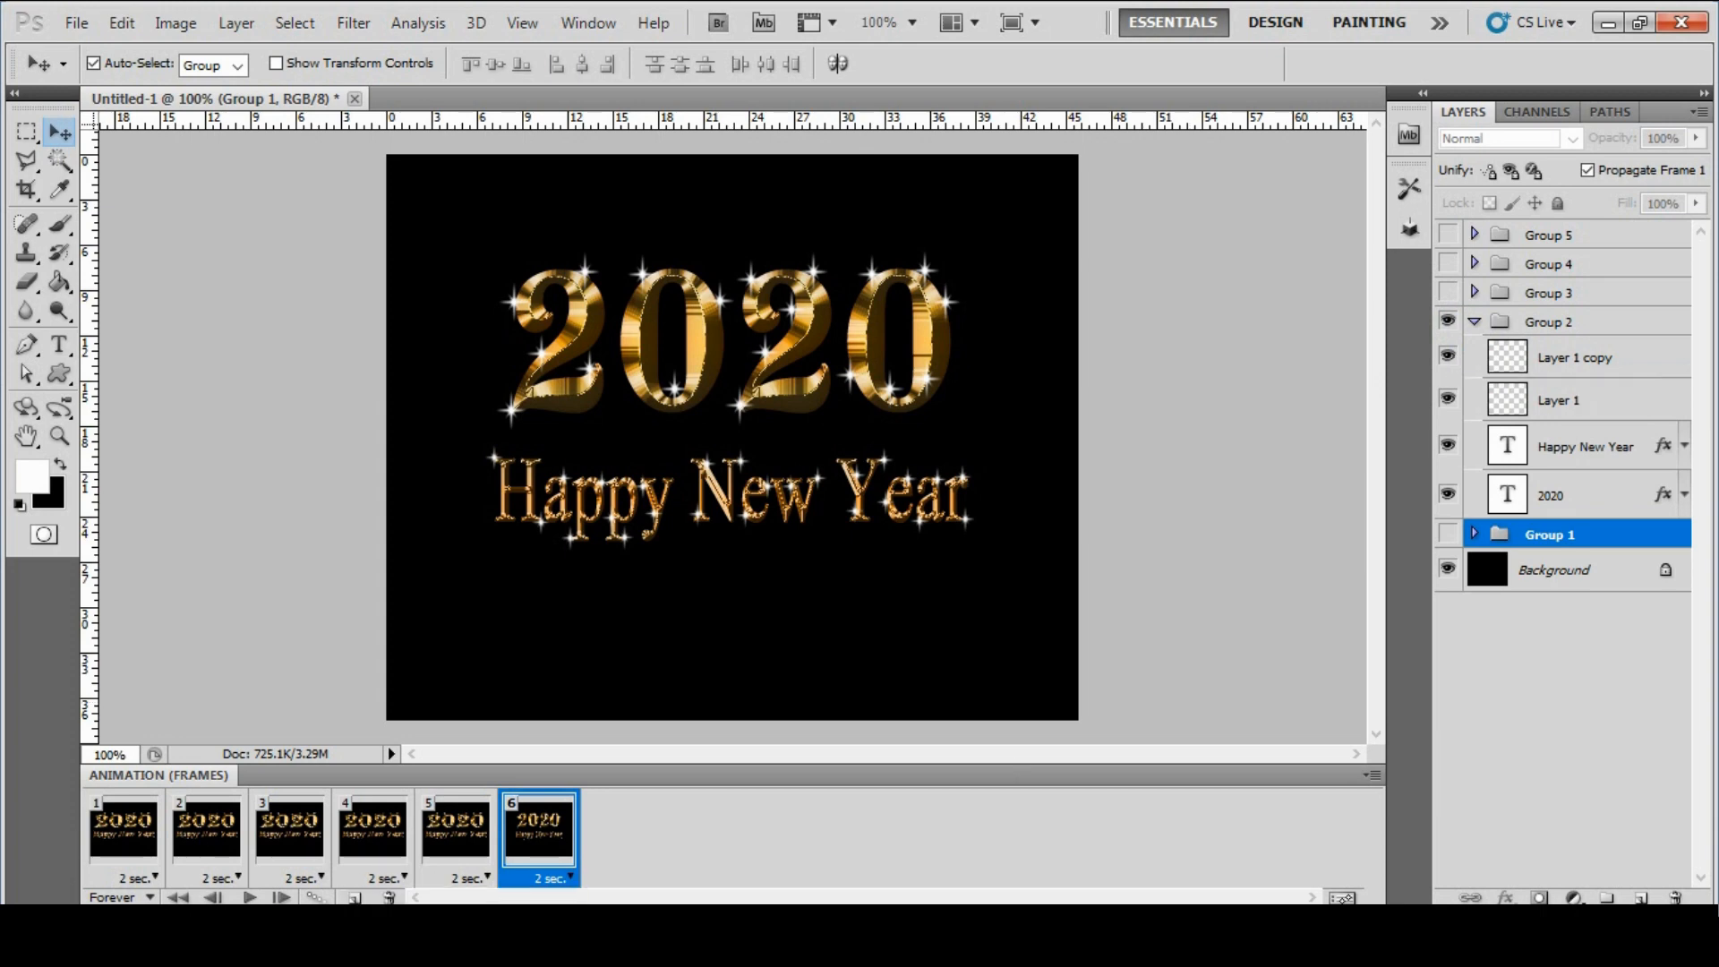
click(355, 897)
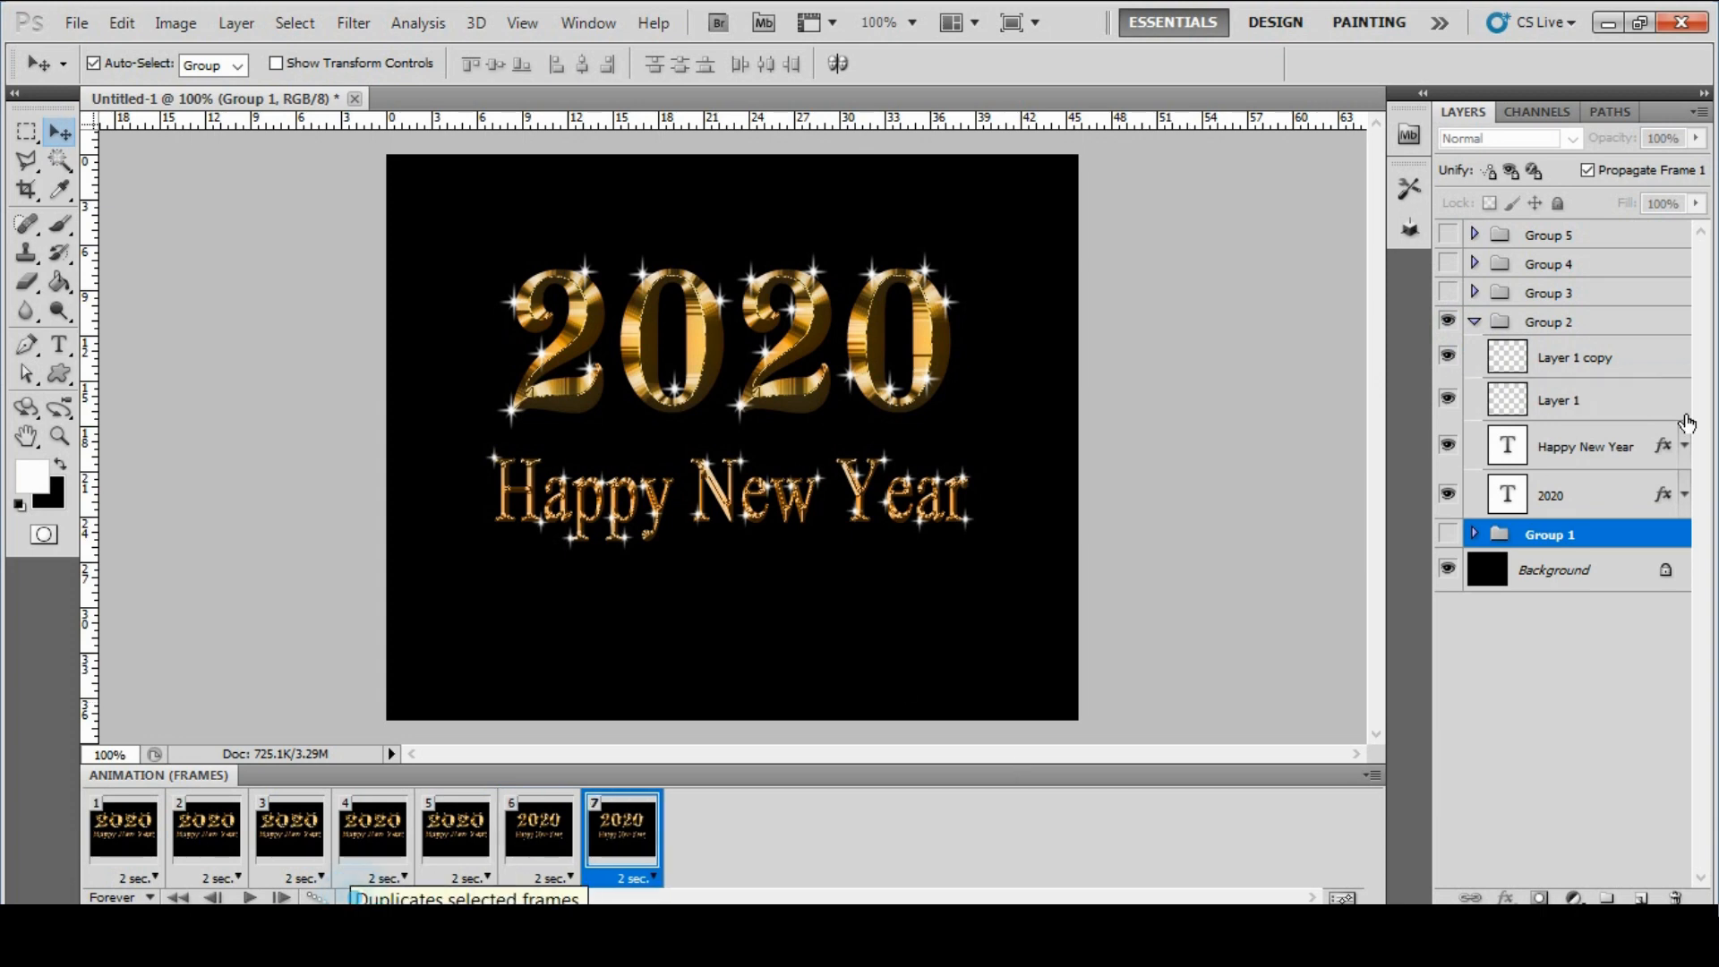
click(1447, 358)
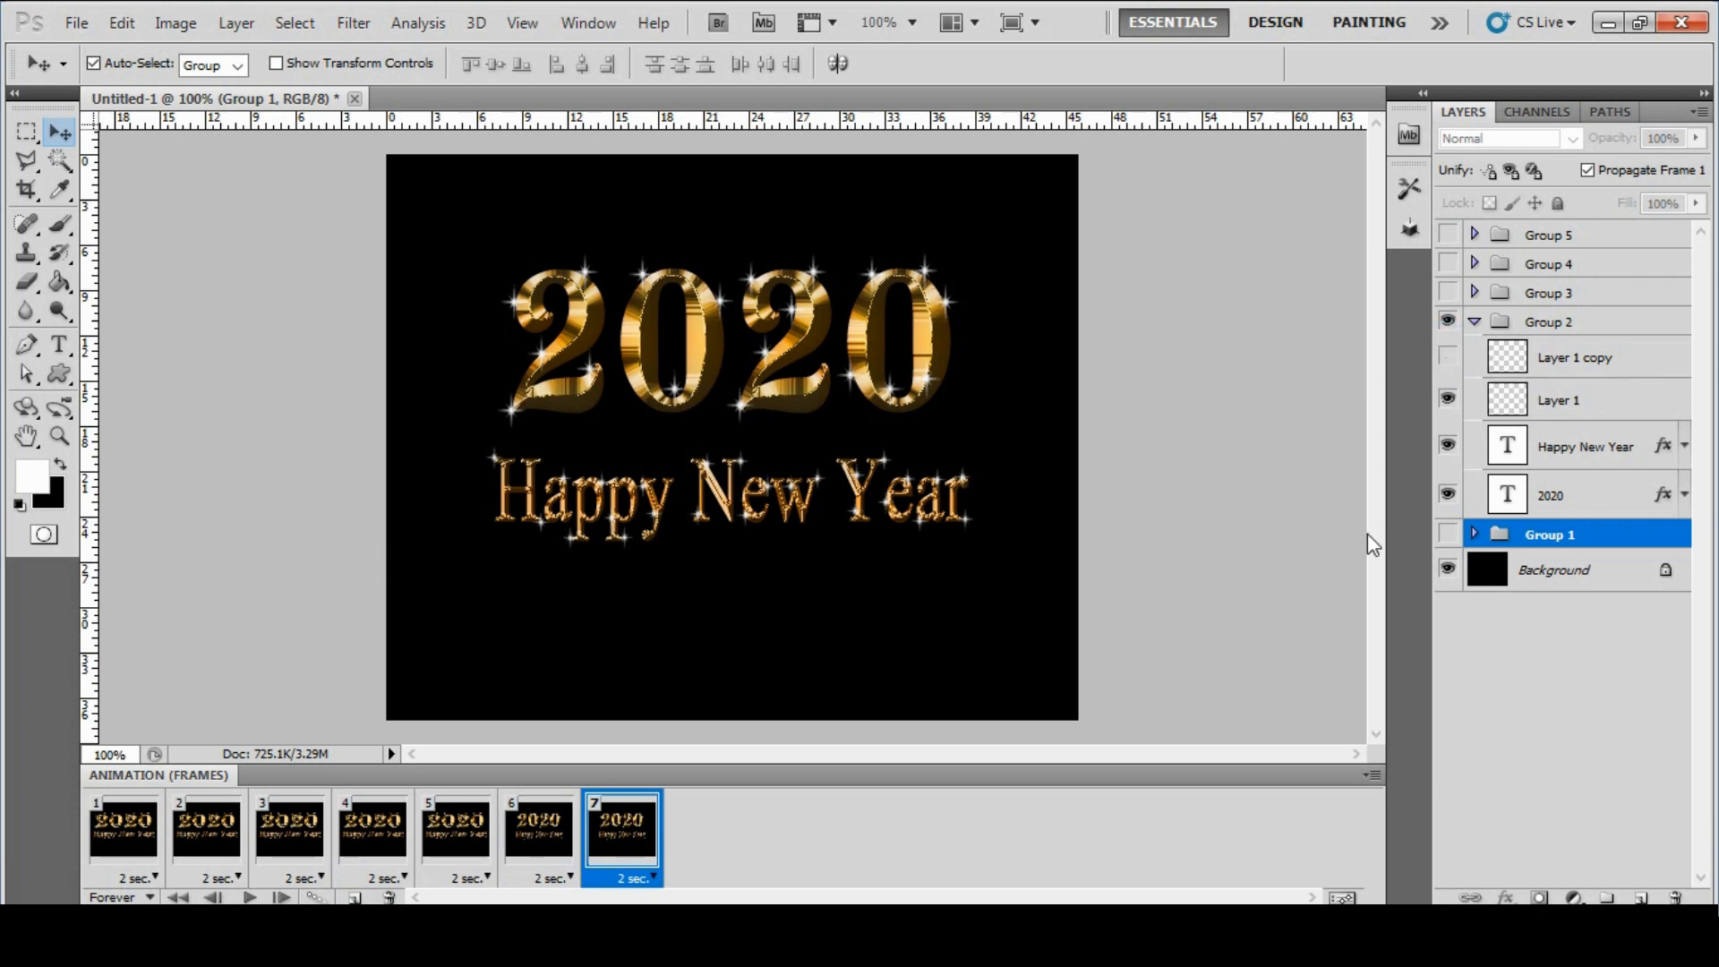
Add an eighth frame showing Group 3 instead of Group 2, and a ninth frame with Group 3's Layer 1 copy hidden.
click(355, 897)
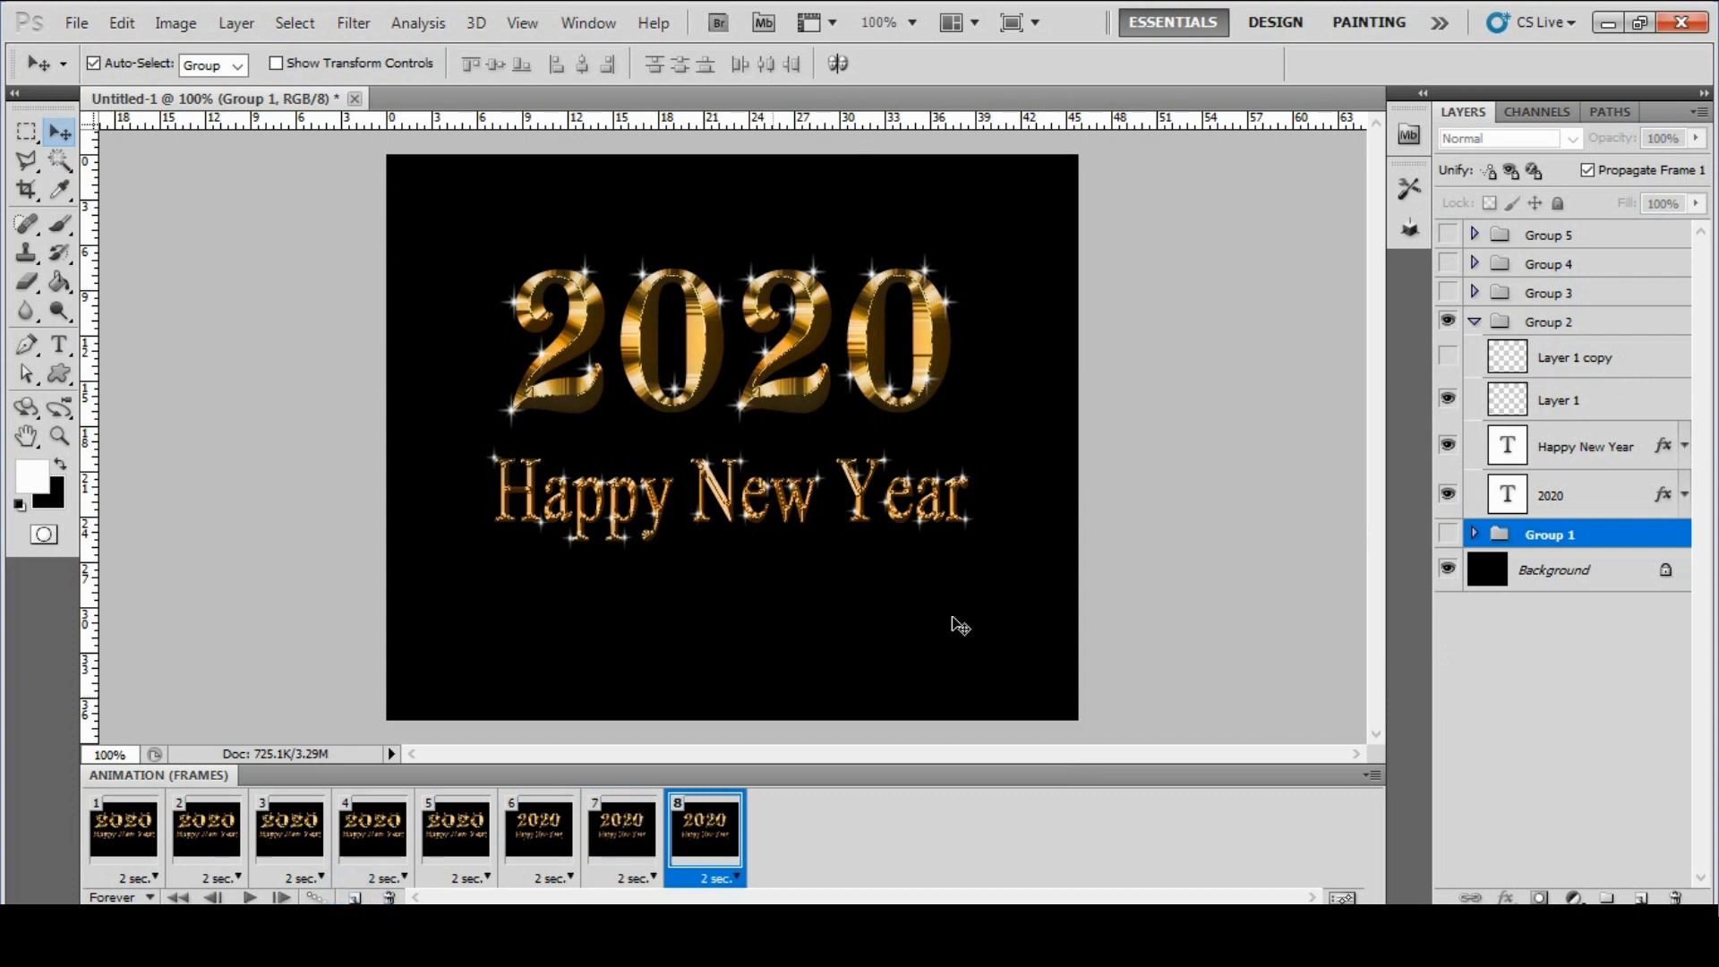
click(1474, 322)
click(1448, 321)
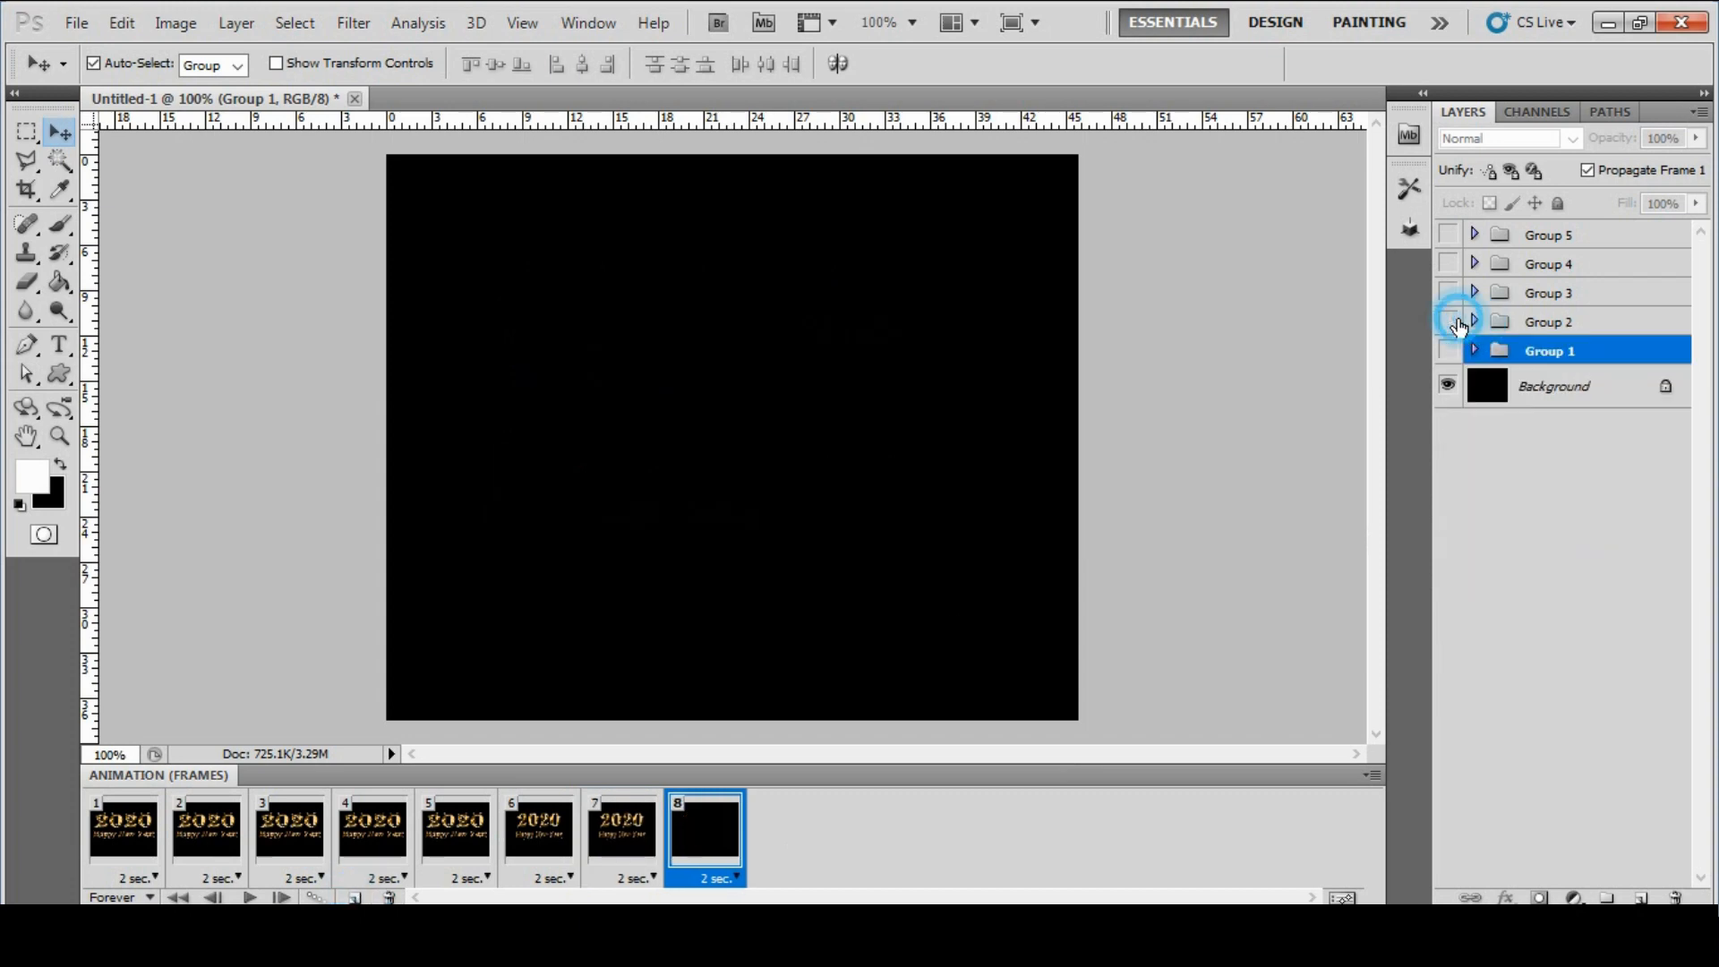
click(1447, 292)
click(1475, 292)
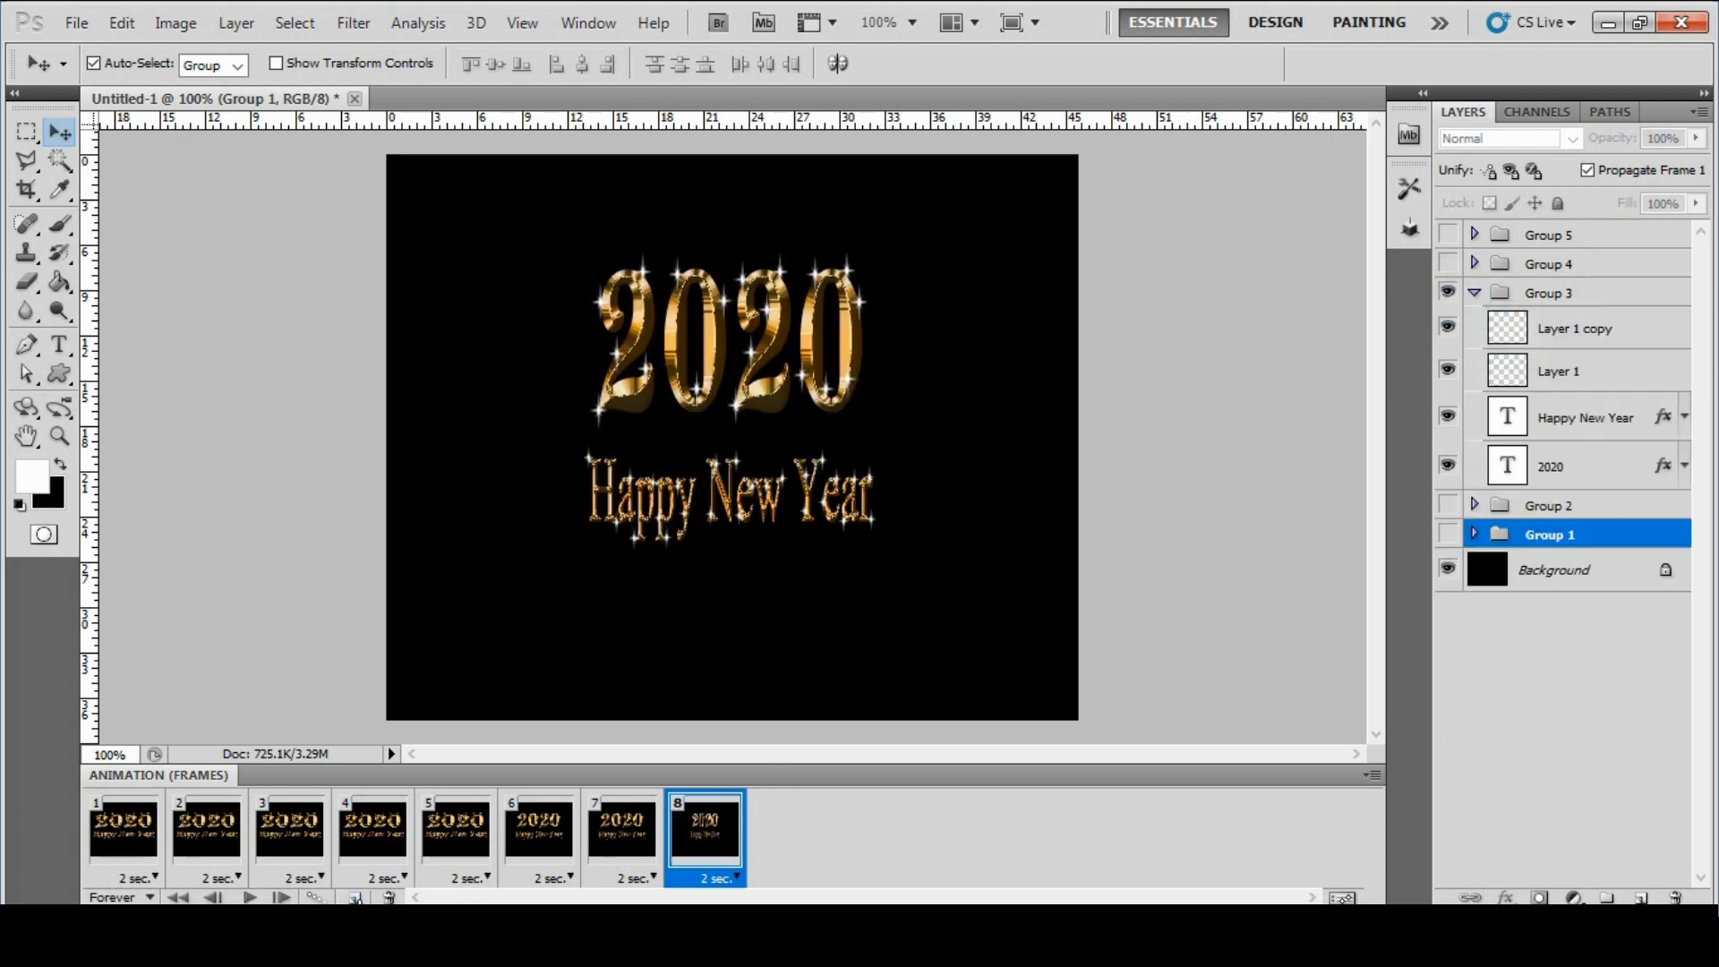
click(355, 897)
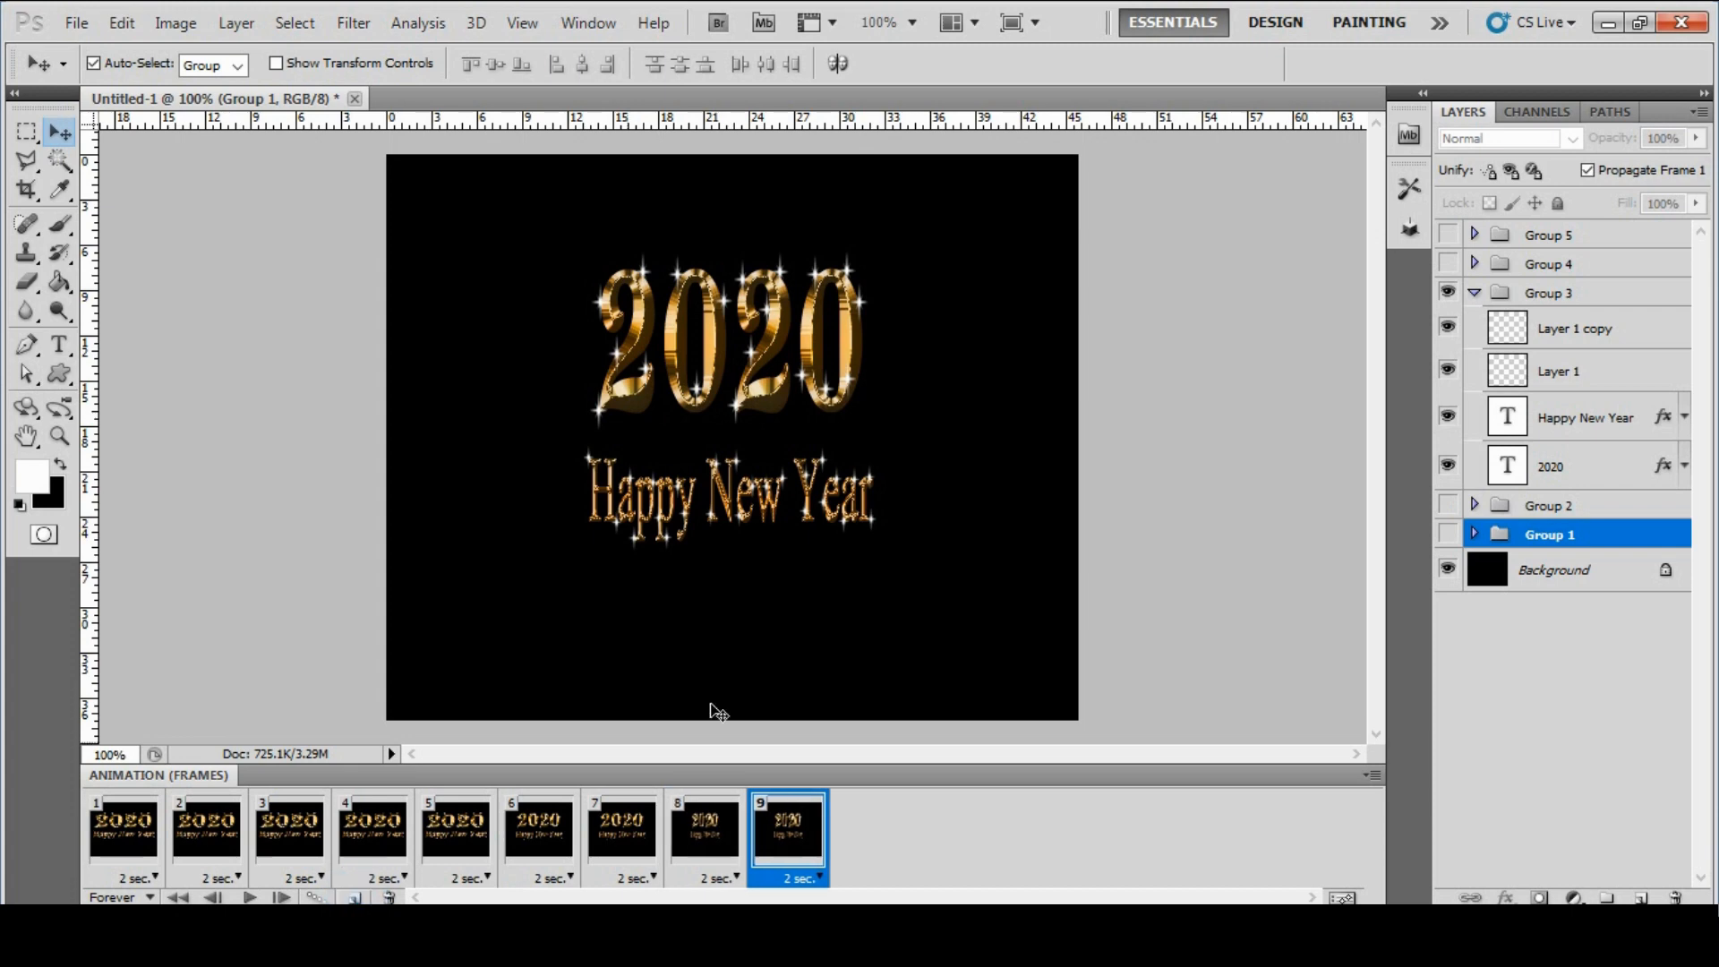
click(1447, 325)
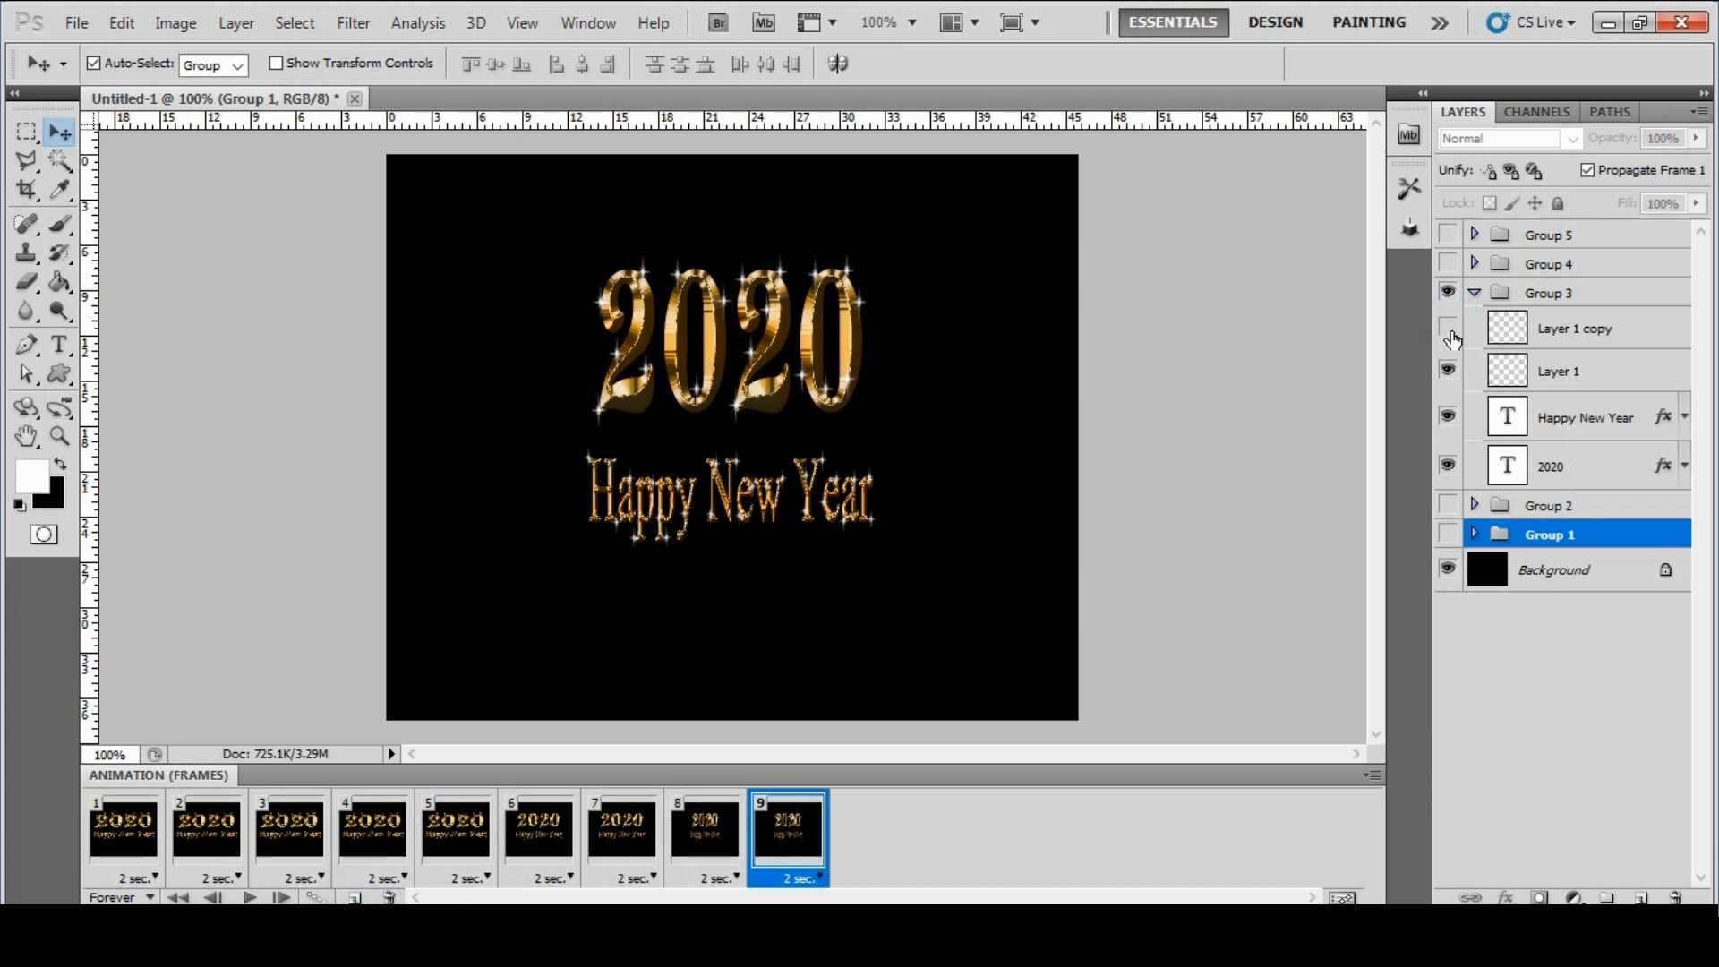
Add a tenth frame that shows Group 4 instead of Group 3, and leave all groups collapsed.
click(355, 897)
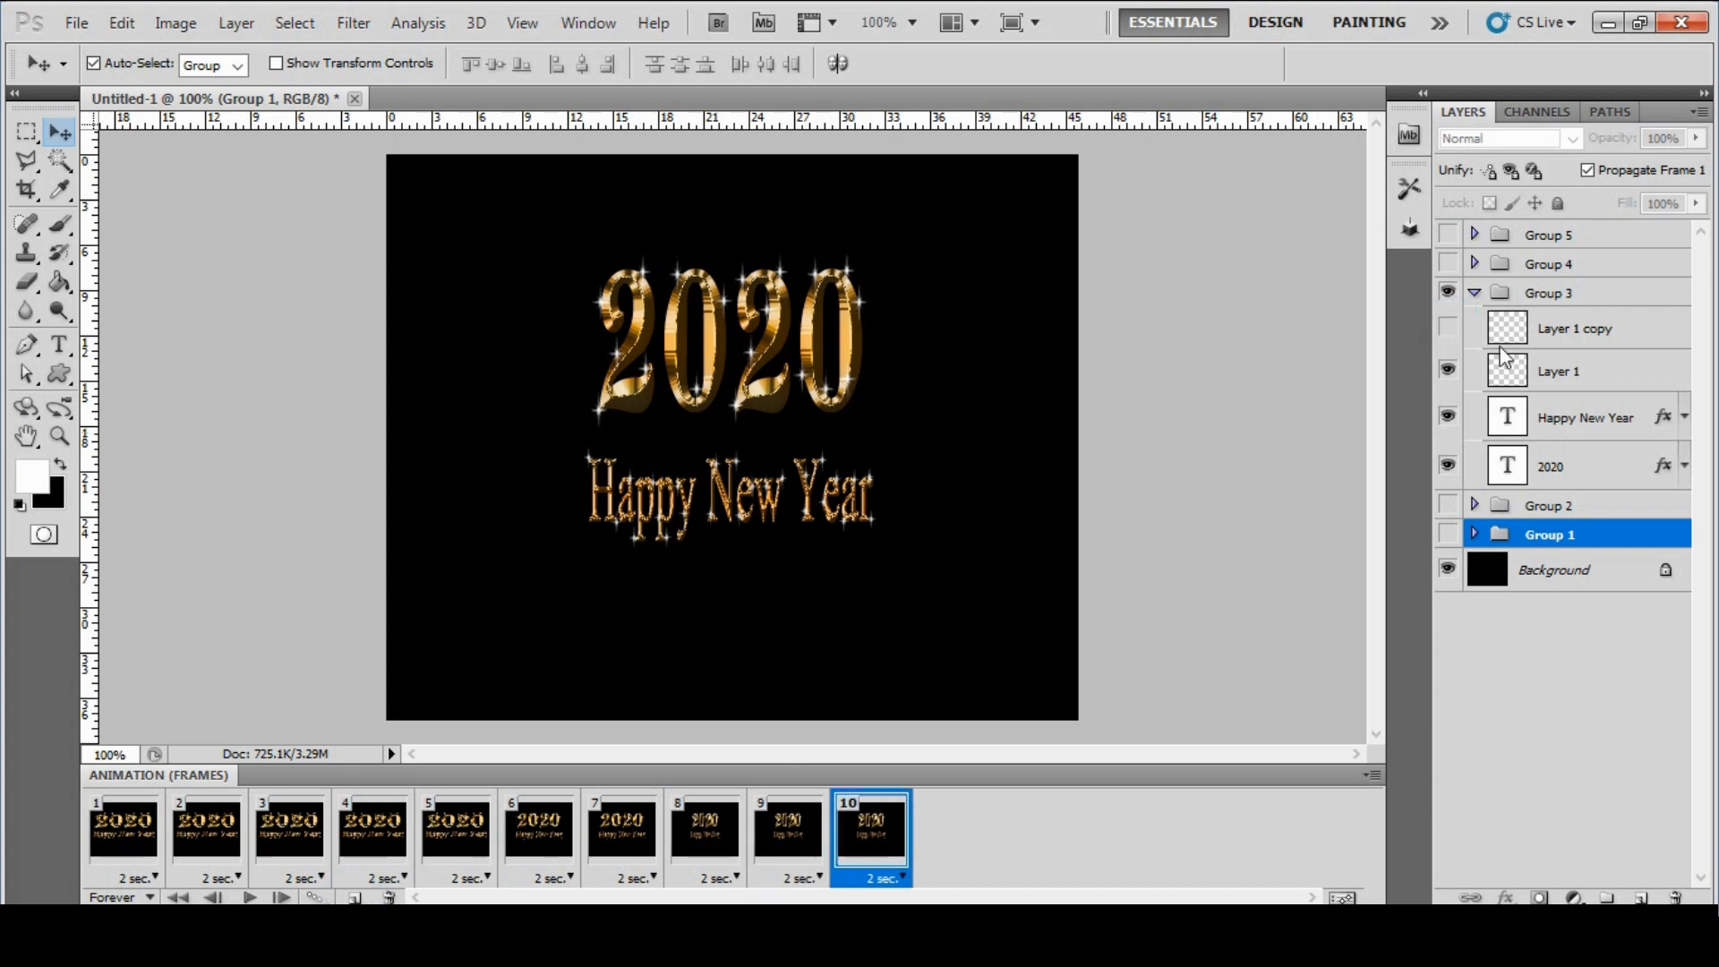
click(1475, 293)
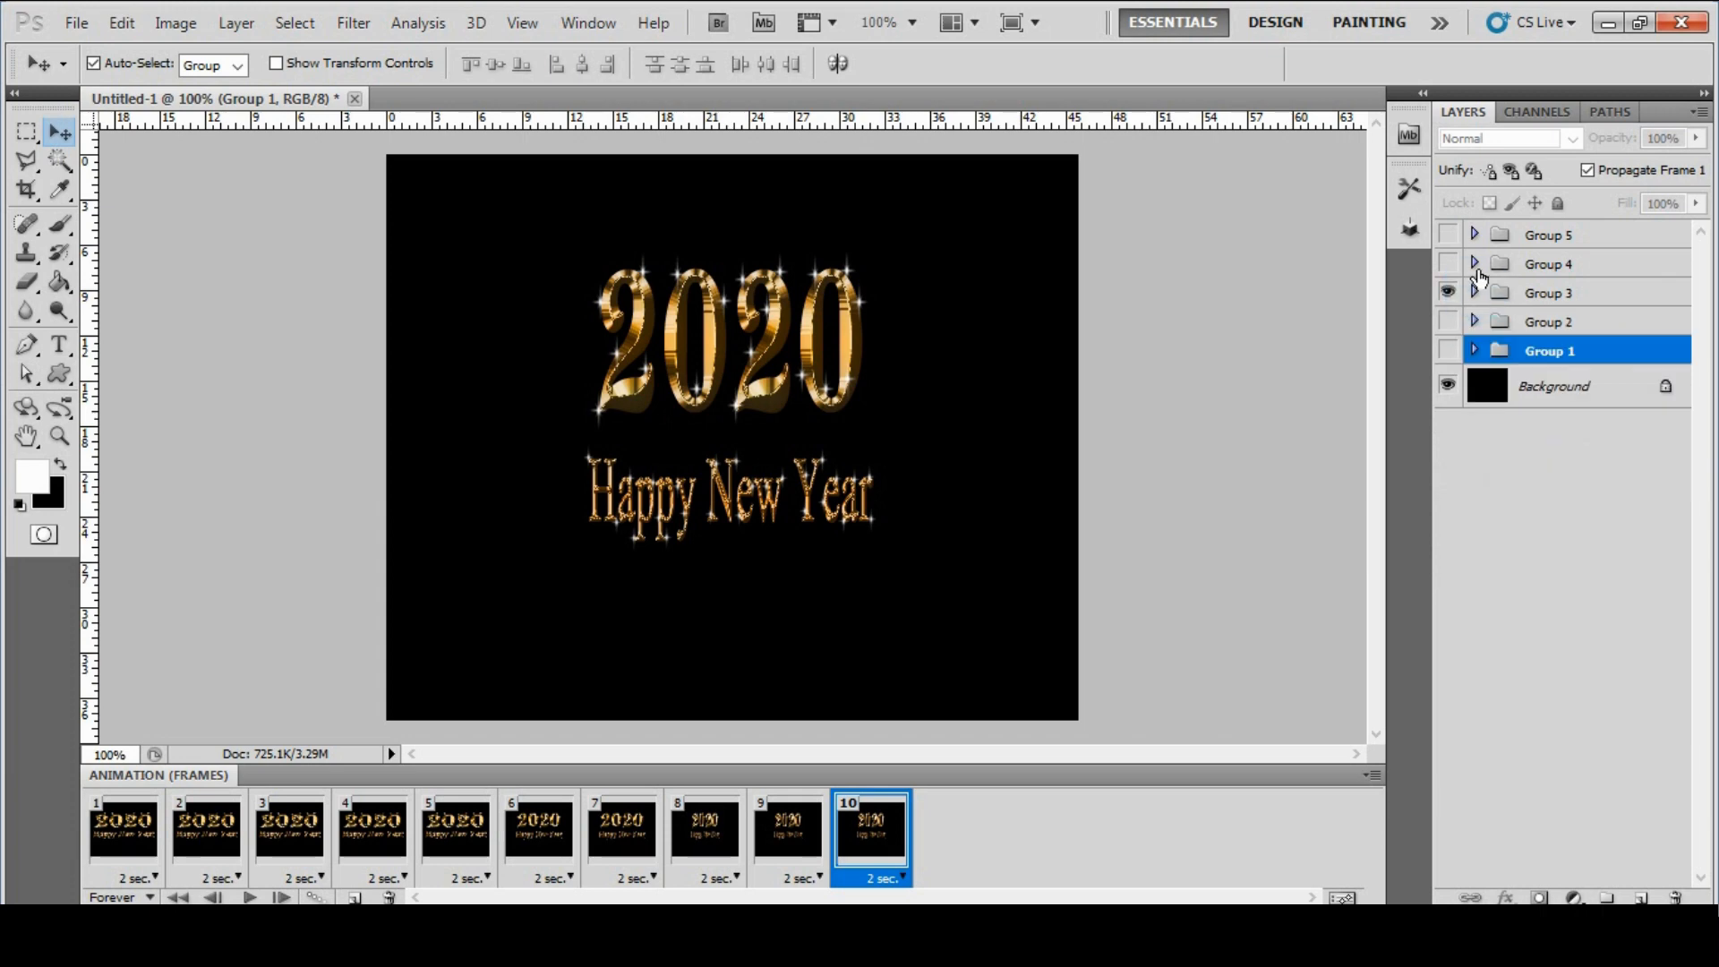
click(1474, 263)
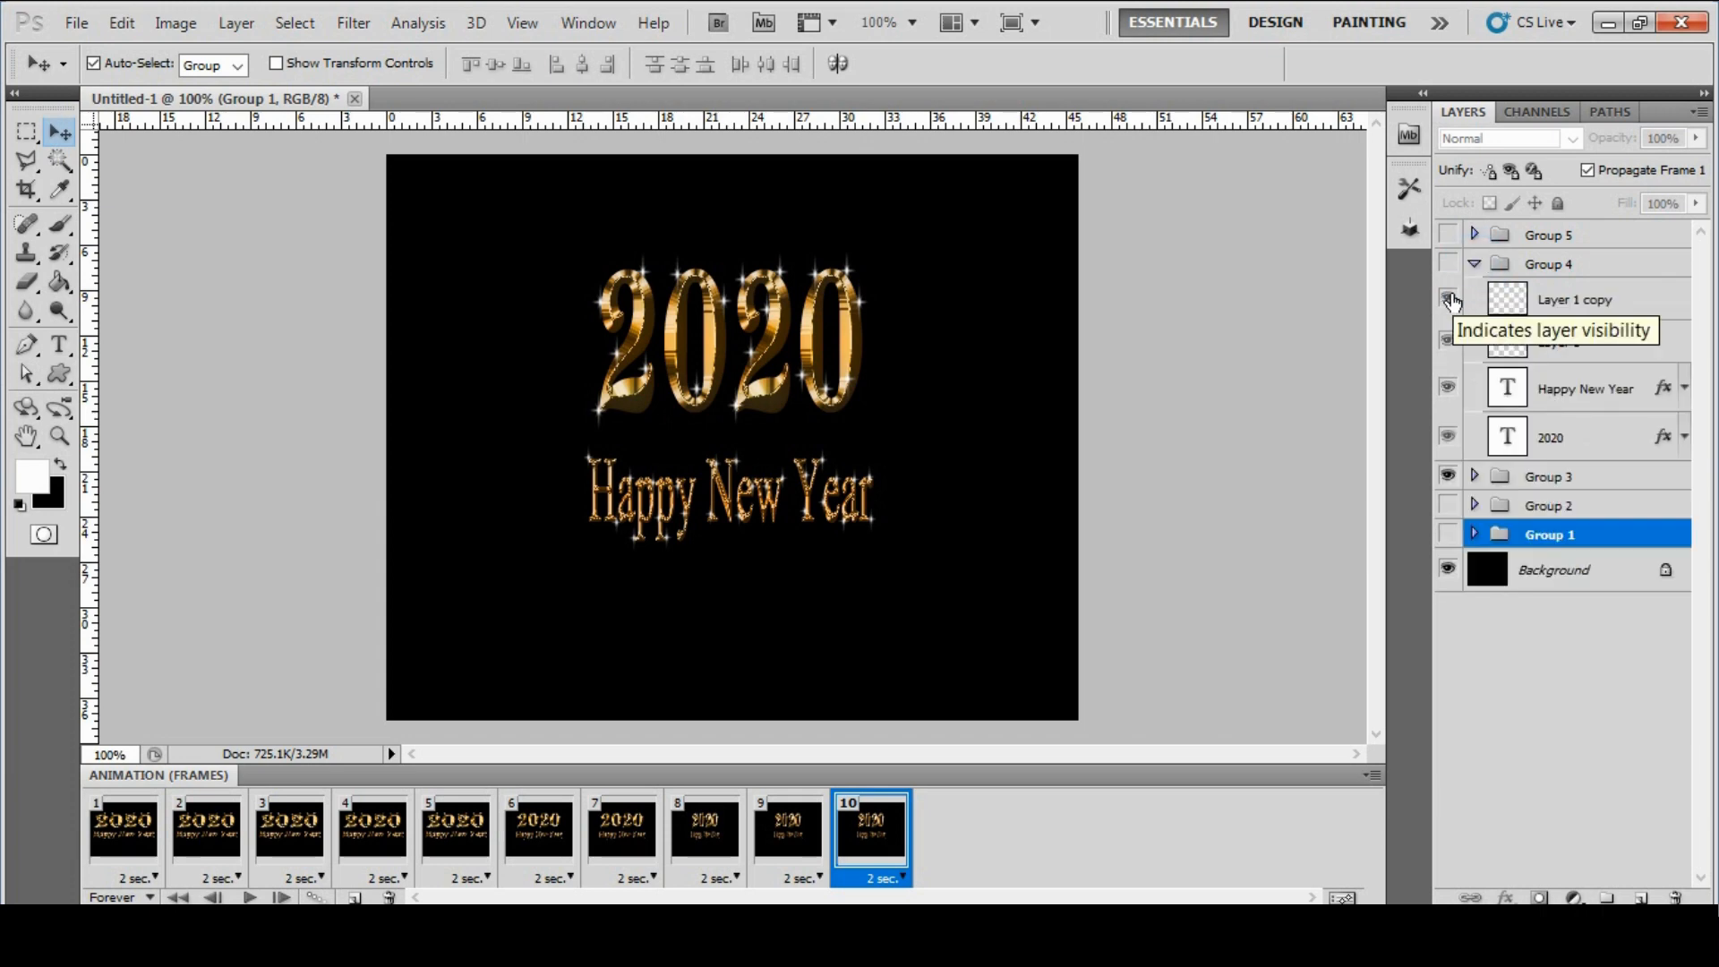
click(1448, 477)
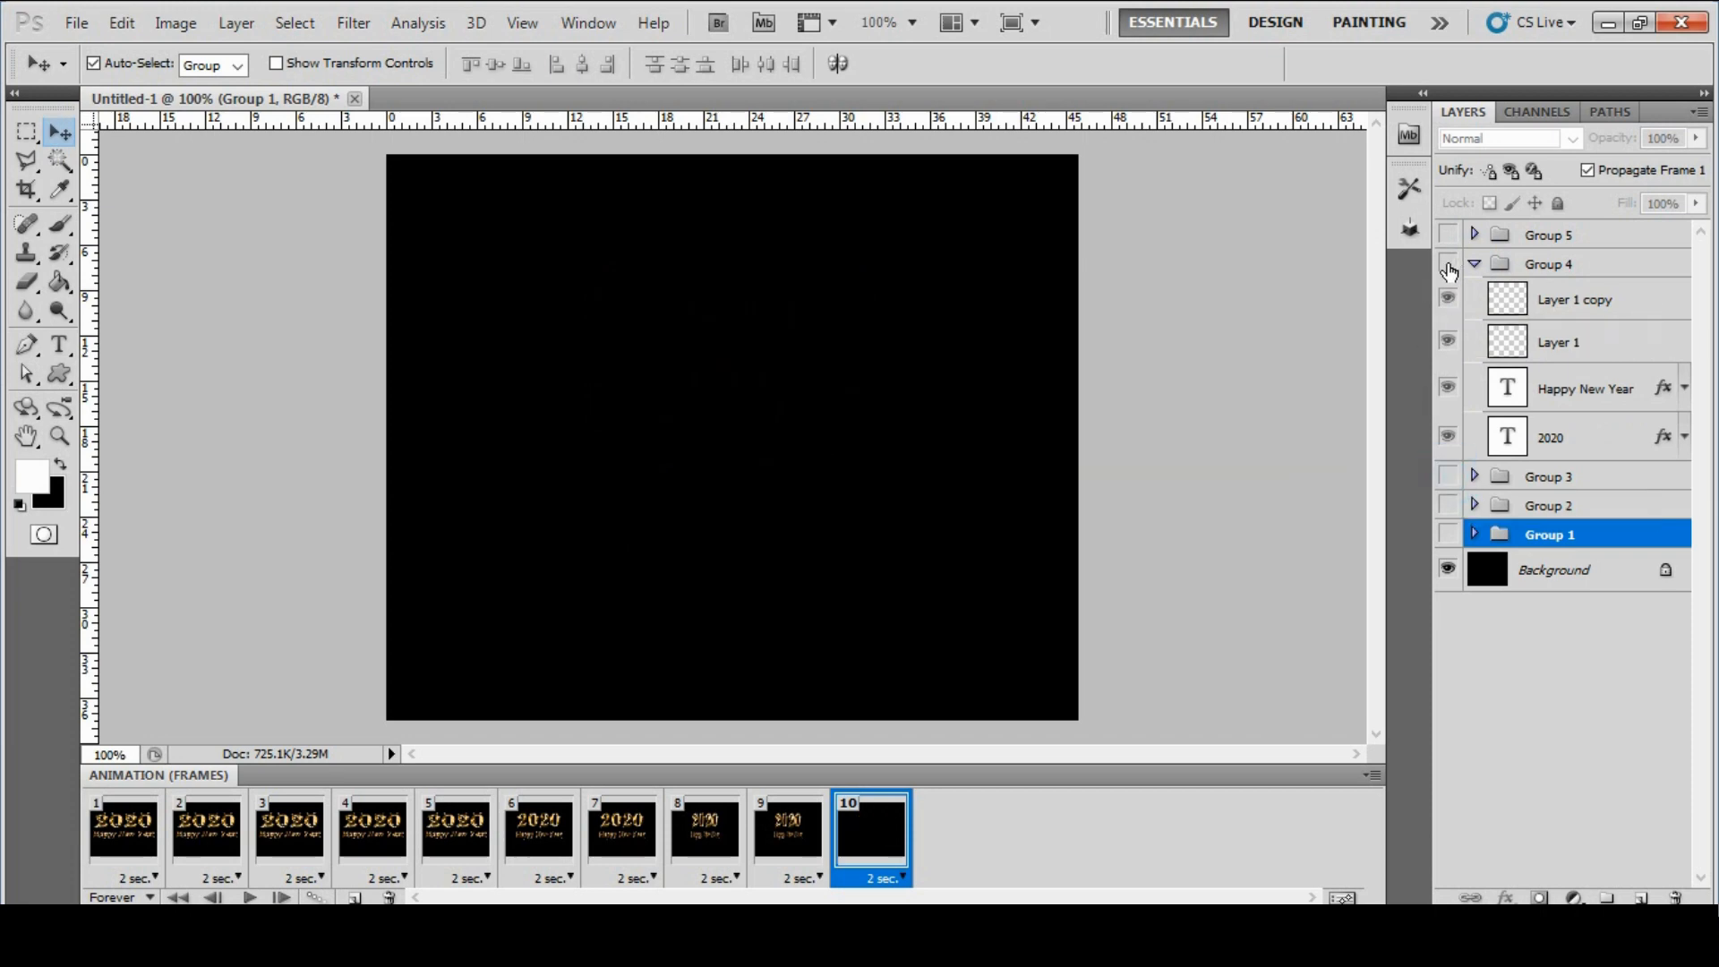
click(1448, 264)
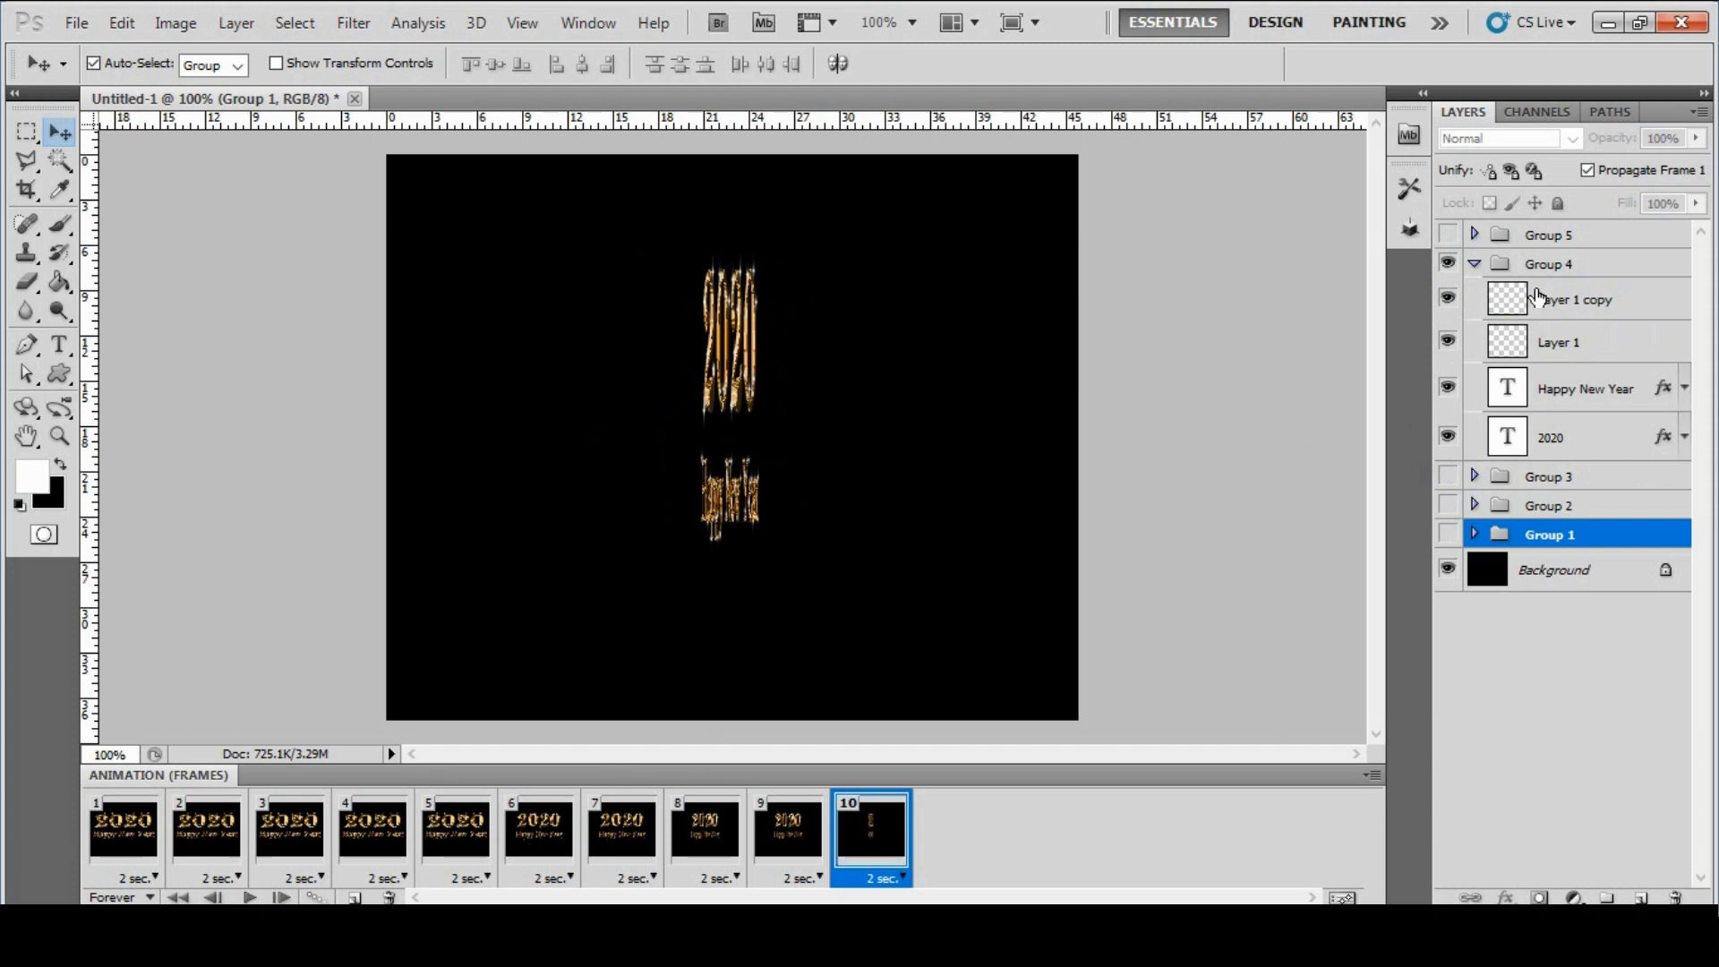
click(1475, 263)
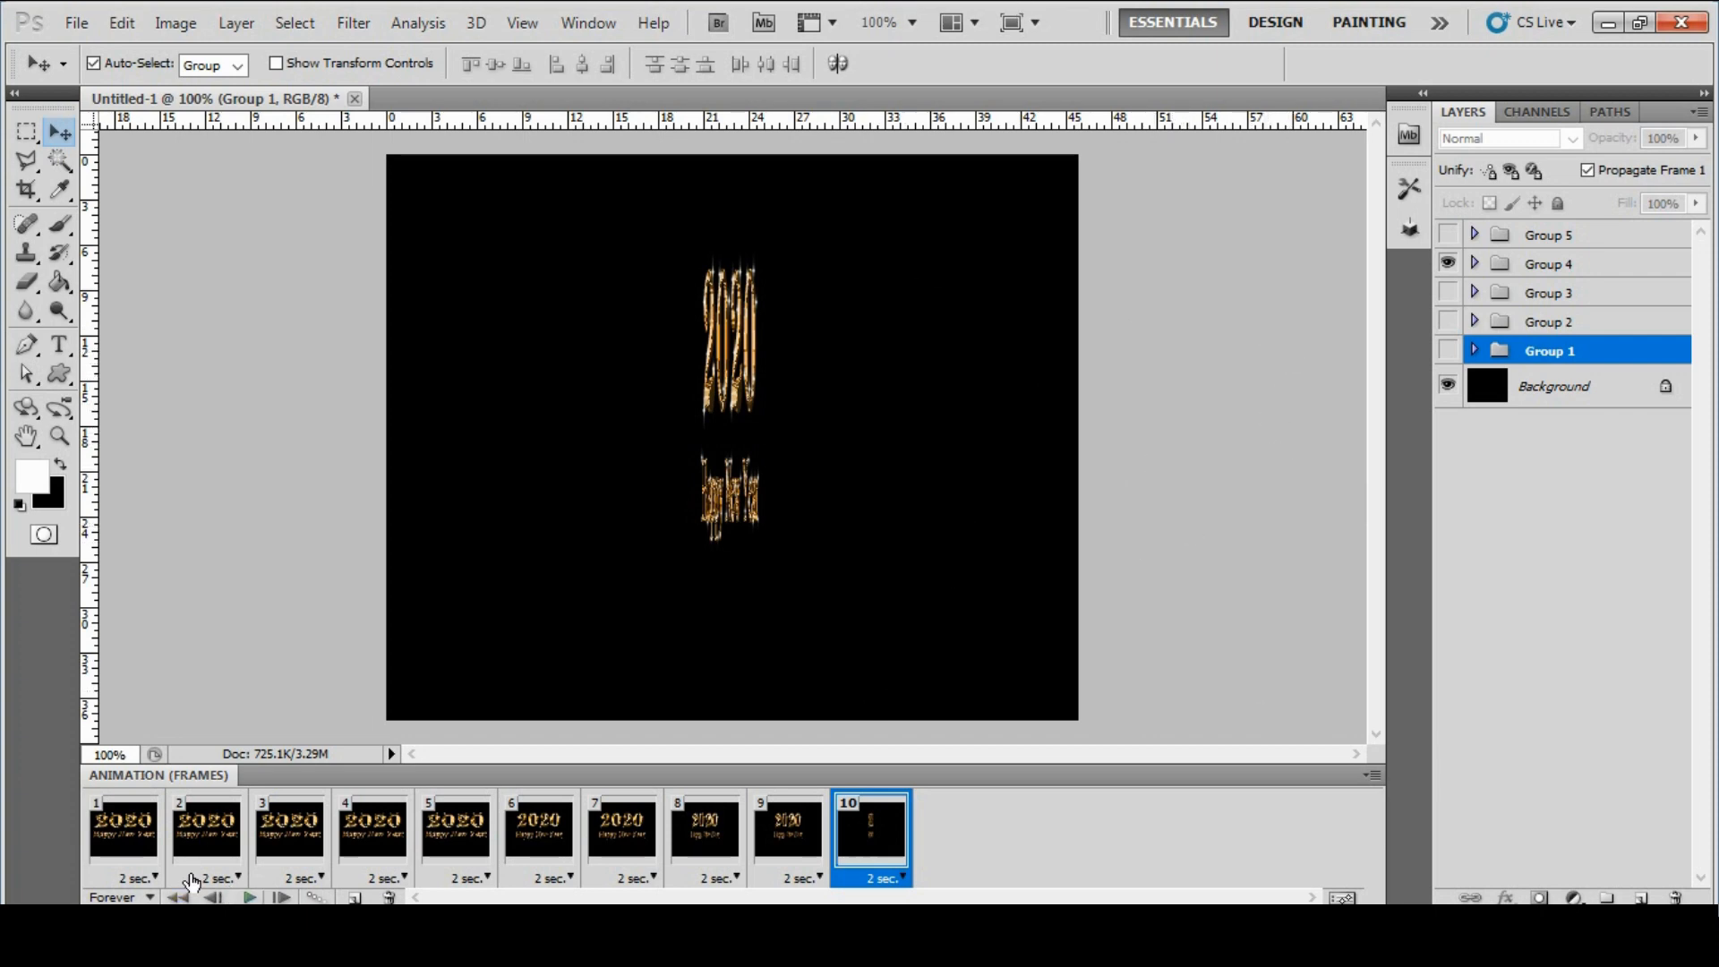
Review frames one to five with Group 1 expanded, checking the visibility of its Layer 1 copy in each.
click(130, 858)
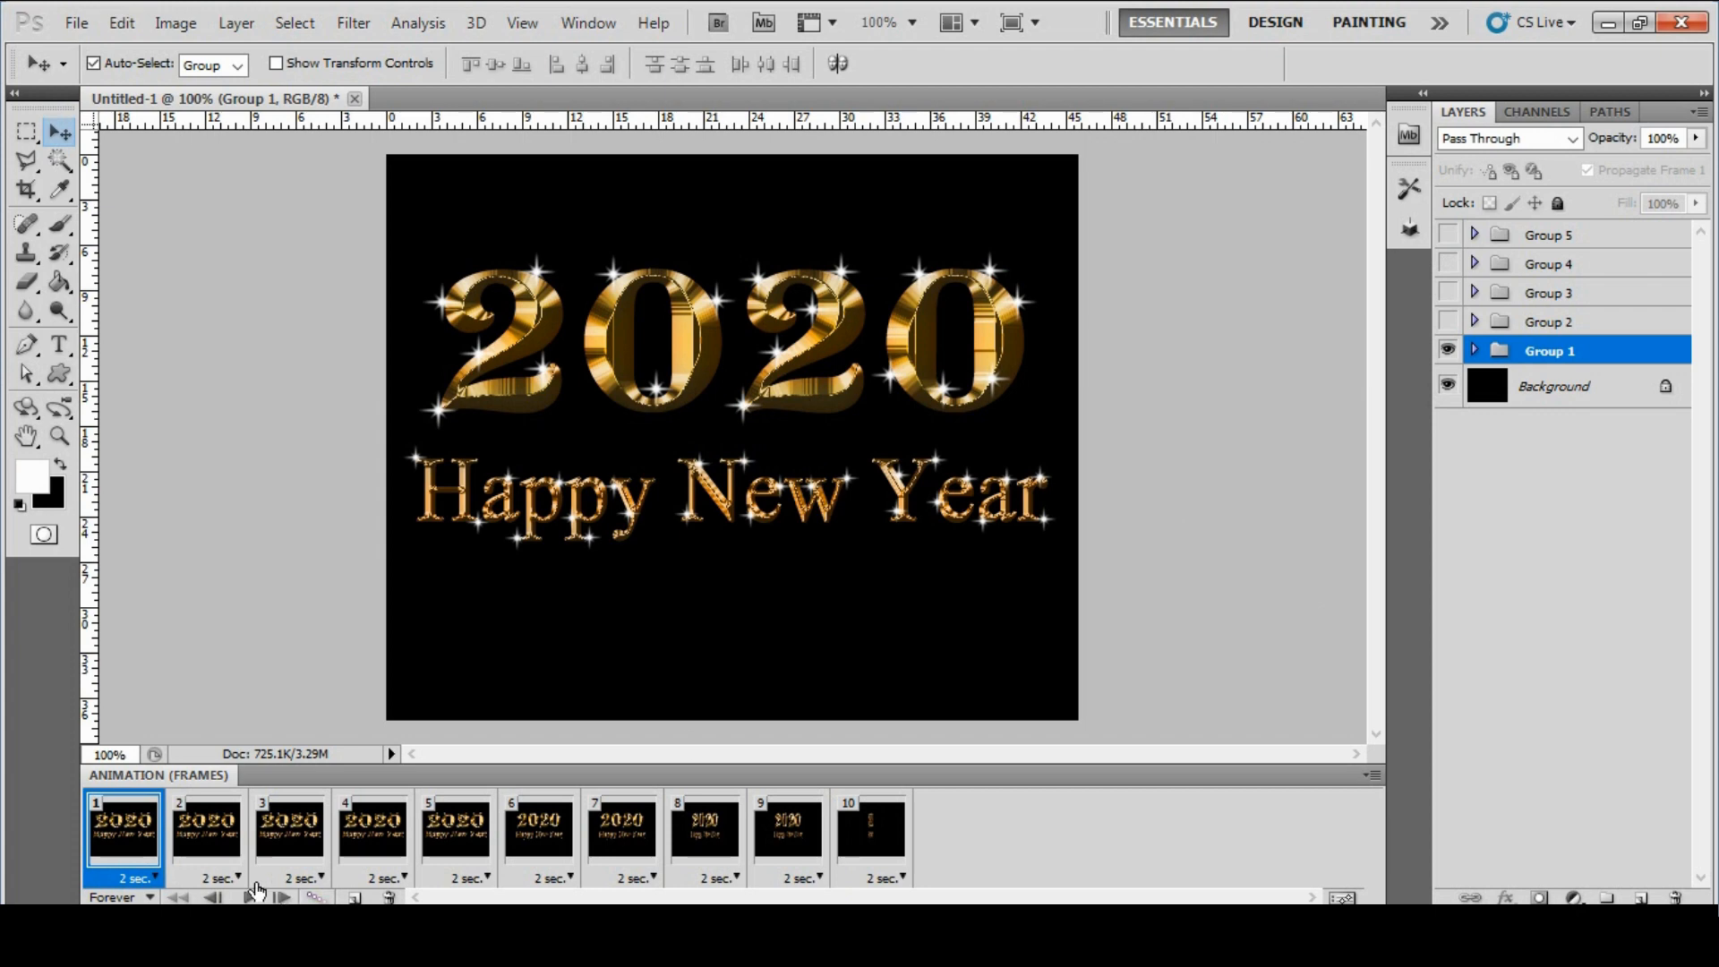
click(1474, 350)
click(195, 839)
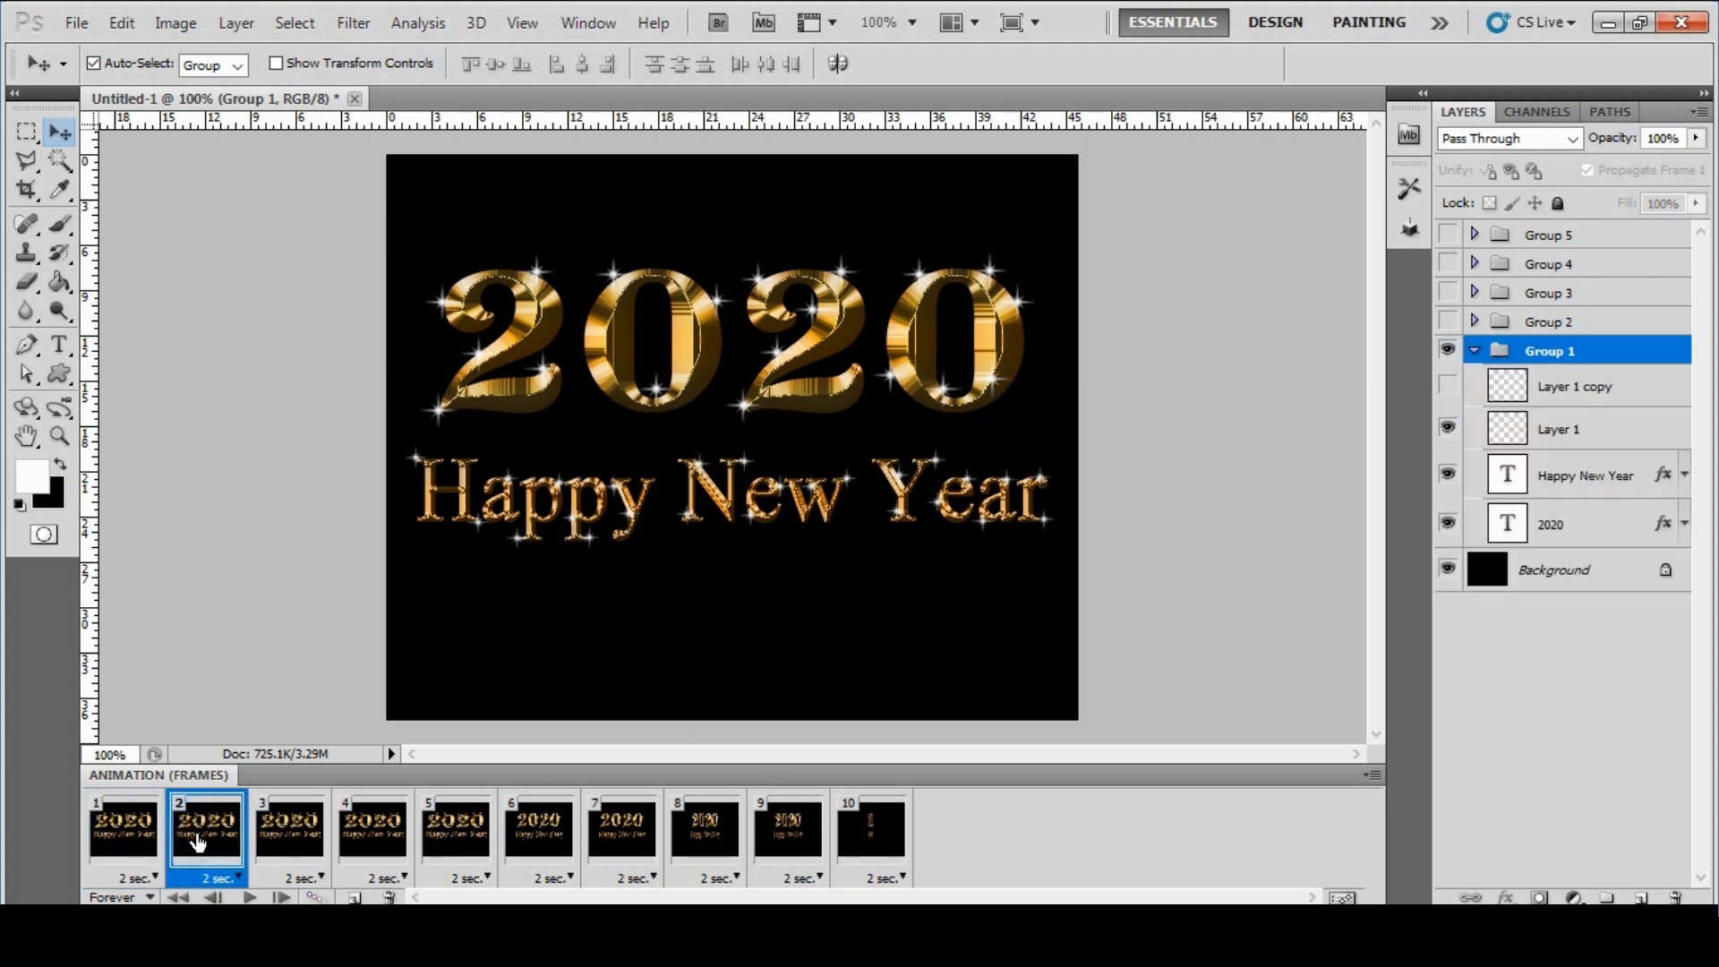
click(309, 838)
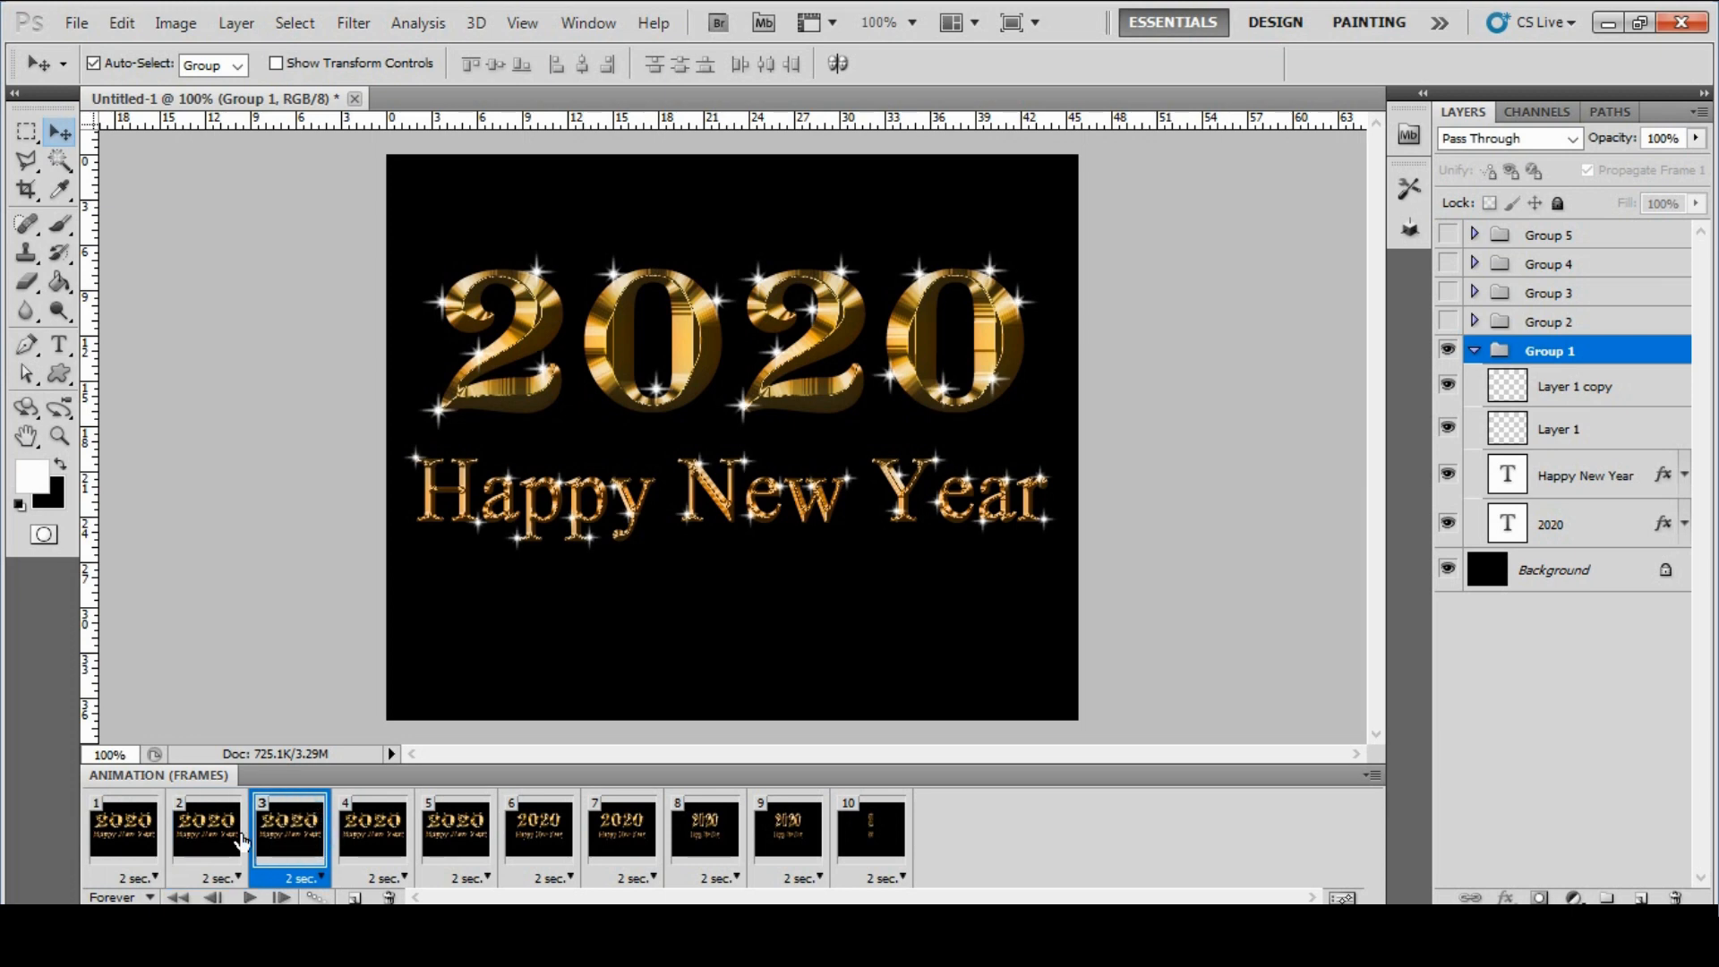
click(143, 839)
click(210, 840)
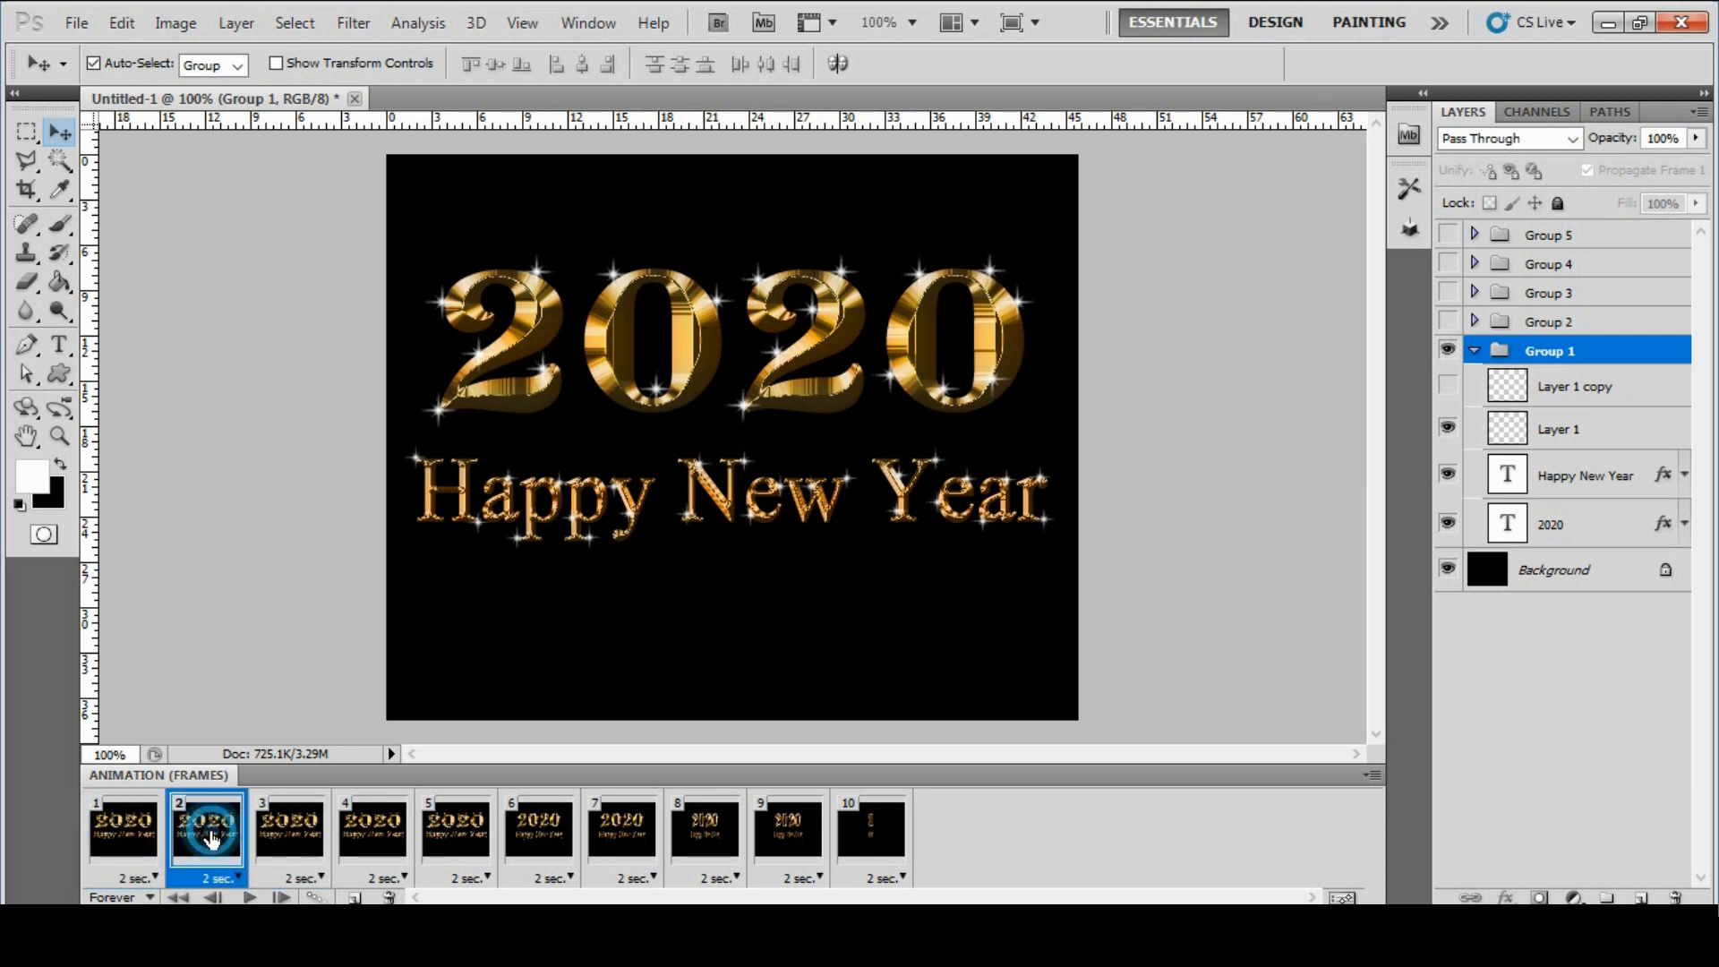
click(285, 842)
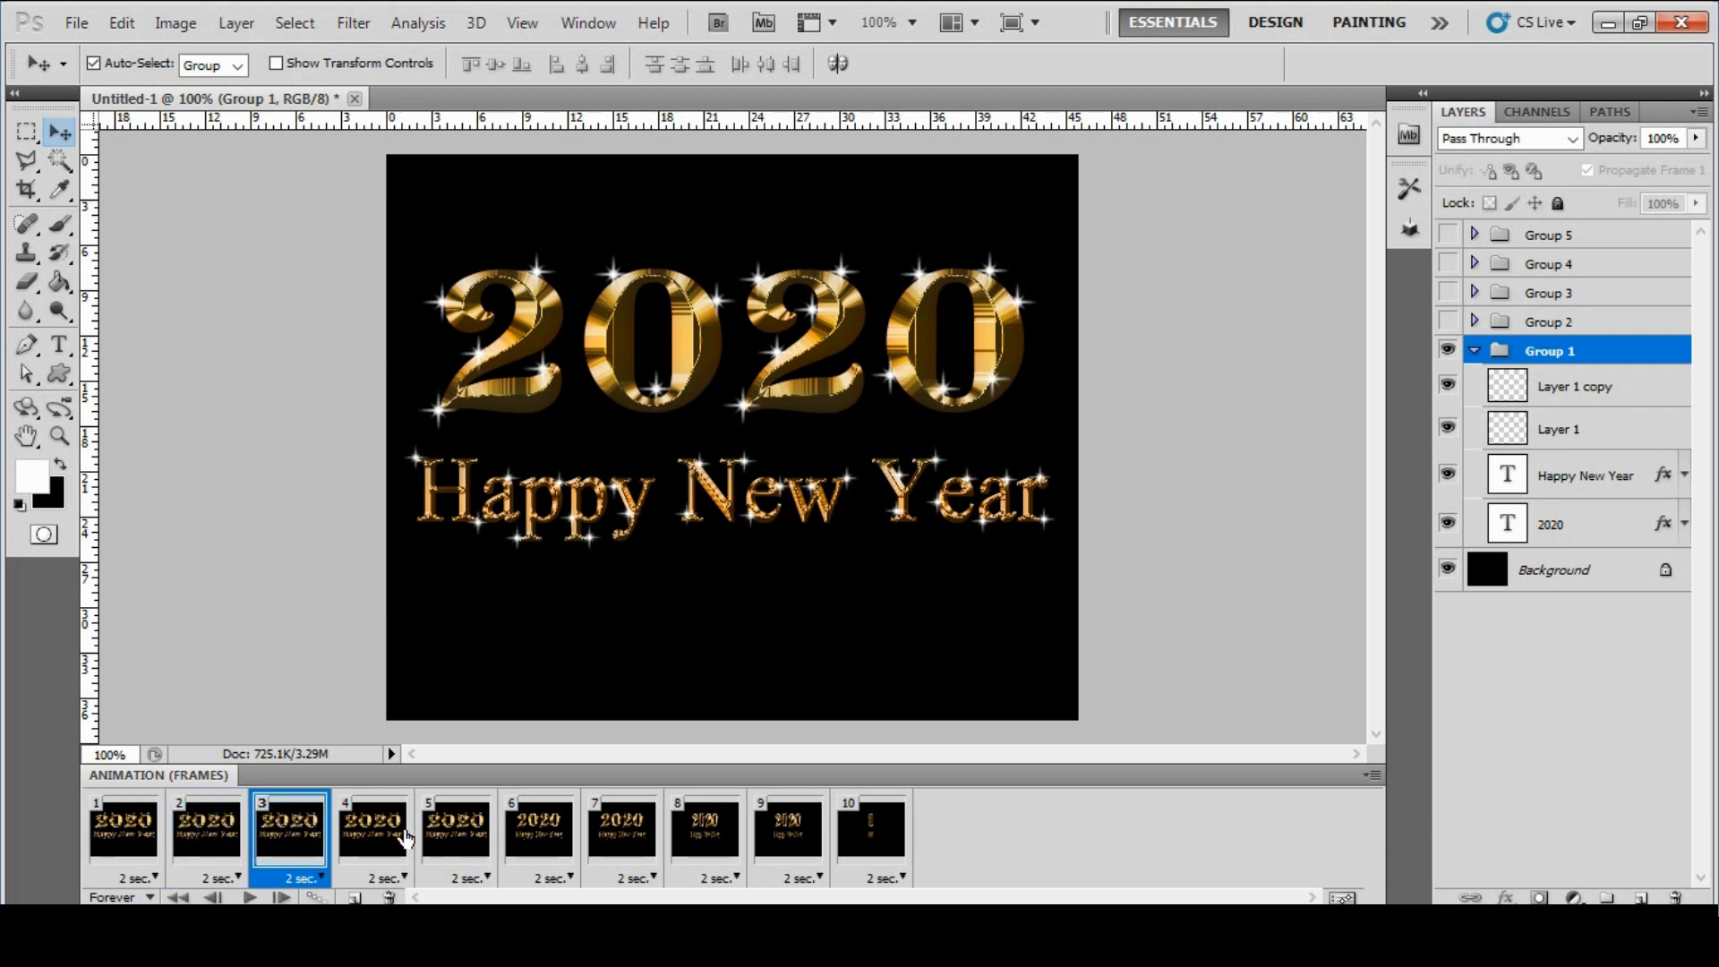
click(385, 840)
click(442, 839)
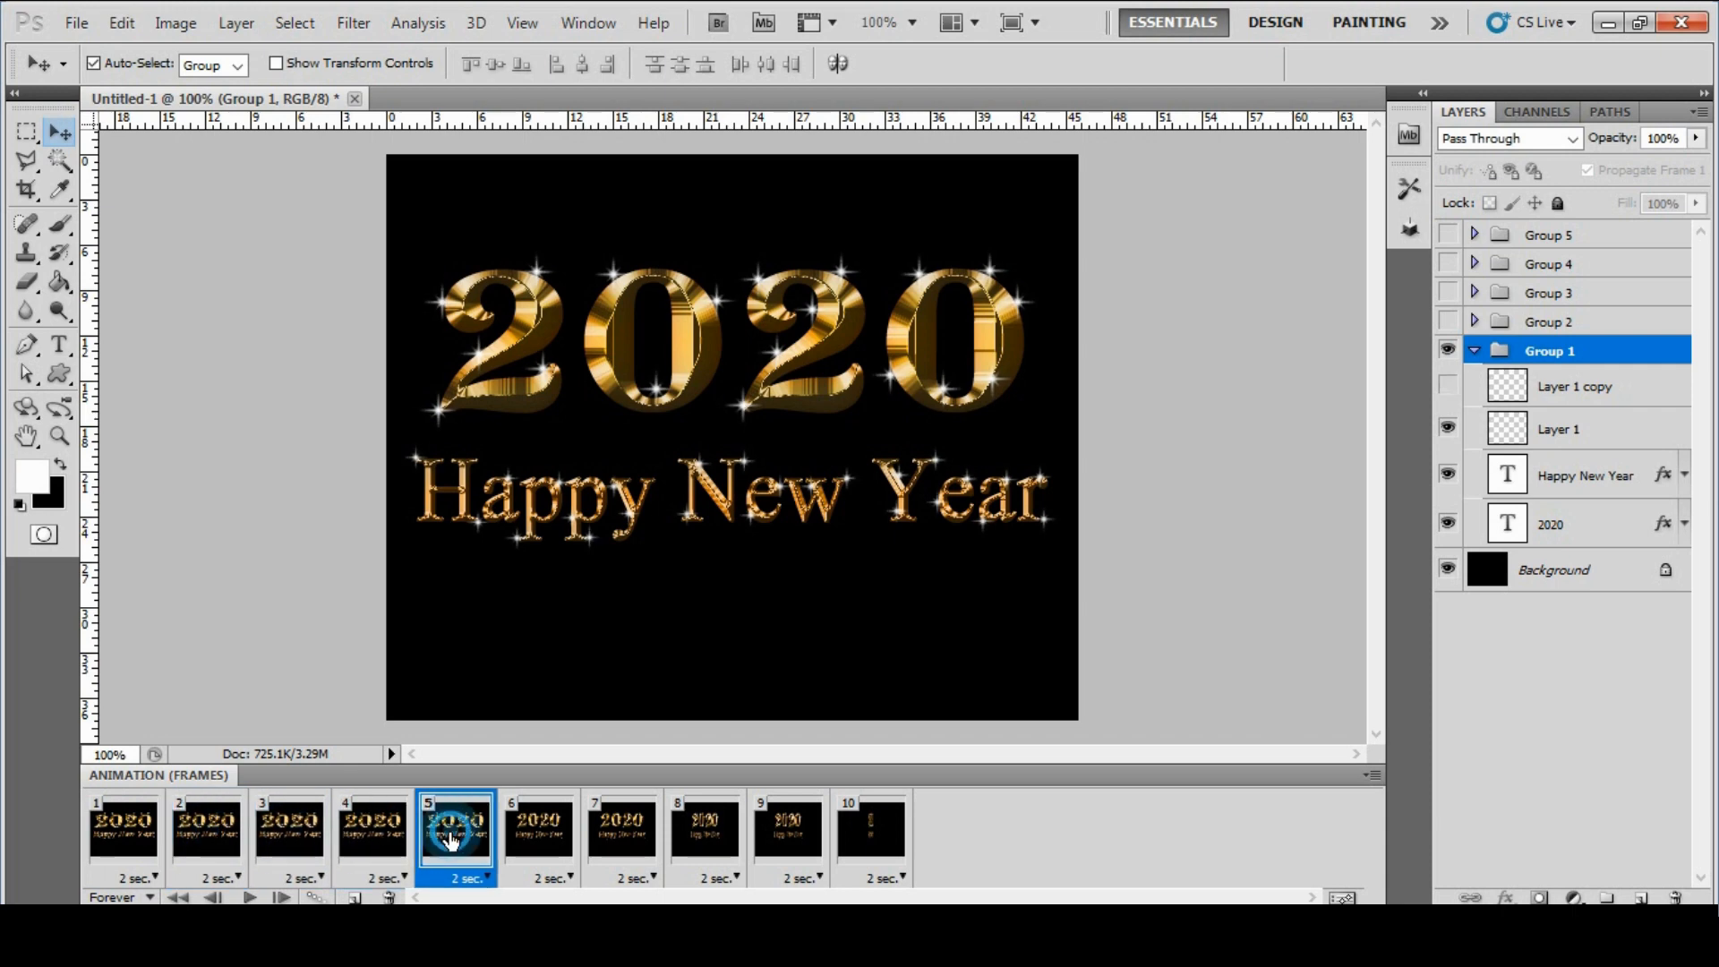
Review frames five to ten with Groups 2, 3 and 4 expanded, comparing the Layer 1 copy visibility between neighbouring frames.
click(540, 835)
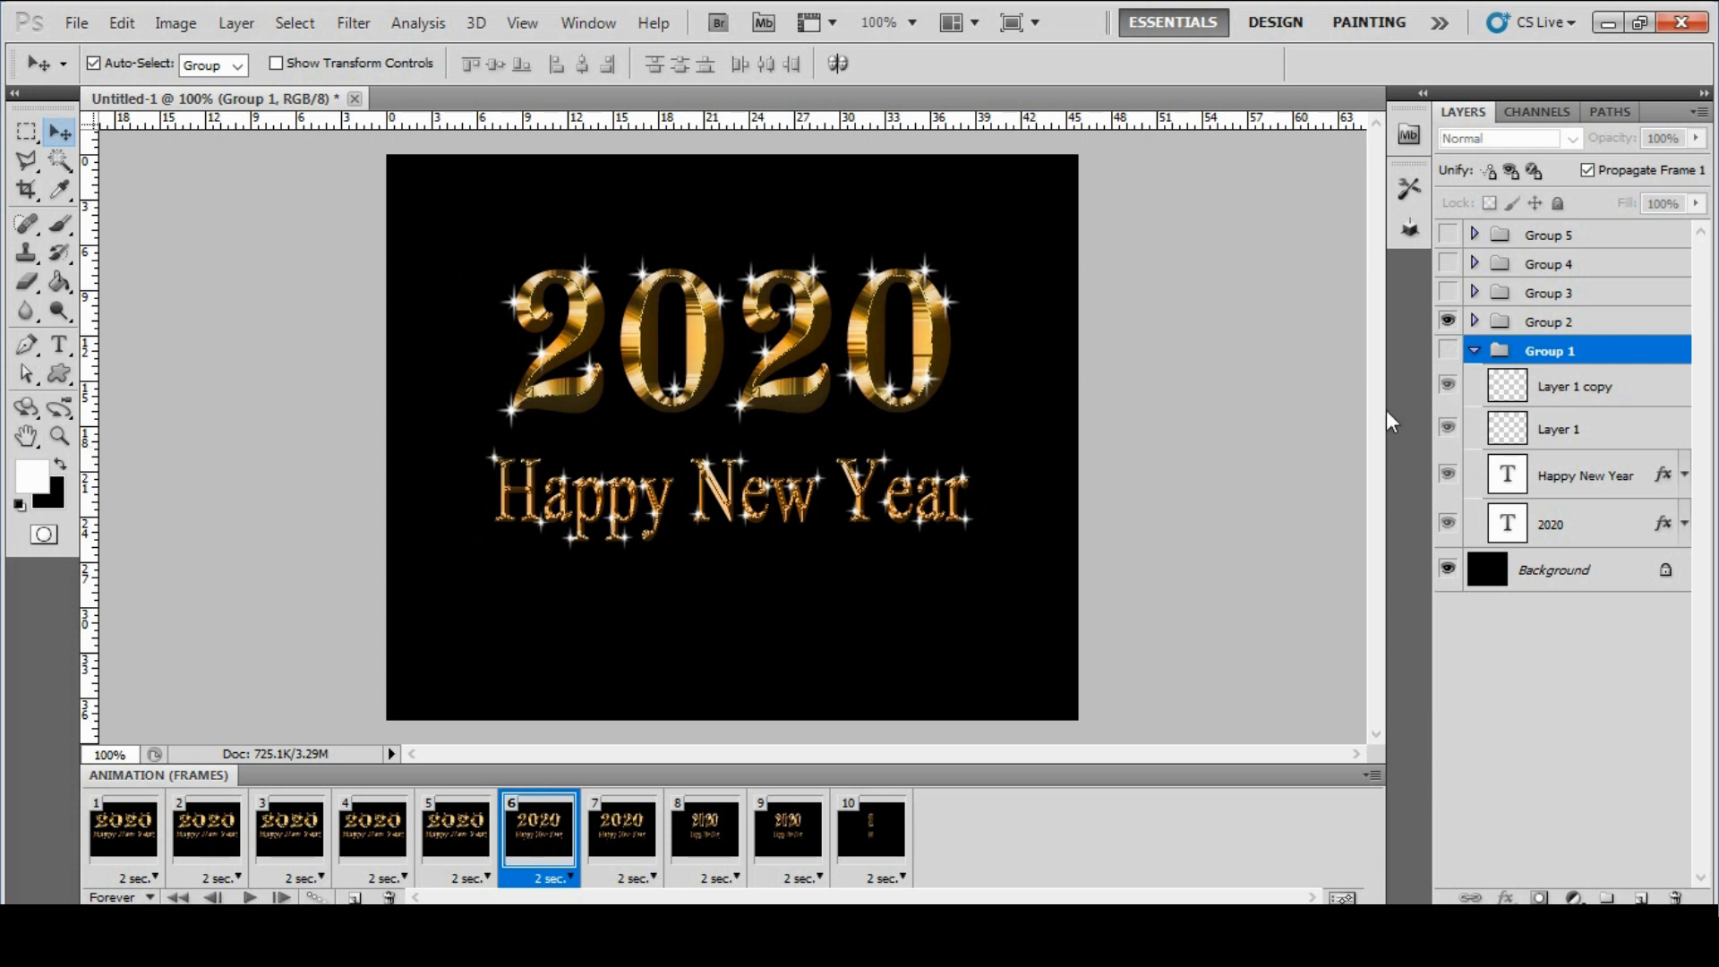
click(1475, 322)
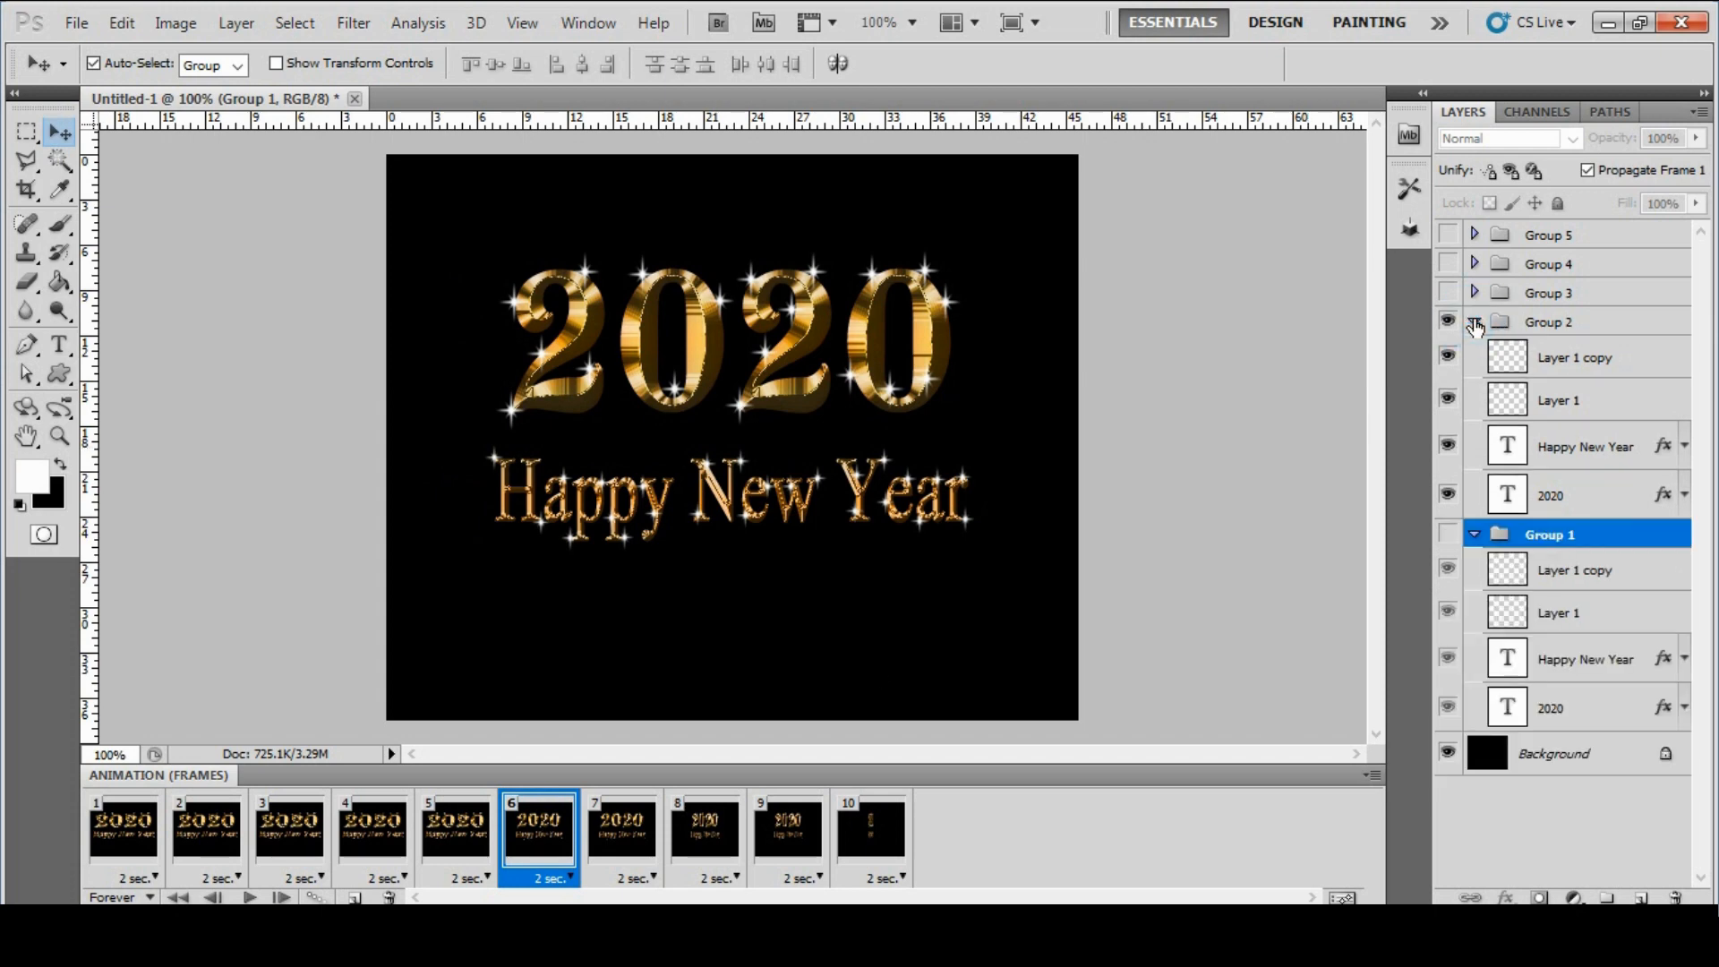
click(1475, 534)
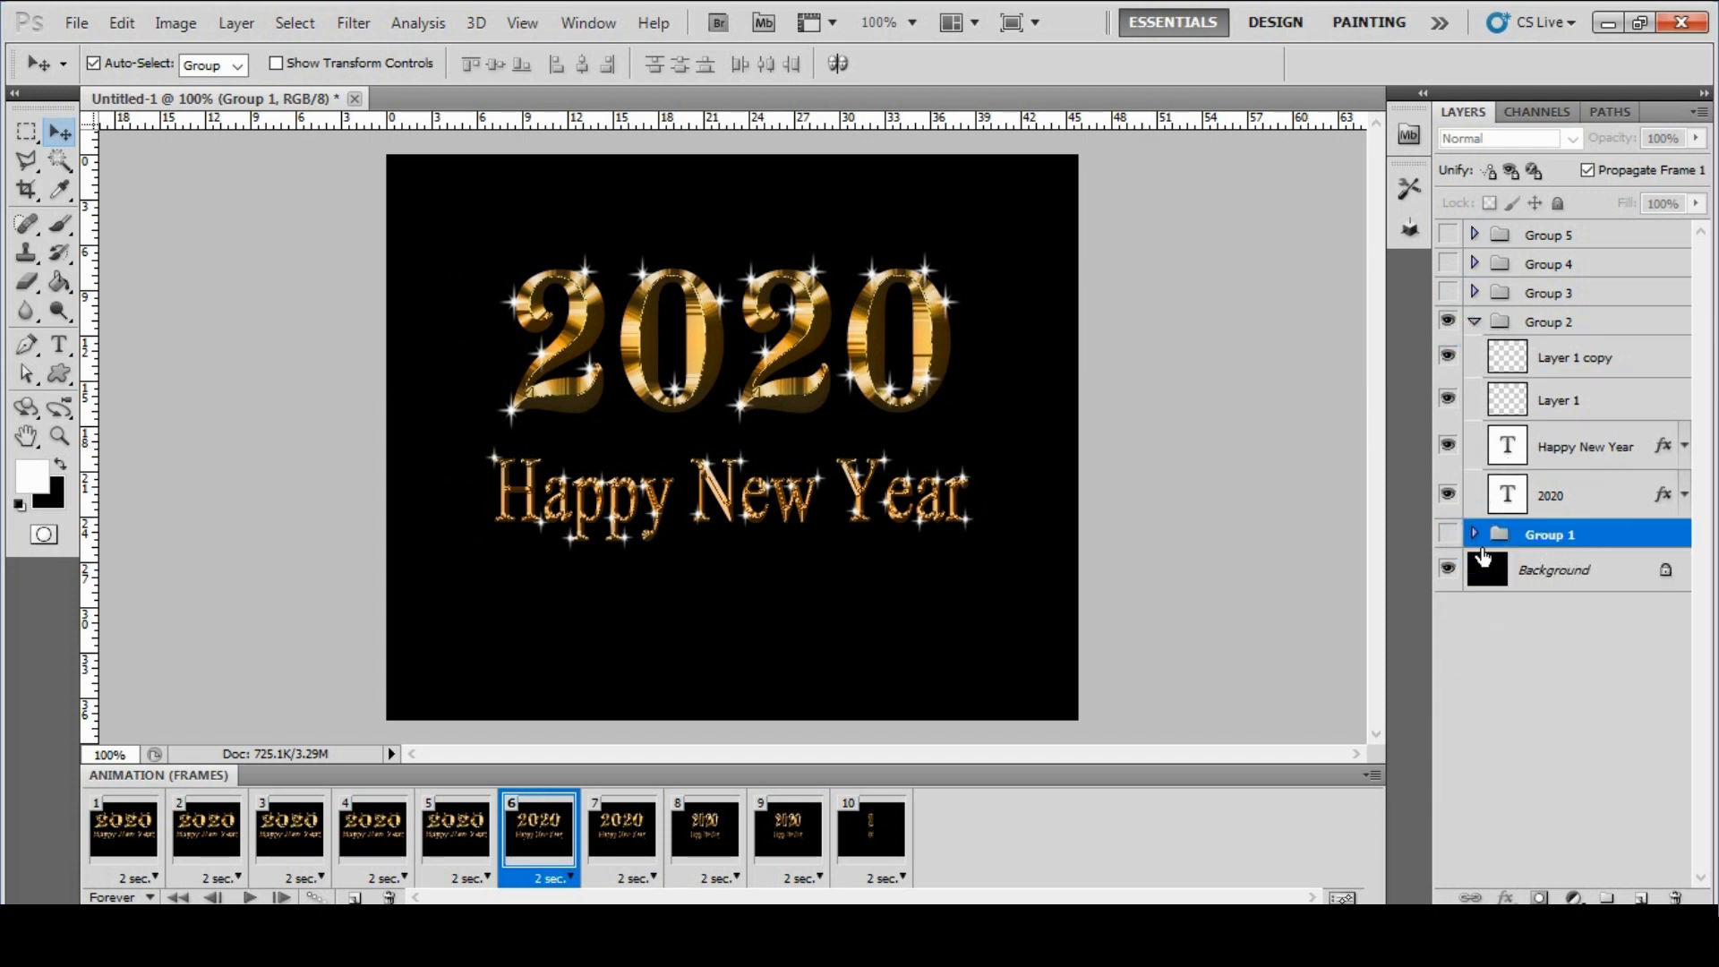
click(461, 840)
click(541, 836)
click(622, 842)
click(716, 841)
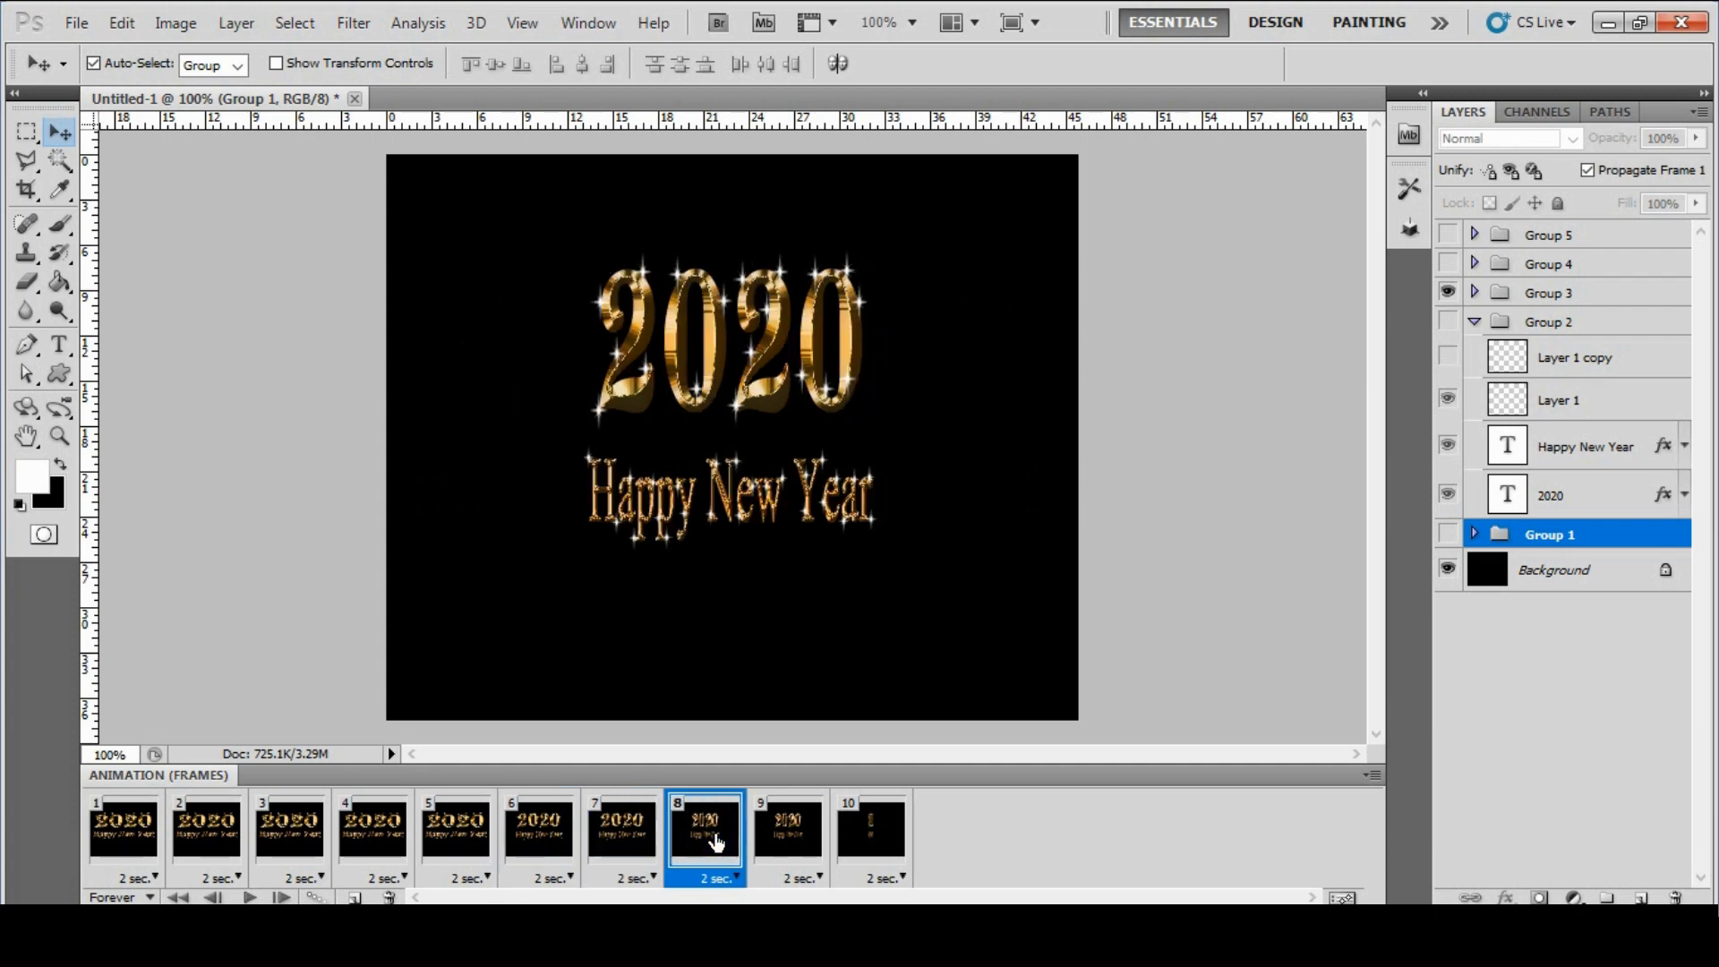
click(1474, 293)
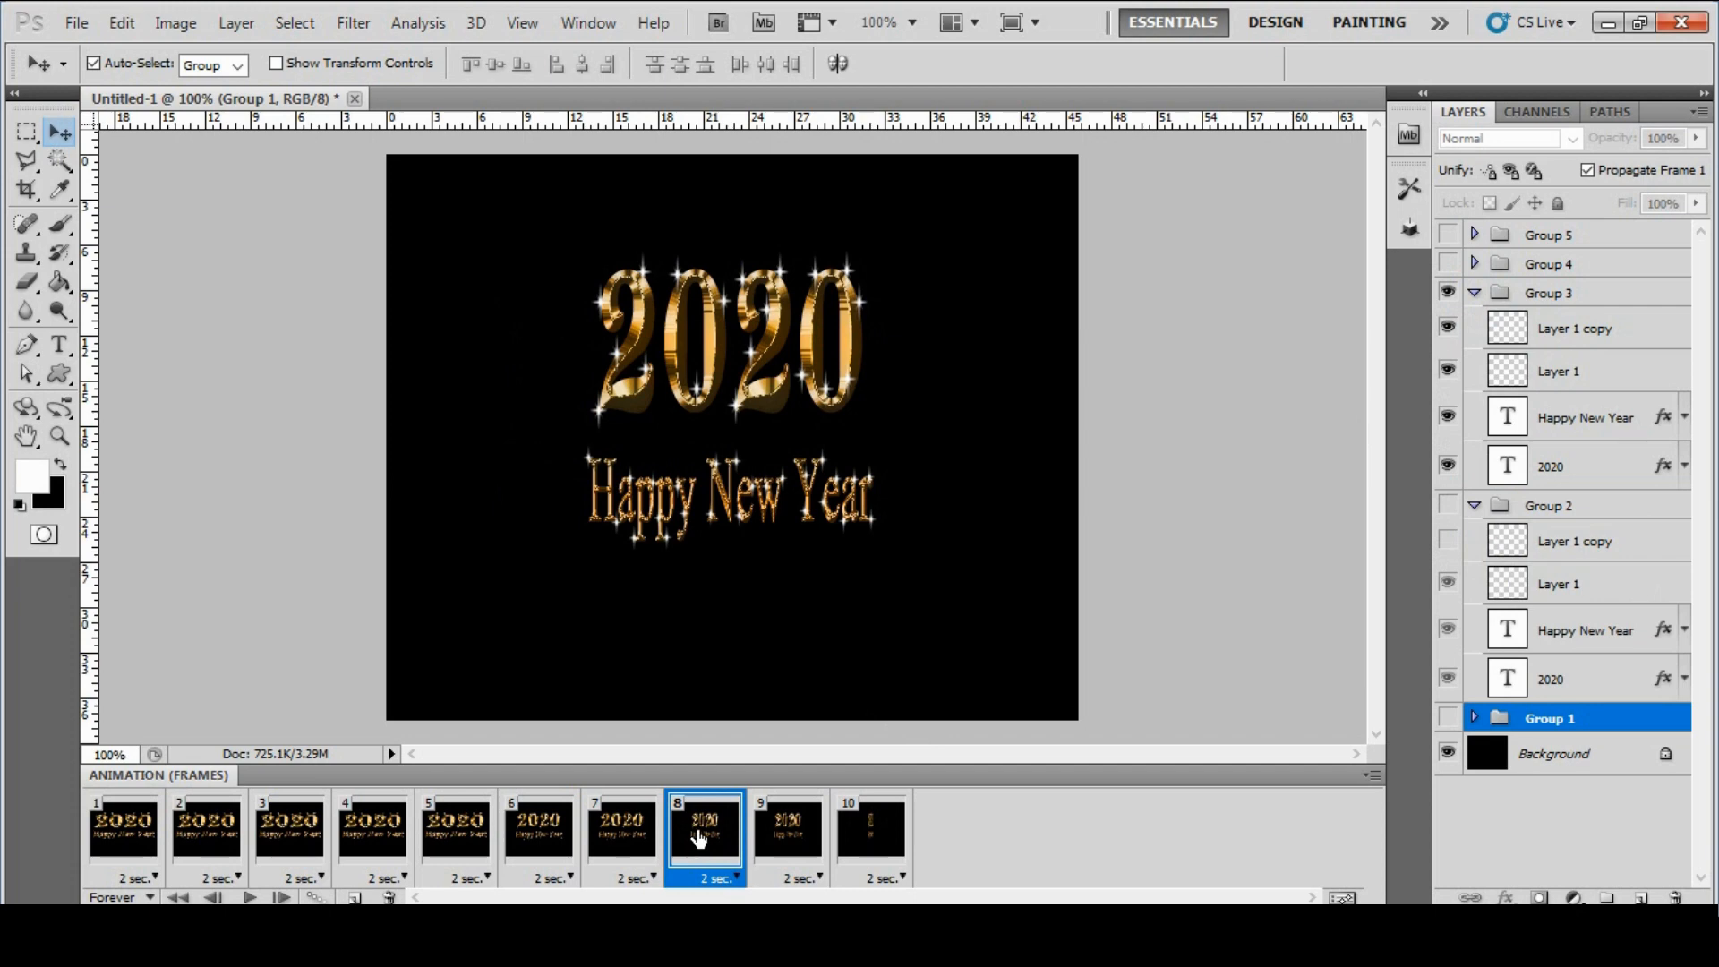
click(792, 831)
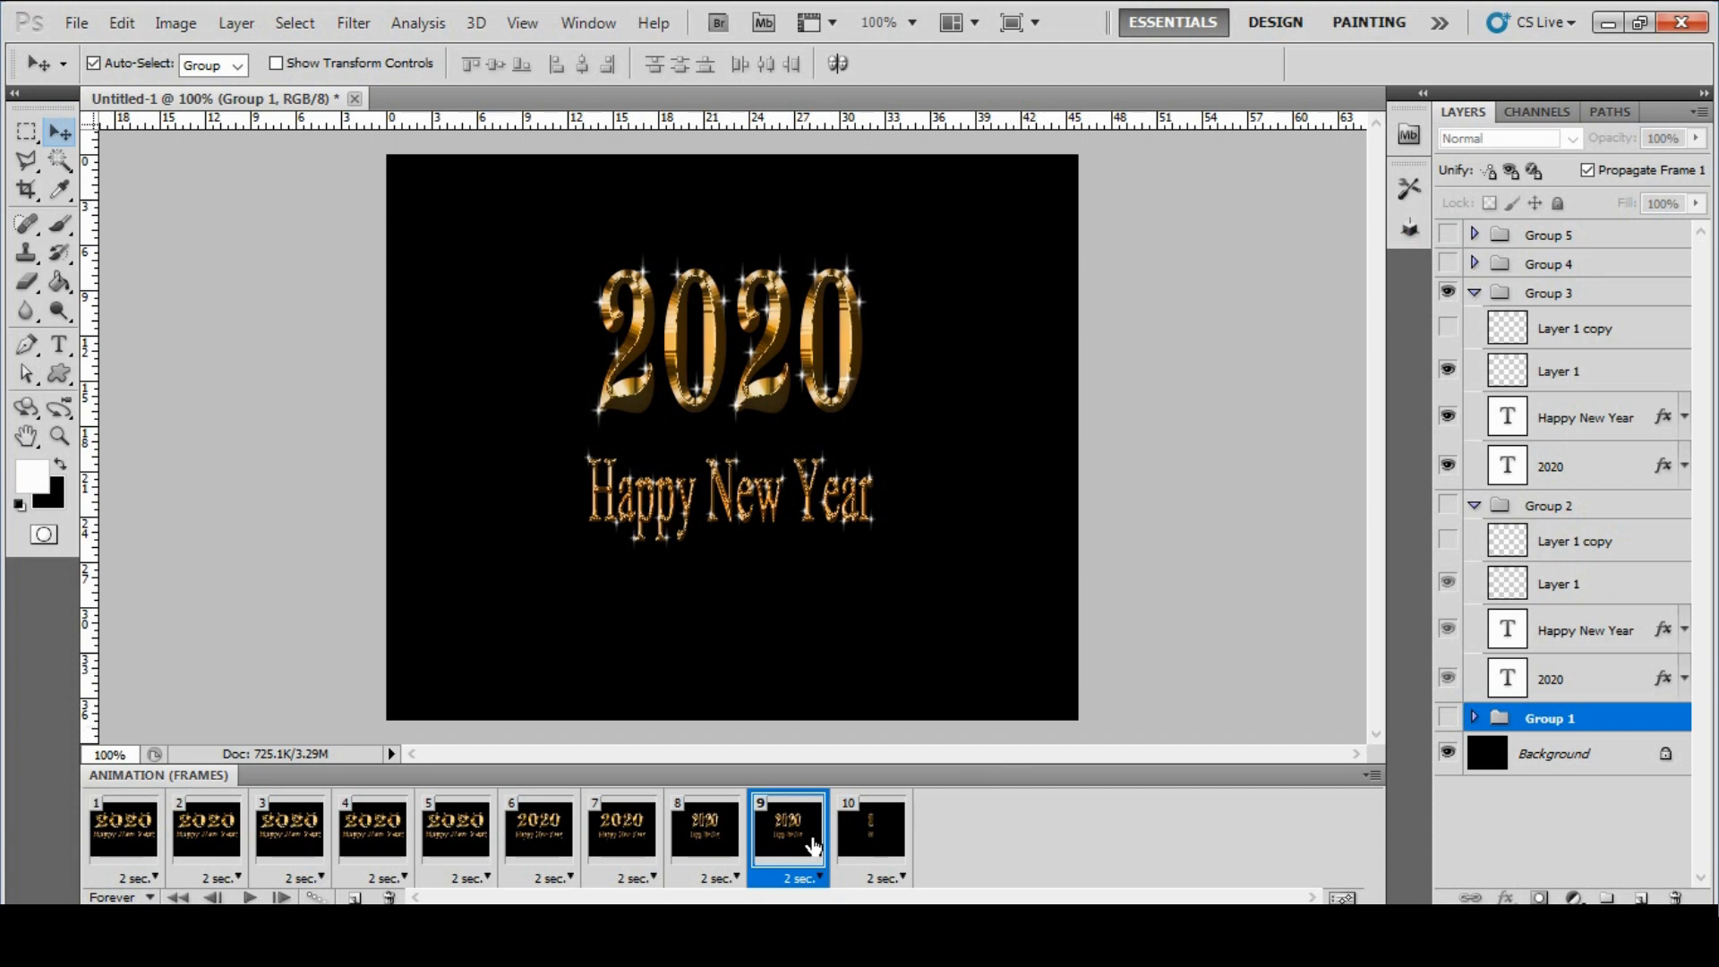
click(697, 828)
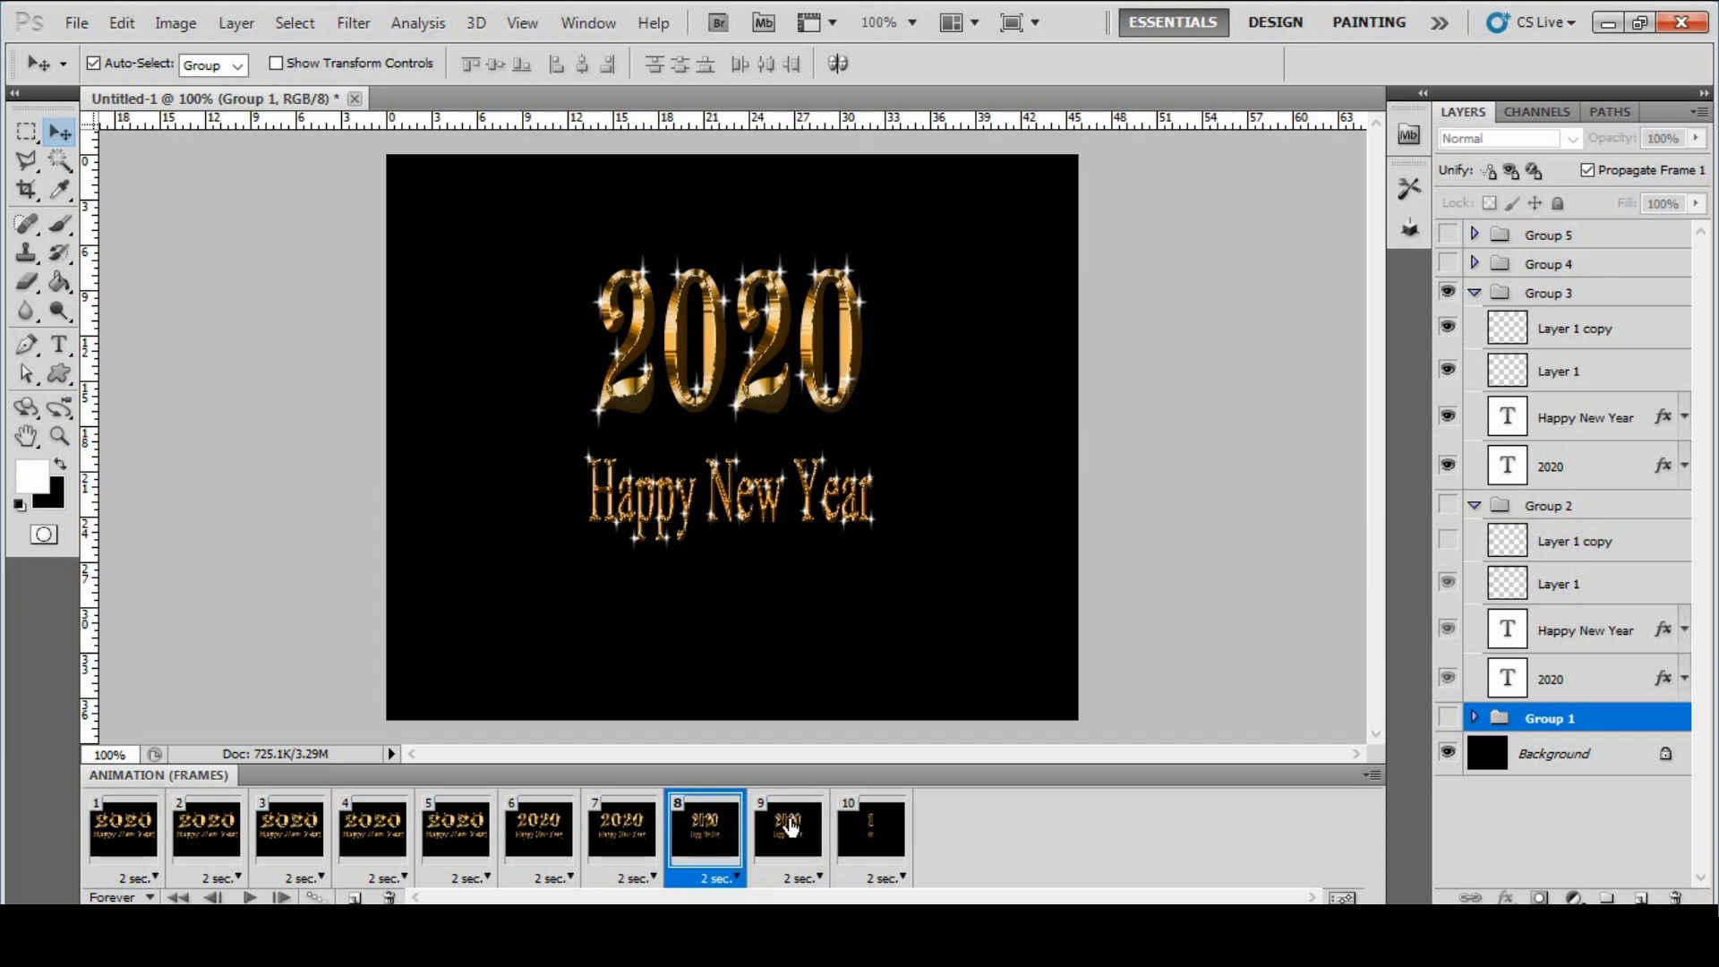
click(788, 826)
click(873, 829)
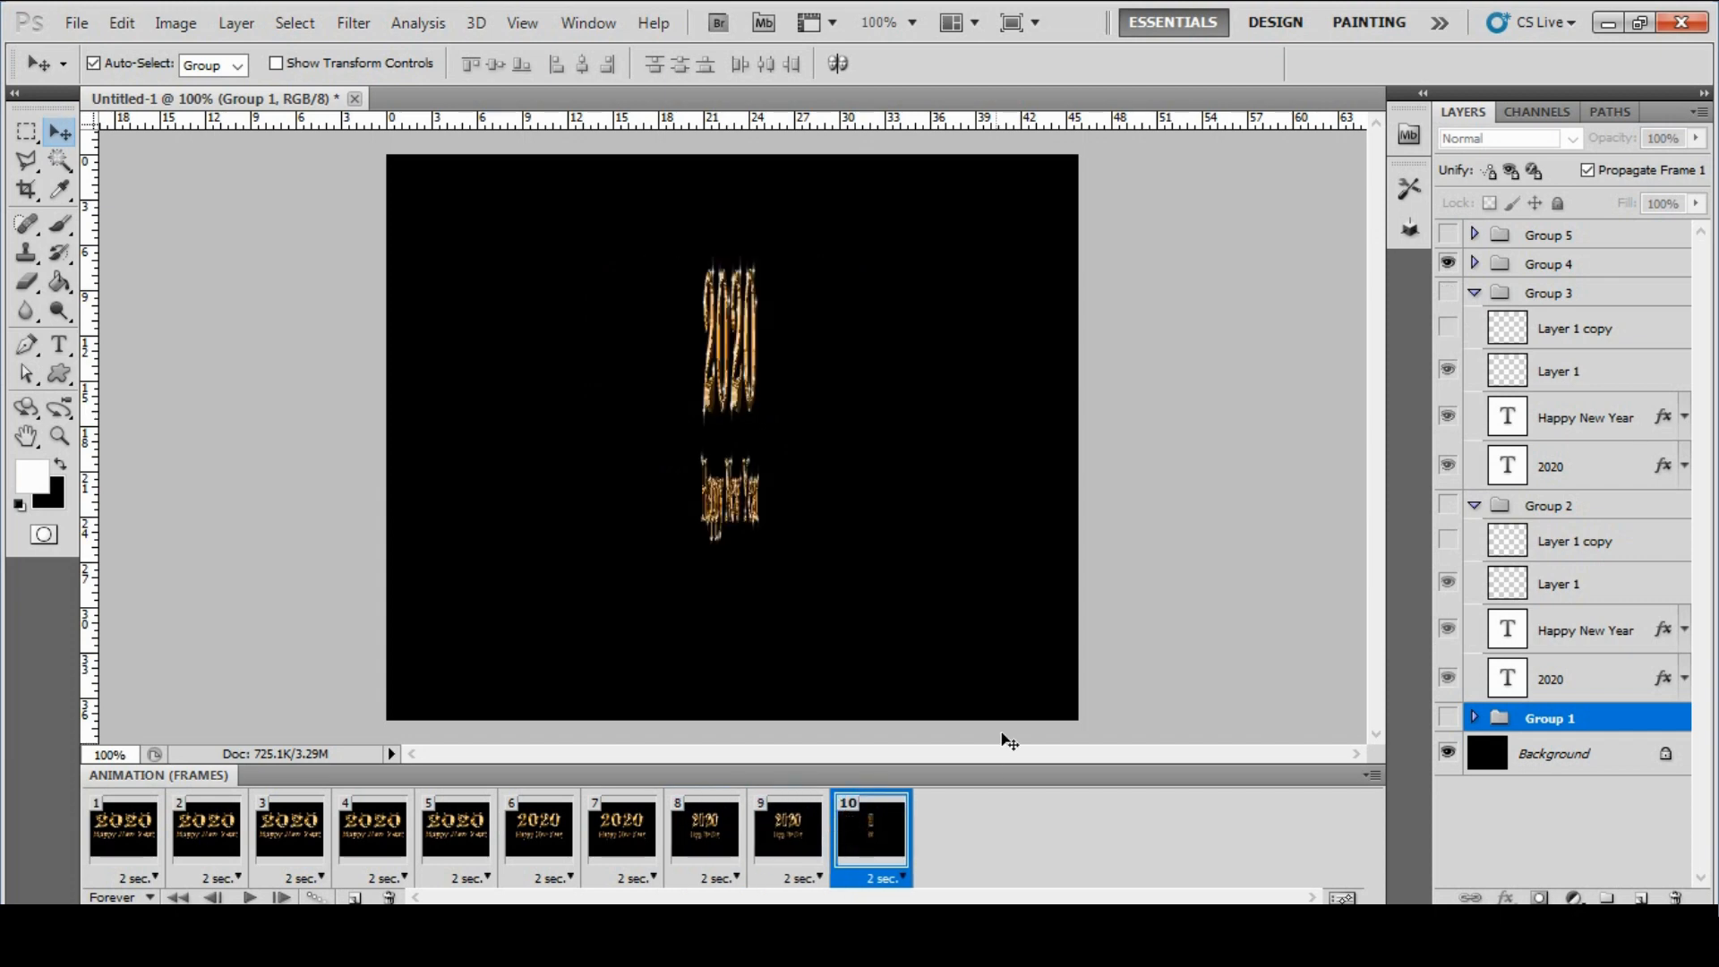
click(1474, 265)
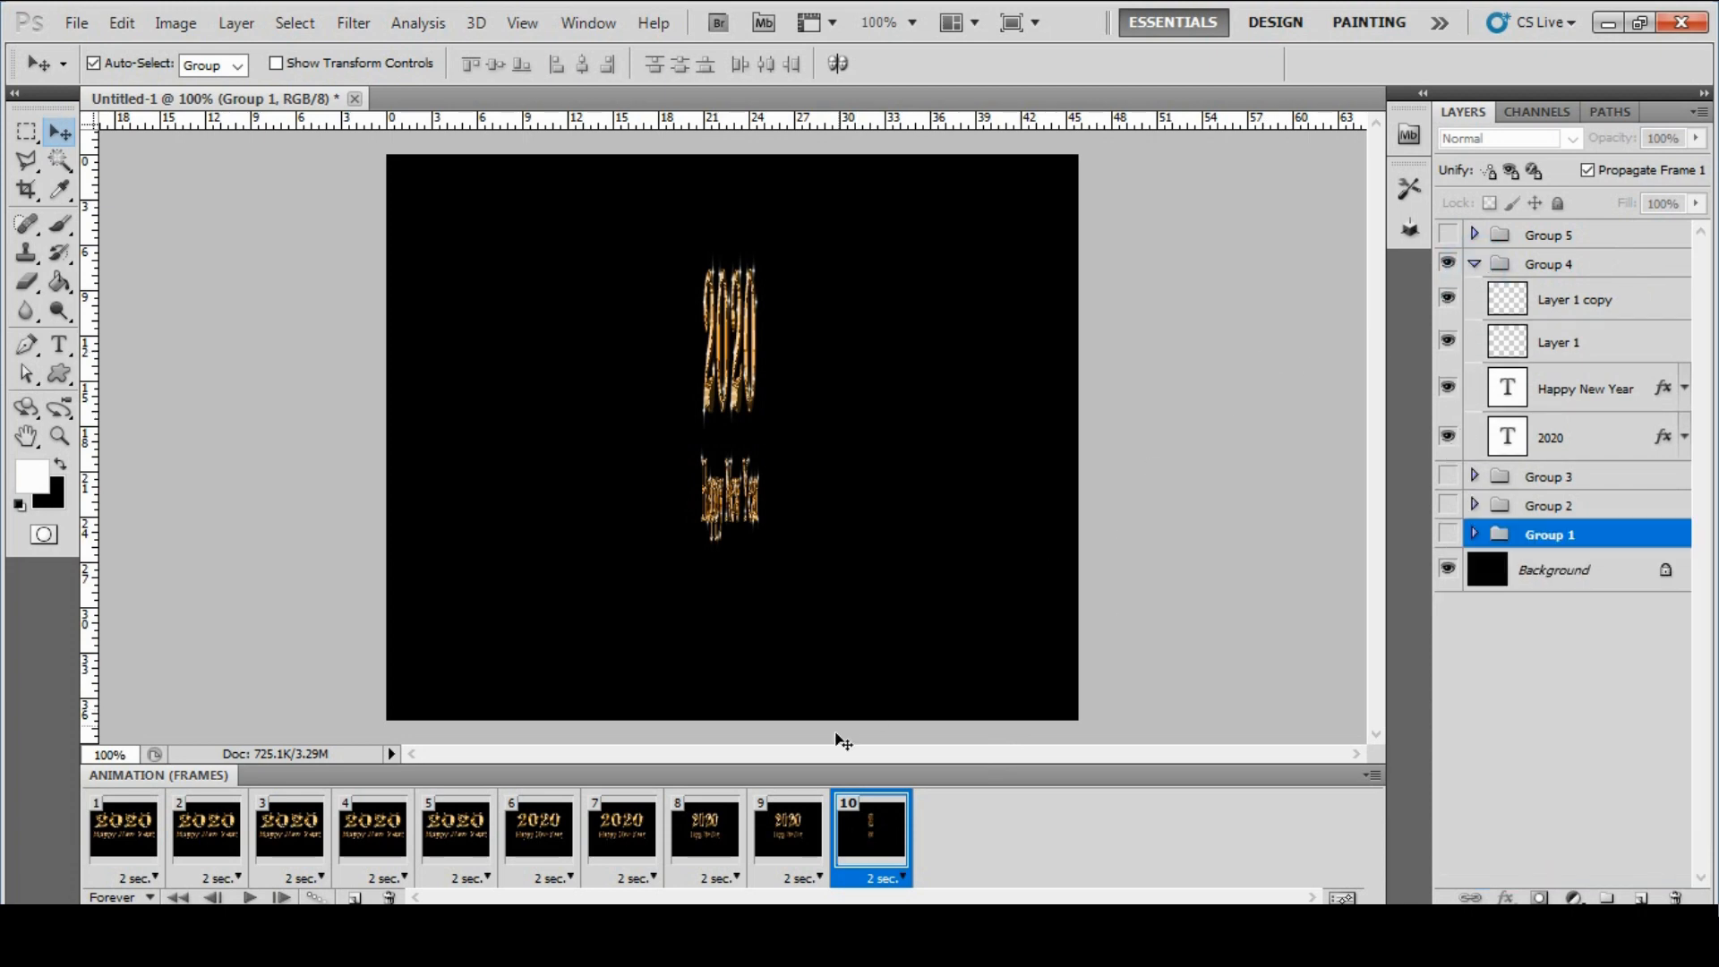
click(789, 832)
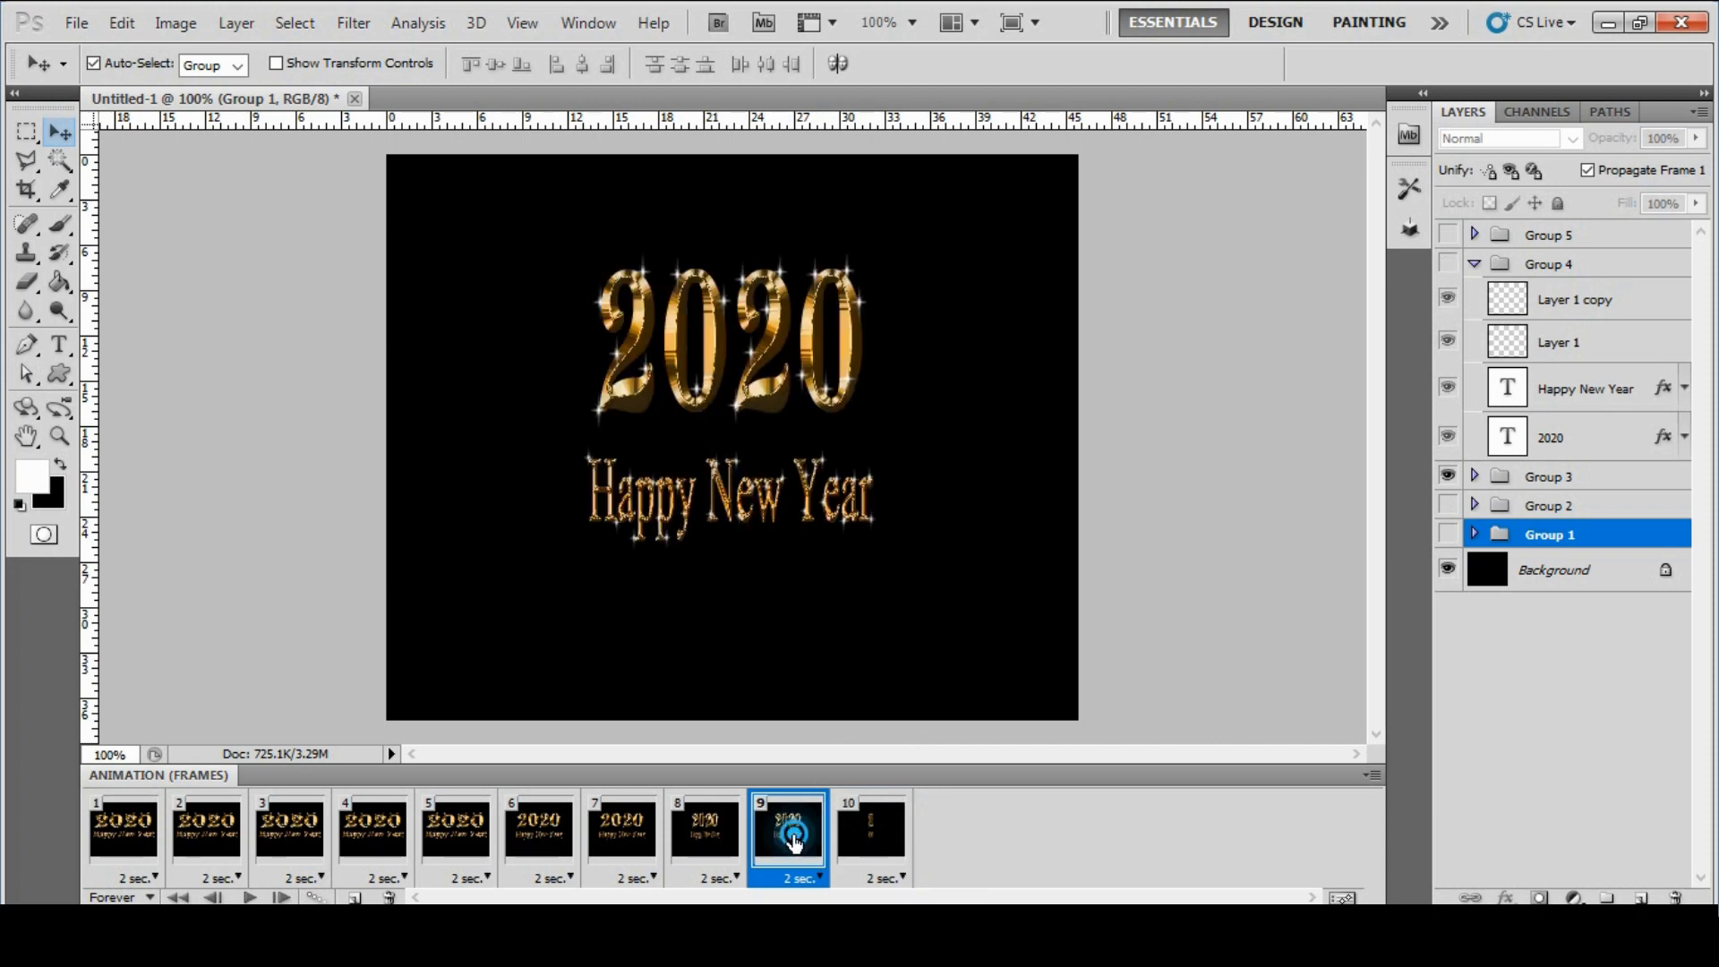
Add an eleventh frame after frame ten that shows Group 5 instead of Group 4, with Group 4's Layer 1 copy hidden.
click(877, 842)
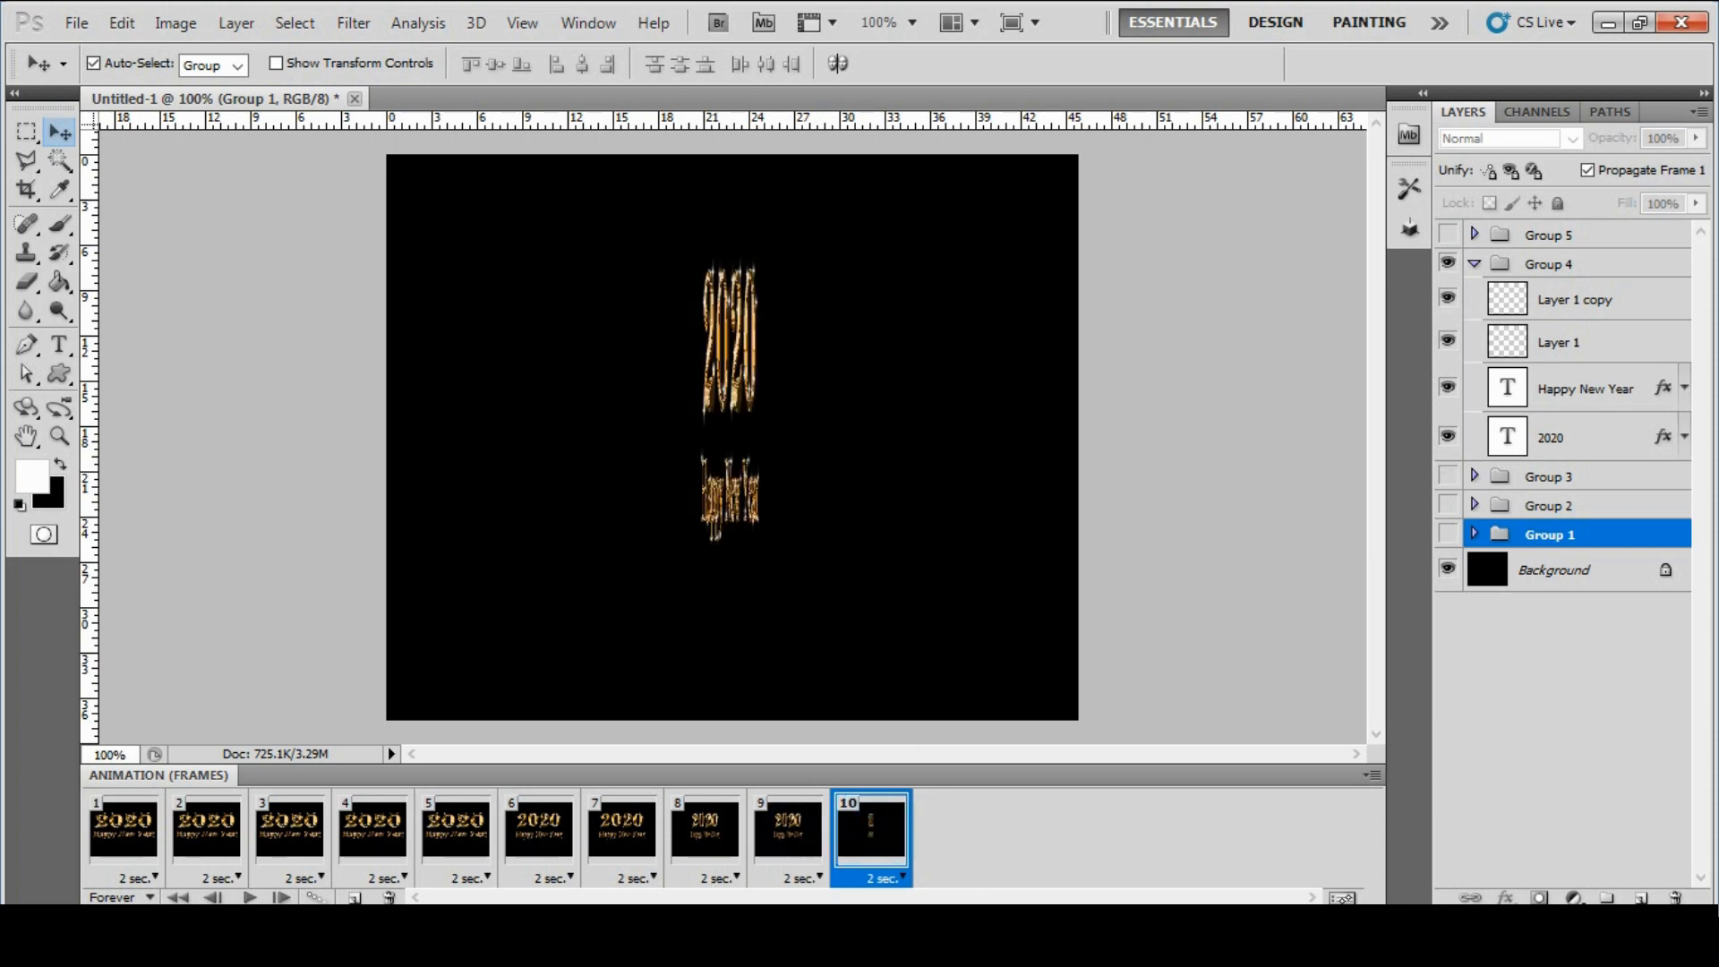
click(1447, 298)
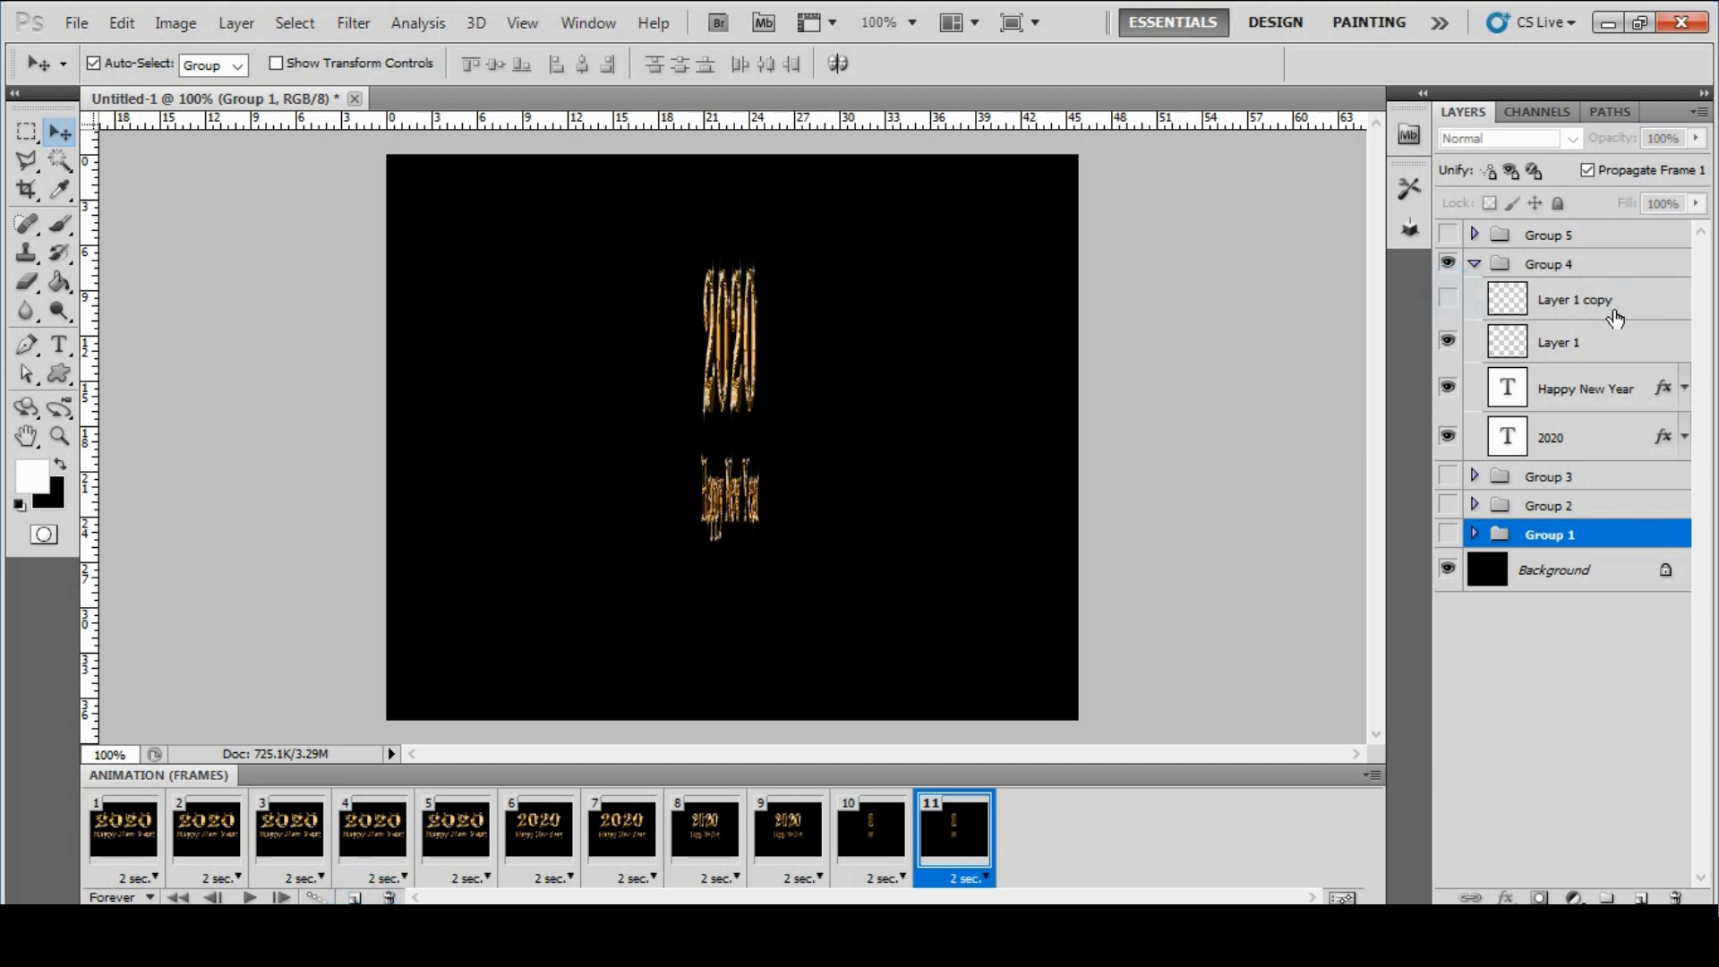
click(1474, 266)
click(1448, 234)
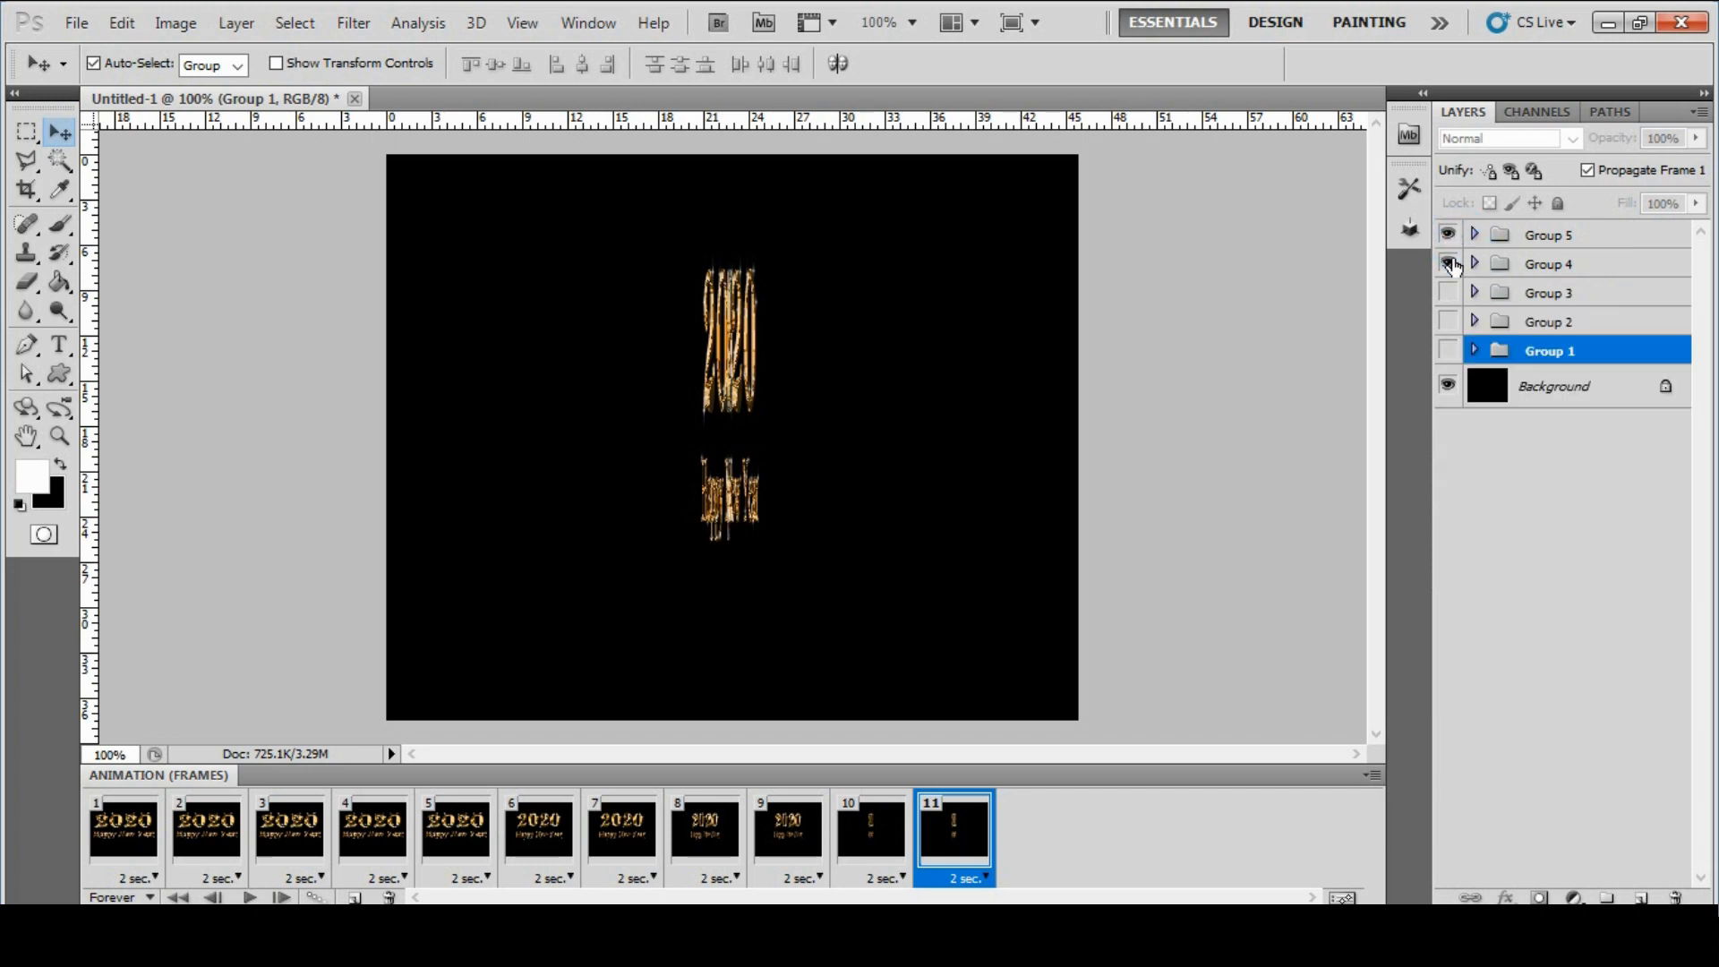
click(1447, 264)
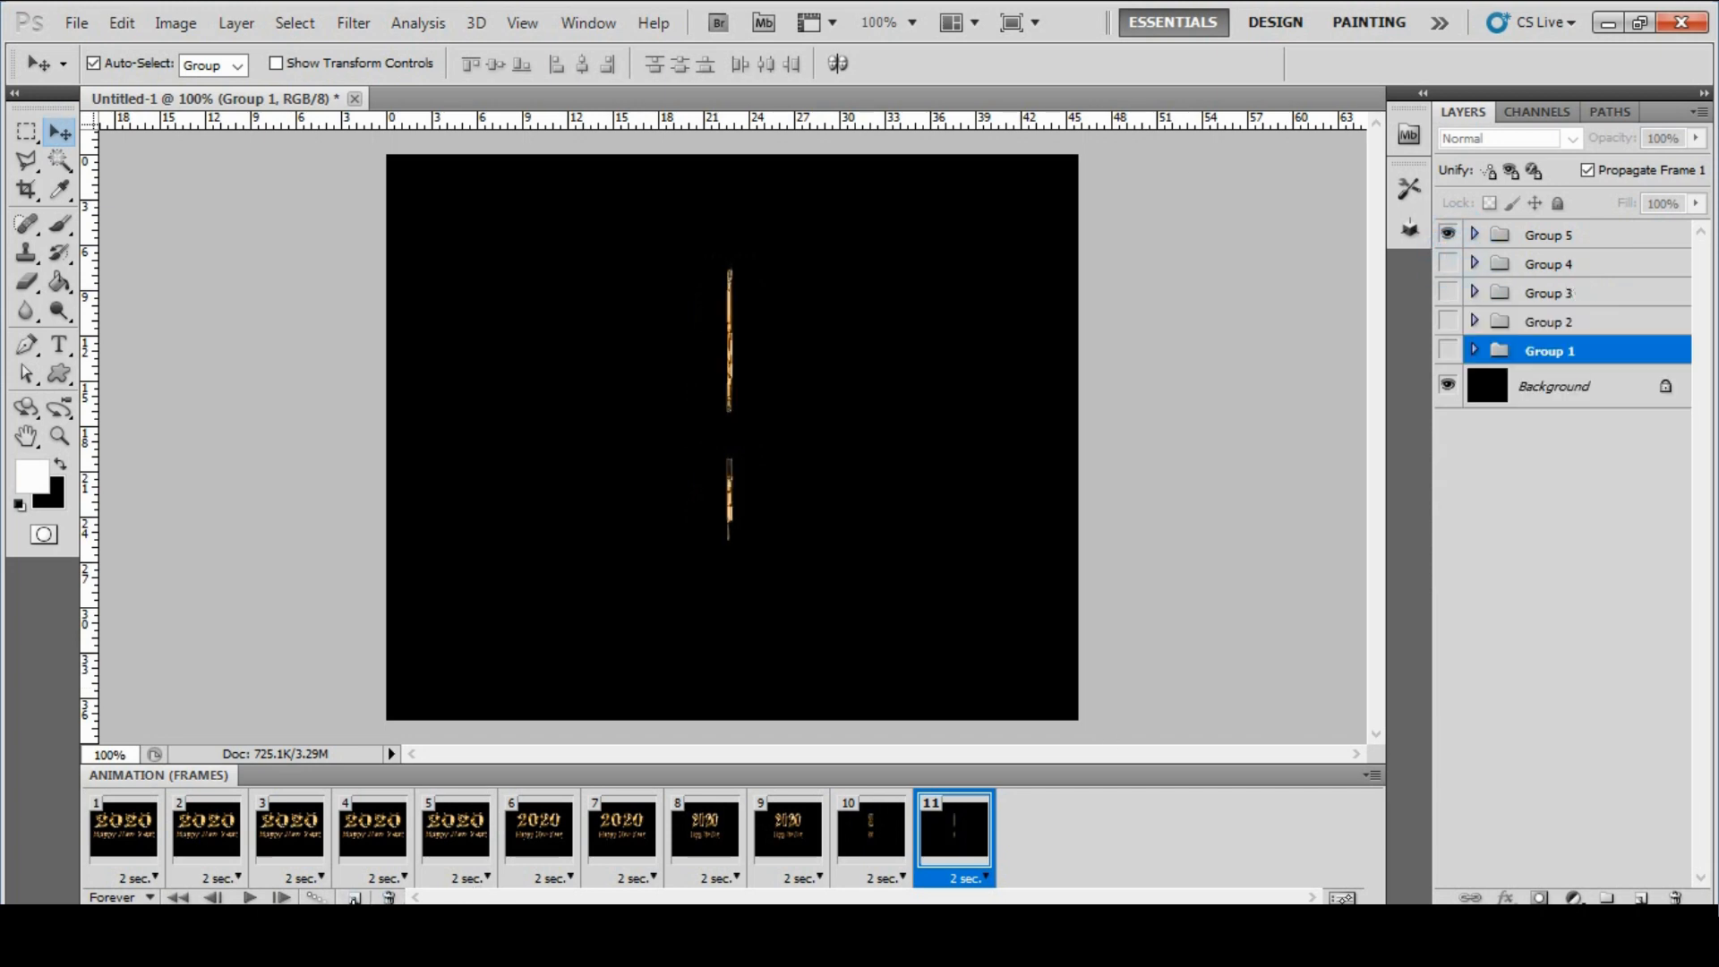
Add a twelfth frame with Group 5's Layer 1 copy hidden, and leave Group 5 collapsed.
click(355, 897)
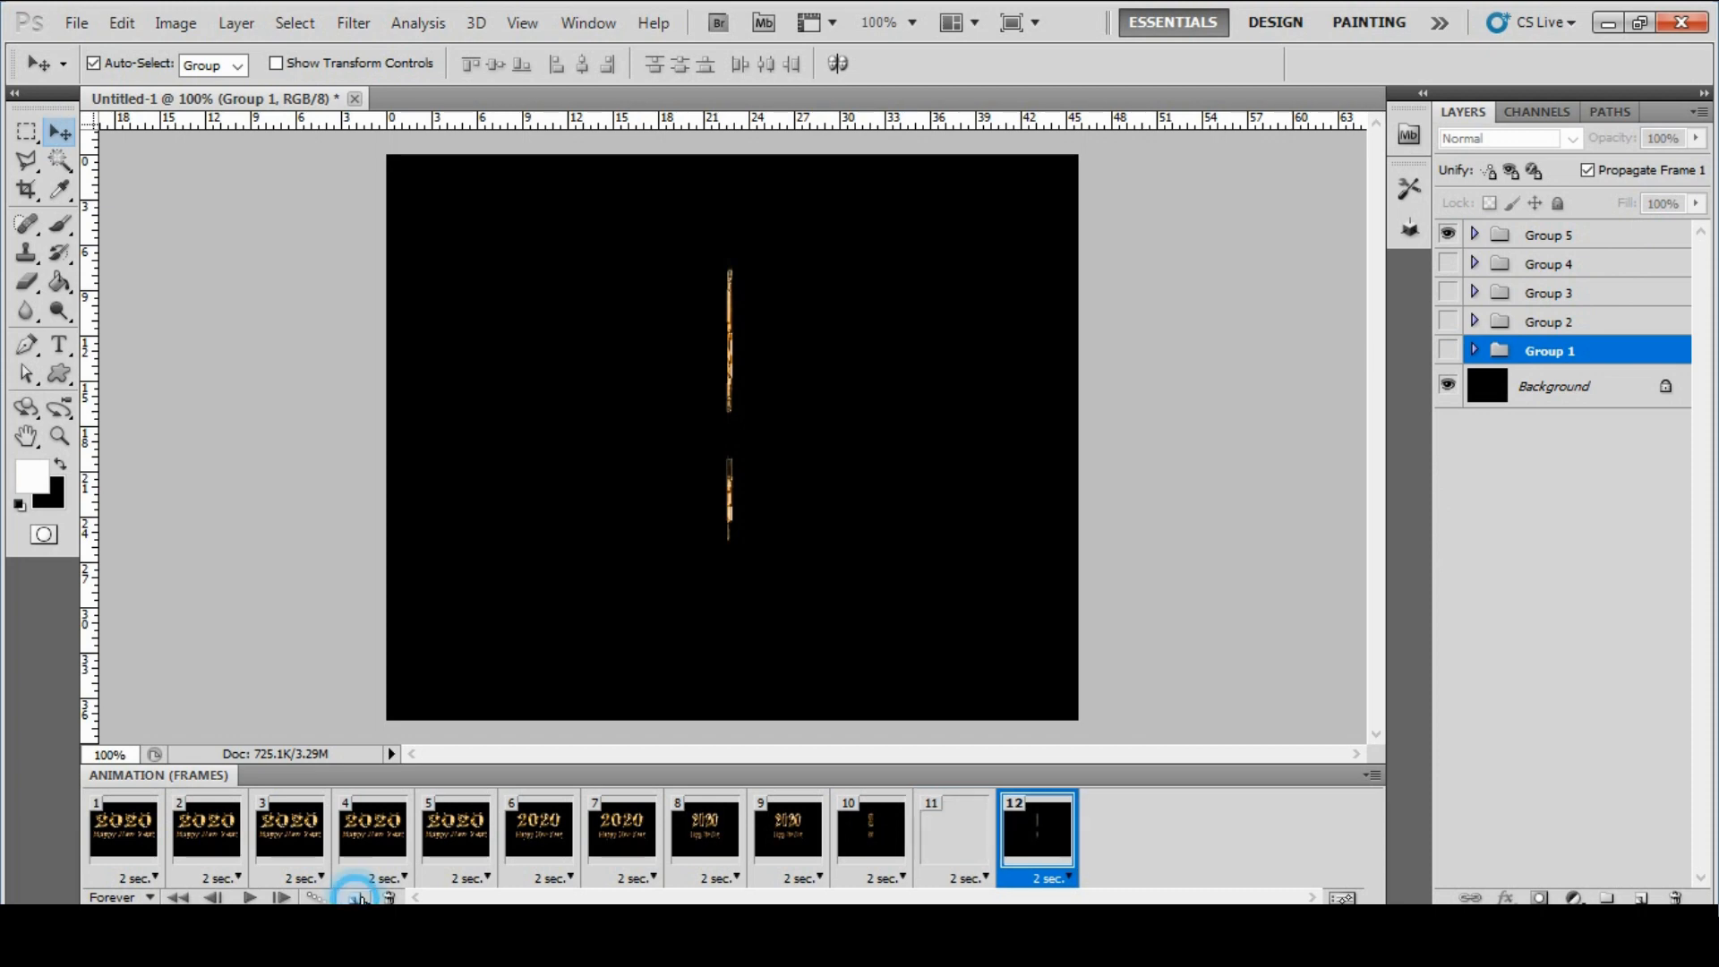
click(1473, 234)
click(1448, 270)
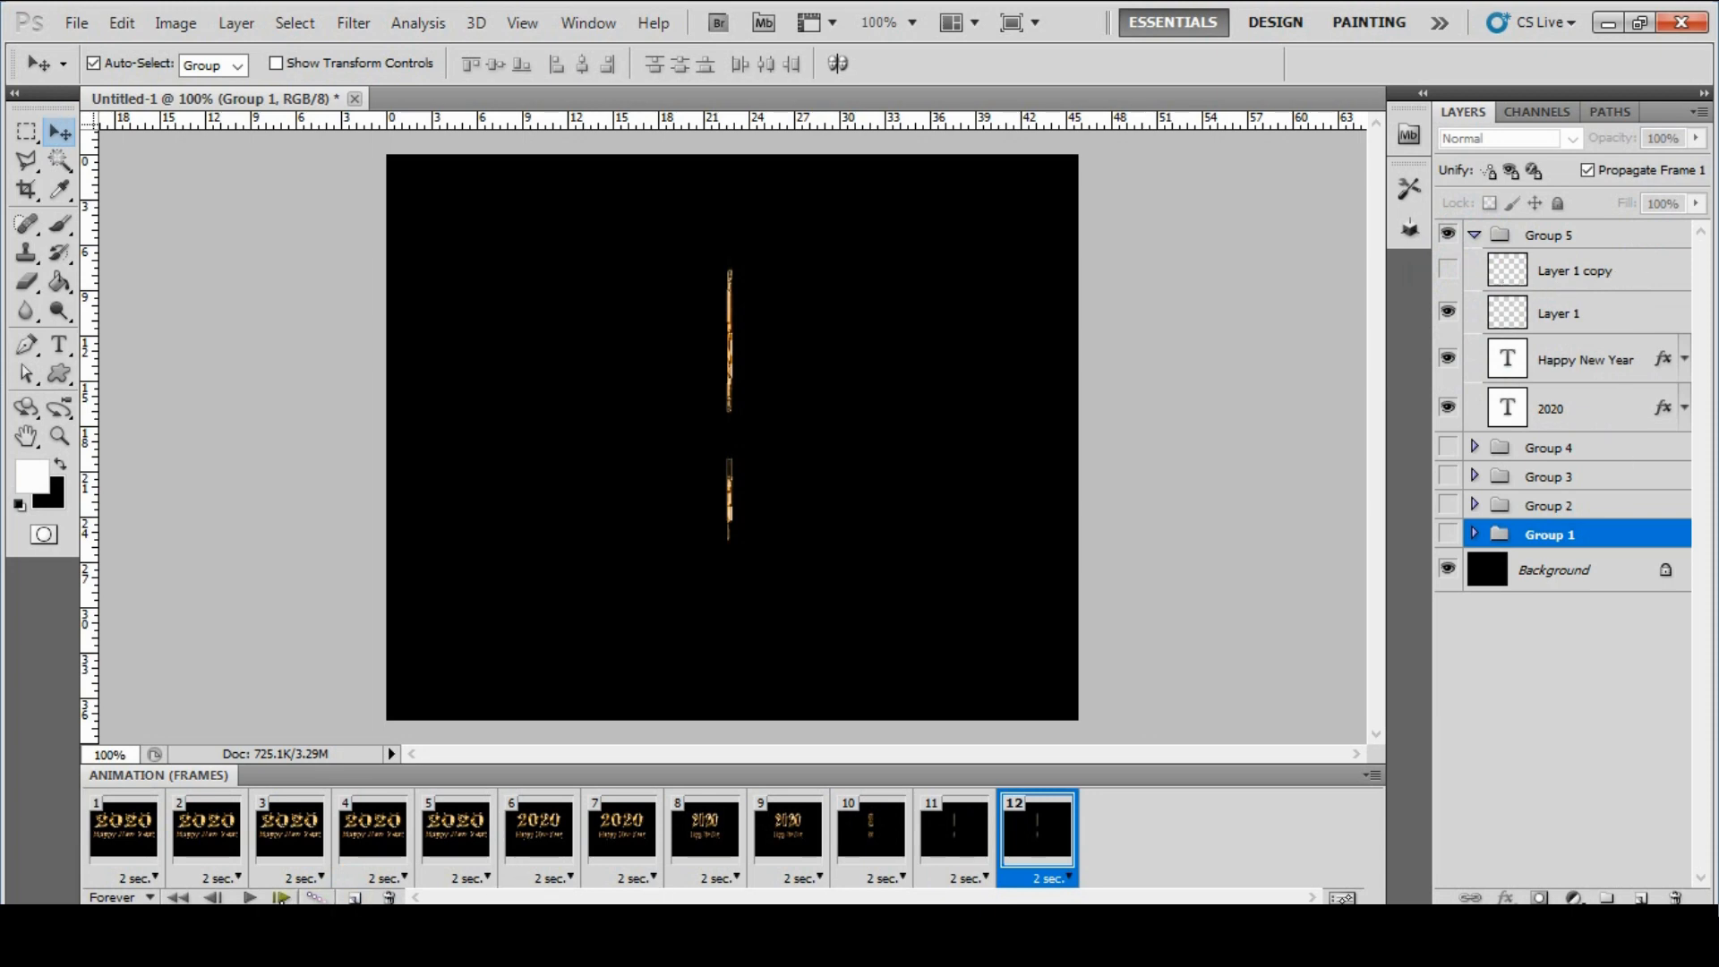
click(1476, 238)
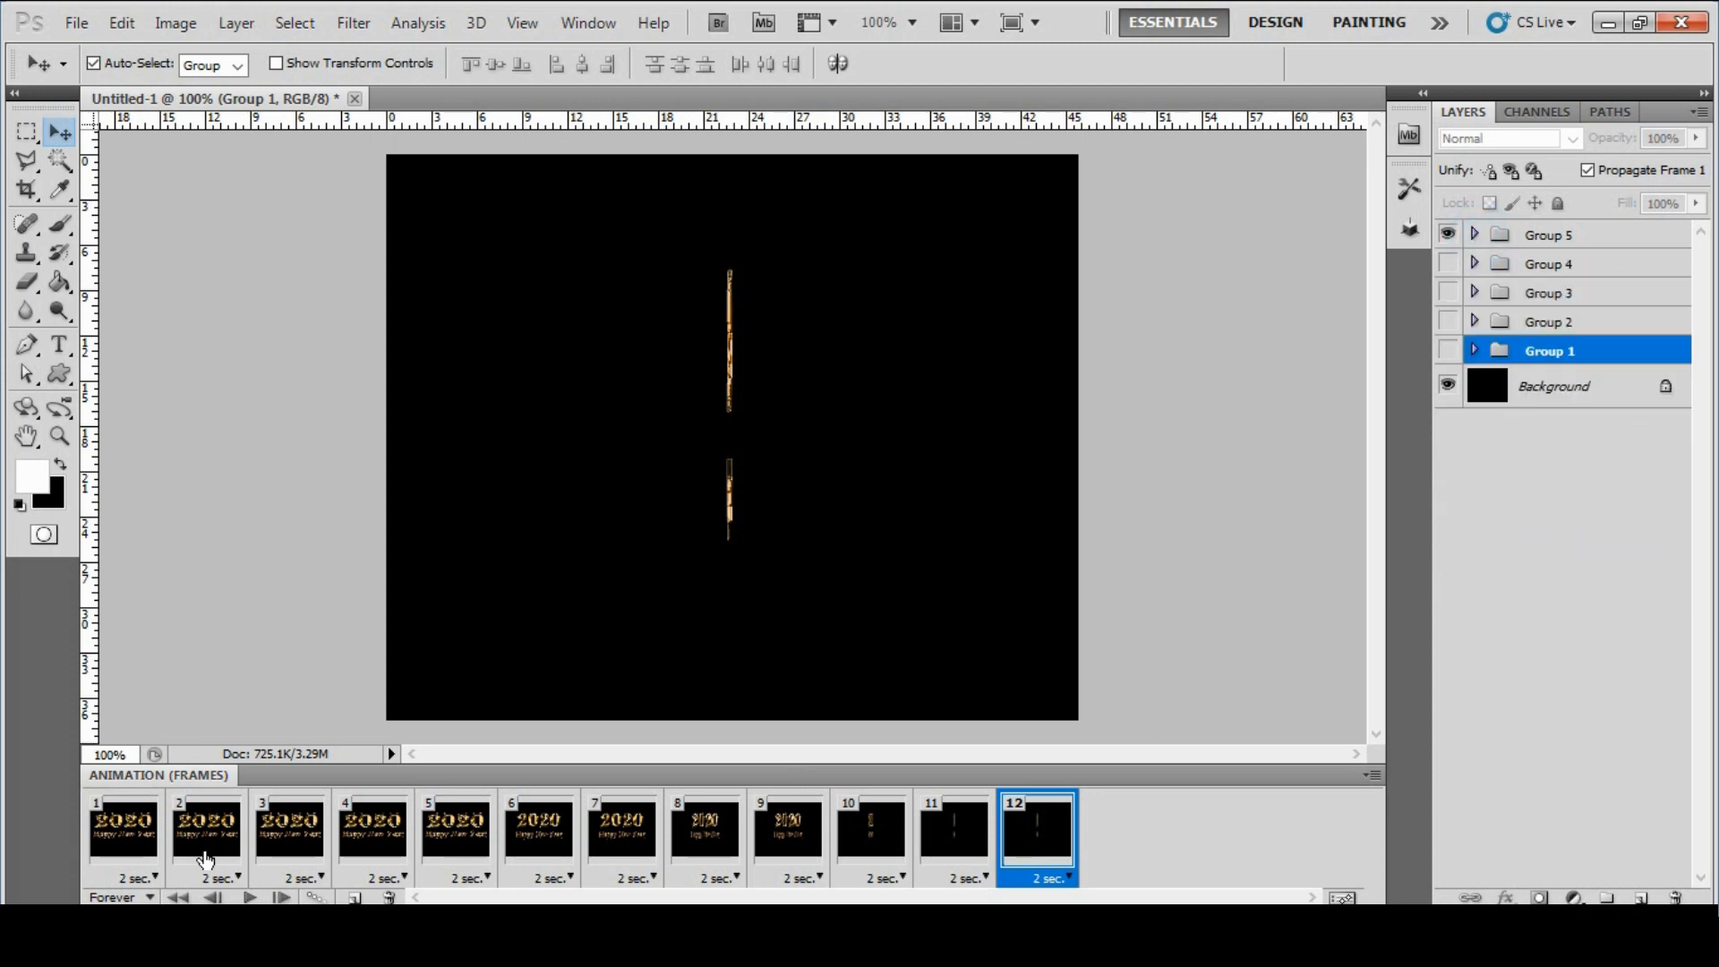
Set the delay of all twelve frames to 0.2 seconds, and preview the animation from the first frame.
click(135, 846)
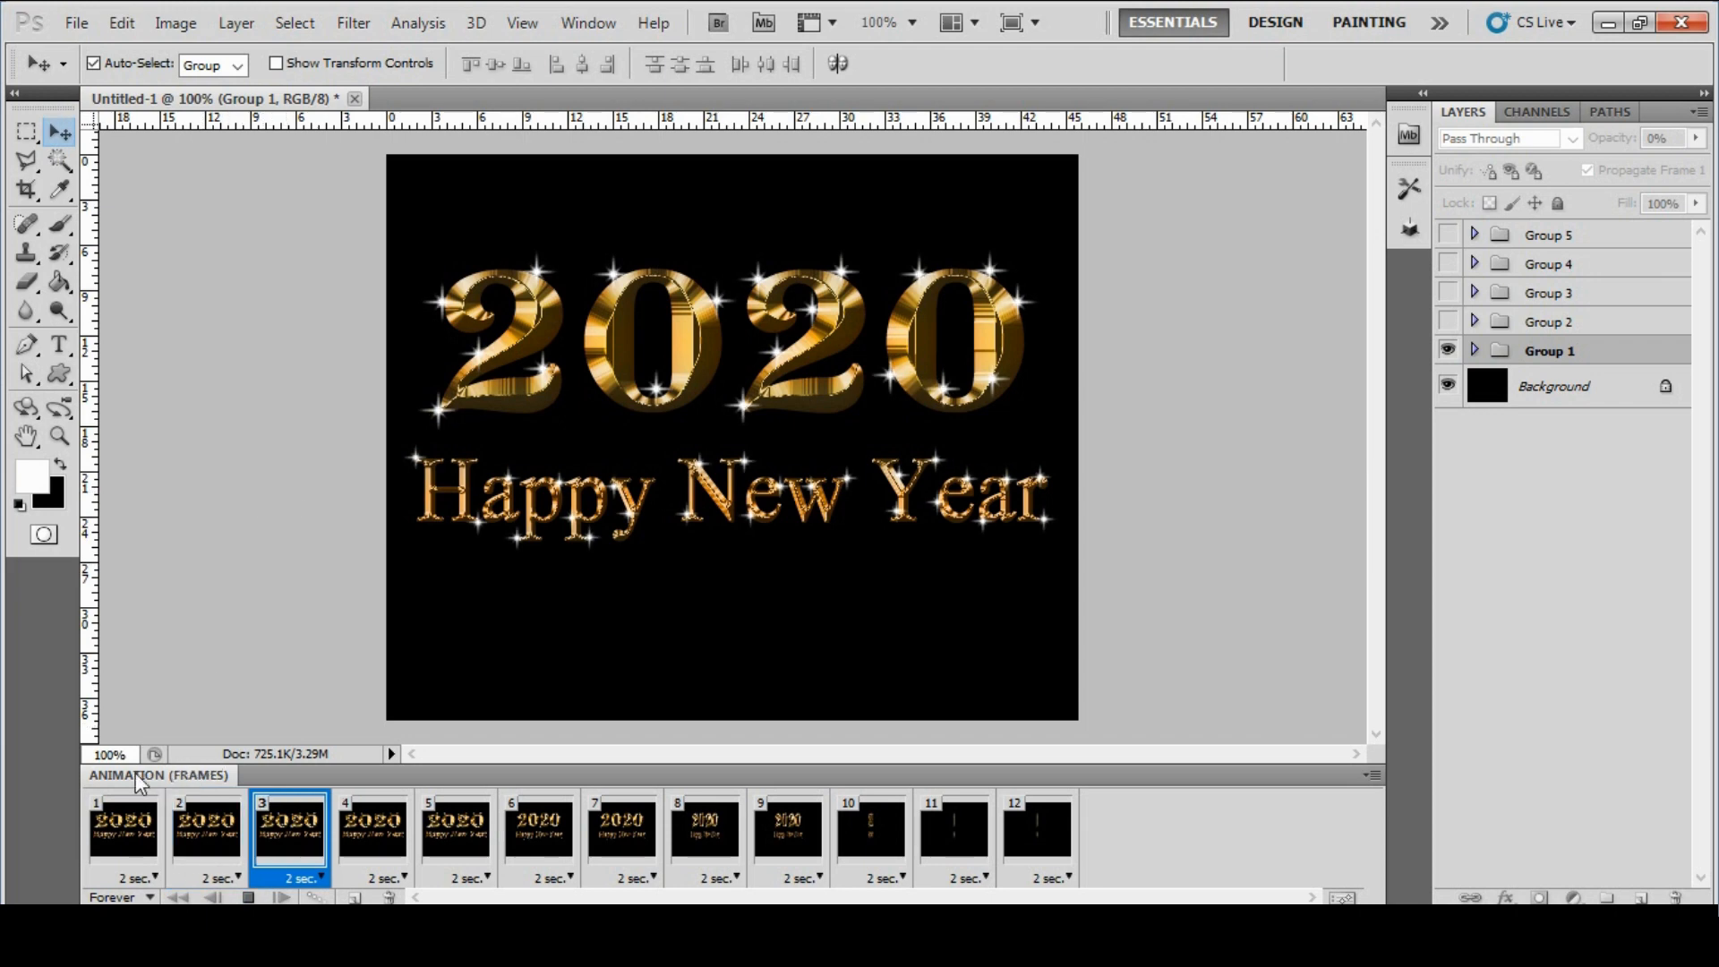
click(120, 825)
shift+click(1044, 855)
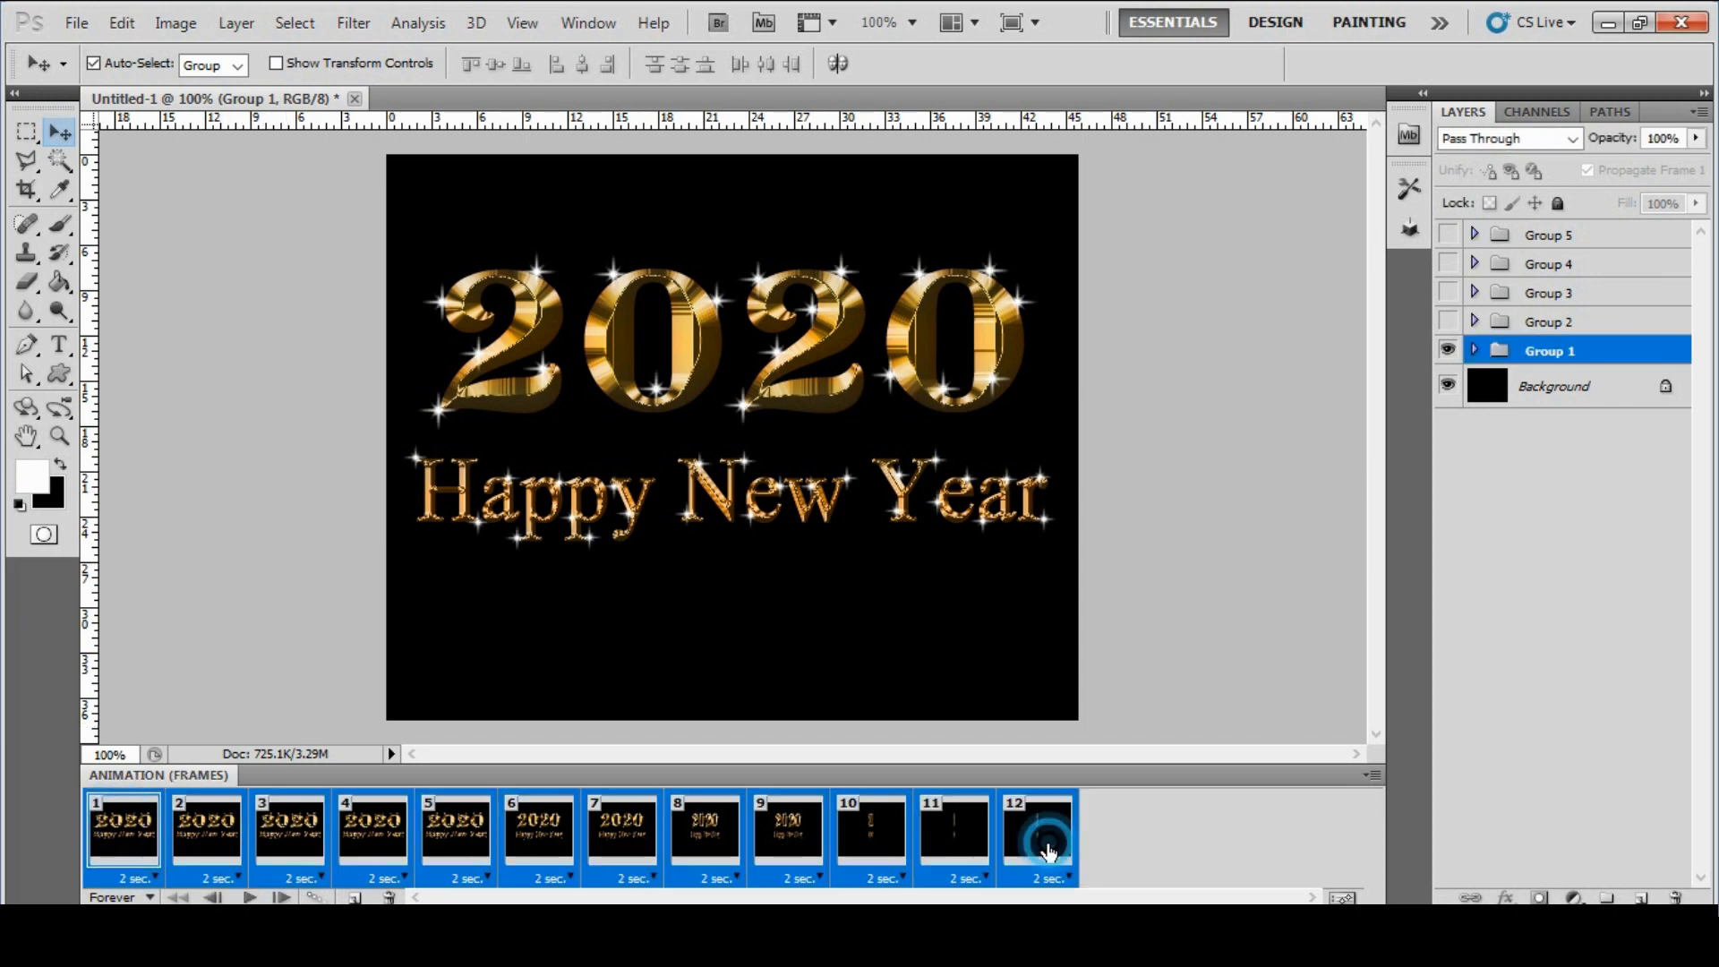
click(156, 878)
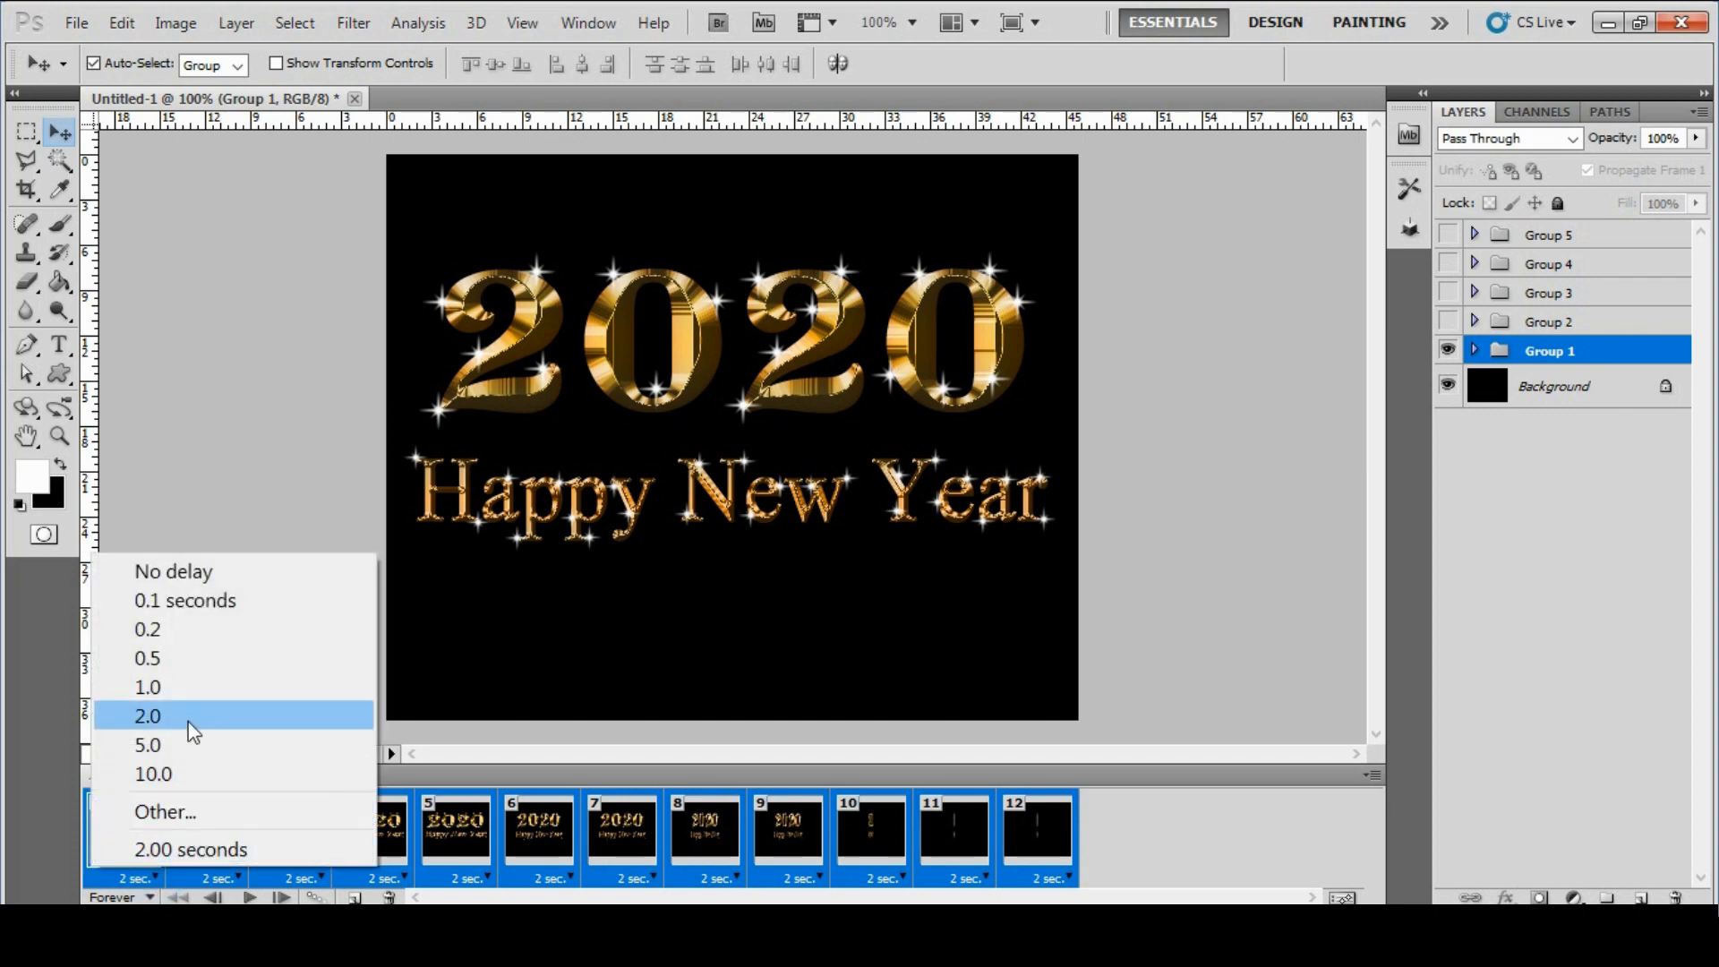
click(203, 650)
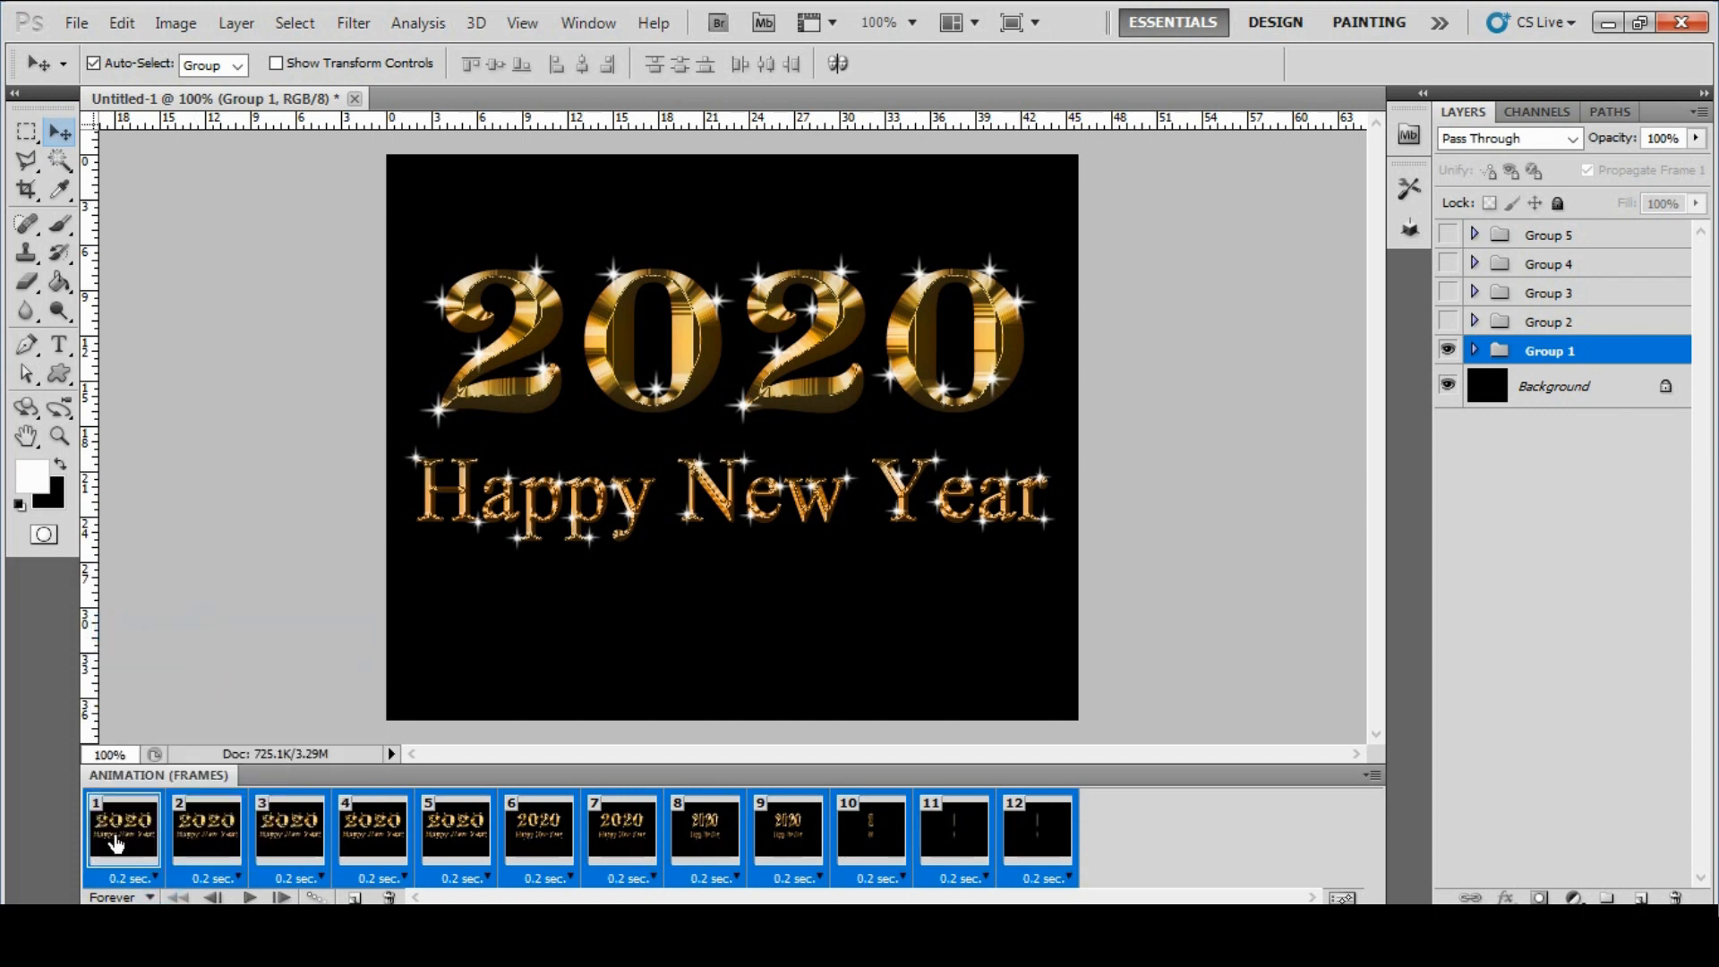
click(120, 828)
click(249, 897)
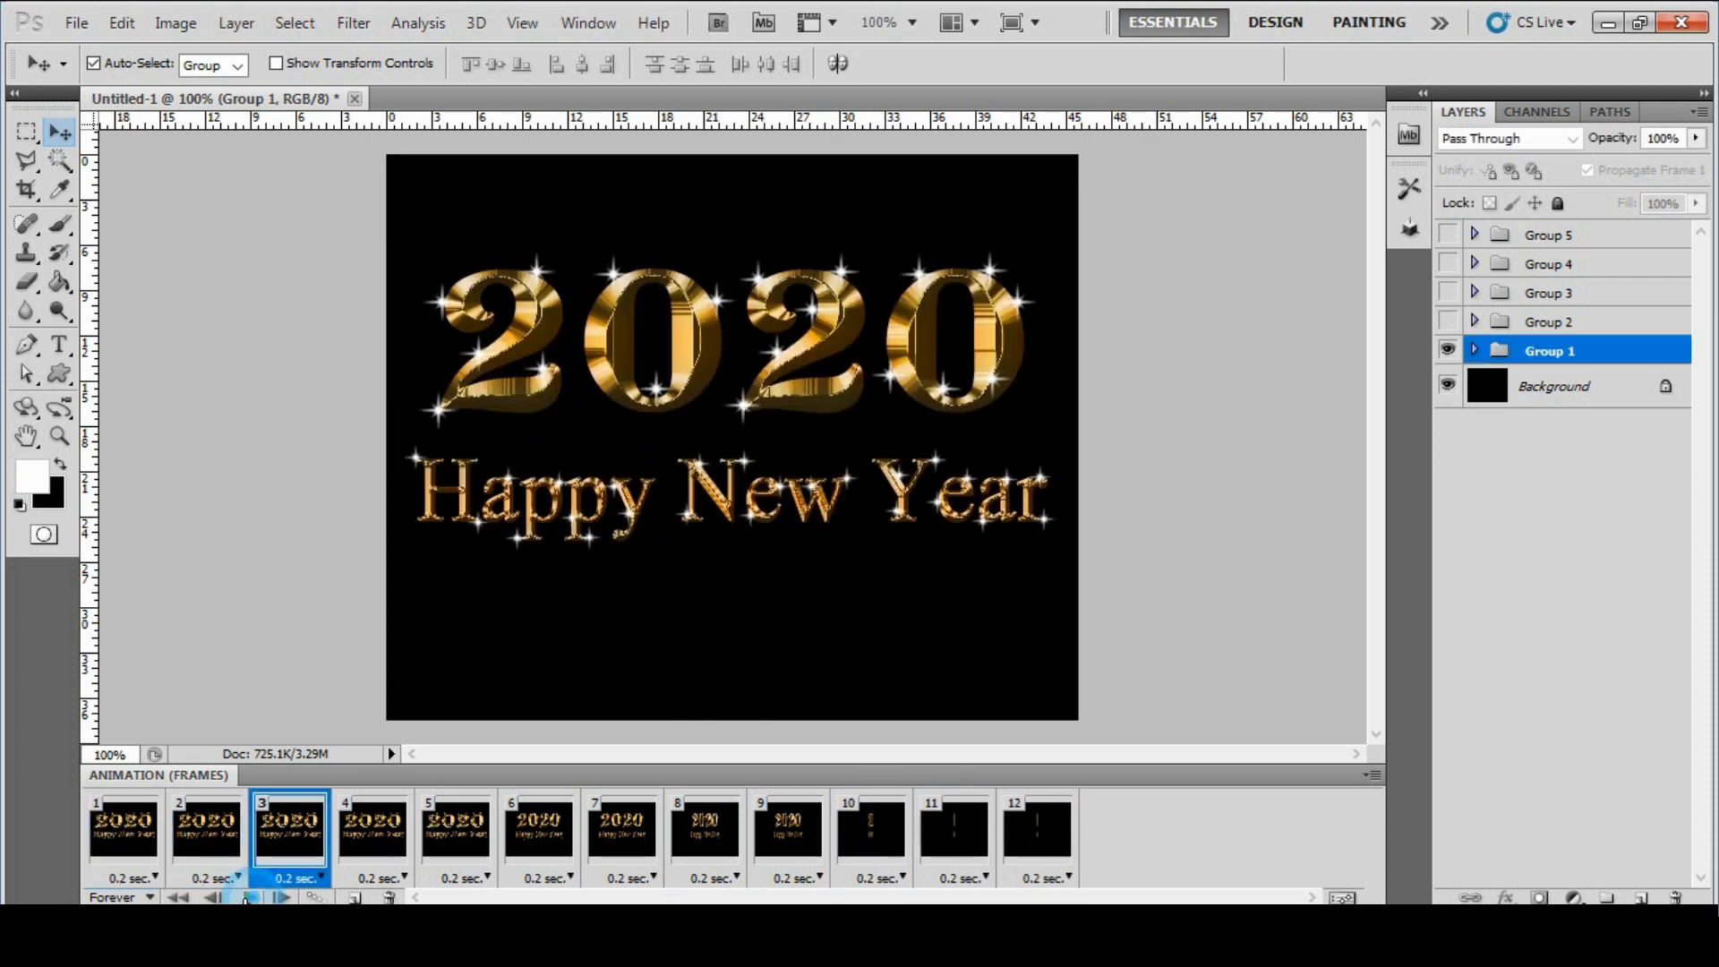
Duplicate all twelve frames at the end of the animation, and reverse the order of the copies.
click(141, 837)
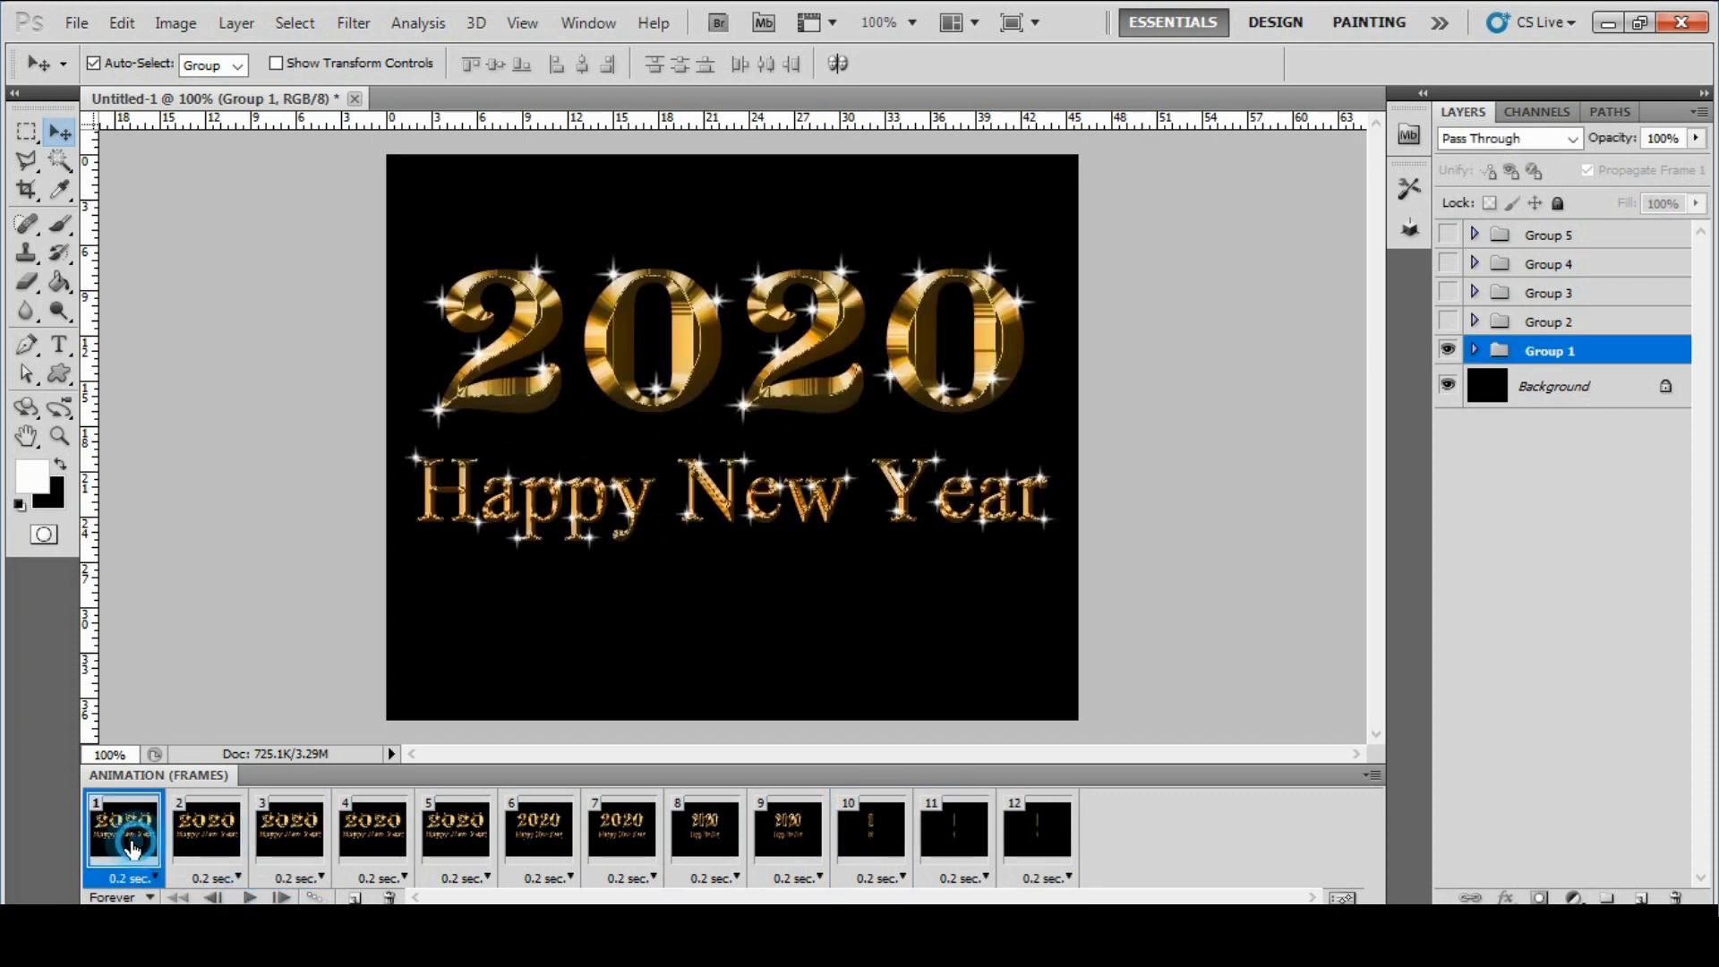
shift+click(1047, 830)
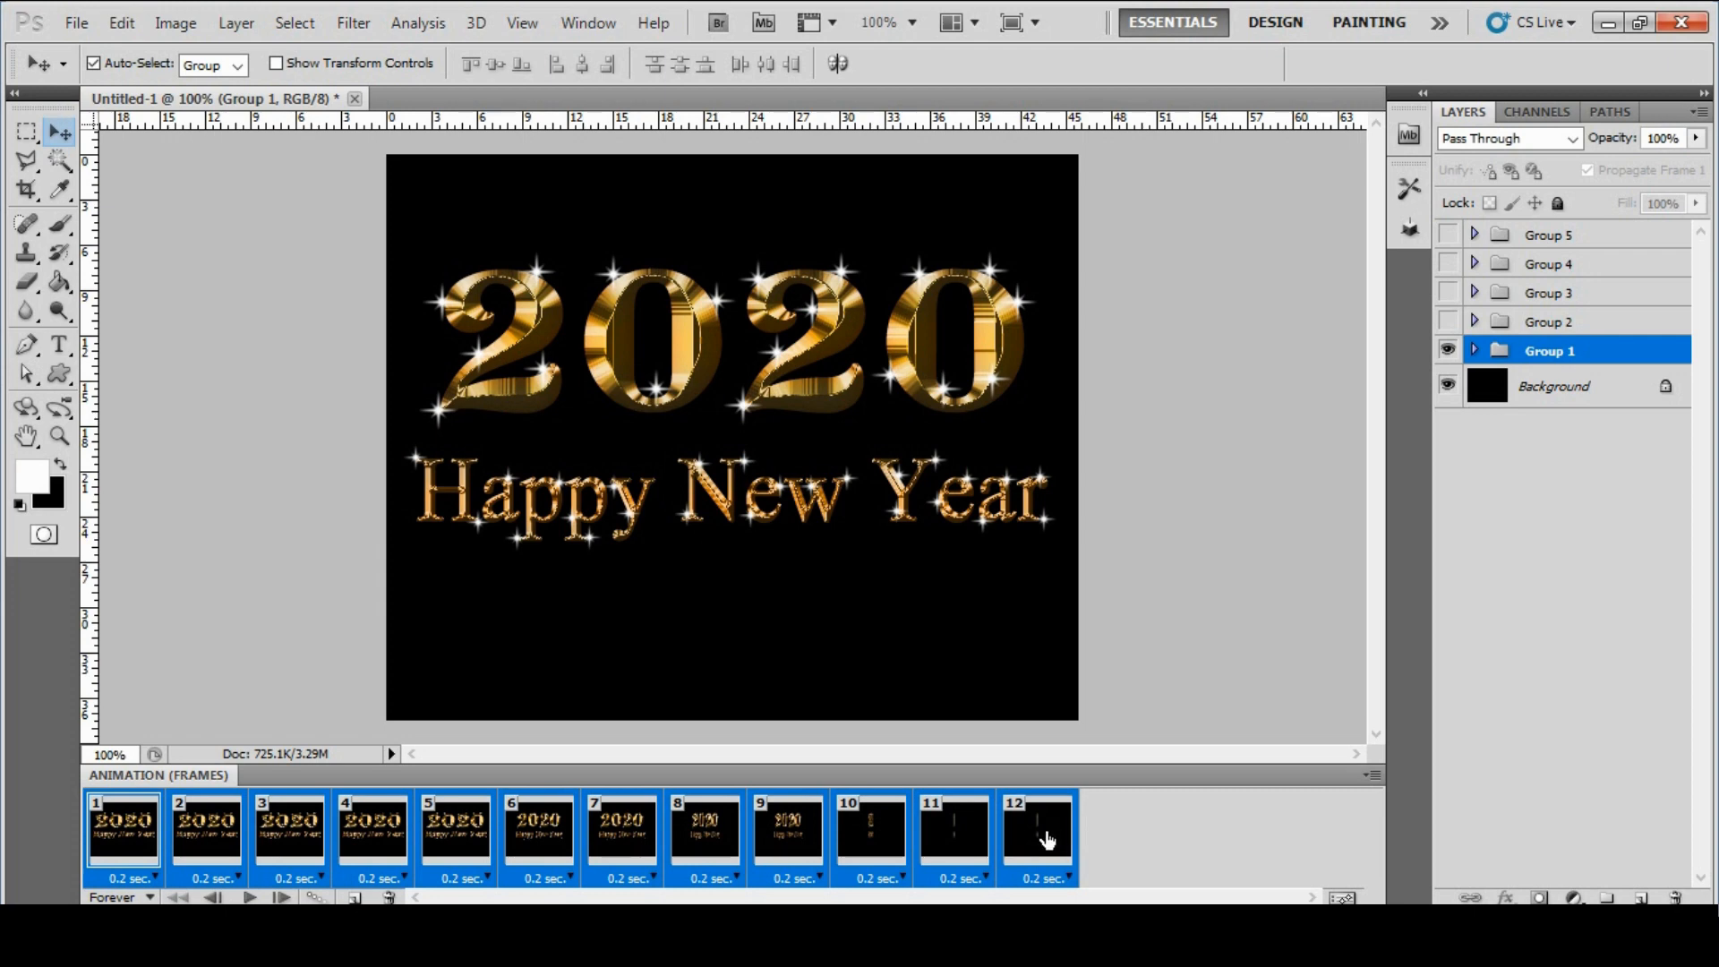
click(355, 898)
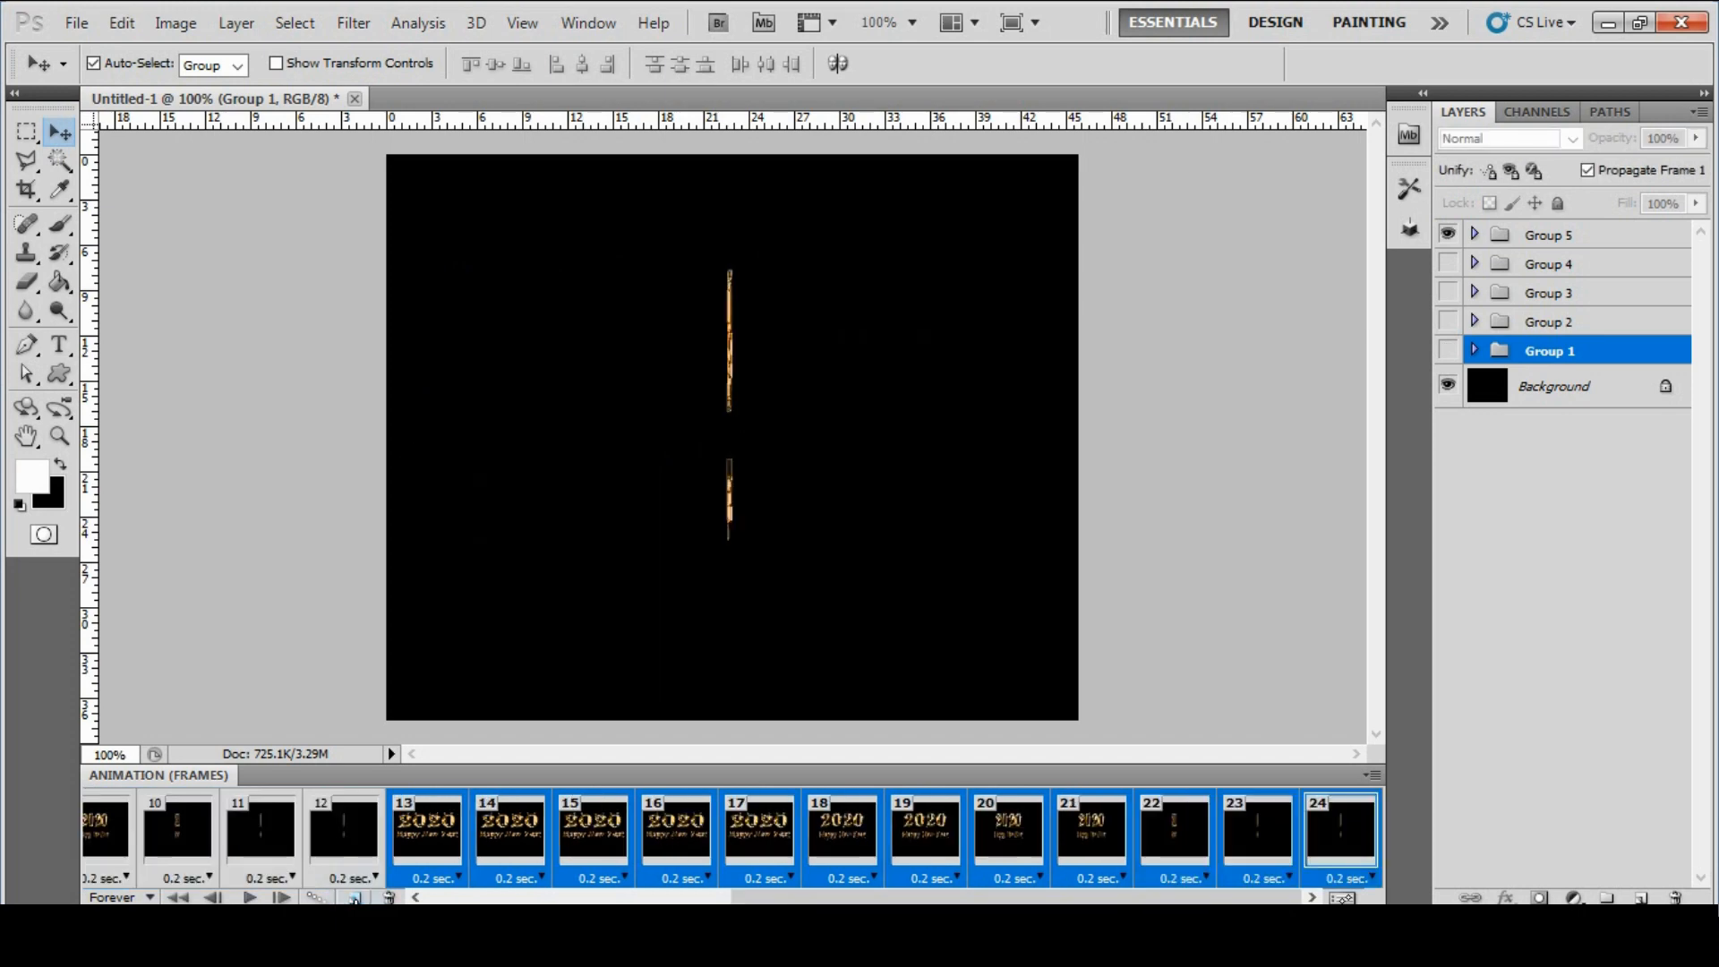
click(1368, 775)
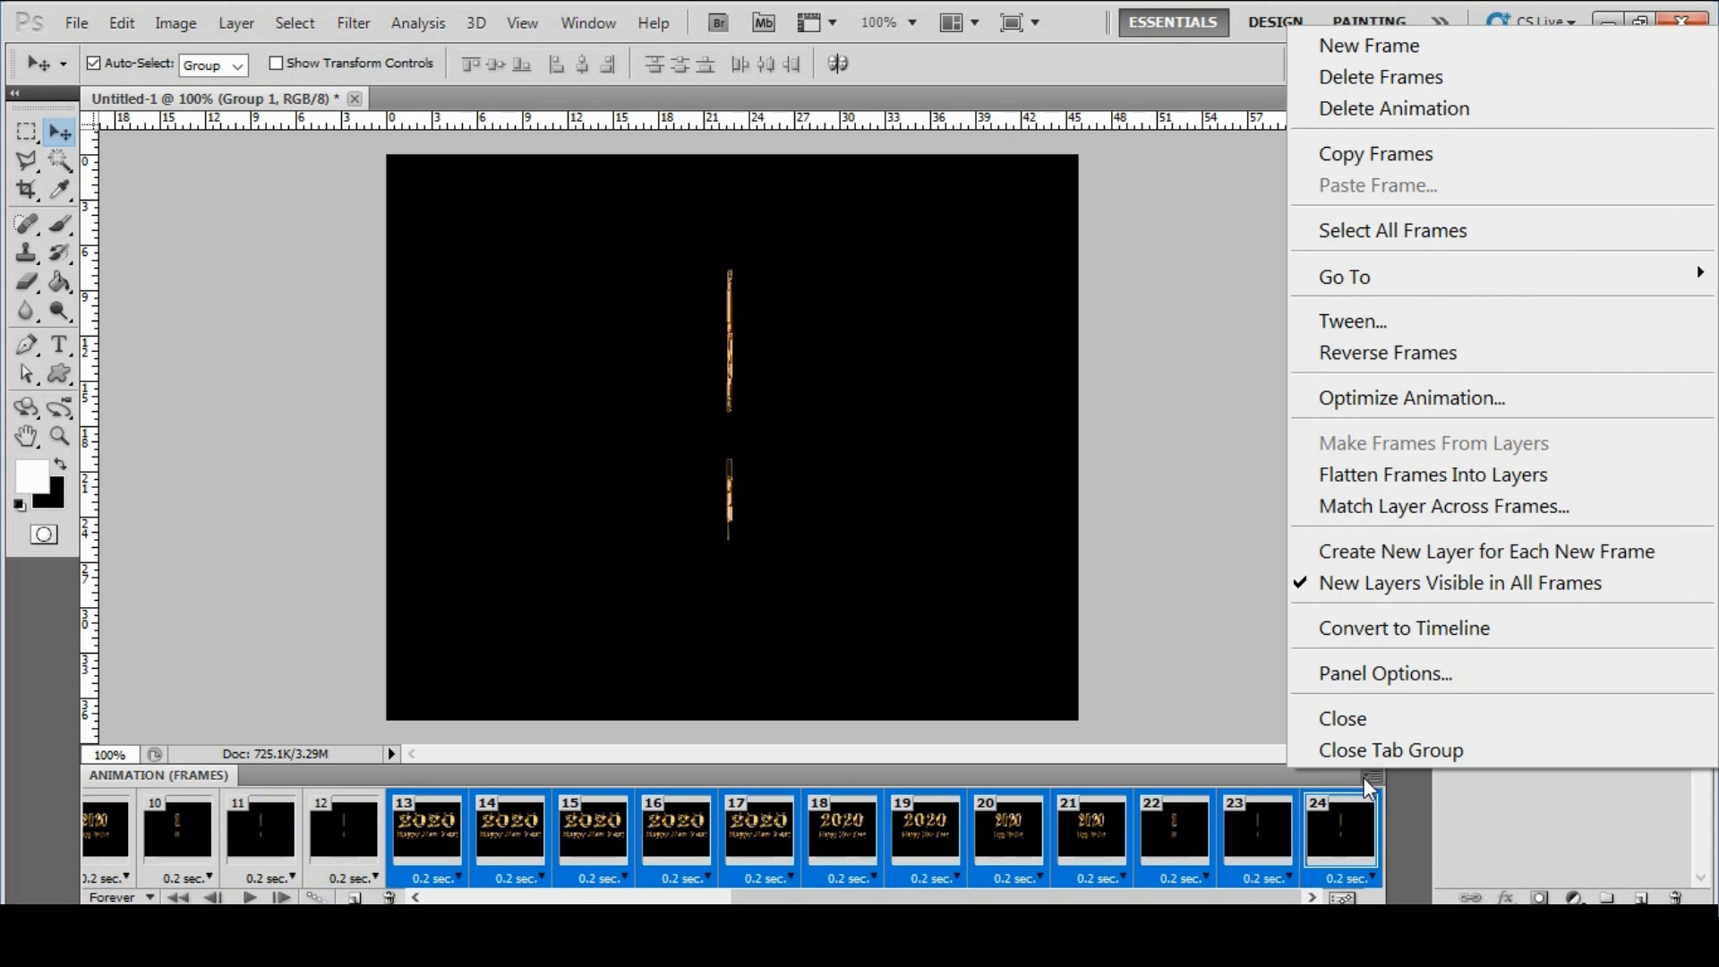
click(1447, 352)
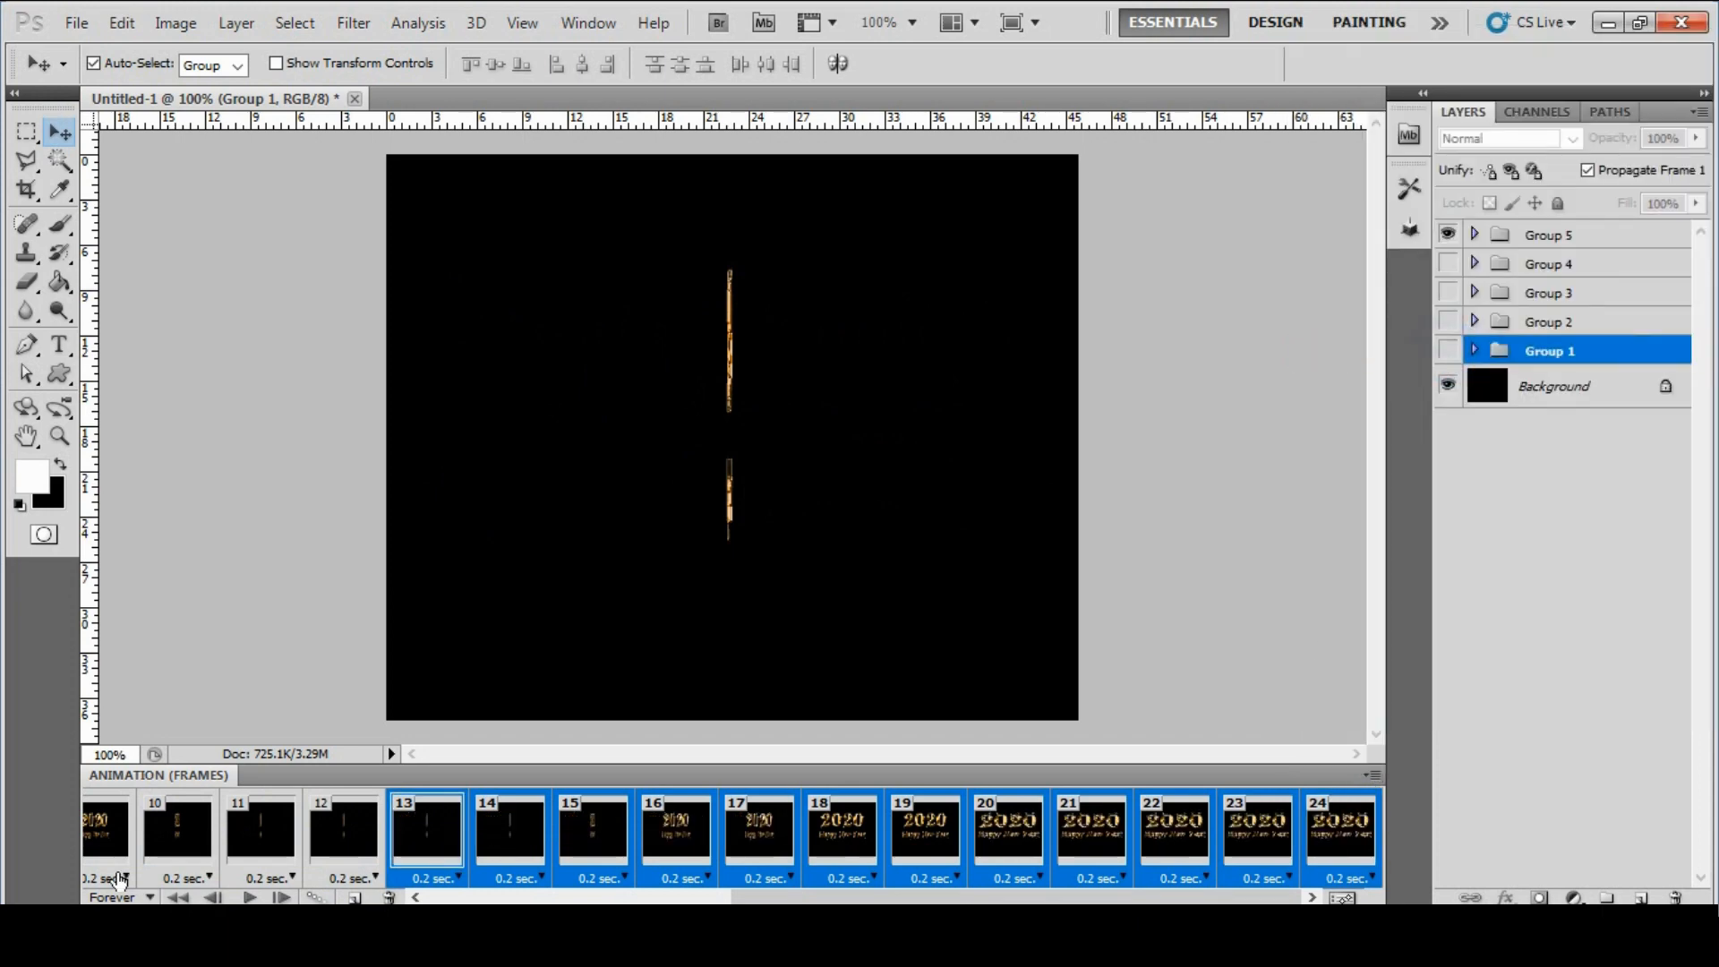
Play the extended animation from the first frame, stop it, and return to frame one.
drag(757, 898, 29, 882)
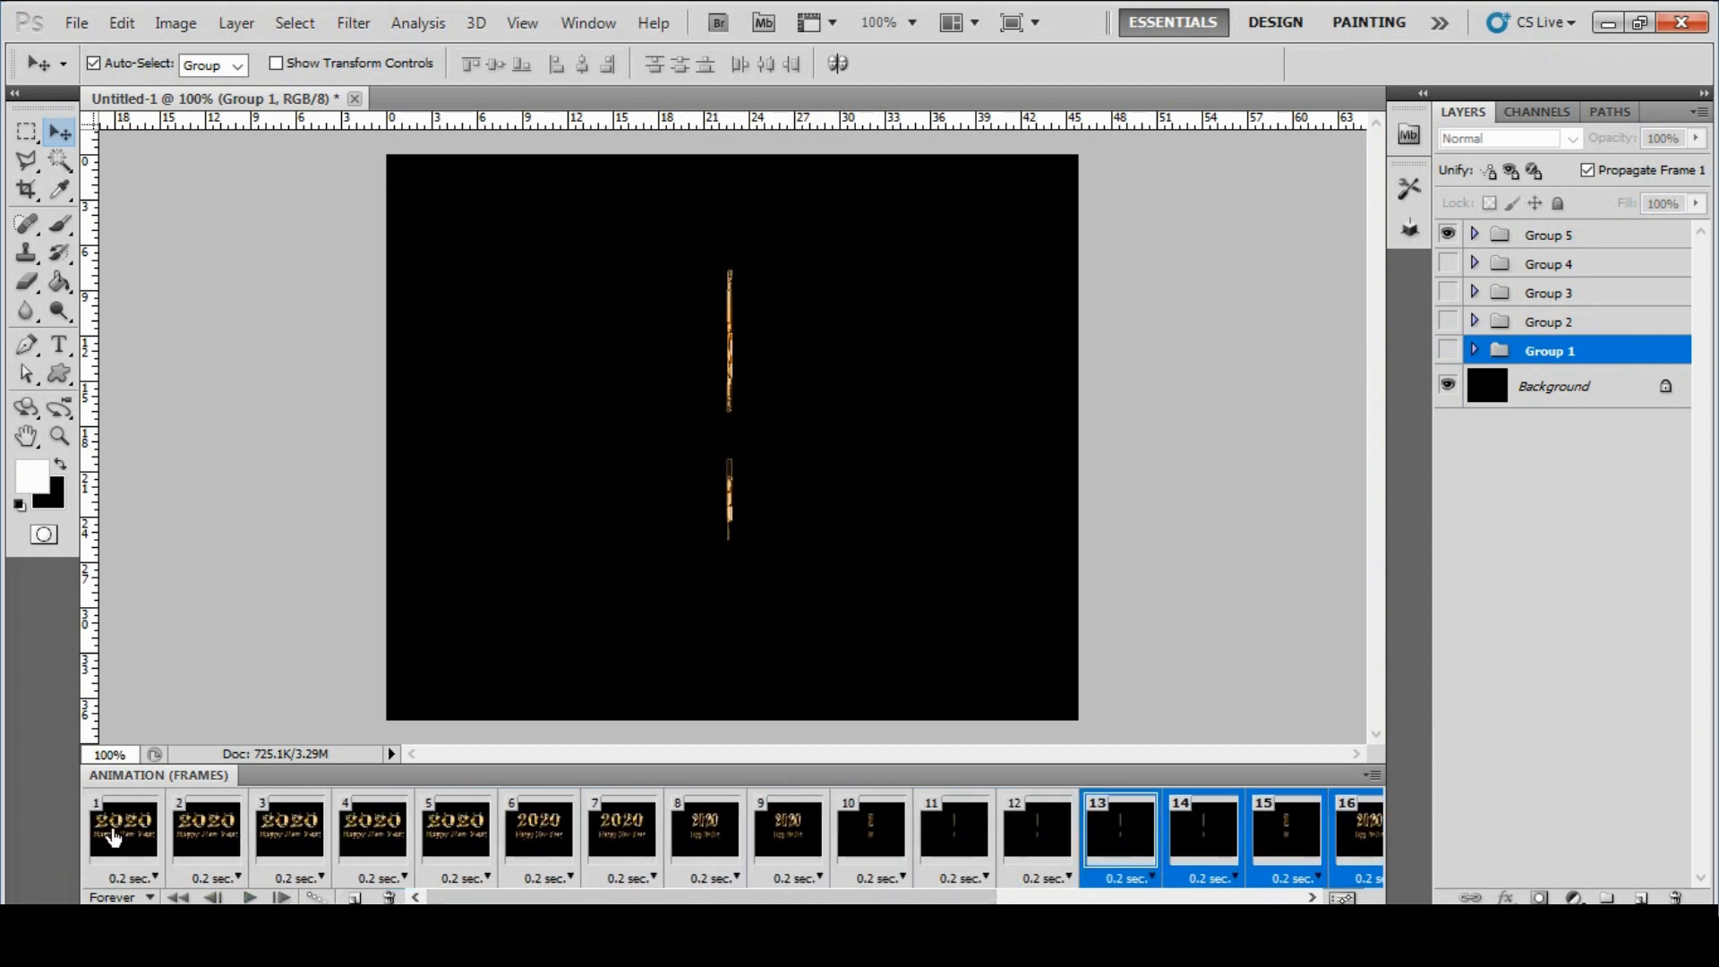
click(90, 846)
click(249, 898)
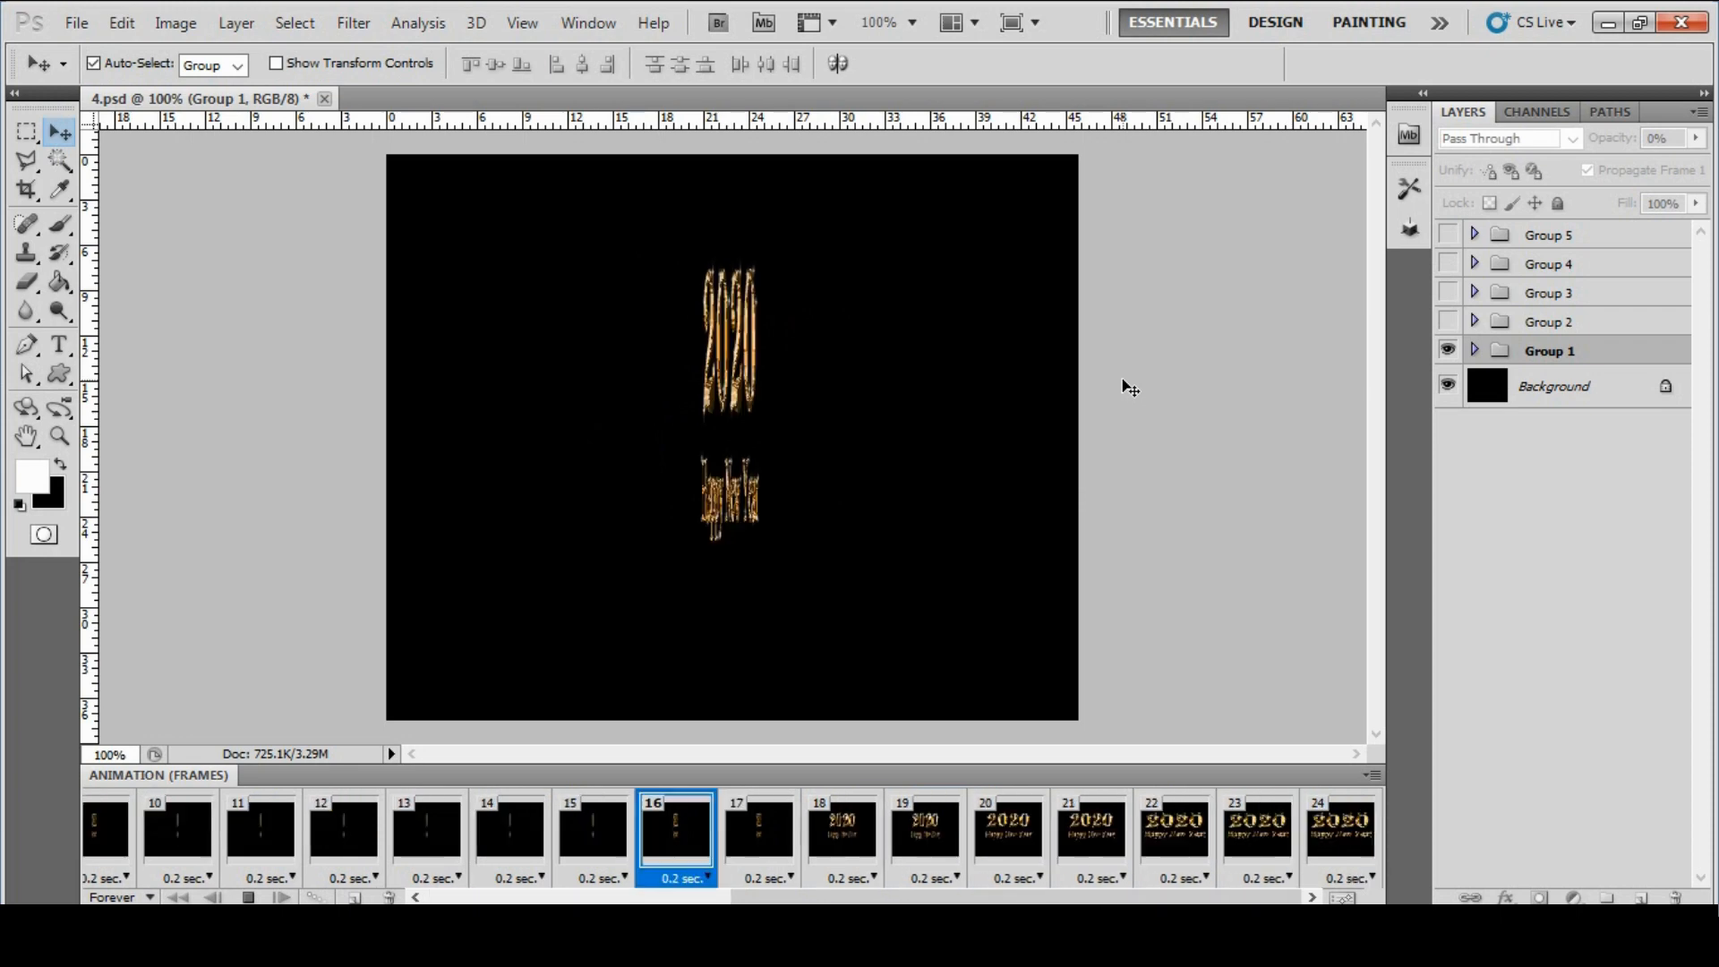
click(248, 898)
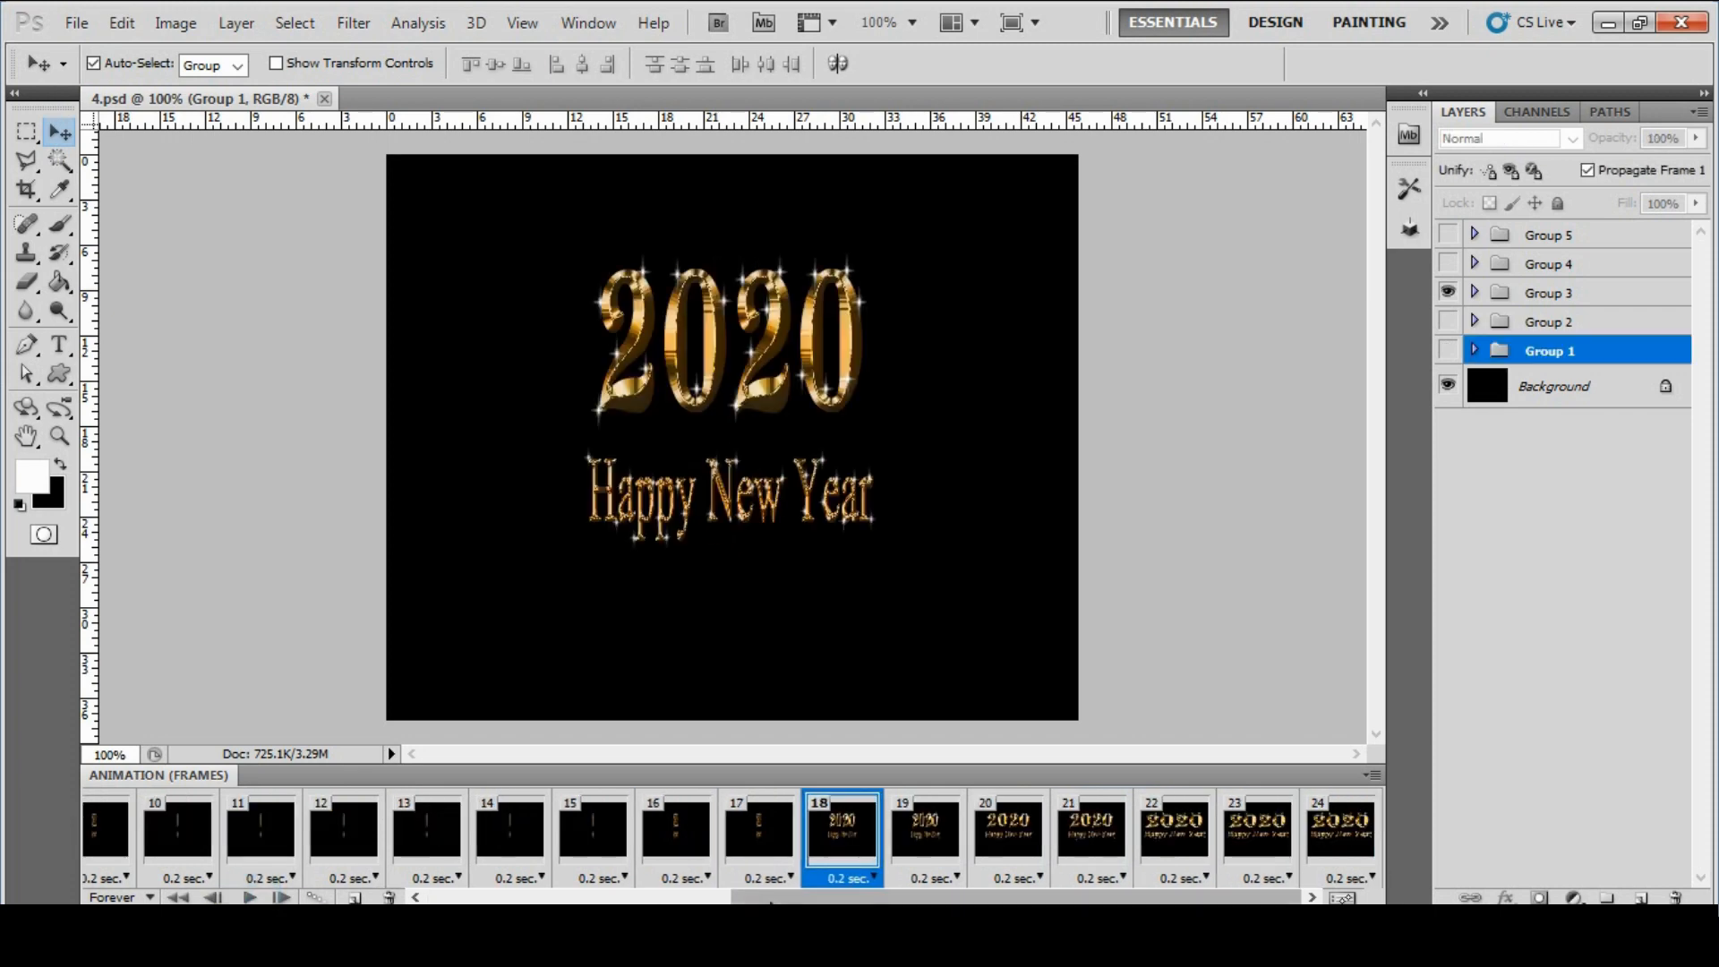
drag(858, 899, 458, 903)
click(122, 828)
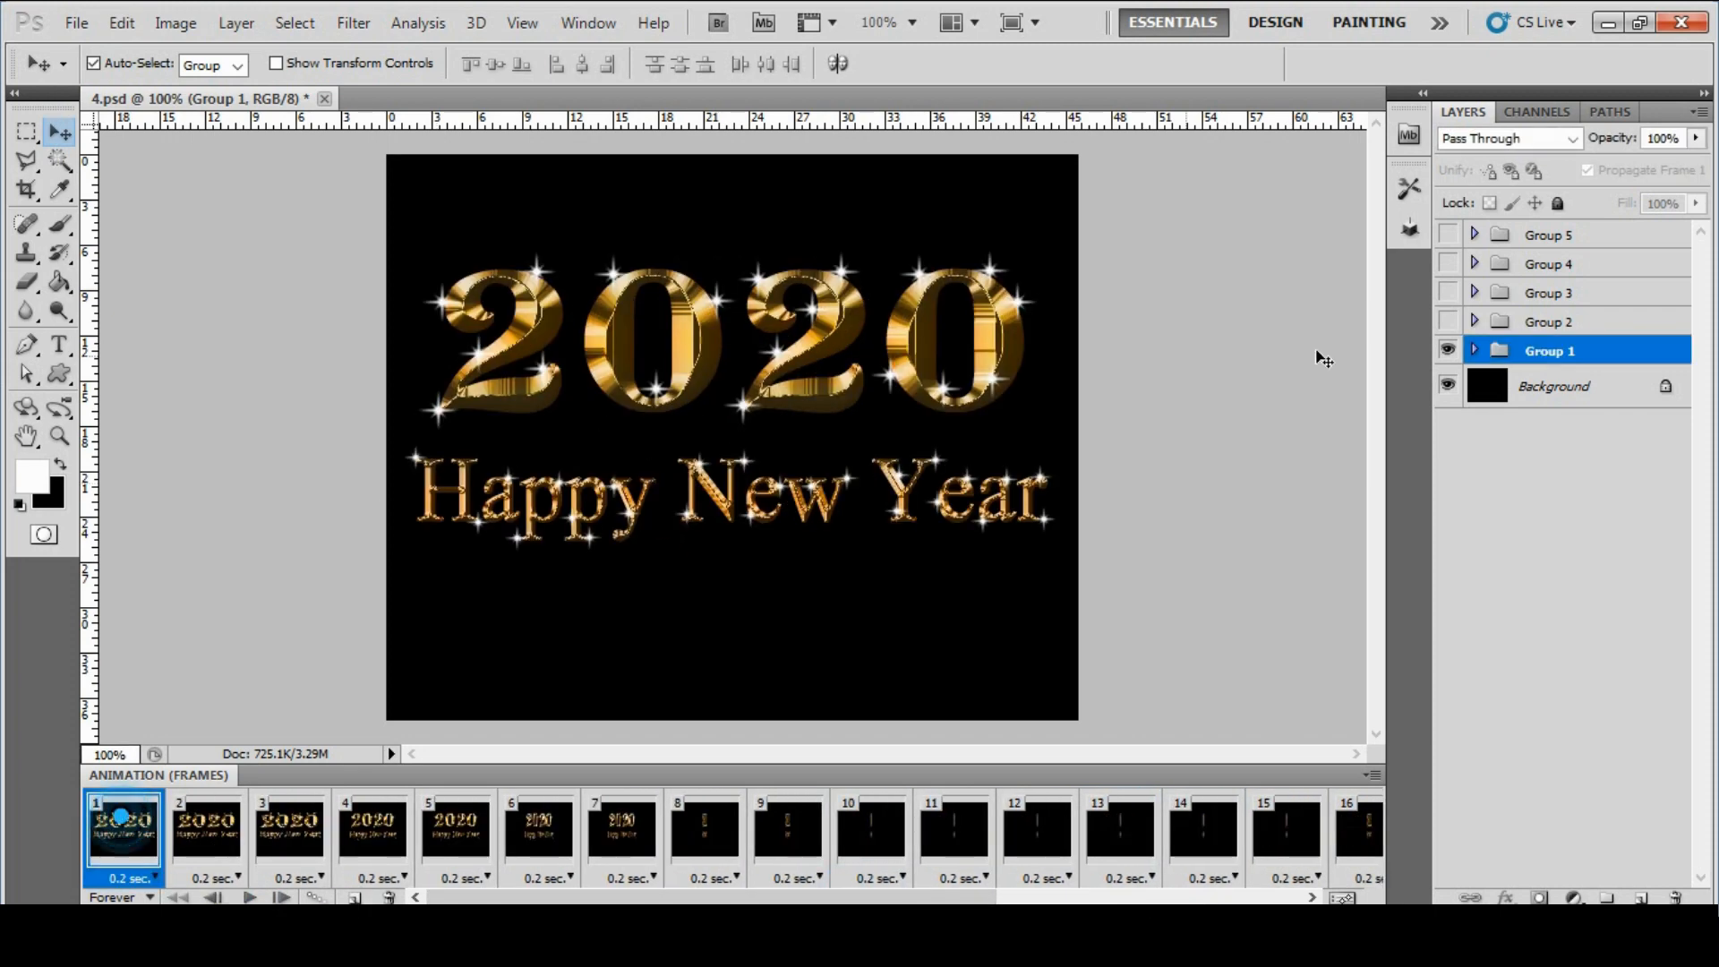
Export the animation for the web as a GIF named newyear-2020 in the new-yar-demo folder, keeping 128 colors and 100% dither.
click(77, 25)
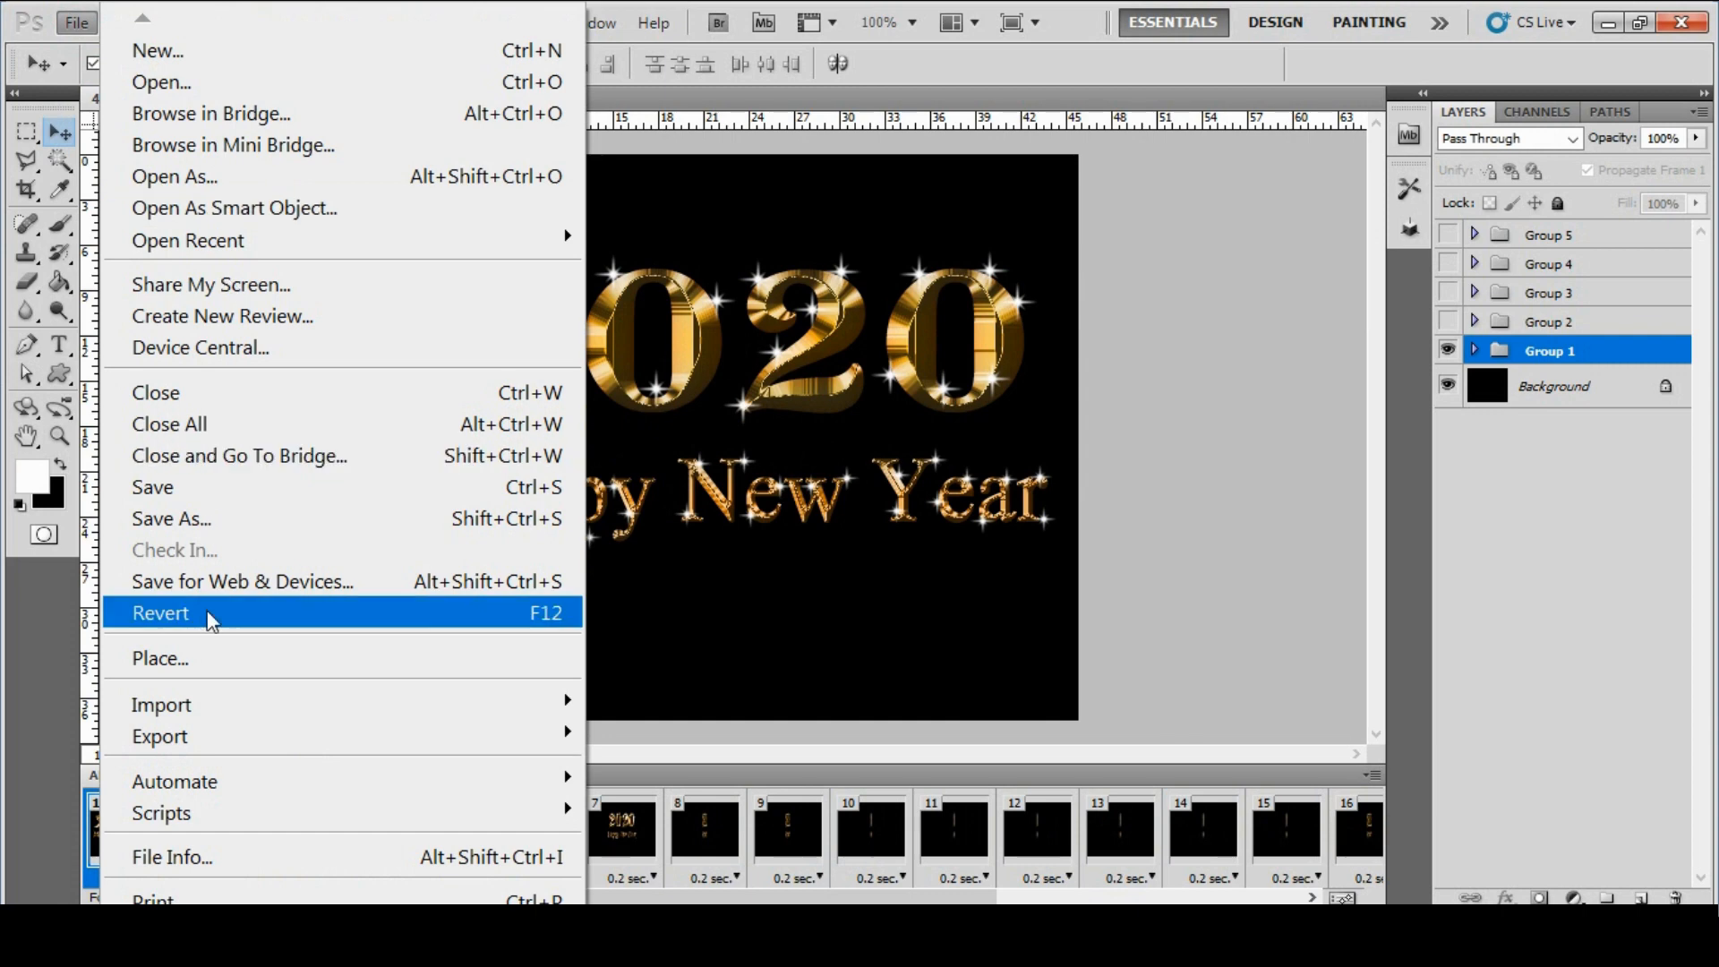
click(211, 579)
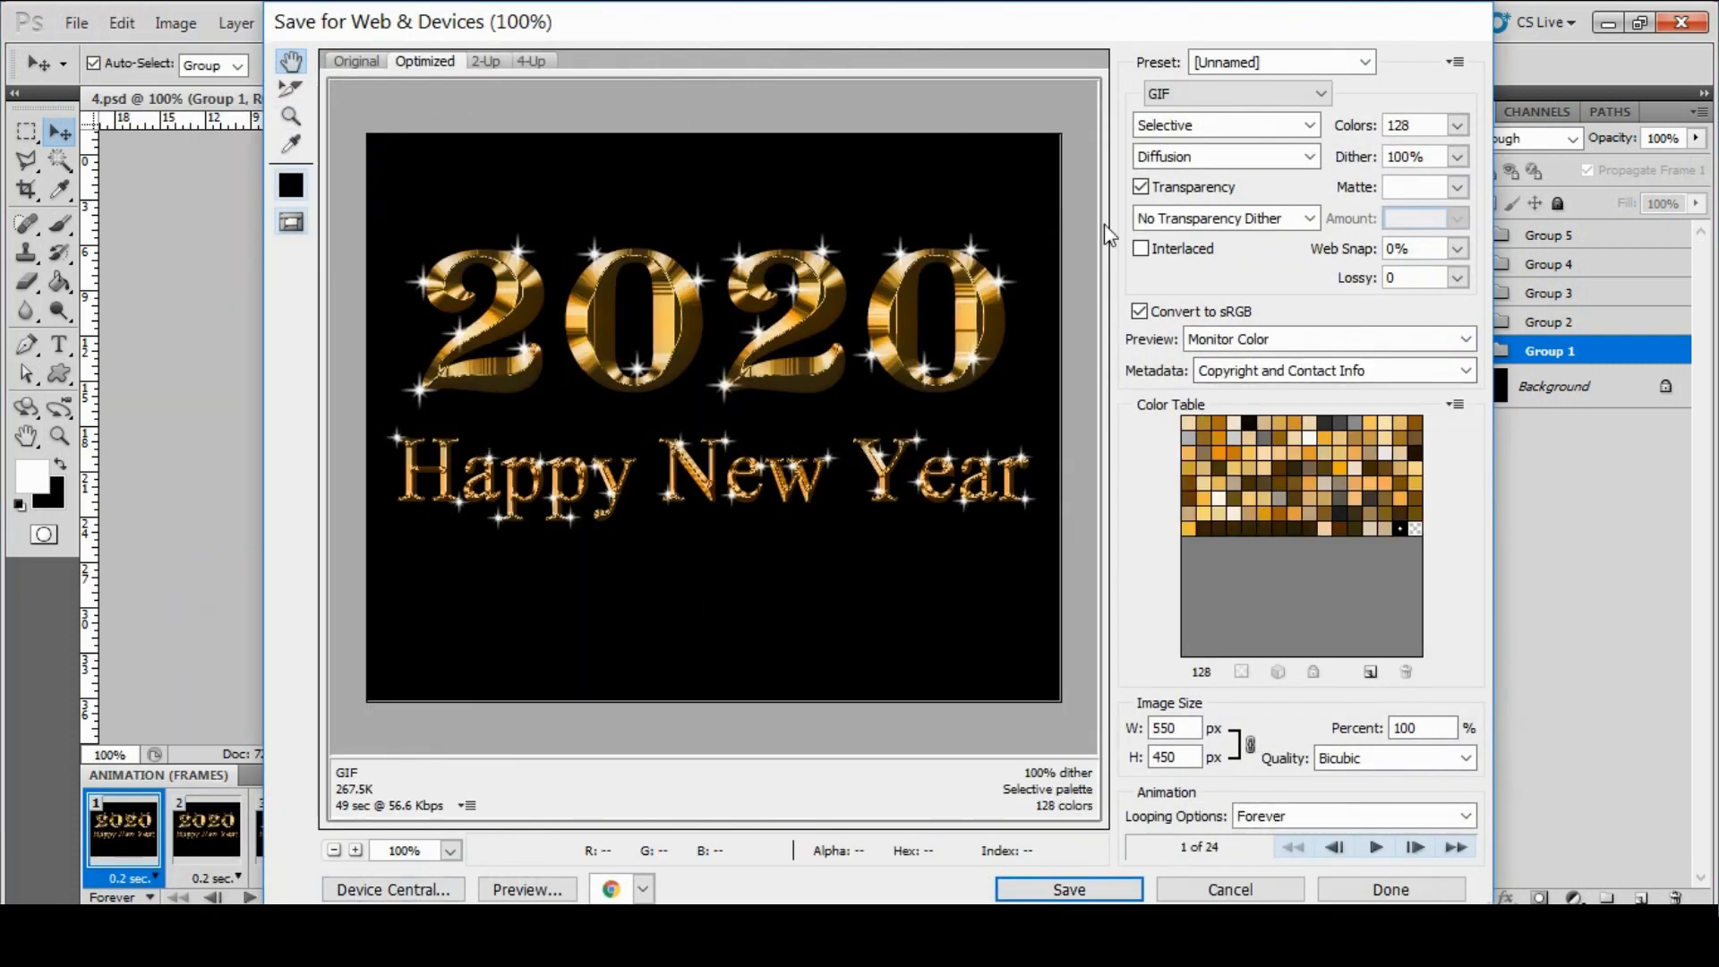
click(1458, 158)
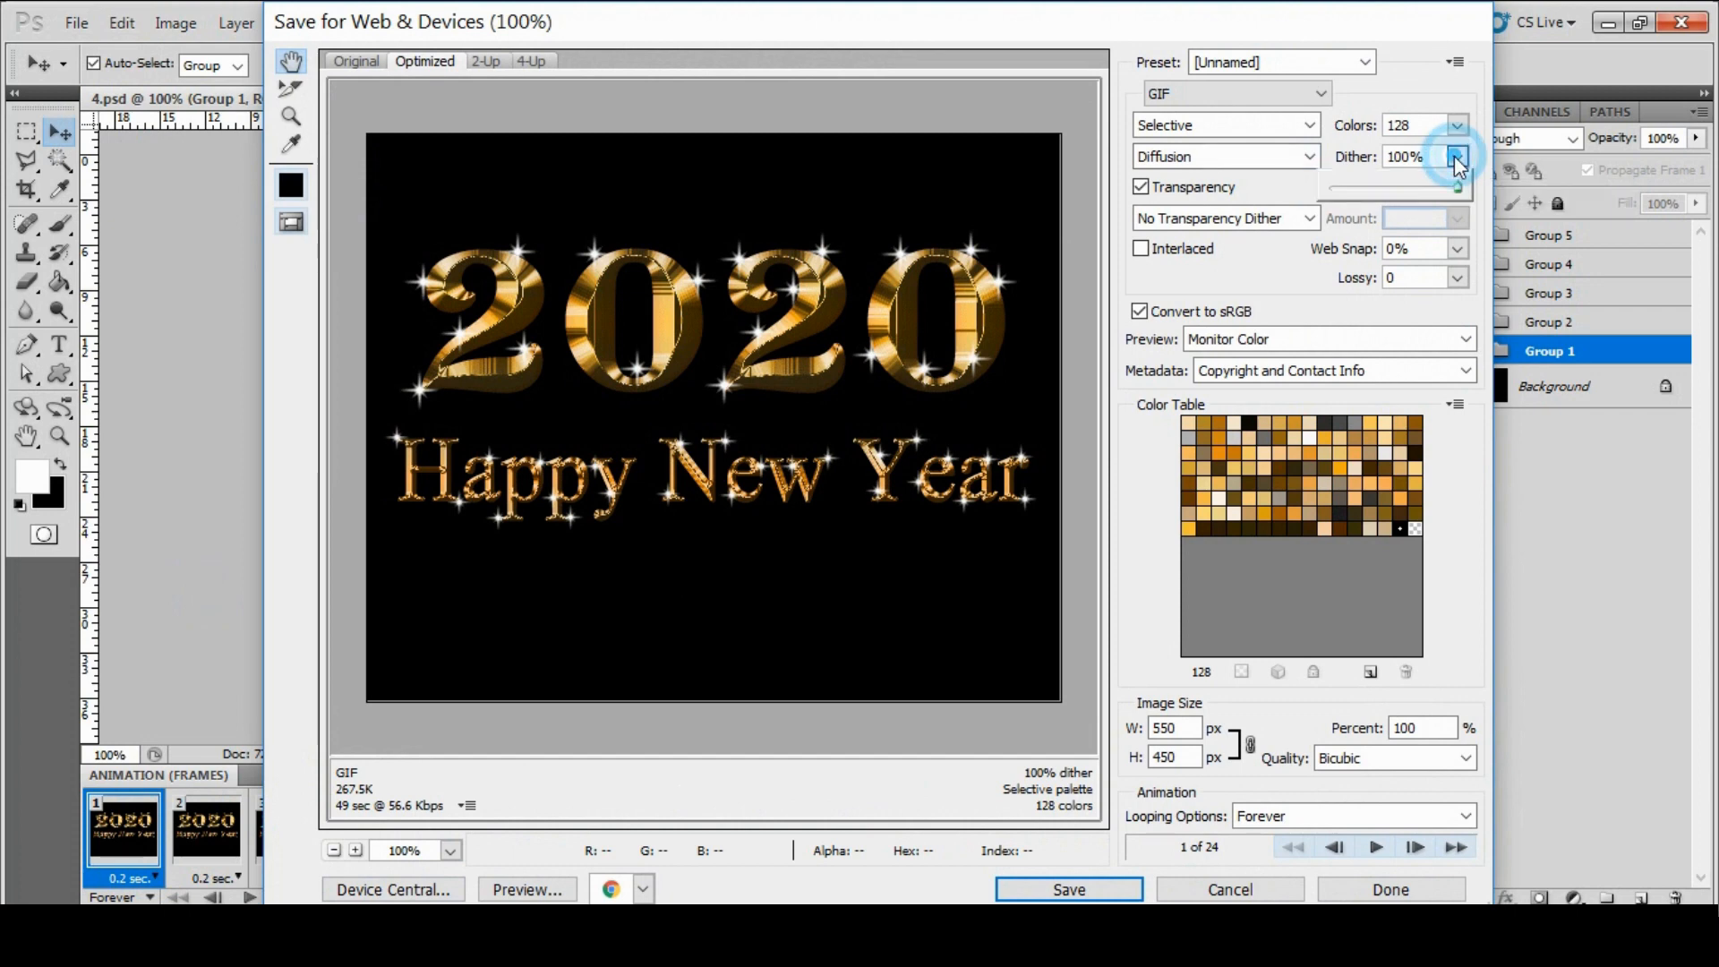
click(1457, 157)
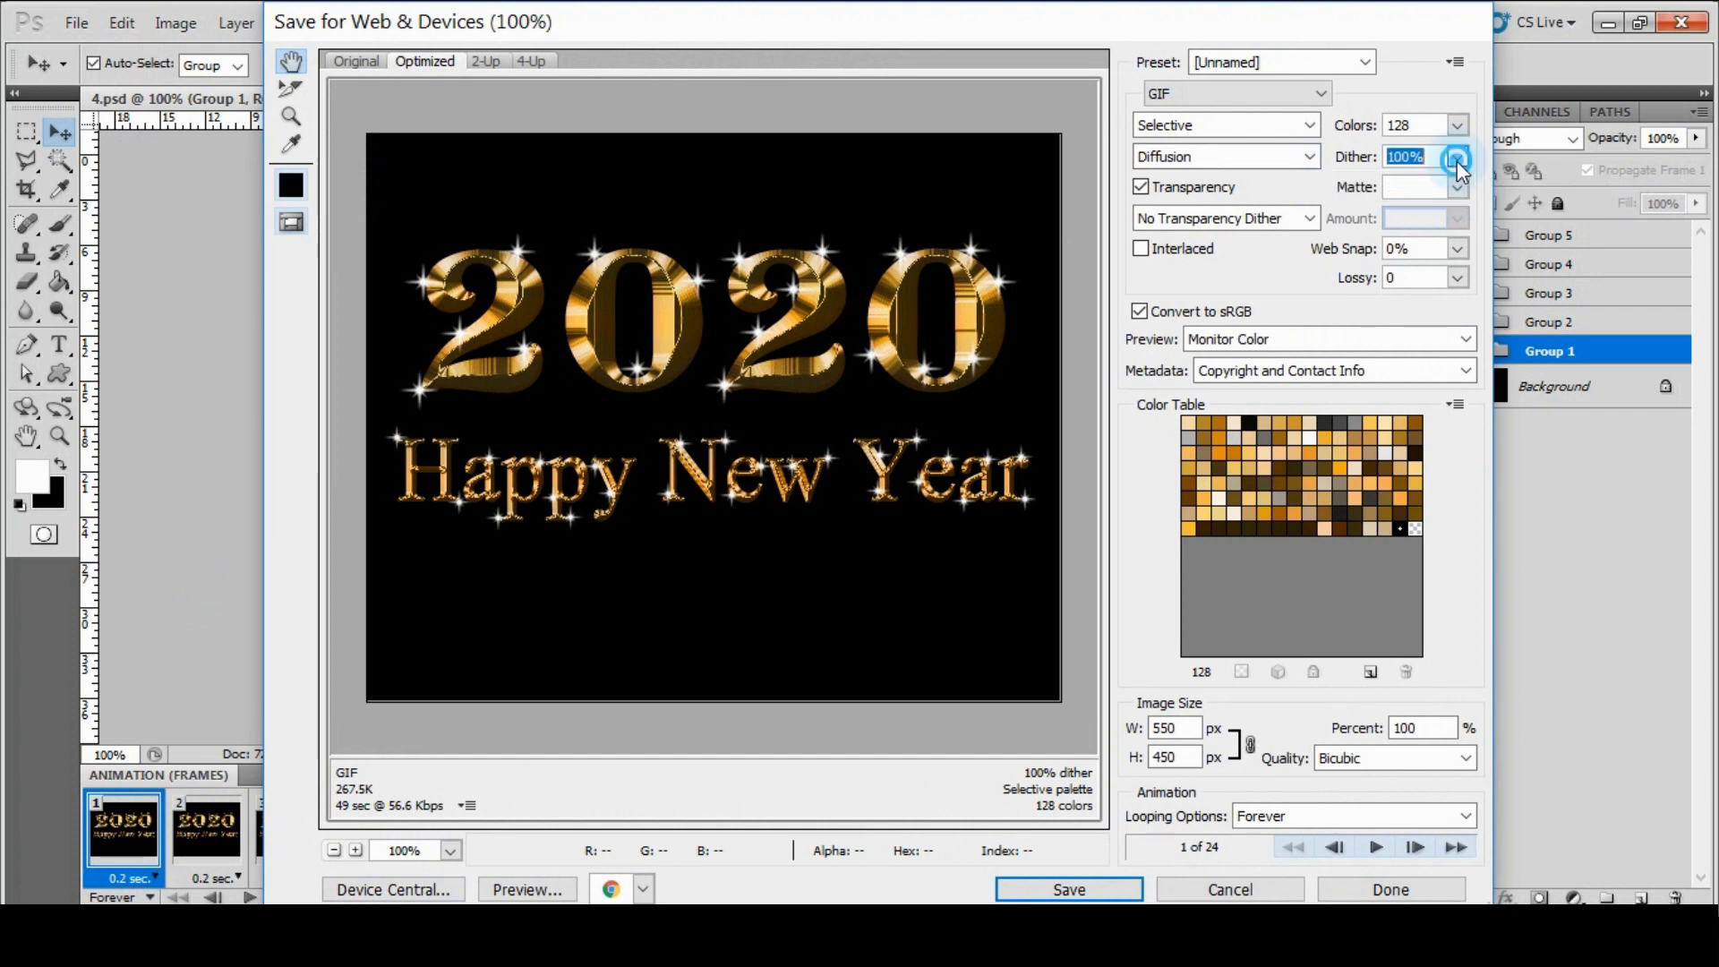
click(1065, 889)
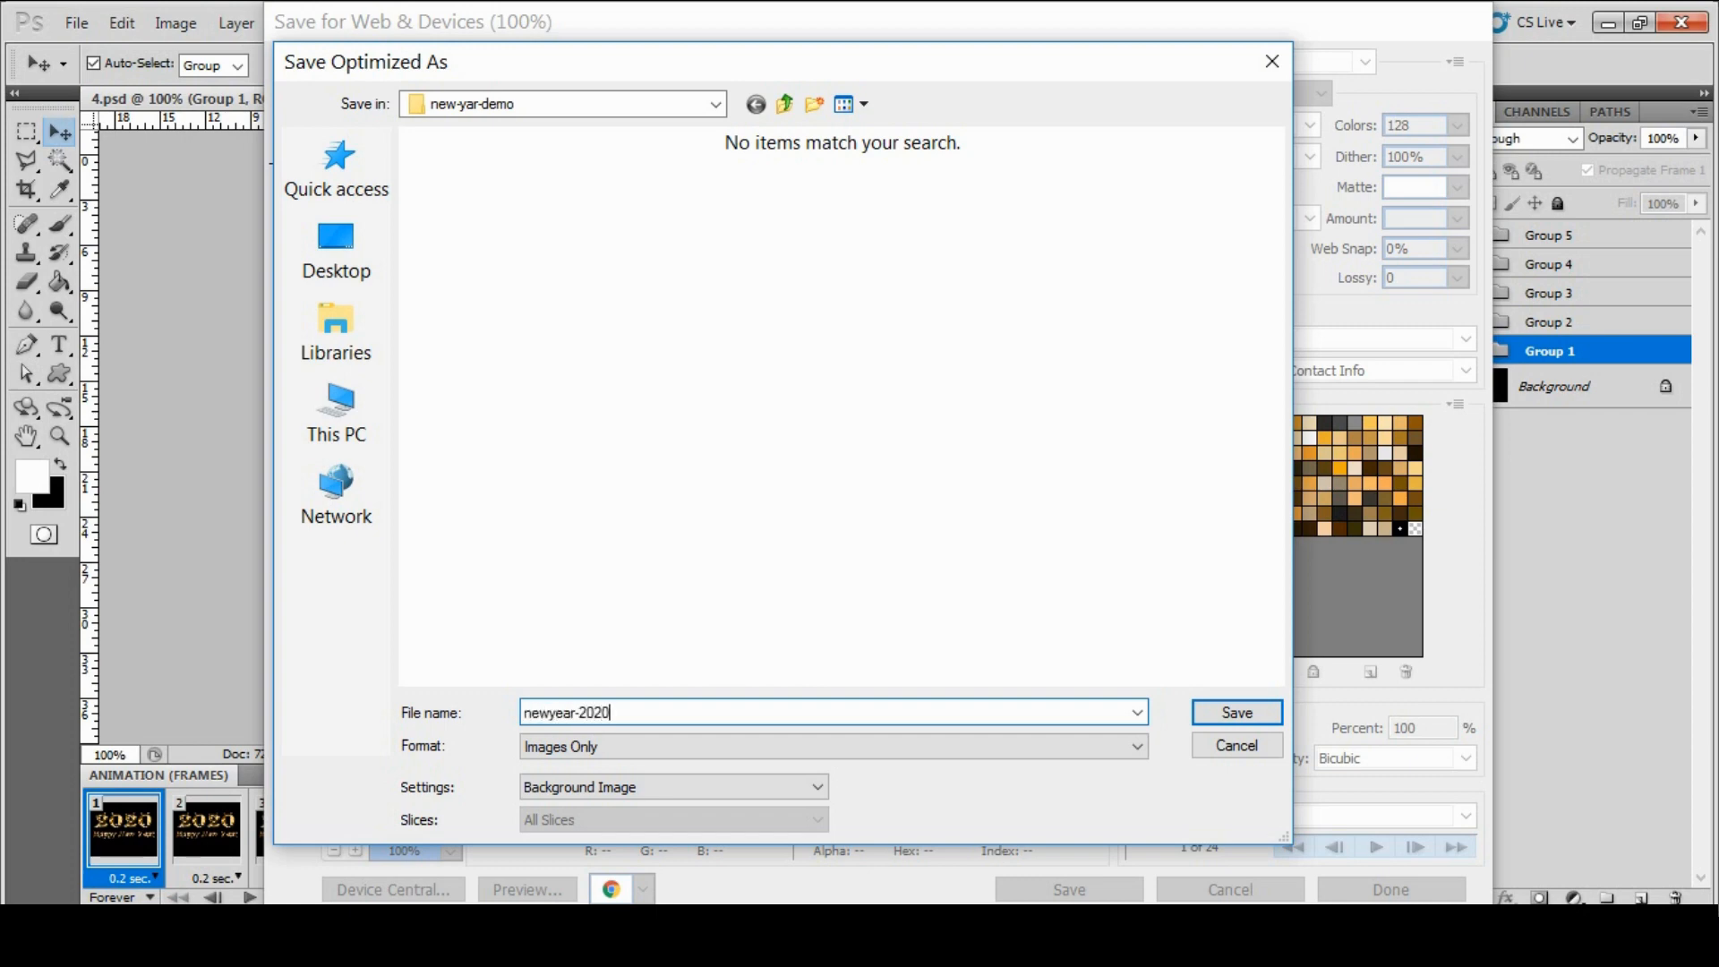
click(1237, 711)
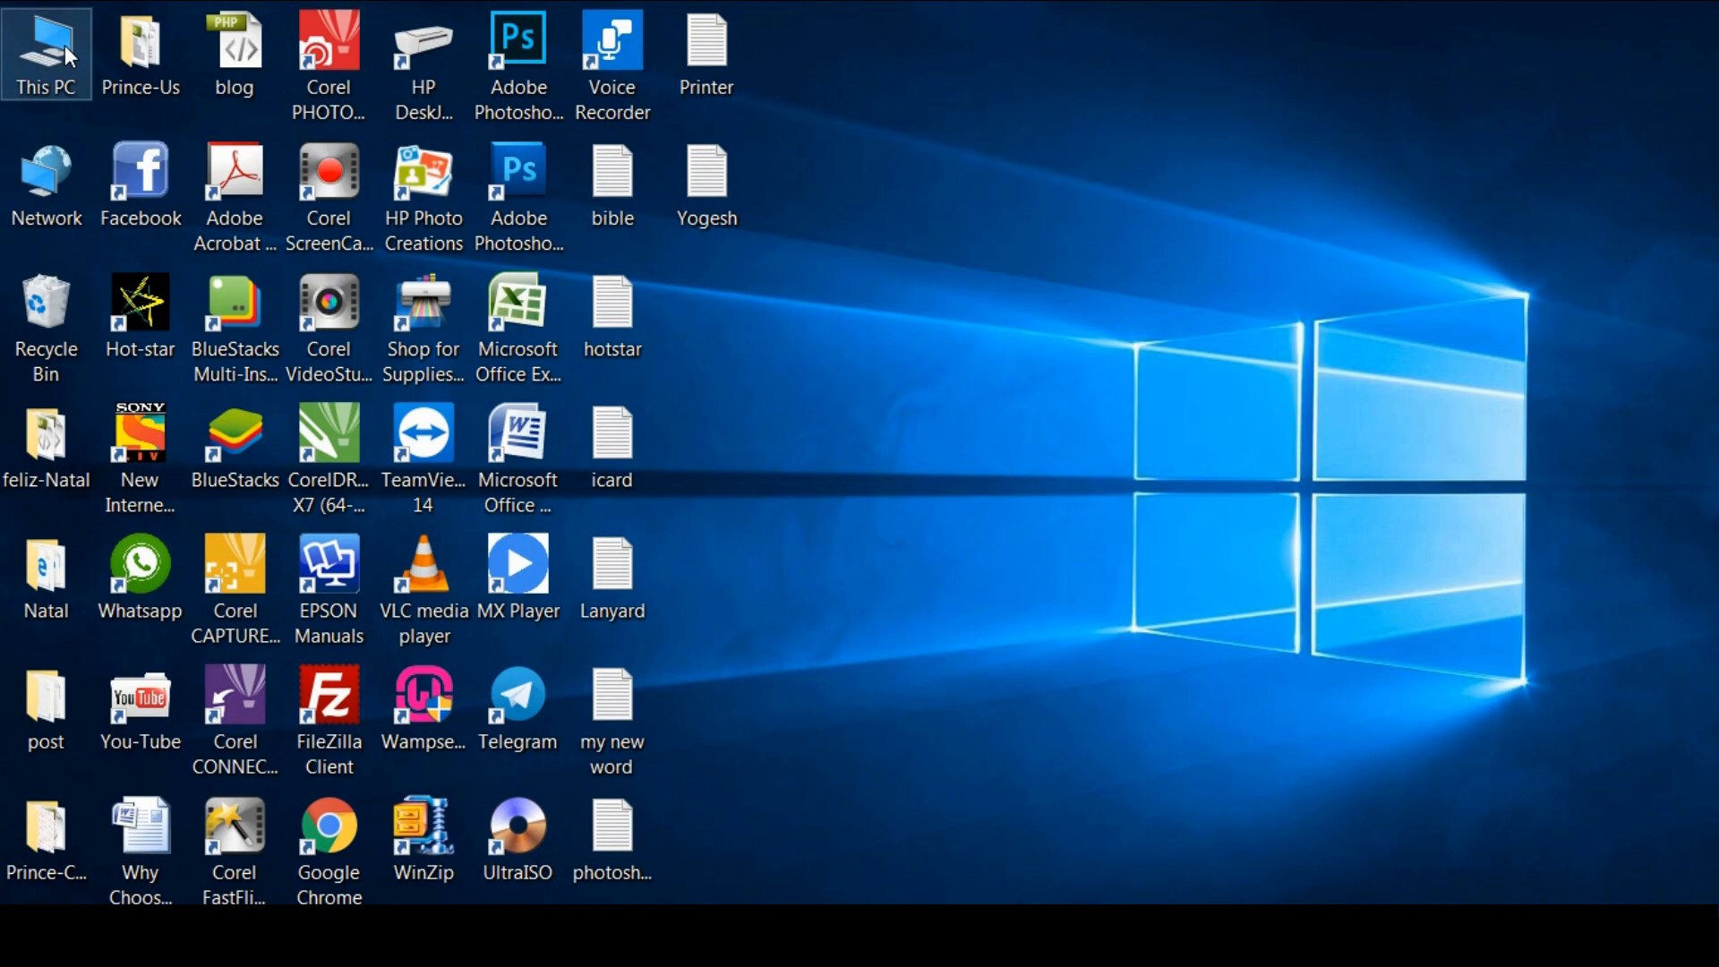
Switch to File Explorer, open Local Disk (E:), and look through its folders for the export location.
double_click(65, 44)
double_click(1116, 511)
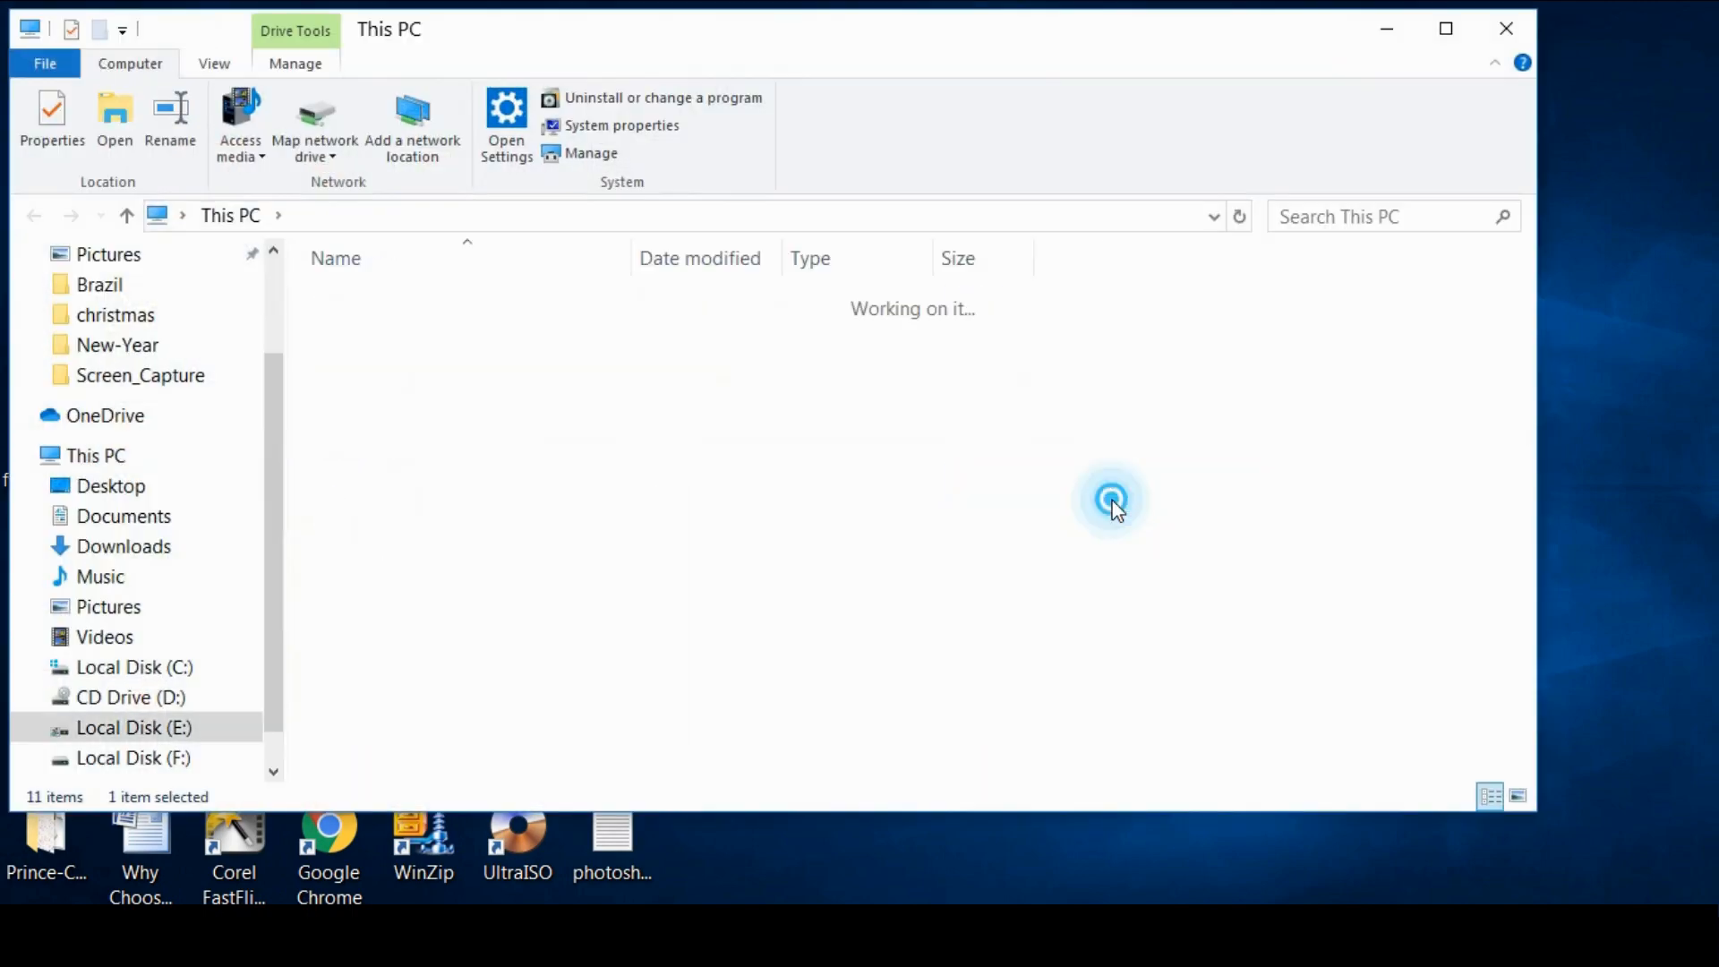
scroll(560, 559, down, 2)
scroll(560, 561, down, 3)
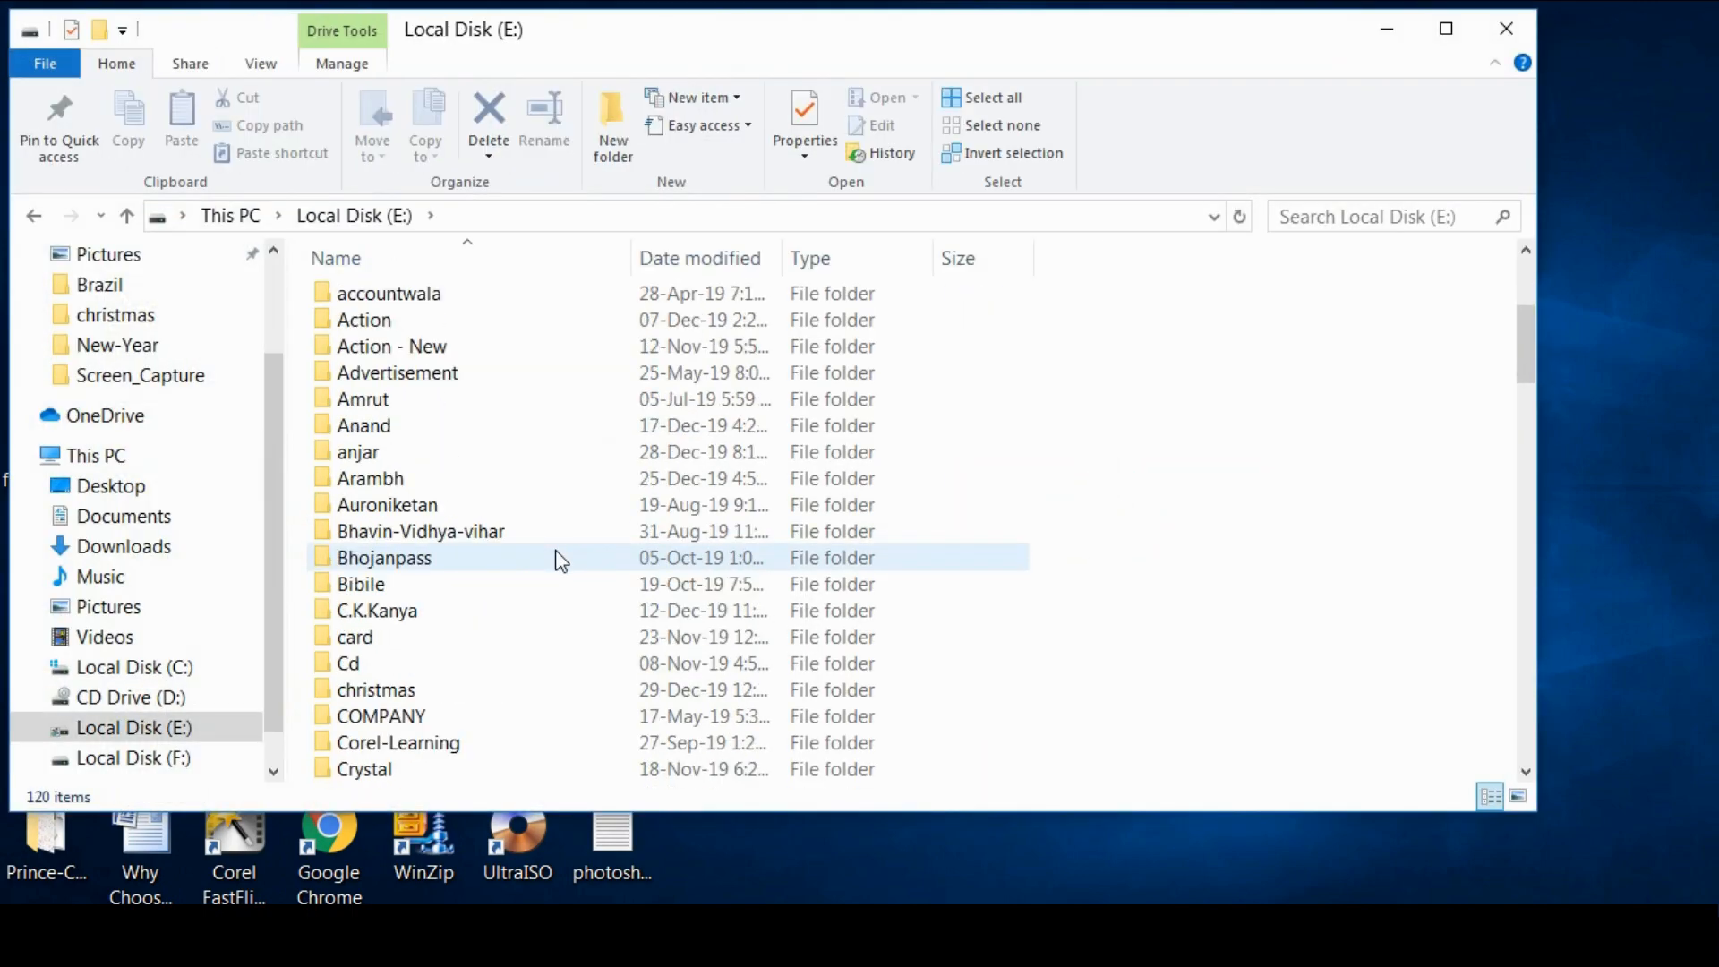
scroll(560, 561, down, 1)
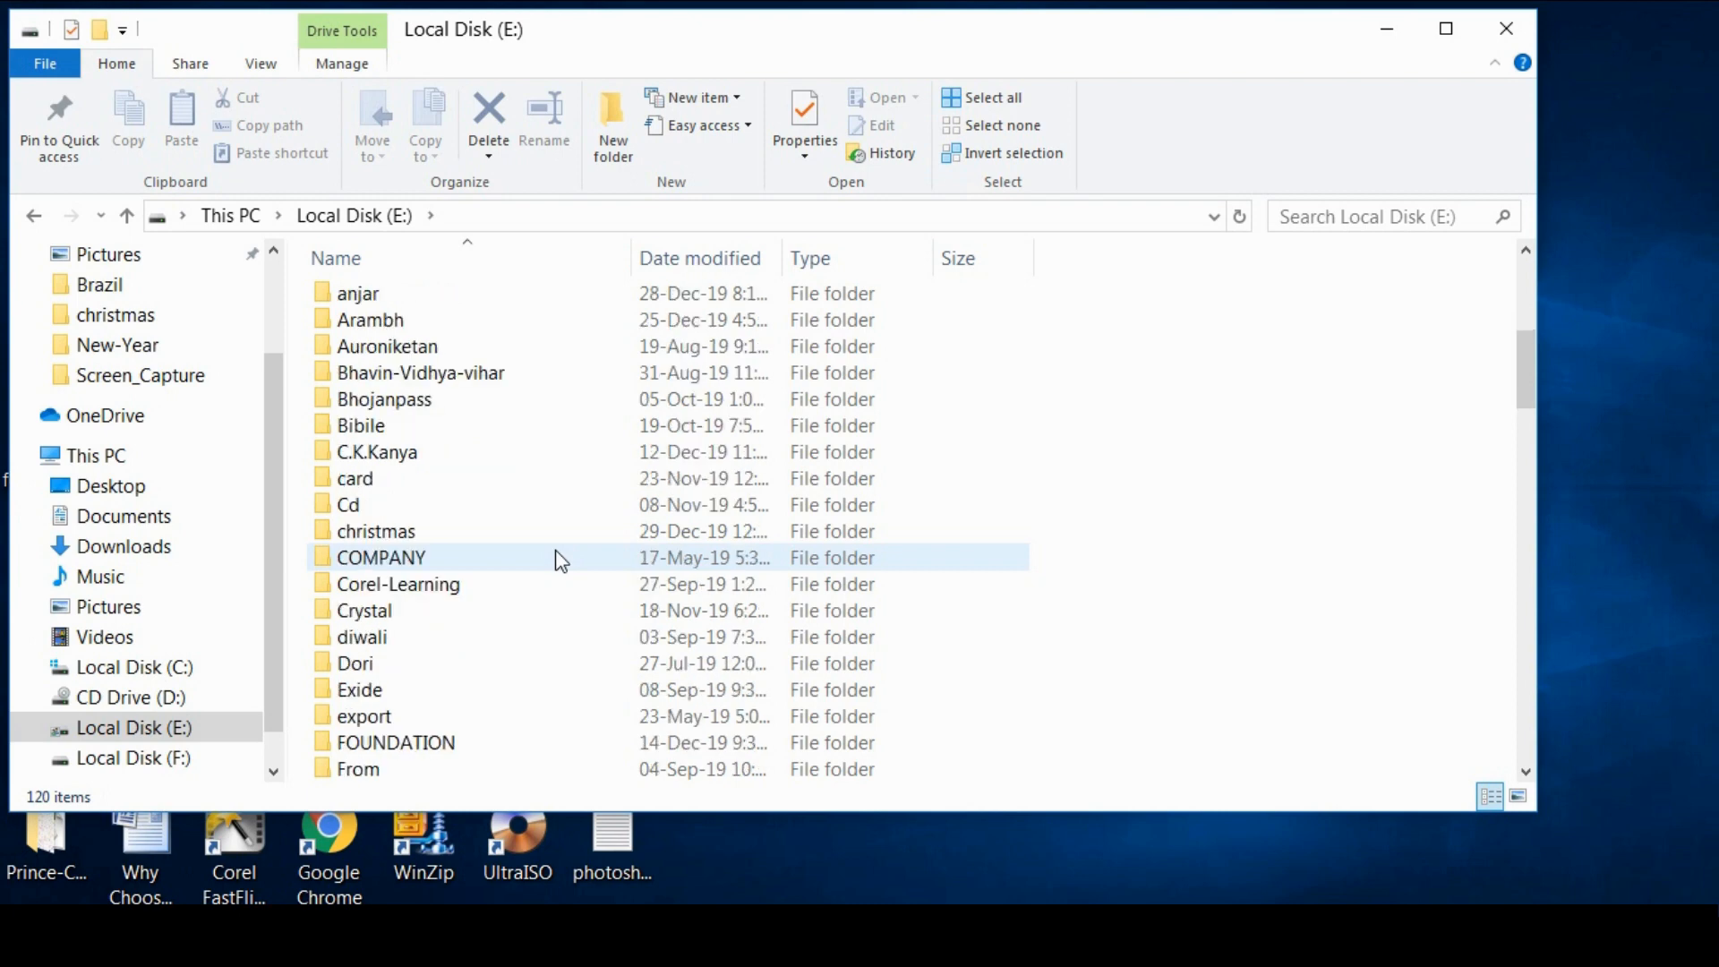
scroll(561, 560, down, 2)
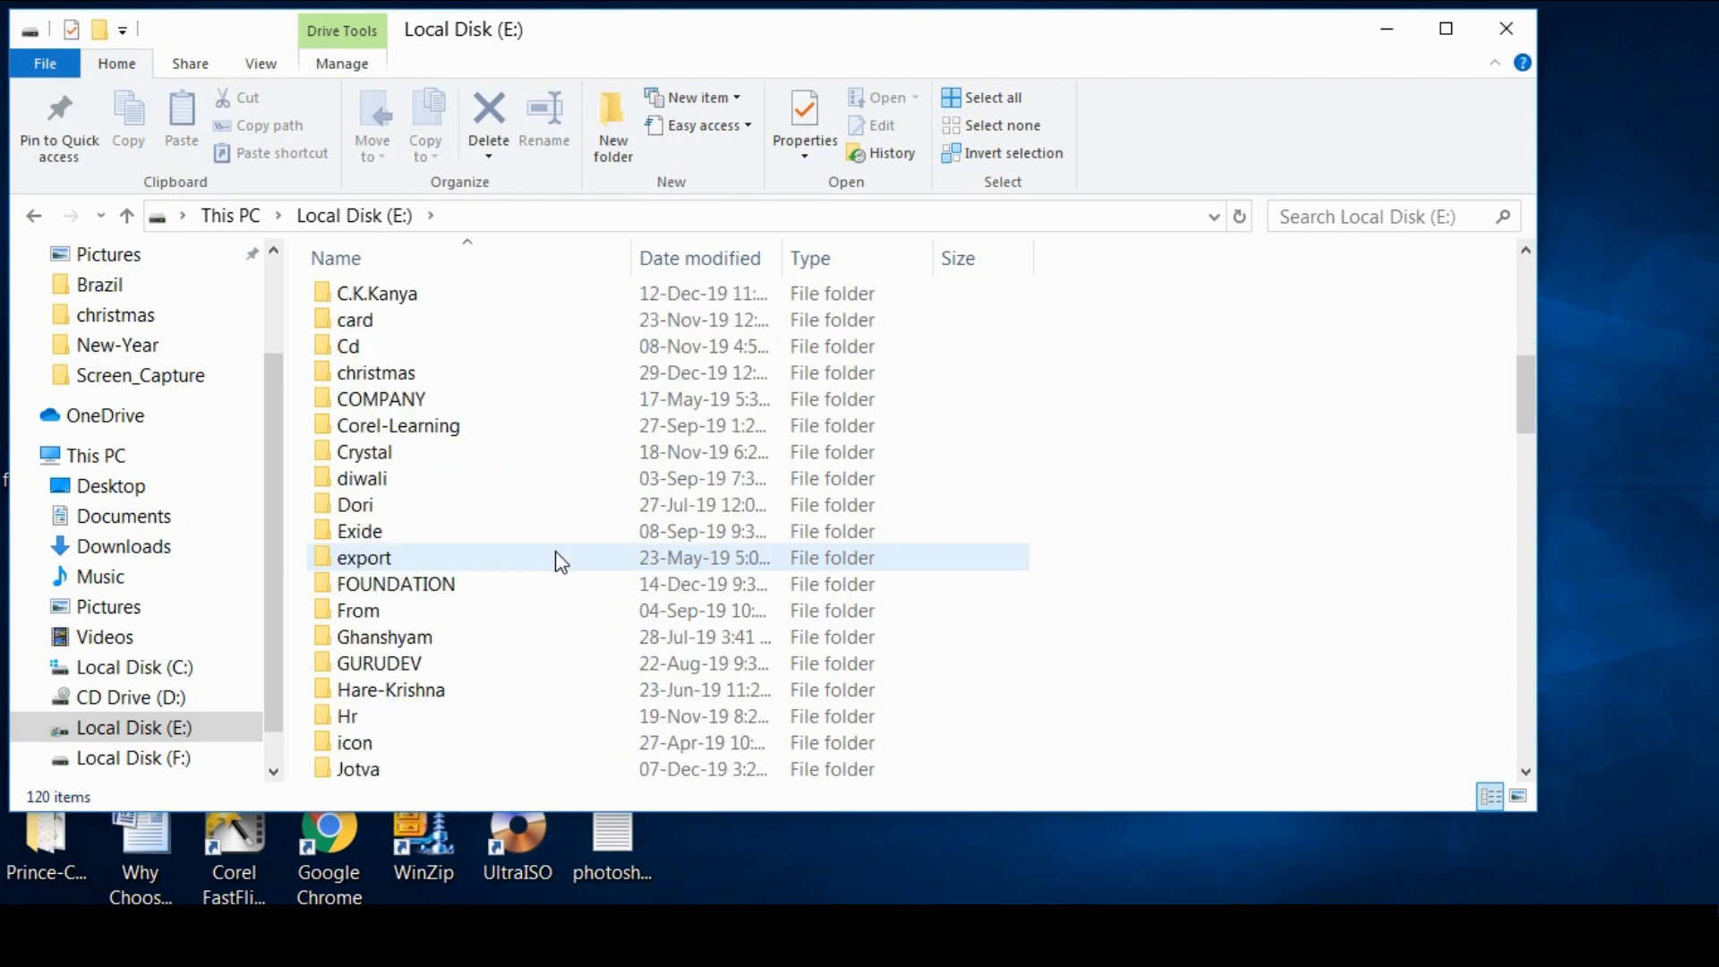
scroll(560, 561, up, 6)
Open the new-yar-demo folder on Local Disk (E:), and view the exported newyear-2020 GIF in Photos.
click(359, 502)
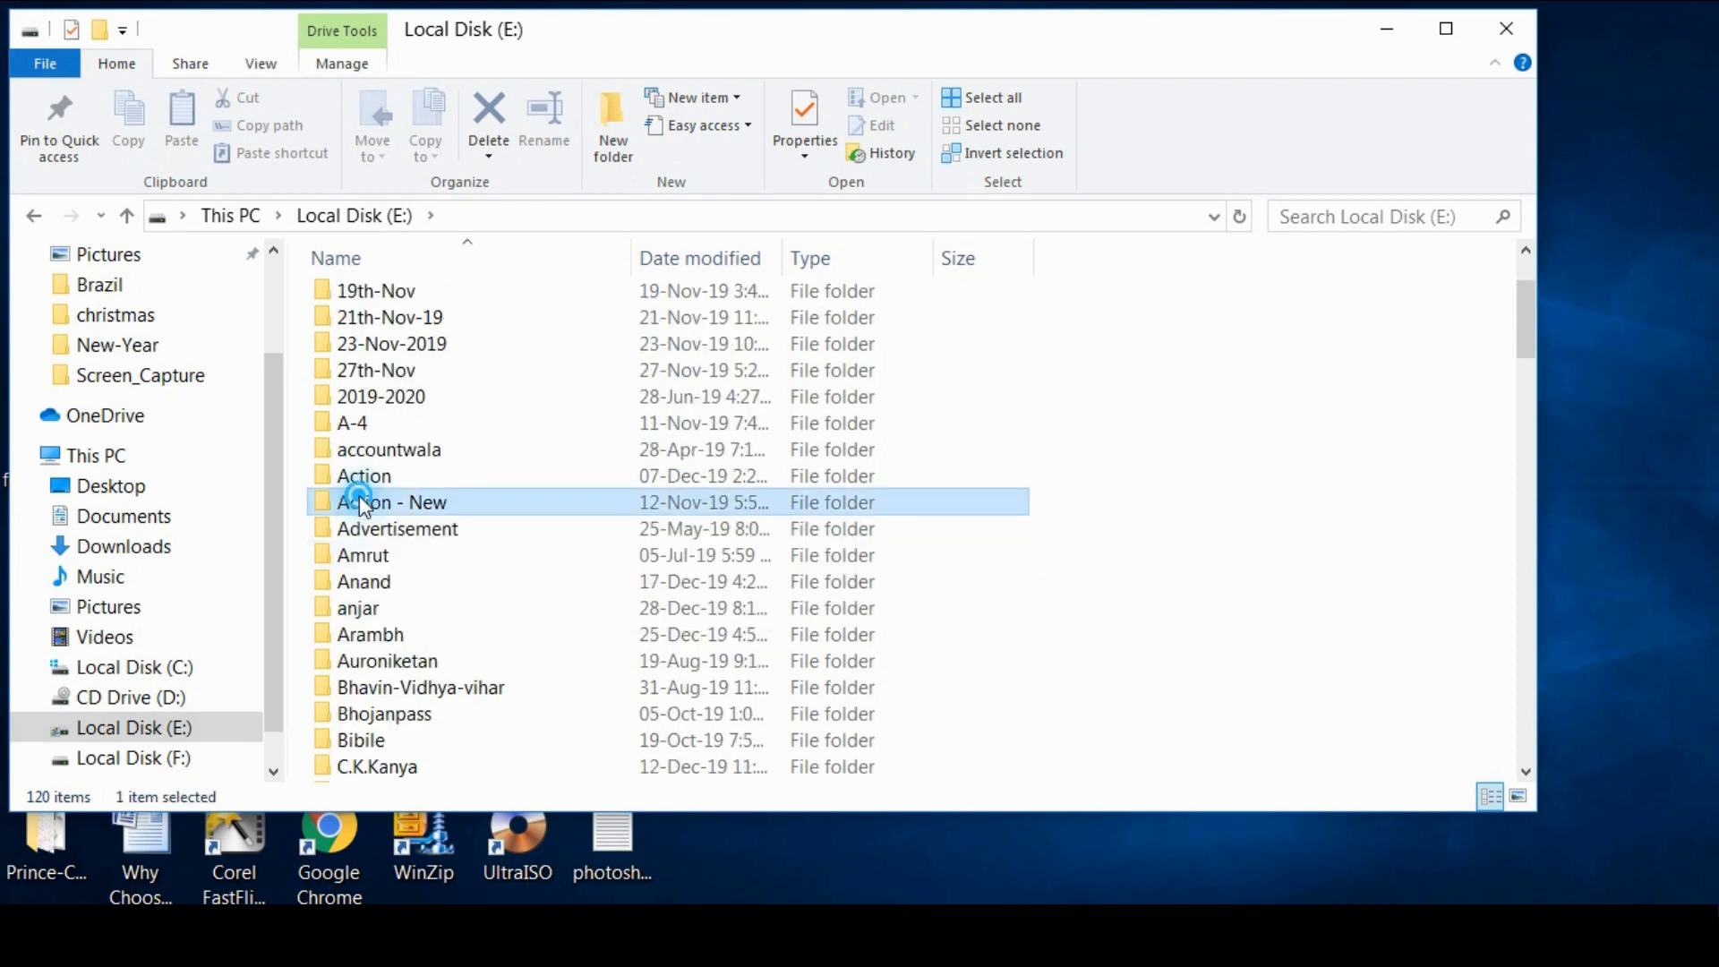
key(n)
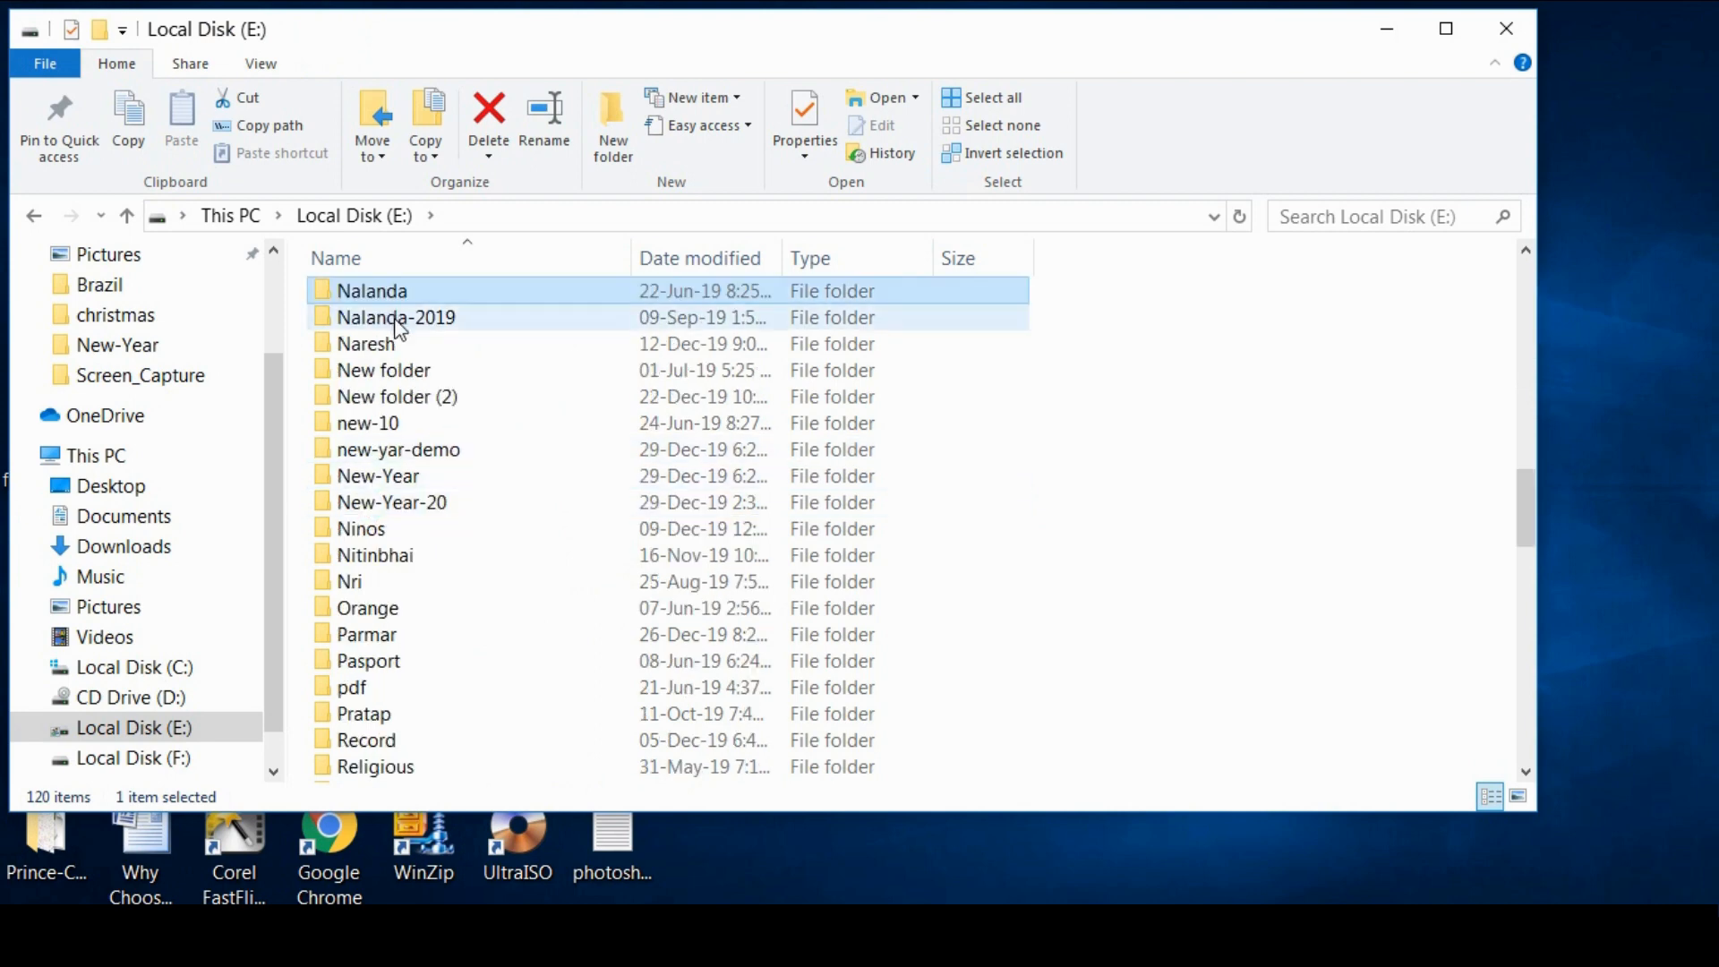
click(409, 450)
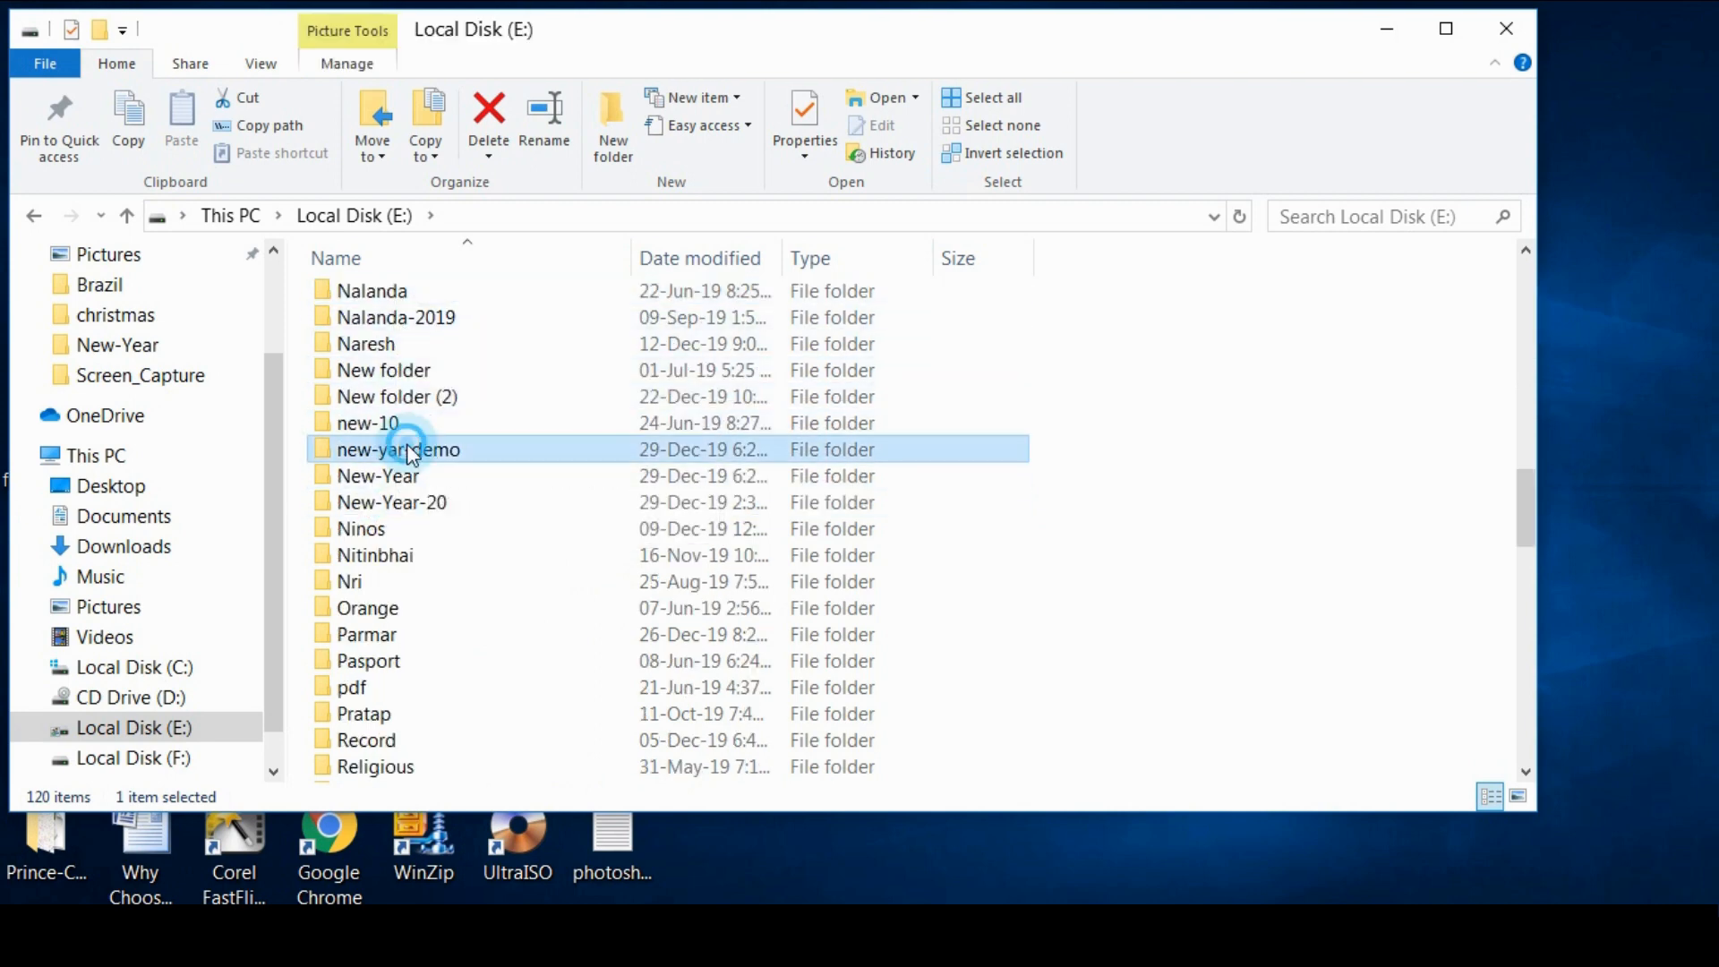
double_click(409, 450)
double_click(376, 328)
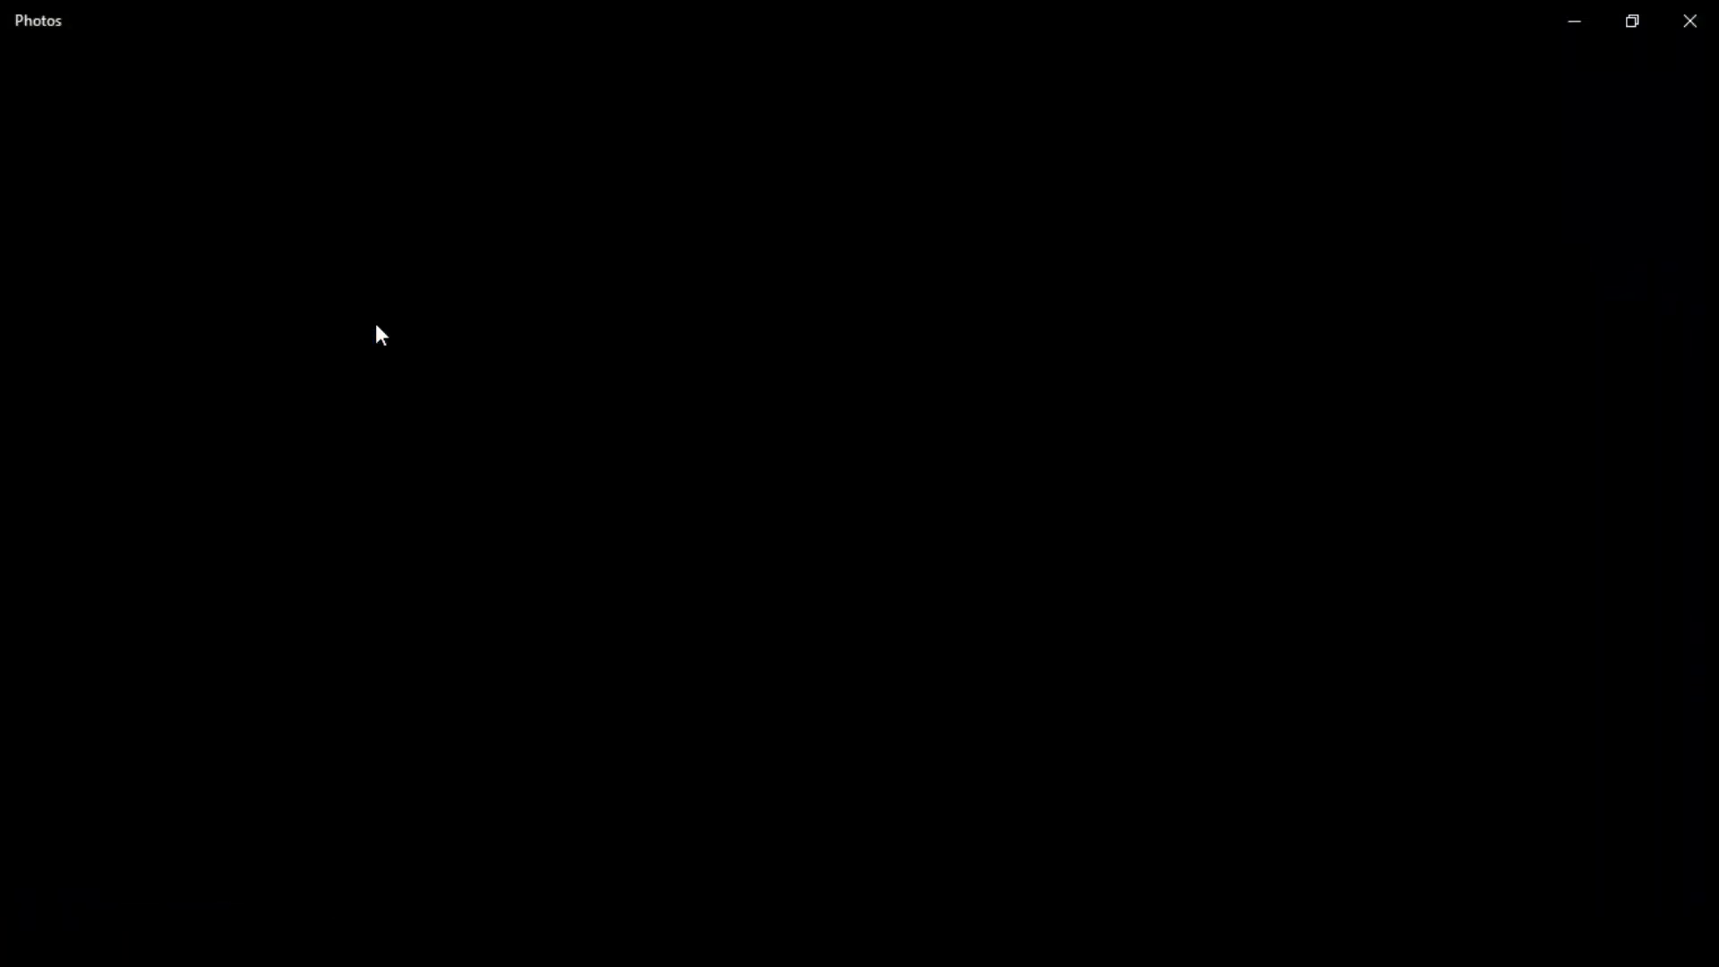